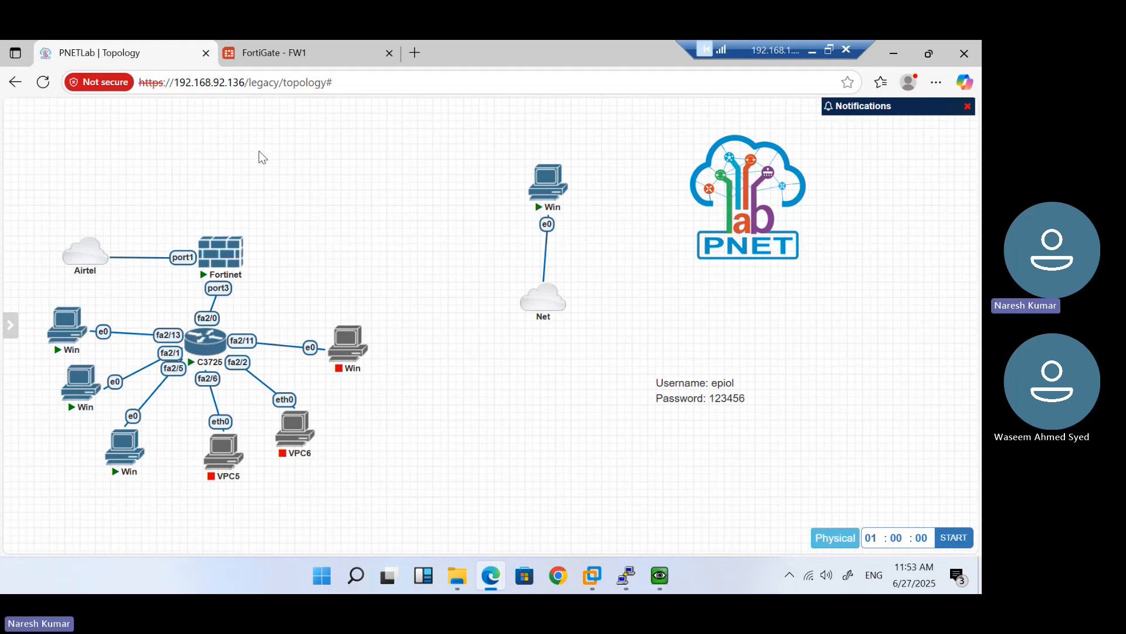
Review the Fortinet, C3725, Win and Net lab nodes, then switch to the FortiGate FW1 page
mouse_move(207, 274)
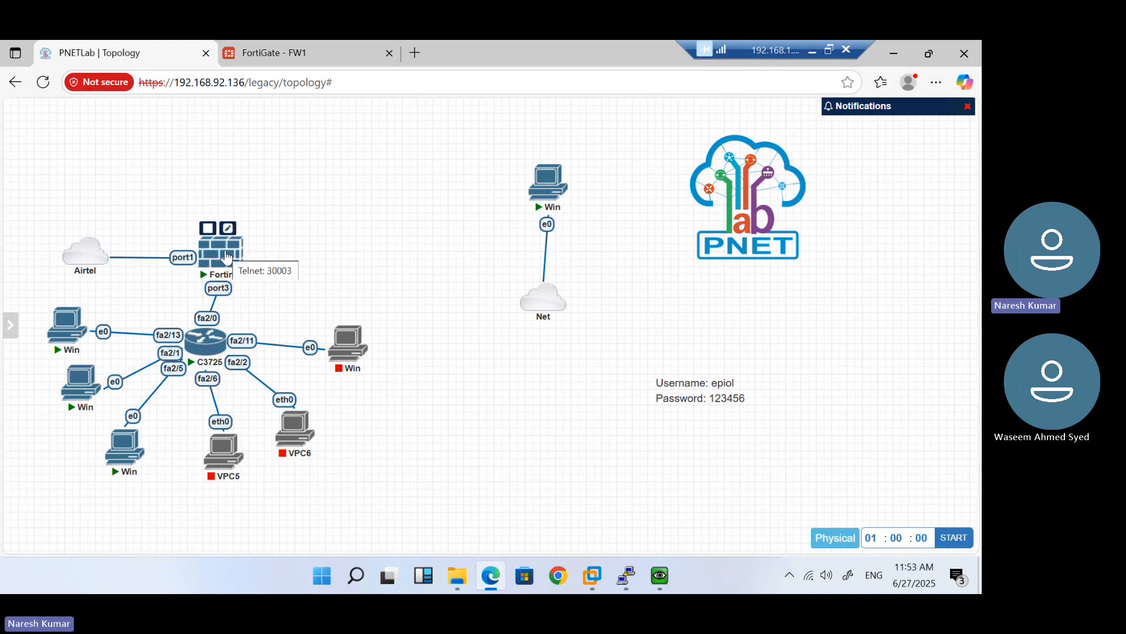
mouse_move(214, 346)
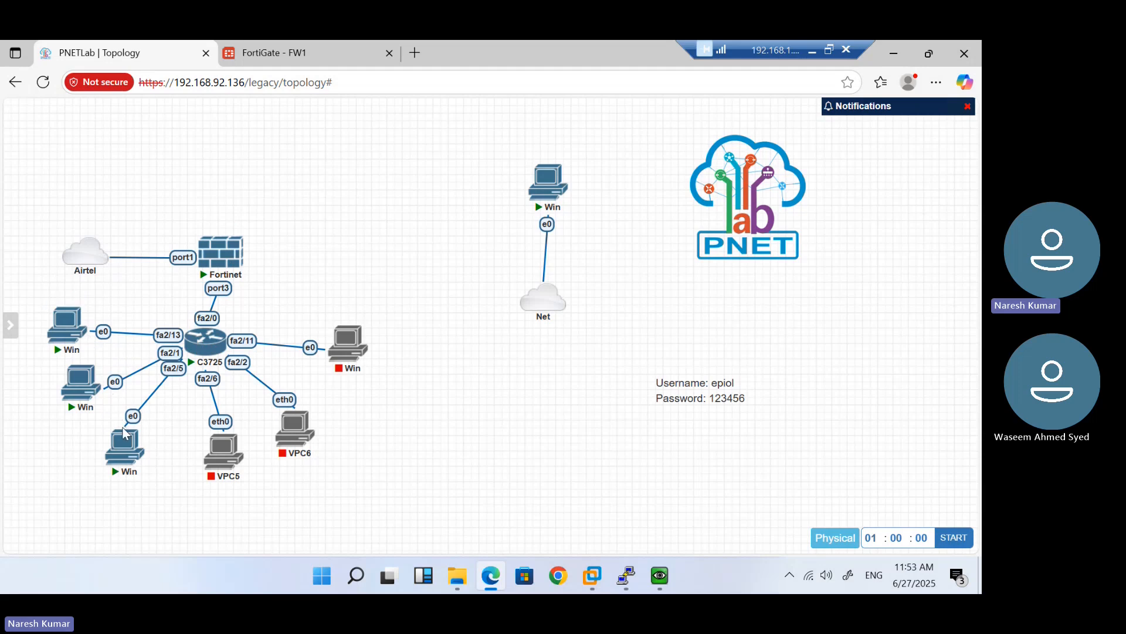
mouse_move(91, 397)
mouse_move(550, 311)
mouse_move(552, 176)
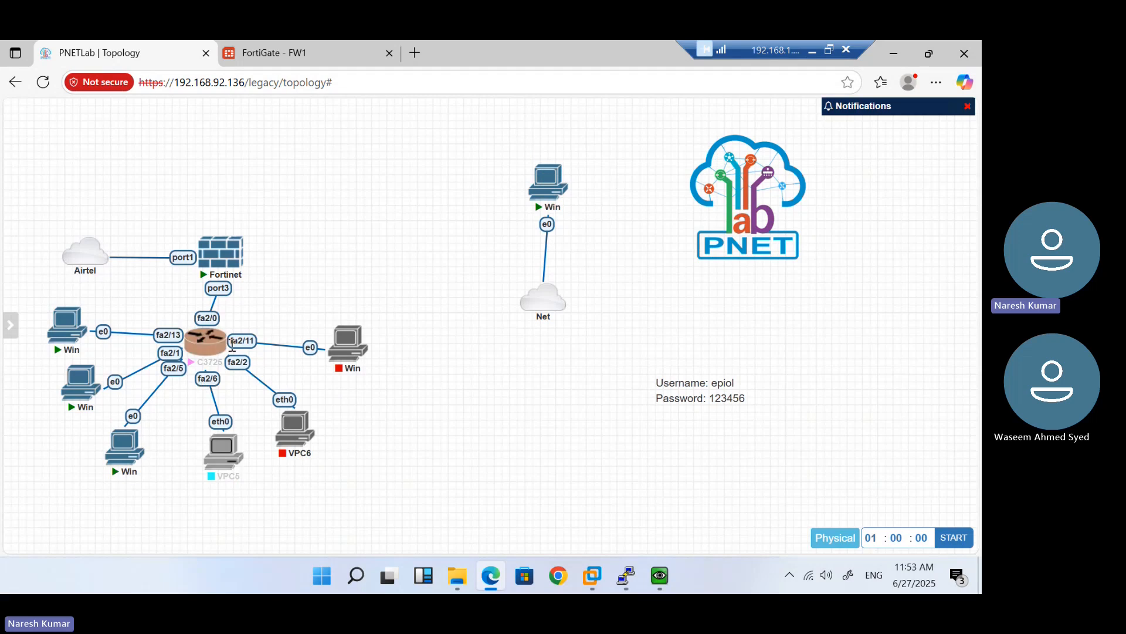
left_click(287, 55)
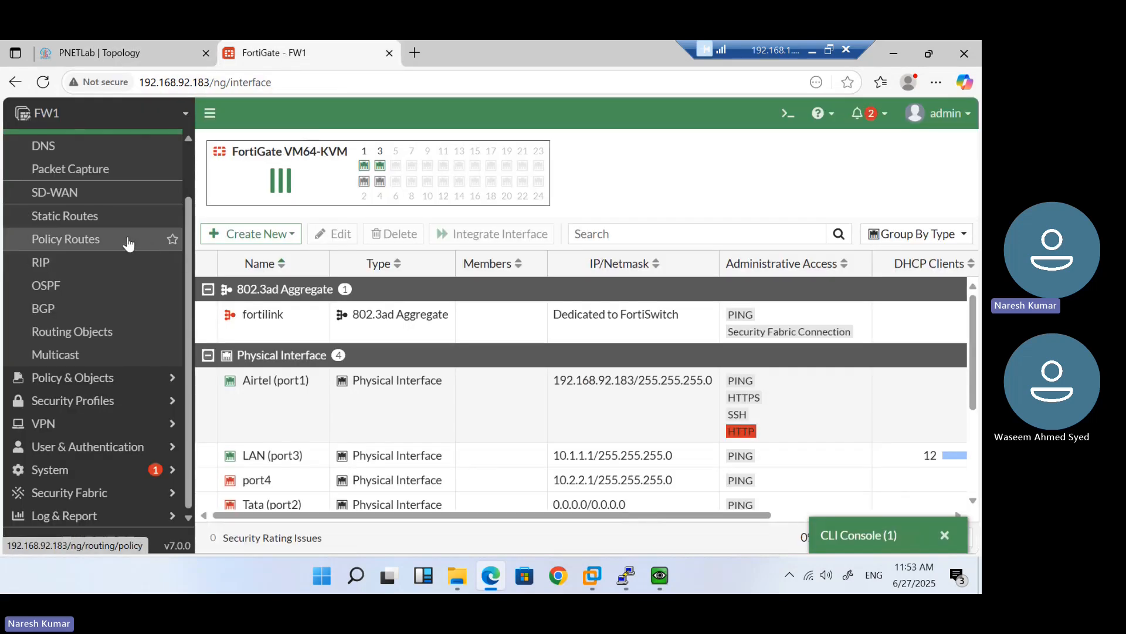
Confirm in the FW1 console that port1 has address 192.168.92.183, then return to FortiGate
scroll(130, 244, "up", 1)
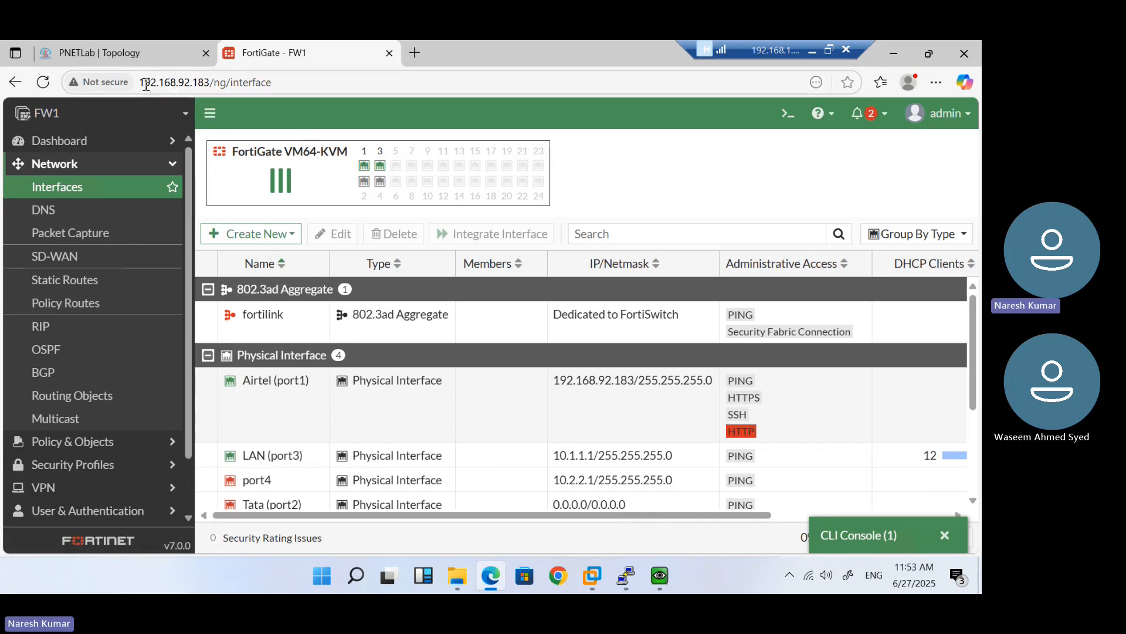
left_click_drag(145, 83, 260, 82)
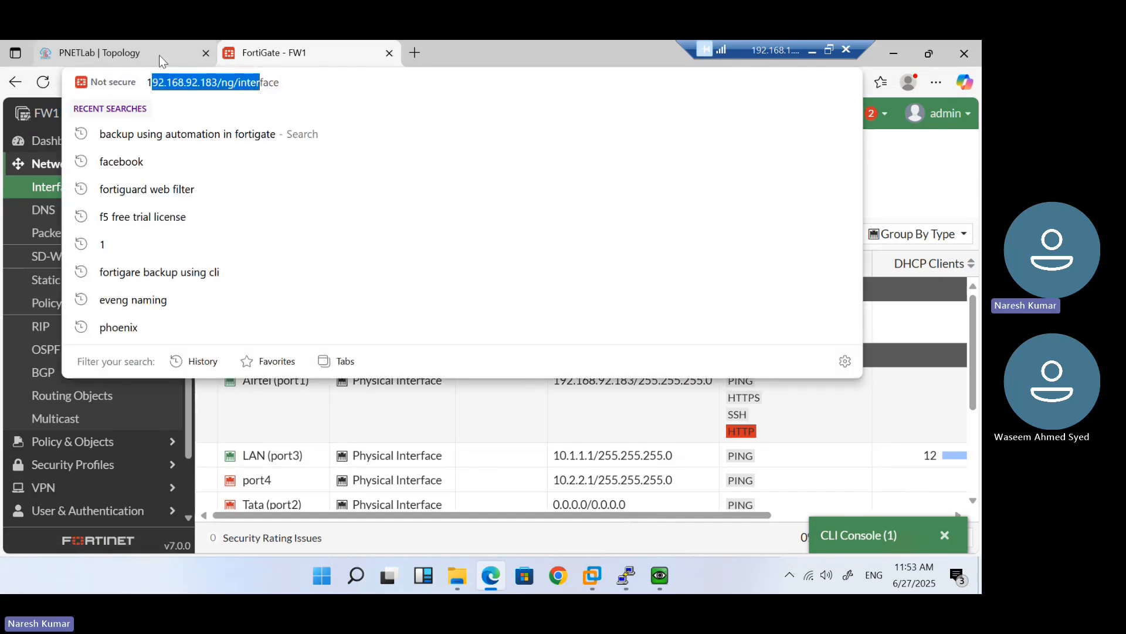
left_click(144, 58)
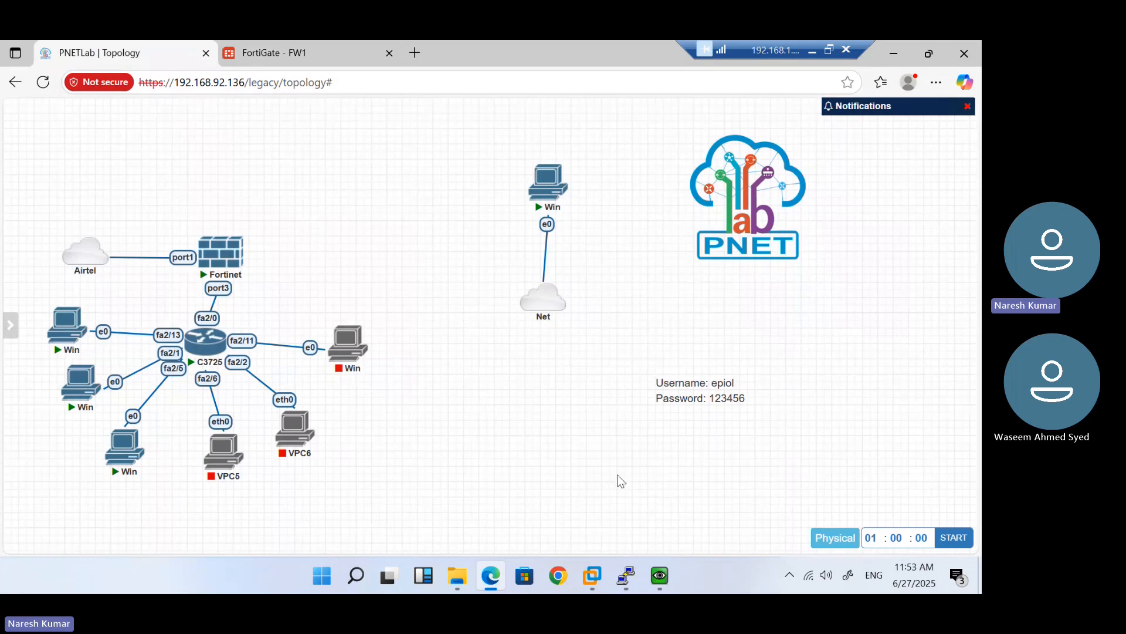
mouse_move(629, 579)
left_click(610, 523)
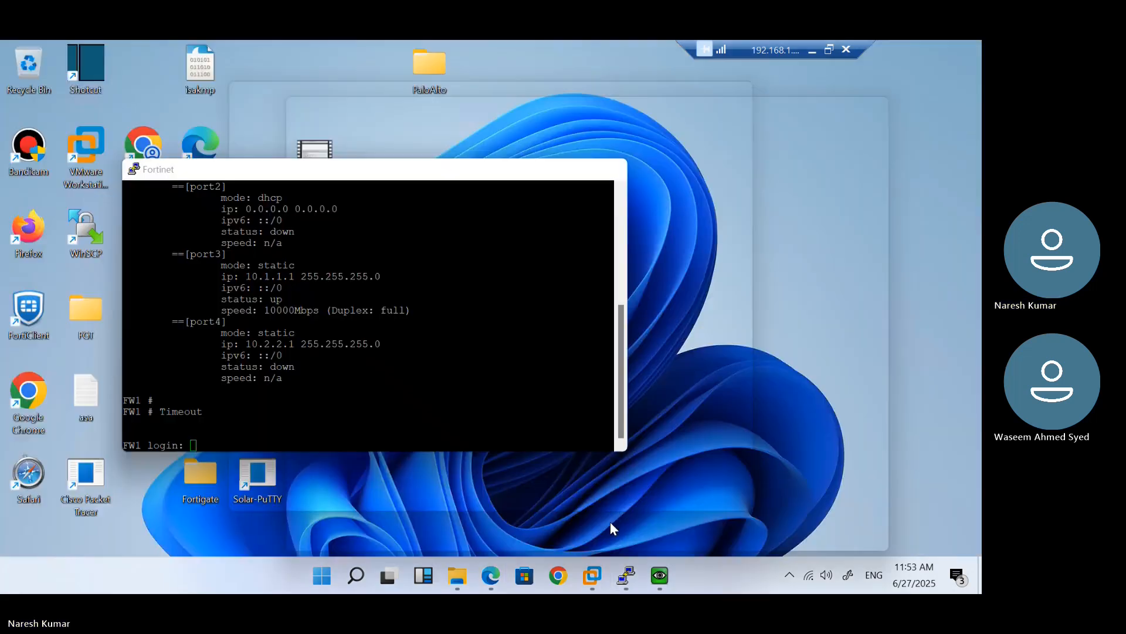
scroll(383, 316, "up", 4)
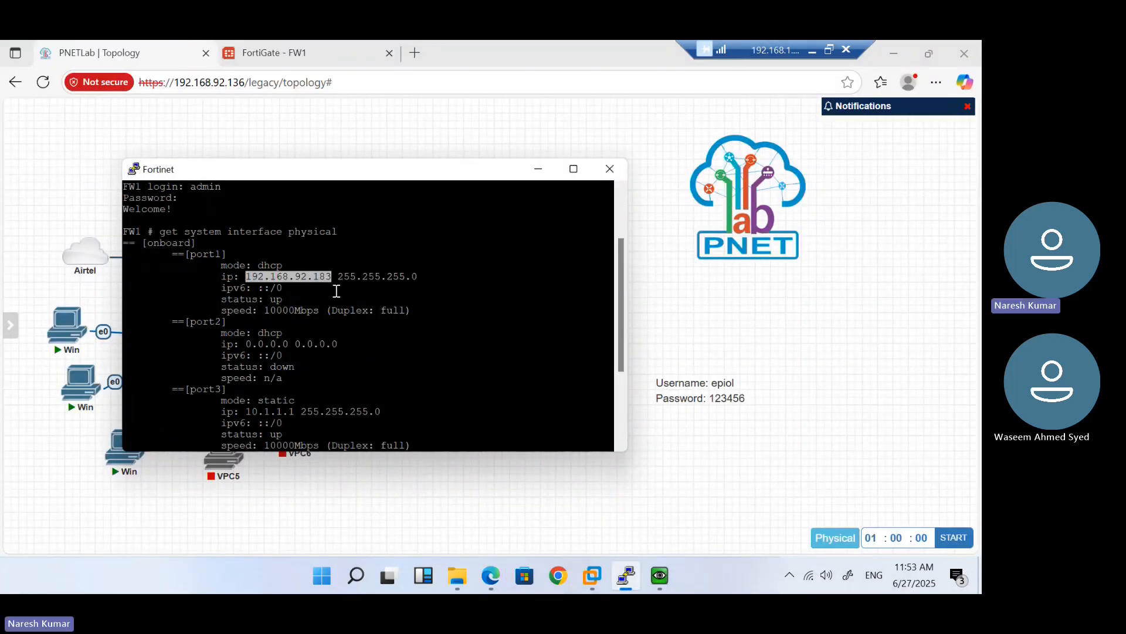
left_click(303, 53)
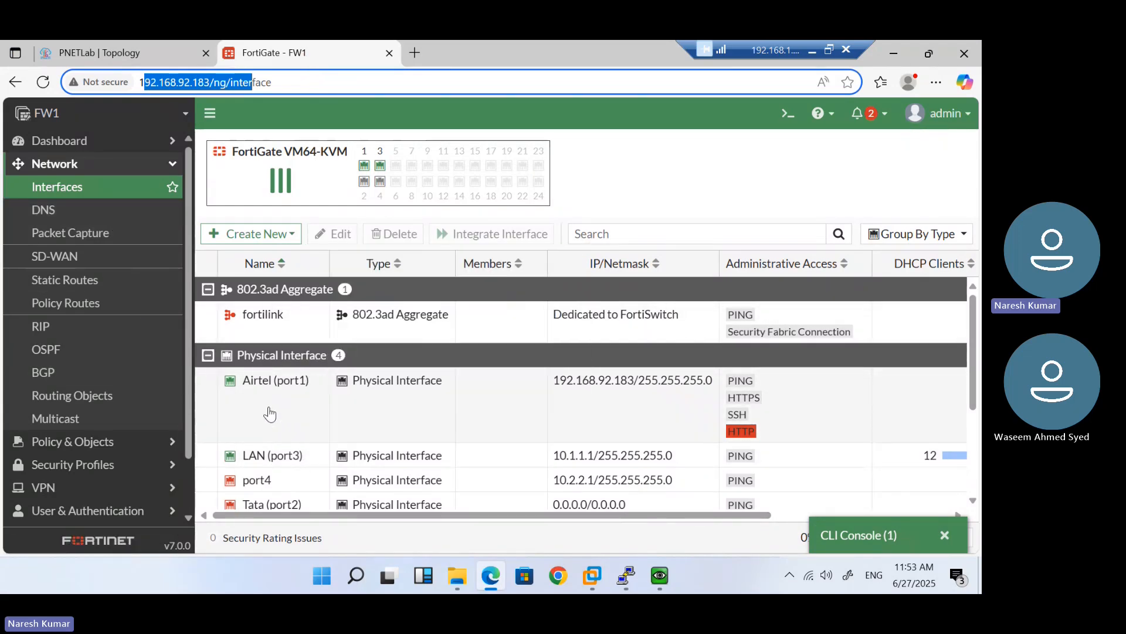
Open the Static Routes list showing the 0.0.0.0/0 default route via 192.168.92.2
scroll(269, 414, "down", 3)
scroll(272, 410, "up", 3)
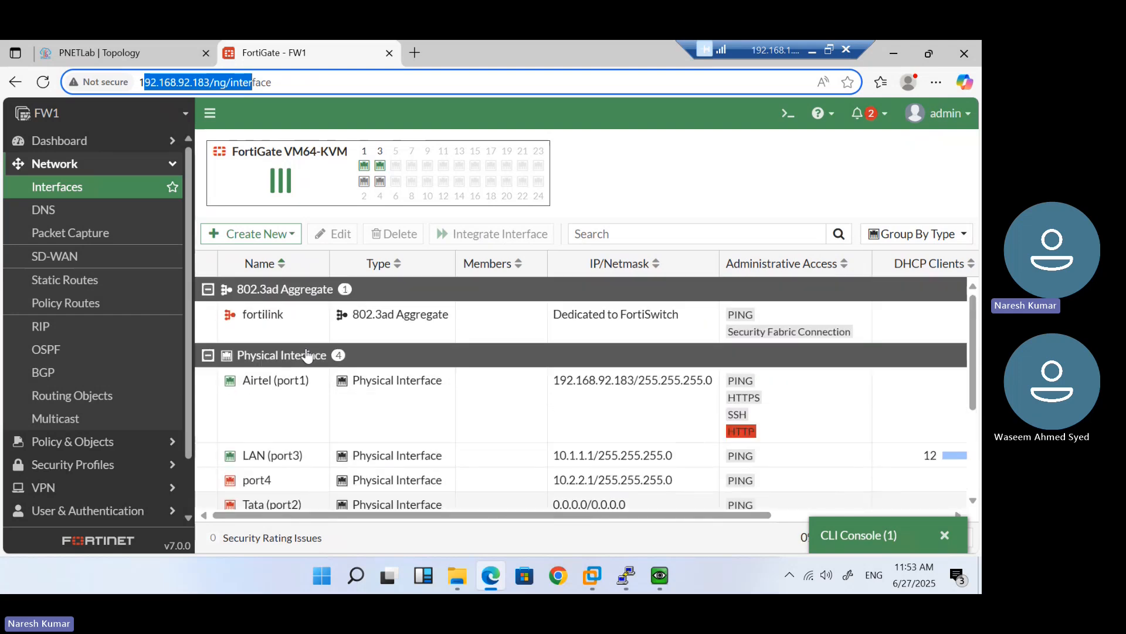
scroll(70, 324, "down", 2)
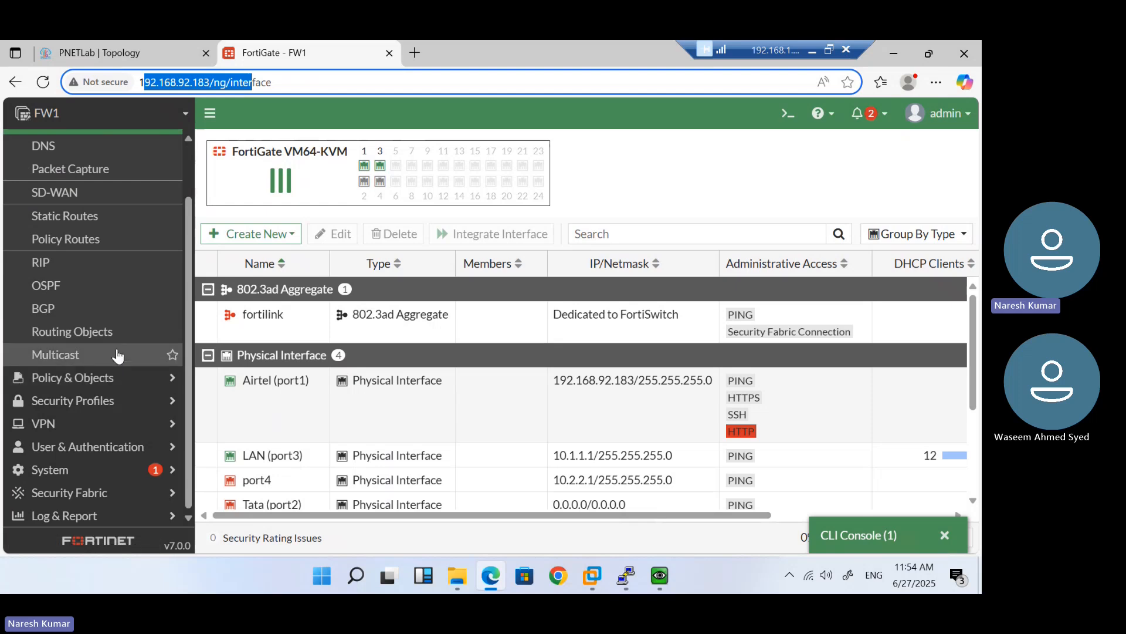
left_click(88, 223)
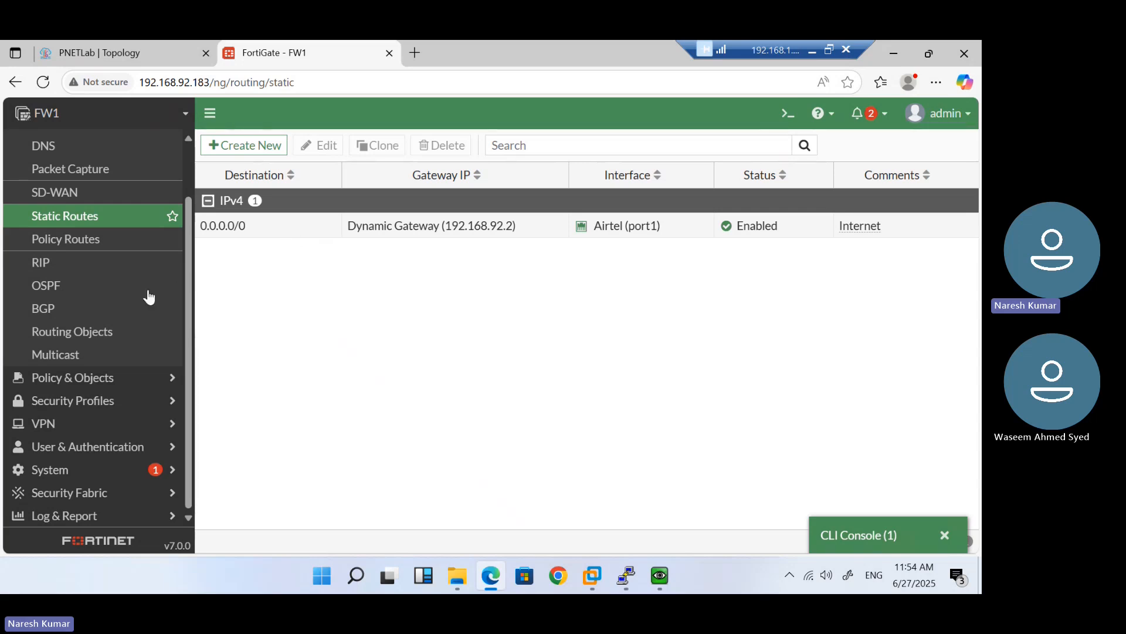
Go to Policy & Objects > Firewall Policy and edit the Internet policy
left_click(139, 377)
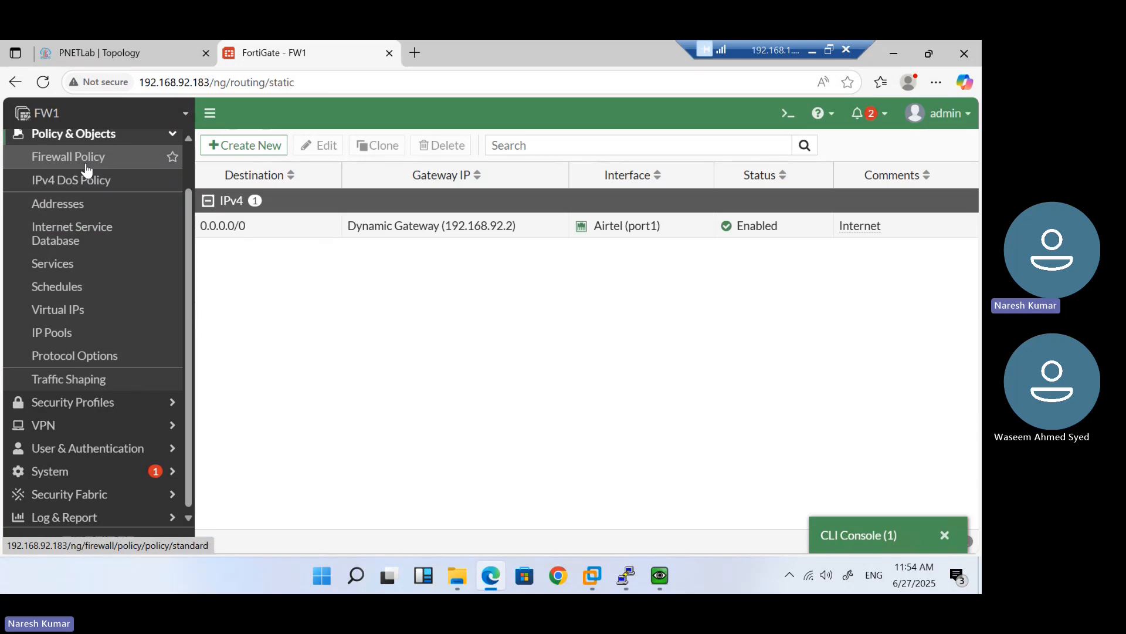
left_click(87, 167)
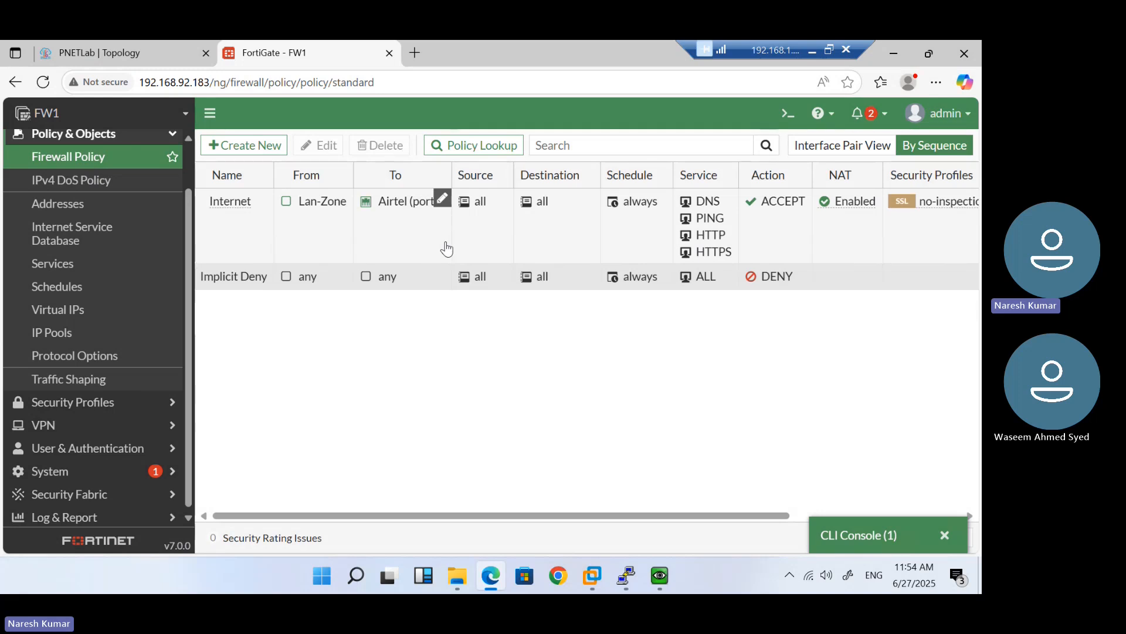
double_click(258, 247)
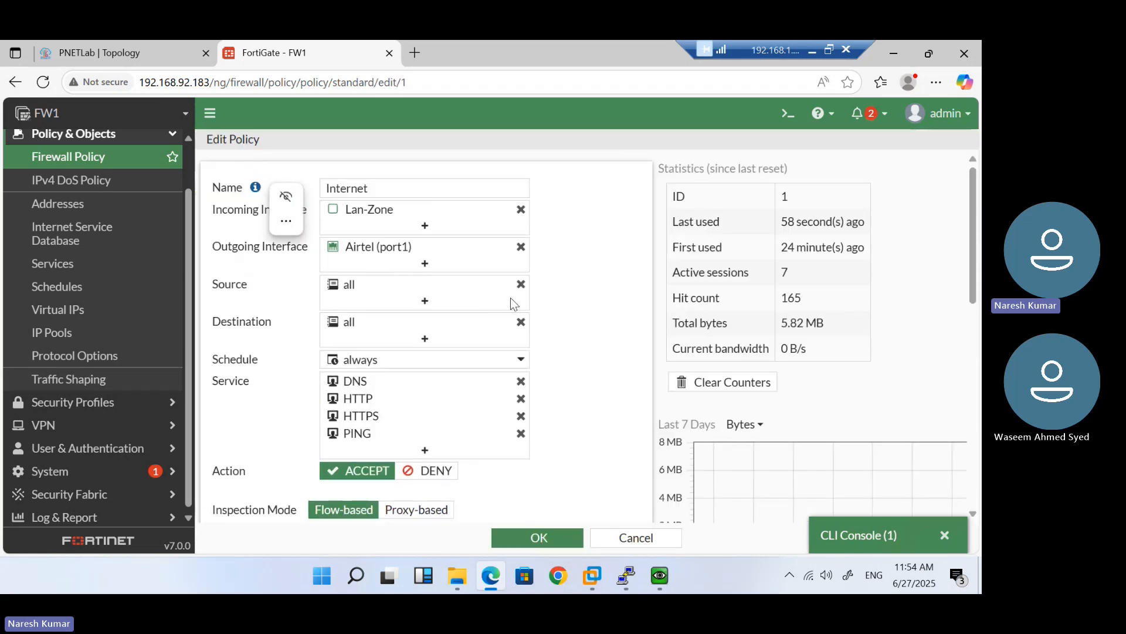
Try the Internet policy's IP pool and NAT toggles, keeping NAT on with the outgoing interface address
scroll(576, 295, "down", 3)
scroll(576, 294, "down", 1)
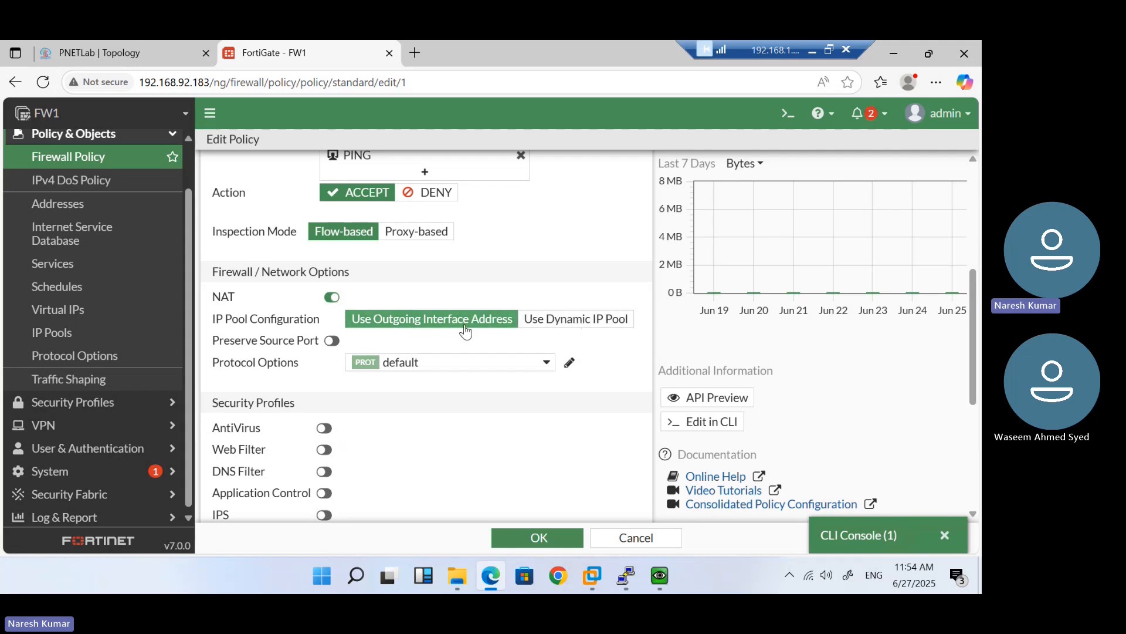
left_click(567, 319)
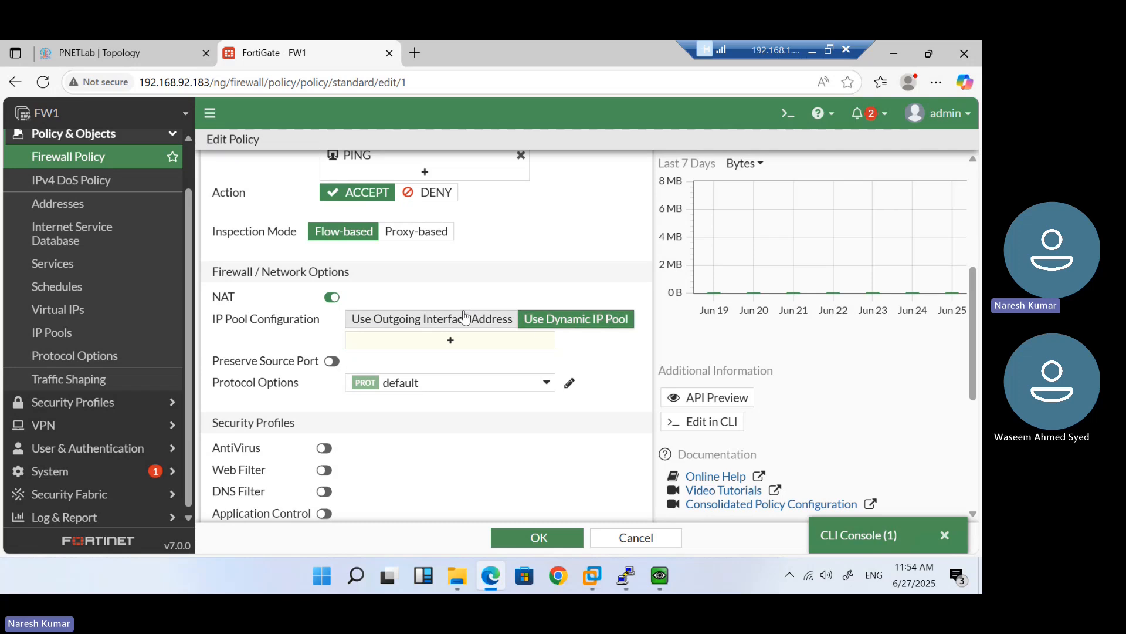
left_click(396, 321)
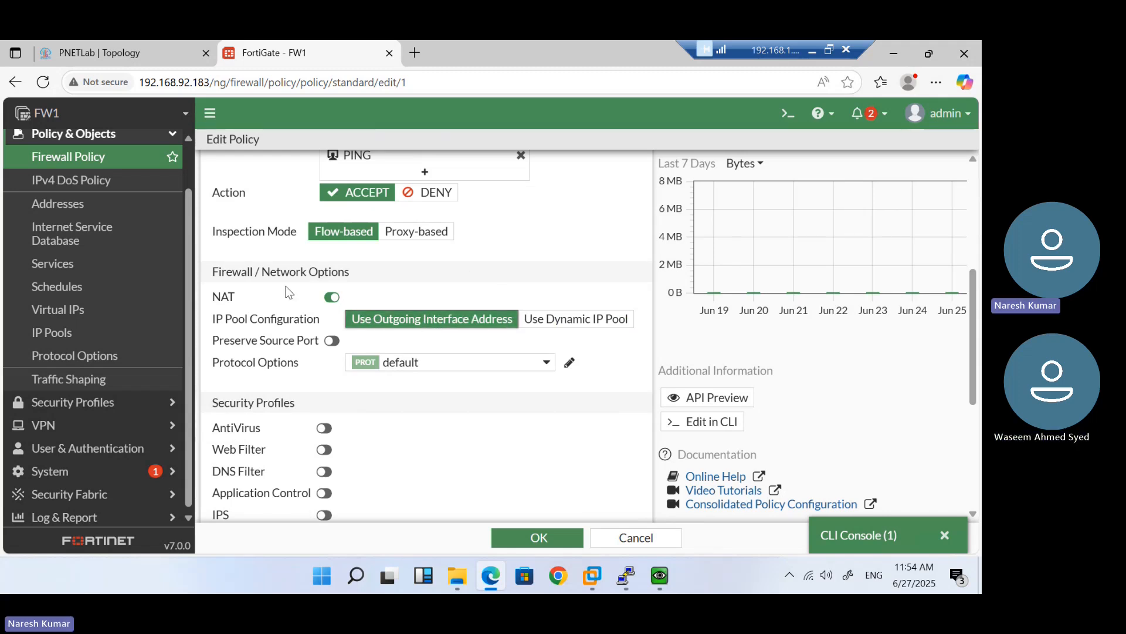
left_click(332, 297)
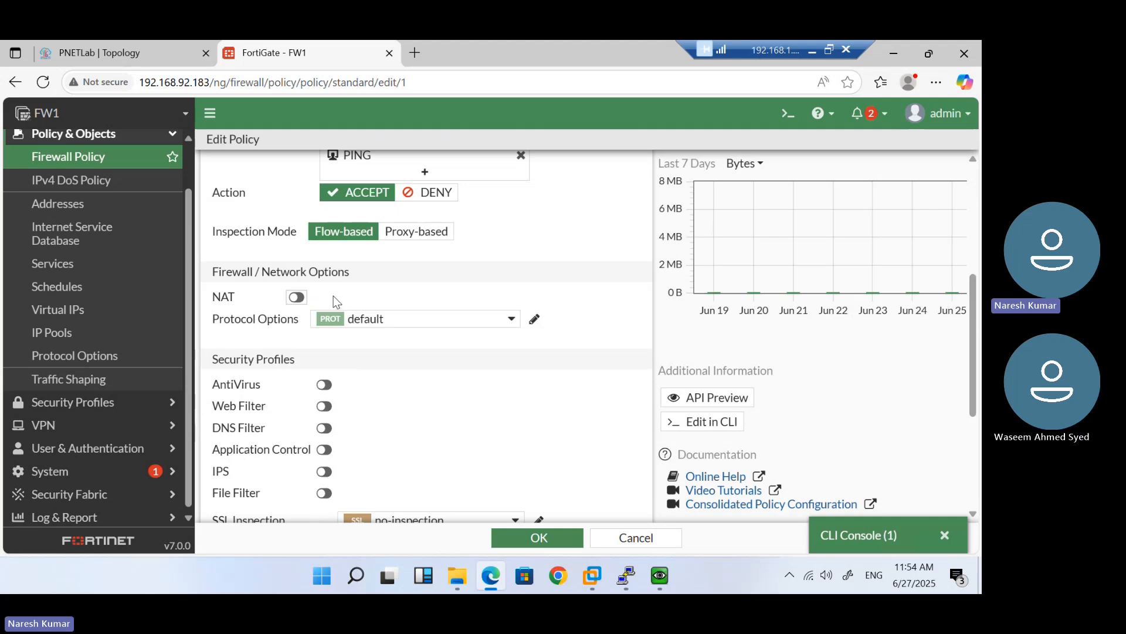
left_click(297, 301)
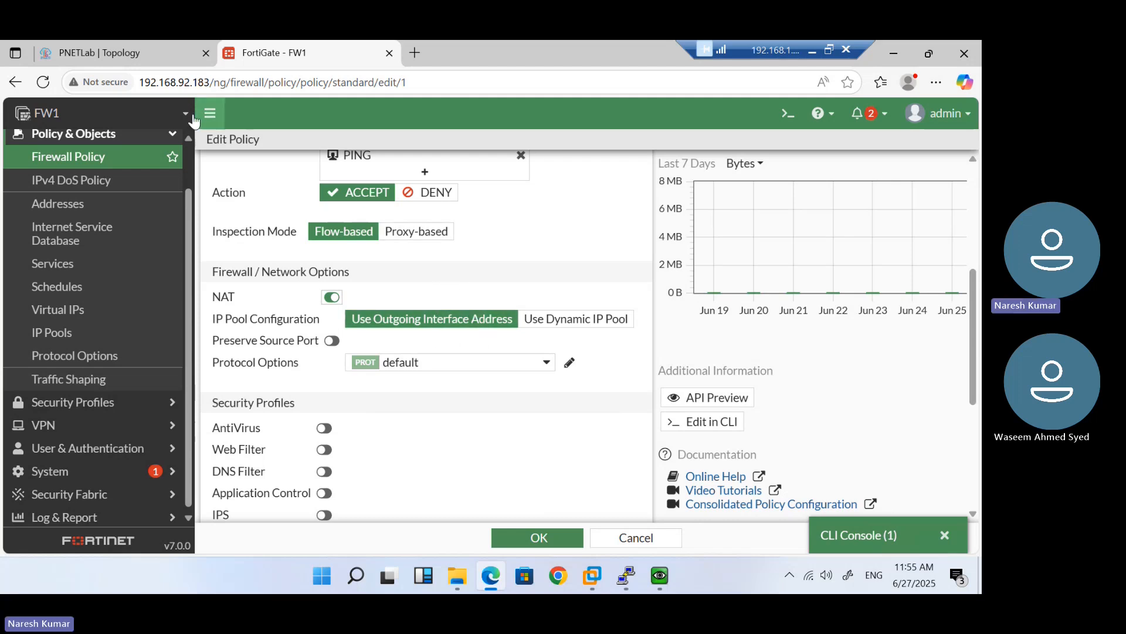
left_click(135, 55)
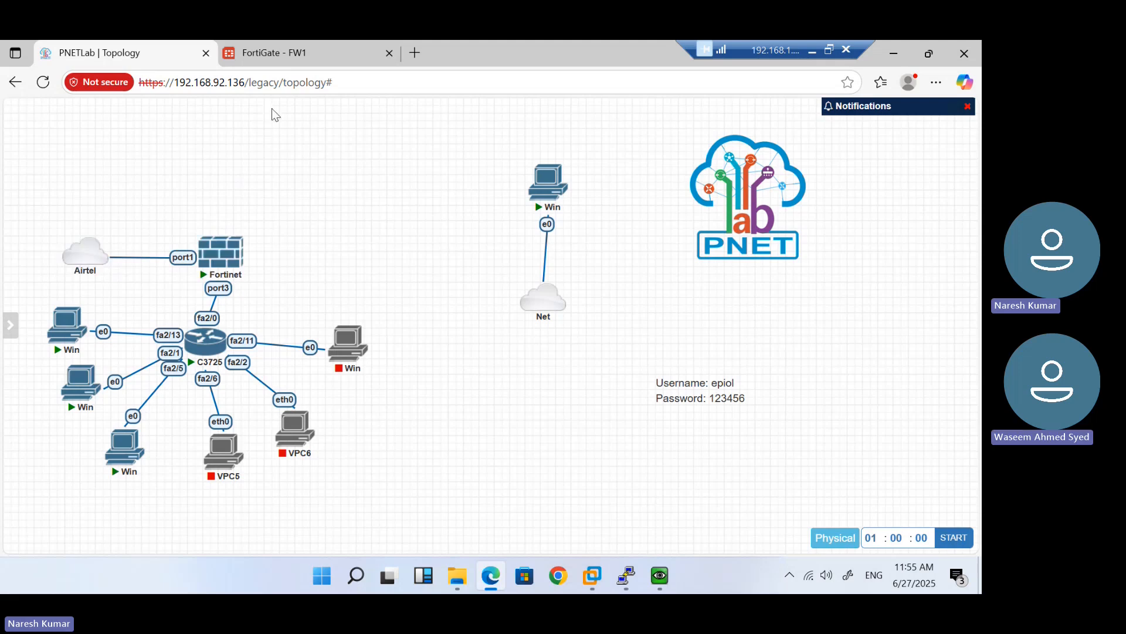
Return to the Internet policy page and glance at the FW1 console's port1 and port3 addresses
left_click(270, 53)
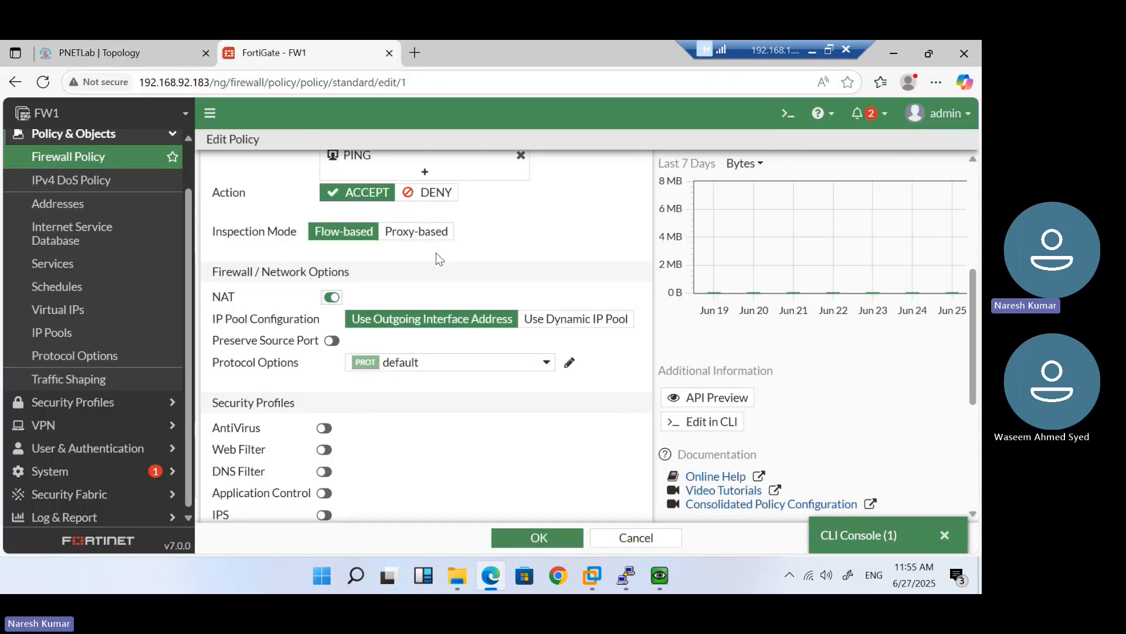
scroll(435, 252, "up", 3)
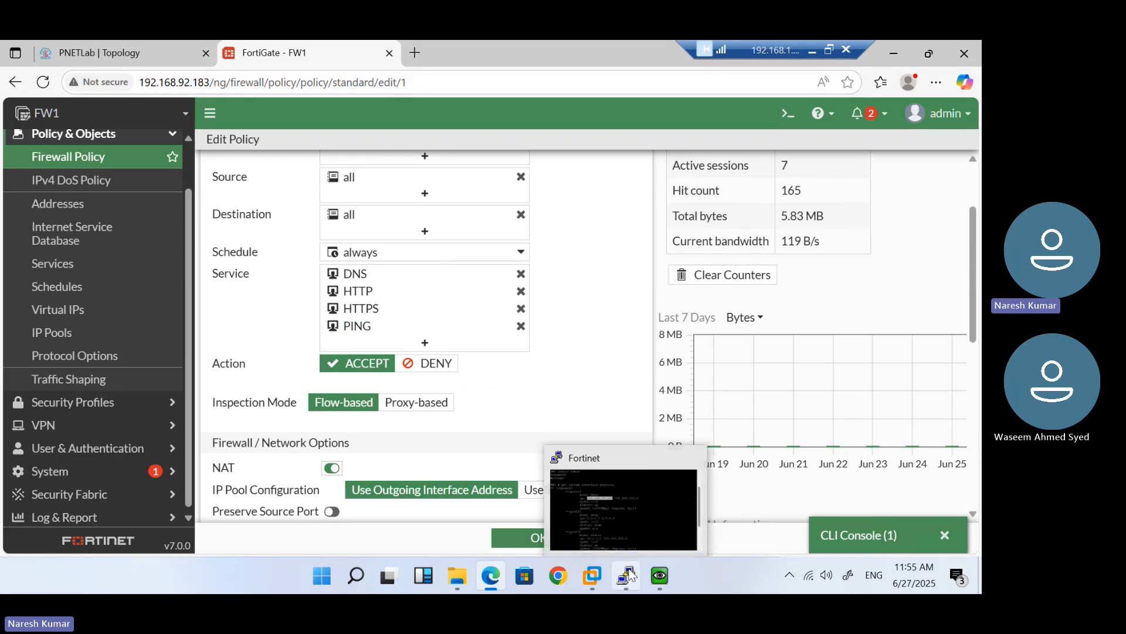
left_click(628, 575)
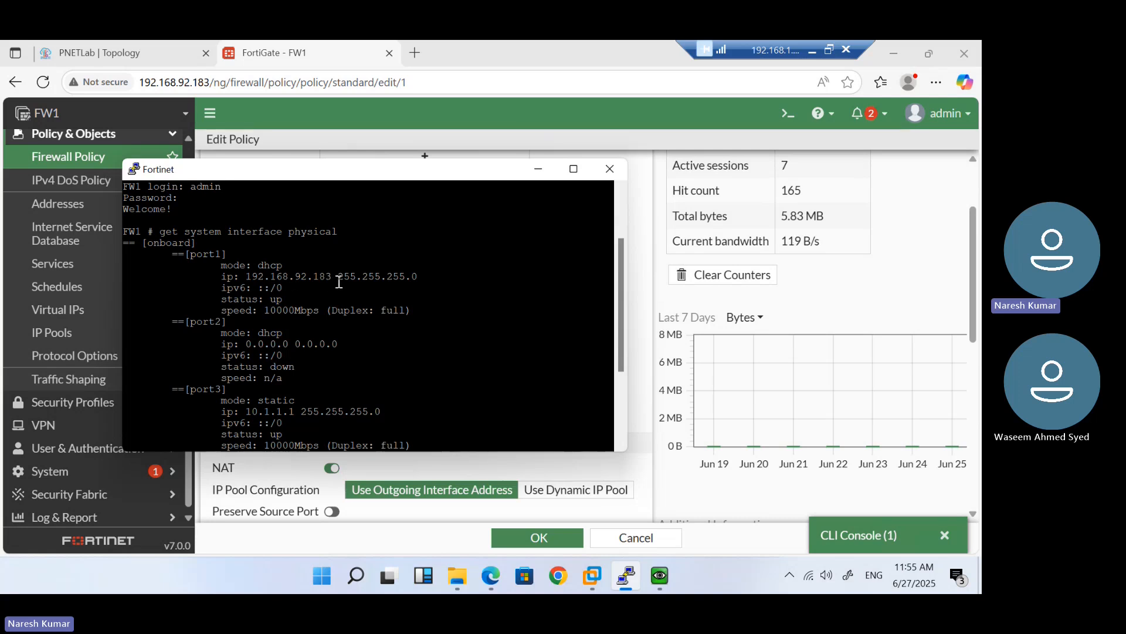
left_click(538, 169)
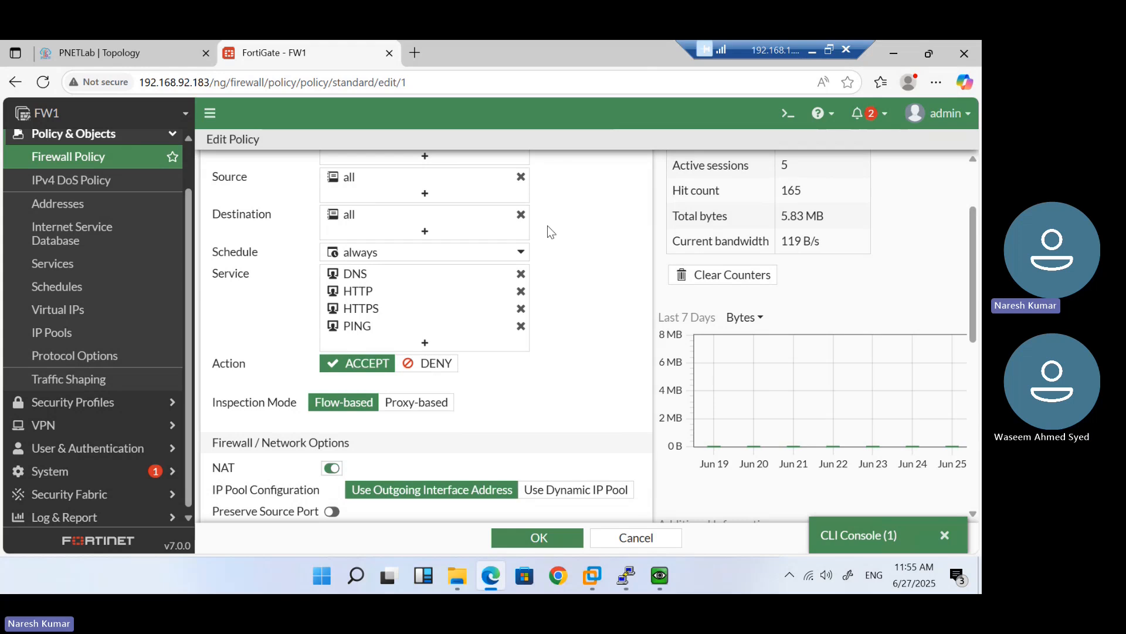
Minimise the remote desktop to the Teams meeting and unmute the microphone
left_click(811, 49)
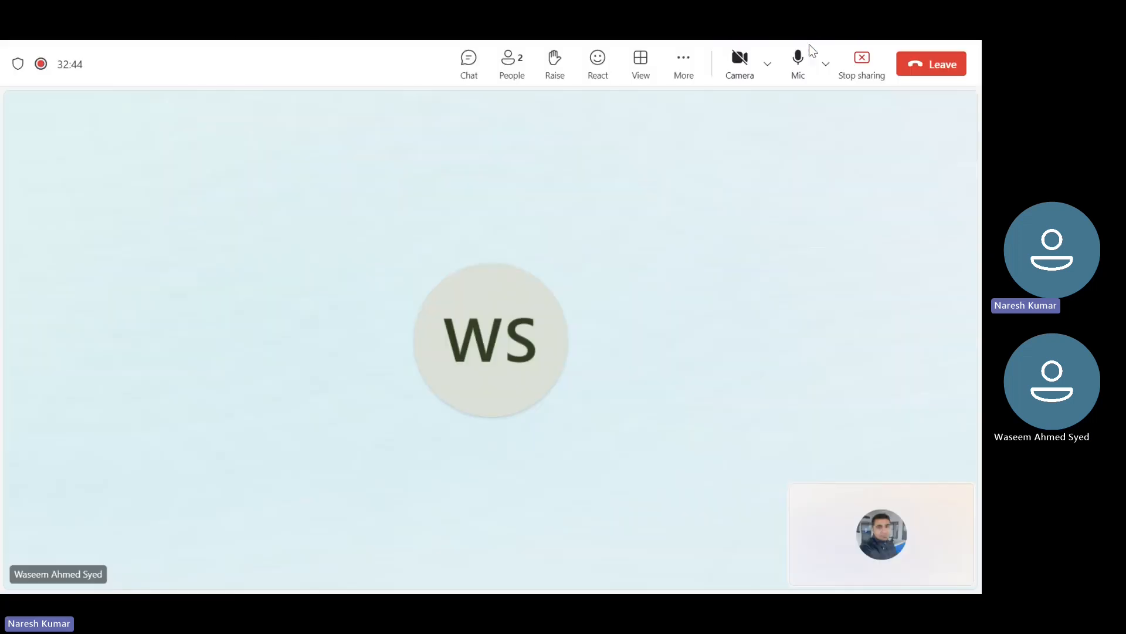
left_click(801, 64)
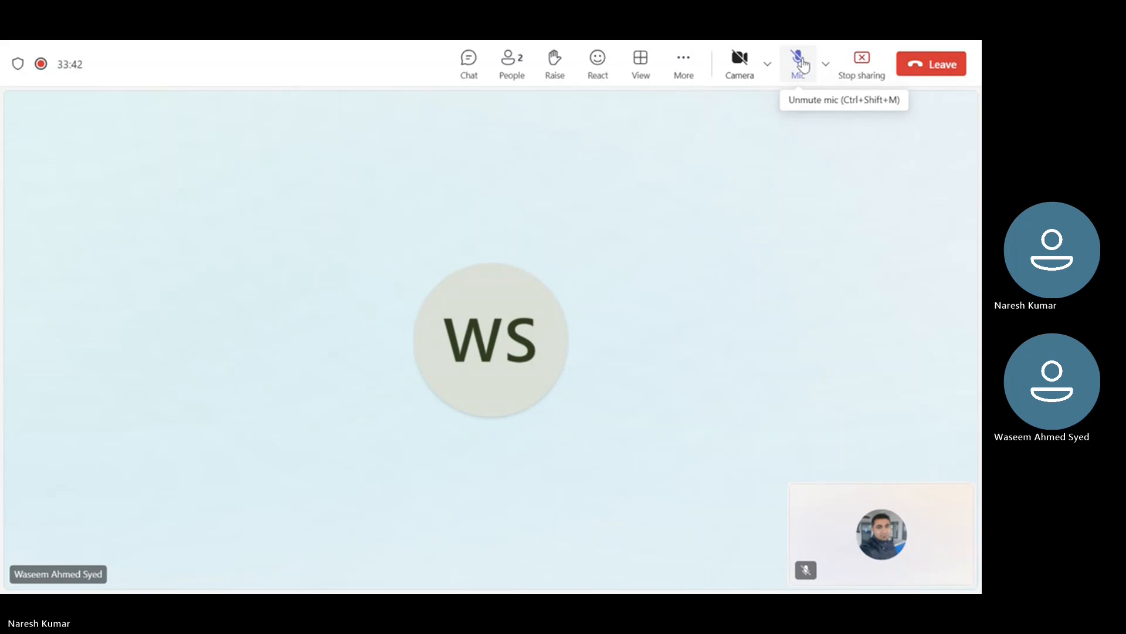
left_click(799, 64)
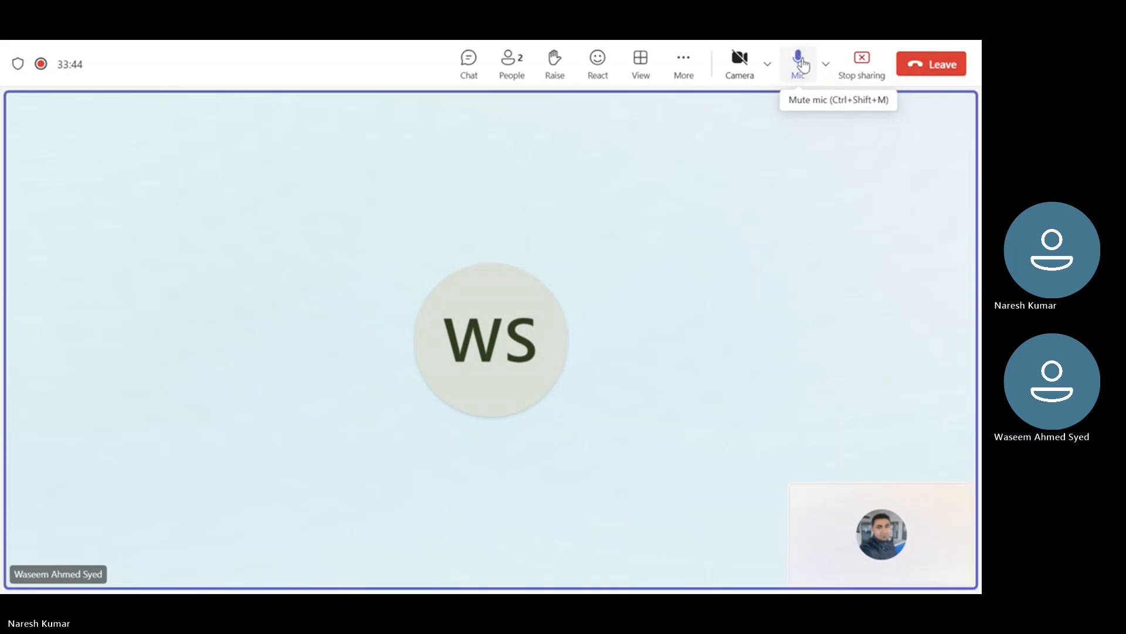
Bring the remote desktop session with the FortiGate policy page back to the front
key("super")
mouse_move(356, 565)
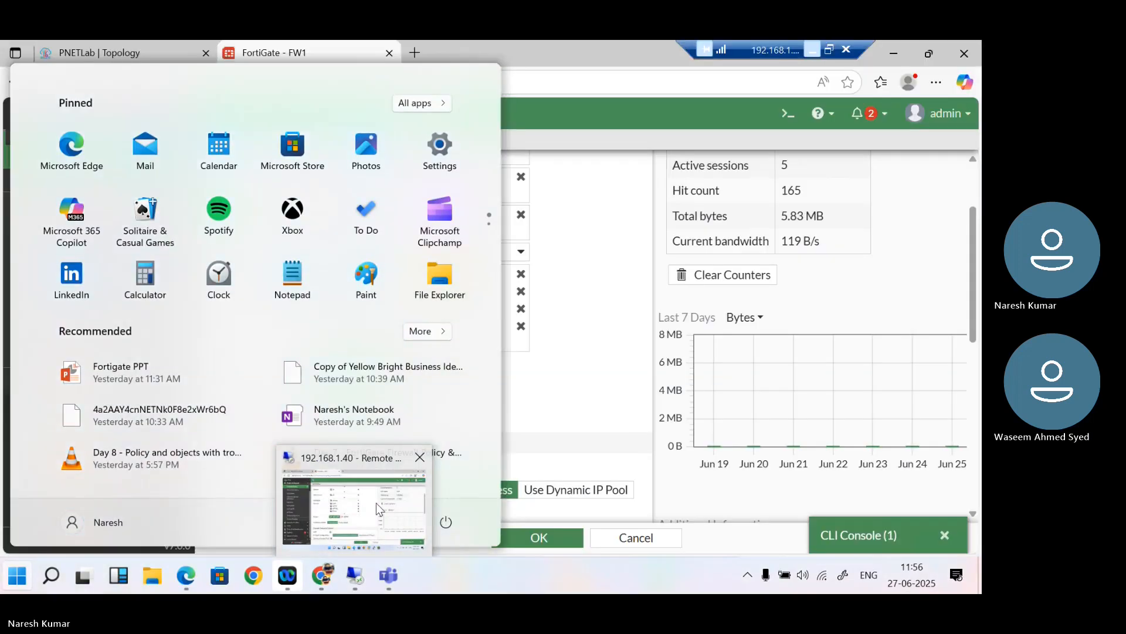
left_click(376, 502)
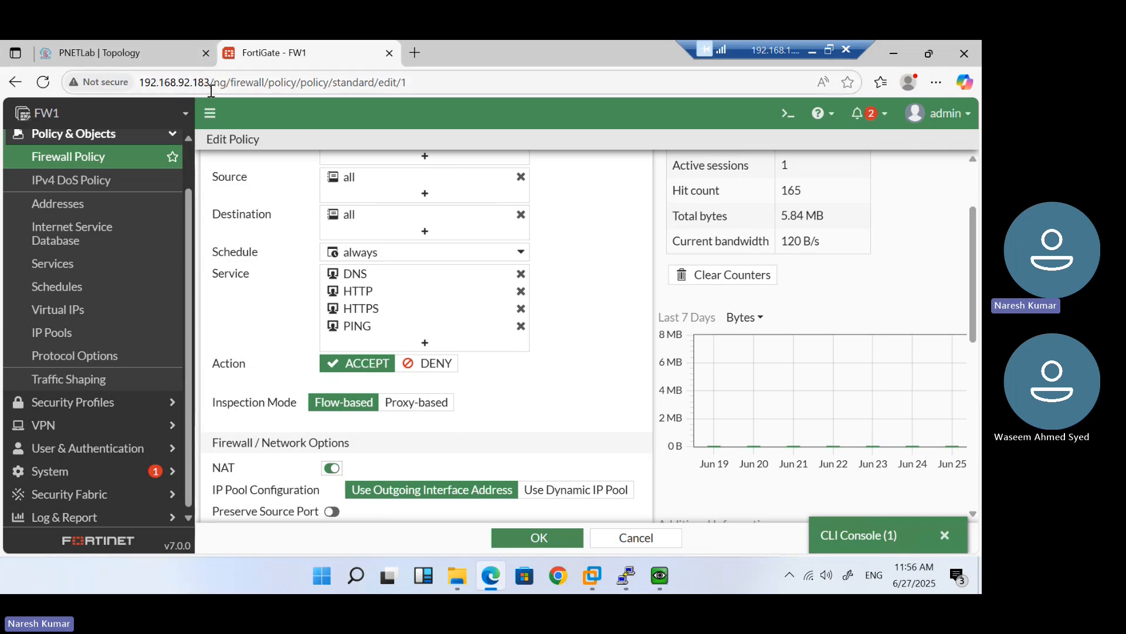
Dismiss the FW1 console and review the Internet policy's Edit Policy form
left_click(616, 591)
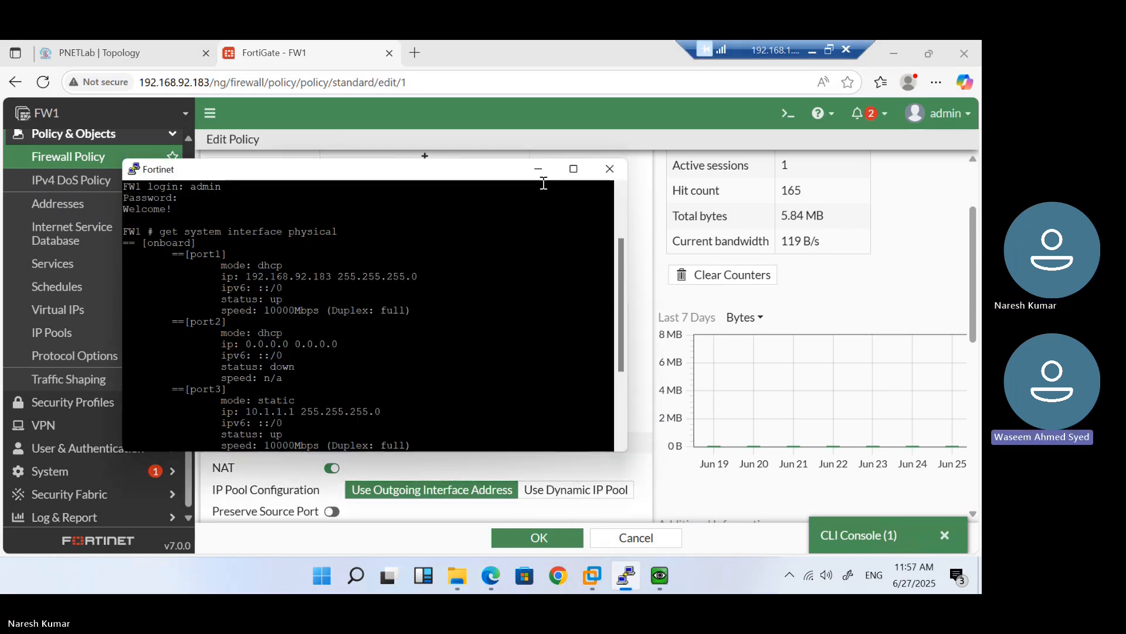
left_click(539, 174)
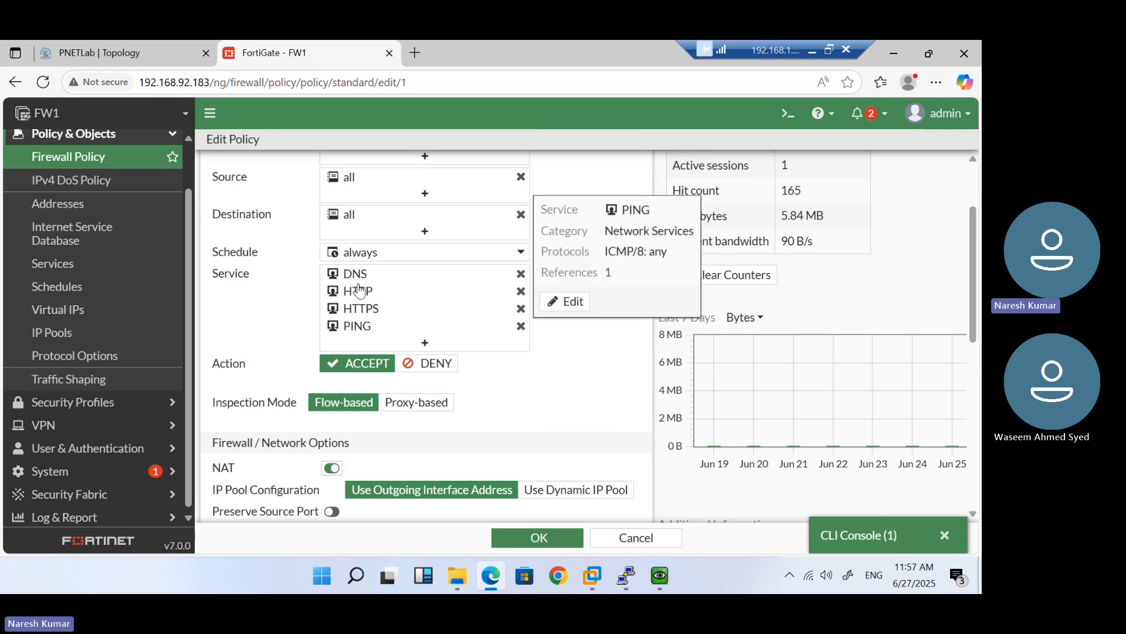
scroll(359, 291, "up", 2)
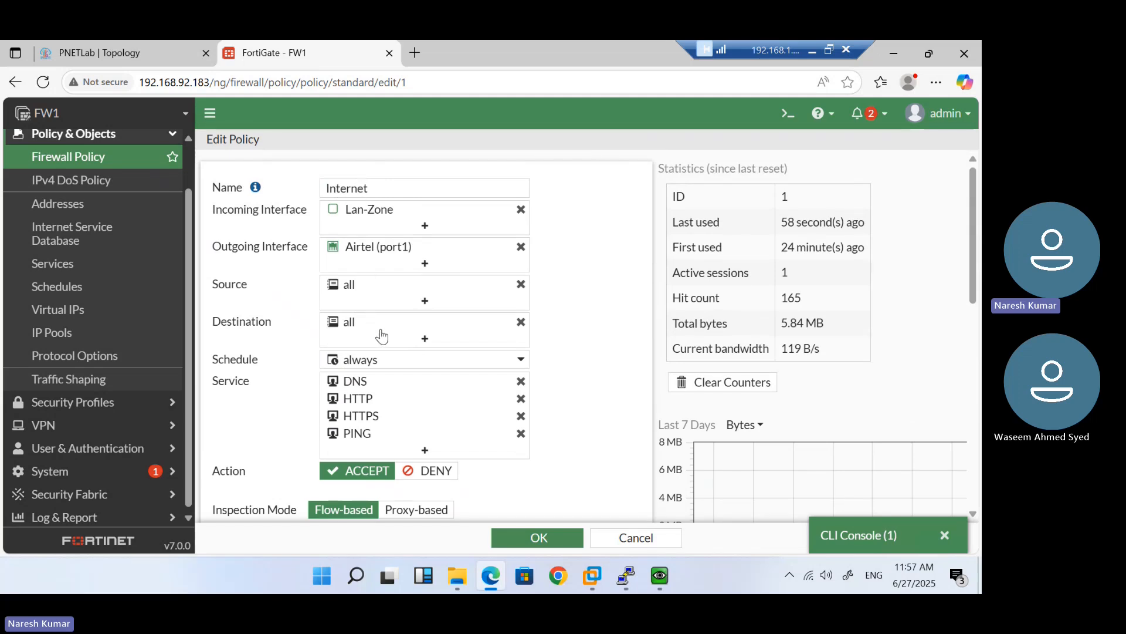
scroll(382, 336, "down", 3)
scroll(387, 332, "up", 3)
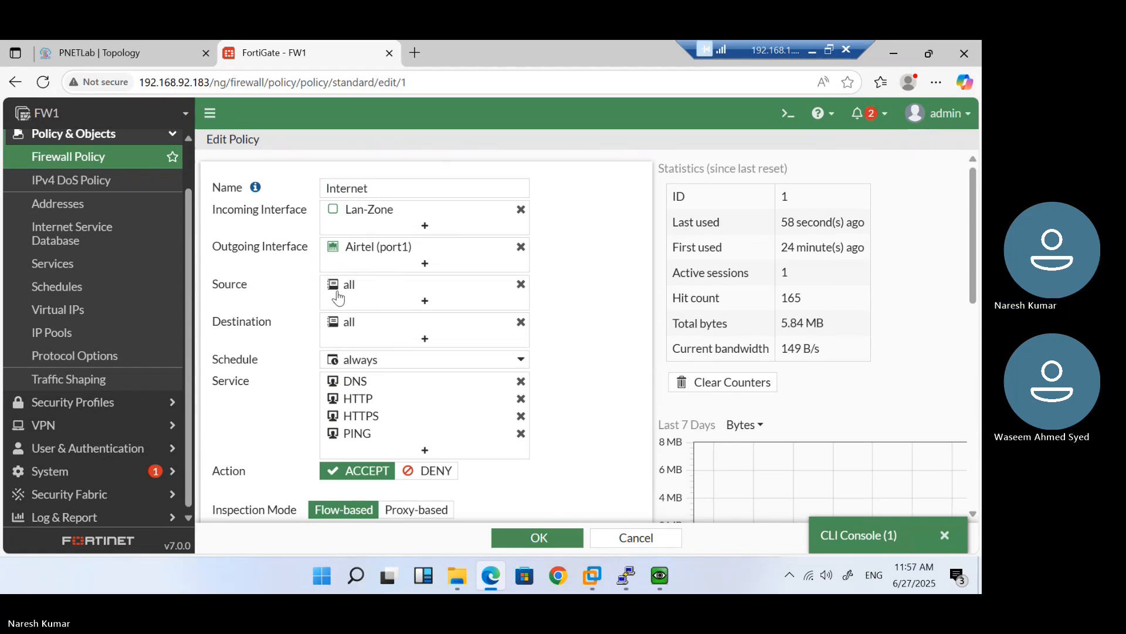
mouse_move(354, 297)
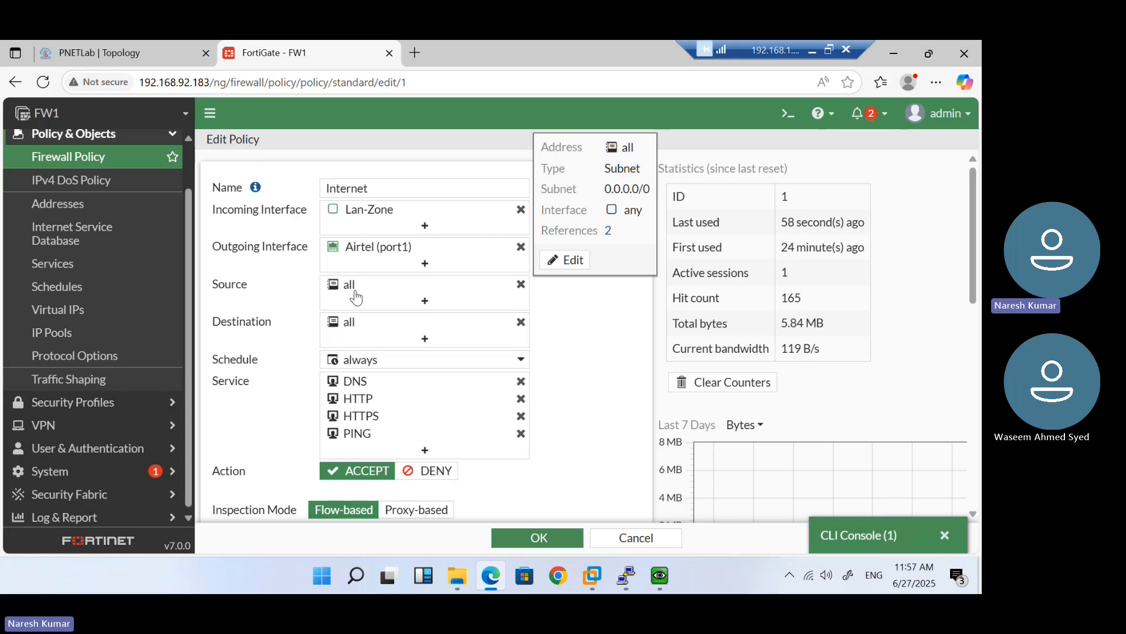
scroll(356, 296, "down", 5)
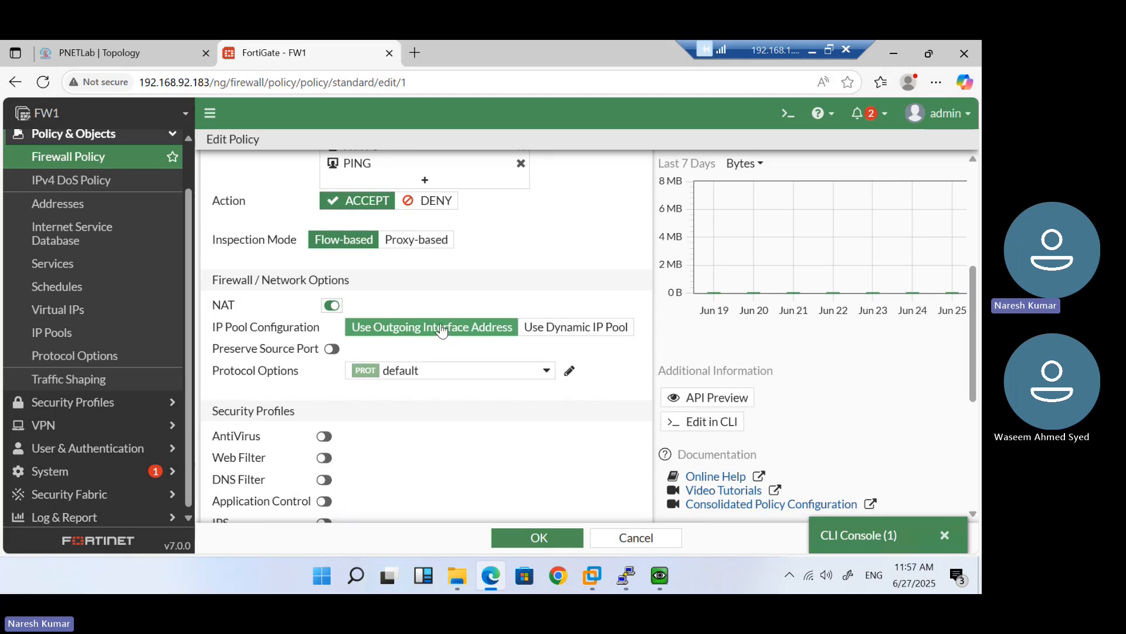
scroll(440, 332, "up", 4)
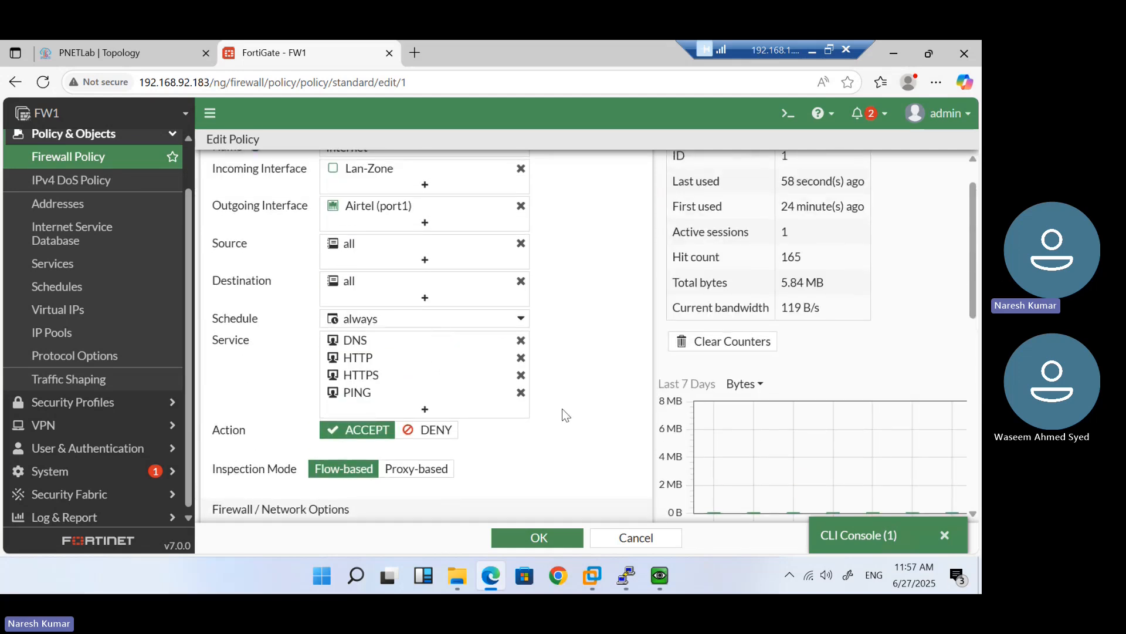
scroll(561, 408, "down", 4)
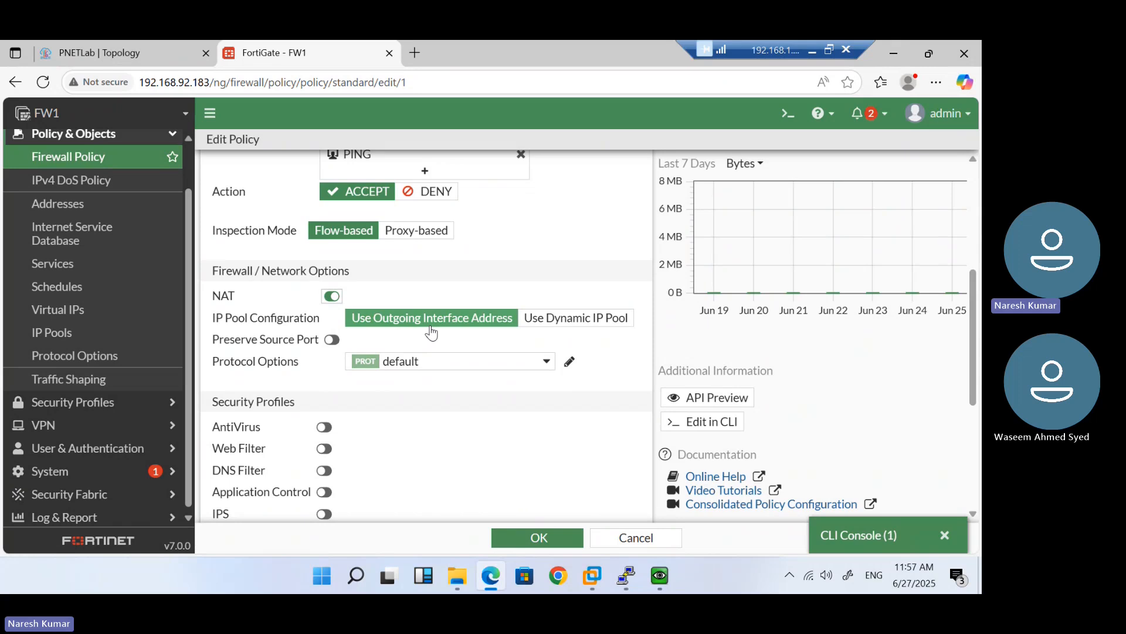
Keep NAT on the outgoing interface address rather than a dynamic IP pool, and save the policy
left_click(587, 319)
left_click(469, 318)
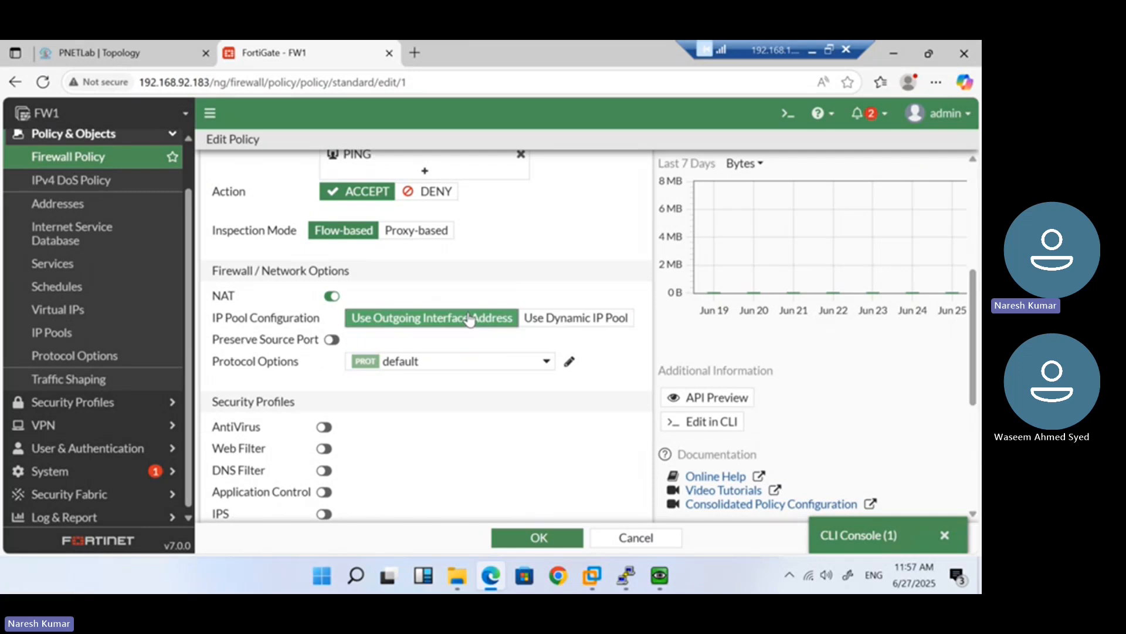
left_click(538, 538)
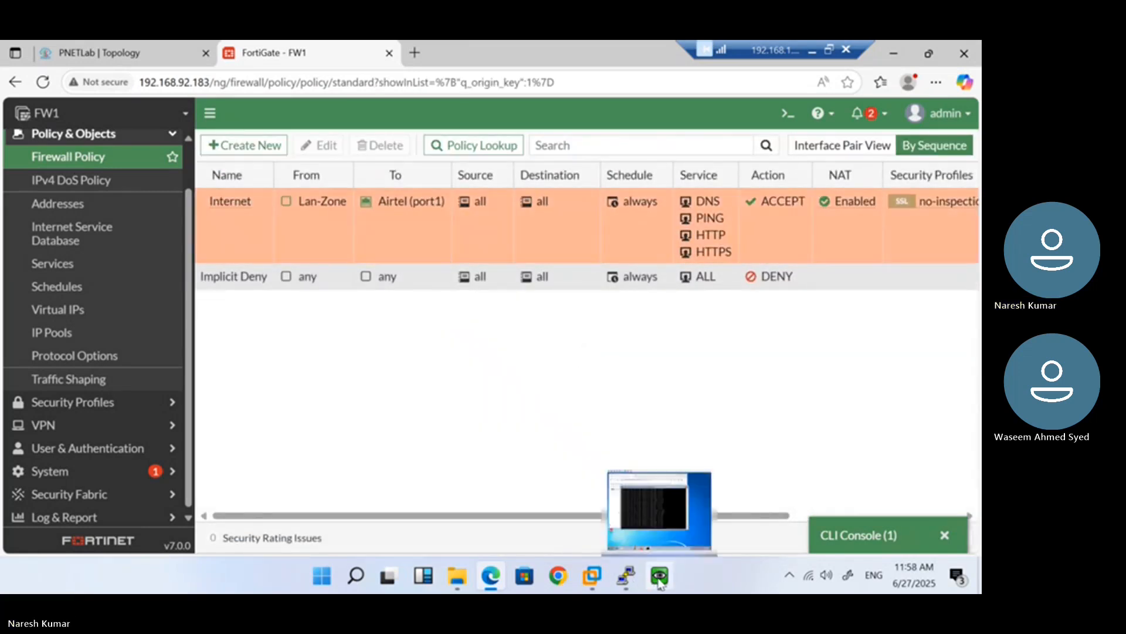
In the Windows VM, stop the continuous Google ping and run 'ping 8.8.8.8'
left_click(659, 577)
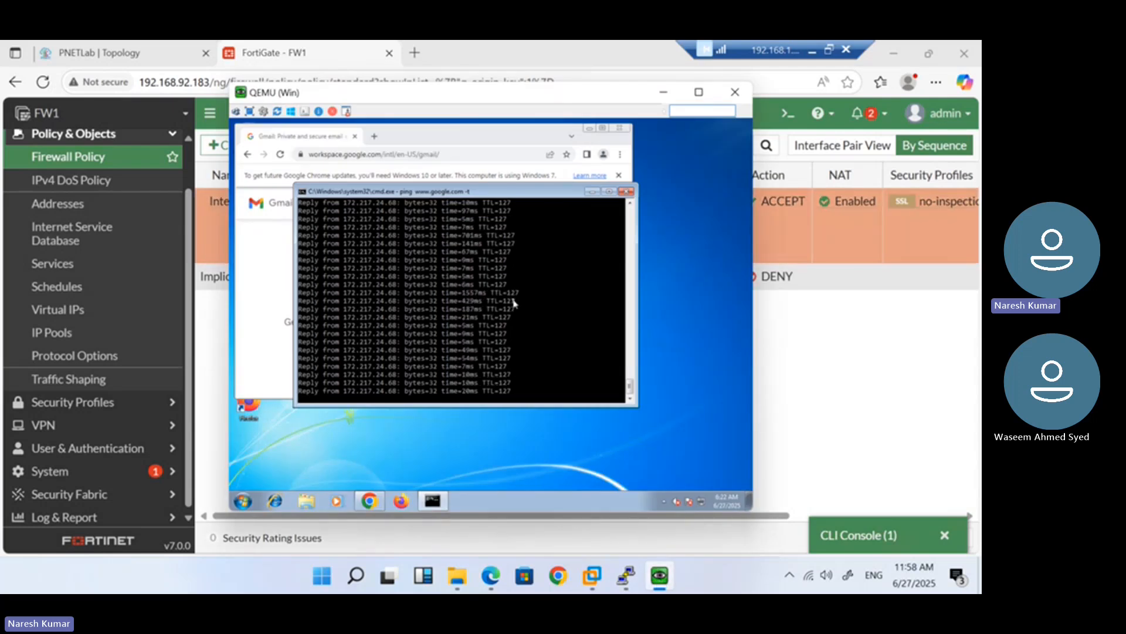
key("ctrl+c")
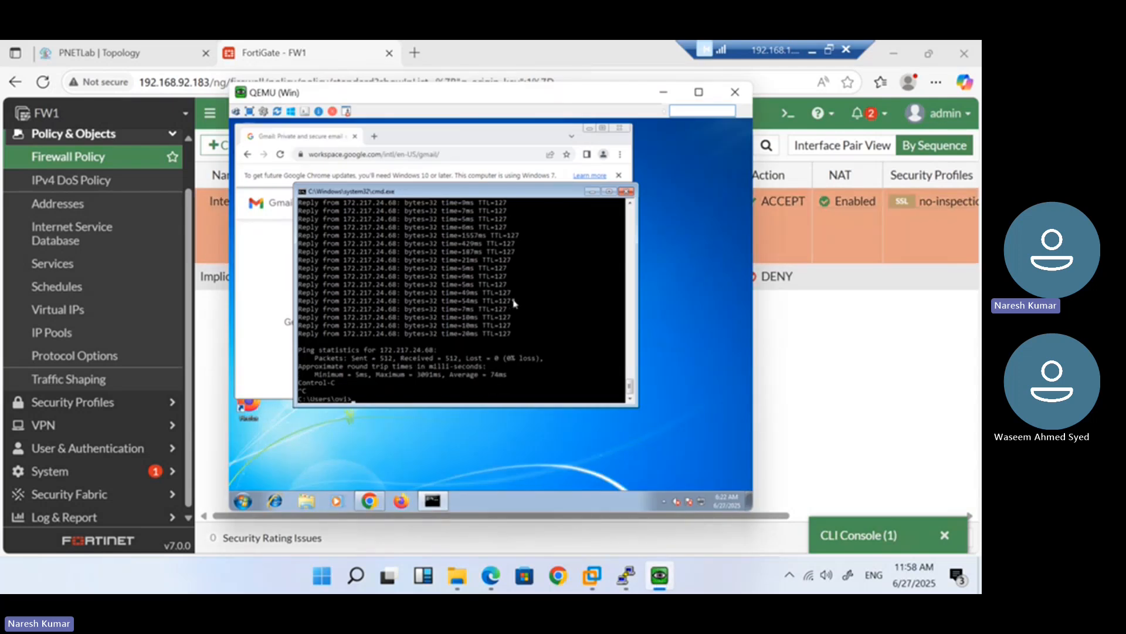
key("Up")
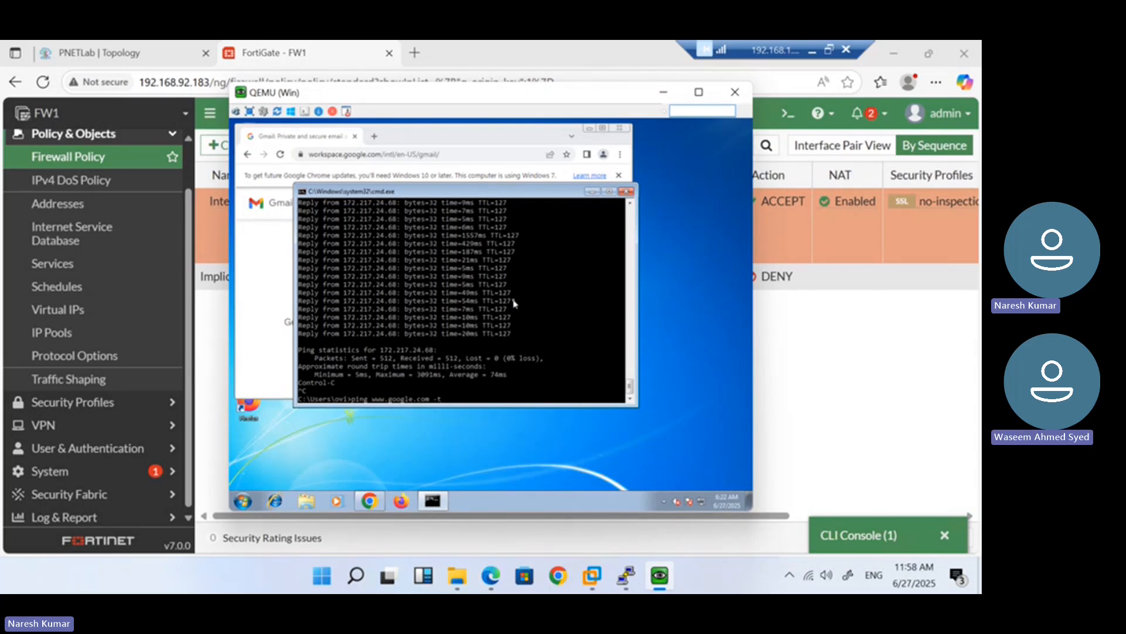
key("BackSpace")
key("BackSpace")
key("BackSpace")
key("BackSpace")
key("BackSpace")
key("BackSpace")
key("BackSpace")
key("BackSpace")
key("BackSpace")
key("BackSpace")
key("BackSpace")
key("BackSpace")
key("BackSpace")
key("BackSpace")
key("BackSpace")
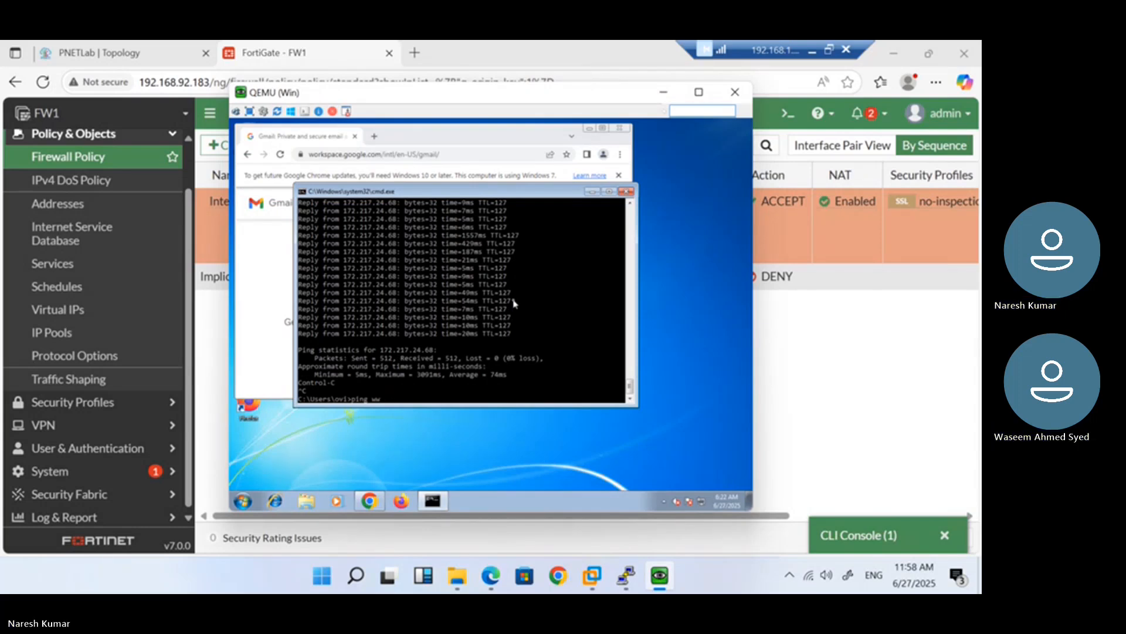
key("BackSpace")
key("BackSpace")
key("BackSpace")
key("BackSpace")
key("BackSpace")
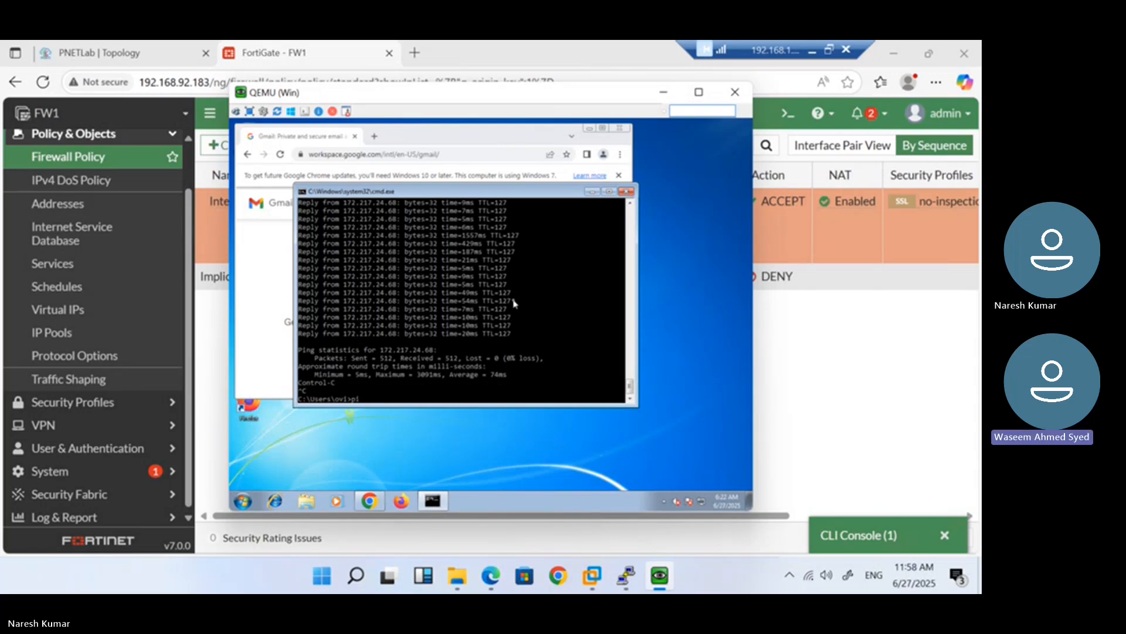
type("ng 8")
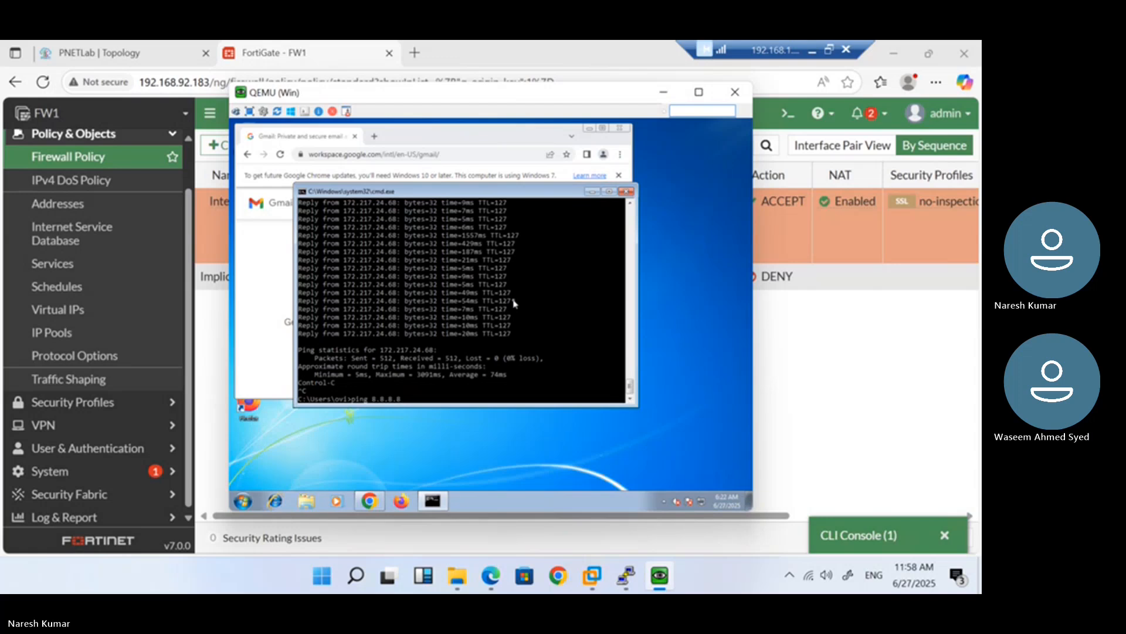
type(".8.8.8")
key("Return")
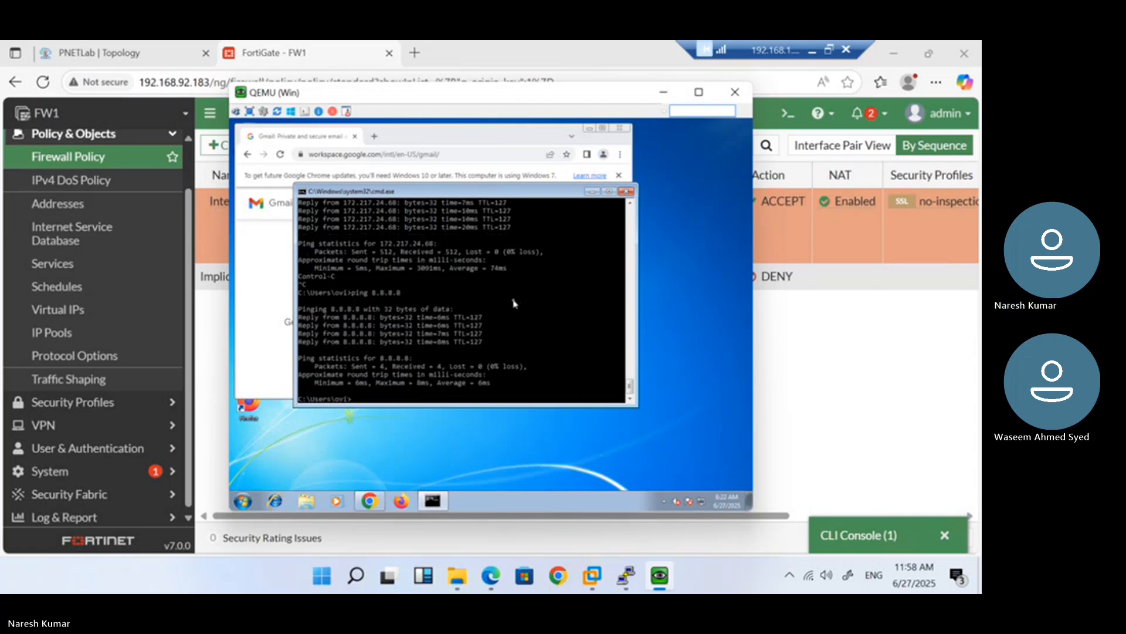
In the CLI Console, run 'get system session list' twice to view the active sessions
left_click(851, 538)
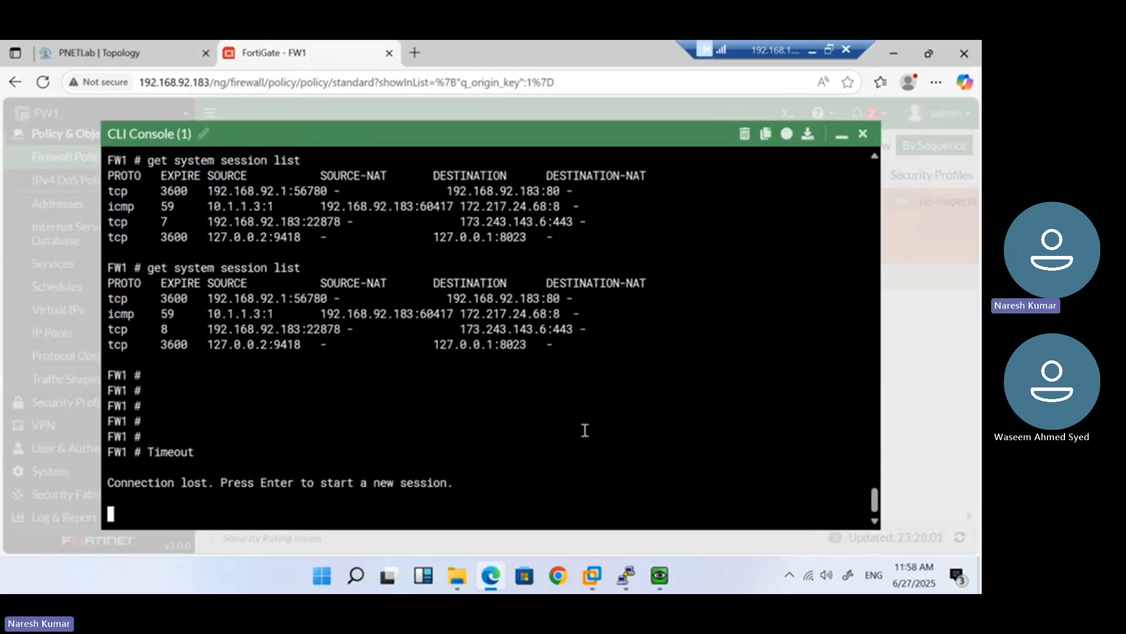
key("Return")
key("Return")
key("Return")
key("Return")
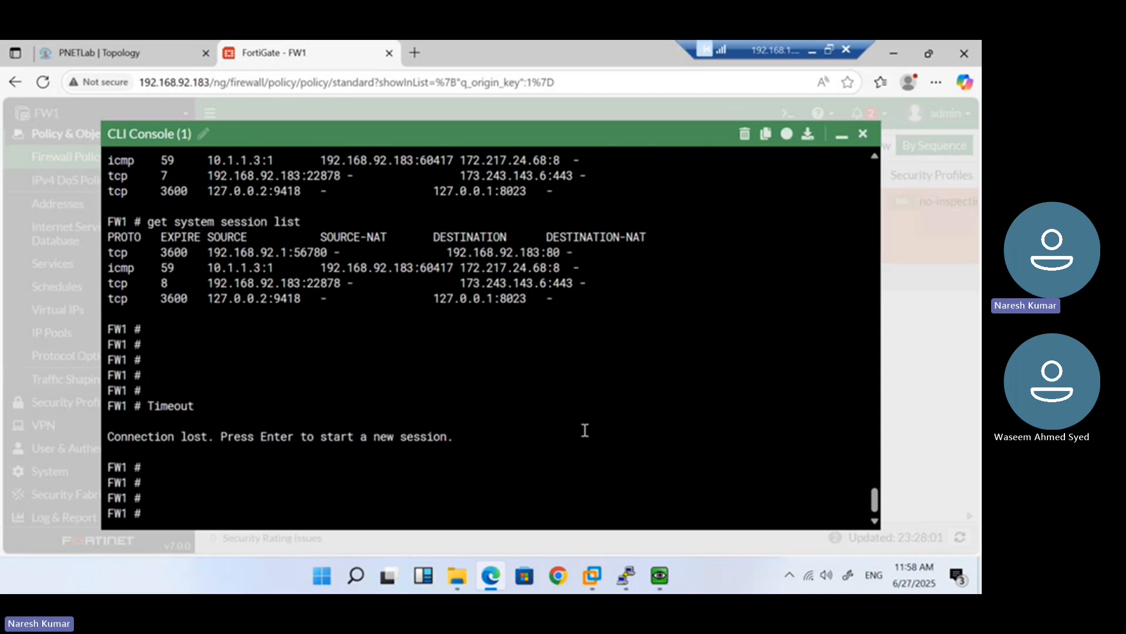
type("get system s")
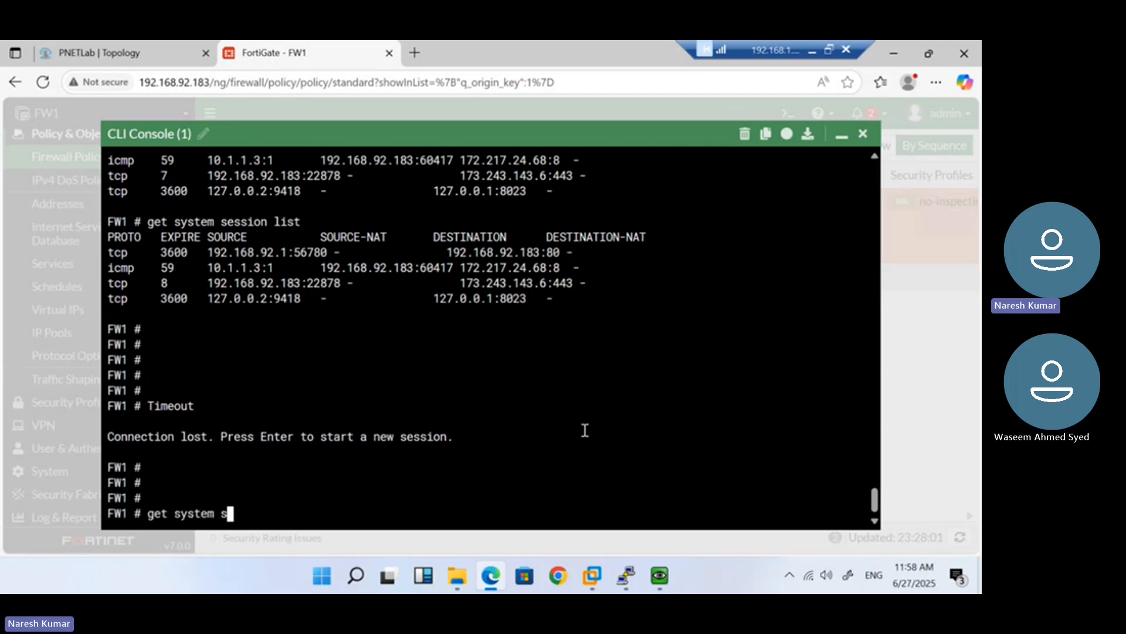
type("ession list")
key("Return")
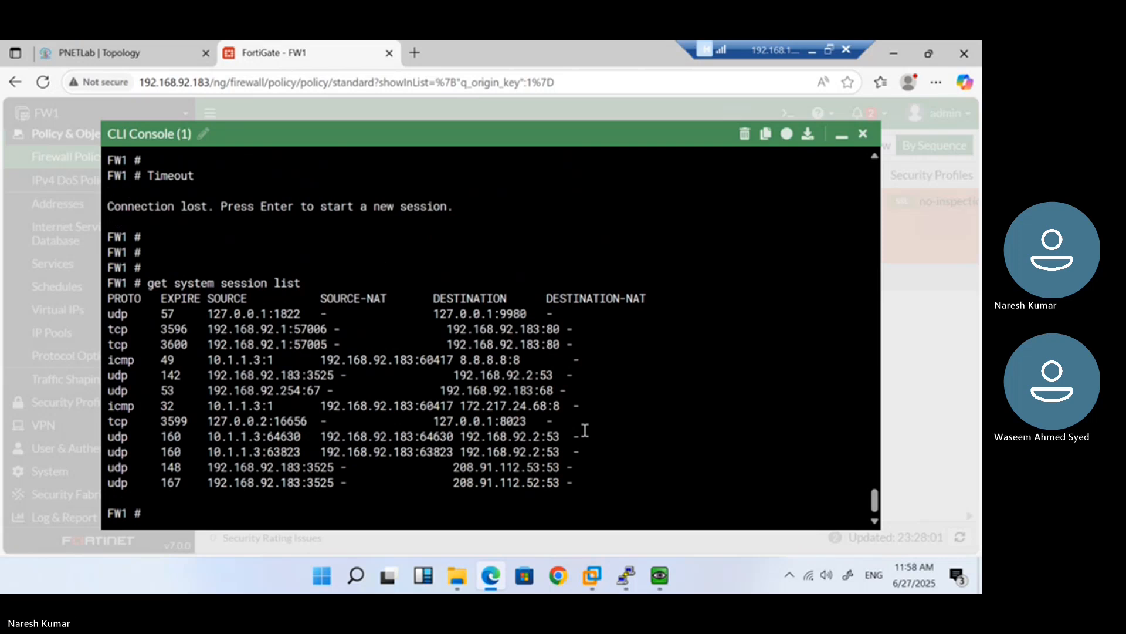
key("Return")
key("Return")
key("Return")
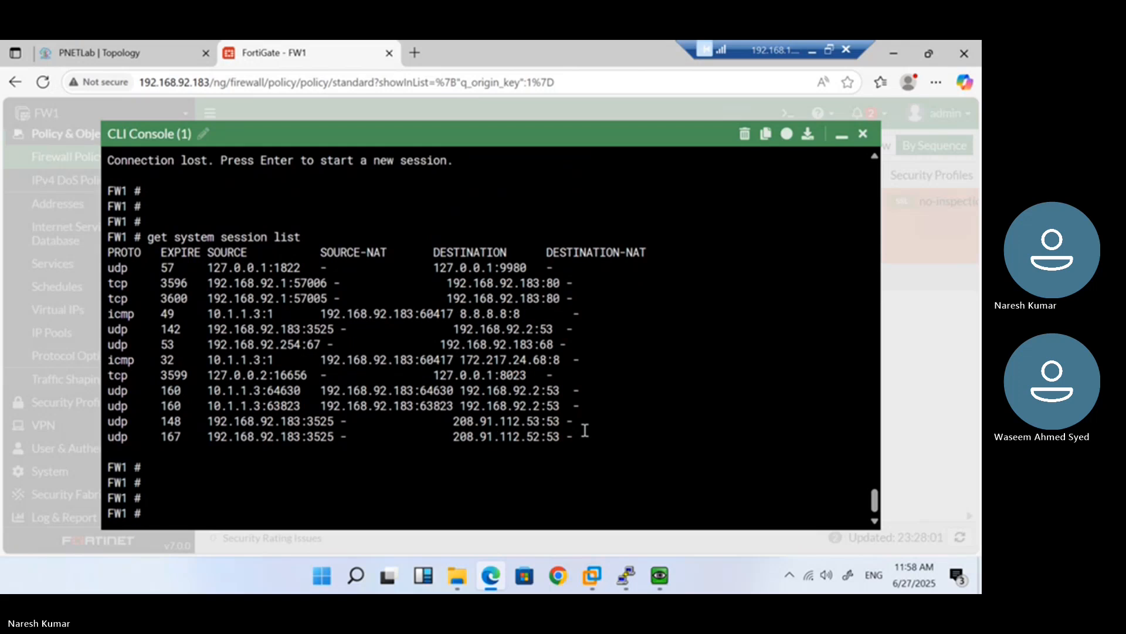
key("Up")
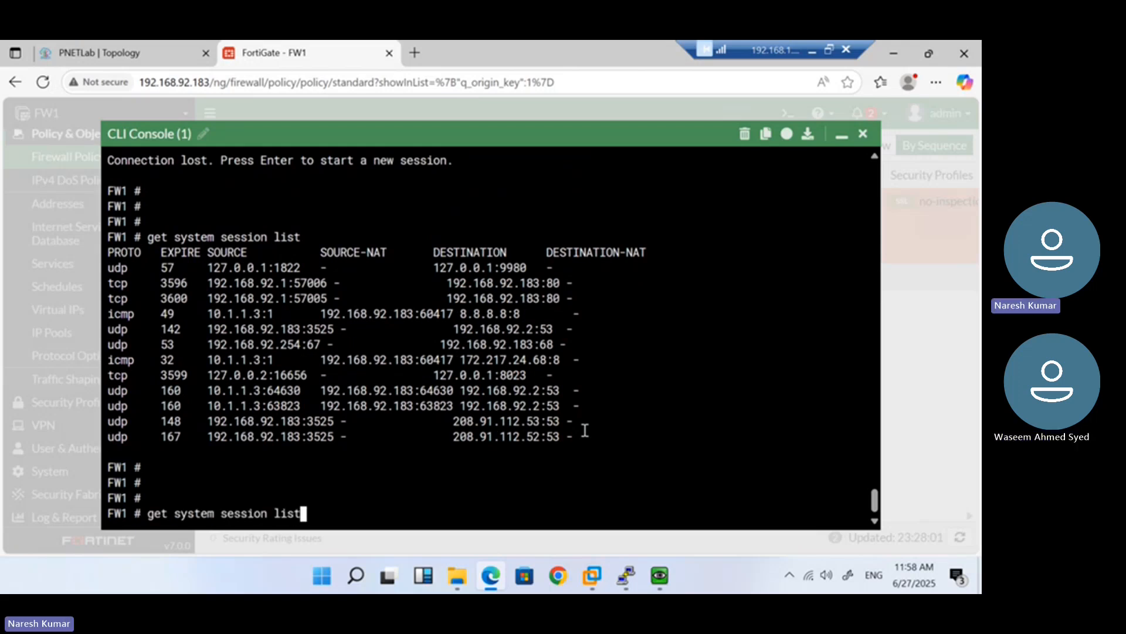
key("Return")
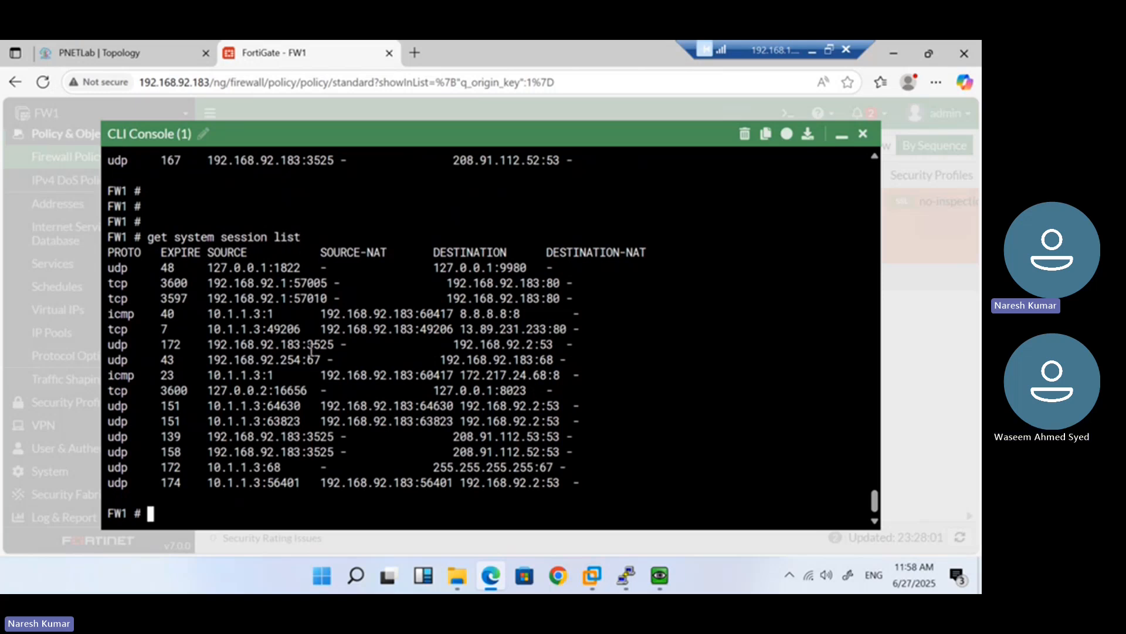
Highlight 10.1.1.3's DNS session NATed to 192.168.92.183:64630 toward 192.168.92.2:53, then recall the command
left_click_drag(210, 404, 259, 409)
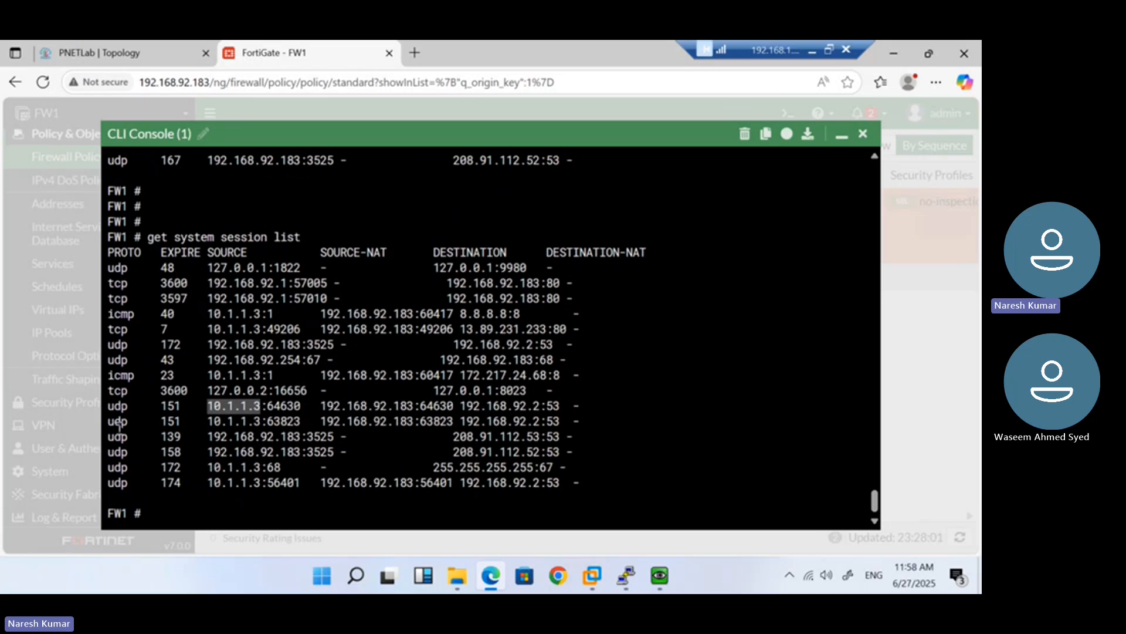
left_click_drag(321, 406, 418, 410)
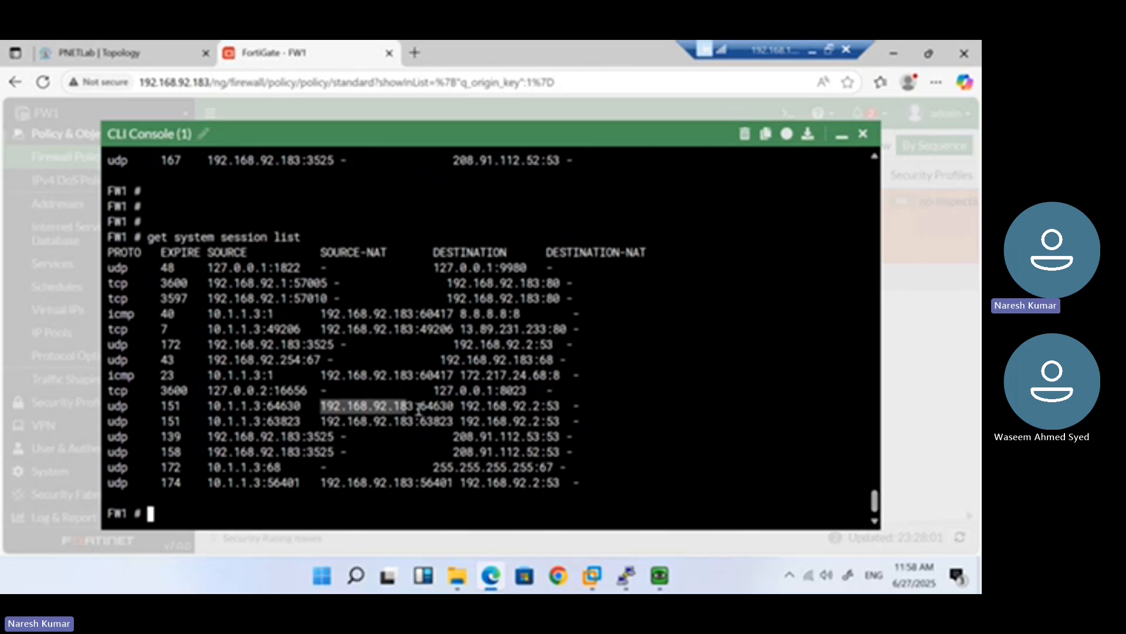
double_click(274, 407)
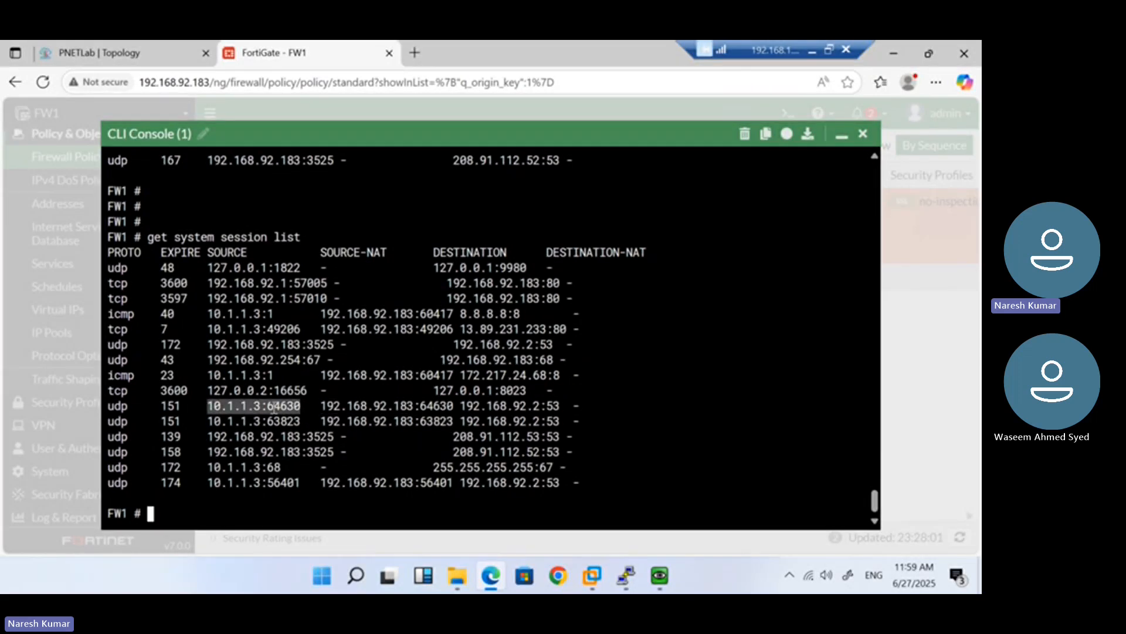
left_click_drag(267, 406, 302, 407)
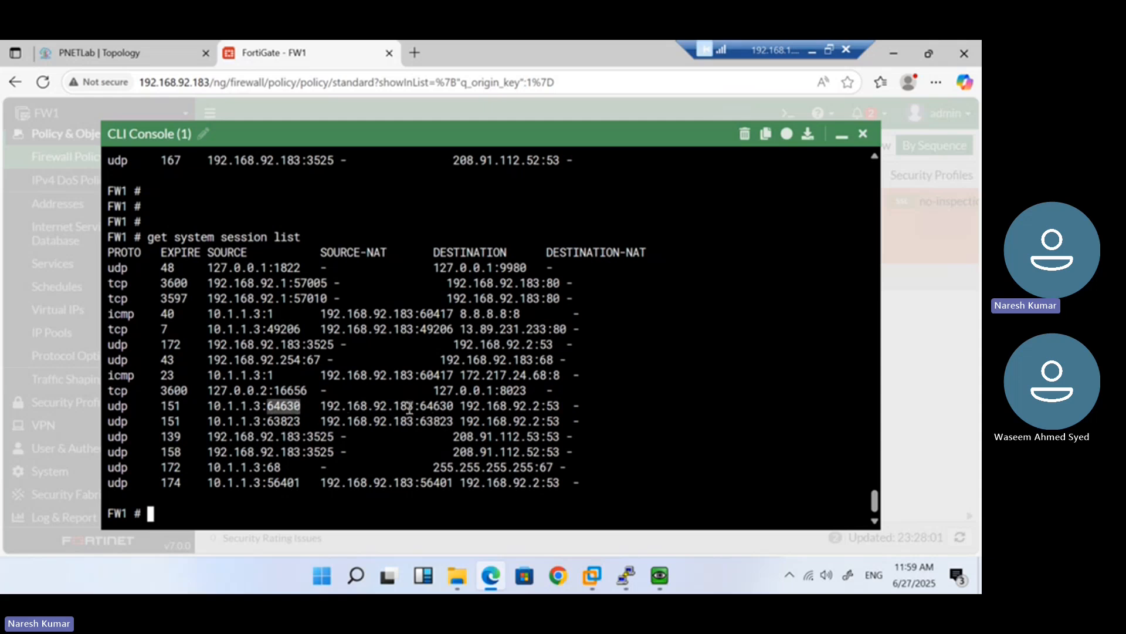
left_click_drag(422, 406, 455, 407)
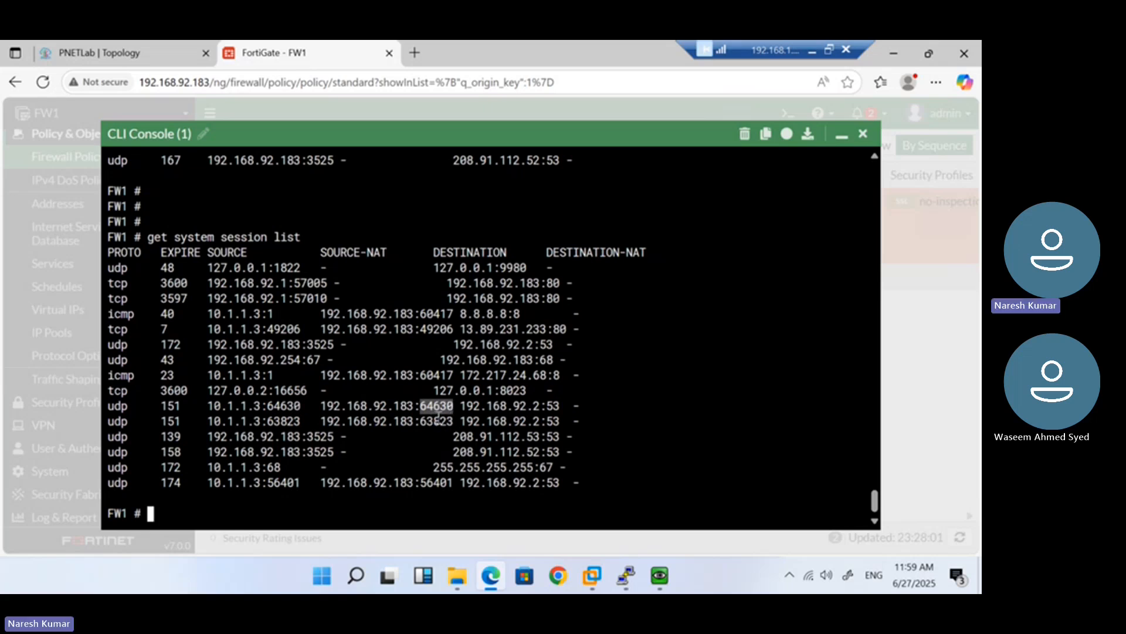
left_click(474, 411)
left_click_drag(461, 406, 539, 407)
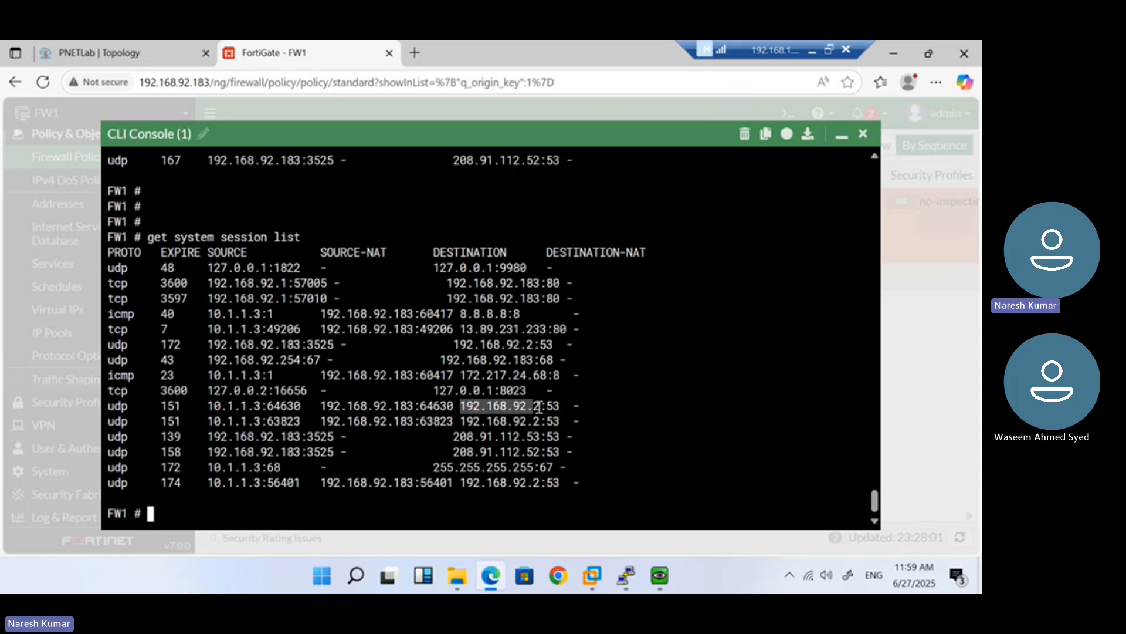
double_click(552, 405)
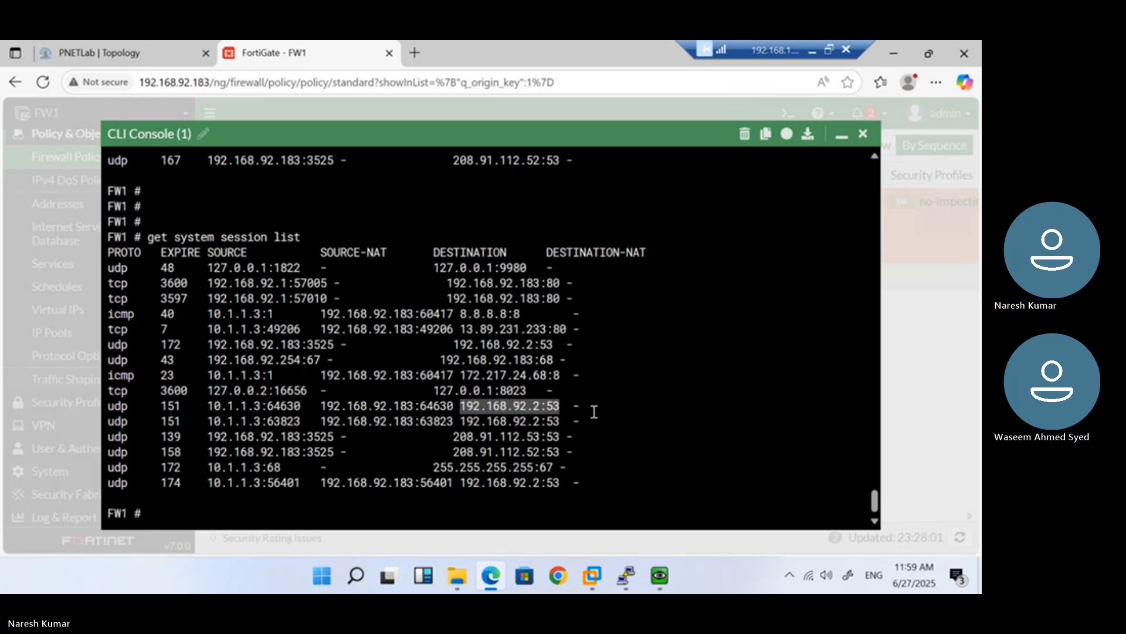
key("Up")
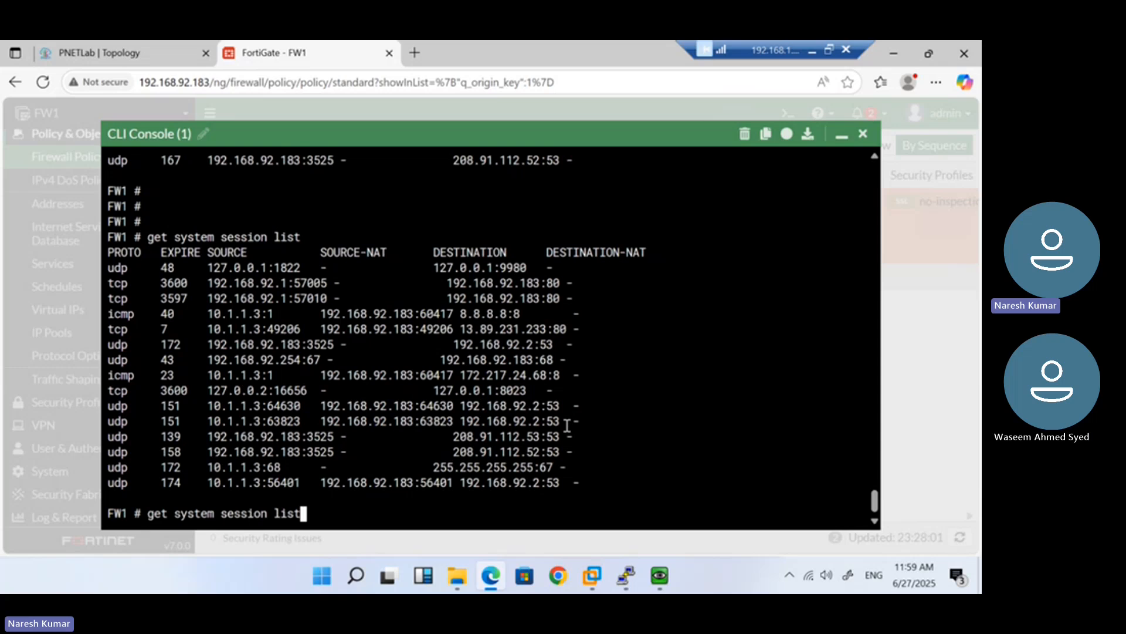
Rerun 'get system session list' and page through it to the end
key("Return")
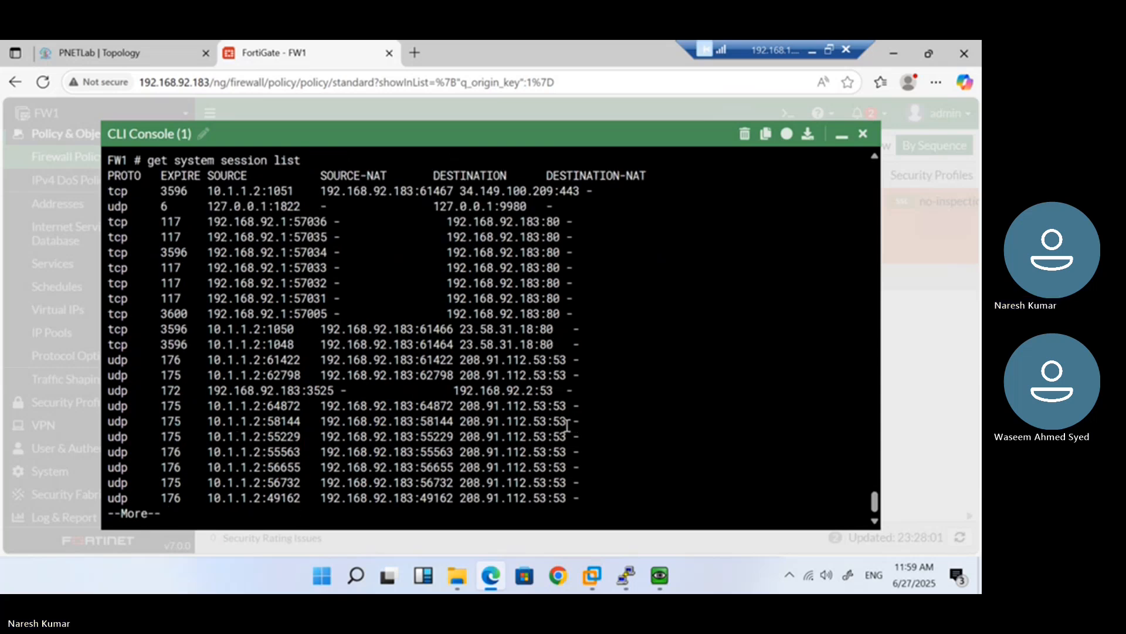
key("Return")
key("Return")
key("Return")
key("Return")
key("Return")
key("Return")
key("Return")
key("Return")
key("Return")
key("Return")
key("Return")
key("Return")
key("Return")
key("Return")
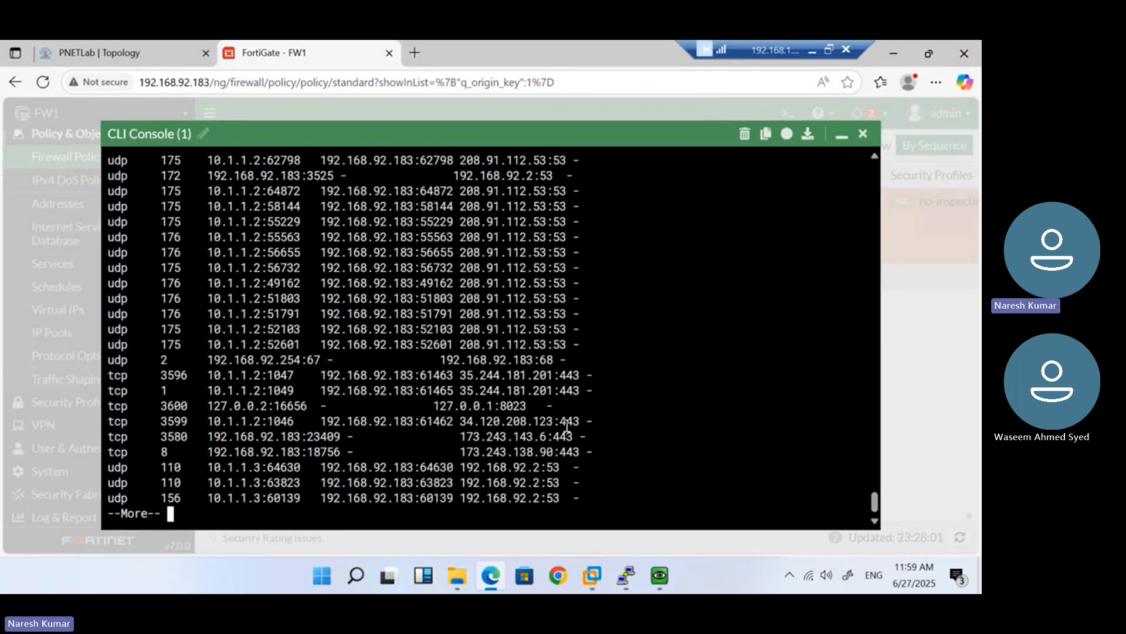
key("Return")
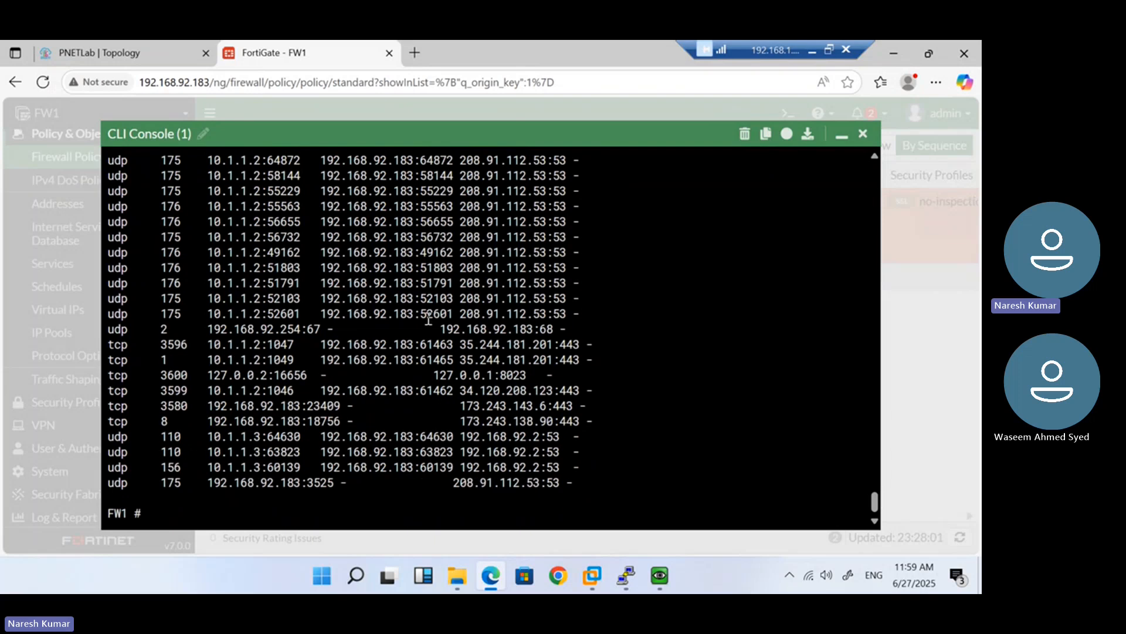
scroll(429, 317, "up", 5)
scroll(428, 317, "up", 1)
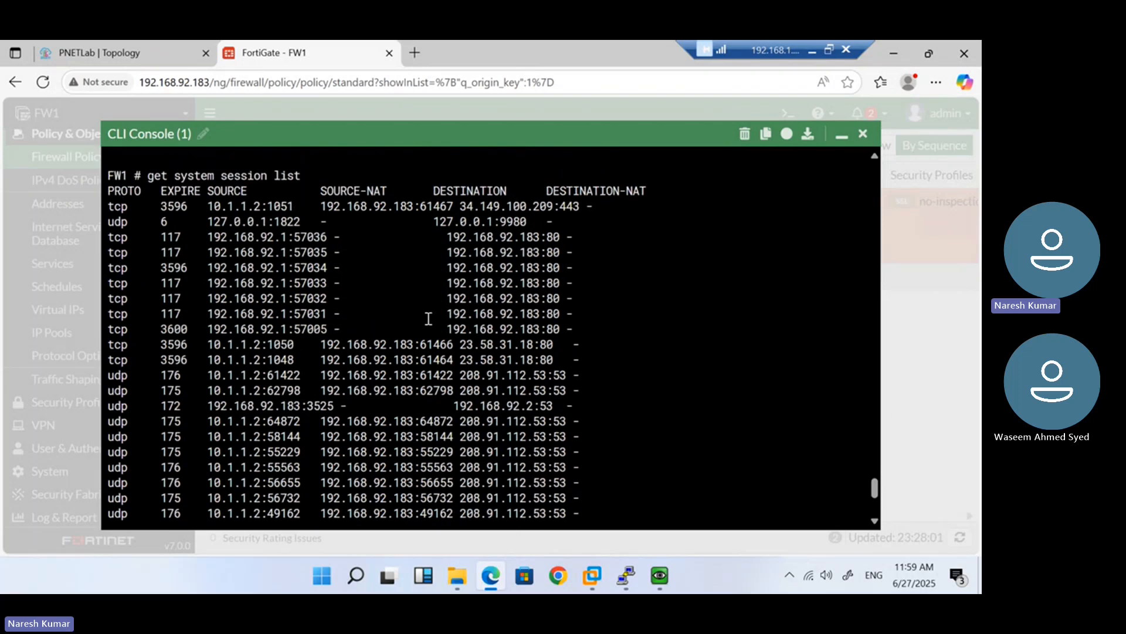
scroll(428, 318, "up", 6)
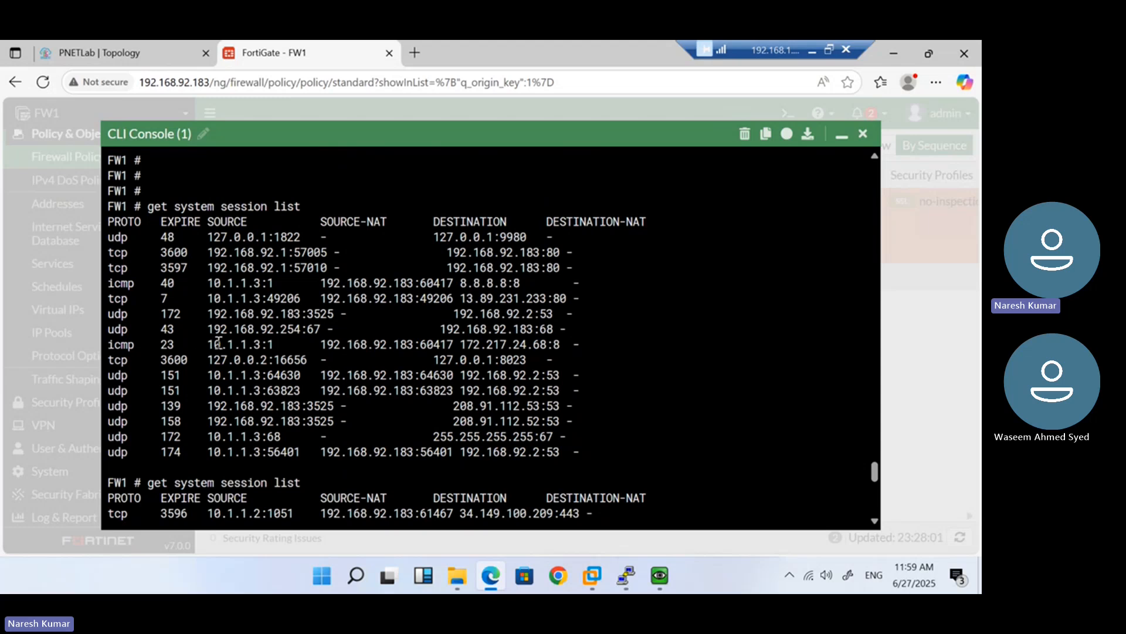
Highlight the icmp session's source address and its SOURCE-NAT address 192.168.92.183
left_click_drag(208, 344, 273, 342)
left_click(273, 342)
double_click(273, 342)
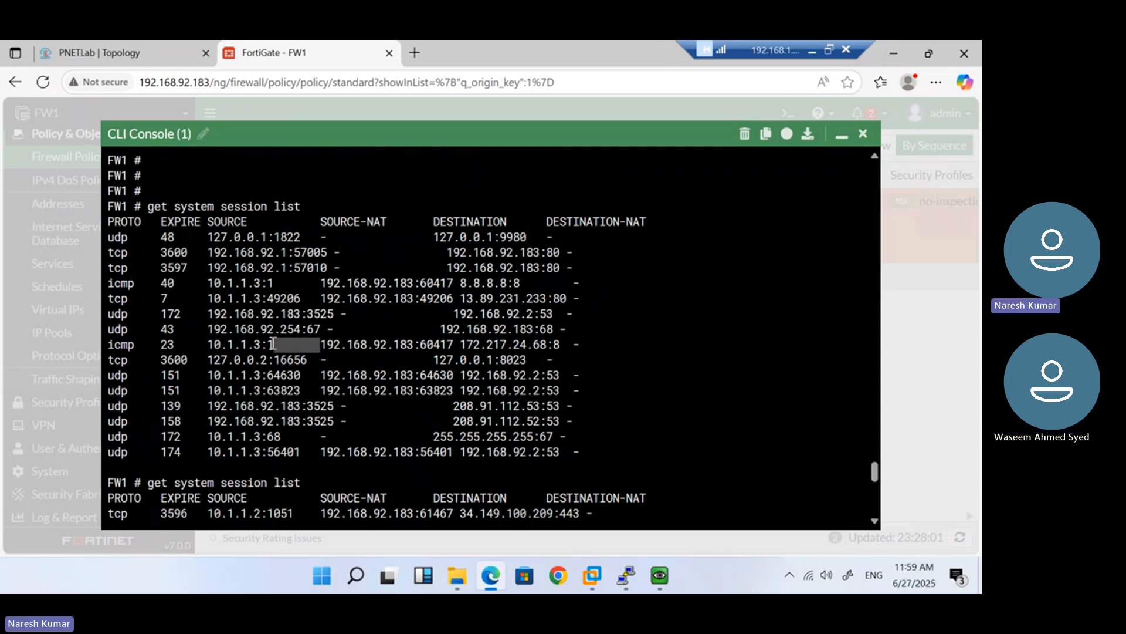
left_click(303, 361)
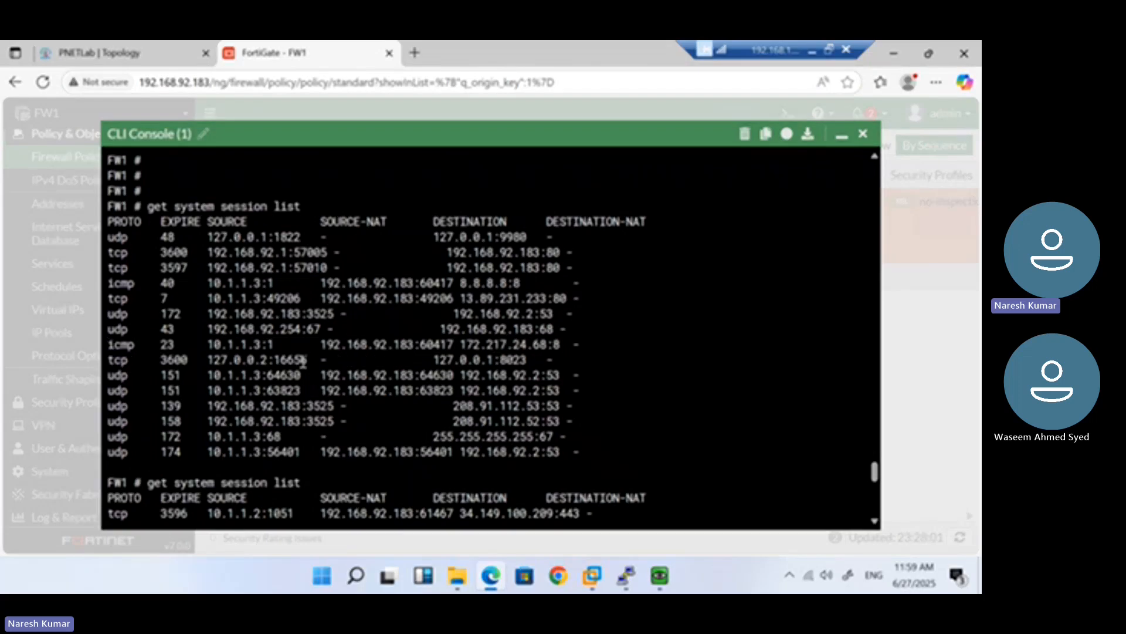
double_click(272, 344)
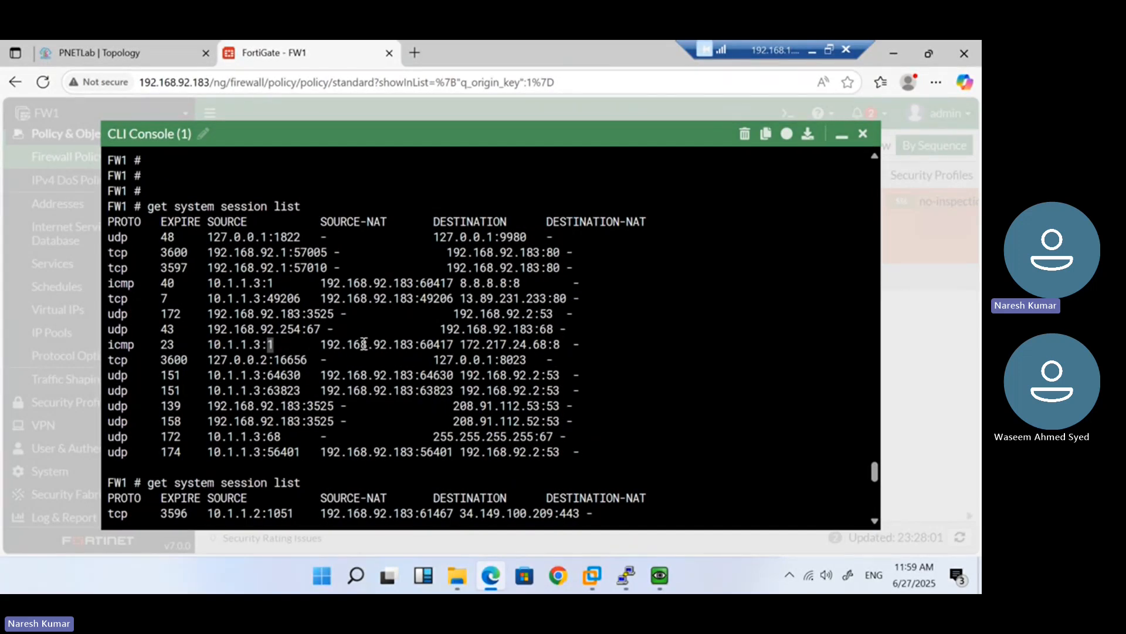
left_click_drag(321, 345, 364, 344)
left_click_drag(385, 222, 334, 222)
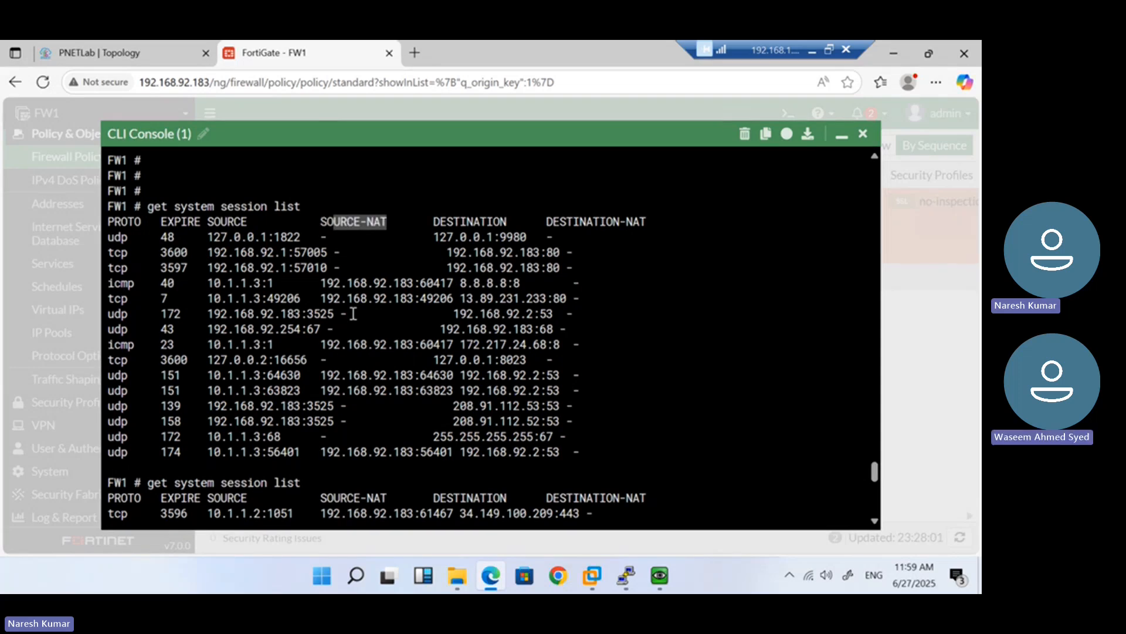
left_click(323, 344)
left_click_drag(323, 344, 414, 344)
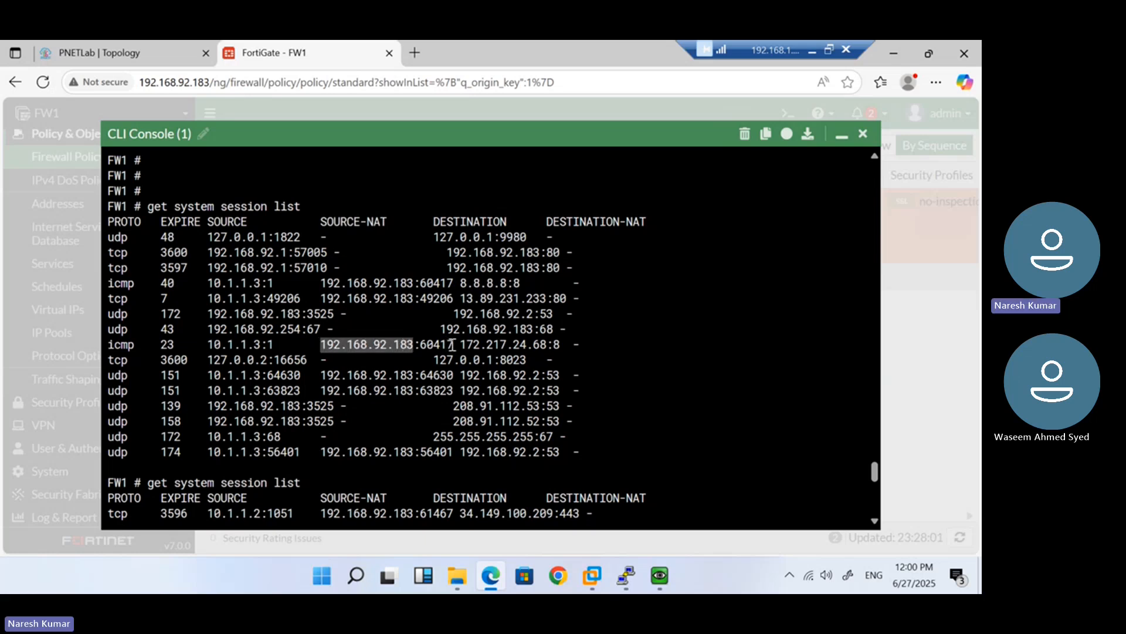
left_click(453, 344)
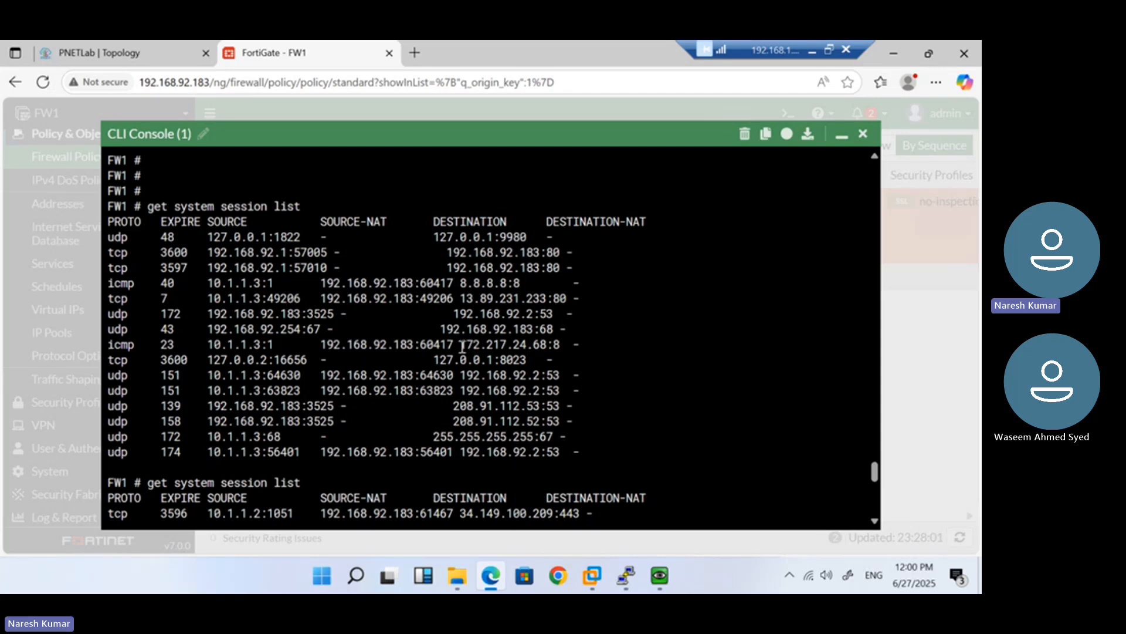
Highlight ping destination 172.217.24.68 and the local 127.0.0.2 tcp row, then return to the prompt
left_click_drag(462, 347, 544, 344)
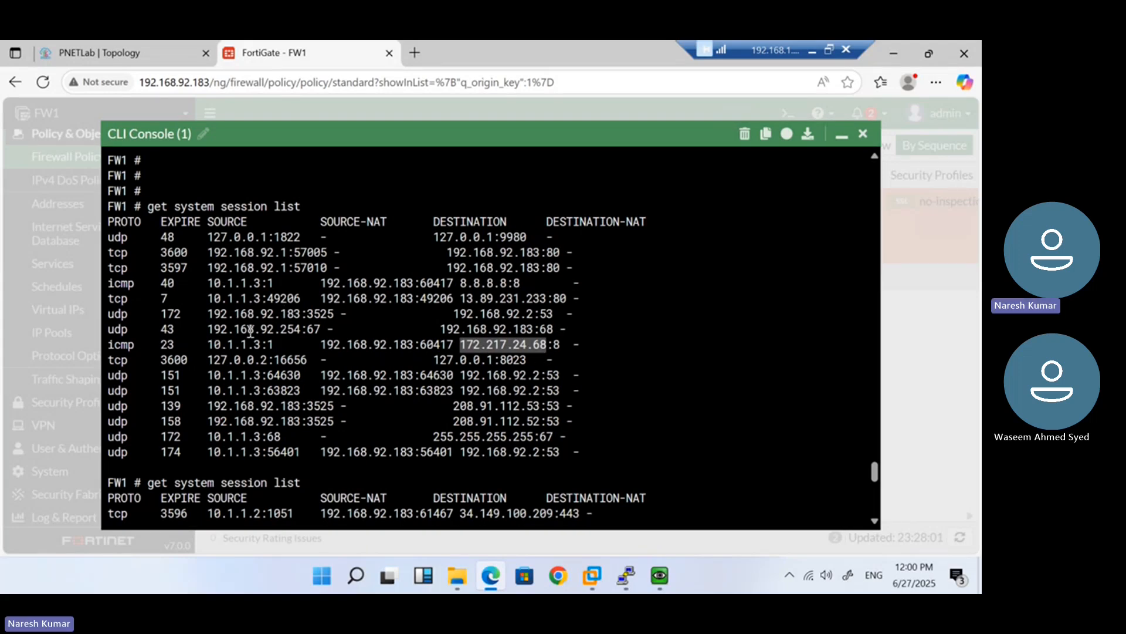
left_click(253, 349)
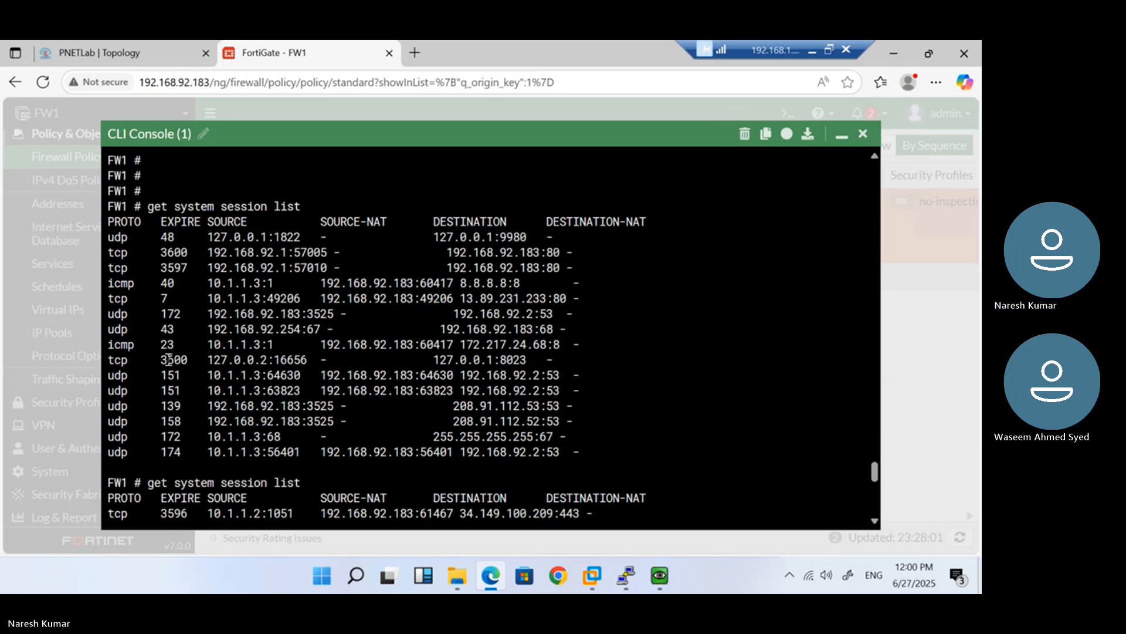
left_click_drag(109, 359, 577, 359)
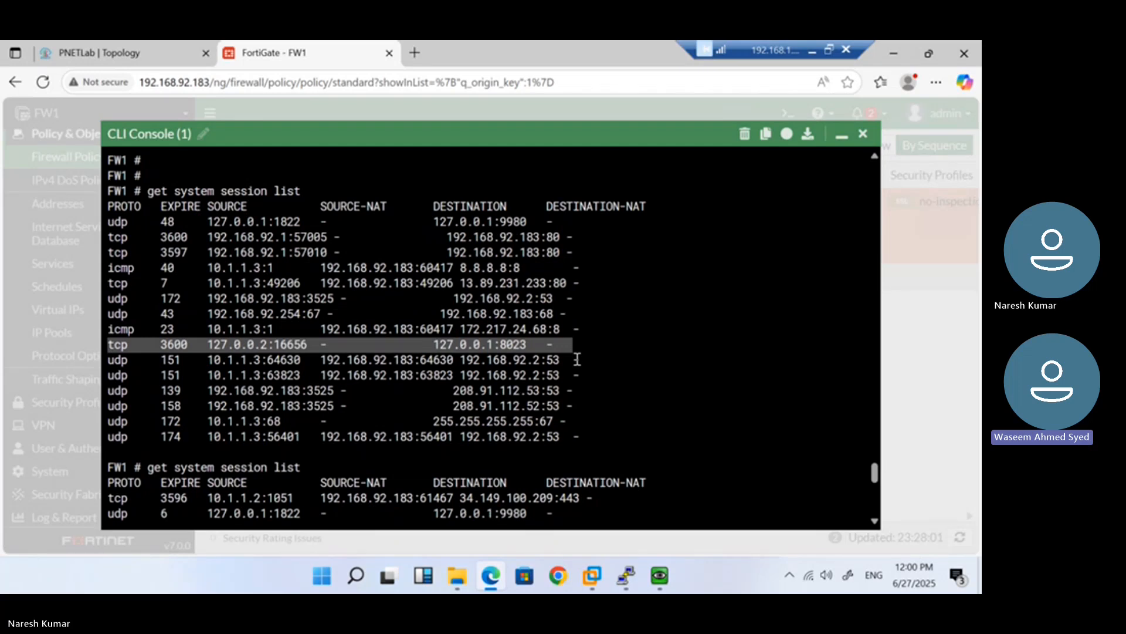
key("Return")
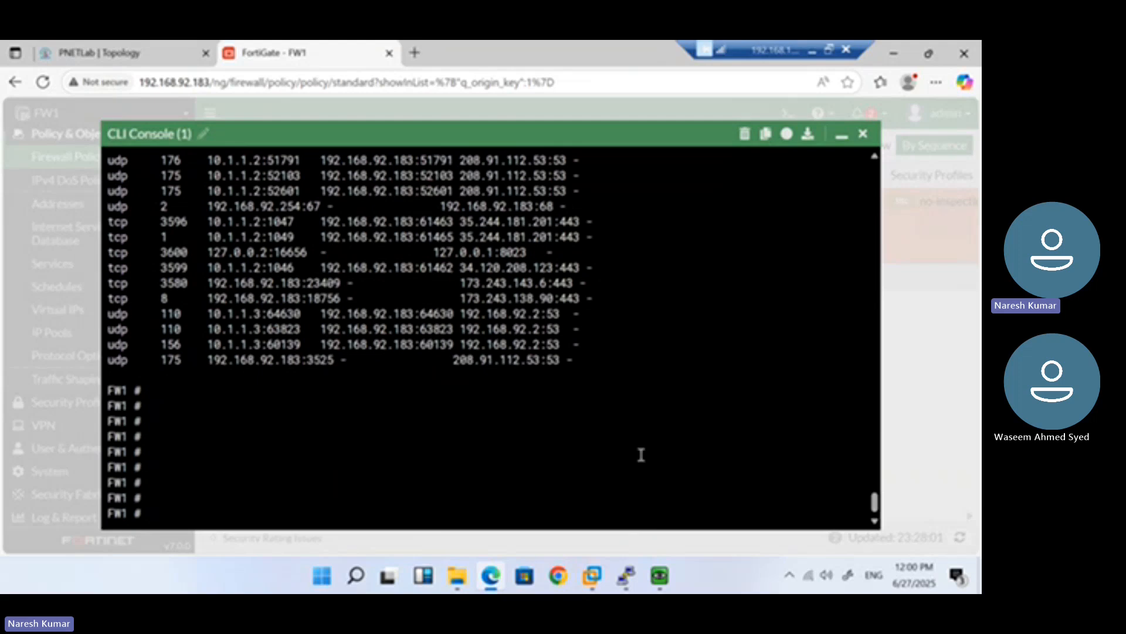
Bring the QEMU Windows VM forward, then minimize the remote desktop to show the Teams meeting
mouse_move(661, 581)
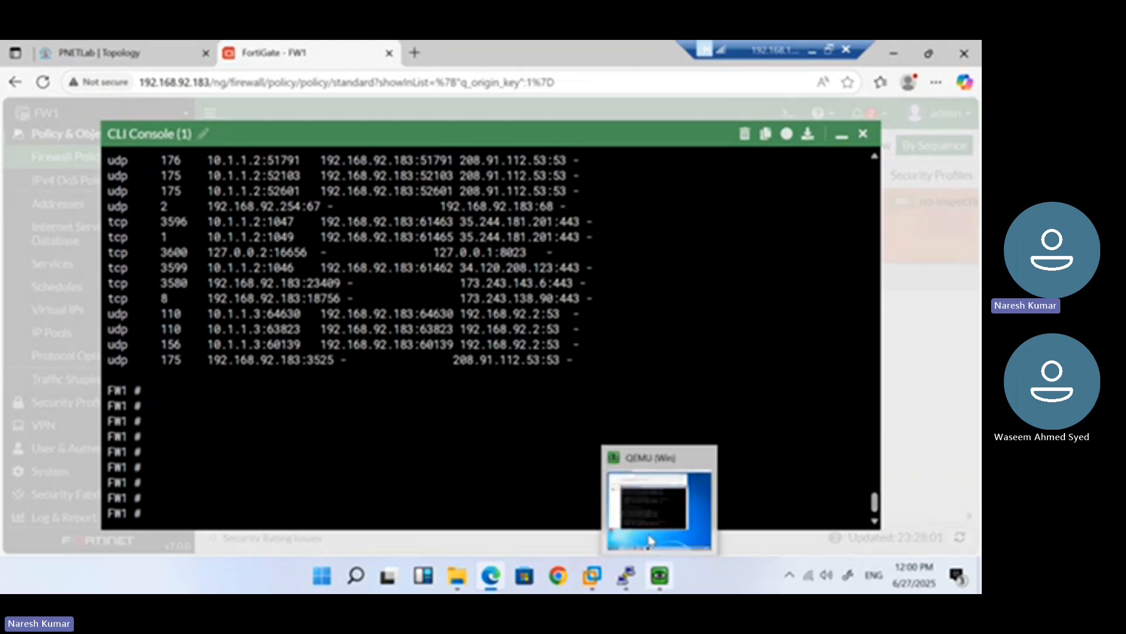
left_click(643, 501)
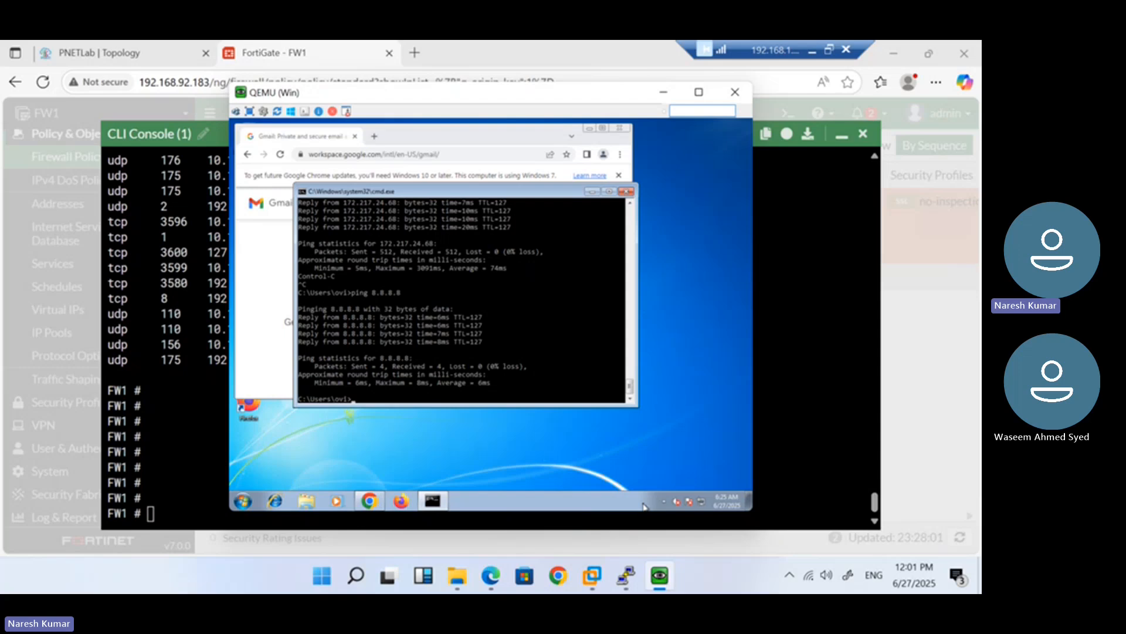
left_click(817, 54)
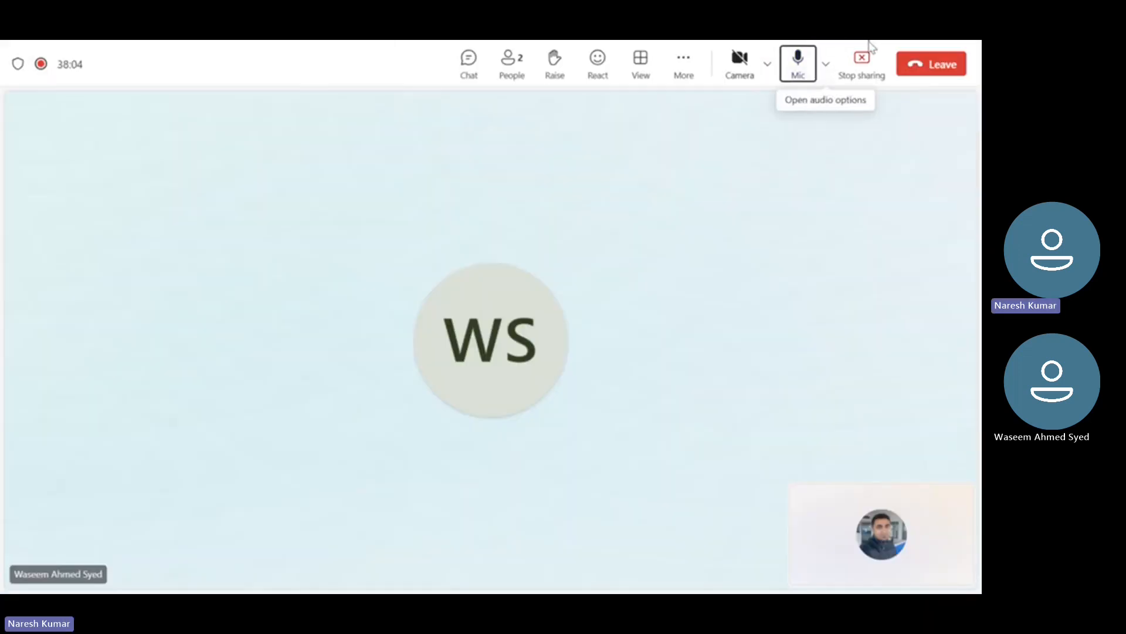
Run 'ping 1.1.1.1' on the local PC from the Run box
key("super+d")
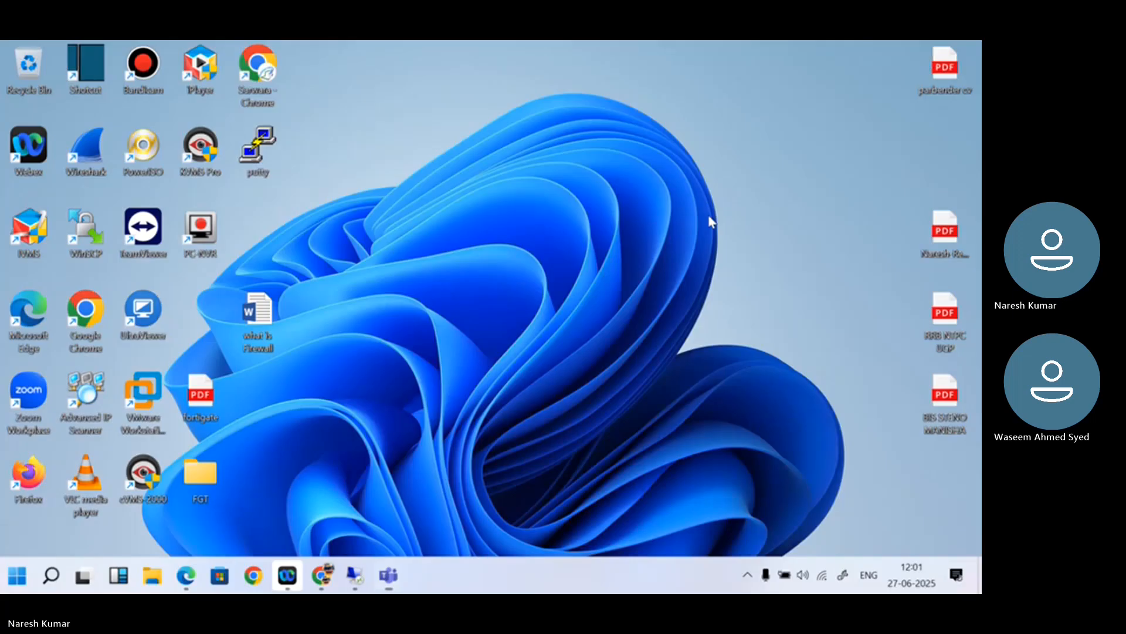
key("super+d")
key("super+r")
type("ping")
key("Down")
key("Return")
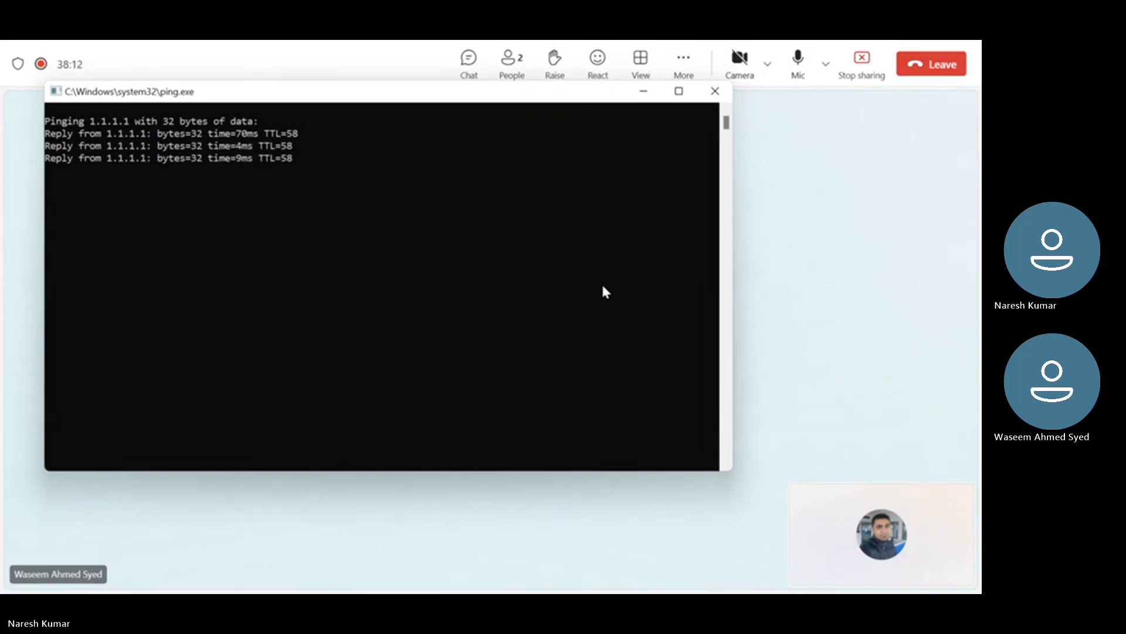
Close the ping window and switch back to the remote desktop session
left_click(728, 96)
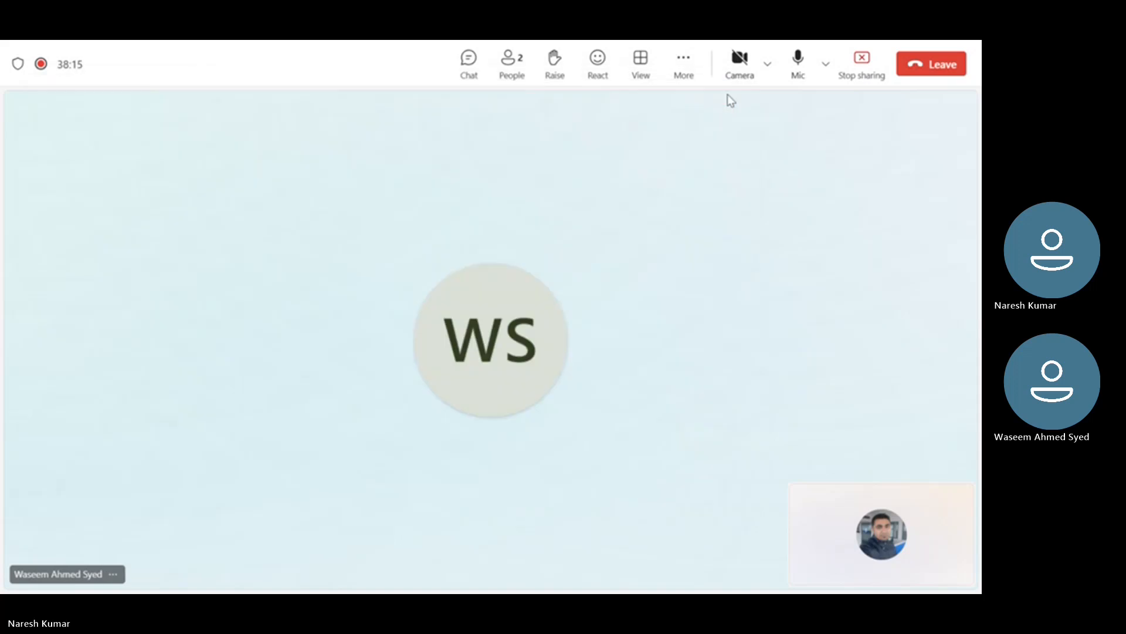
key("super")
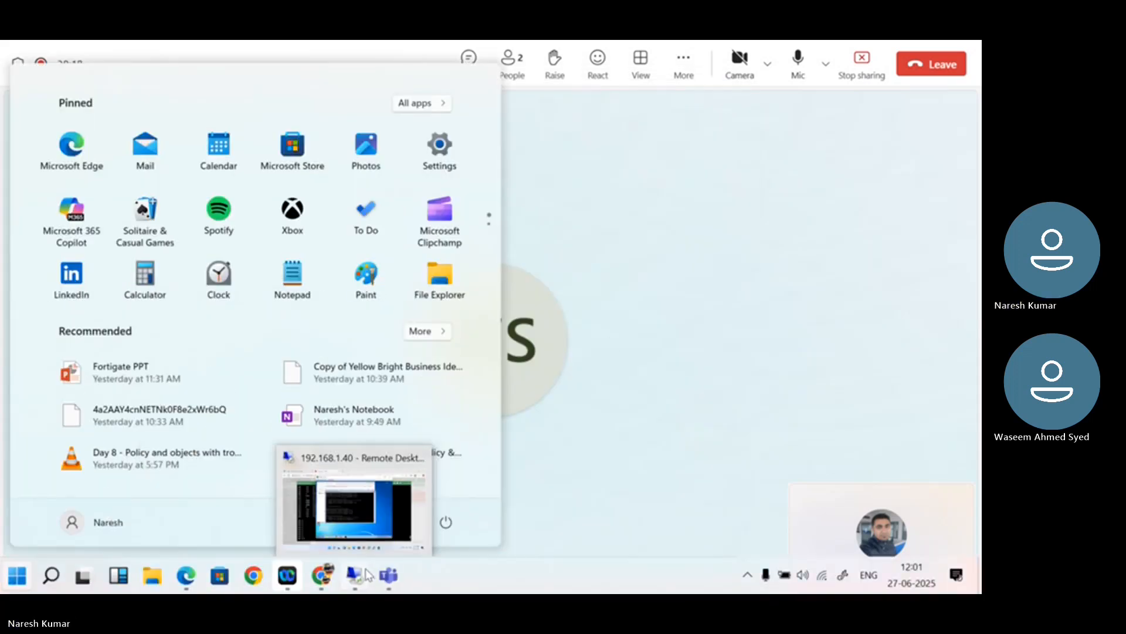
left_click(355, 574)
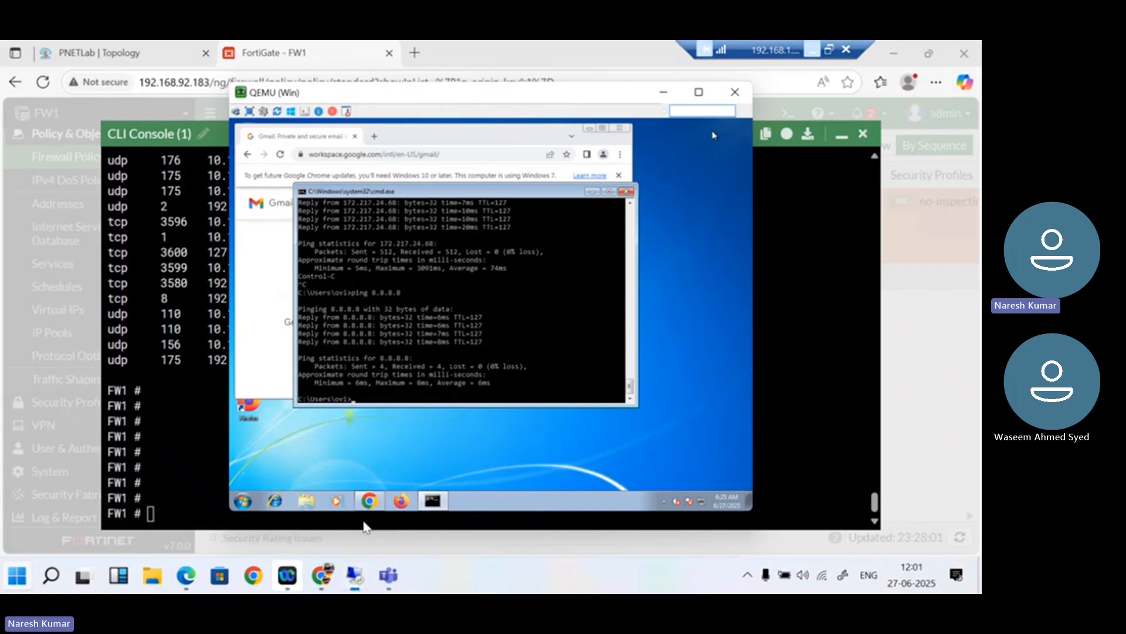
Rerun the ping to 8.8.8.8 in the Windows VM and wait for a fresh prompt
key("Up")
key("Return")
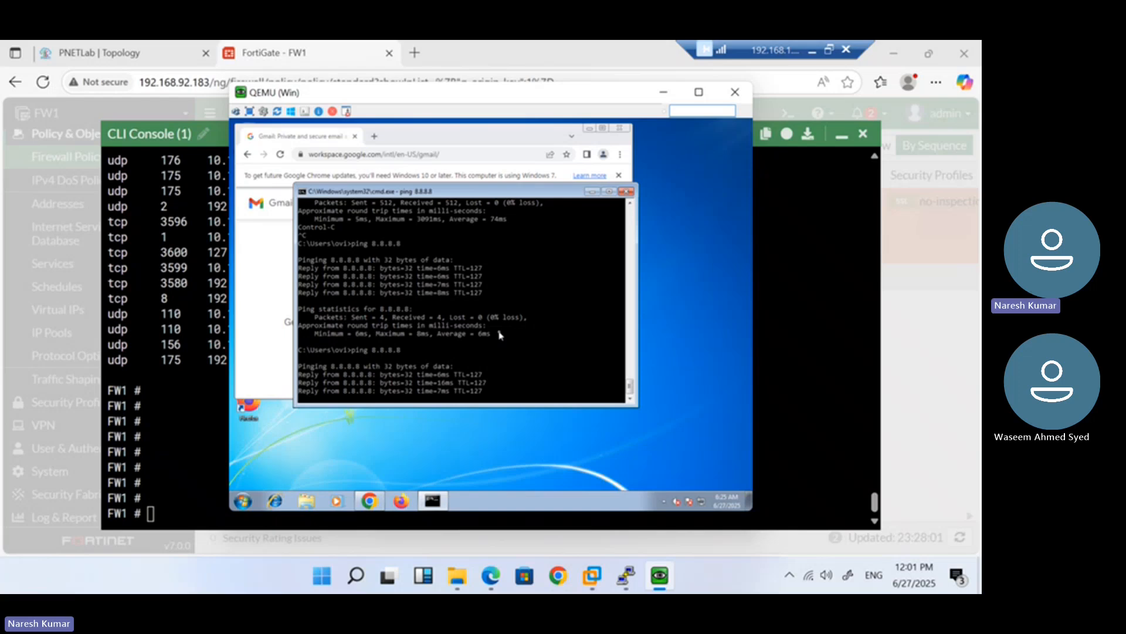
key("Return")
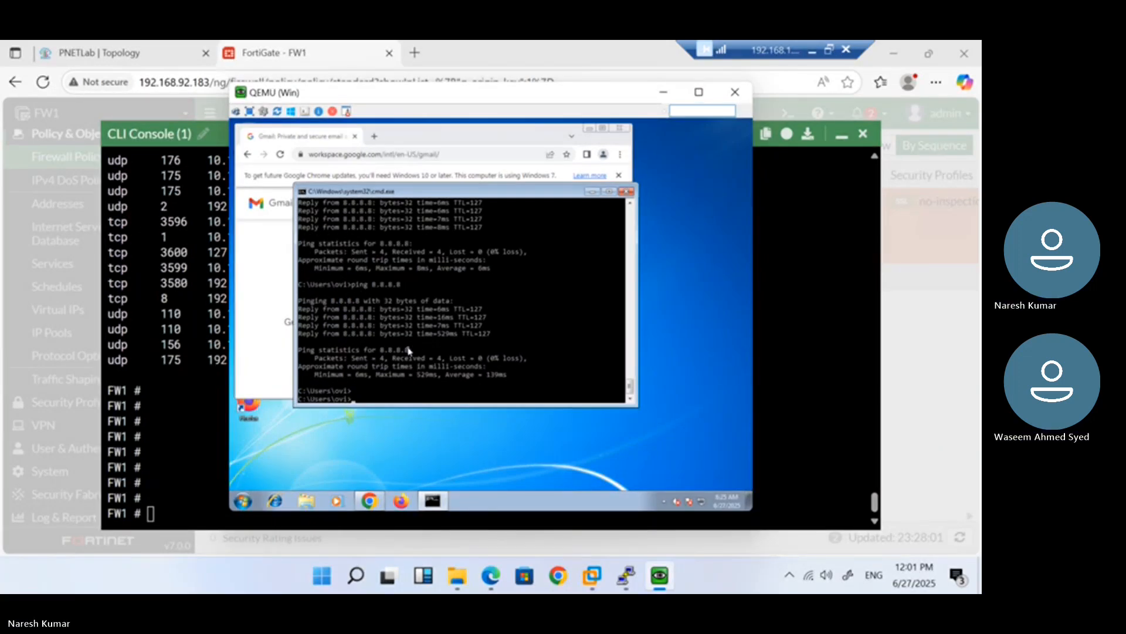
Load facebook.com in the VM's browser, then recall the session list command in the FortiGate console
left_click(263, 283)
left_click(378, 155)
type("facebook.com")
key("Return")
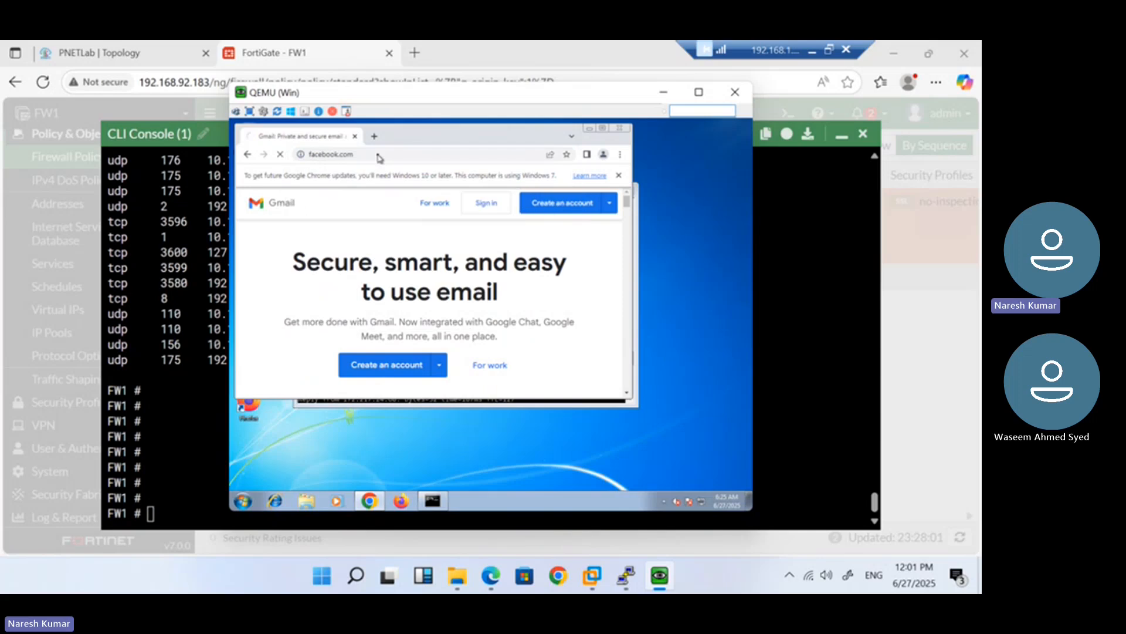
left_click(162, 336)
key("Up")
Rerun 'get system session list' a couple of times and page to the end
key("Return")
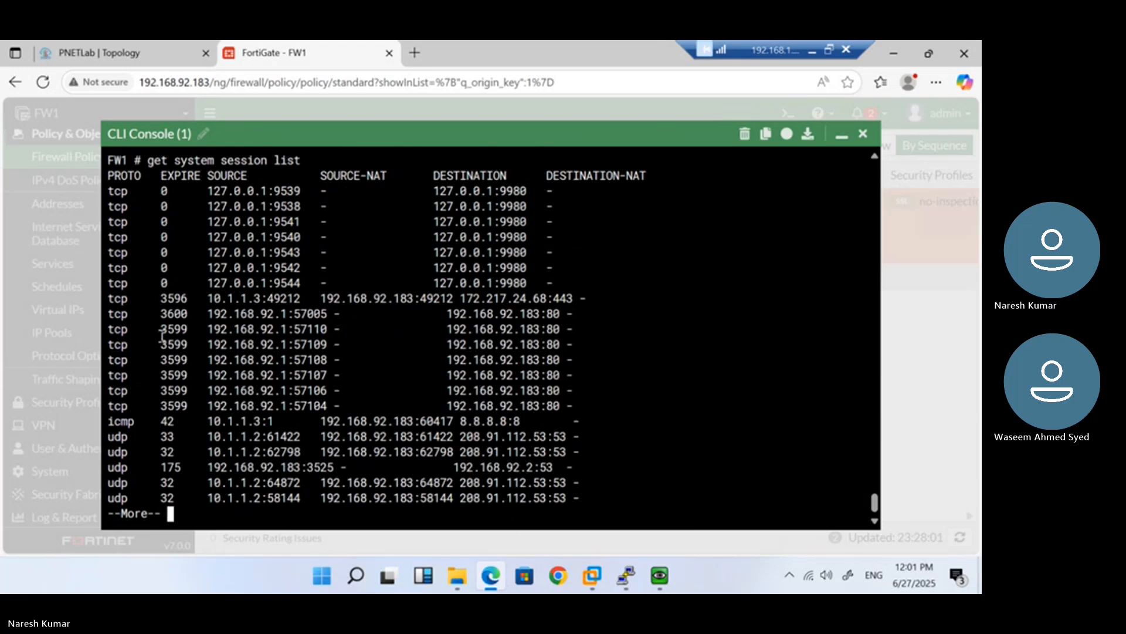
key("space")
key("Up")
key("Return")
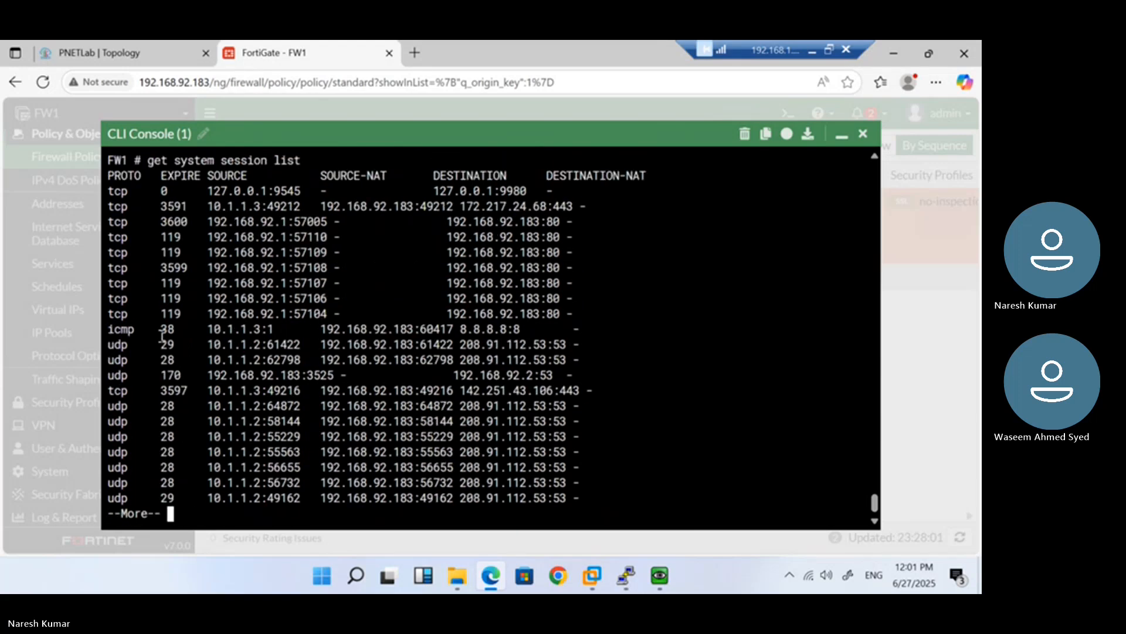
key("Return")
key("Return")
key("Return")
key("Return")
key("Return")
key("Return")
key("Return")
key("Return")
key("Return")
key("Return")
key("Return")
key("Return")
key("Return")
key("Return")
key("Return")
key("Return")
key("Return")
key("Return")
key("Return")
key("Return")
key("Return")
key("Return")
key("Return")
key("Return")
key("Return")
key("Return")
key("Return")
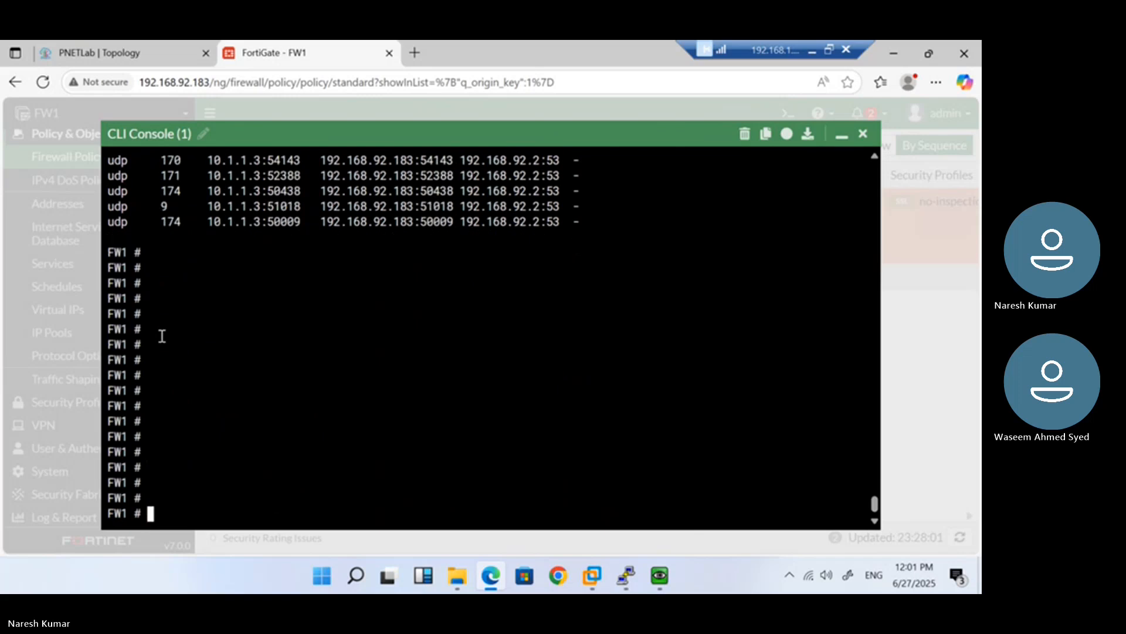
key("Up")
key("Return")
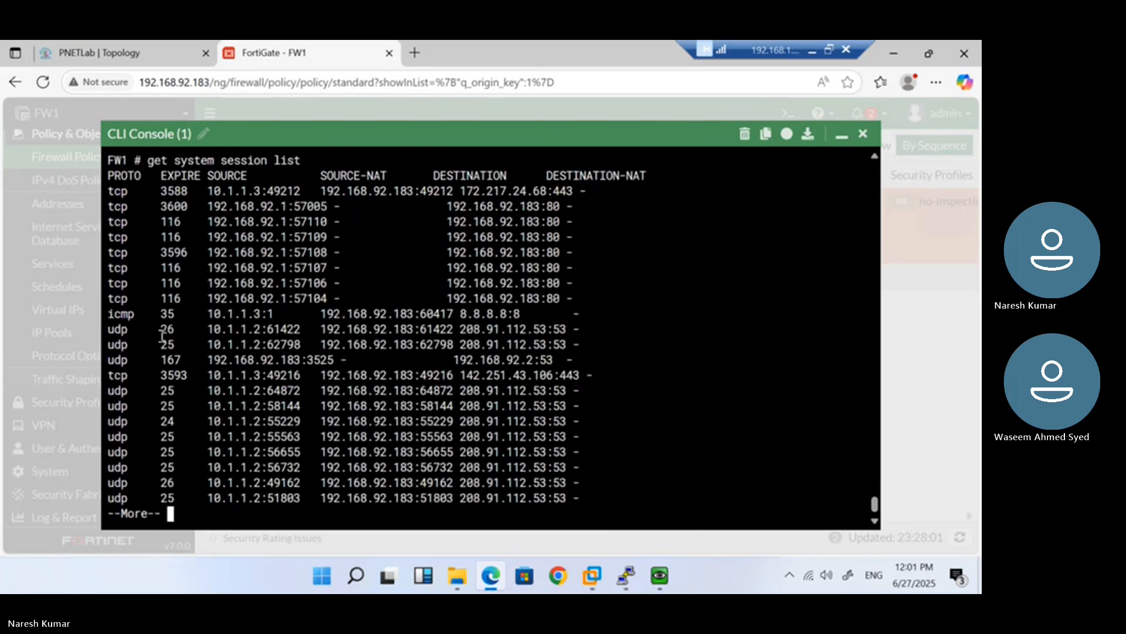
Highlight translated address 192.168.92.183:55563, the 10.1.1.2 DNS sessions, and session 57110's addresses
double_click(439, 434)
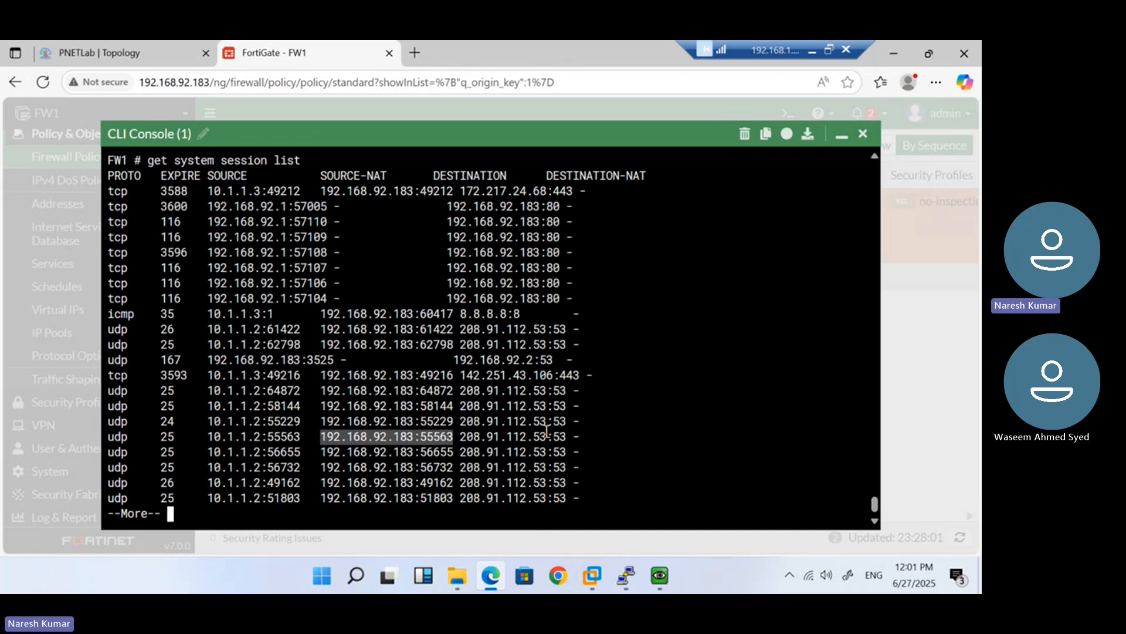
left_click_drag(568, 497, 199, 403)
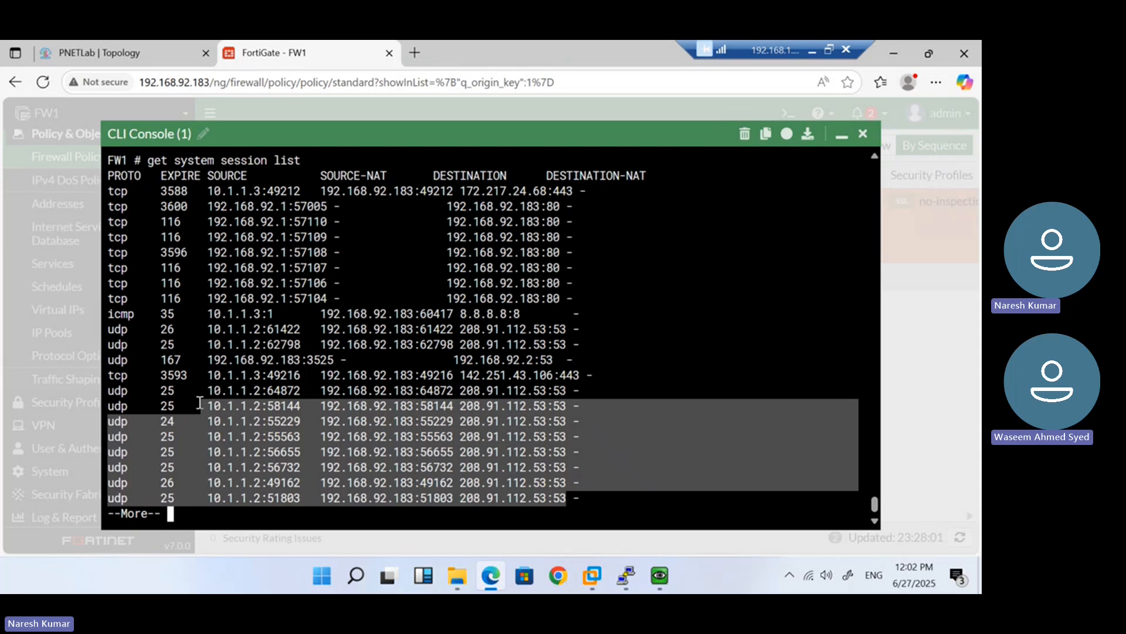
left_click(265, 237)
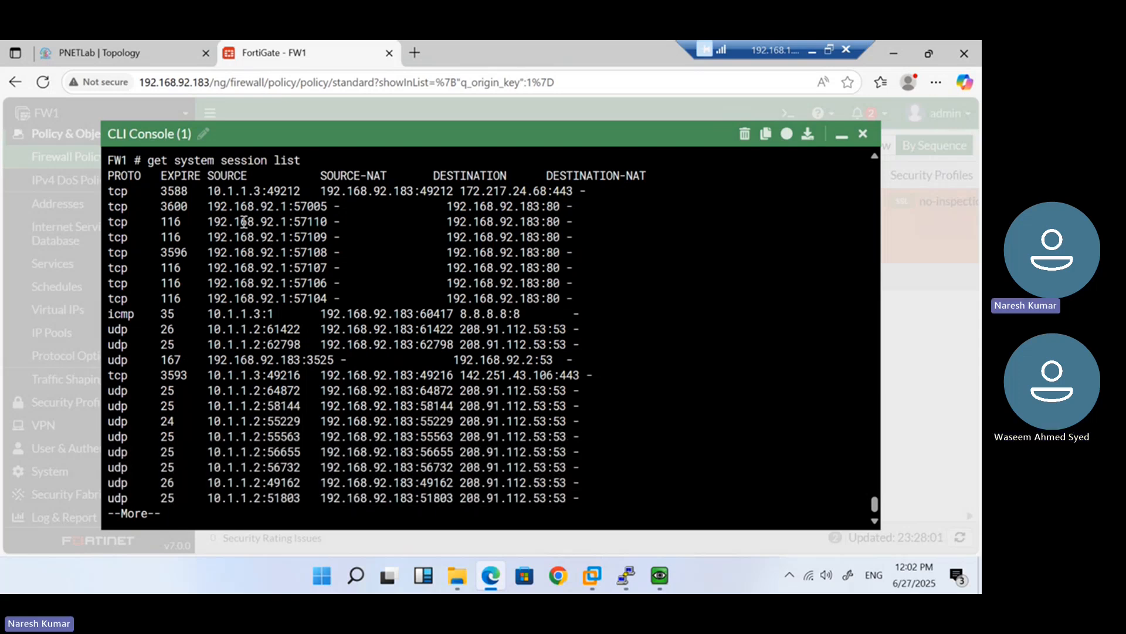
left_click_drag(208, 222, 274, 221)
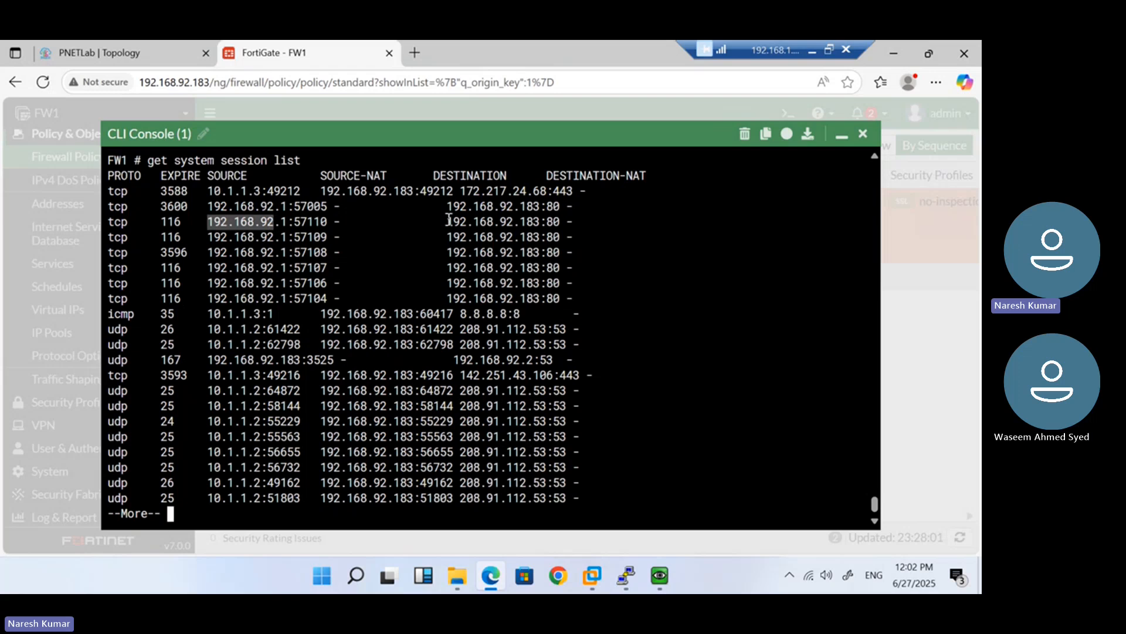
left_click_drag(447, 221, 537, 221)
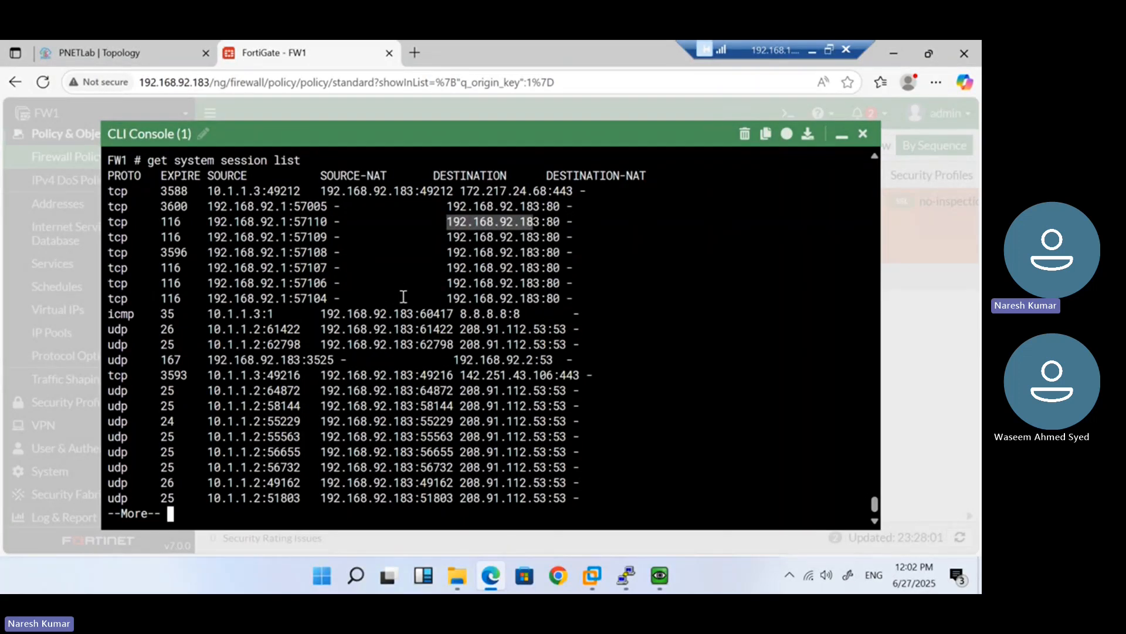
Page through the remaining output, rerun the session list, and recall the command again
key("Return")
key("Return")
key("space")
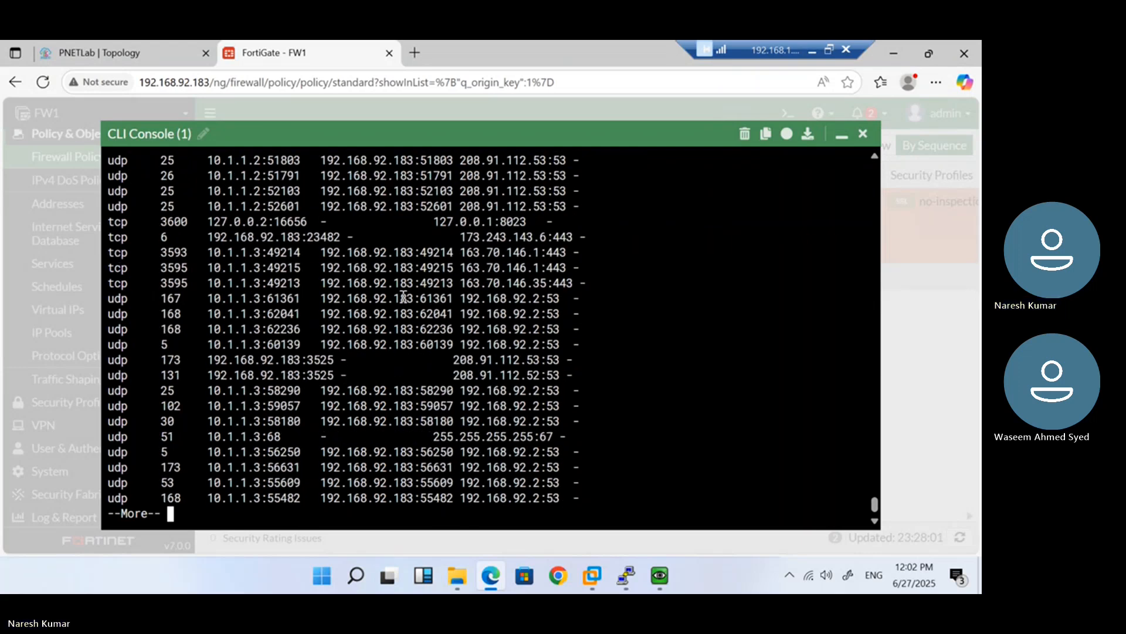
key("Return")
key("Return")
key("Return")
key("Return")
key("Return")
key("Return")
key("Return")
key("Return")
key("Return")
key("Return")
key("Return")
key("Return")
key("Return")
key("Return")
key("Return")
key("Return")
key("Return")
key("Return")
key("Return")
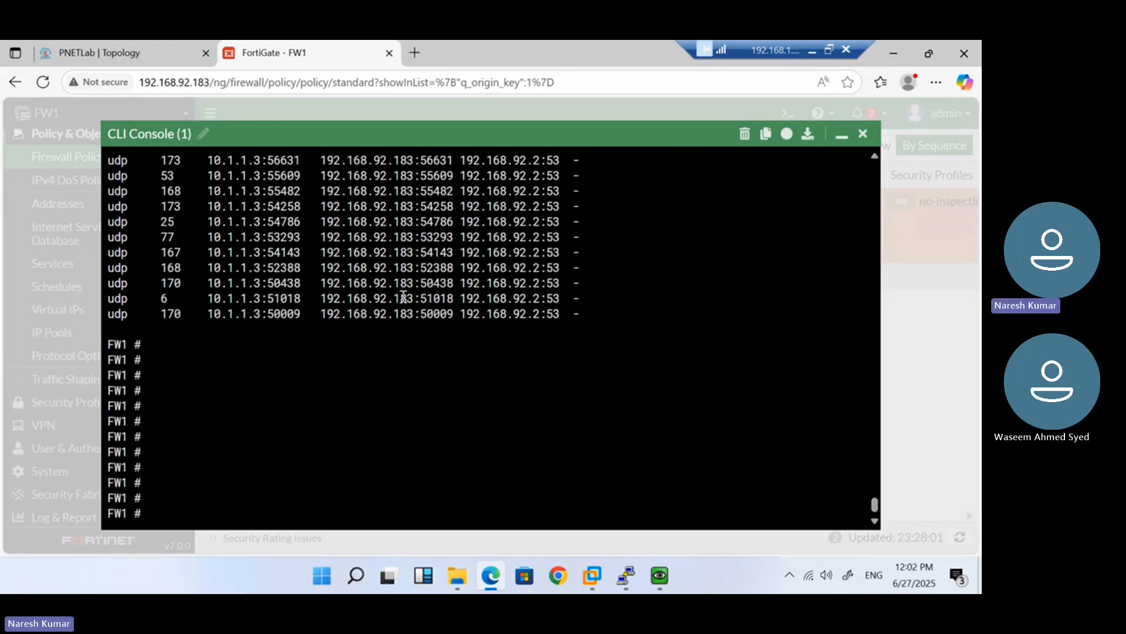
key("Up")
key("Return")
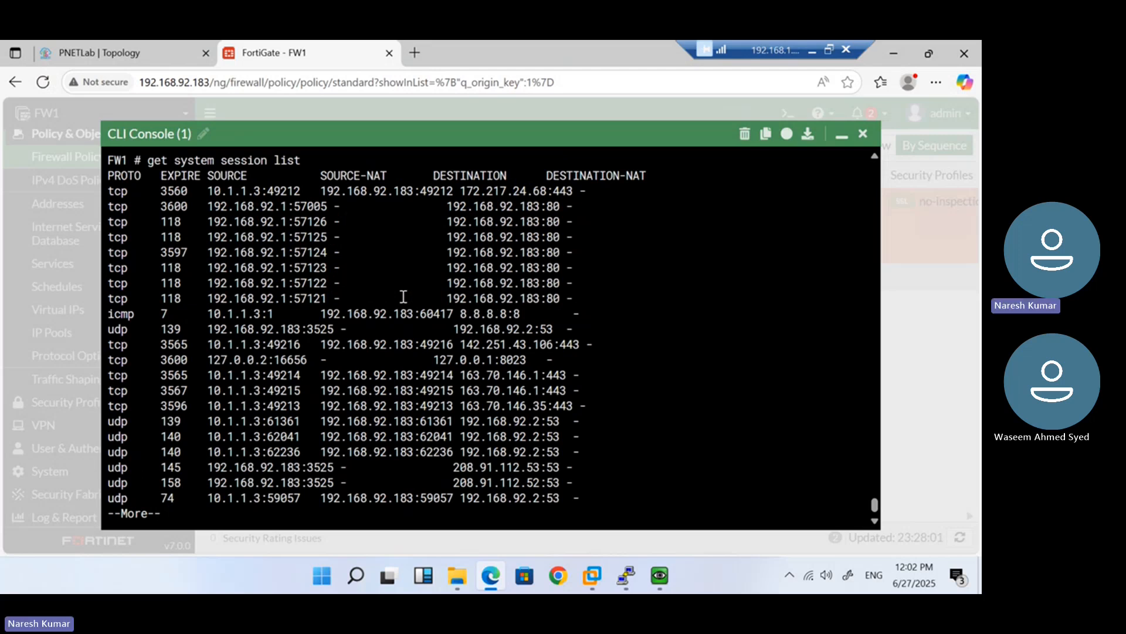
key("space")
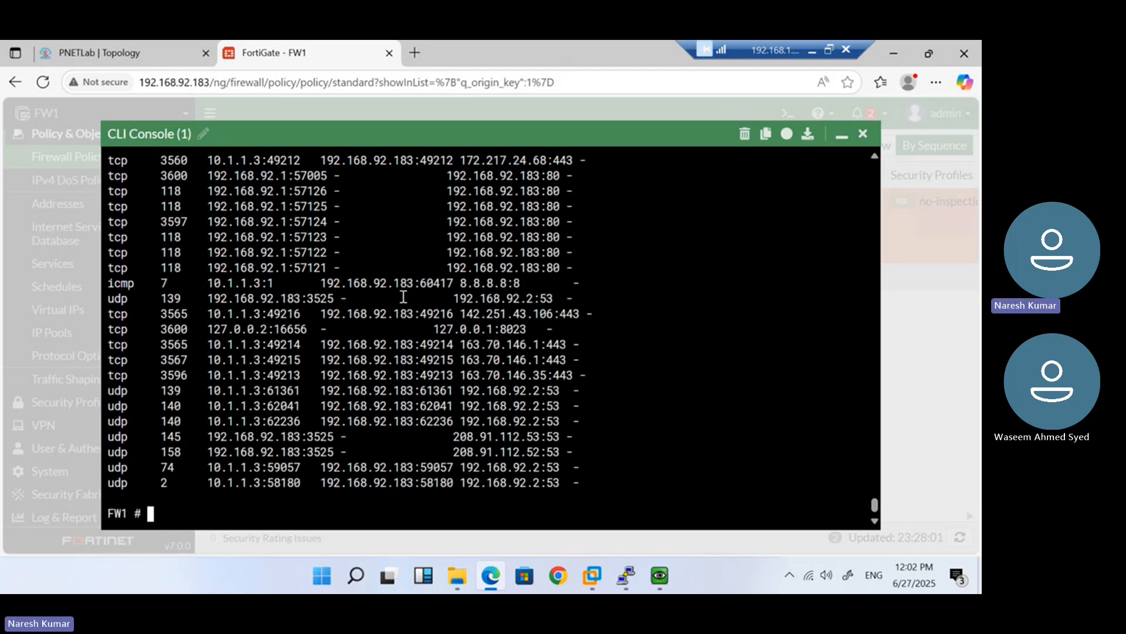
key("Up")
Filter the session list to TCP by appending '| grep tcp'
type("| gre")
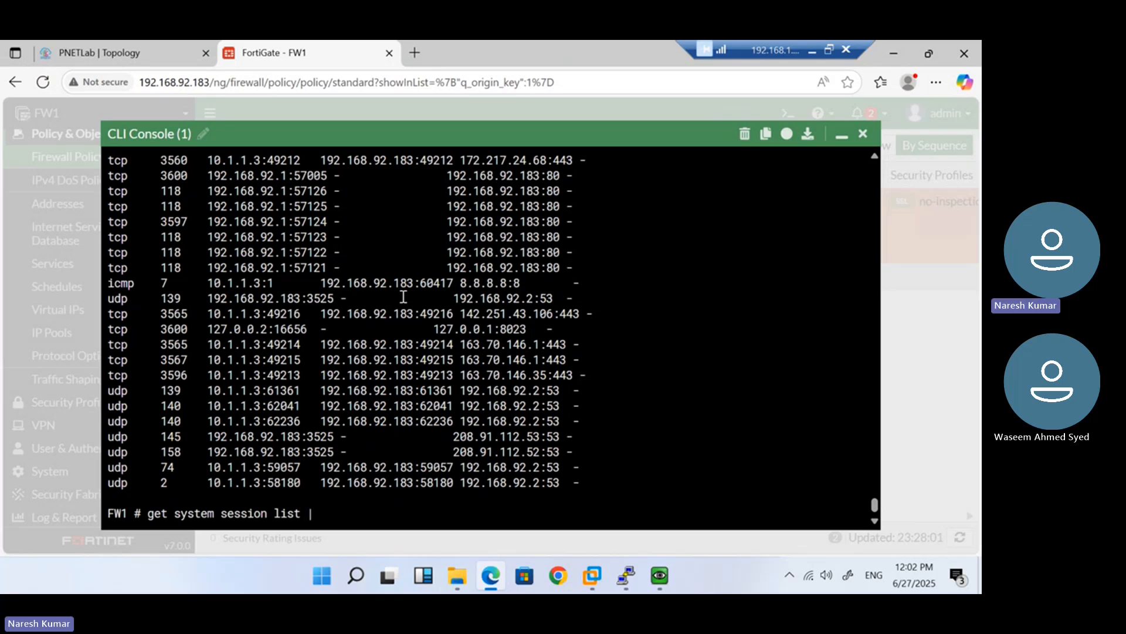
type("p tcp")
key("Return")
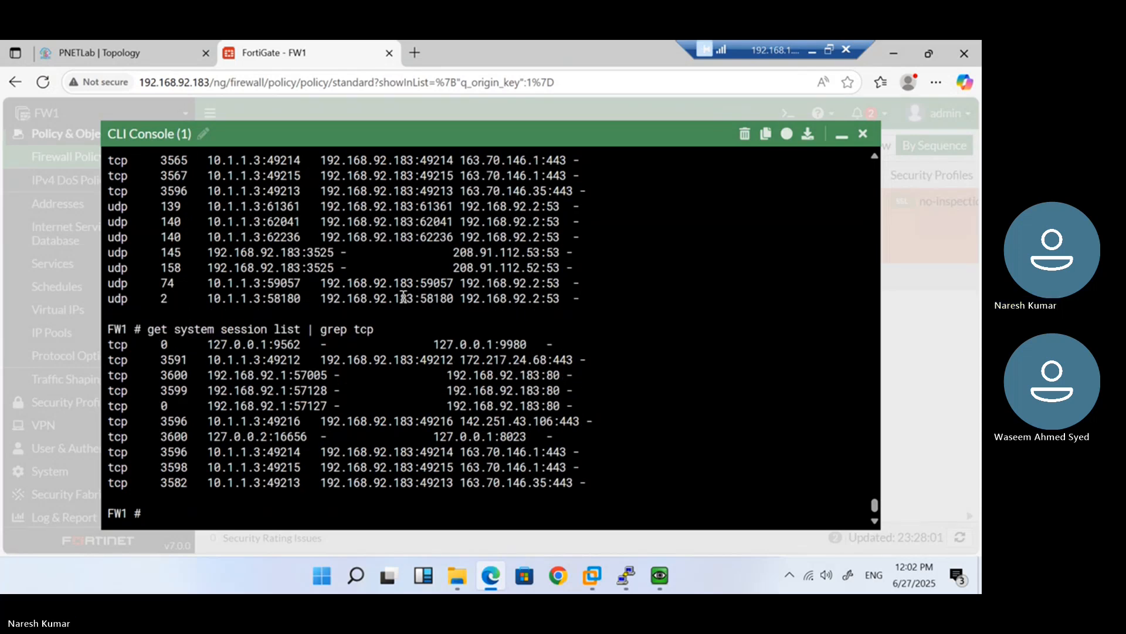
left_click_drag(379, 327, 161, 327)
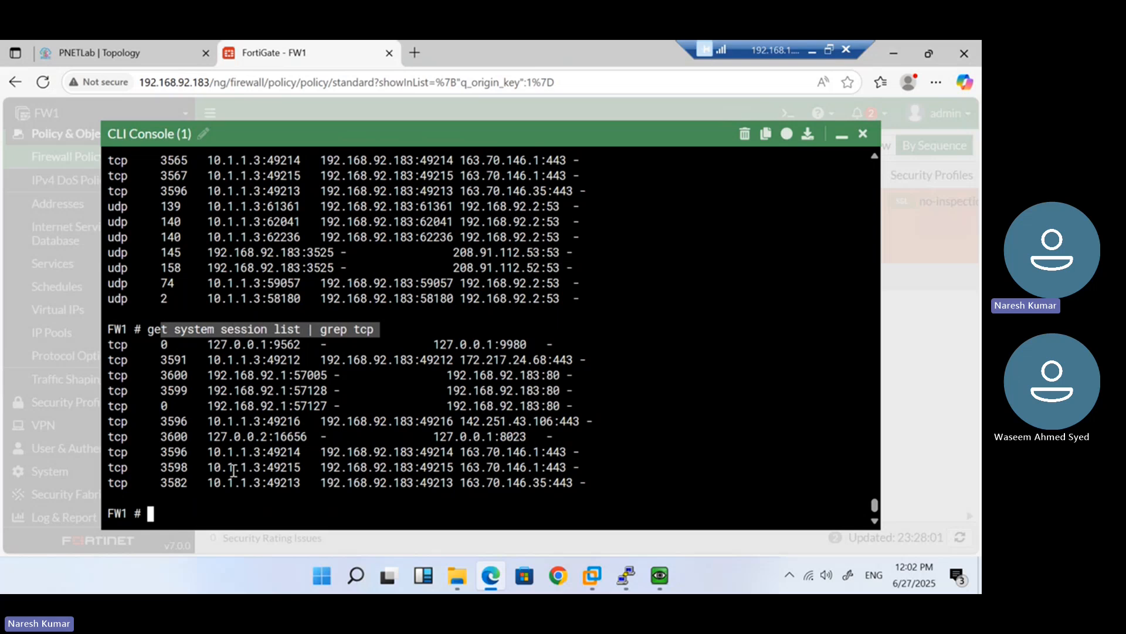
left_click(464, 452)
Mark session 49214's destination 163.70.146.1:443, source 10.1.1.3 and translated 192.168.92.183
left_click_drag(463, 452, 541, 449)
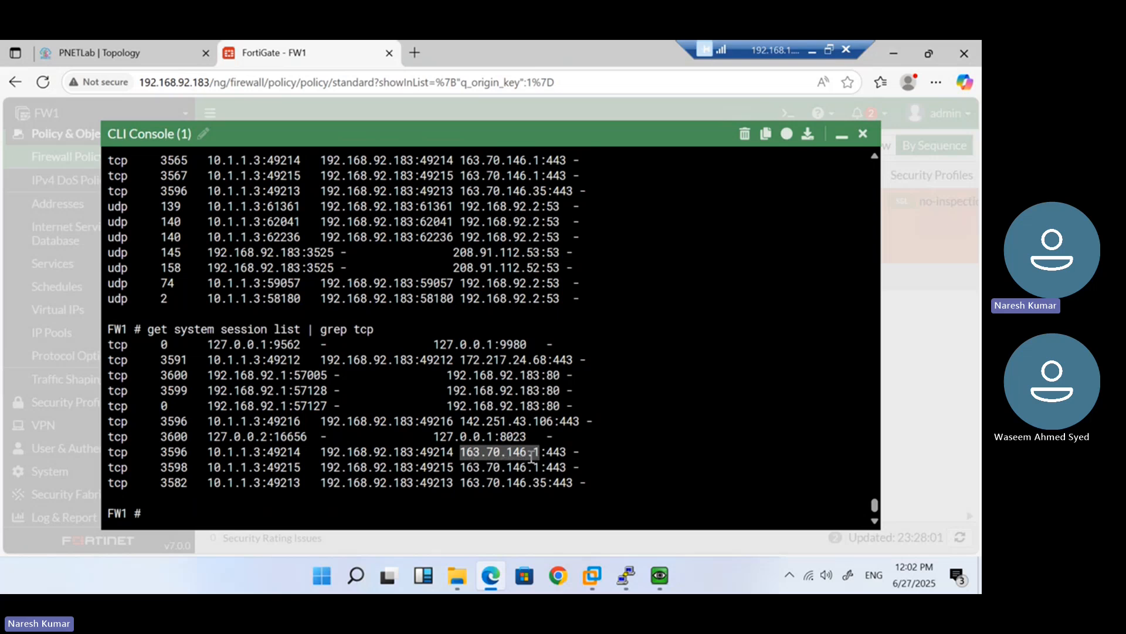
double_click(554, 454)
left_click_drag(321, 453, 417, 455)
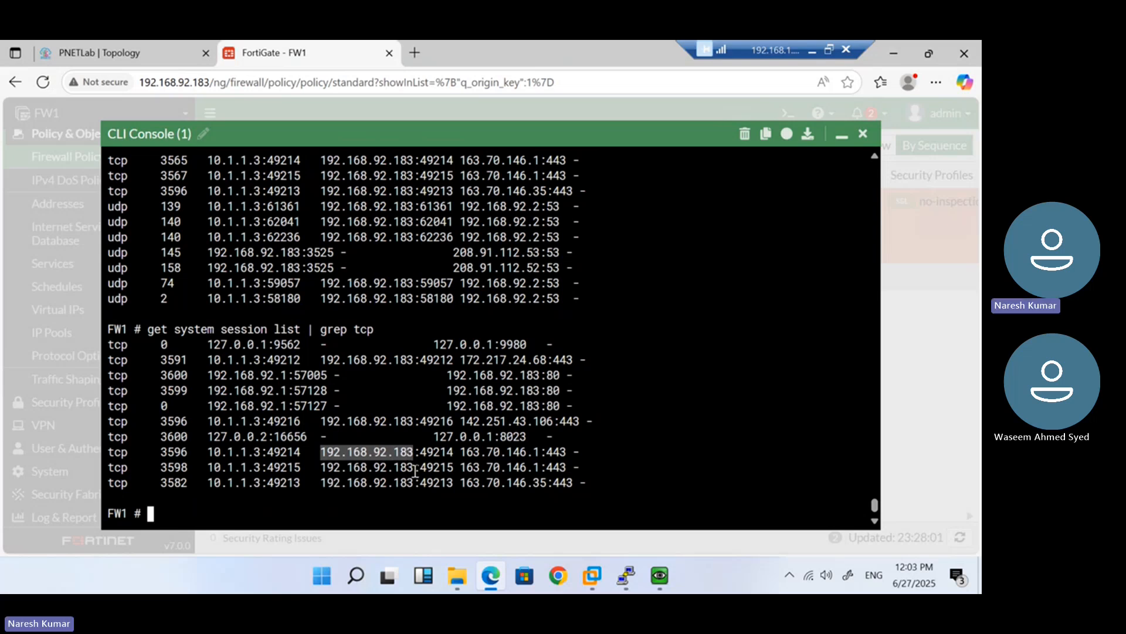
double_click(284, 454)
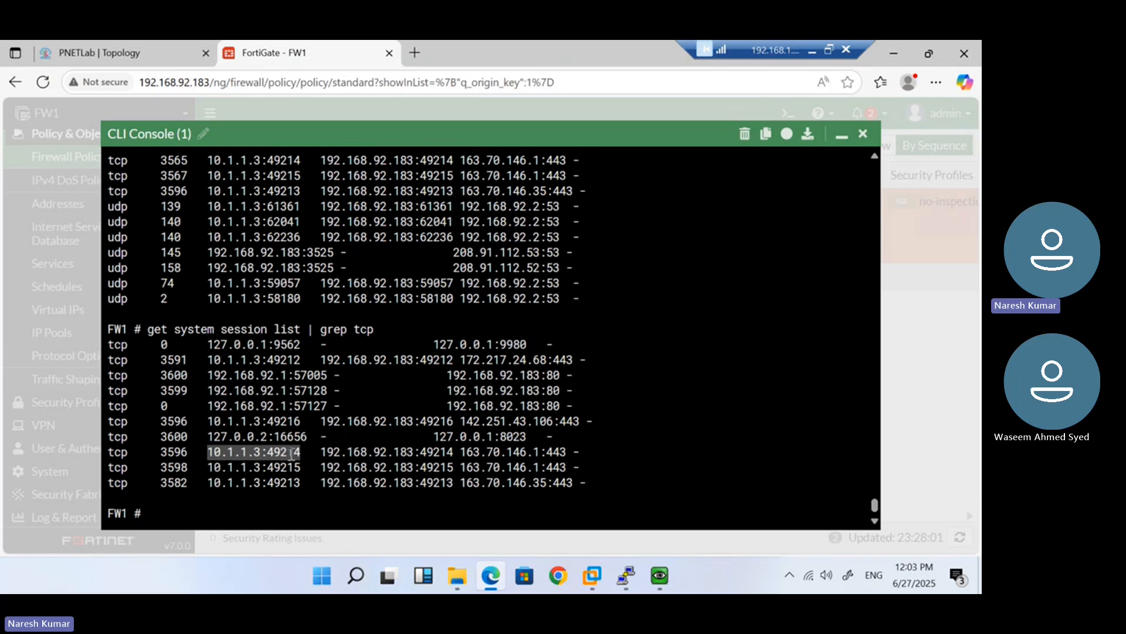
double_click(441, 453)
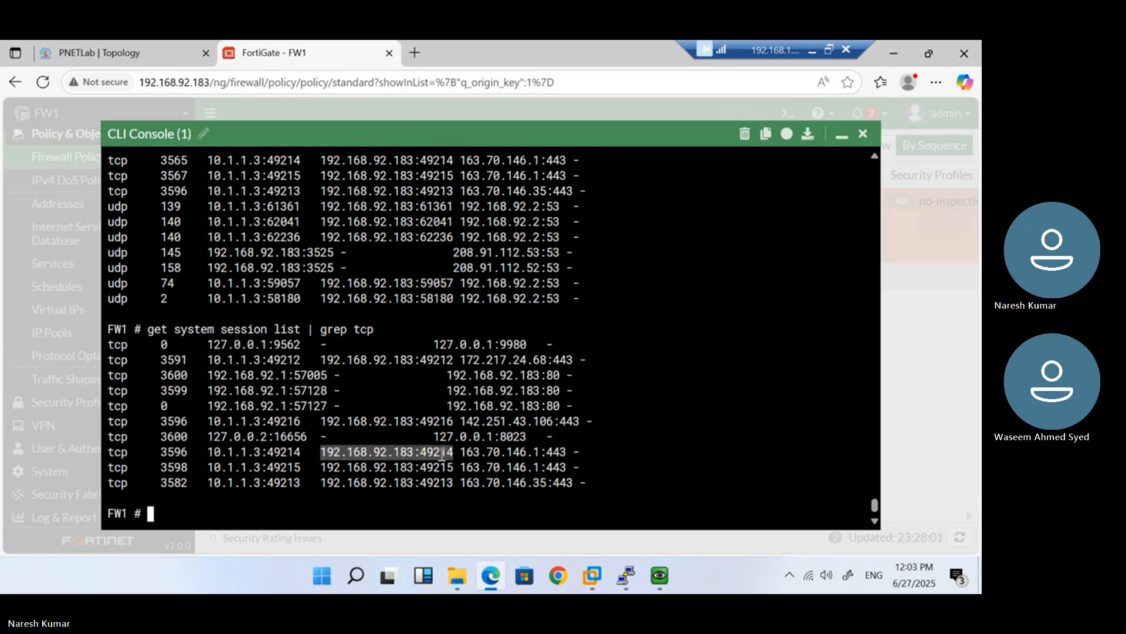
double_click(273, 453)
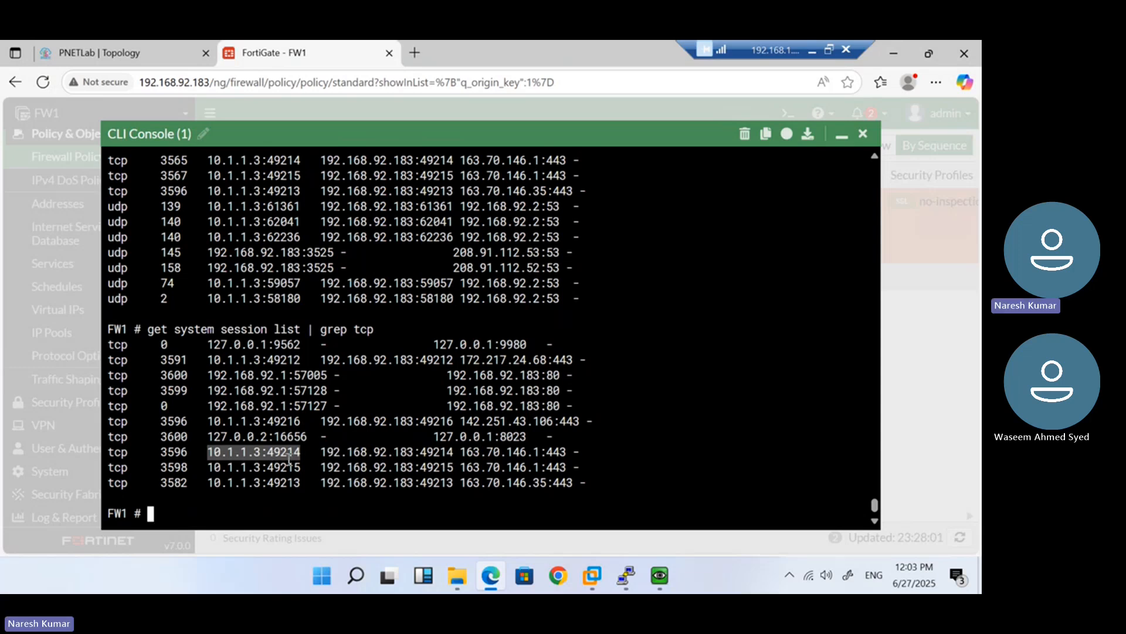
left_click(223, 454)
Highlight source 10.1.1.3, NAT address 192.168.92.183 and destination 163.70.146.1:443 once more
left_click_drag(208, 453, 300, 450)
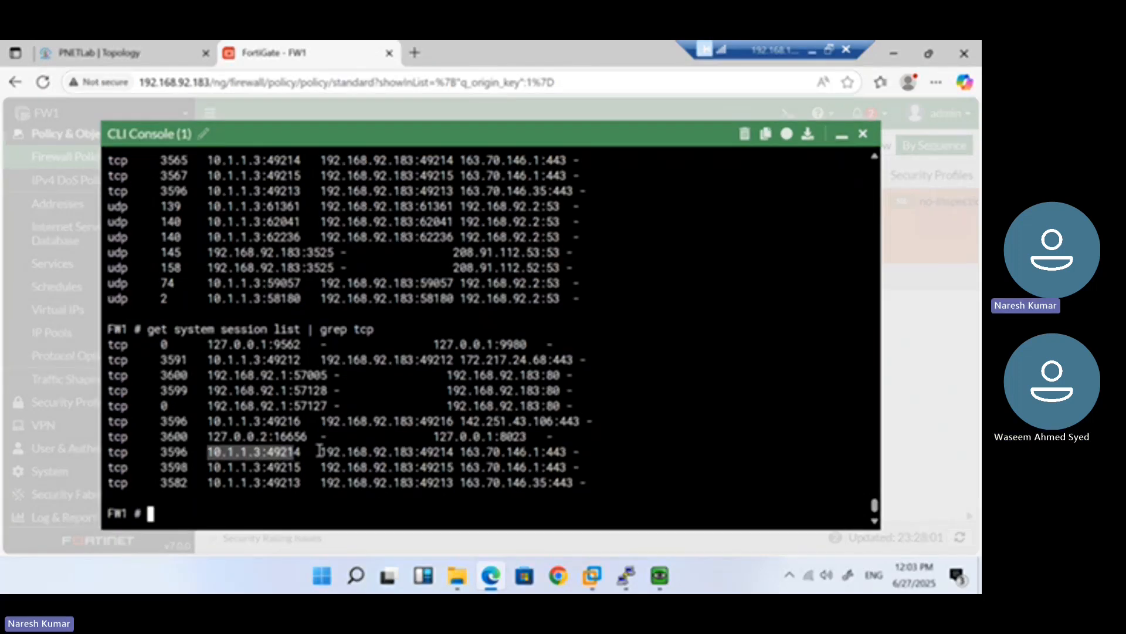
left_click_drag(321, 452, 407, 452)
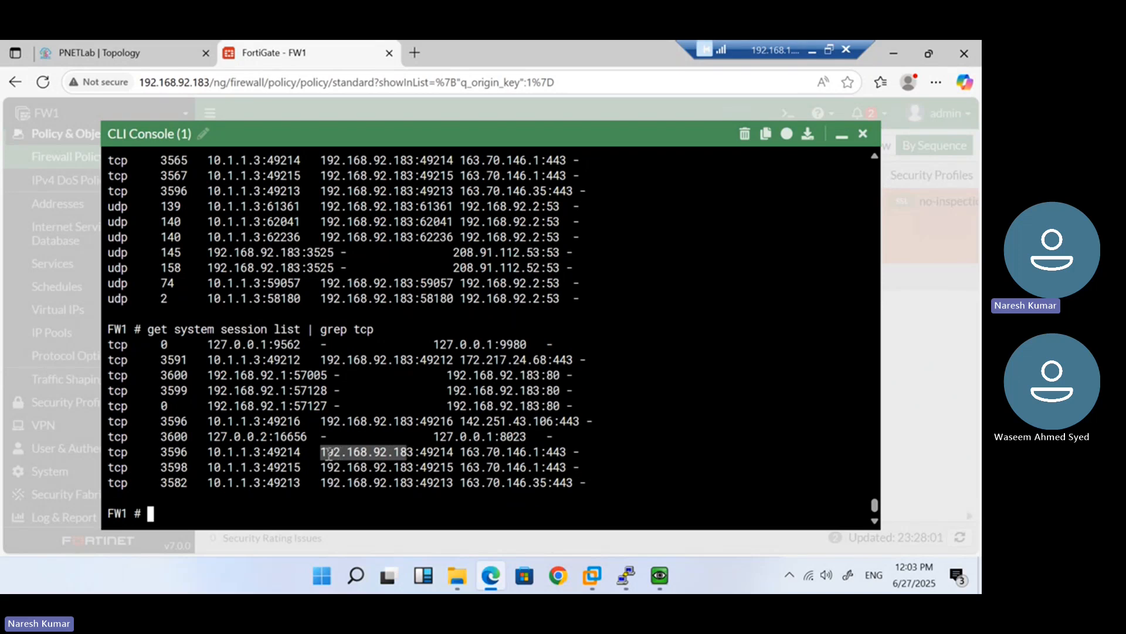
left_click(411, 460)
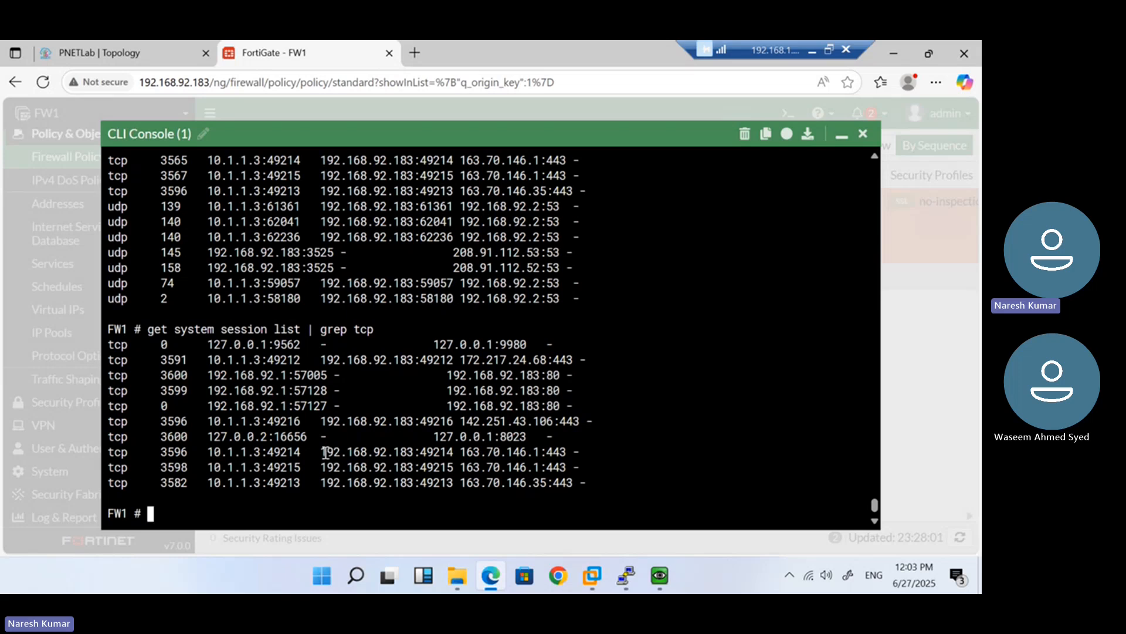
left_click_drag(322, 452, 544, 450)
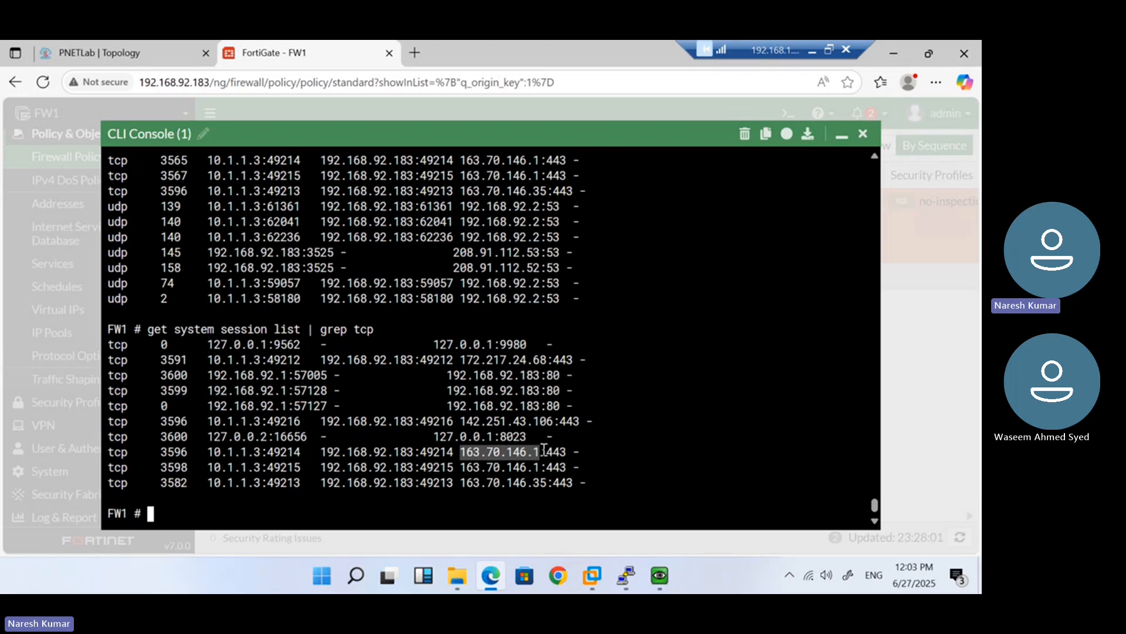
double_click(556, 450)
Minimize the console, go to Log & Report > Forward Traffic, and open the 163.70.146.1 entry's details
left_click(842, 133)
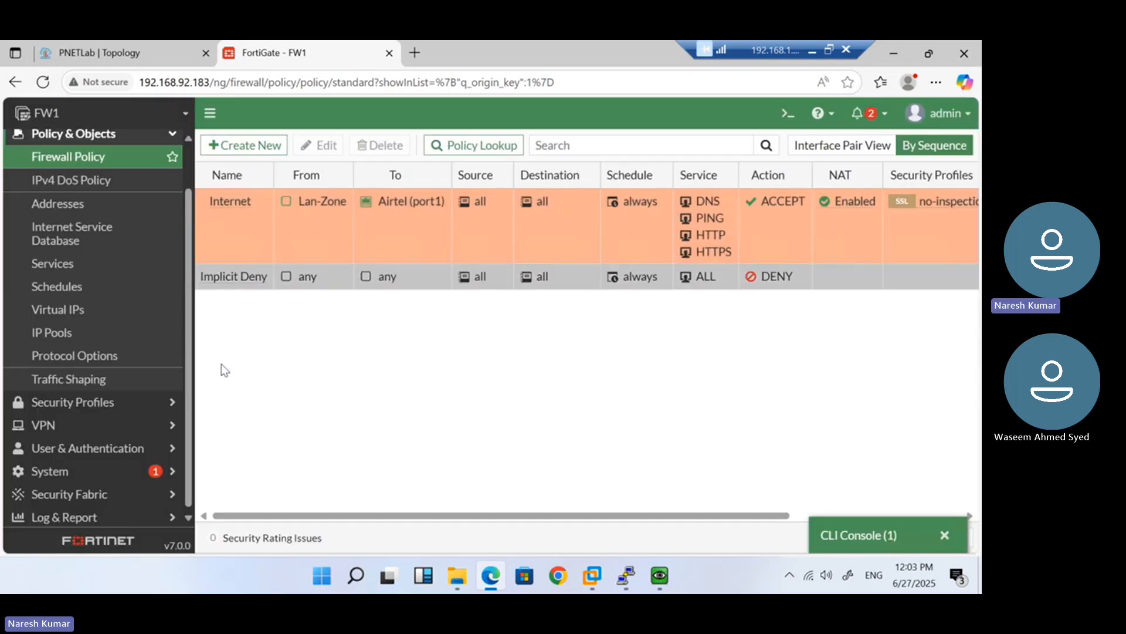
left_click(153, 515)
left_click(78, 296)
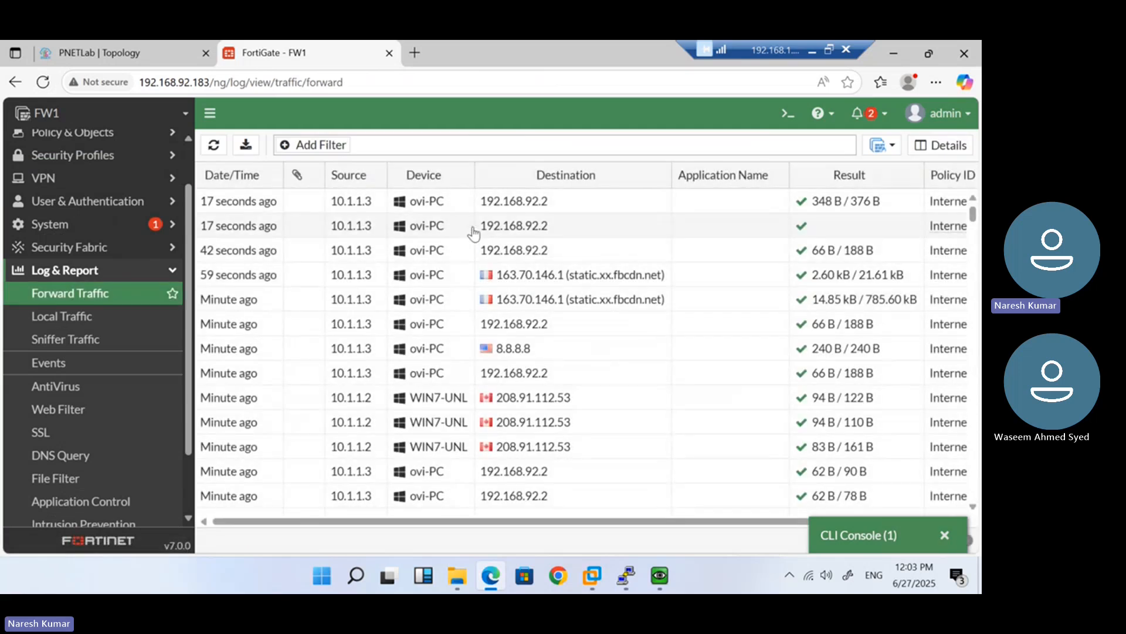
double_click(516, 229)
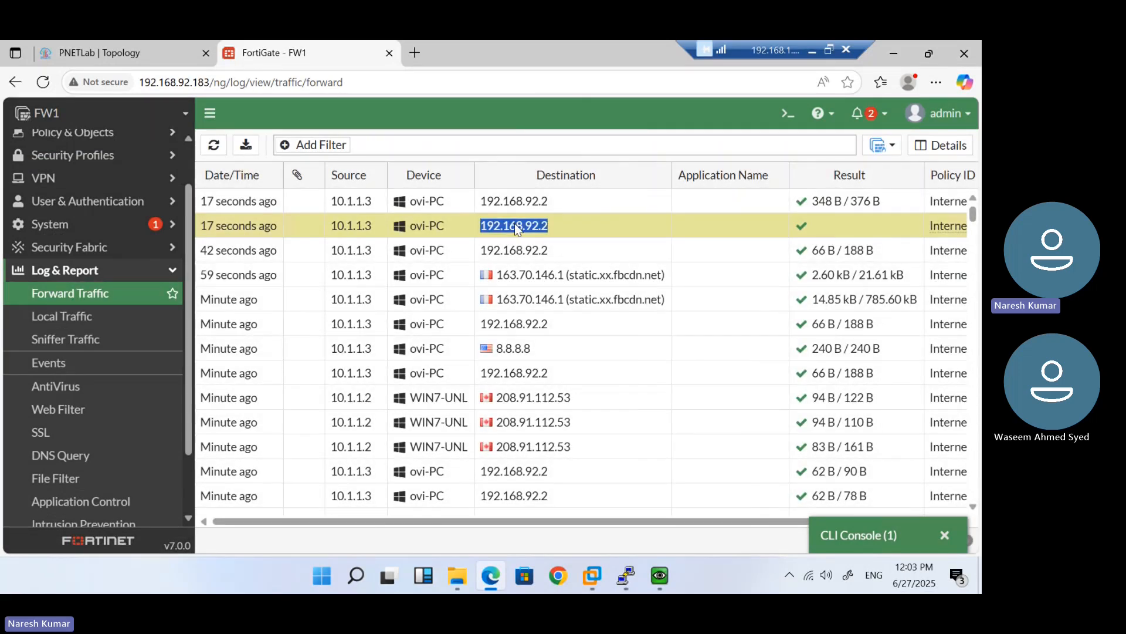
left_click(960, 177)
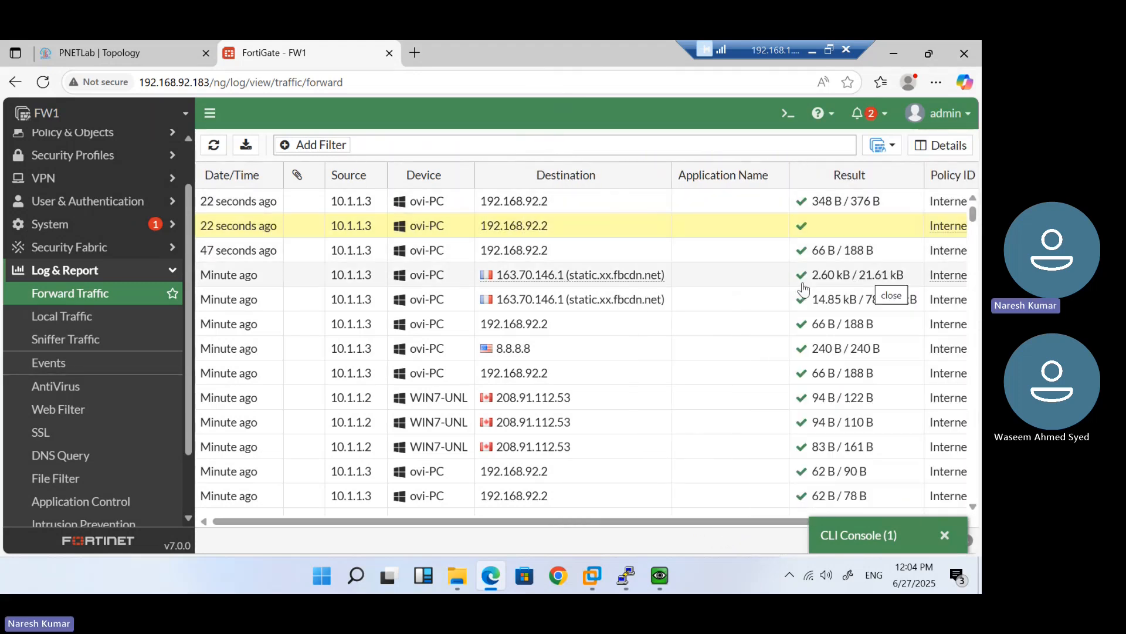
double_click(687, 280)
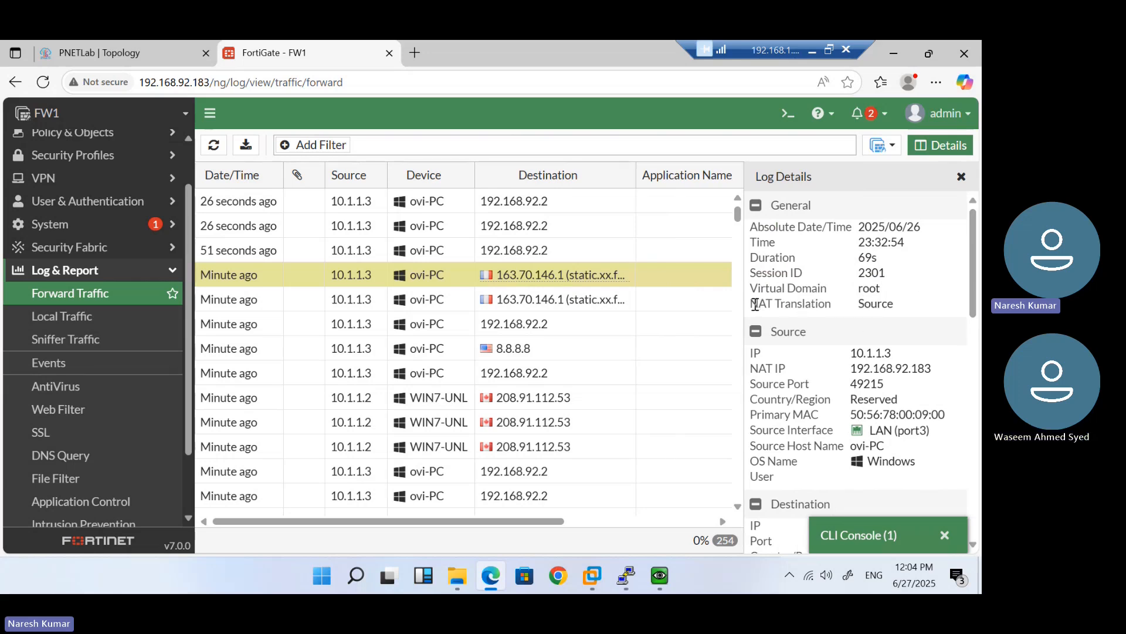
Point out NAT IP 192.168.92.183, source 10.1.1.3:49215, interface LAN (port3), MAC and host ovi-PC
left_click_drag(780, 305, 893, 310)
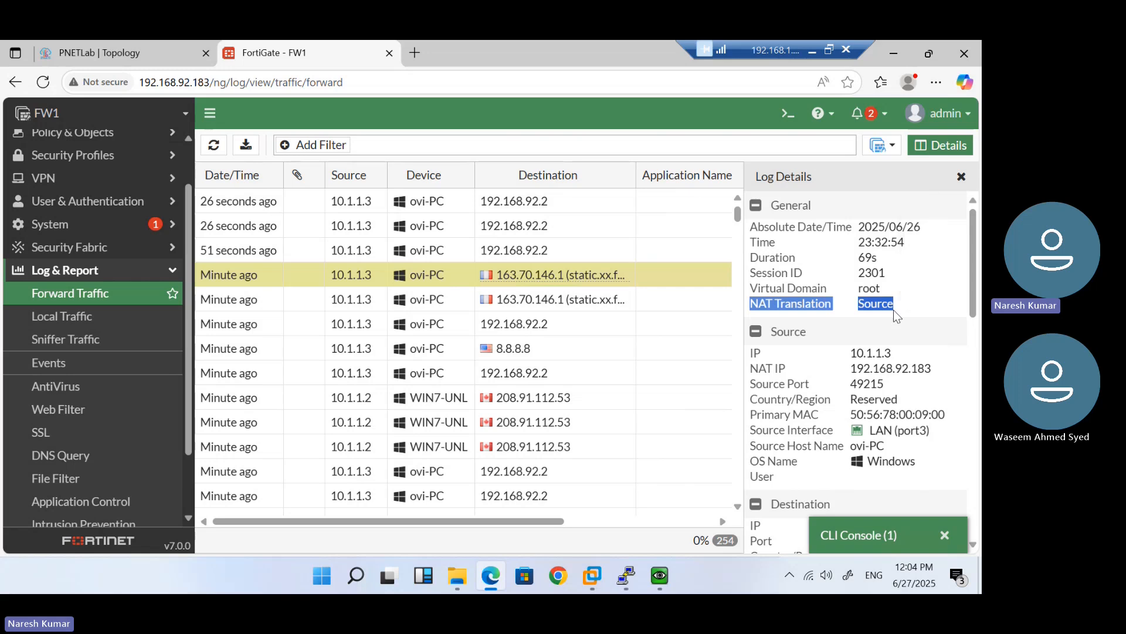
scroll(893, 309, "down", 2)
scroll(895, 316, "down", 1)
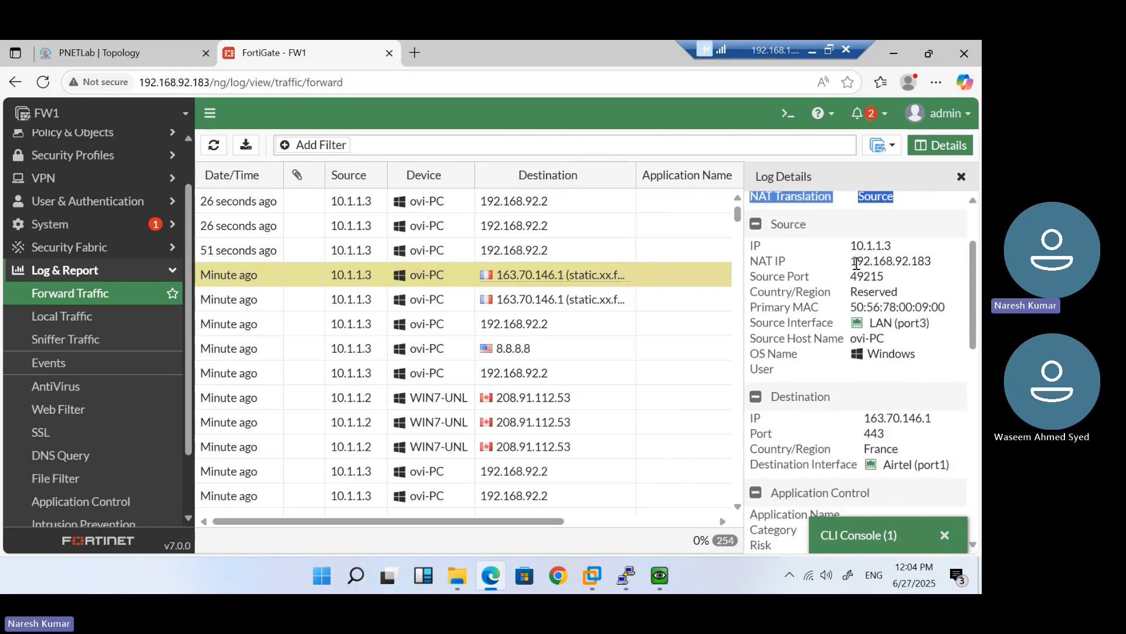
left_click_drag(850, 261, 931, 260)
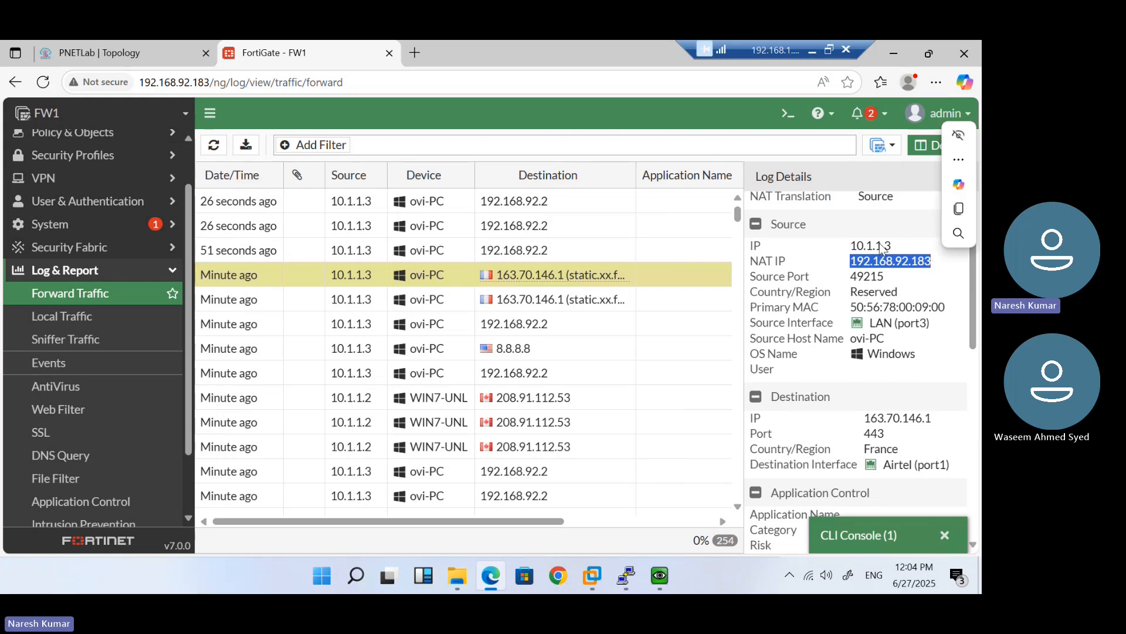
left_click_drag(882, 246, 876, 246)
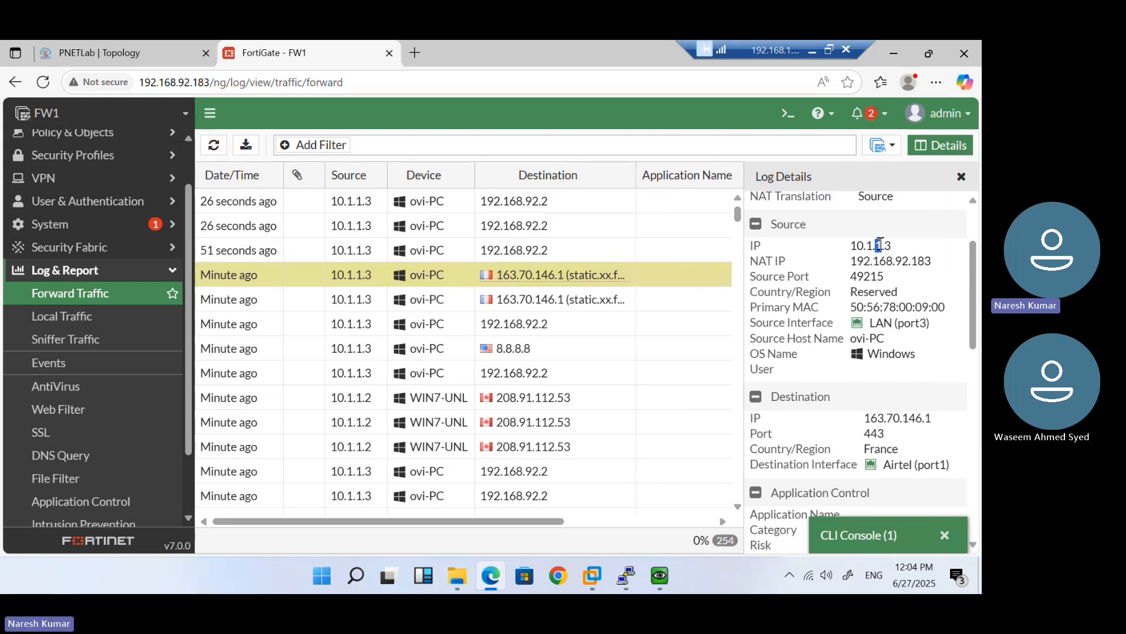
double_click(862, 280)
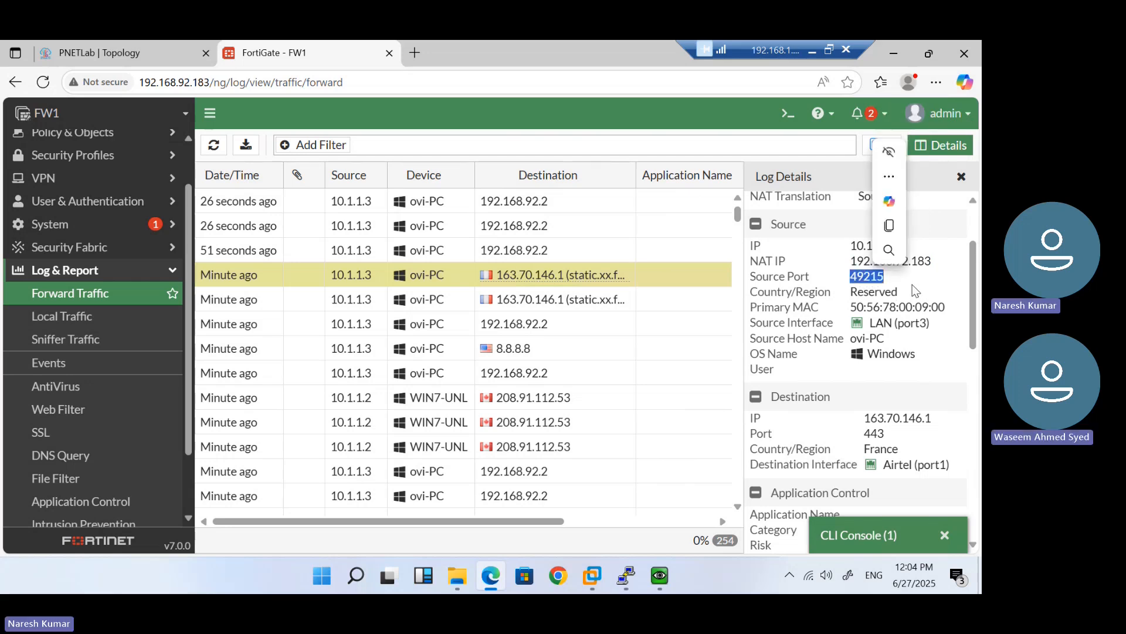
left_click(881, 306)
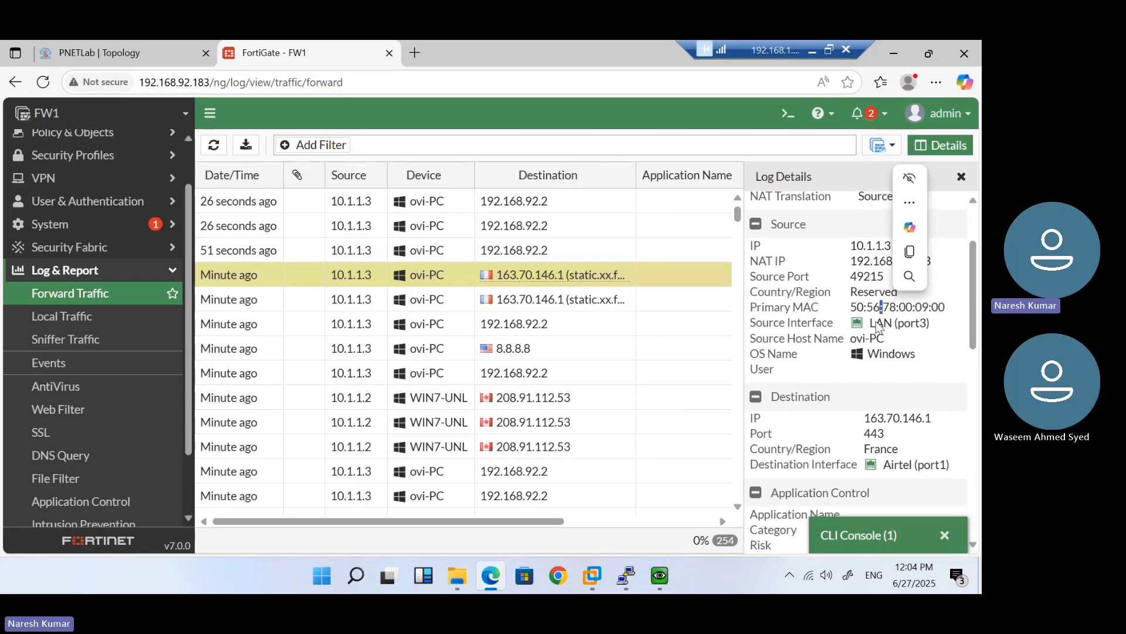
left_click_drag(873, 325, 947, 326)
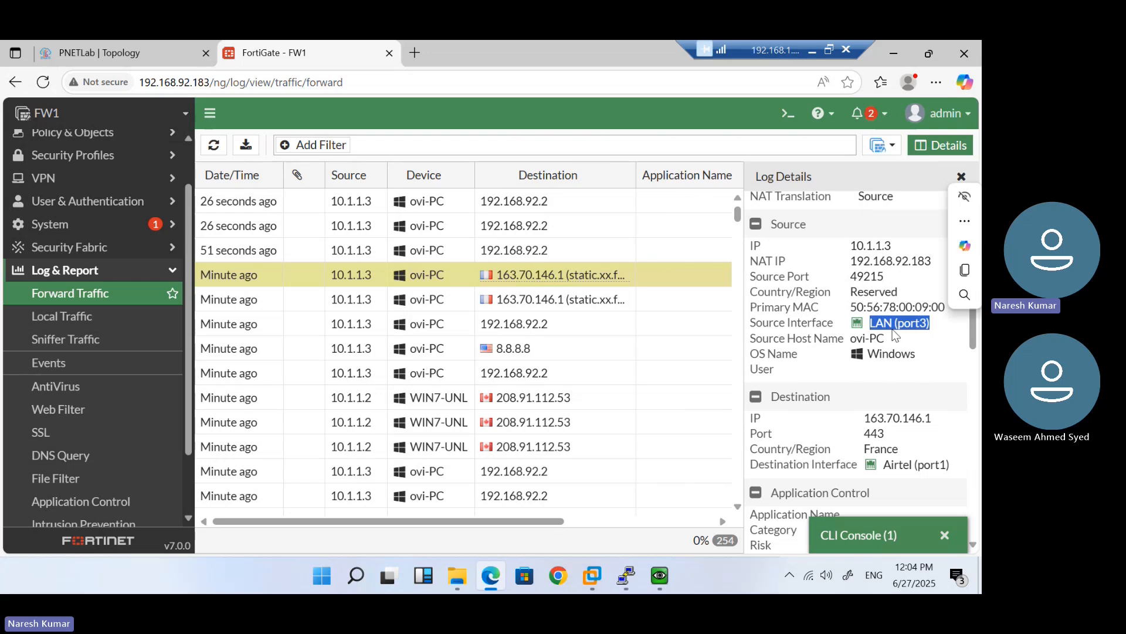
left_click_drag(751, 353, 856, 353)
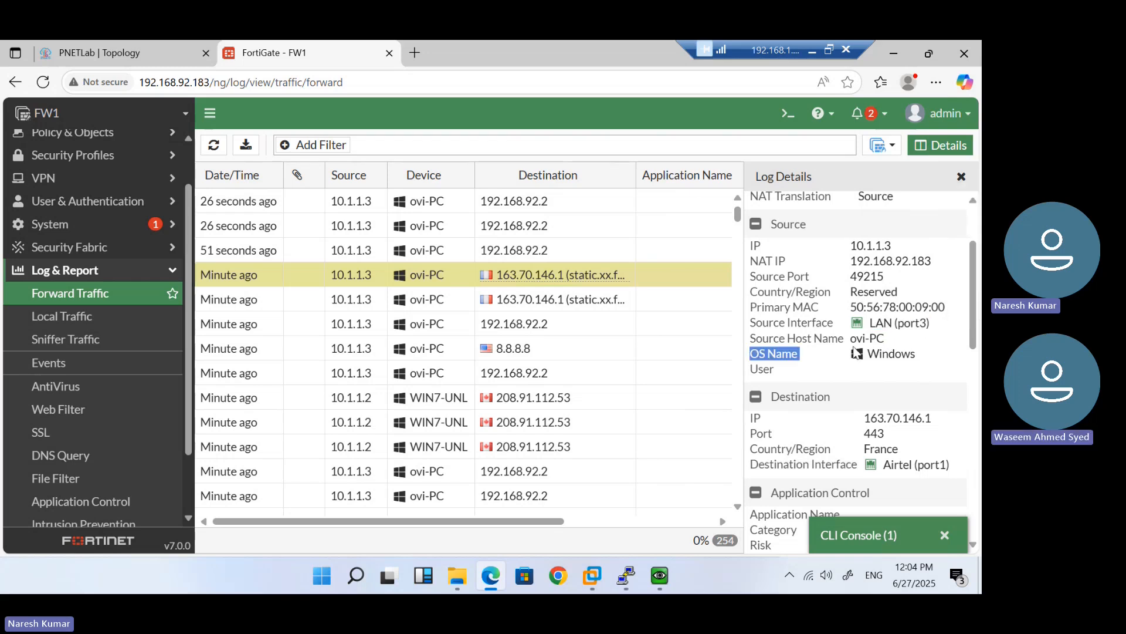
left_click(857, 353)
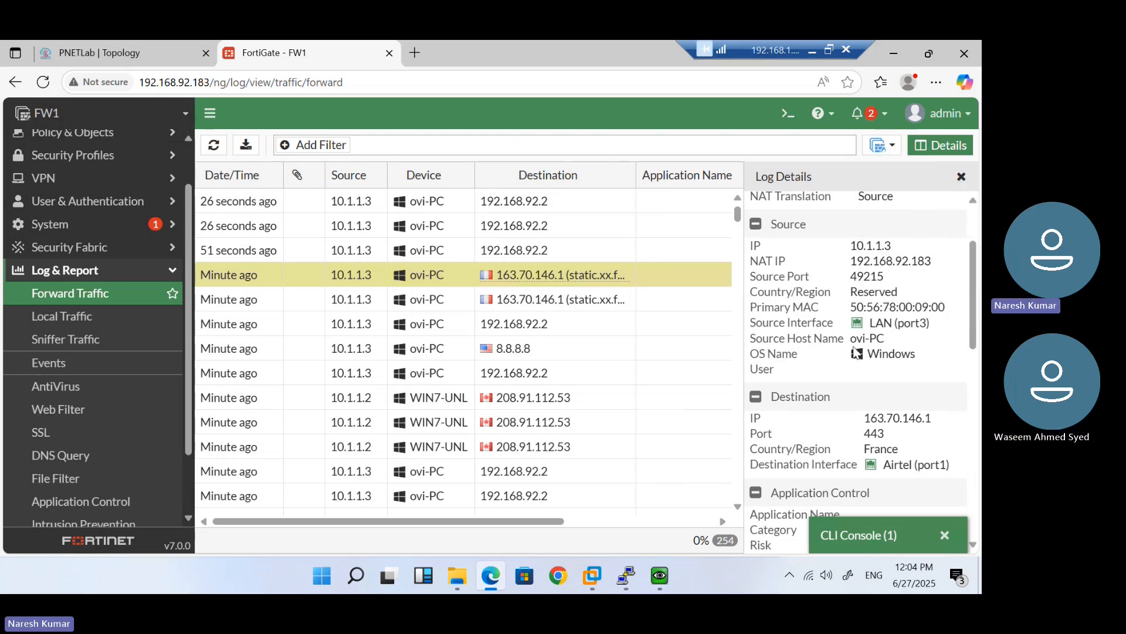
left_click_drag(852, 307, 945, 307)
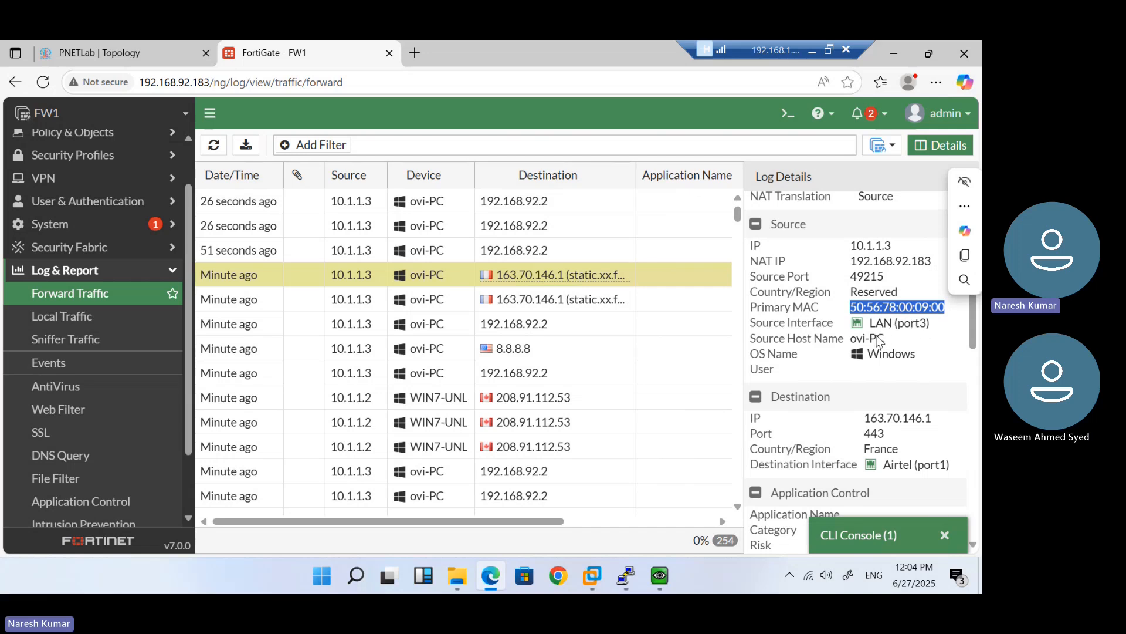
left_click_drag(865, 340, 885, 341)
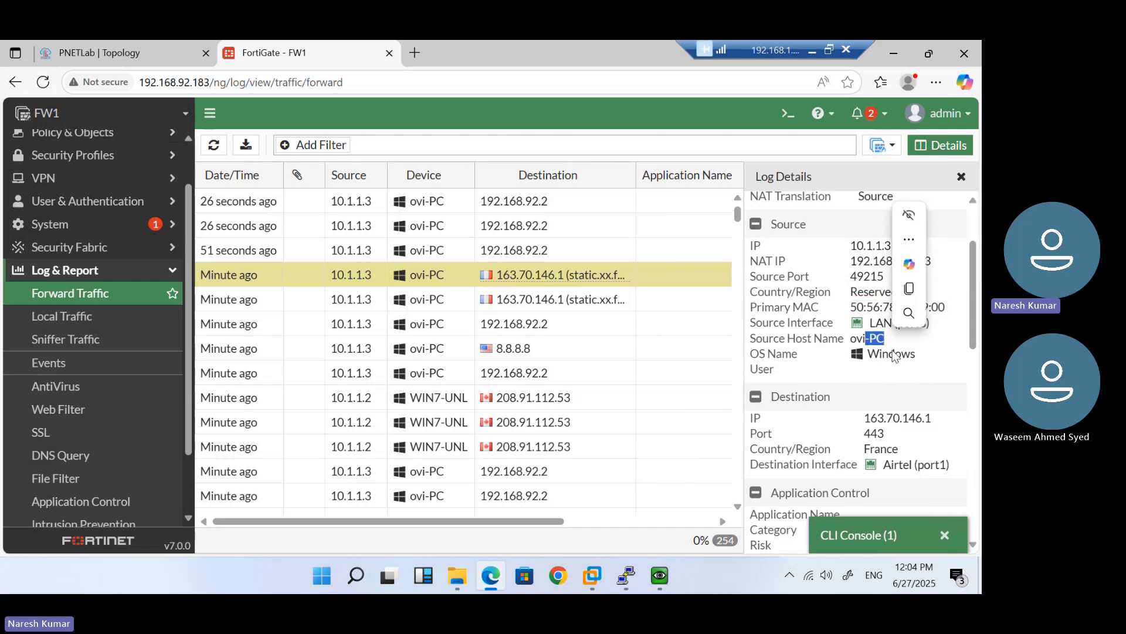
left_click(896, 360)
Point out destination 163.70.146.1 port 443, HTTPS service, and matching policy Internet (1)
scroll(896, 360, "down", 2)
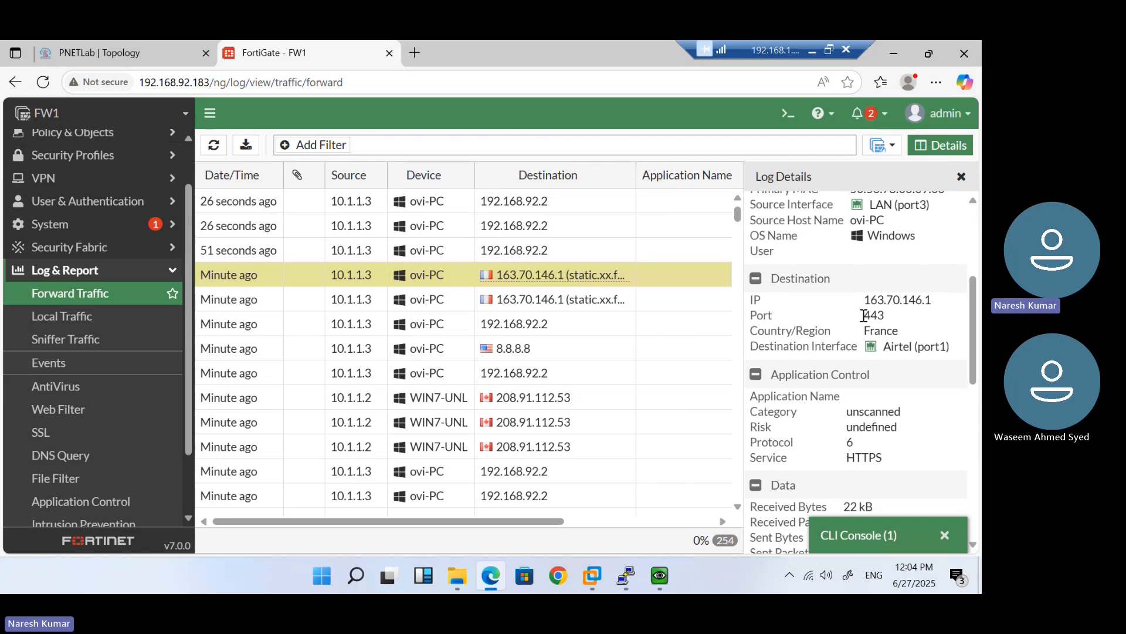
left_click_drag(859, 303, 942, 302)
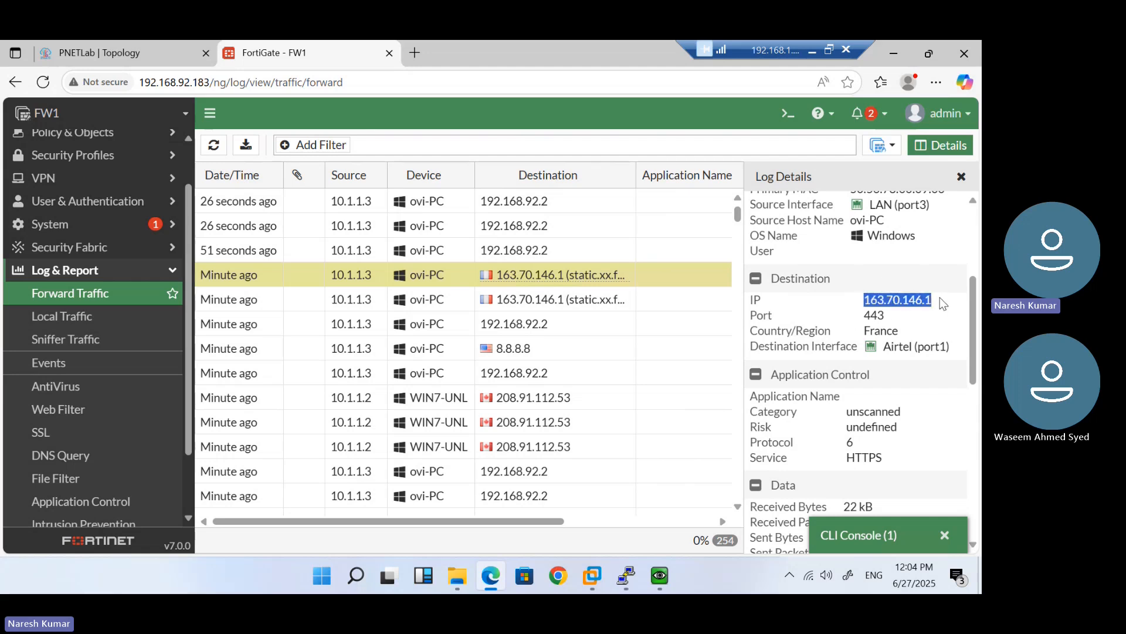
double_click(875, 316)
left_click(872, 331)
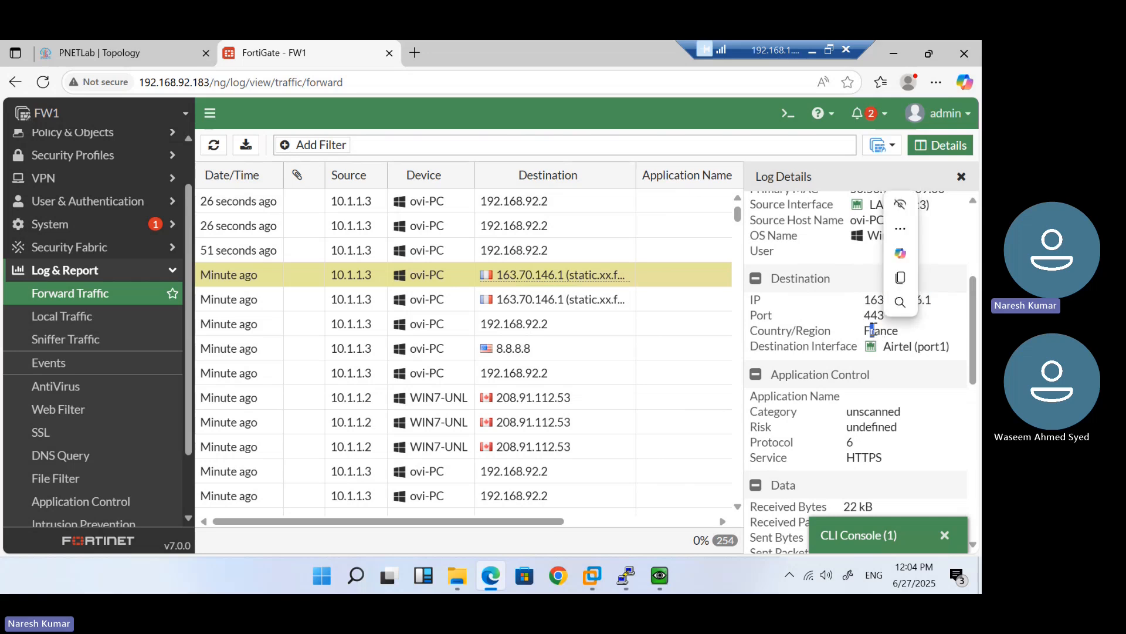
scroll(872, 331, "down", 1)
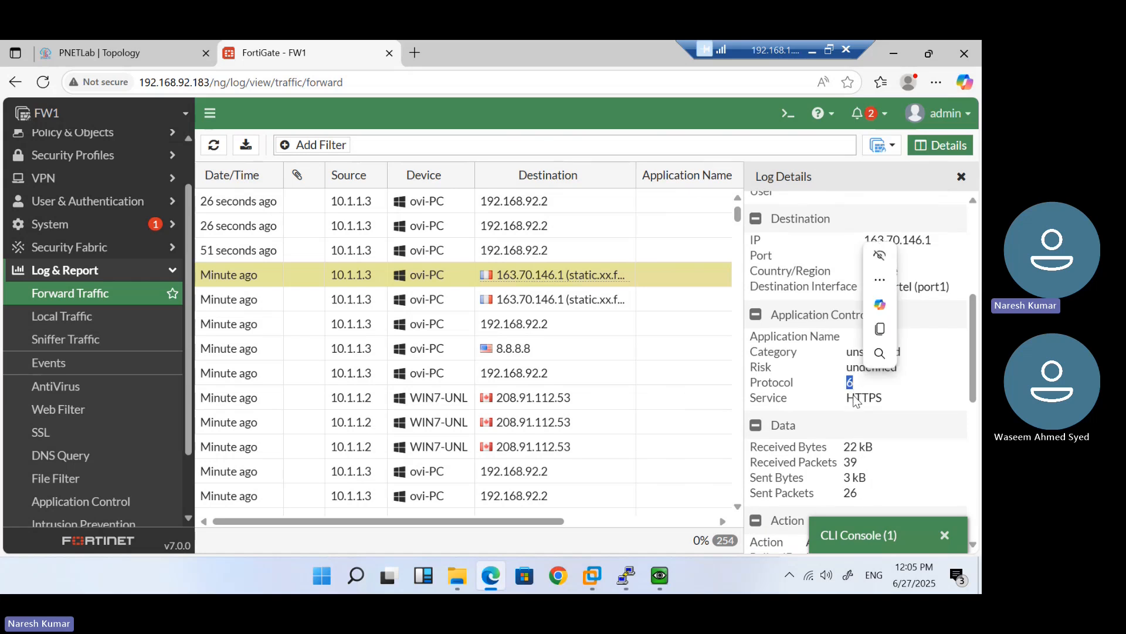
left_click_drag(886, 400, 851, 401)
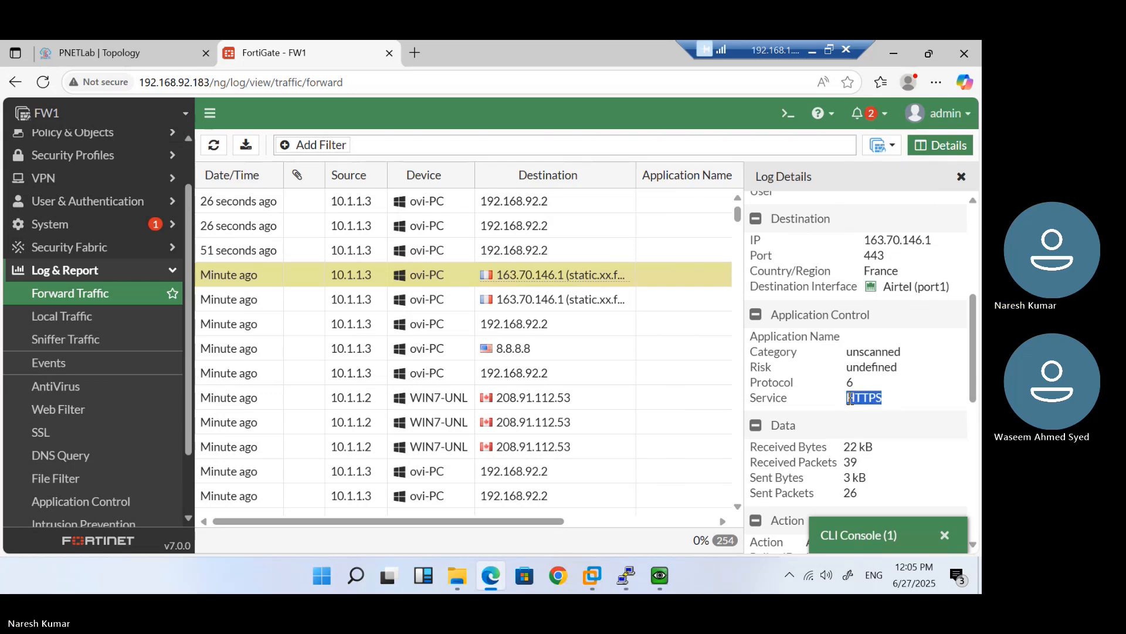
scroll(824, 390, "down", 1)
scroll(824, 388, "down", 2)
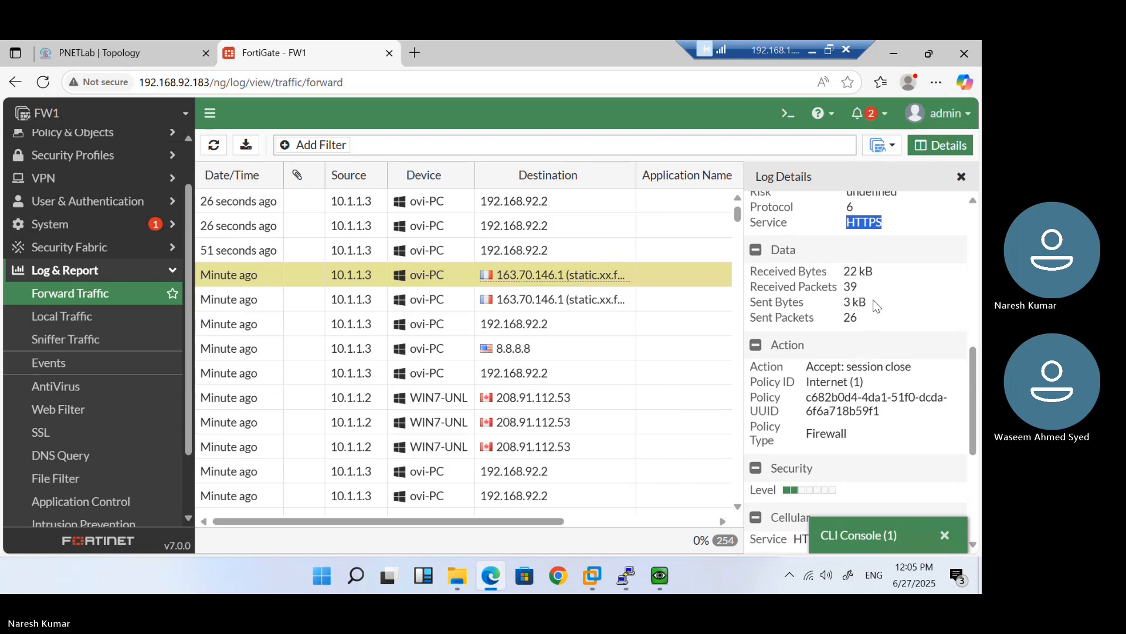
scroll(859, 403, "down", 2)
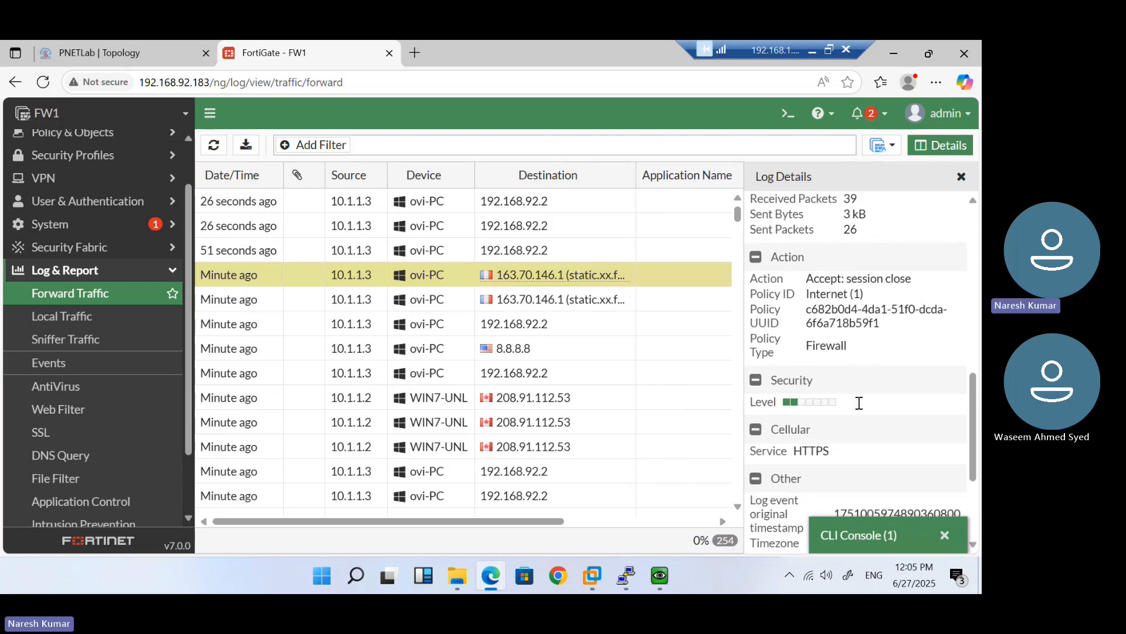
left_click_drag(864, 299, 807, 299)
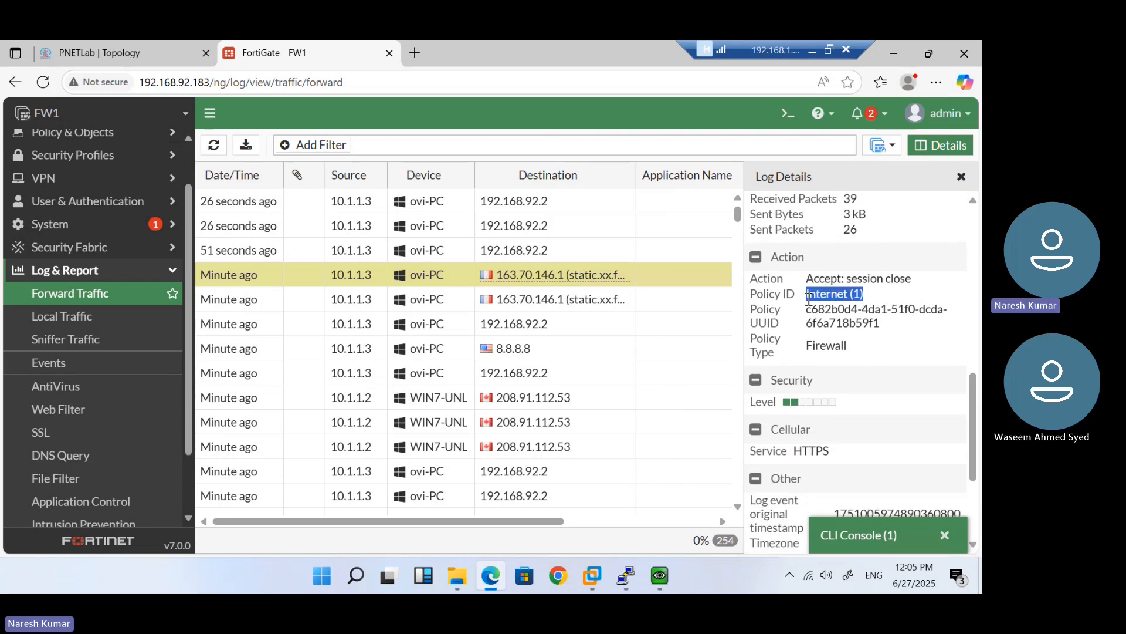
scroll(845, 402, "down", 3)
scroll(843, 403, "up", 5)
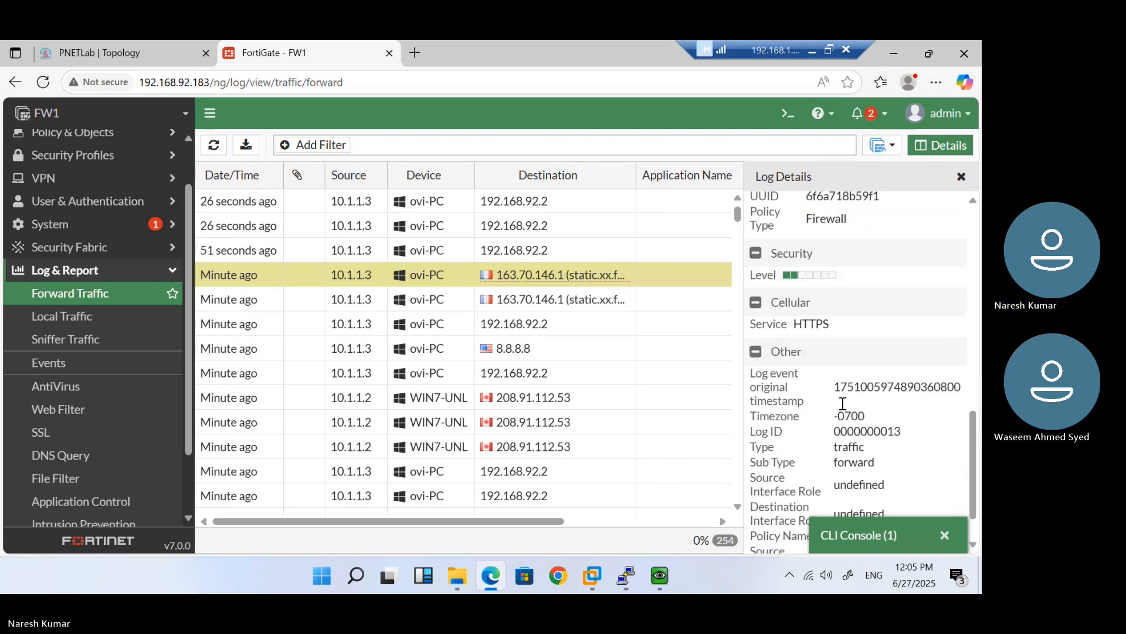
Bring up the Windows VM showing Facebook, then switch to the PNETLab topology tab
mouse_move(660, 575)
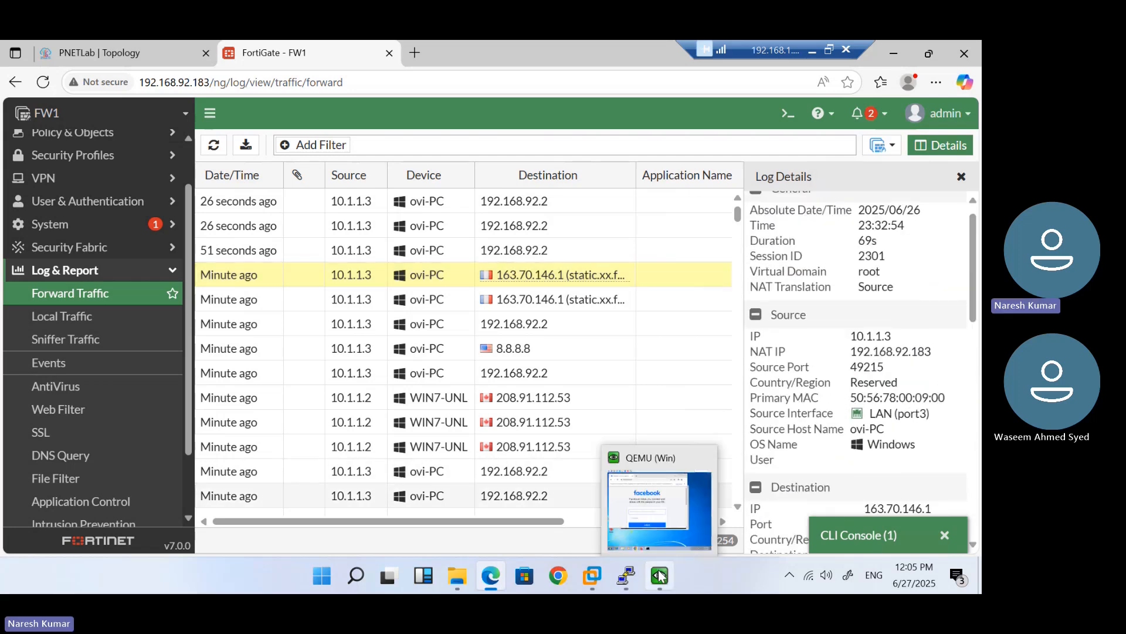
left_click(646, 494)
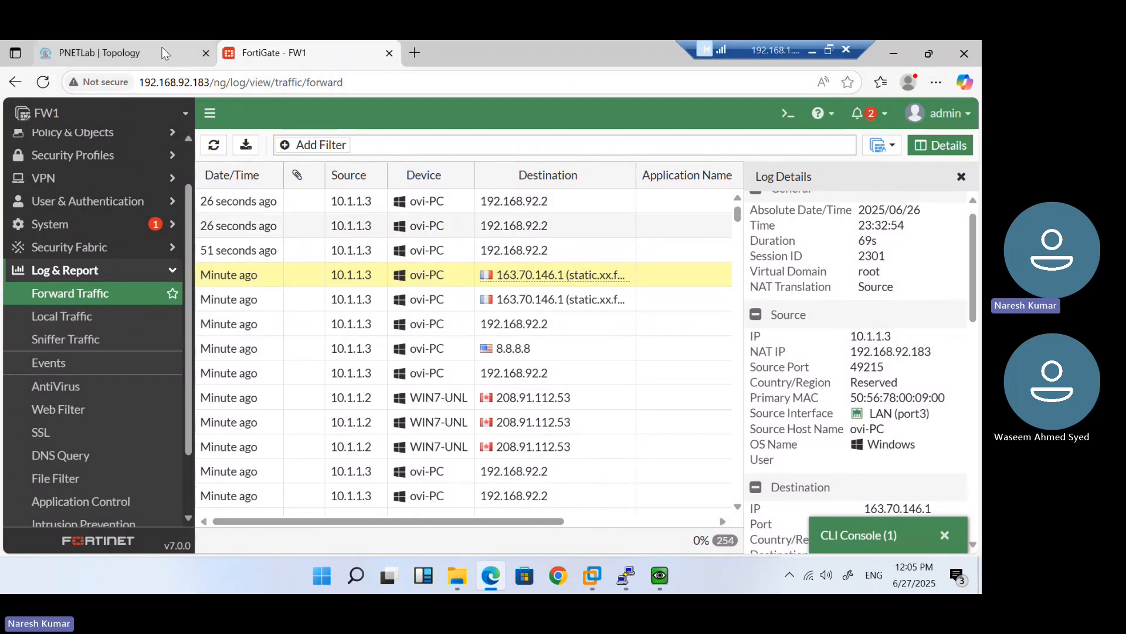
left_click(162, 47)
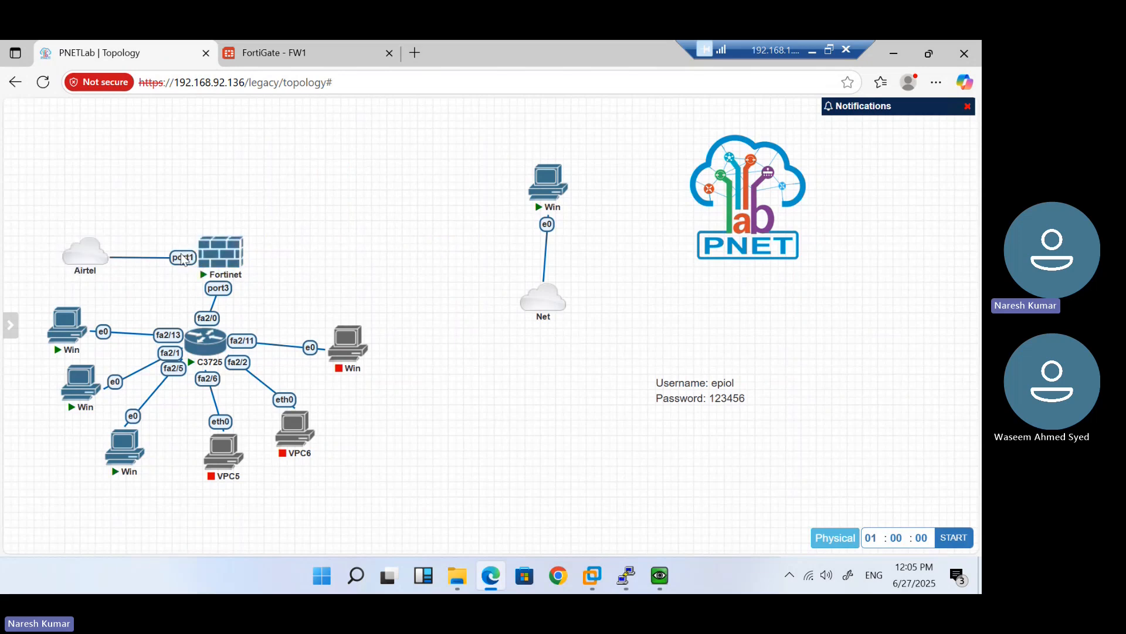
Return to FortiGate and select the Internet policy under Policy & Objects > Firewall Policy
left_click(279, 59)
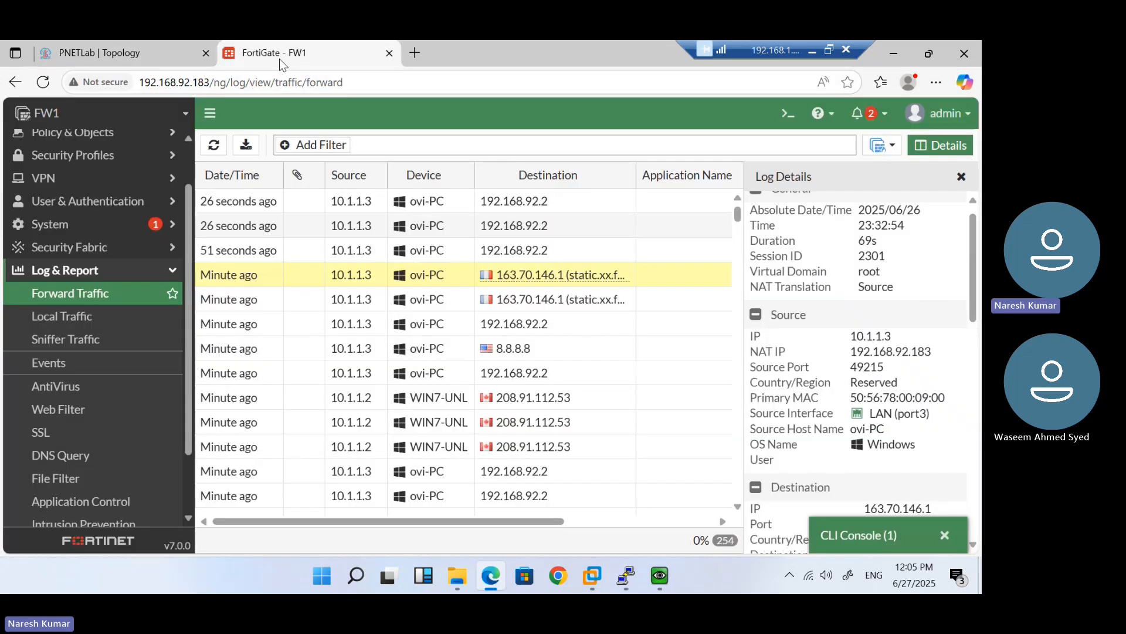
left_click(135, 135)
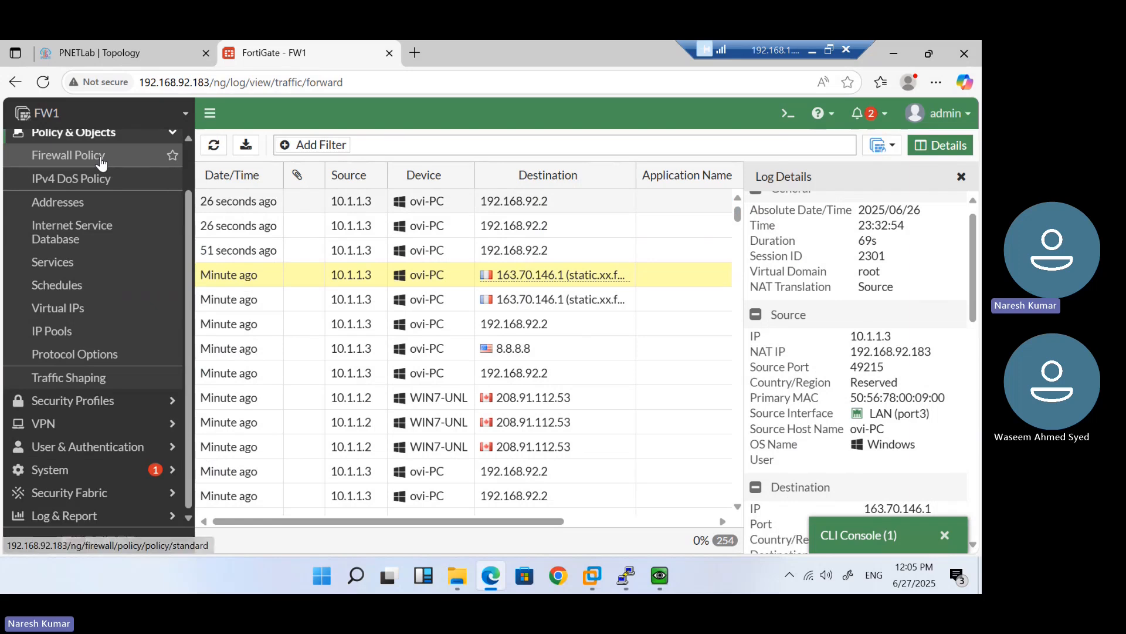
left_click(101, 158)
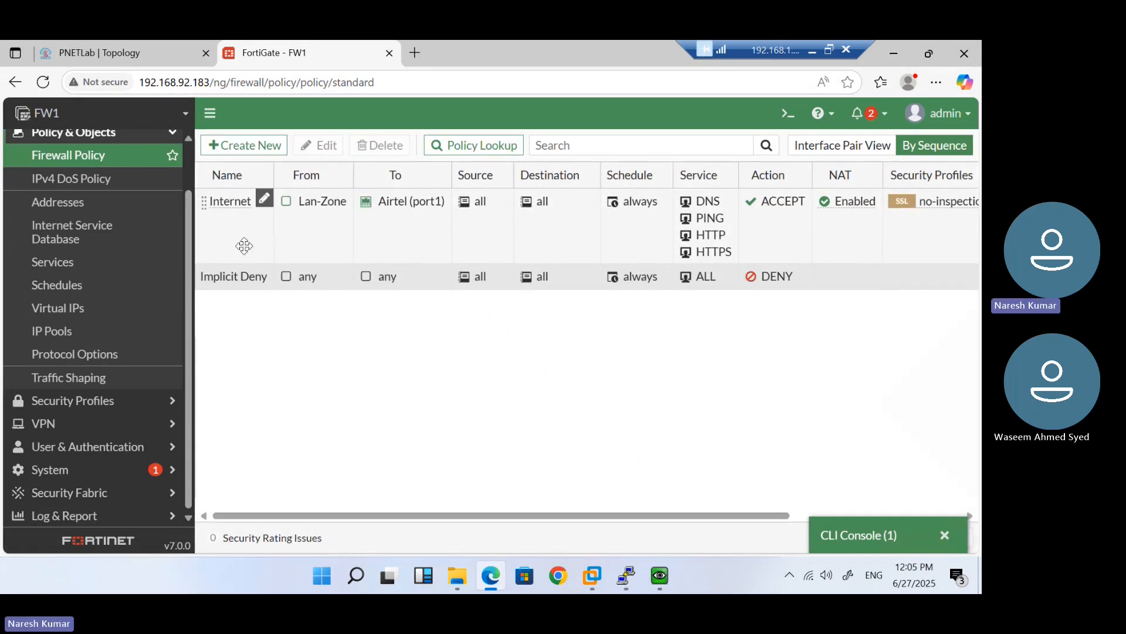
left_click(244, 246)
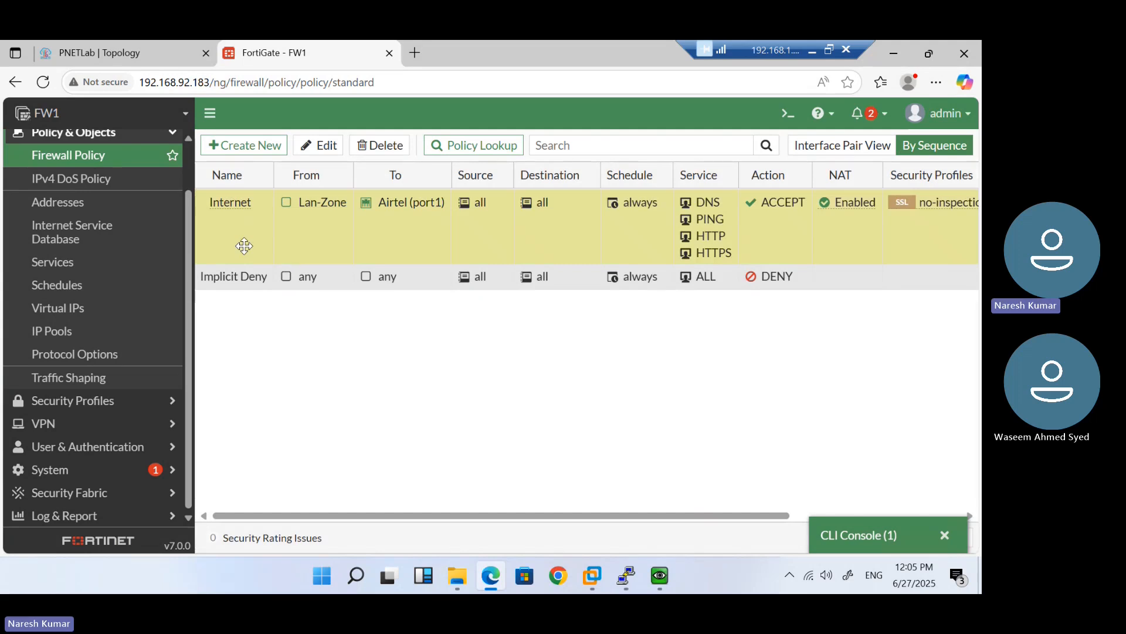
Try Use Dynamic IP Pool in the Internet policy, cancel creating a pool, then open IP Pools
left_click(320, 144)
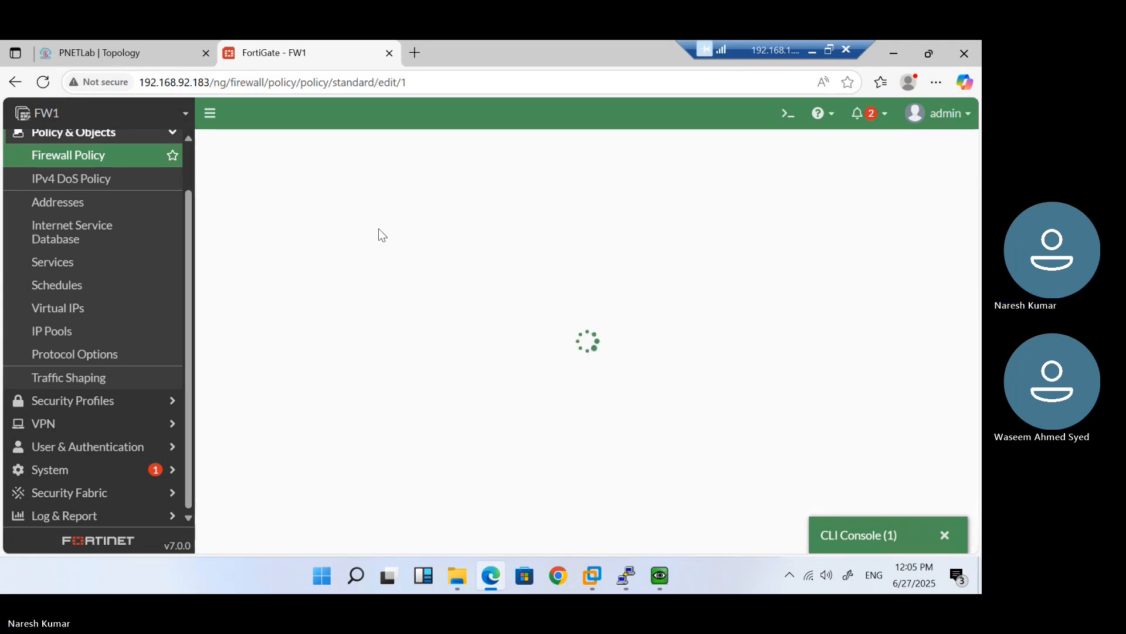
scroll(630, 420, "down", 4)
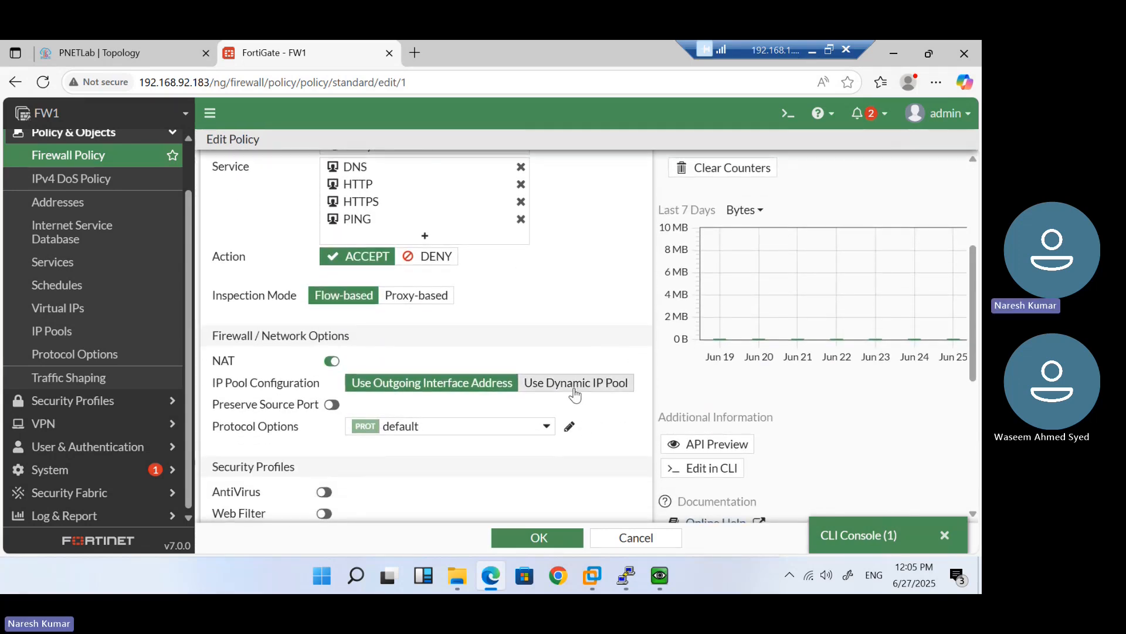
left_click(560, 387)
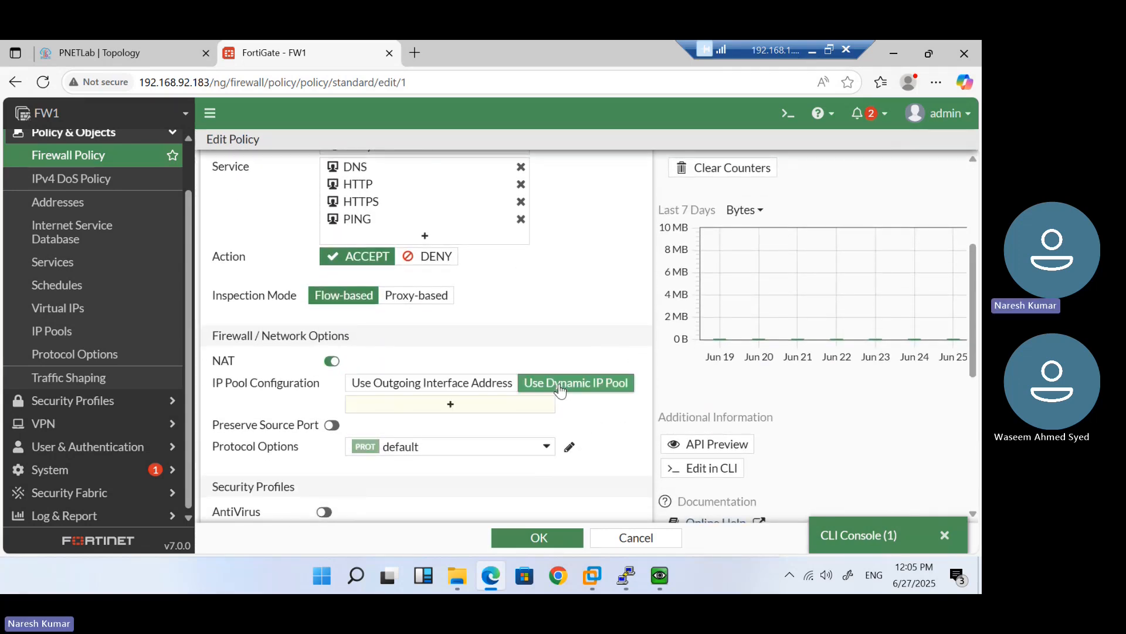
left_click(455, 409)
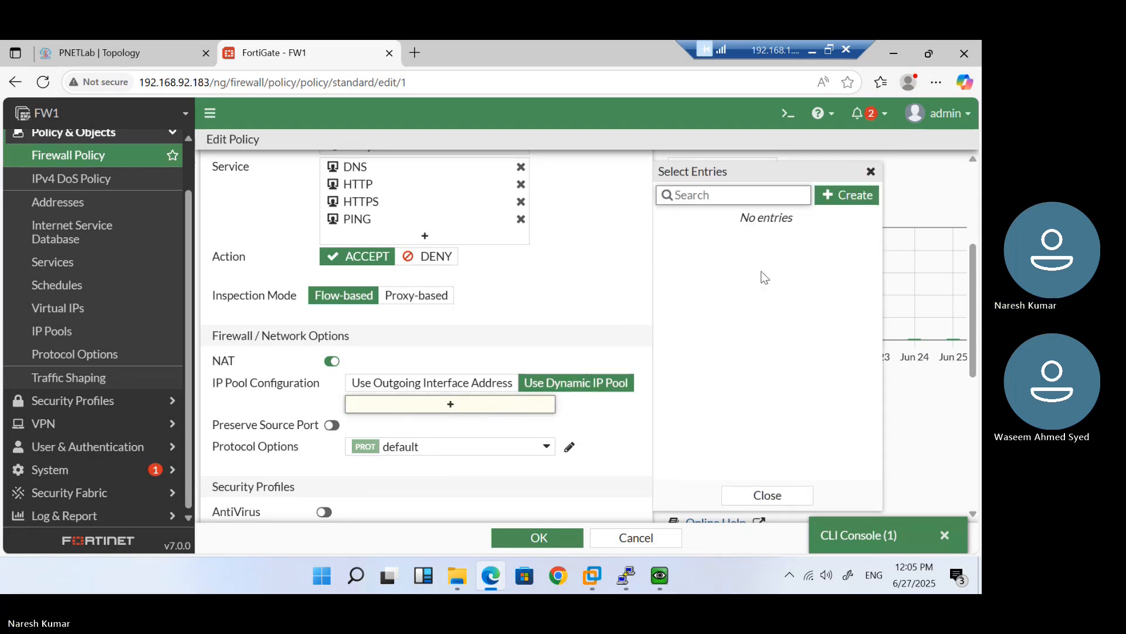
left_click(855, 198)
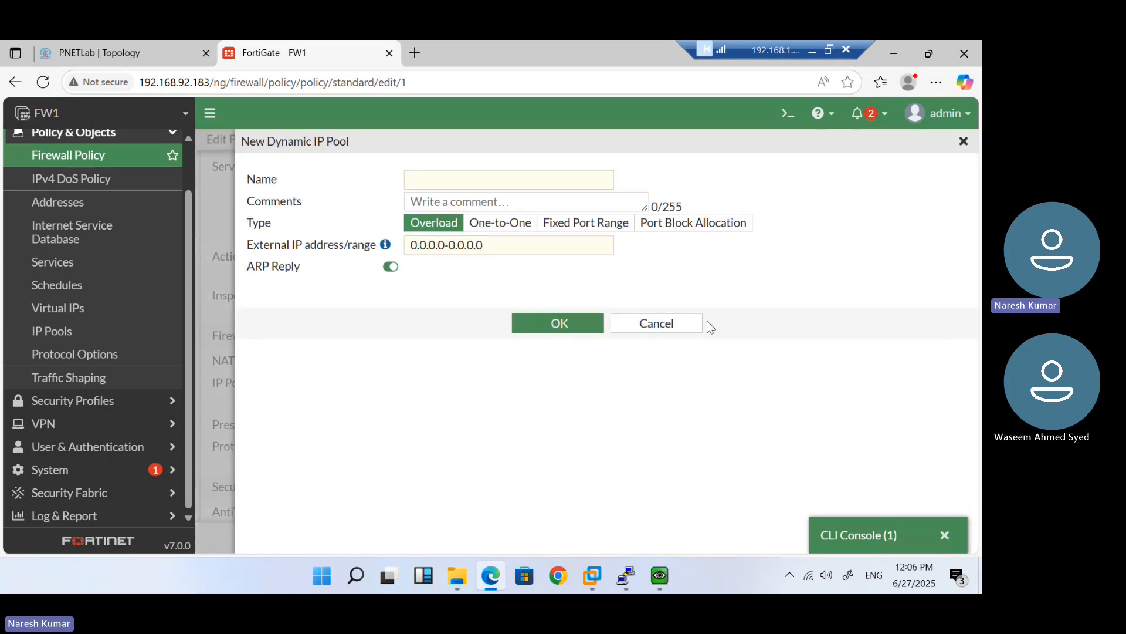
left_click(656, 331)
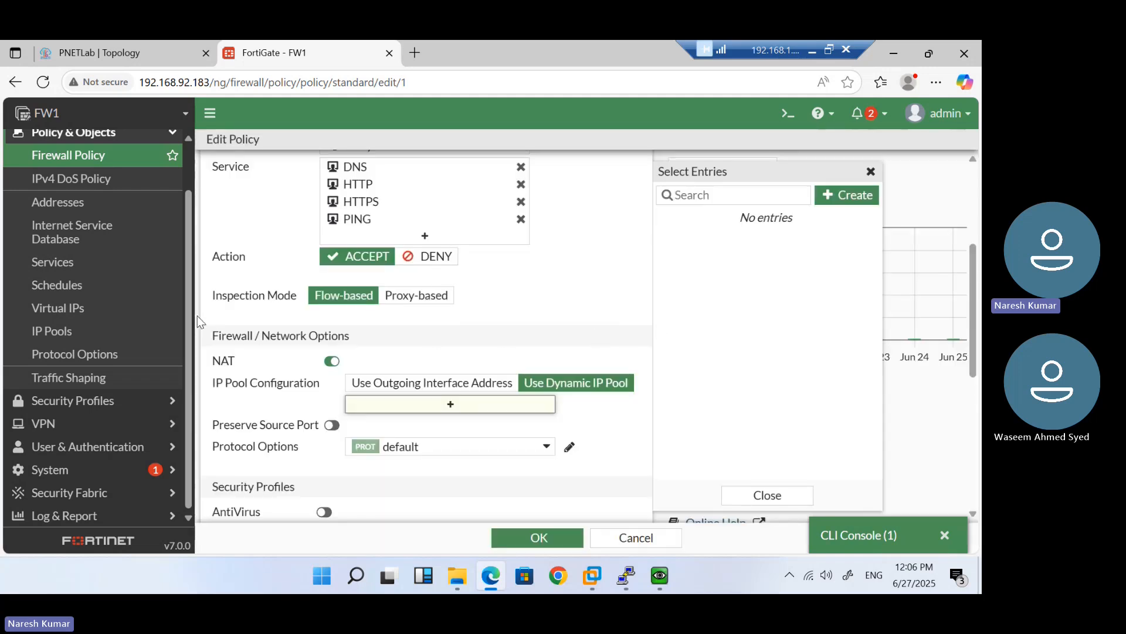
left_click(83, 337)
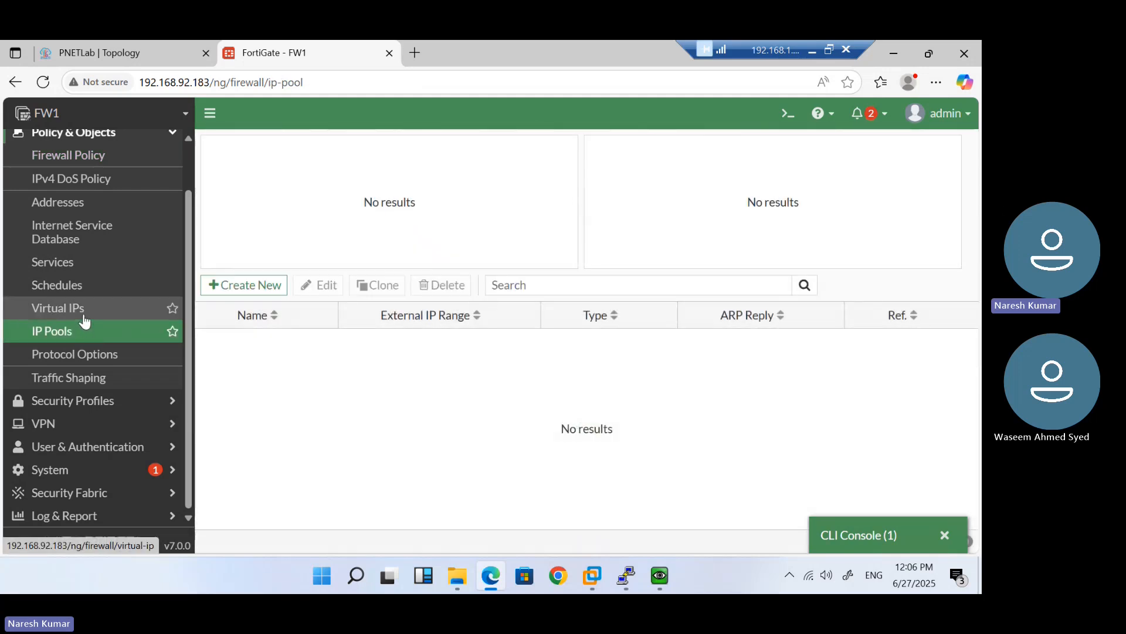
Start a new IP pool and name it NAT-192.168.92.185
left_click(244, 287)
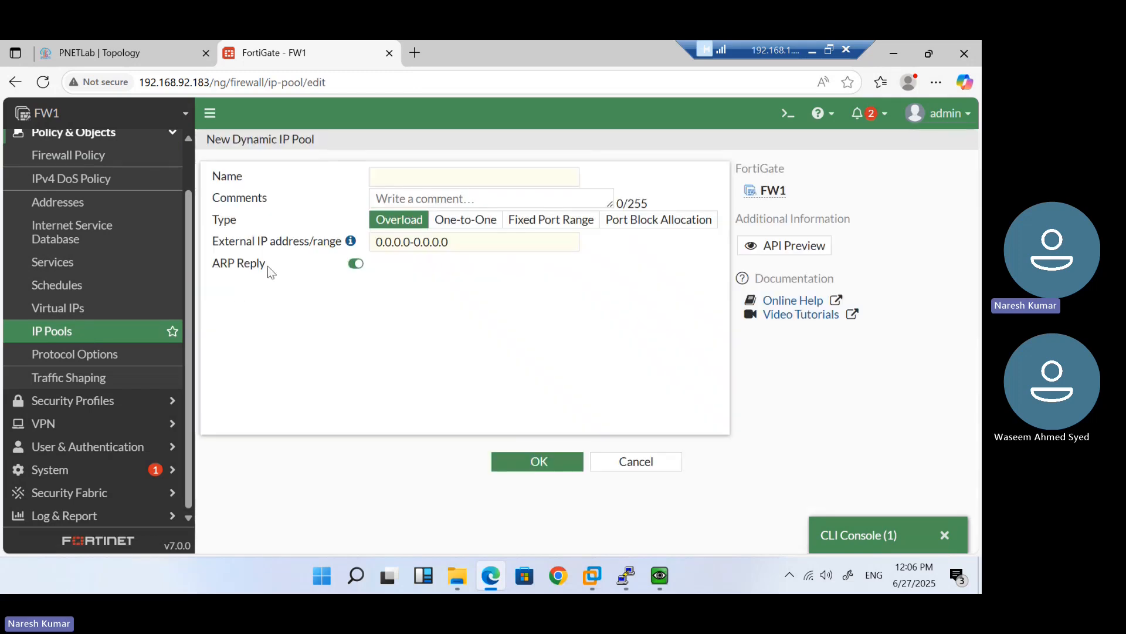
left_click(412, 172)
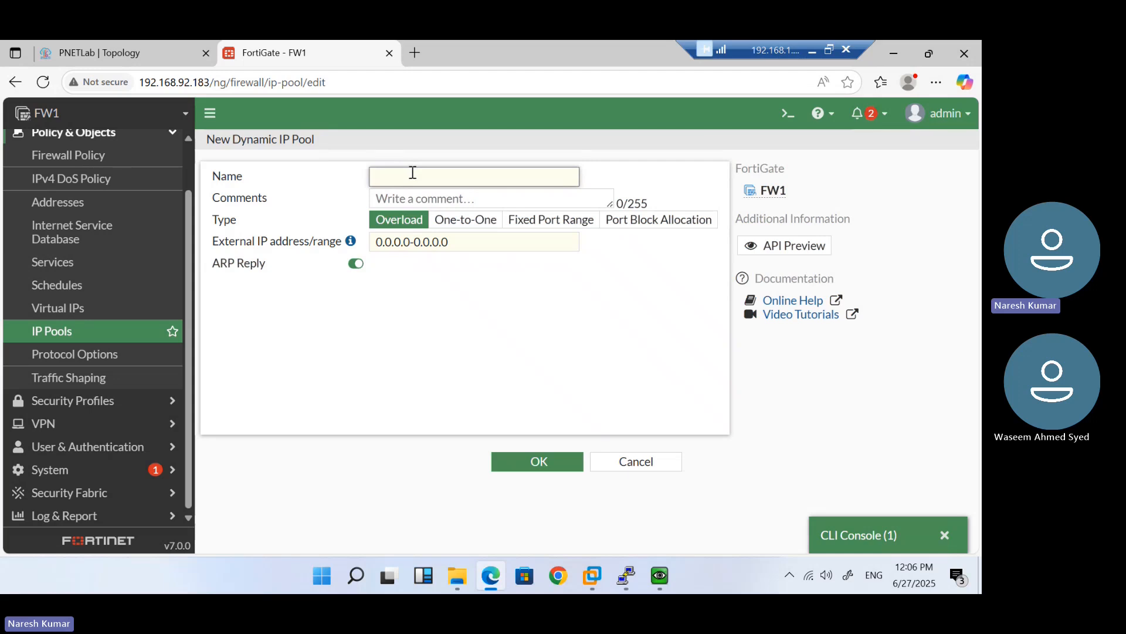
type("NAT")
type("-192.168.92.185")
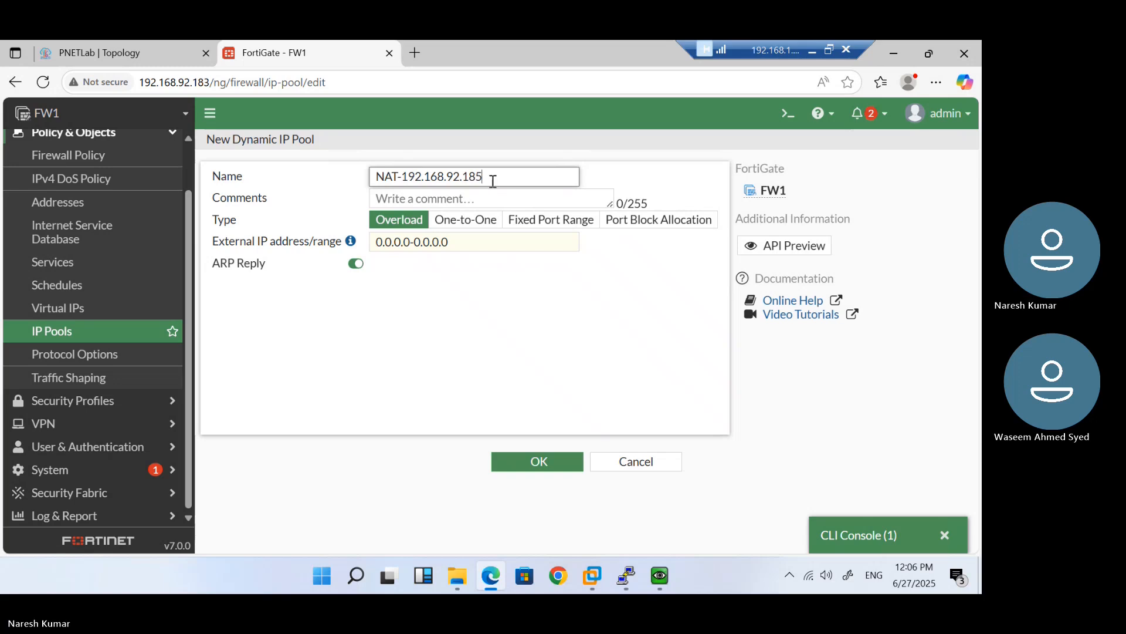
key("shift+Left")
key("shift+Left")
key("shift+Left")
key("shift+Left")
key("shift+Left")
key("shift+Left")
key("shift+Left")
key("shift+Left")
key("shift+Left")
key("shift+Left")
key("shift+Left")
key("shift+Left")
key("ctrl+c")
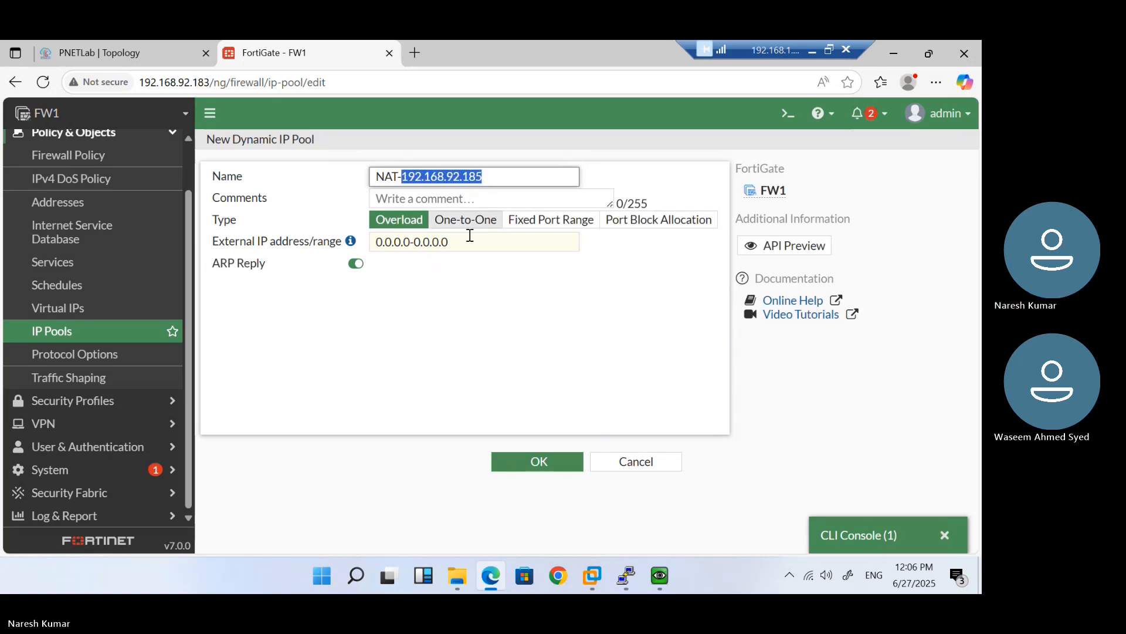
Set the external IP range to 192.168.92.185-192.168.92.185 and save the Overload pool
left_click_drag(465, 241, 351, 240)
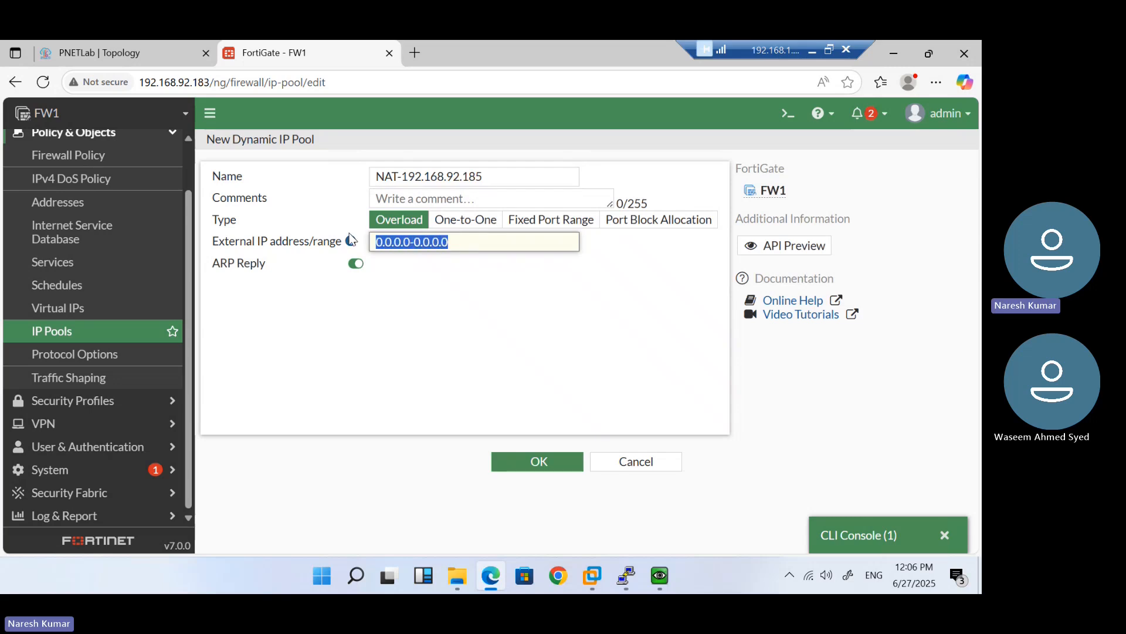
key("ctrl+v")
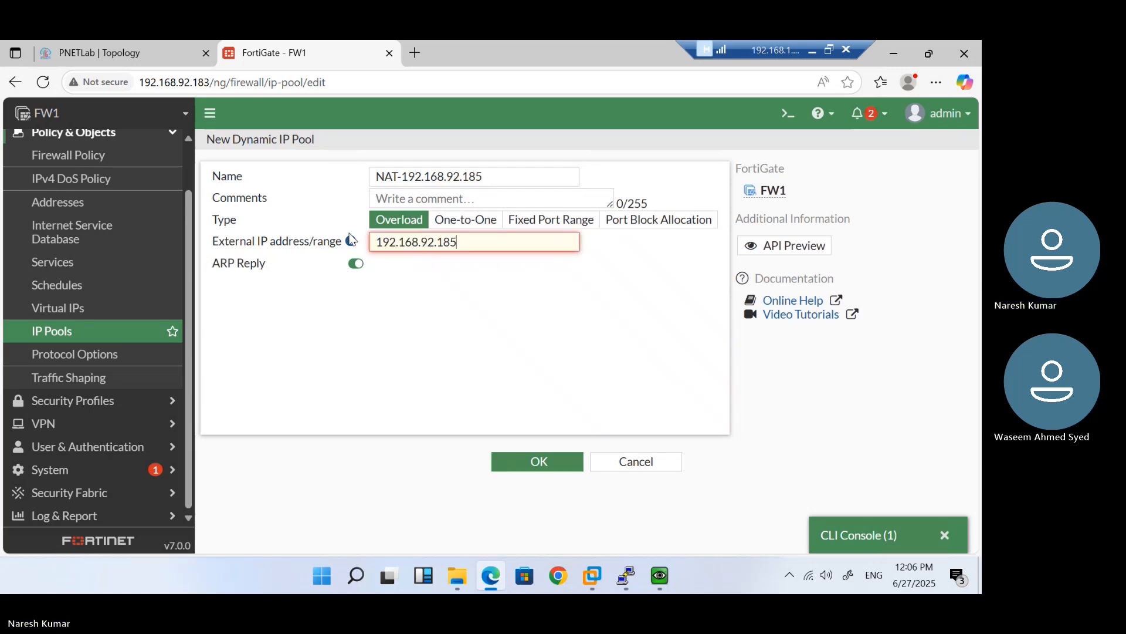
type("-")
key("ctrl+v")
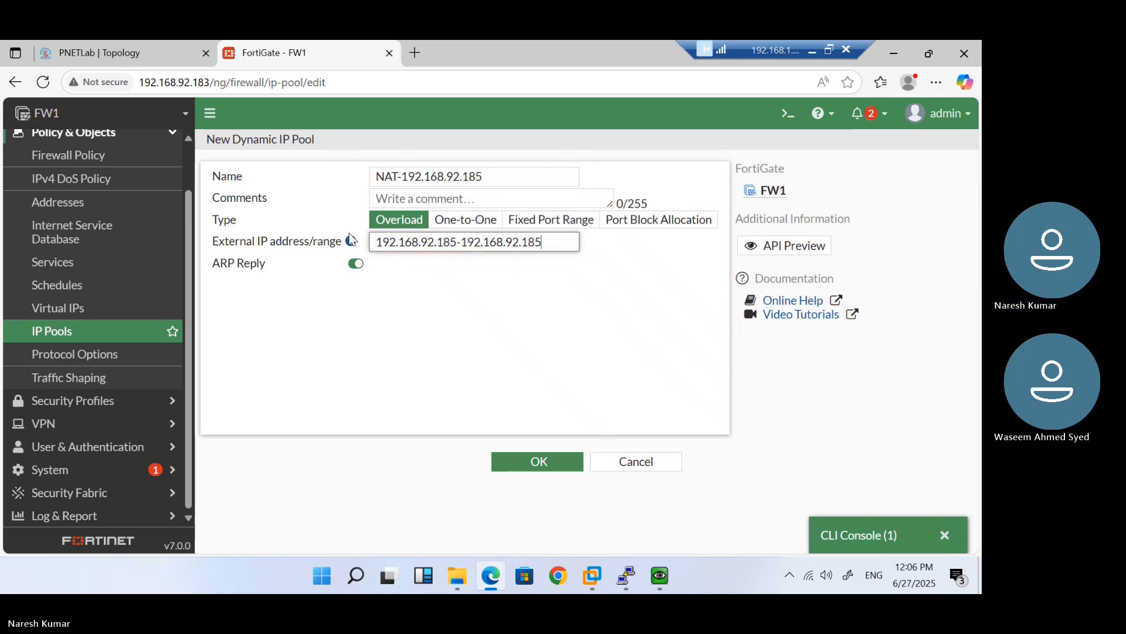
left_click(476, 269)
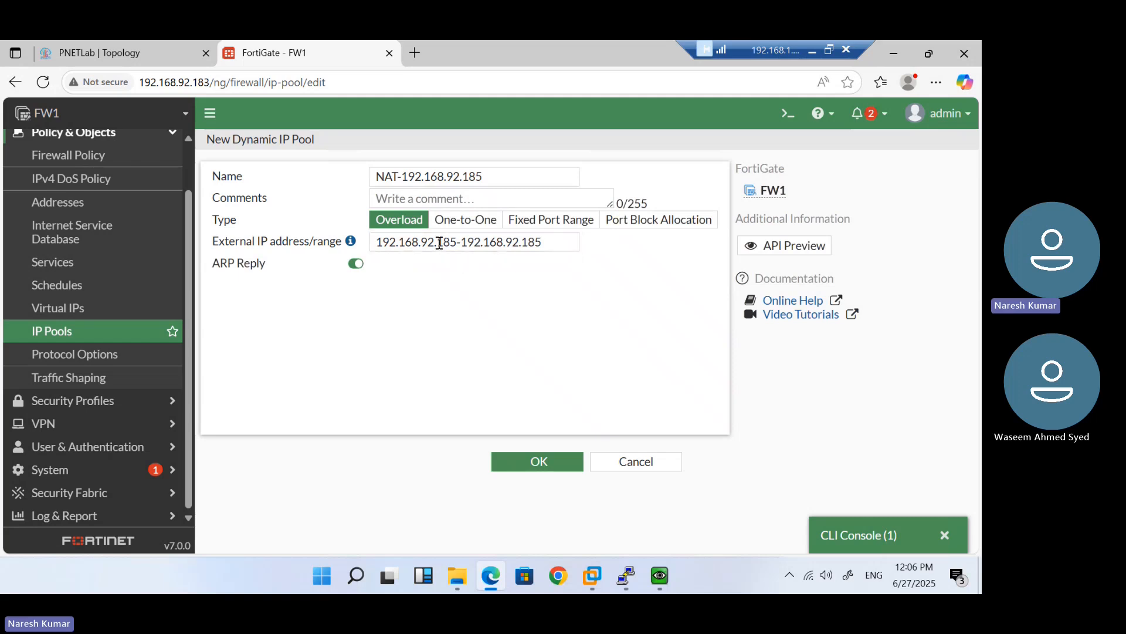
left_click(546, 242)
key("BackSpace")
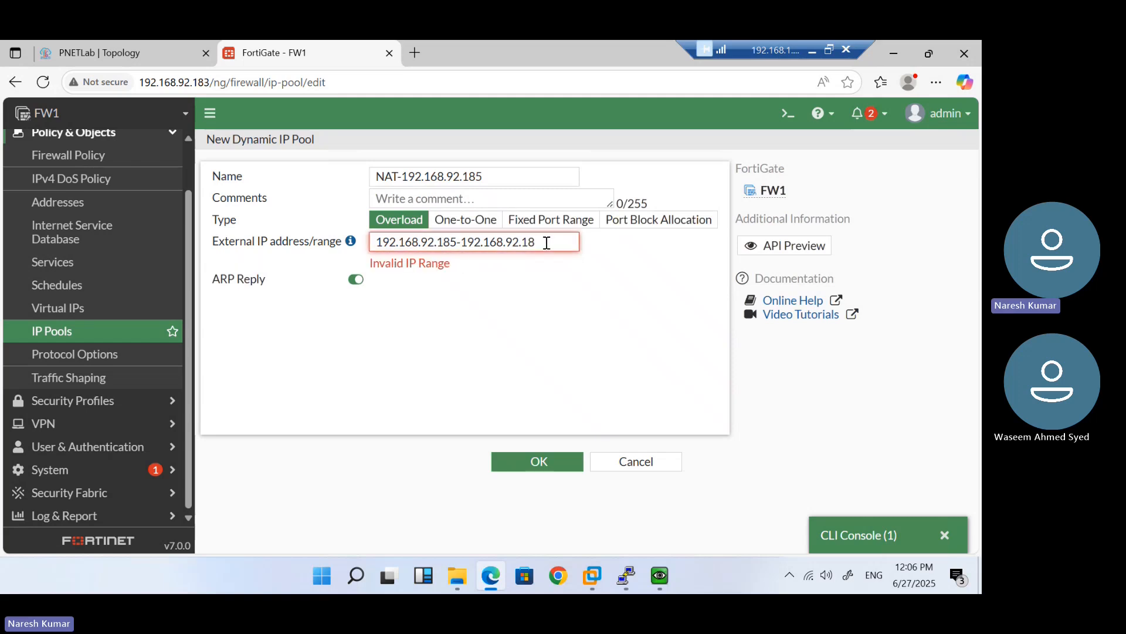
type("6")
key("BackSpace")
type("7")
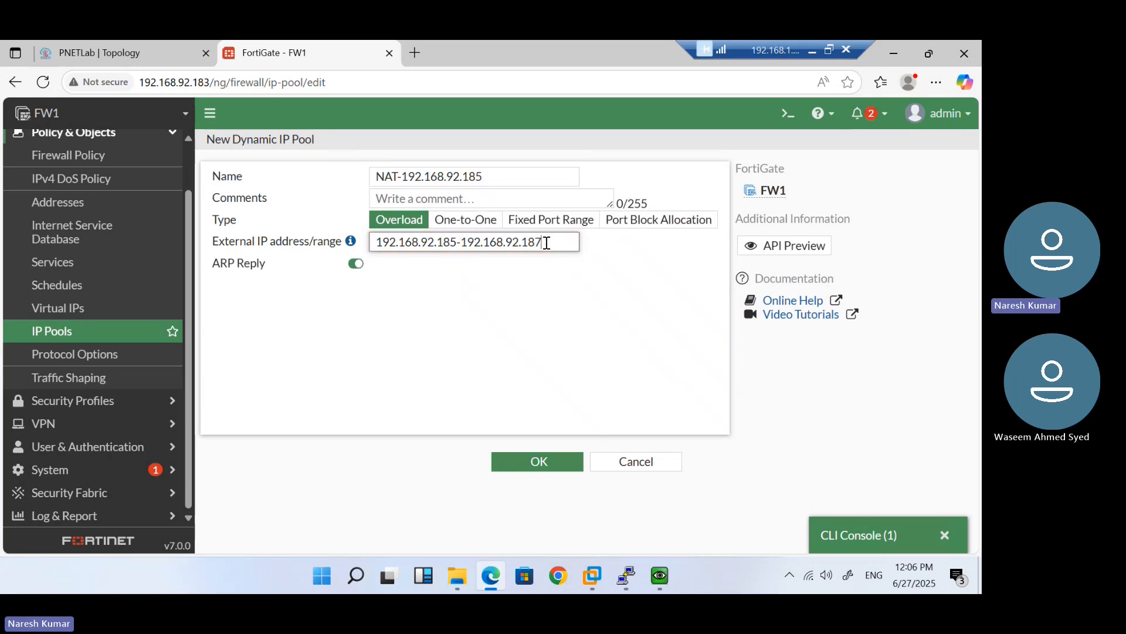
key("BackSpace")
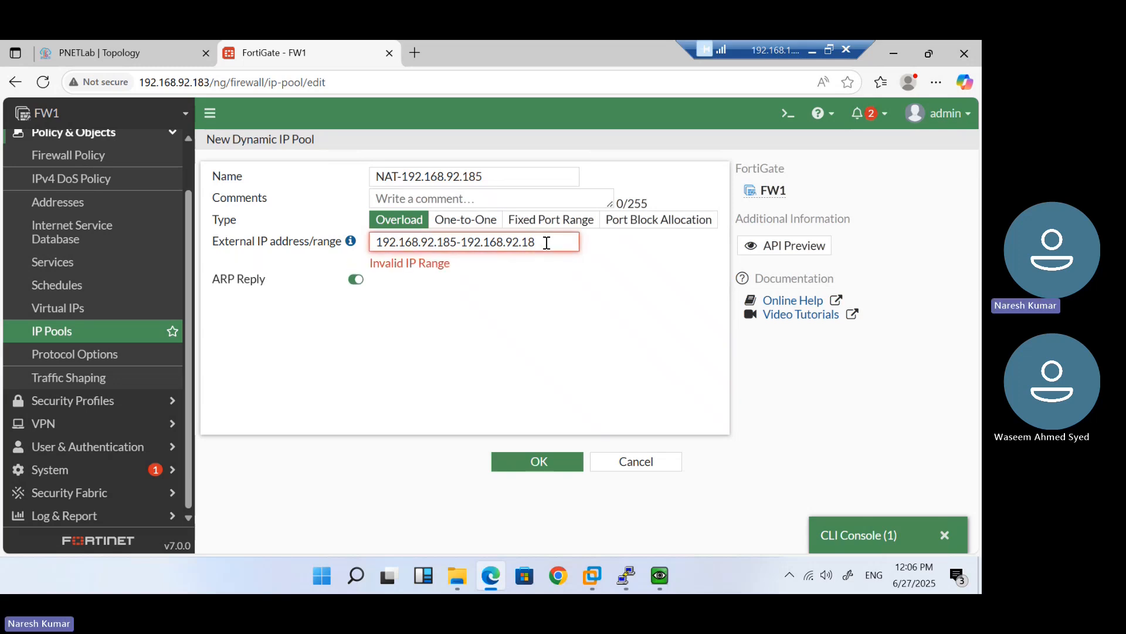
type("5")
left_click_drag(548, 243, 379, 242)
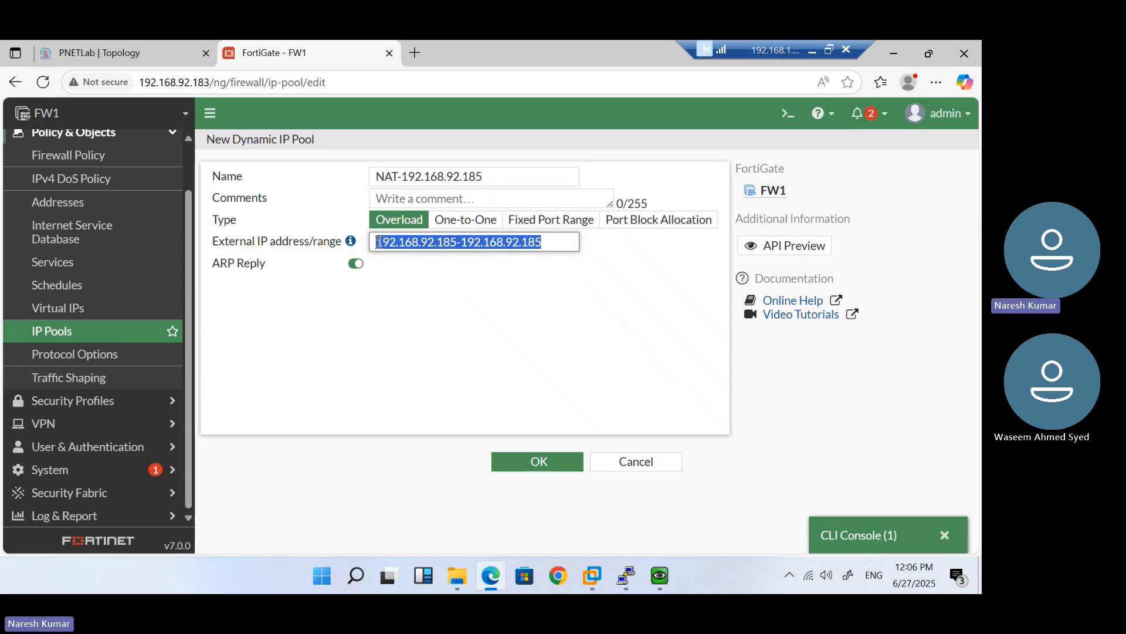
left_click(537, 462)
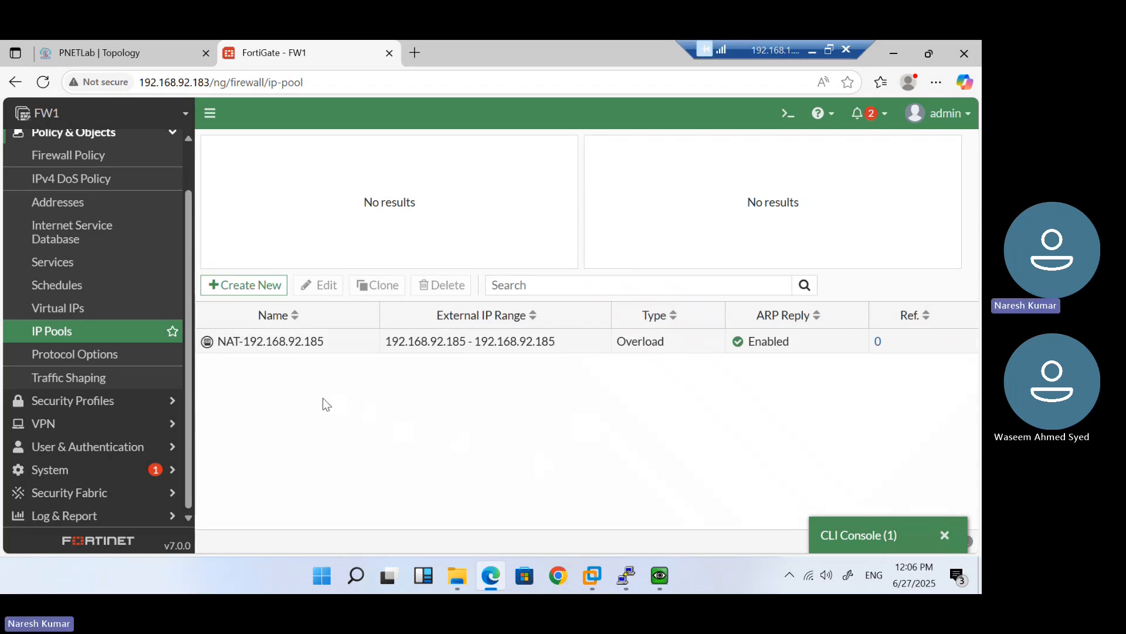
Power on the VPC6 node in the PNETLab topology and open its console
mouse_move(673, 589)
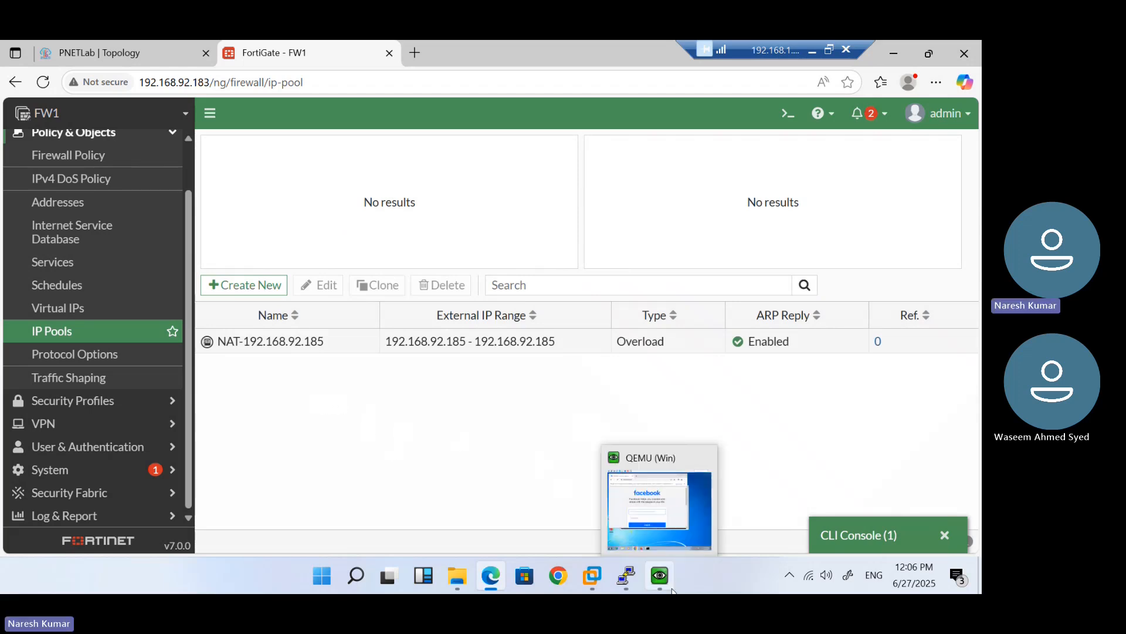
left_click(654, 494)
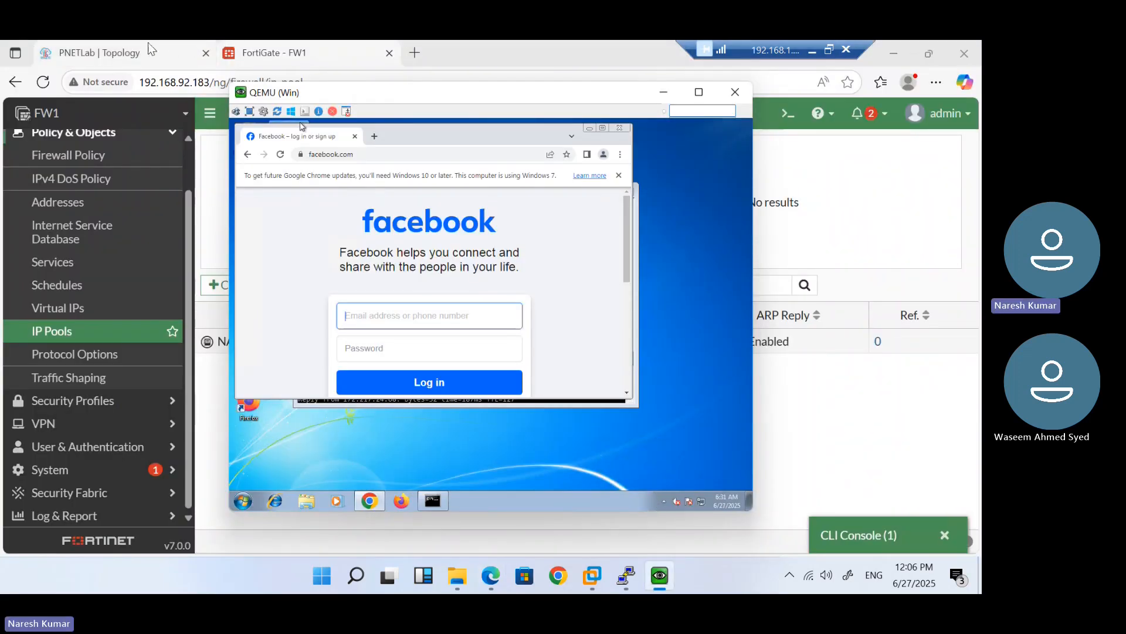
left_click(141, 57)
mouse_move(70, 334)
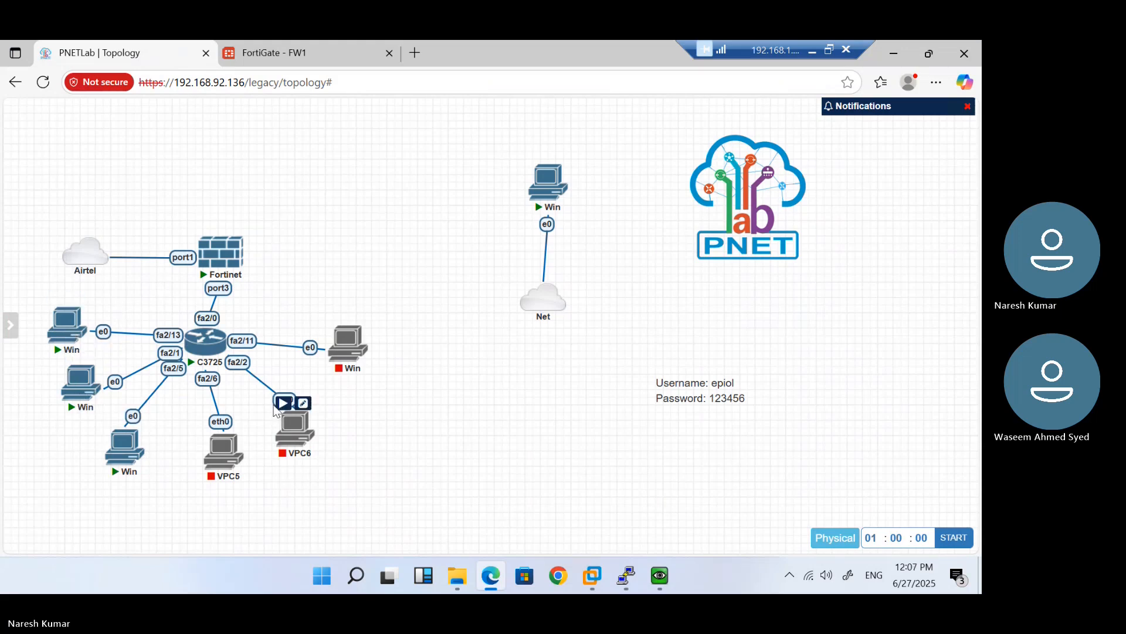
left_click(291, 434)
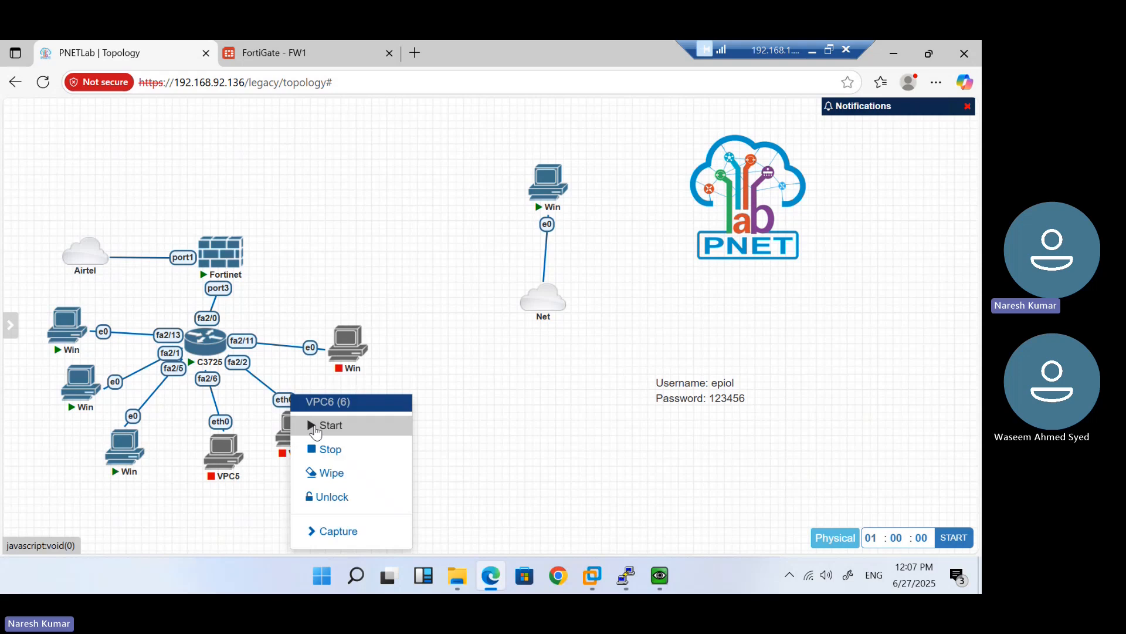
left_click(316, 424)
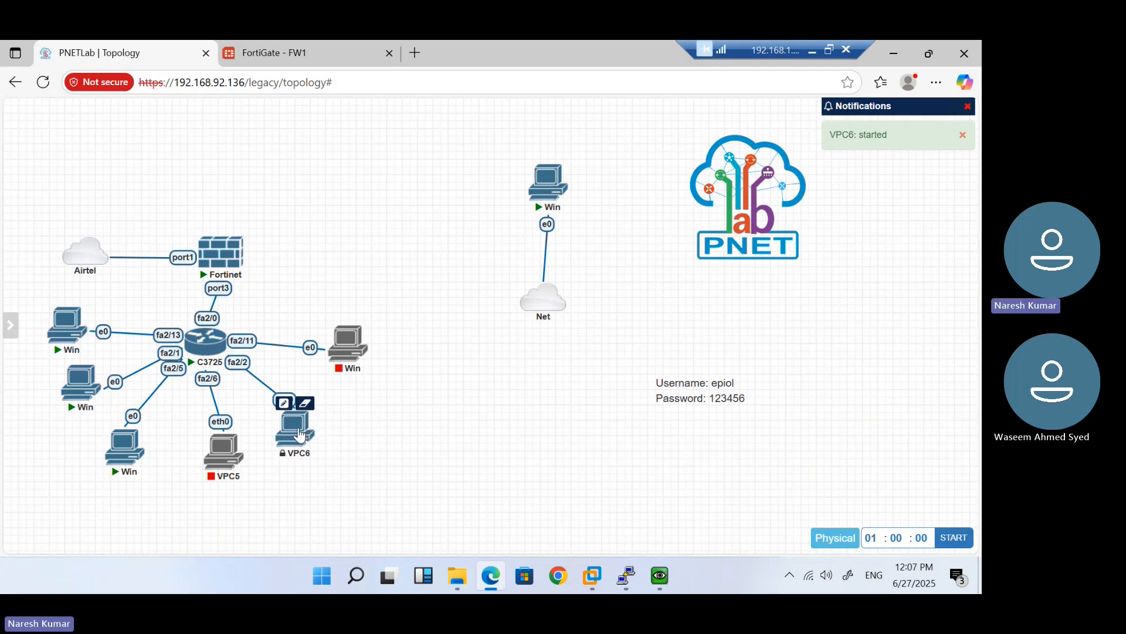
left_click(293, 431)
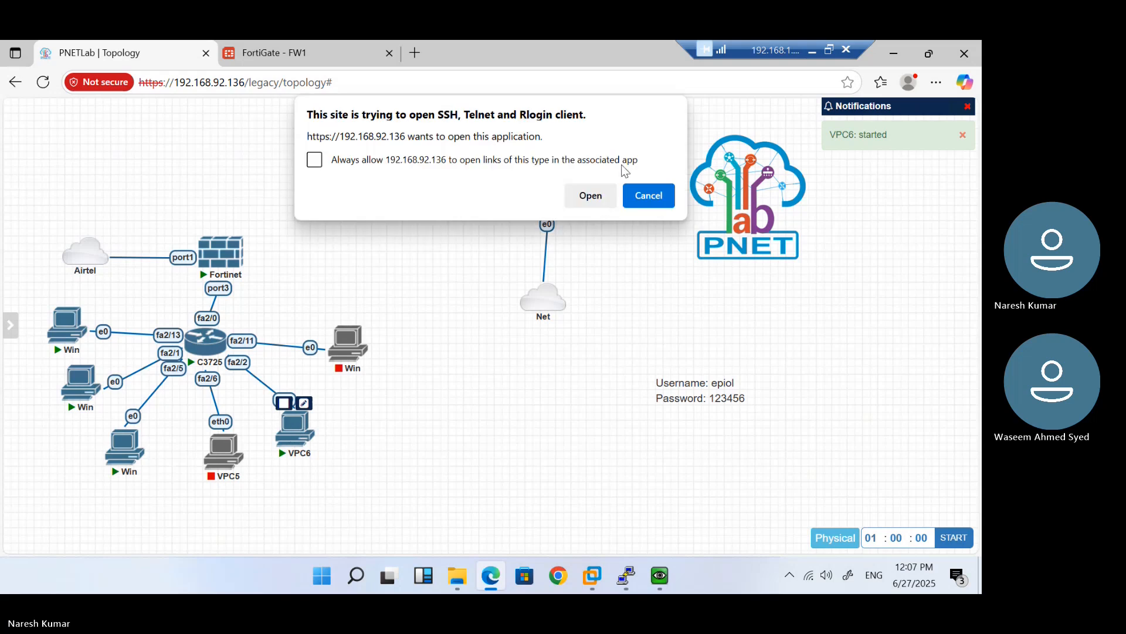
left_click(602, 195)
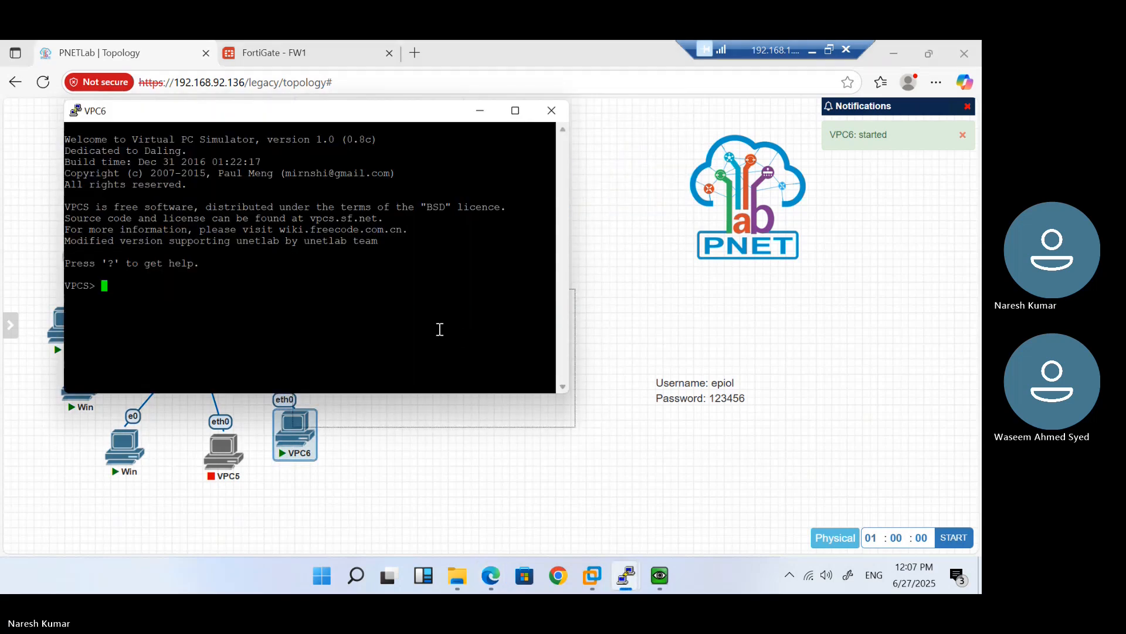
Request a DHCP address on VPC6 with 'ip dhcp'
type("ip dhcp")
key("Return")
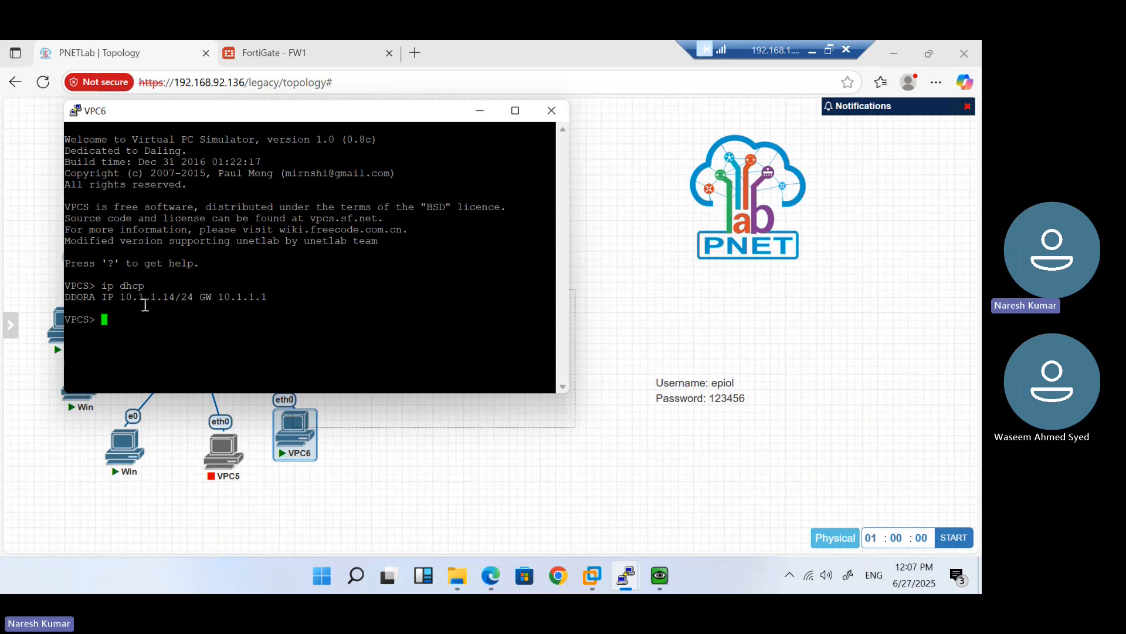
left_click_drag(575, 289, 431, 477)
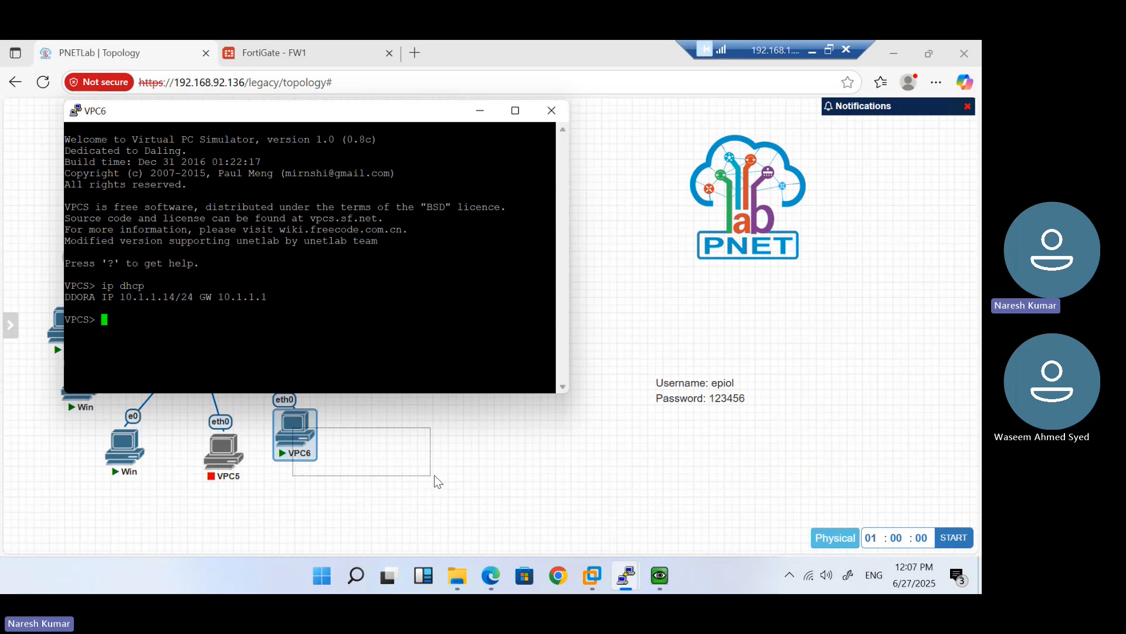
left_click(476, 464)
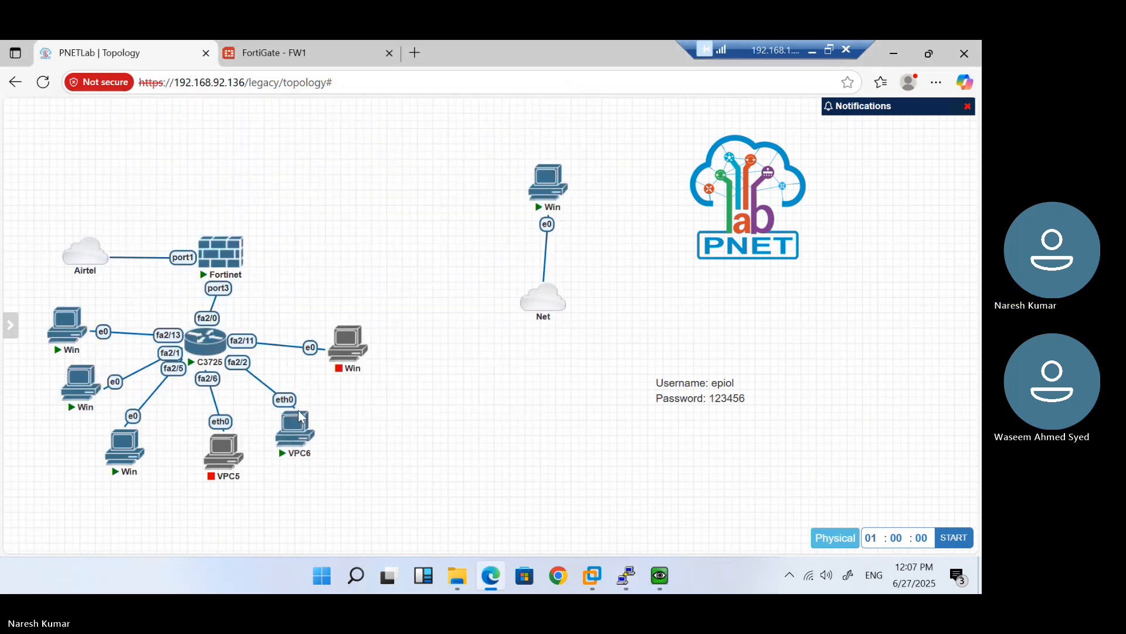
Confirm VPC6 got 10.1.1.14/24, then go back to the FortiGate IP Pools page
mouse_move(625, 575)
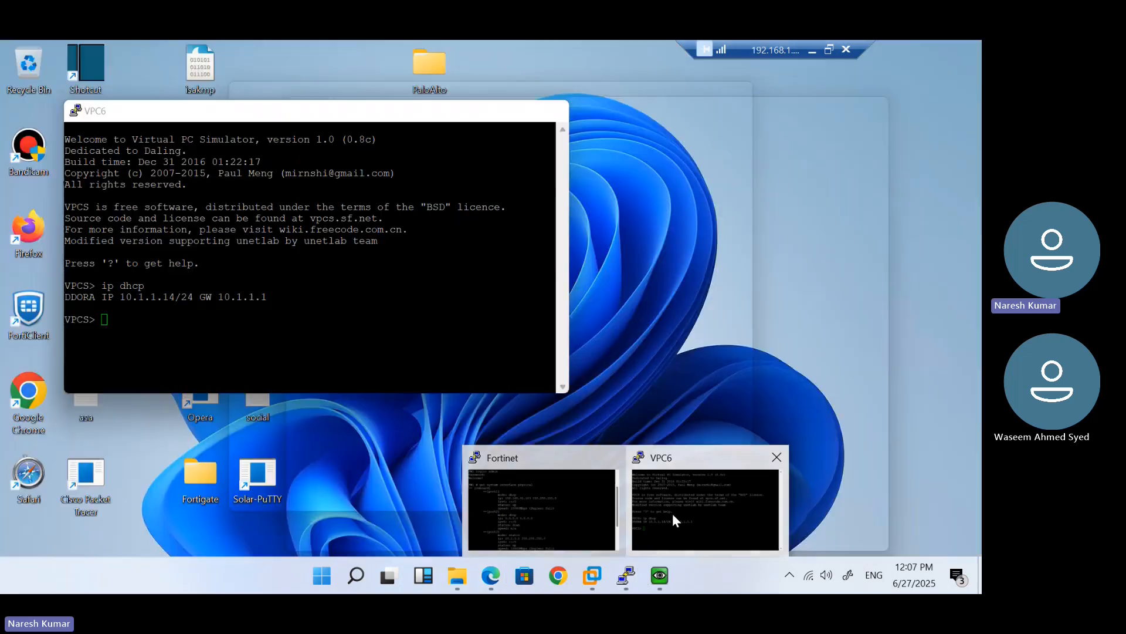
left_click(673, 513)
double_click(156, 297)
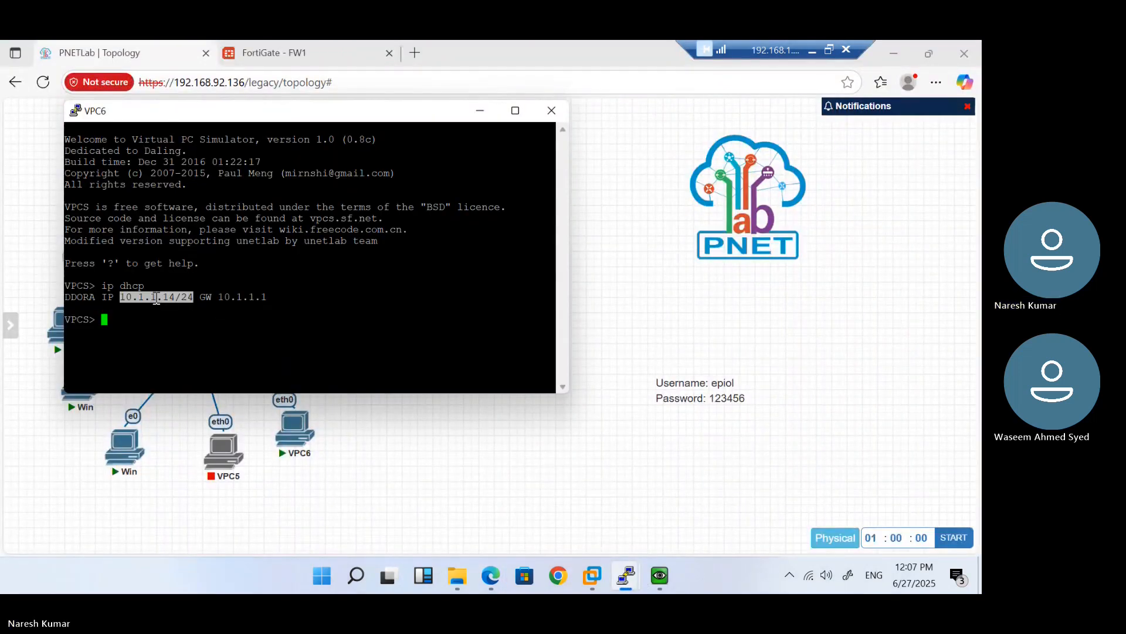
left_click(347, 503)
mouse_move(224, 257)
left_click(273, 54)
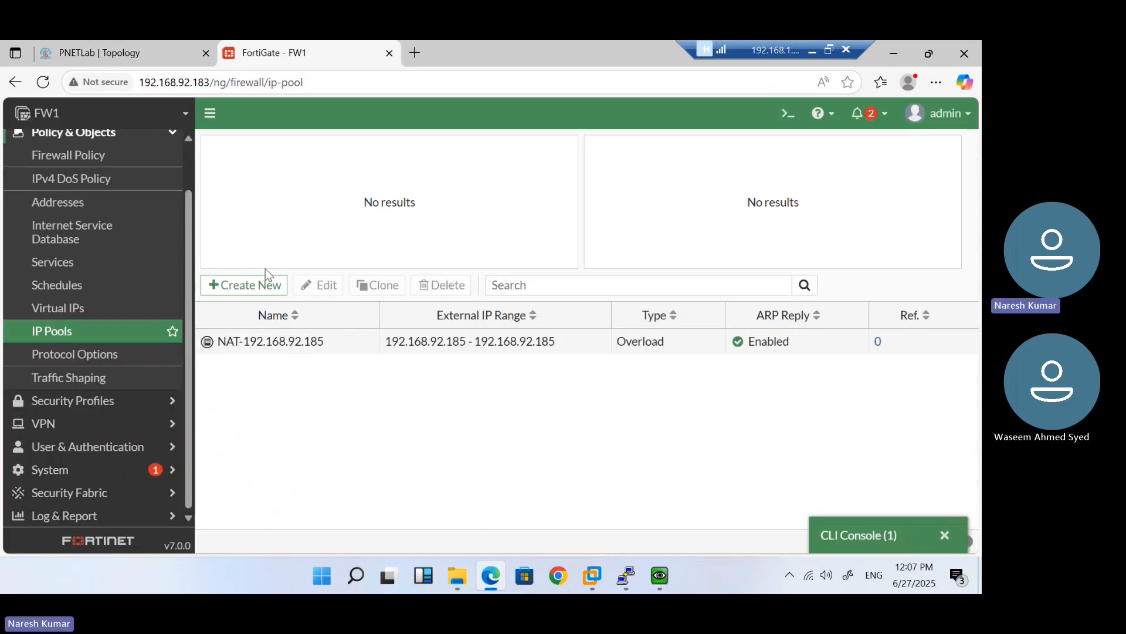
Create a new firewall policy userA from Lan-Zone to Airtel (port1)
left_click(110, 155)
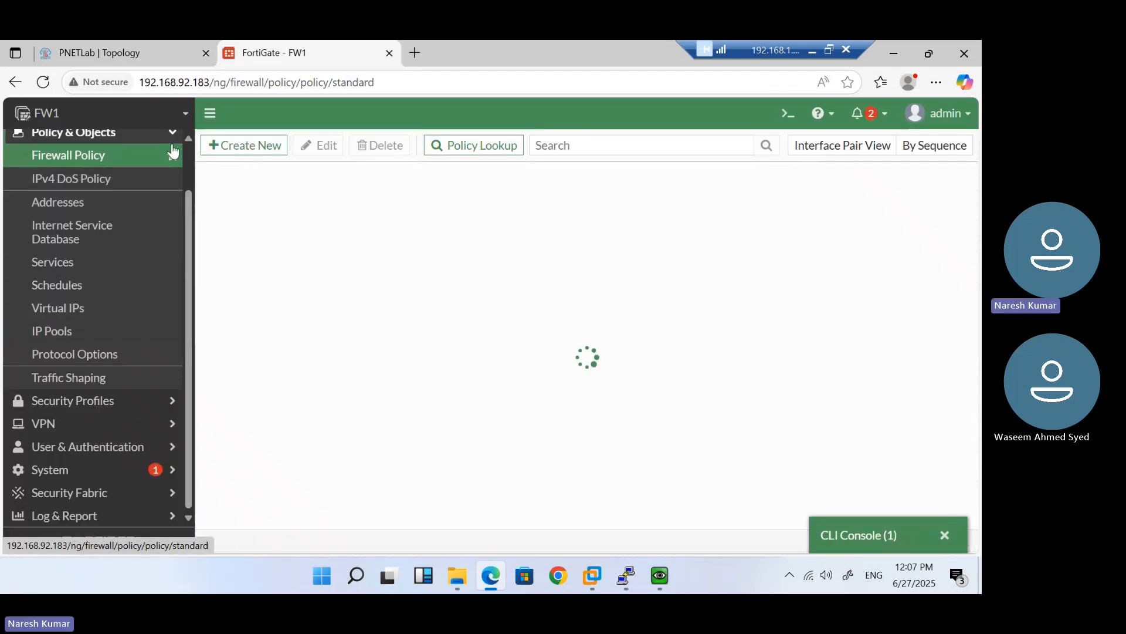
left_click(252, 146)
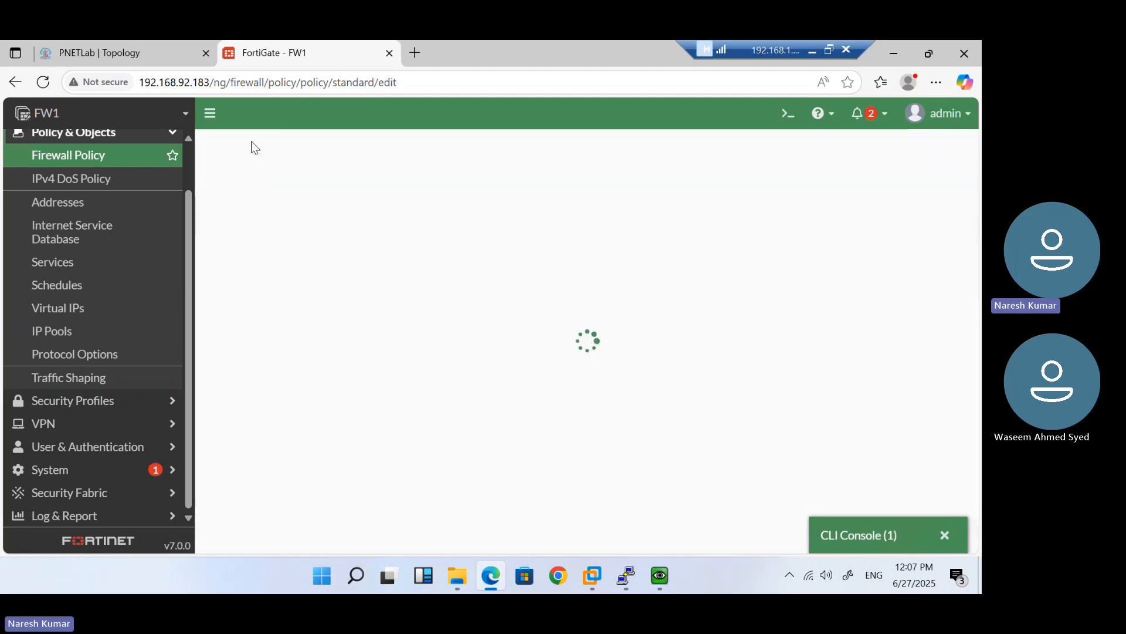
left_click(383, 186)
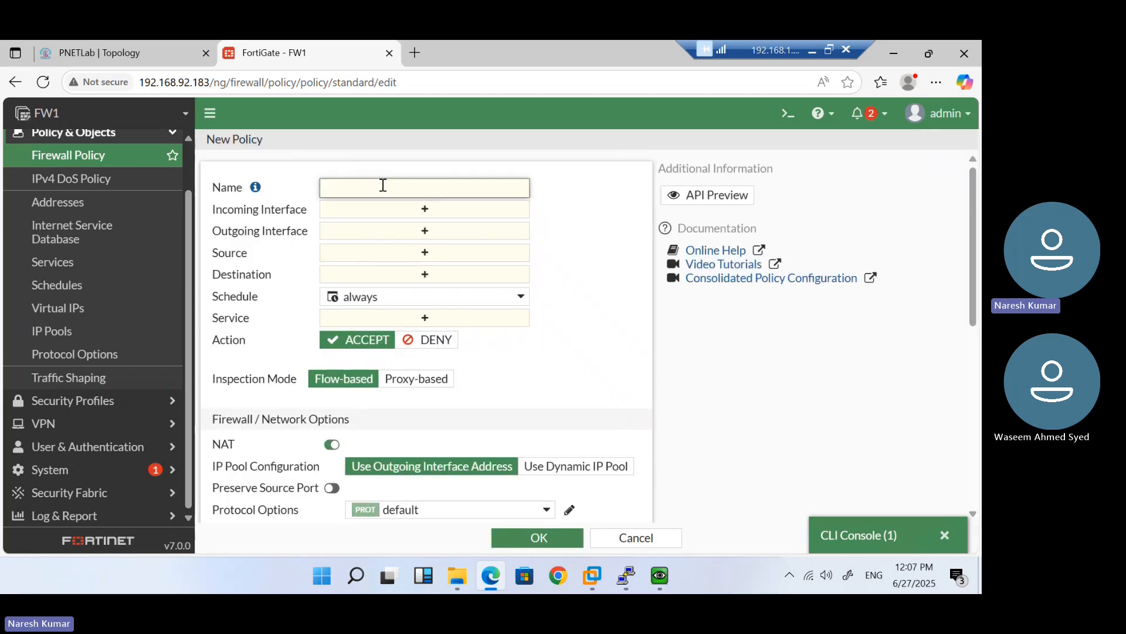
type("userA")
left_click(381, 218)
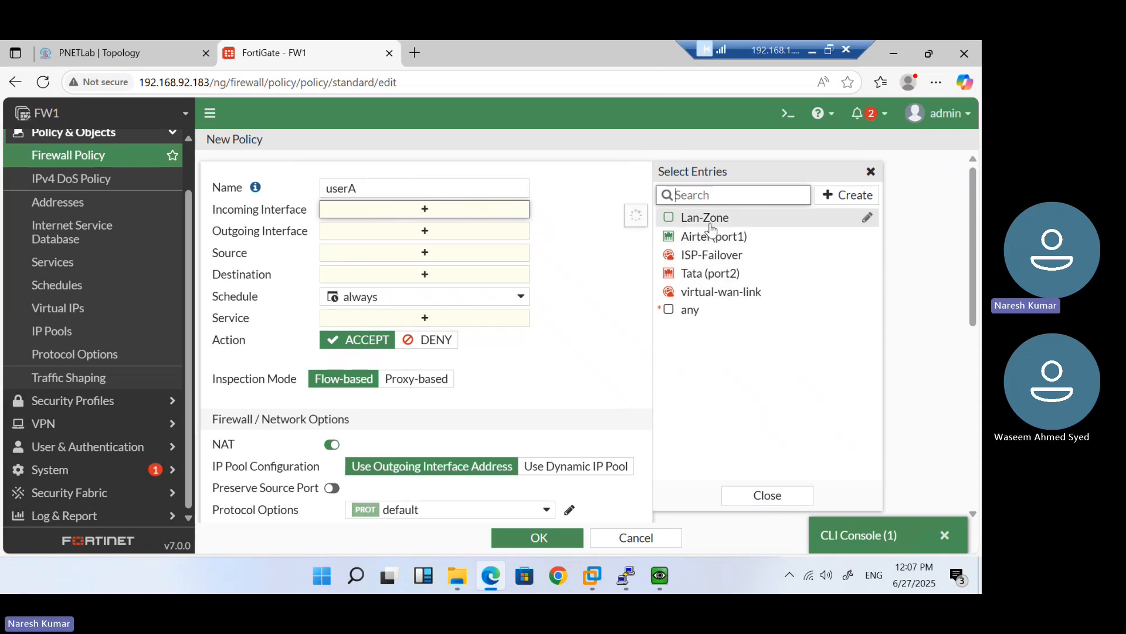
left_click(704, 220)
left_click(455, 251)
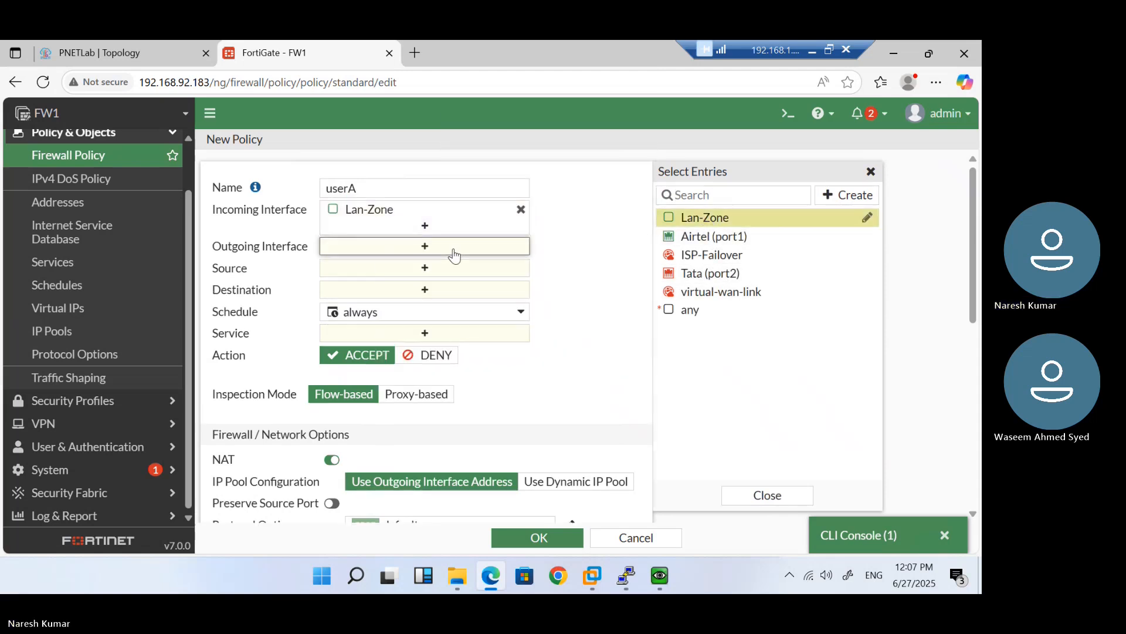
left_click(733, 237)
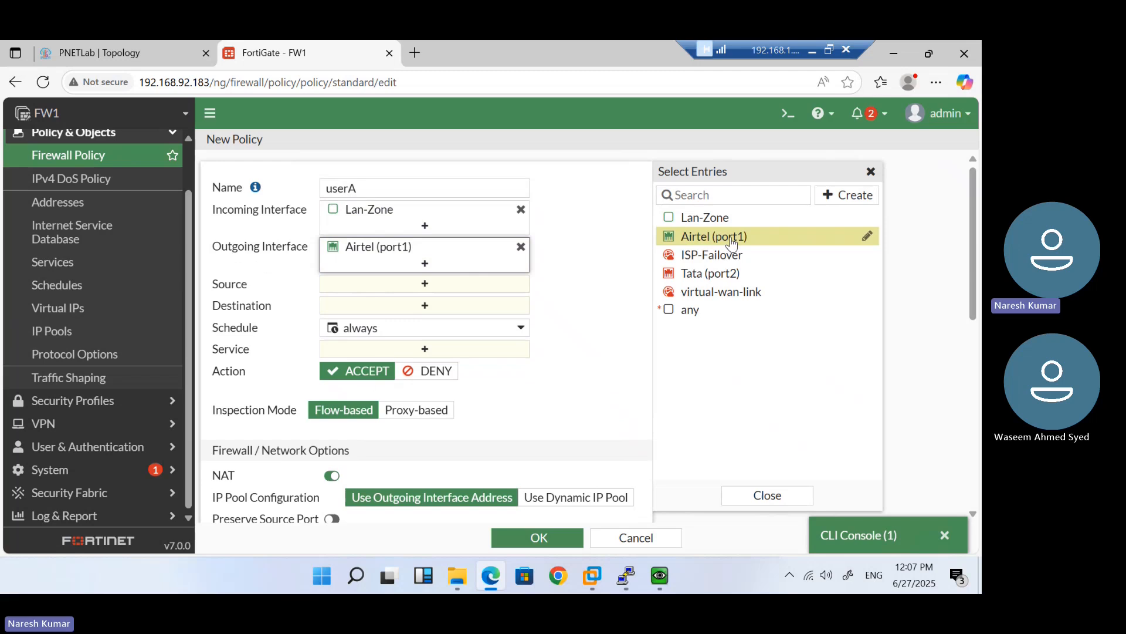
Start creating a new address object for the policy's source
left_click(449, 285)
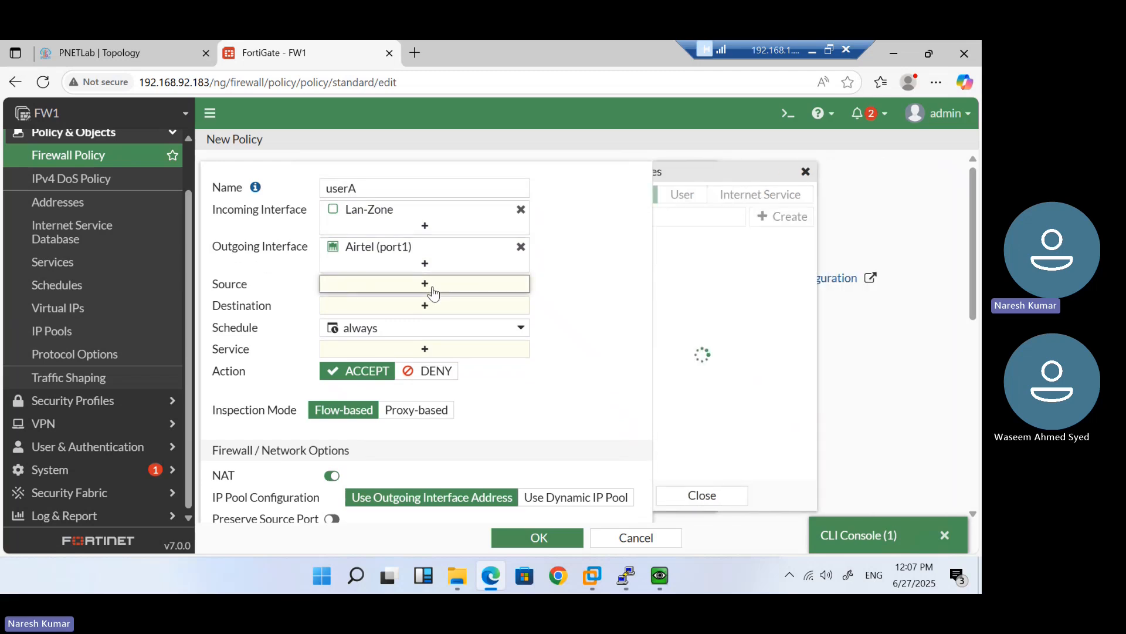
left_click(847, 216)
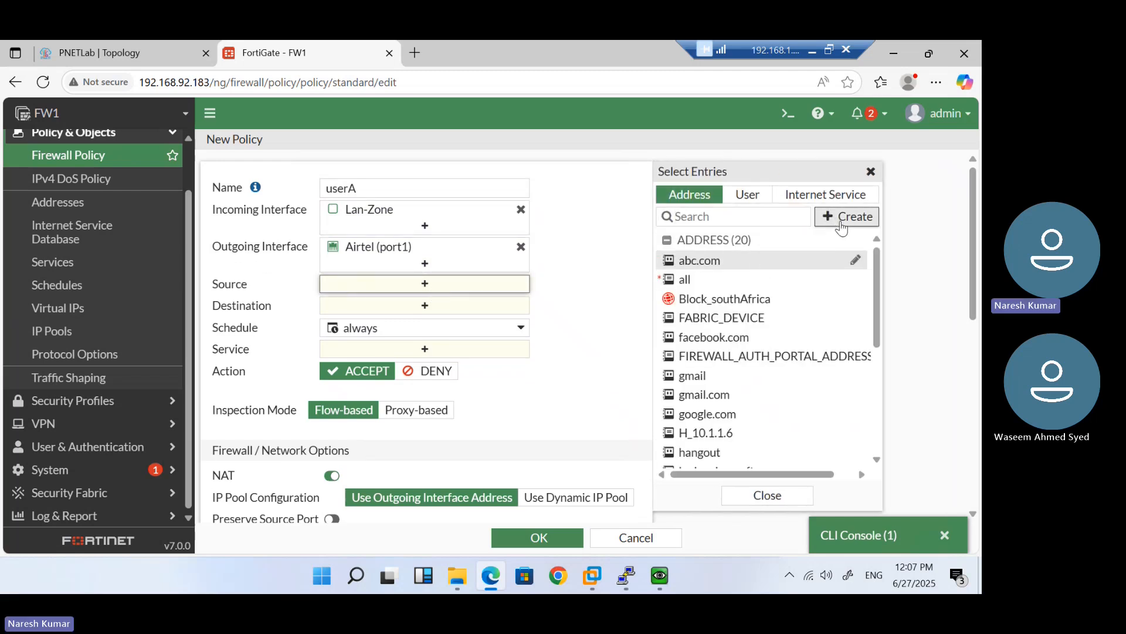
left_click(698, 267)
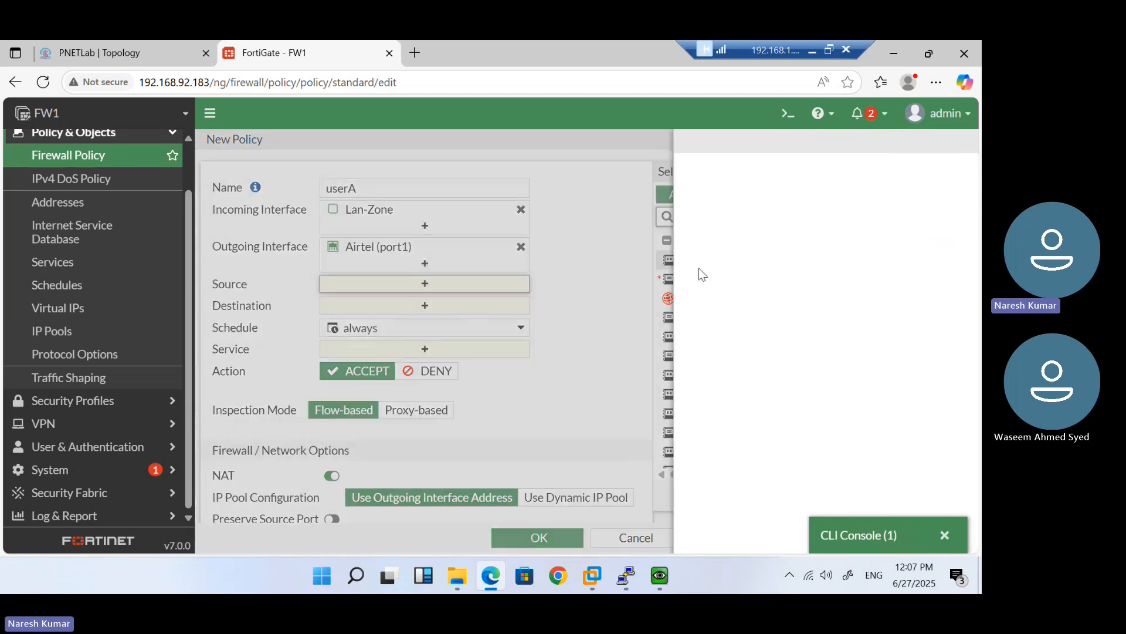
Name the address H_10.1.1.14 and fill IP/Netmask with 10.1.1.14/24
left_click(471, 182)
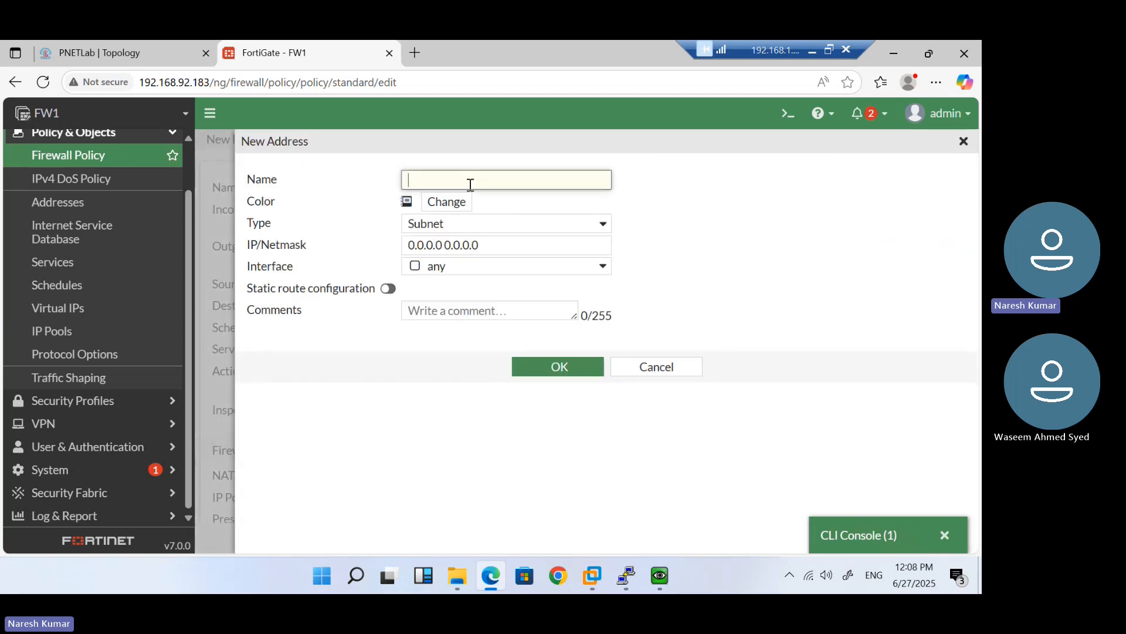
type("10.1.1.14/24")
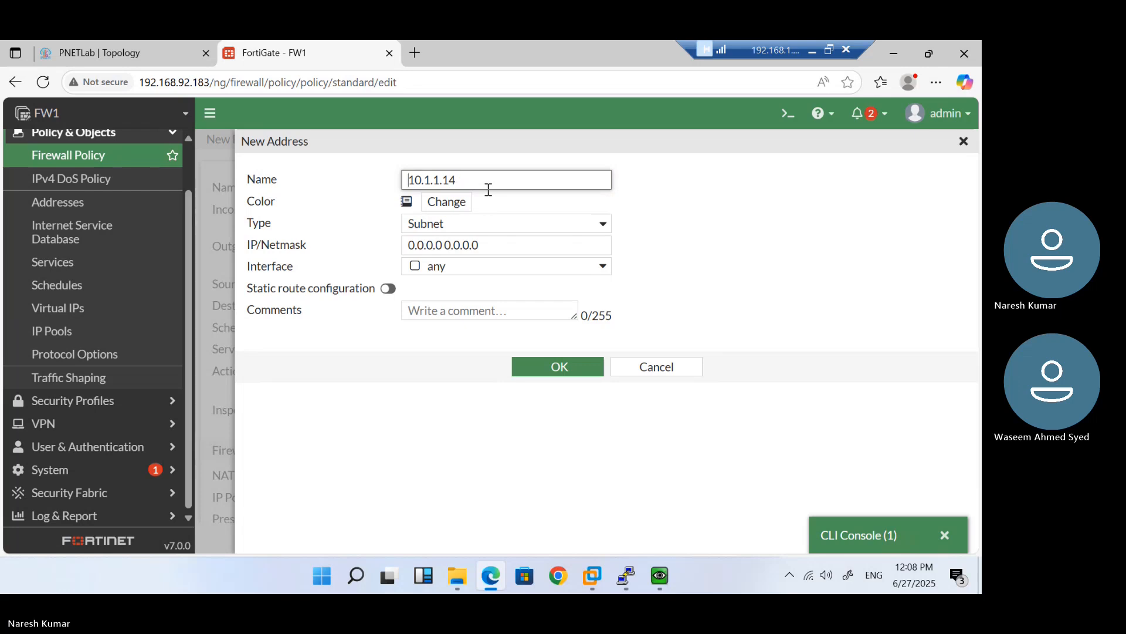
key("Home")
type("H_")
left_click_drag(496, 244, 360, 249)
type("10.1.1.14/24")
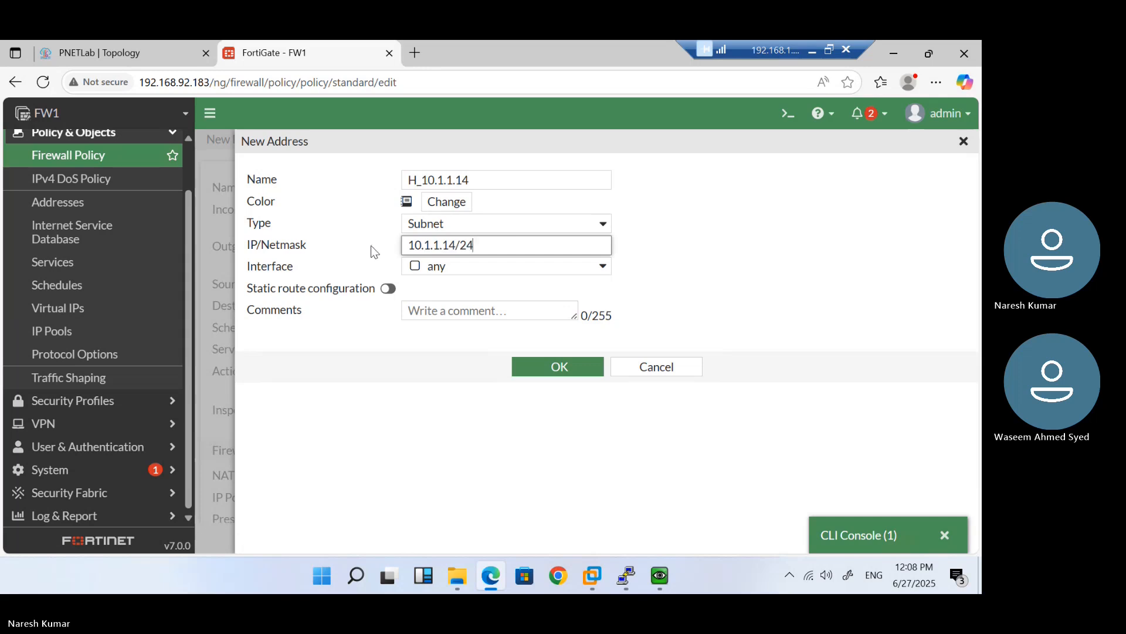
left_click(546, 367)
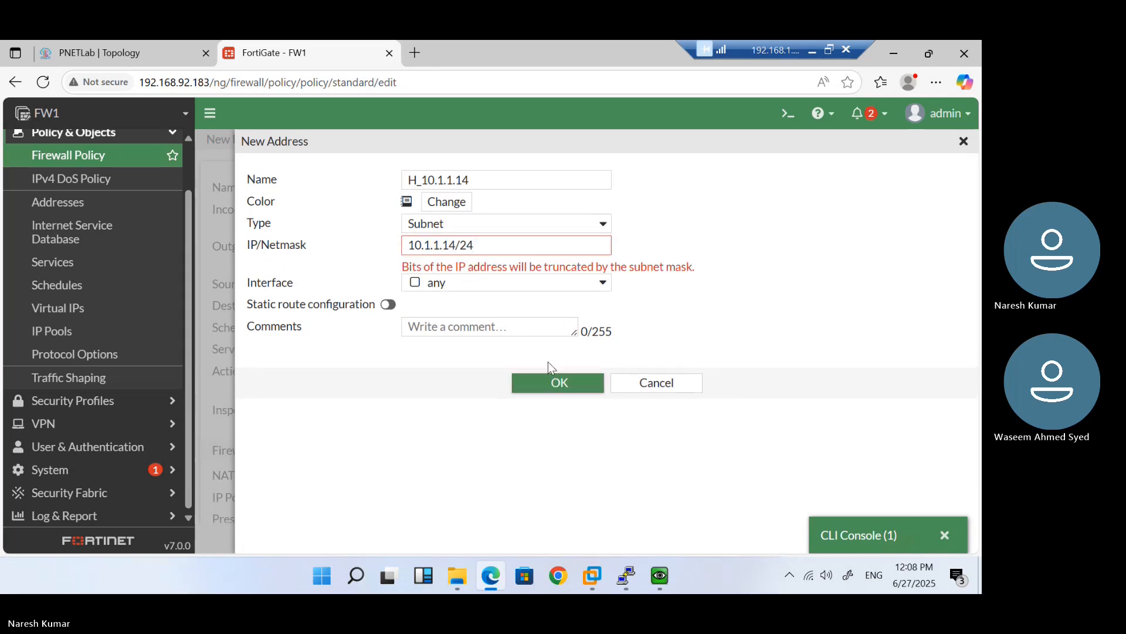
Change the mask to 10.1.1.14/32, keep type Subnet, and save the address
left_click_drag(478, 245, 405, 242)
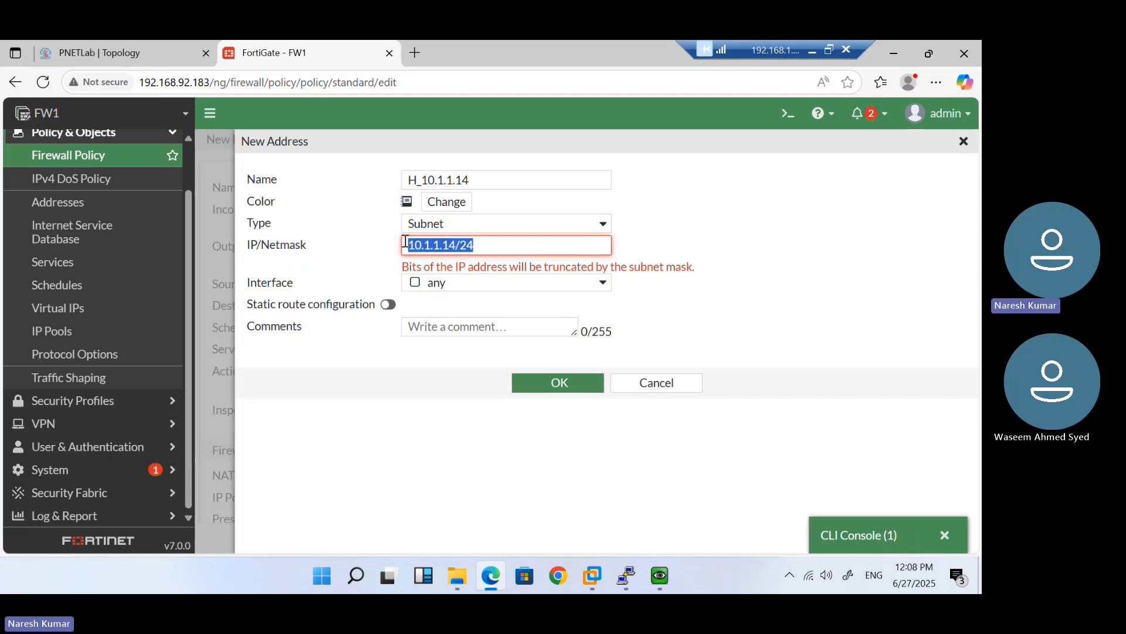
key("Right")
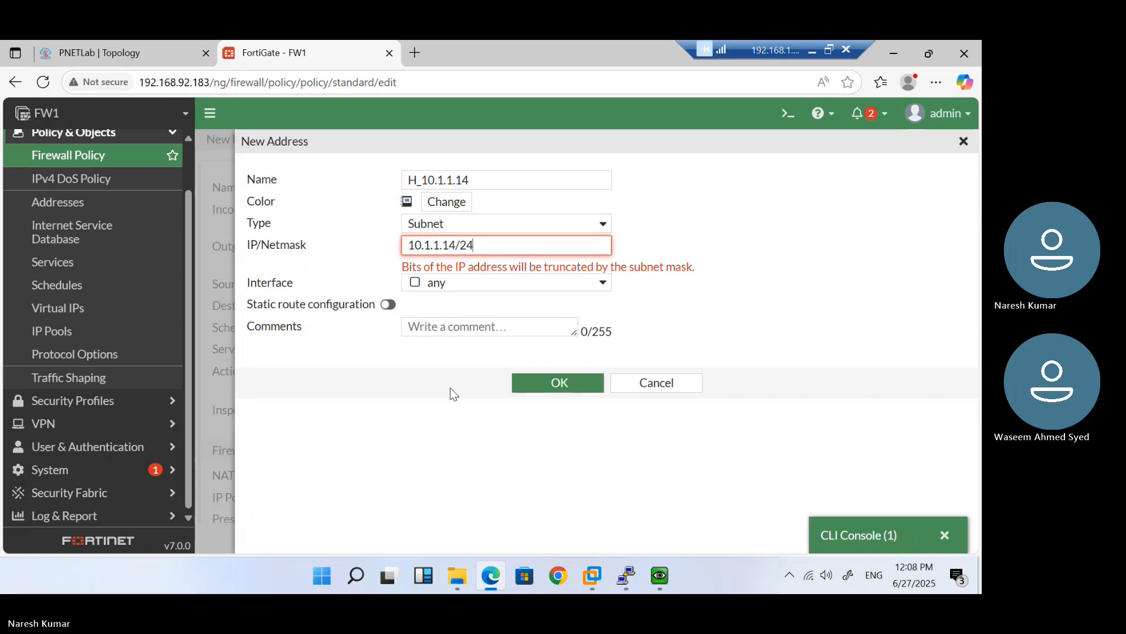
key("BackSpace")
key("BackSpace")
key("BackSpace")
left_click(470, 224)
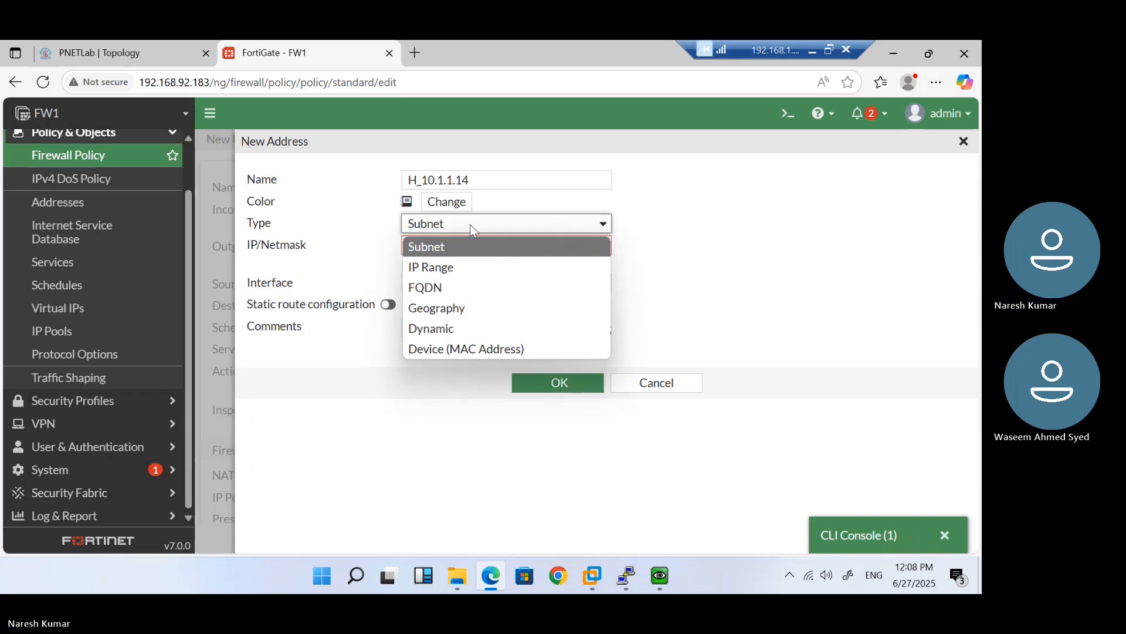
left_click(470, 224)
left_click(470, 246)
type("/32")
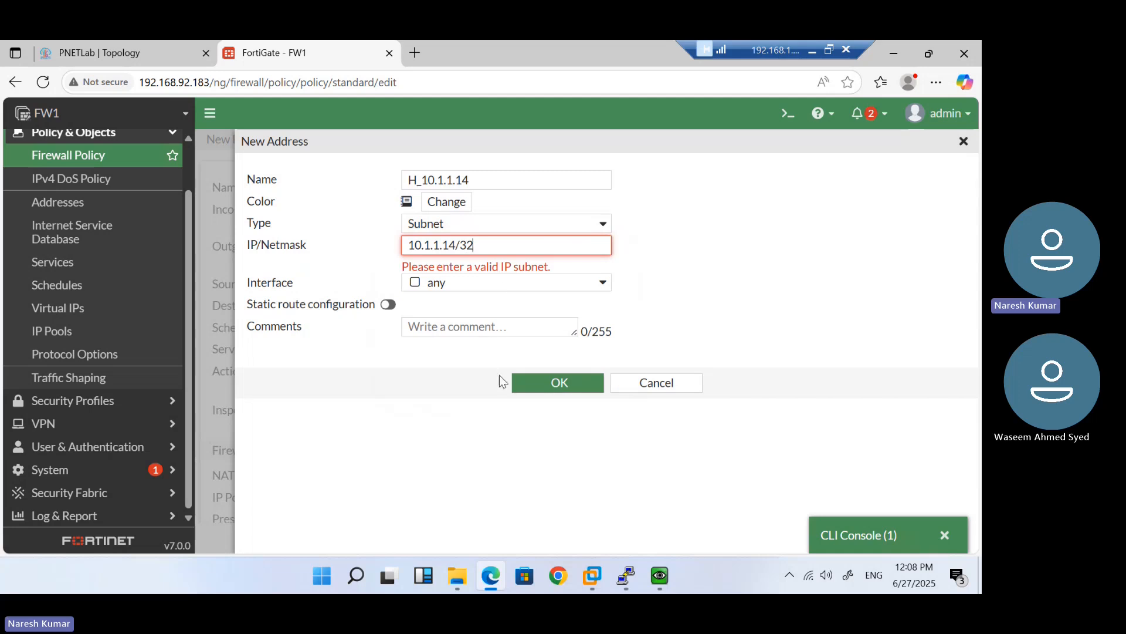
left_click(531, 384)
left_click(546, 368)
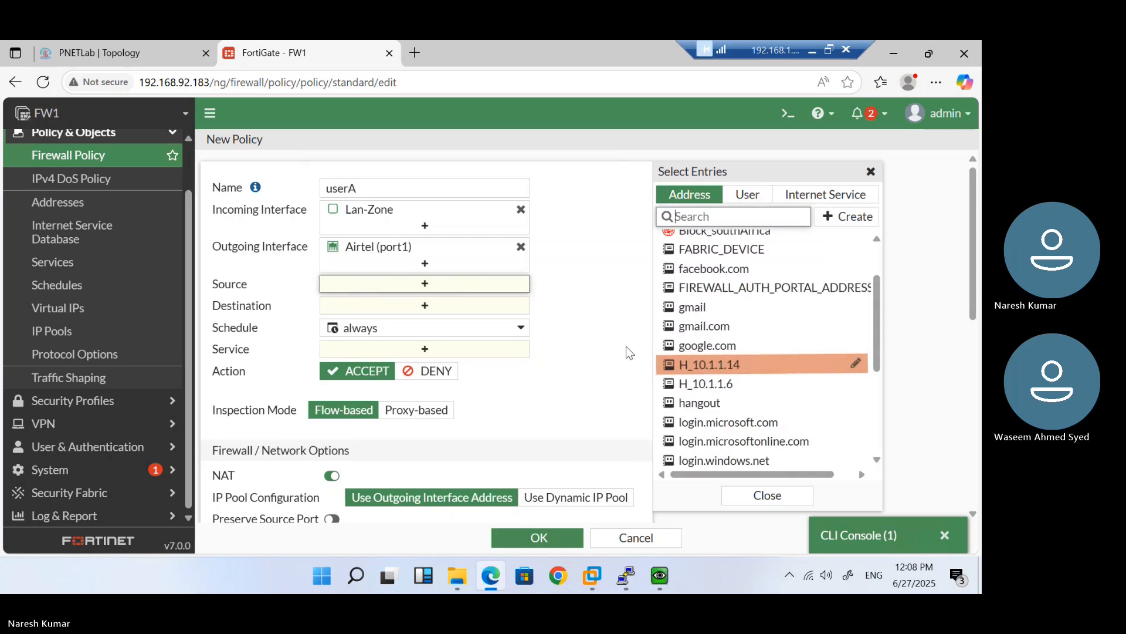
Set the policy source to H_10.1.1.14, destination all, and service ALL
left_click(677, 367)
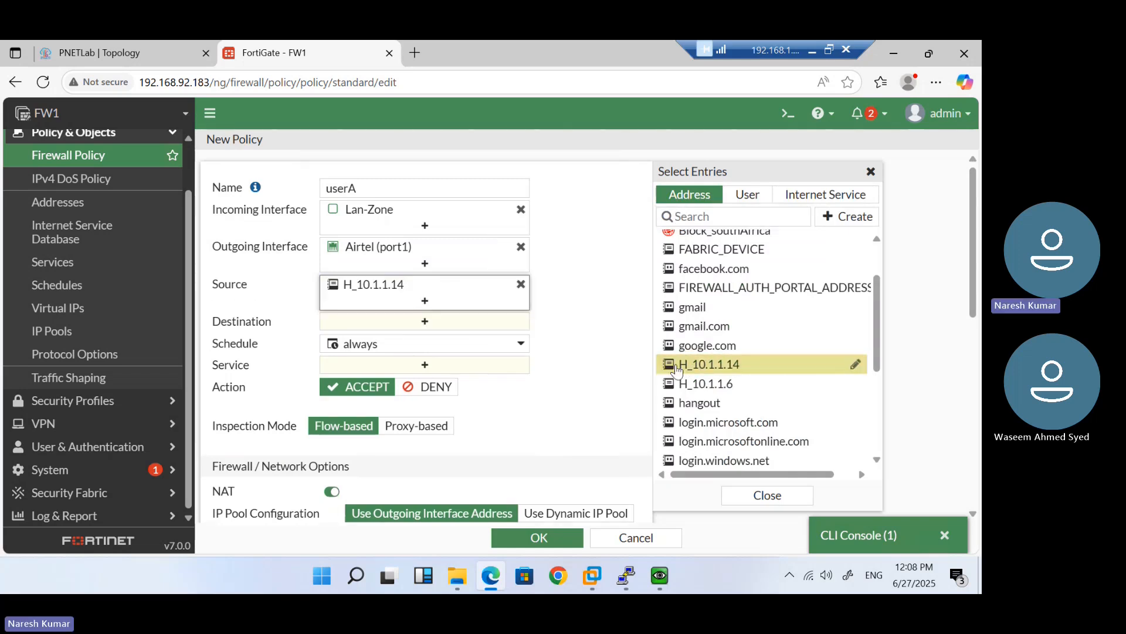
left_click(448, 325)
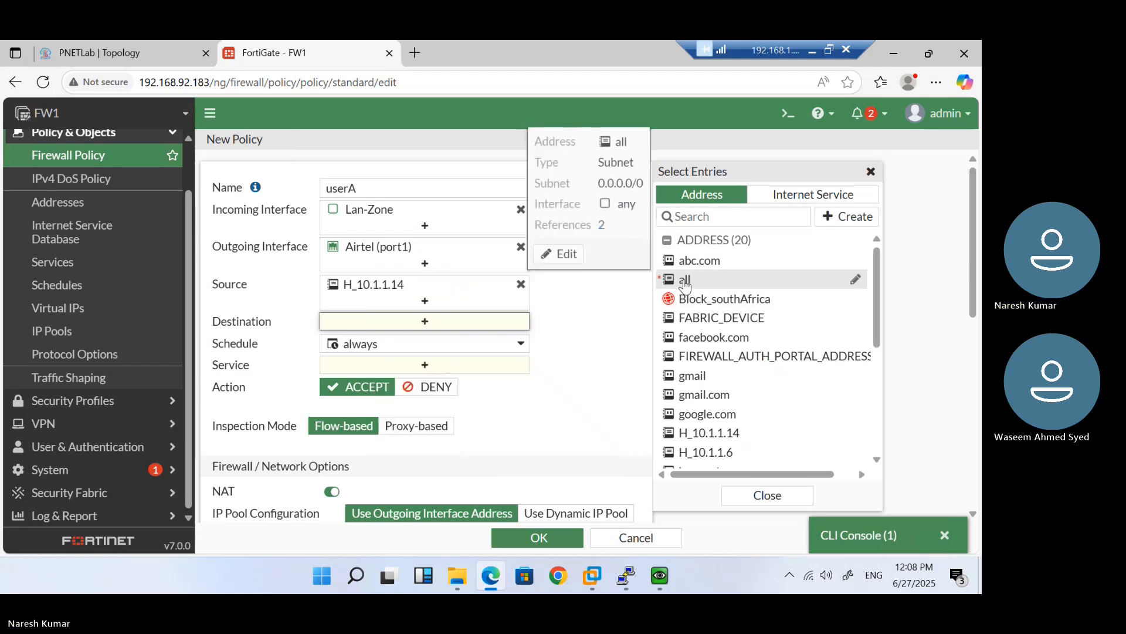
left_click(685, 282)
left_click(457, 382)
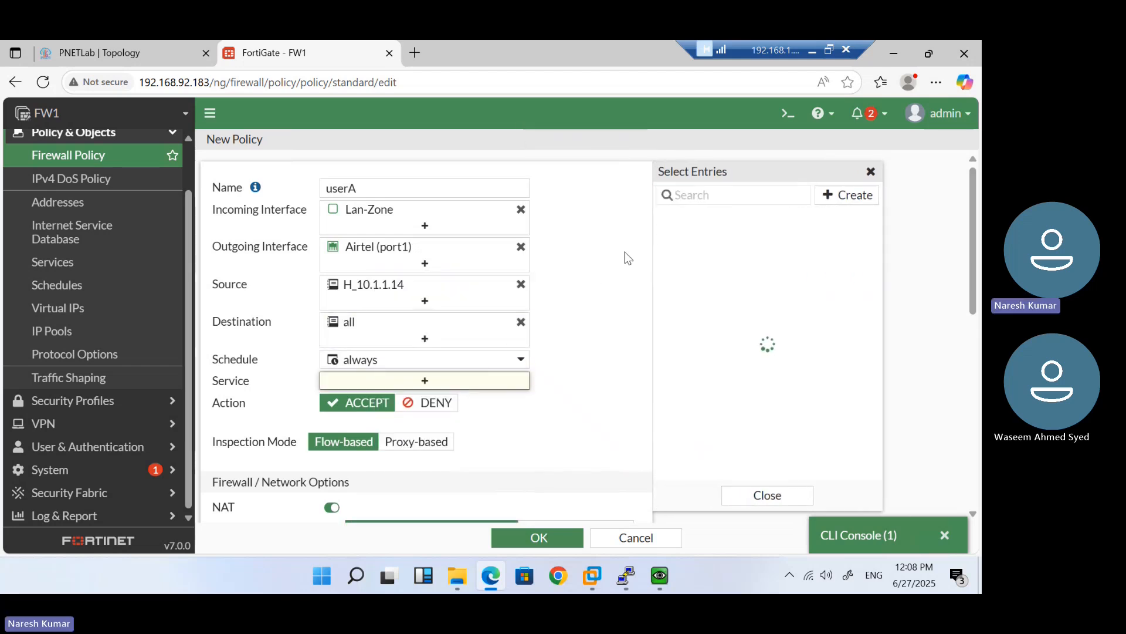
left_click(685, 256)
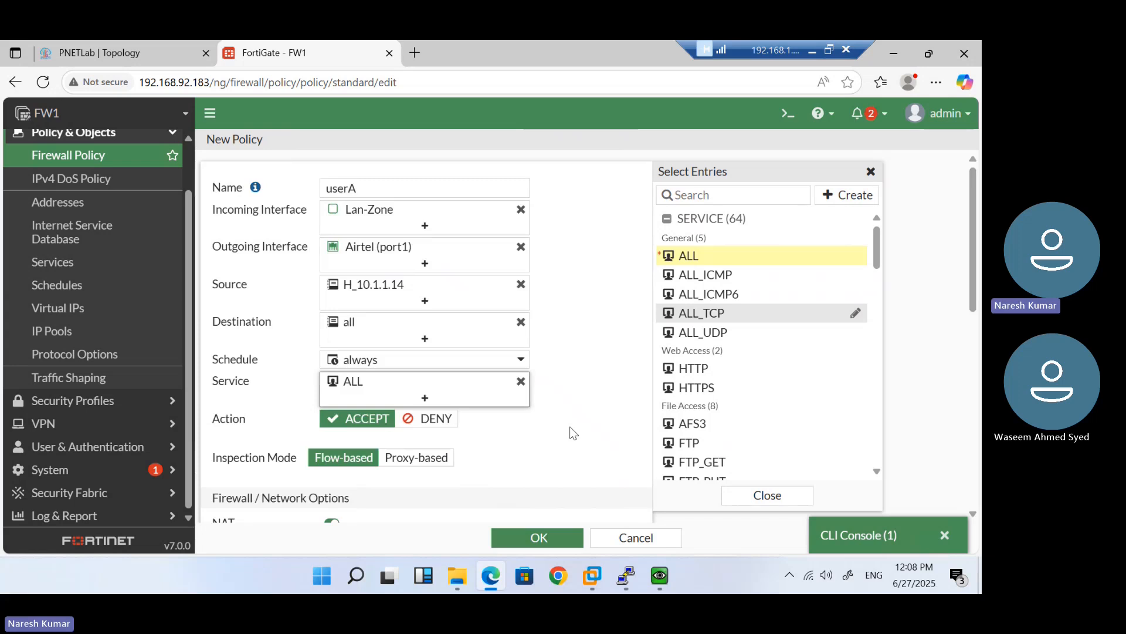
scroll(573, 433, "down", 5)
scroll(573, 433, "up", 1)
scroll(573, 433, "down", 1)
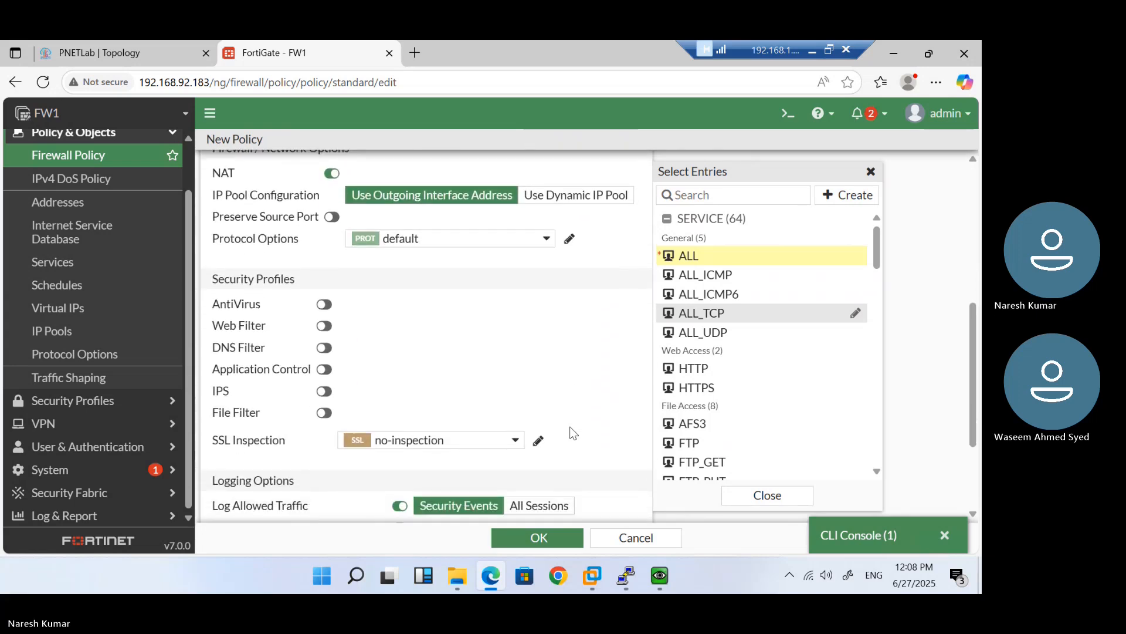
scroll(573, 433, "up", 2)
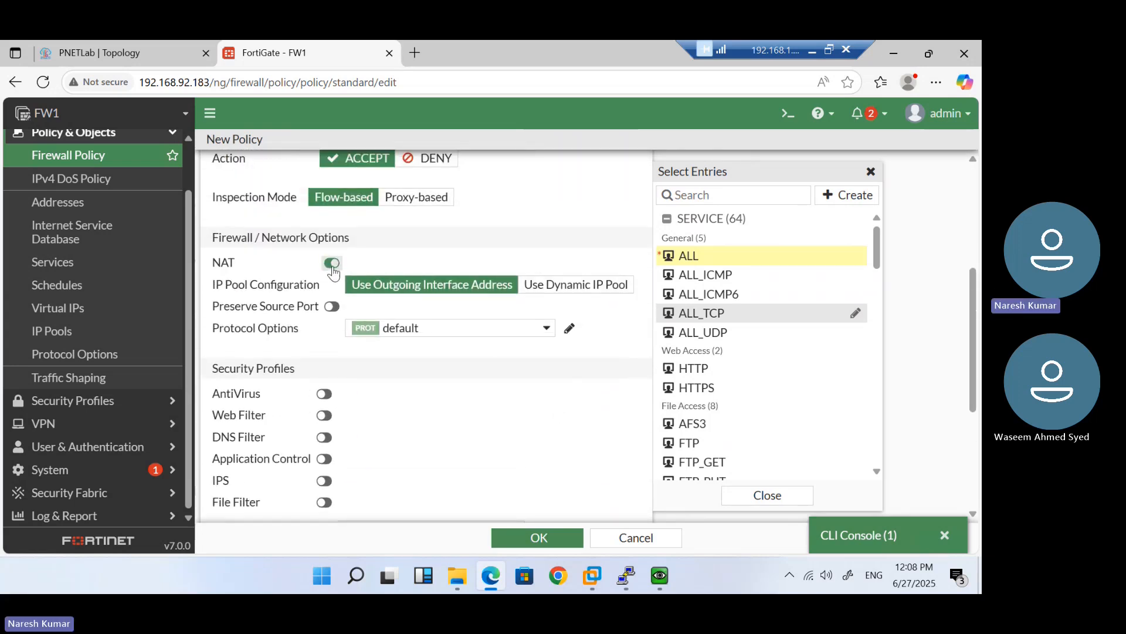
Use dynamic IP pool NAT-192.168.92.185, log all sessions, and save the policy
left_click(573, 286)
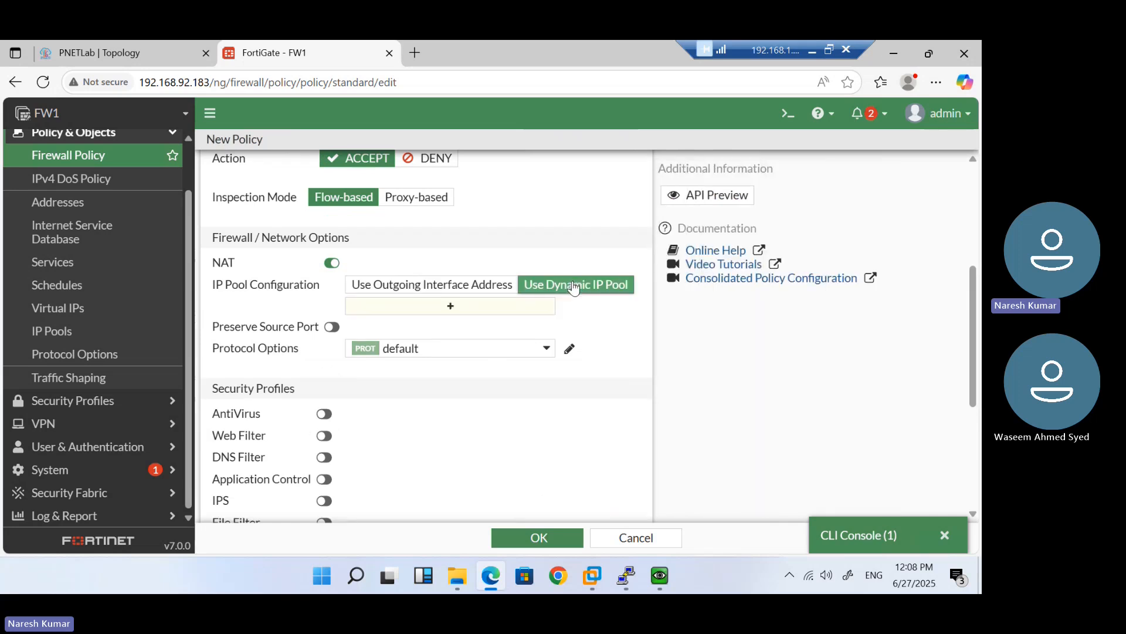
left_click(466, 310)
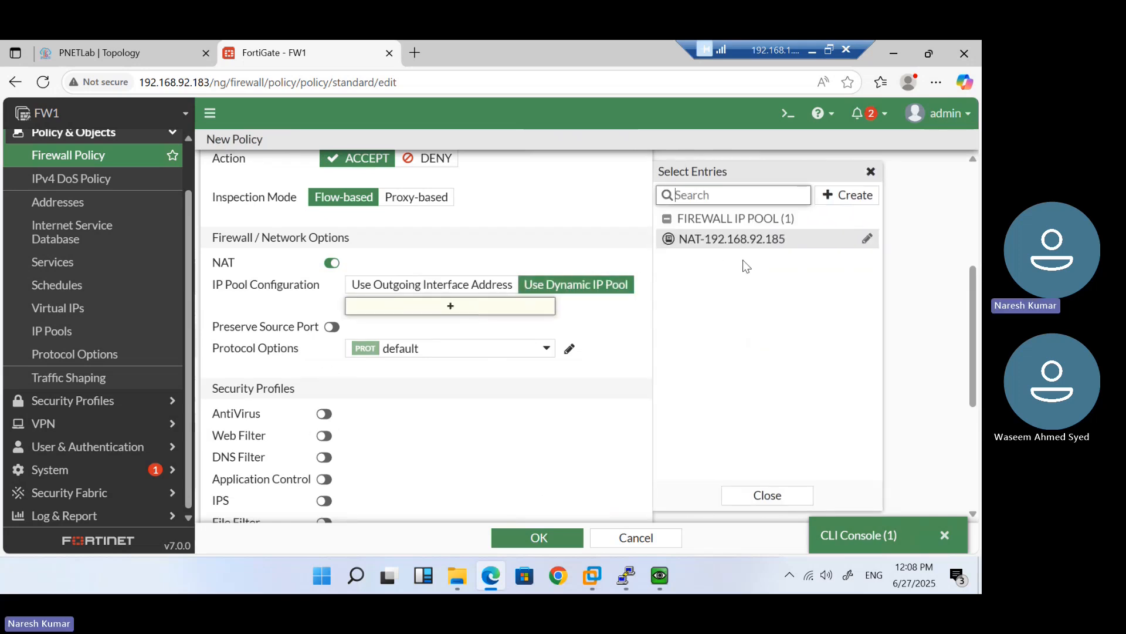
left_click(730, 245)
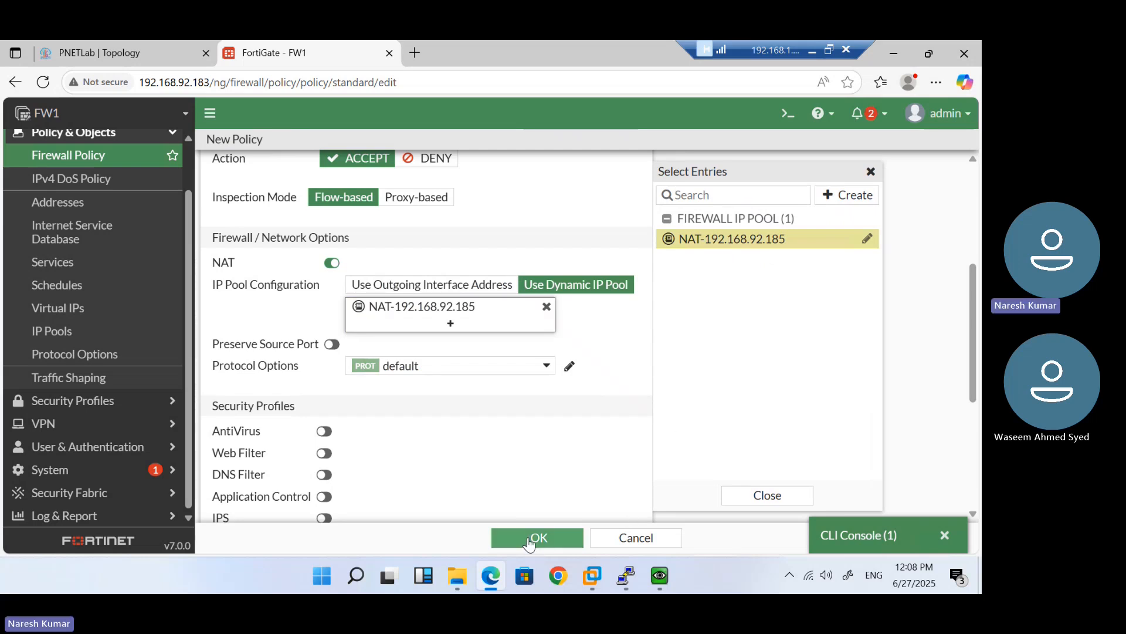
scroll(467, 462, "down", 3)
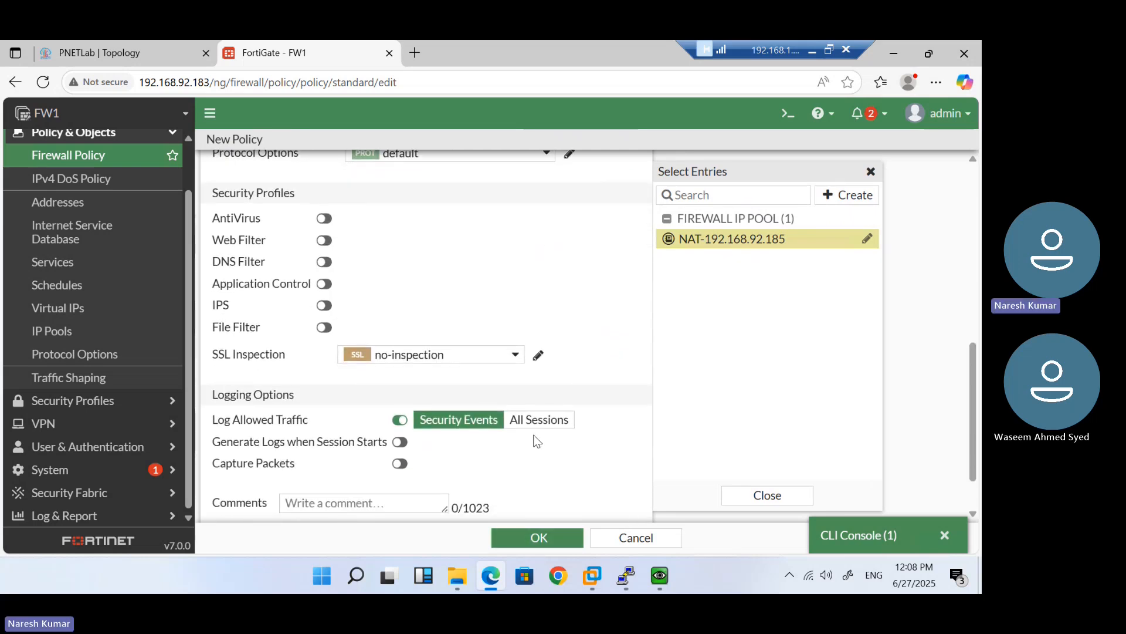
left_click(562, 420)
scroll(563, 420, "down", 1)
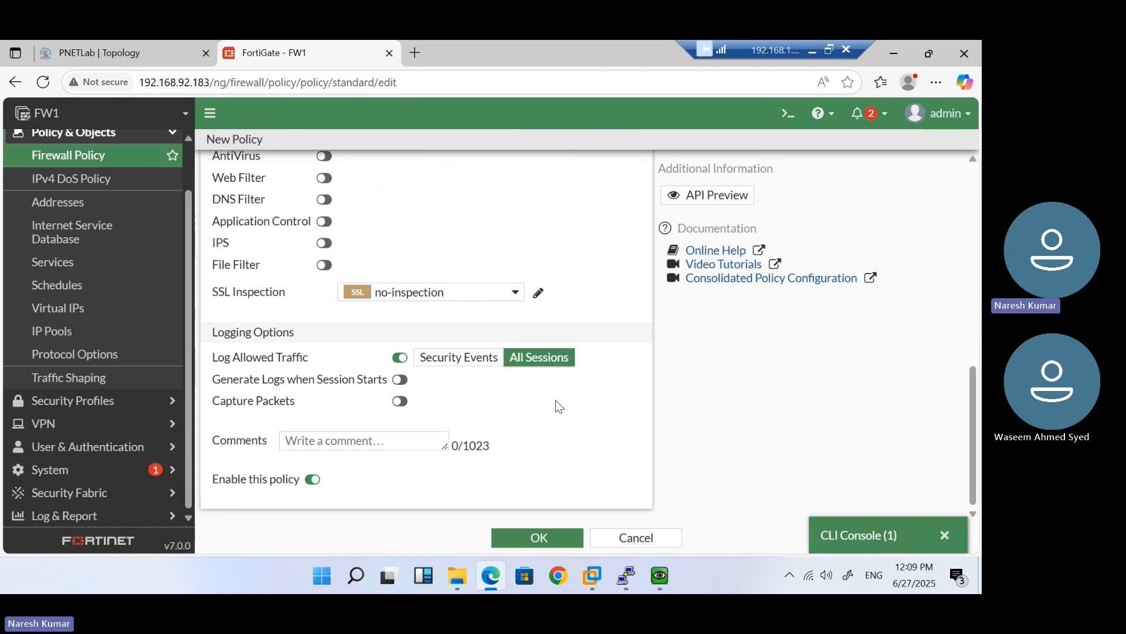
scroll(506, 440, "up", 5)
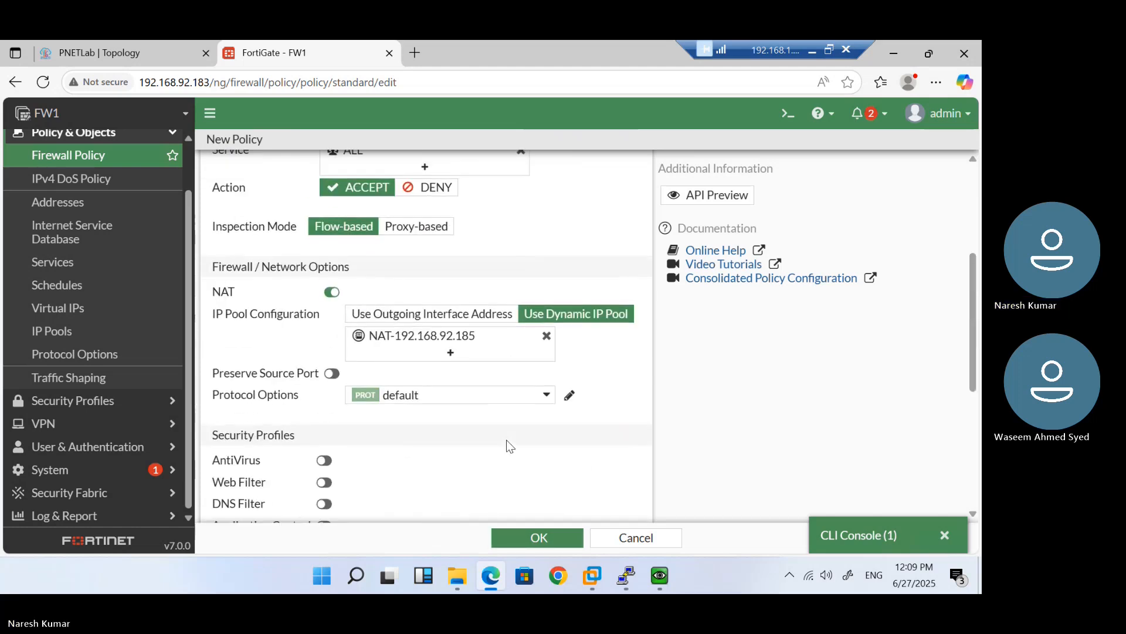
left_click(544, 530)
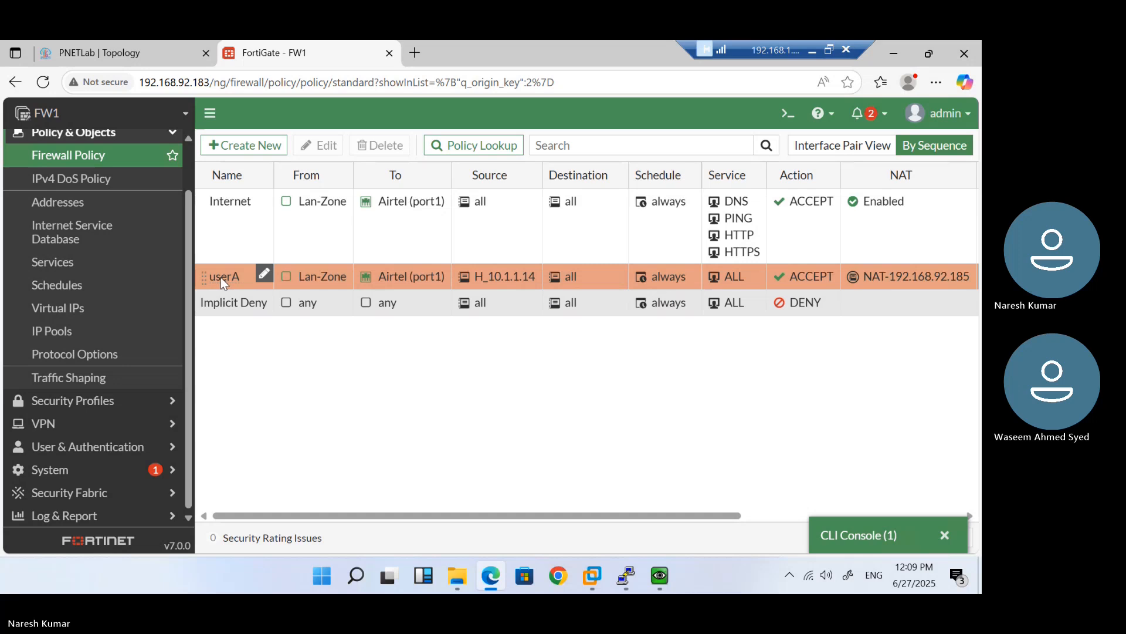
Move userA above the Internet policy and check its Source and NAT details
left_click_drag(219, 238, 220, 205)
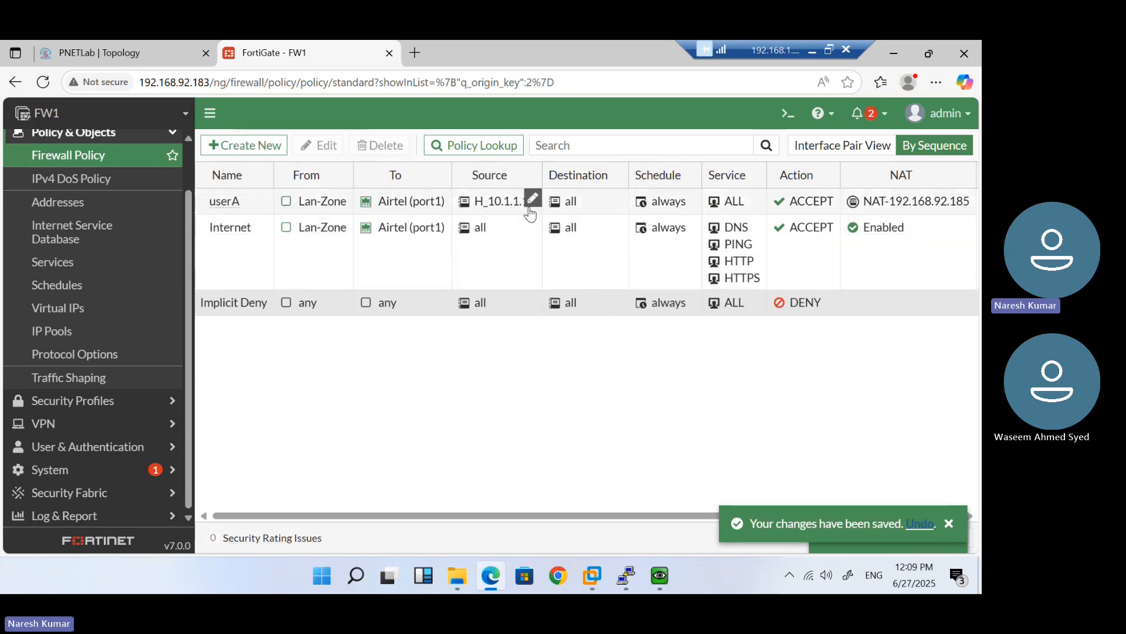
mouse_move(506, 206)
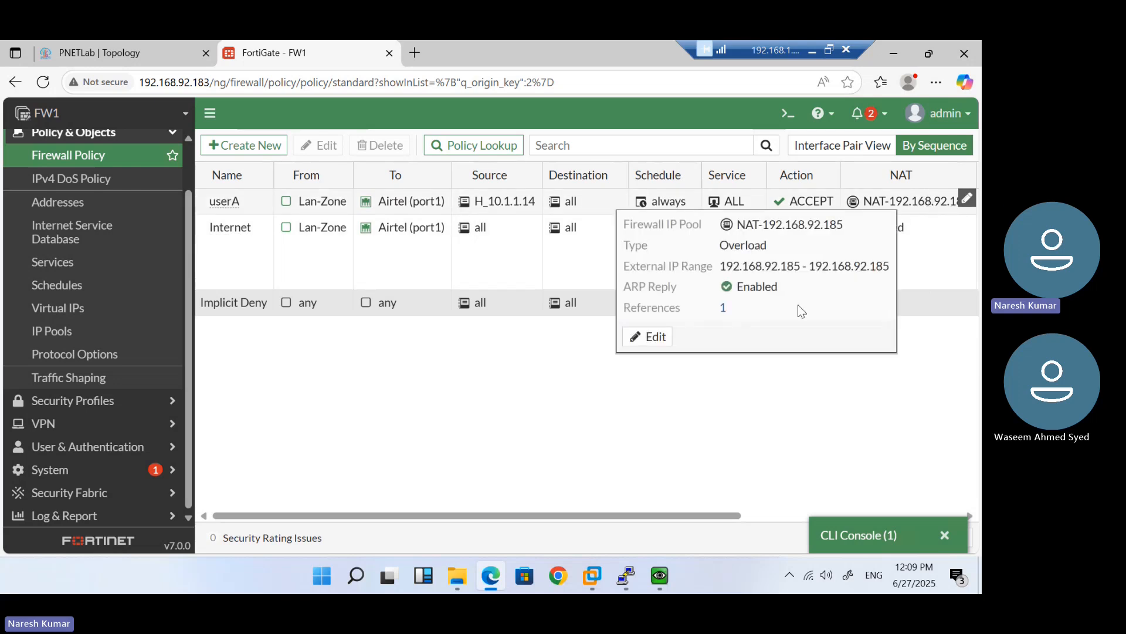
mouse_move(662, 574)
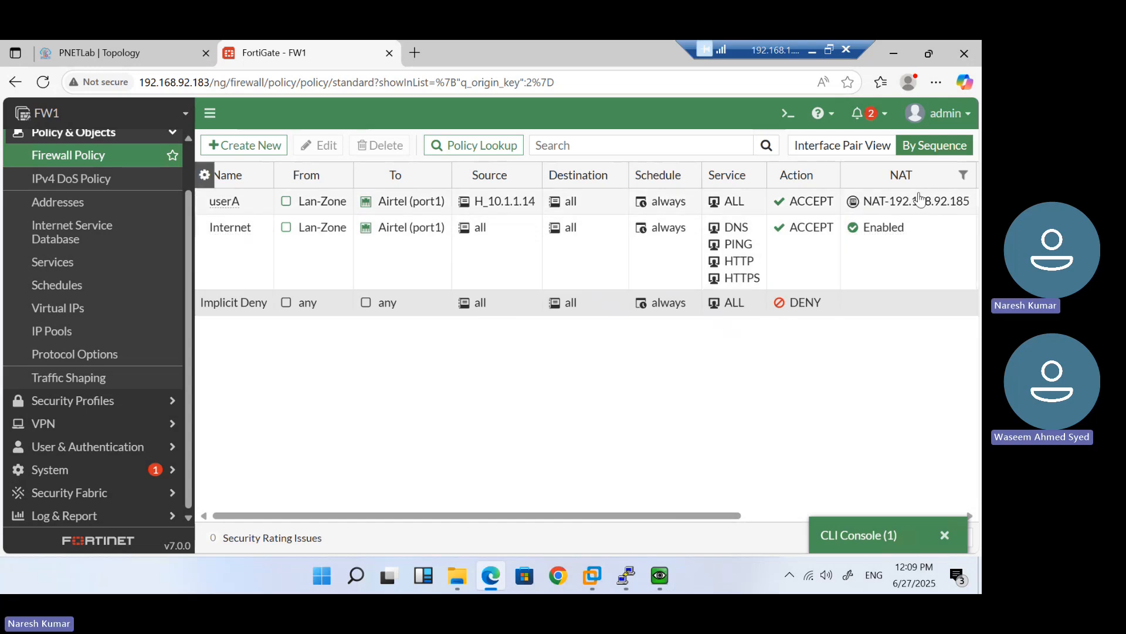
mouse_move(888, 203)
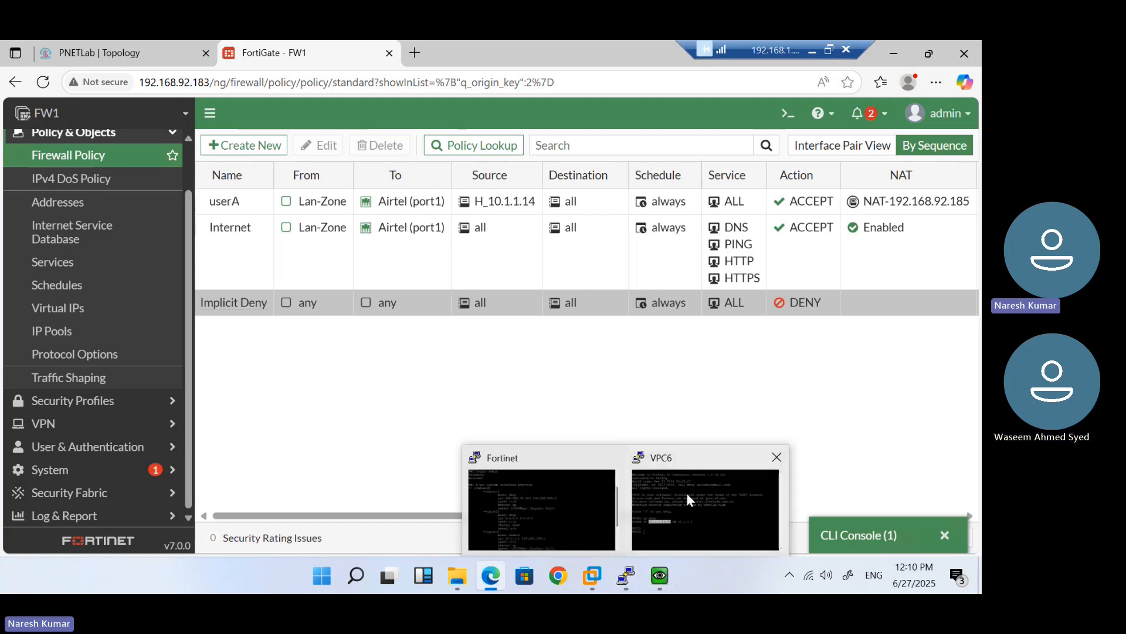
Ping 1.1.1.1 from the VPC6 console and watch the replies arrive
left_click(687, 494)
type("ping ")
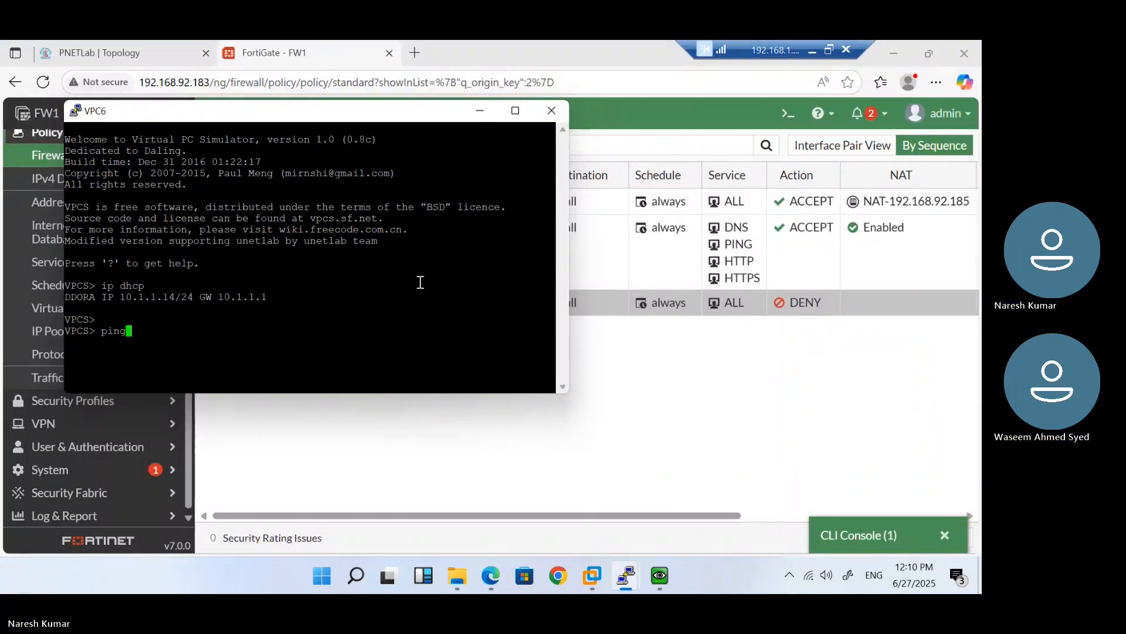
type("1.1.1.1")
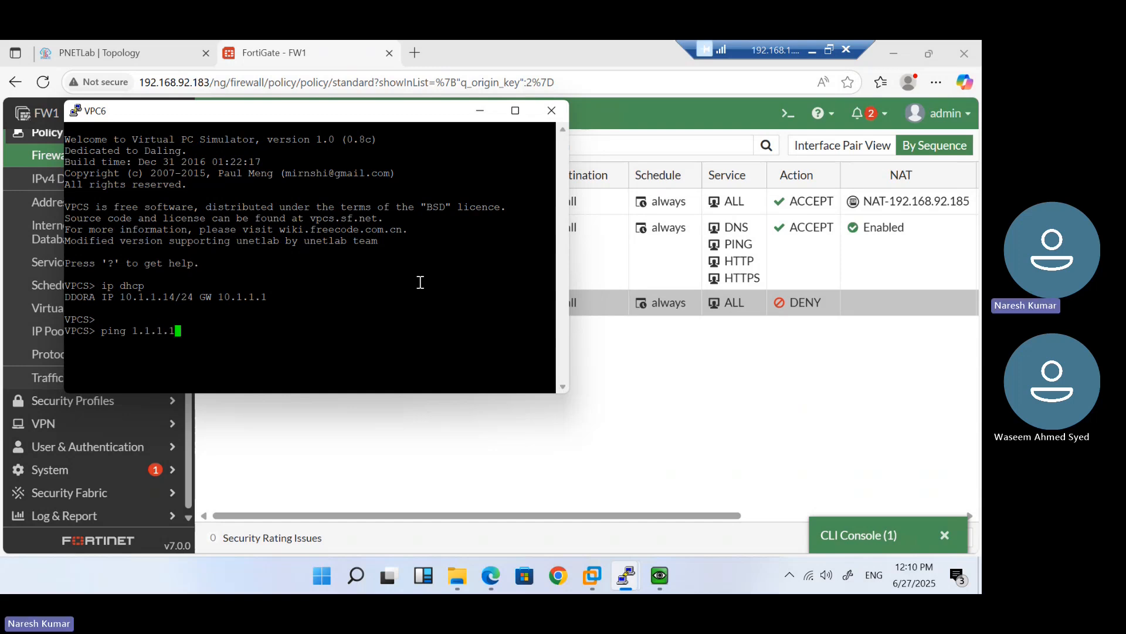
key("Return")
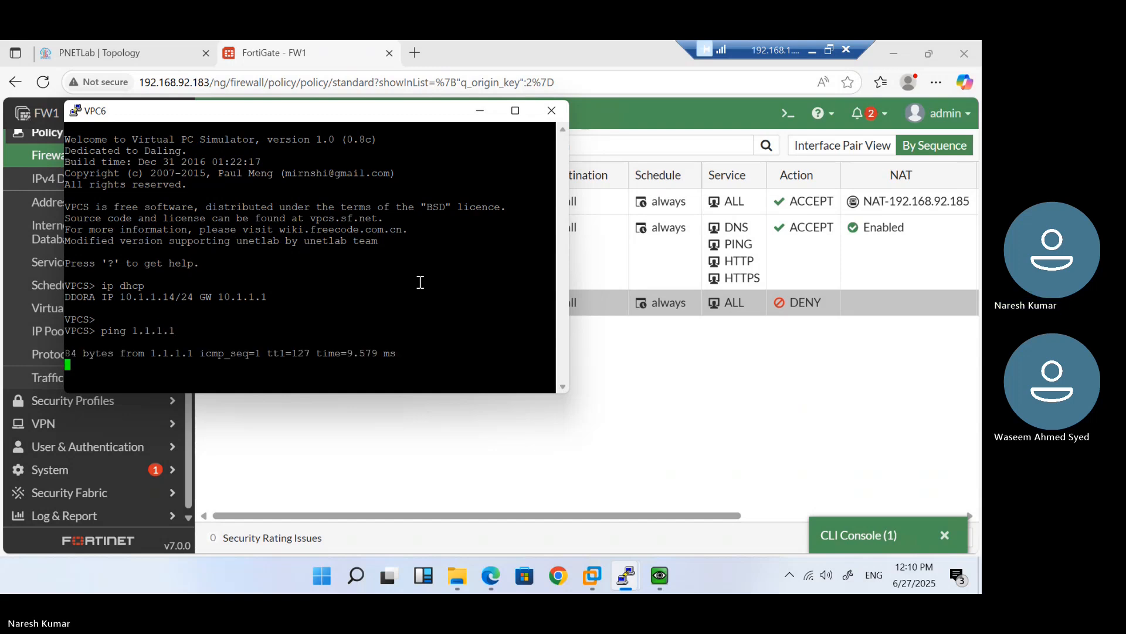
type("a")
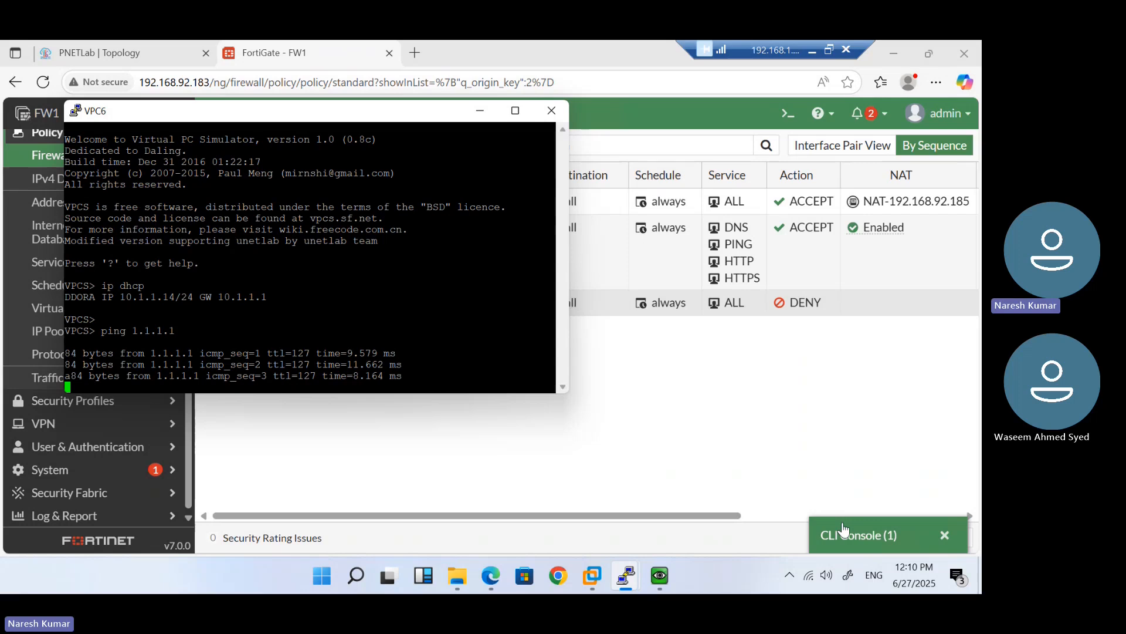
Run 'get system session list' in the full-size FortiGate CLI console
left_click(843, 535)
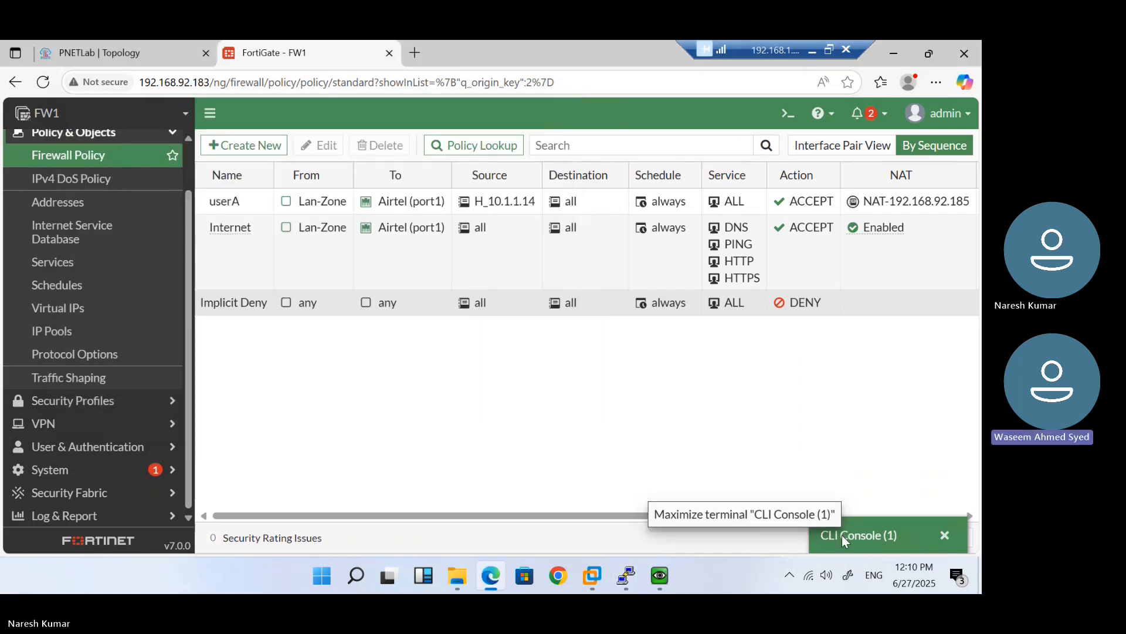
left_click(843, 534)
key("Return")
key("Return")
key("Return")
key("Return")
type("get system session list")
key("Return")
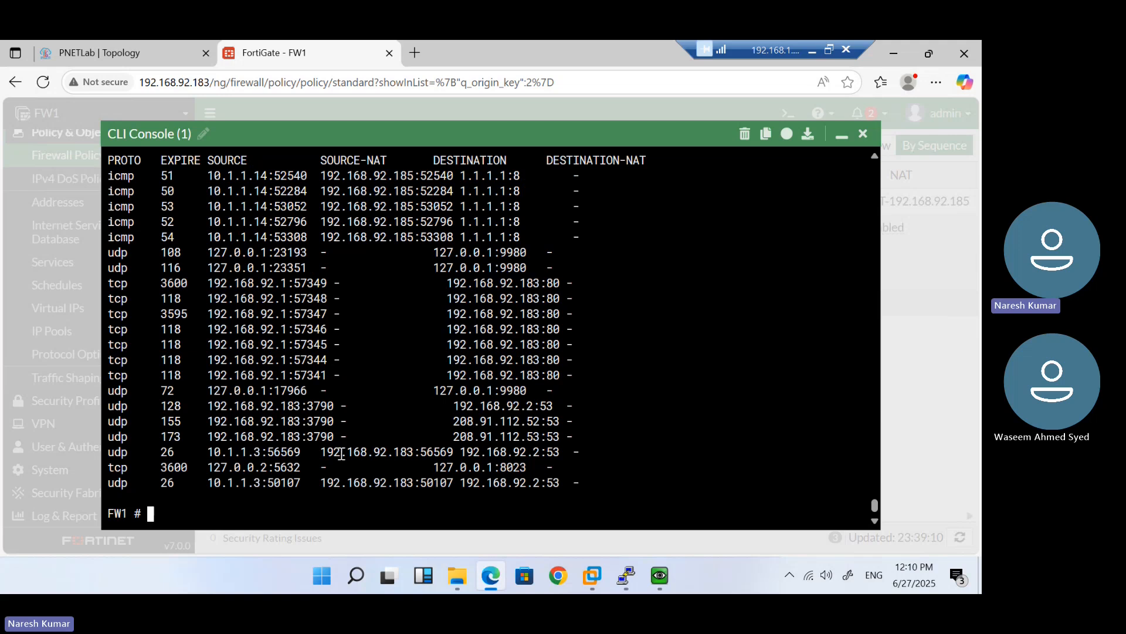
Highlight 10.1.1.14:52540 NATed to 192.168.92.185 toward 1.1.1.1, and 10.1.1.3 to 192.168.92.183
left_click_drag(208, 453, 268, 453)
left_click_drag(213, 176, 264, 175)
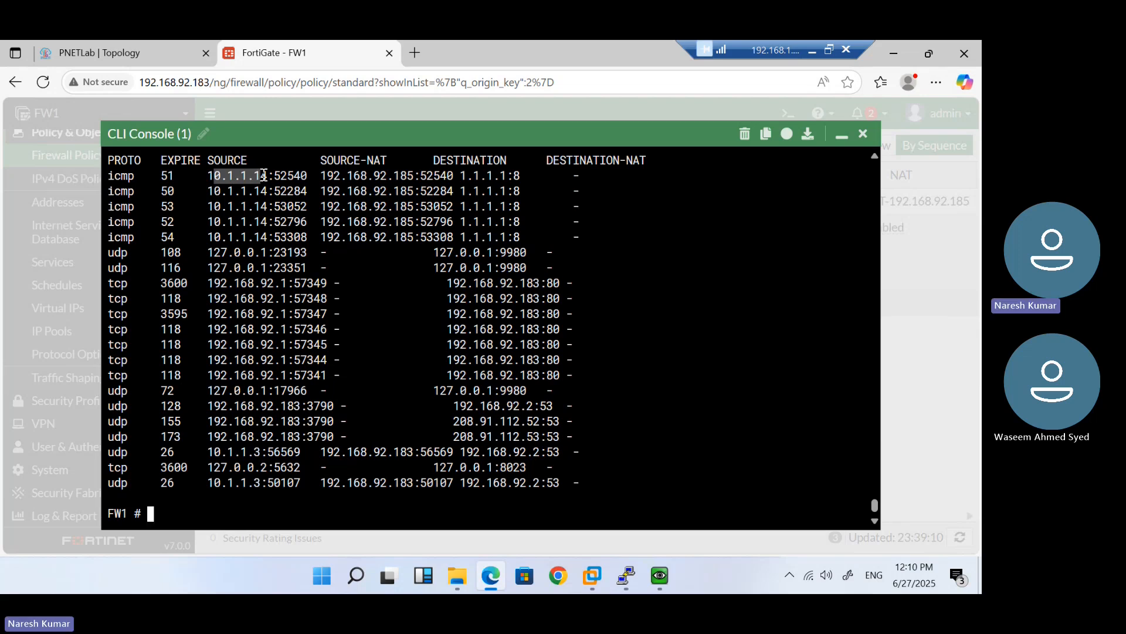
left_click(264, 176)
left_click_drag(209, 176, 272, 176)
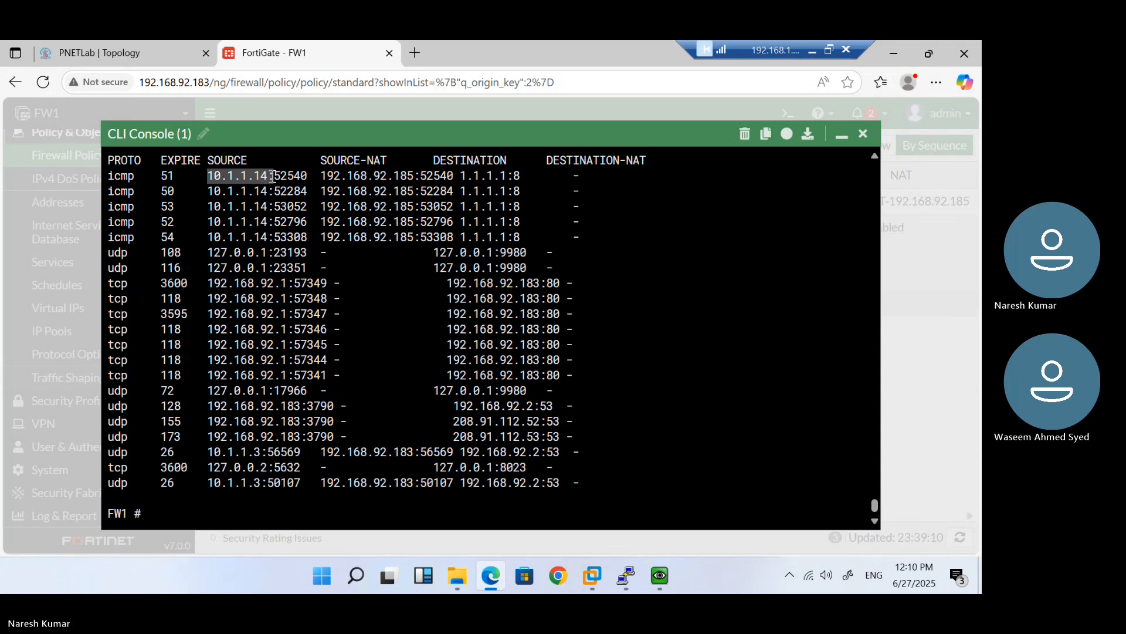
double_click(283, 176)
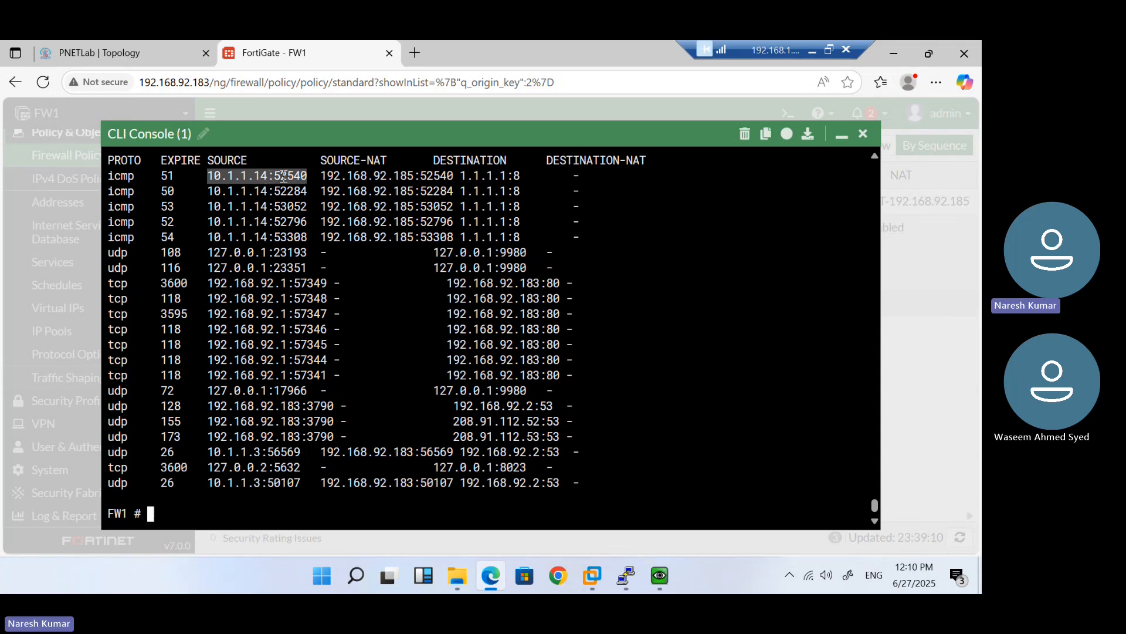
double_click(344, 175)
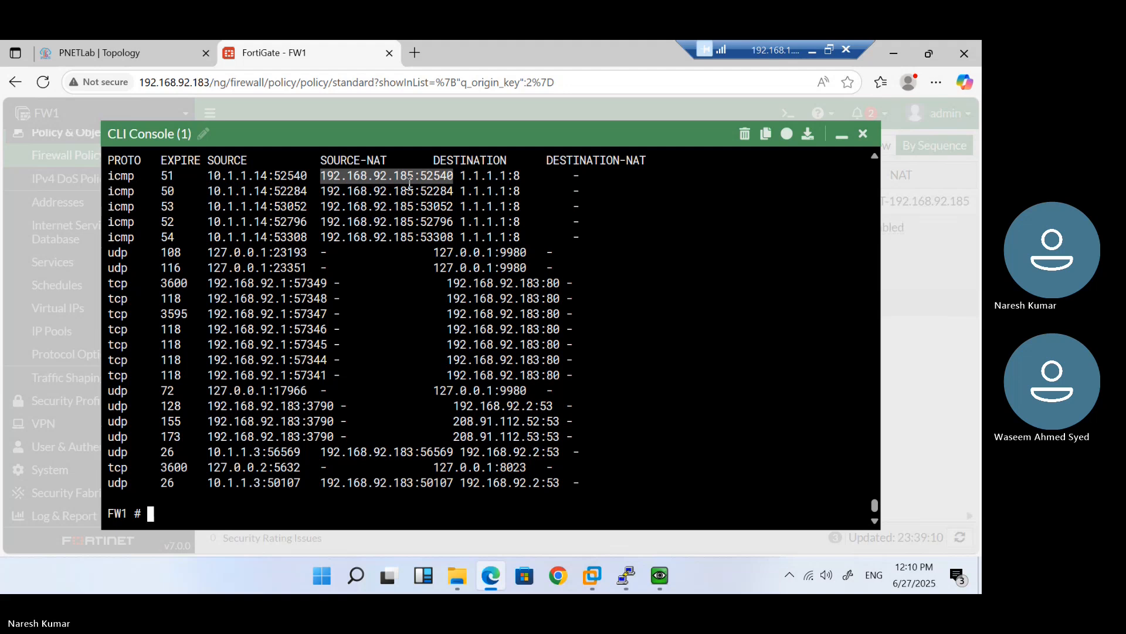
double_click(468, 177)
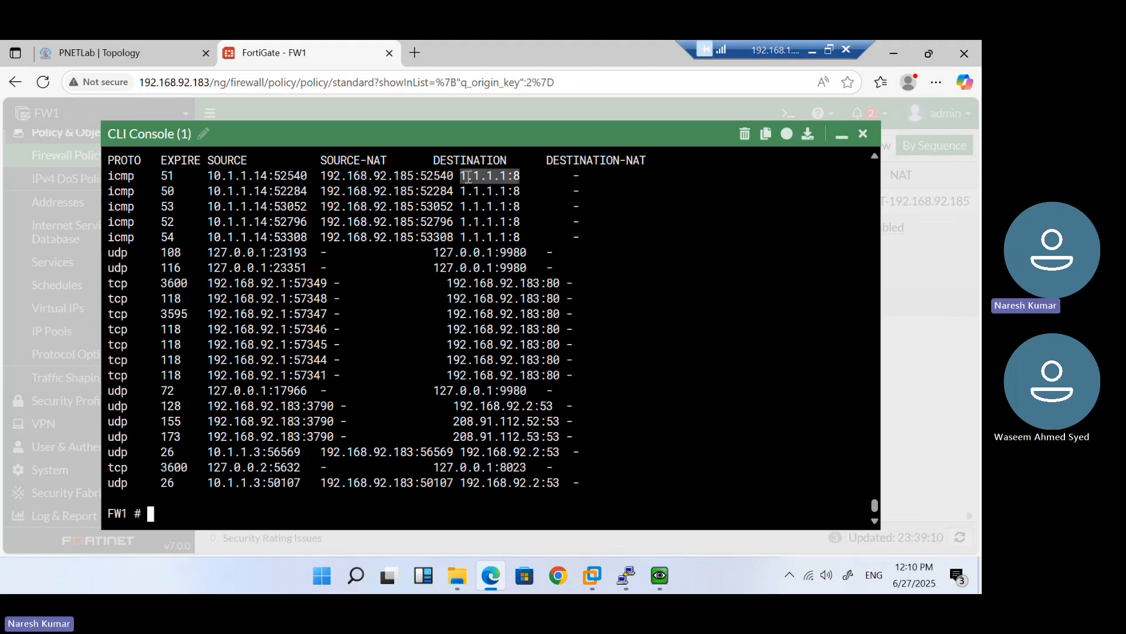
double_click(216, 484)
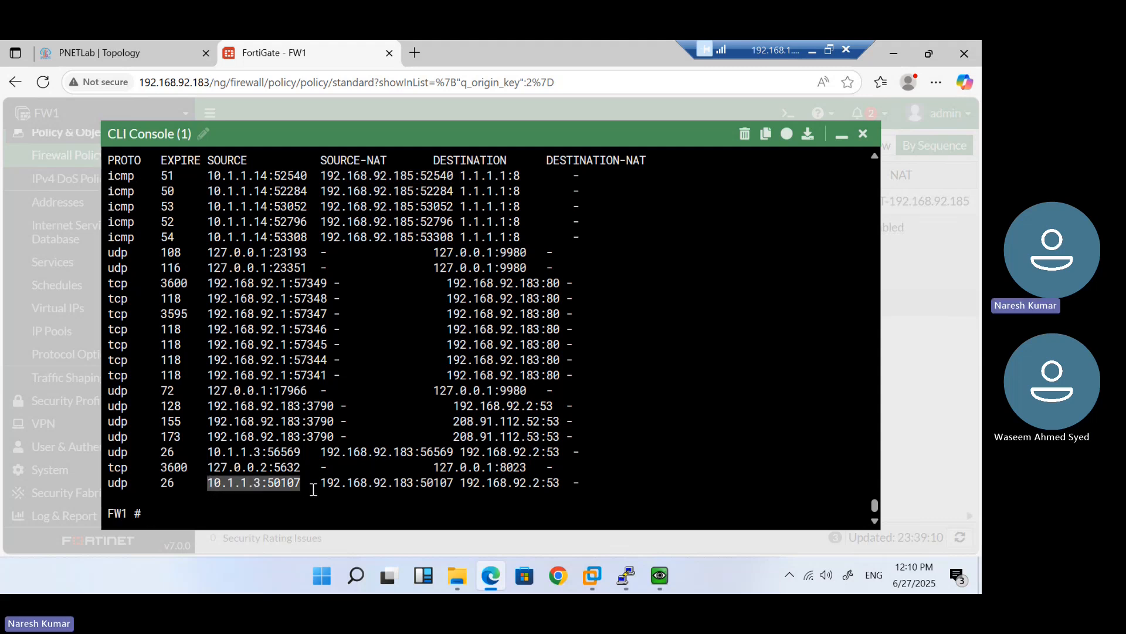
double_click(351, 484)
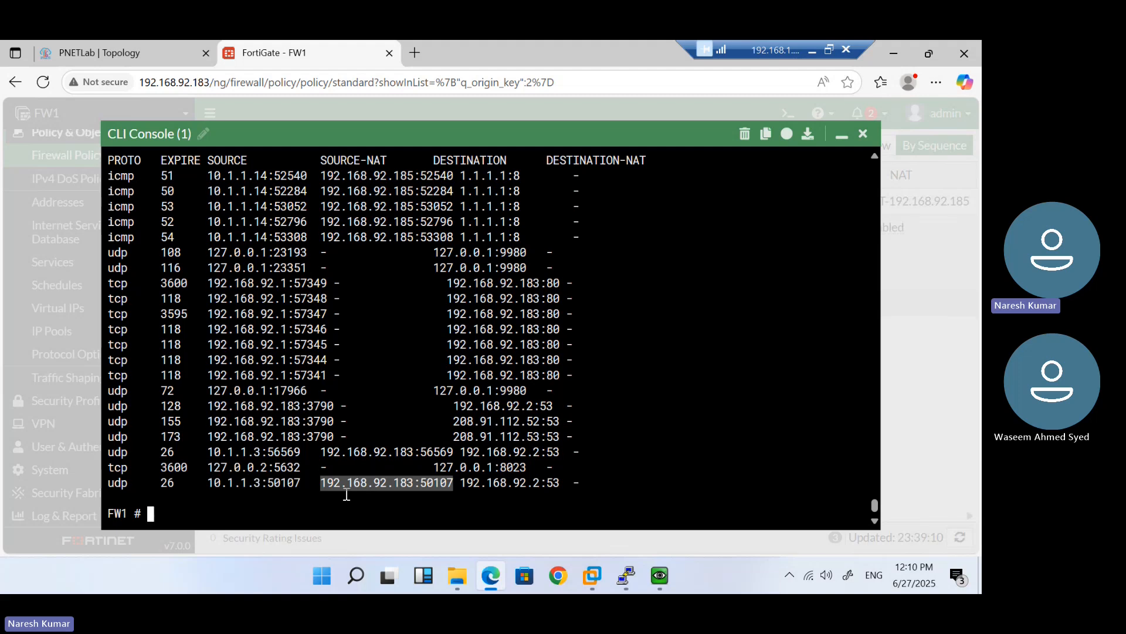
left_click(410, 496)
key("Return")
key("Return")
key("Return")
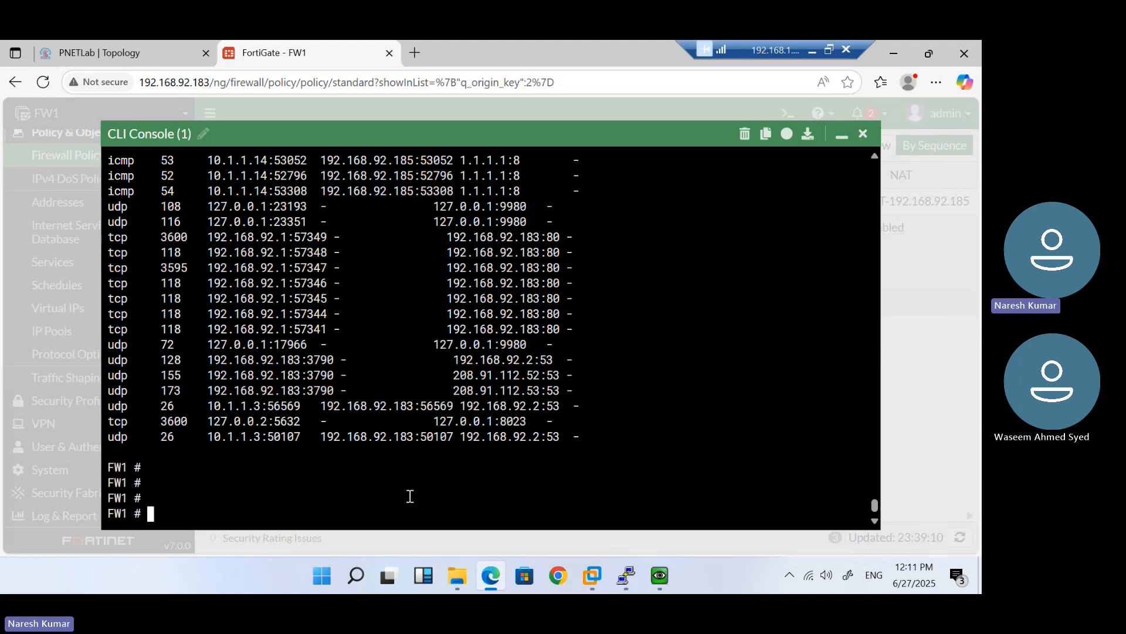
Minimize the CLI console and return to the PNETLab topology
left_click(842, 135)
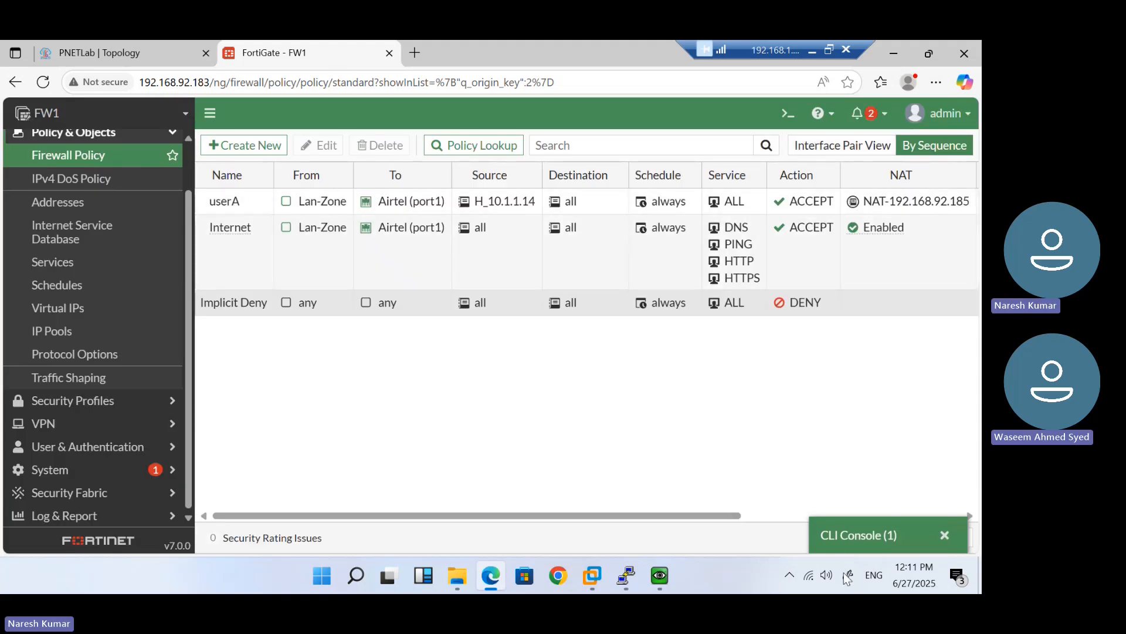
left_click(849, 535)
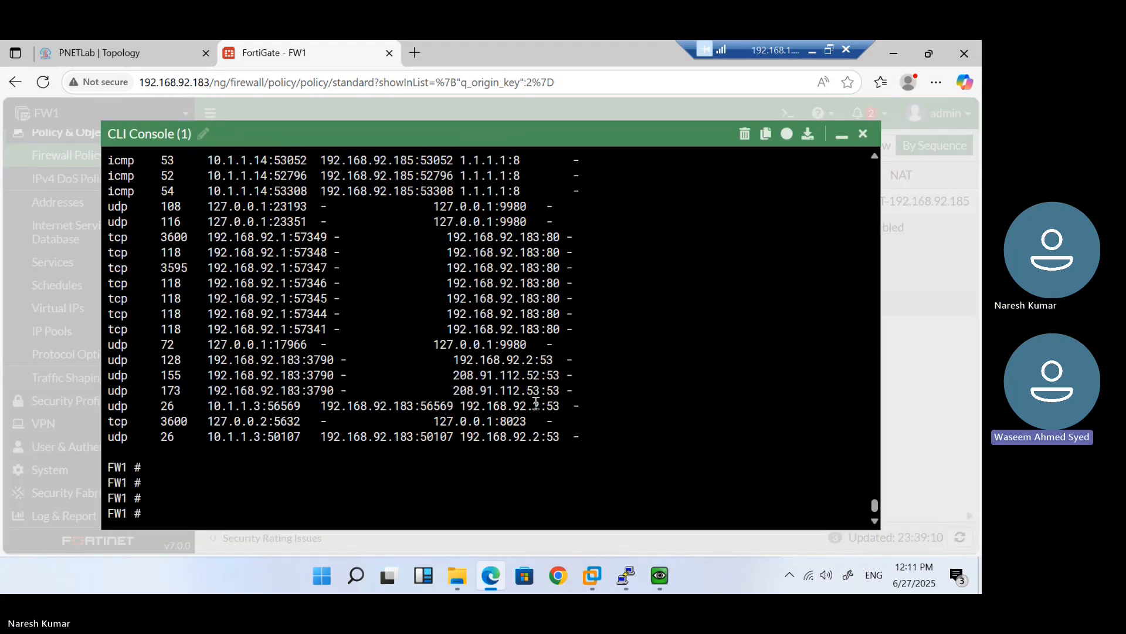
scroll(465, 452, "up", 3)
scroll(465, 451, "down", 3)
left_click(841, 137)
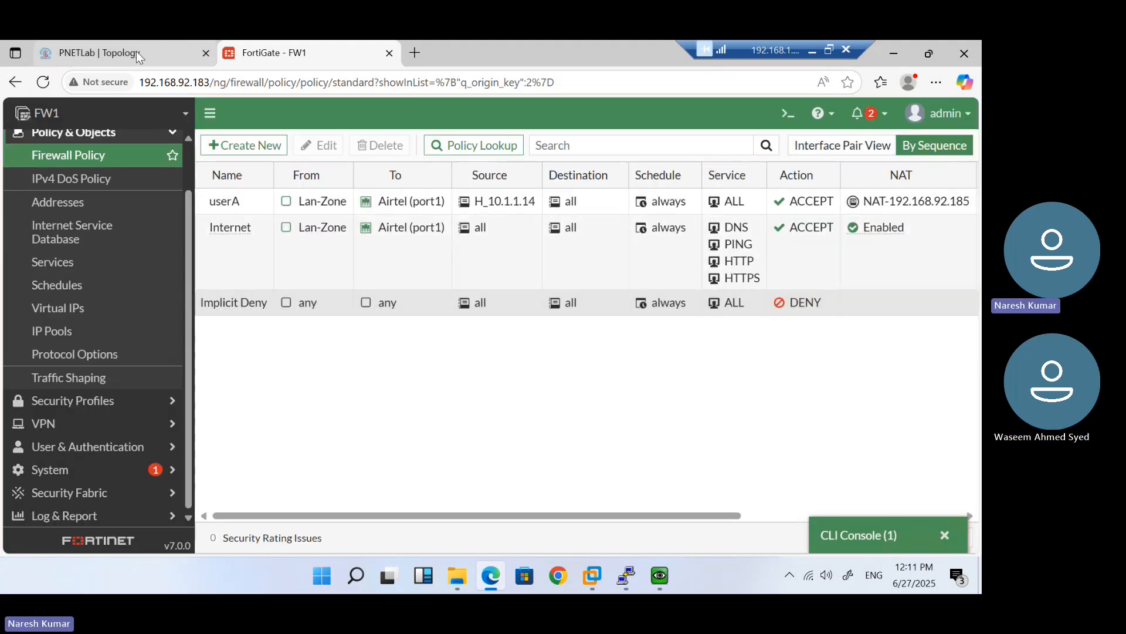
left_click(136, 52)
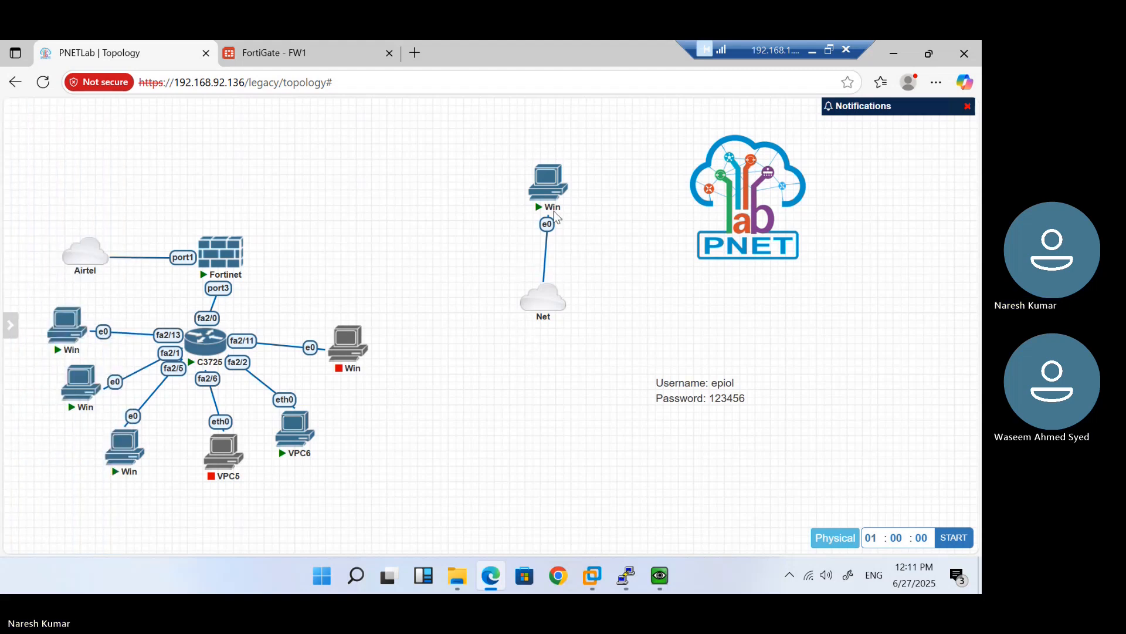
Switch to the FortiGate FW1 tab showing the userA and Internet firewall policies to Airtel
mouse_move(227, 254)
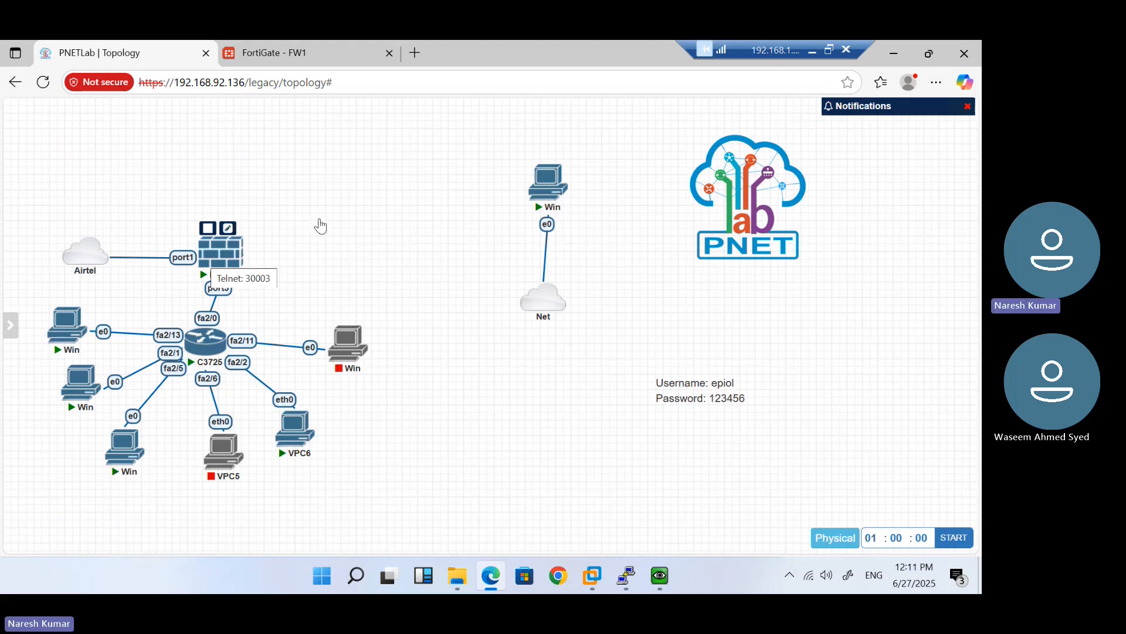
mouse_move(546, 198)
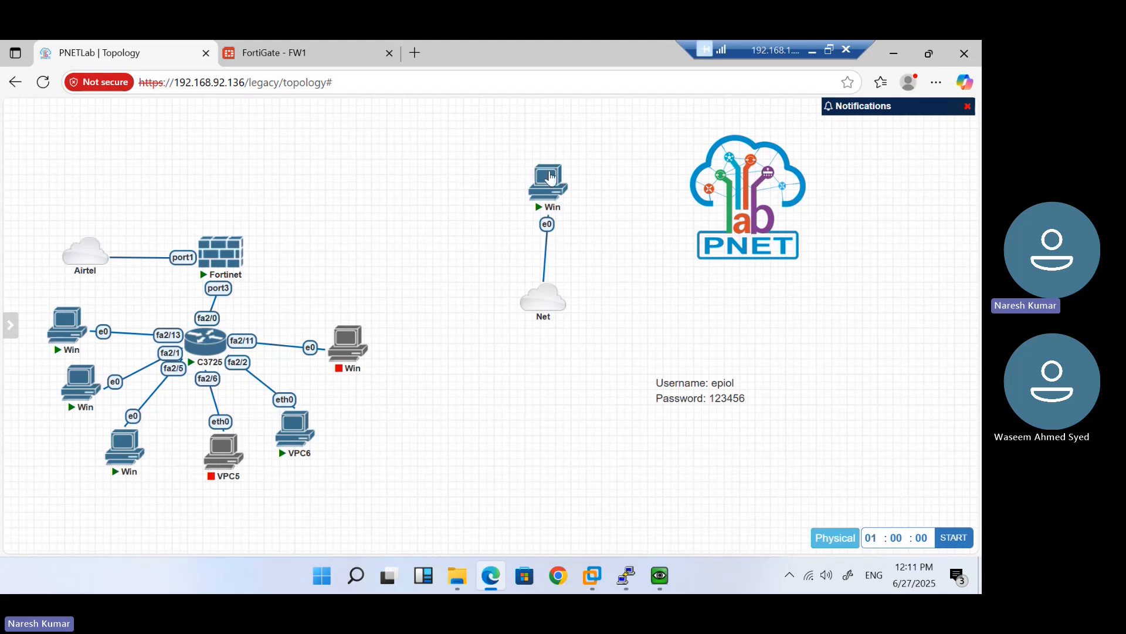
mouse_move(563, 171)
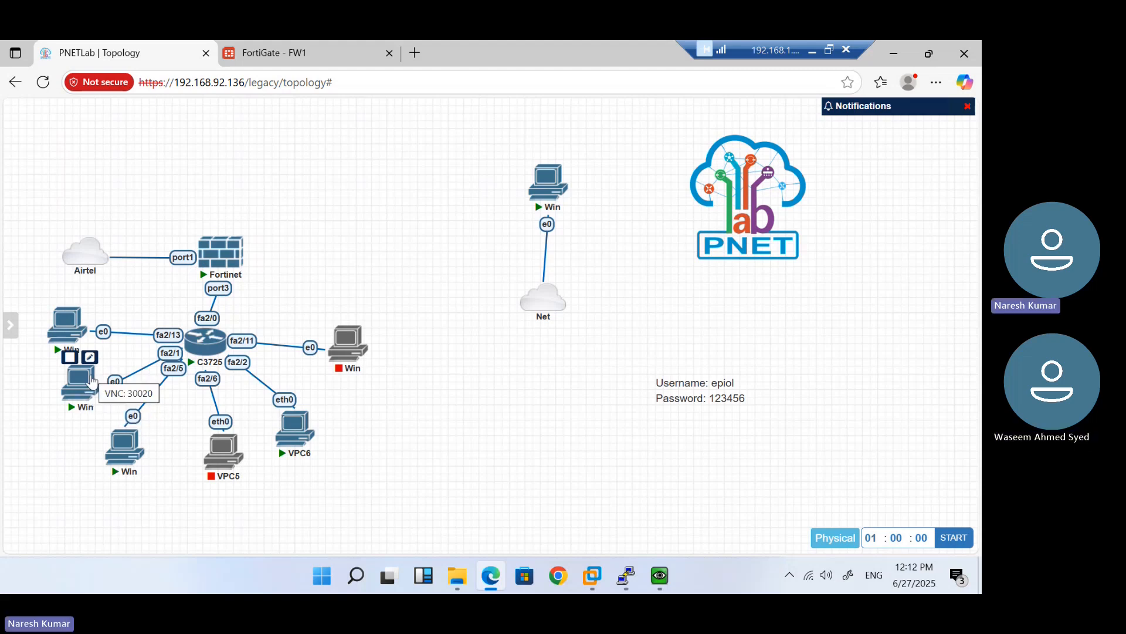
left_click(280, 51)
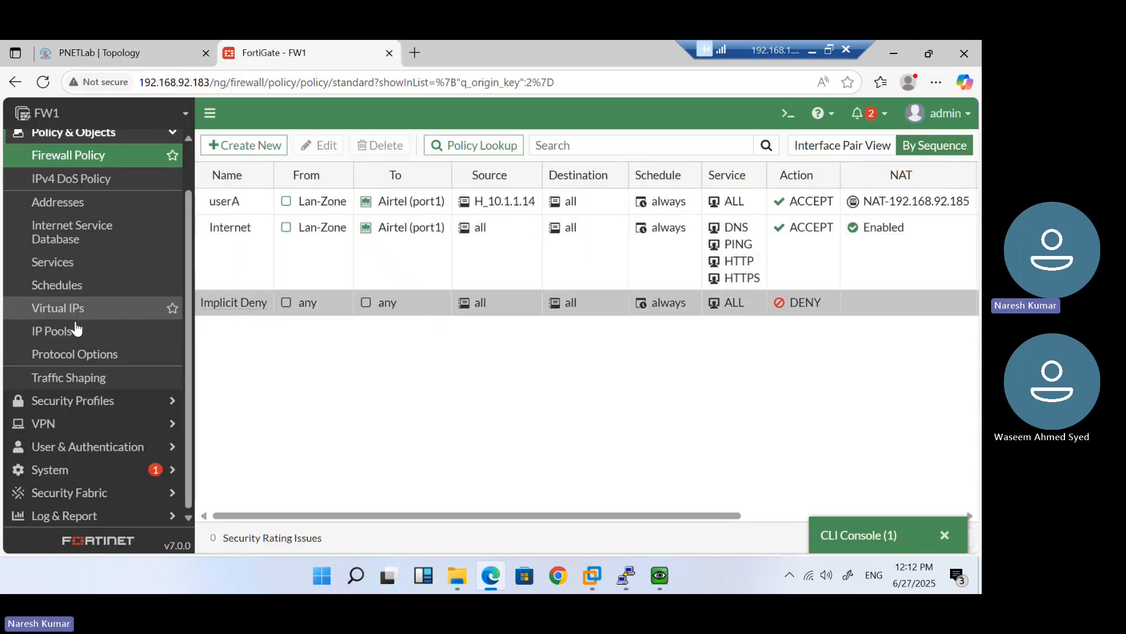
left_click(66, 332)
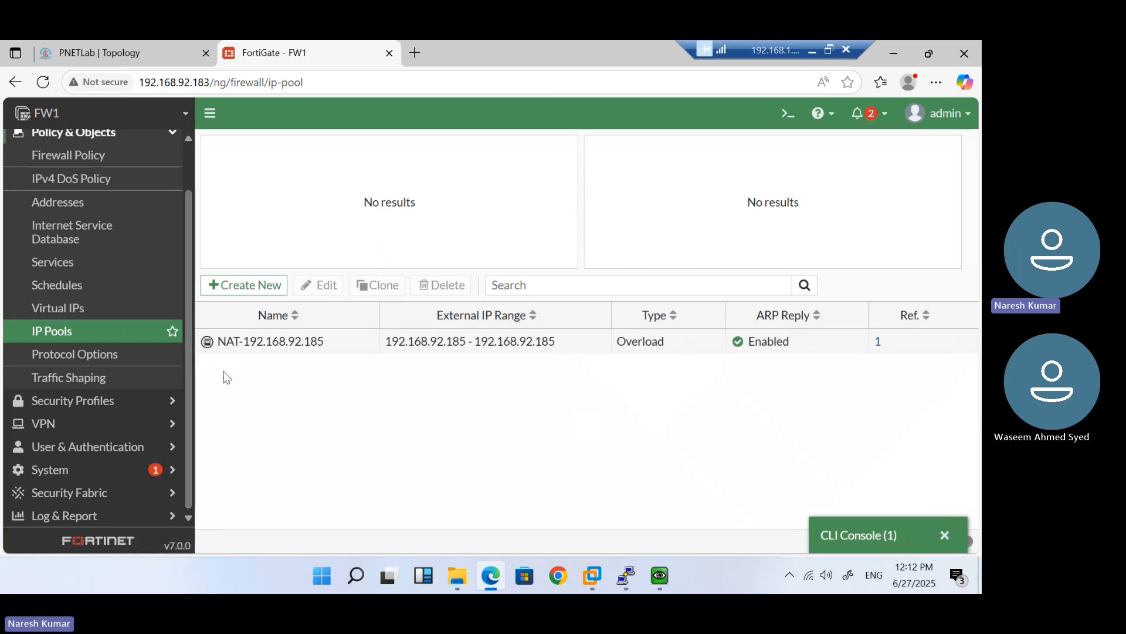
double_click(311, 353)
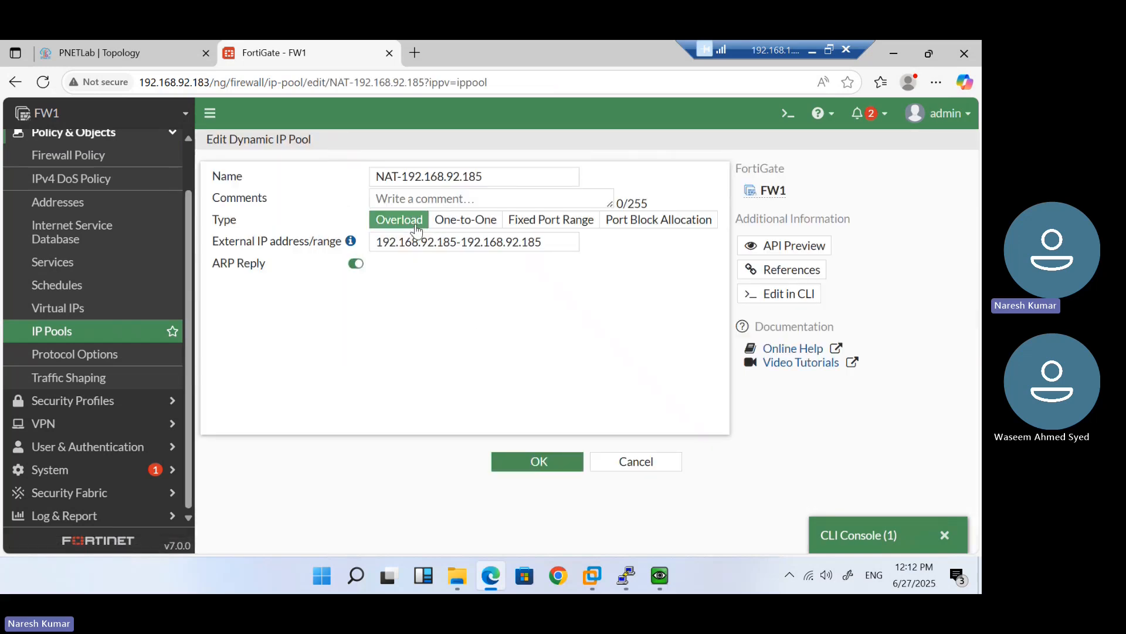
left_click_drag(554, 246, 374, 243)
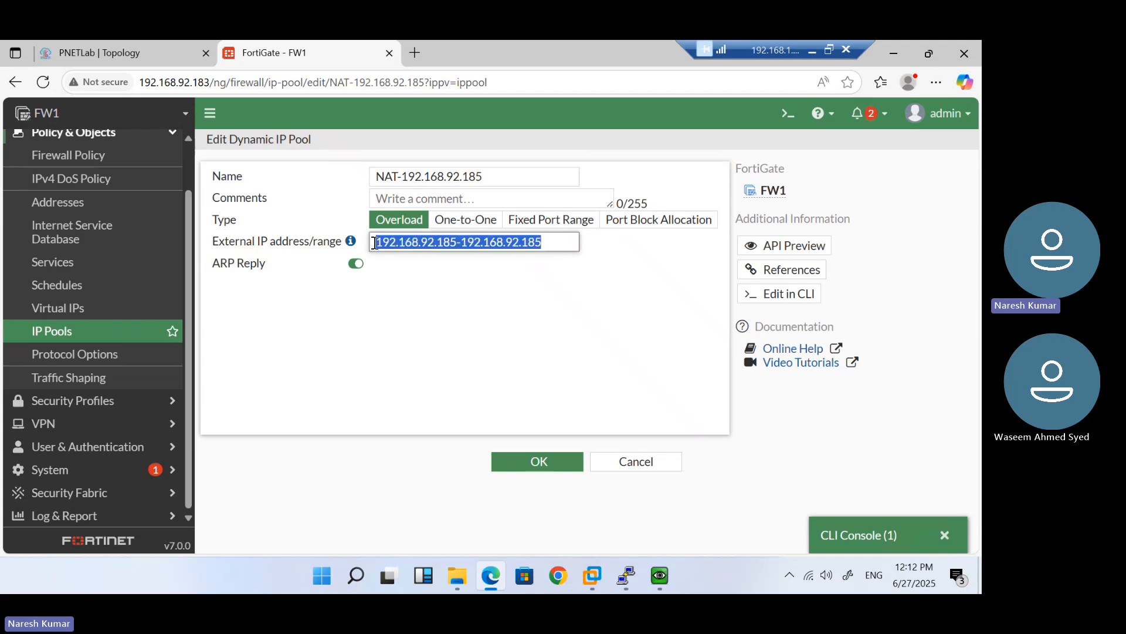
left_click(441, 329)
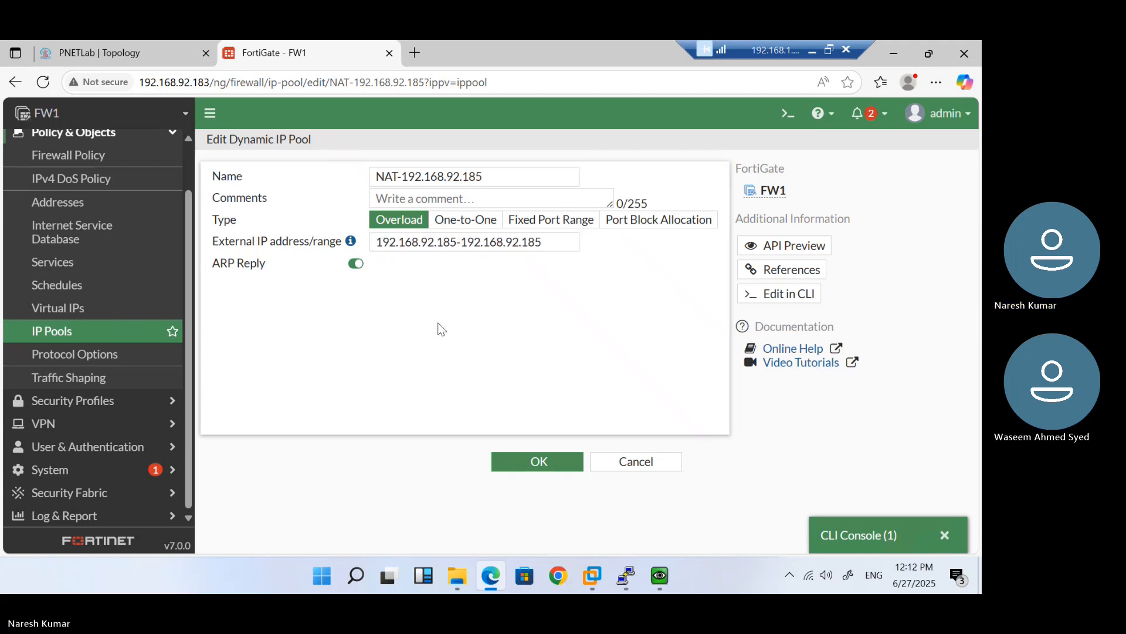
left_click(129, 57)
key("ctrl+Tab")
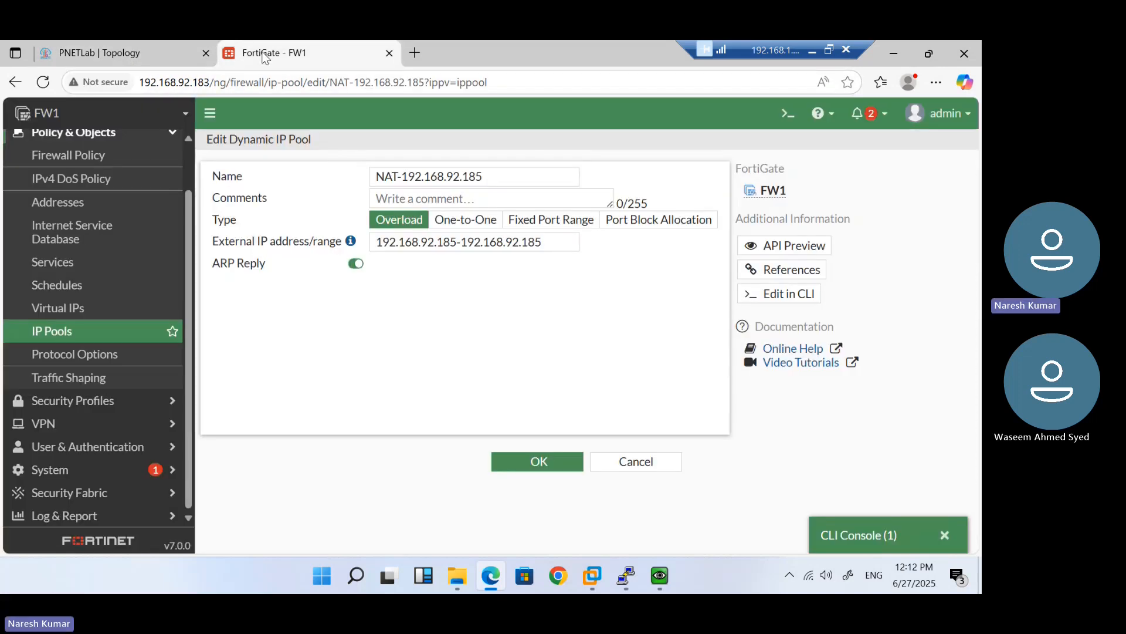
left_click(93, 156)
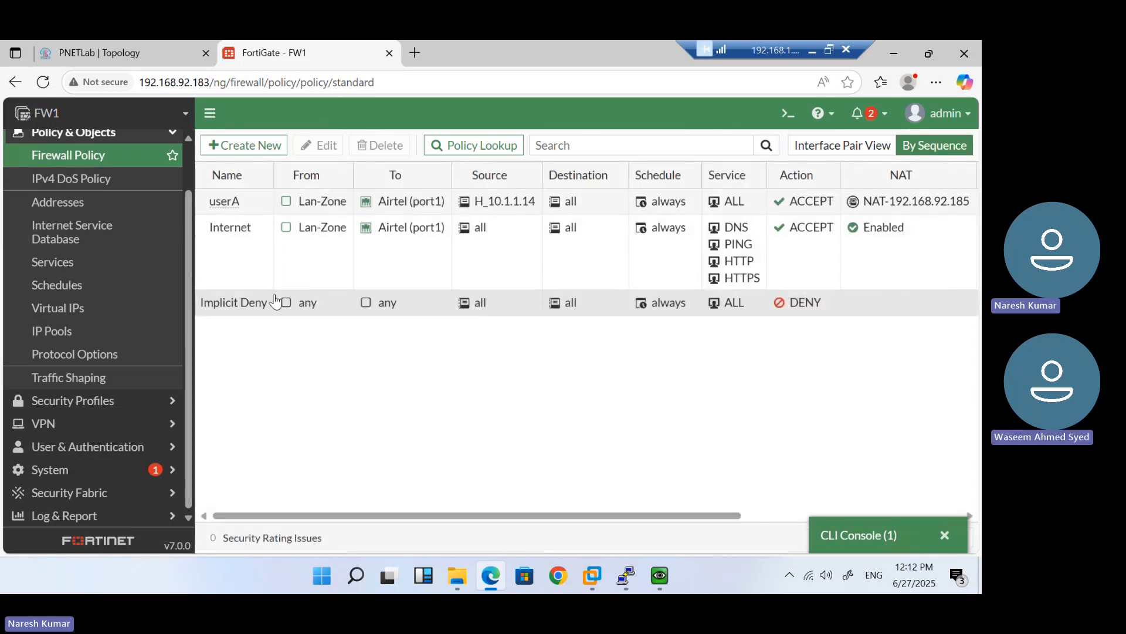
Edit the Internet policy to use the dynamic IP pool NAT-192.168.92.185 and save it
left_click(228, 203)
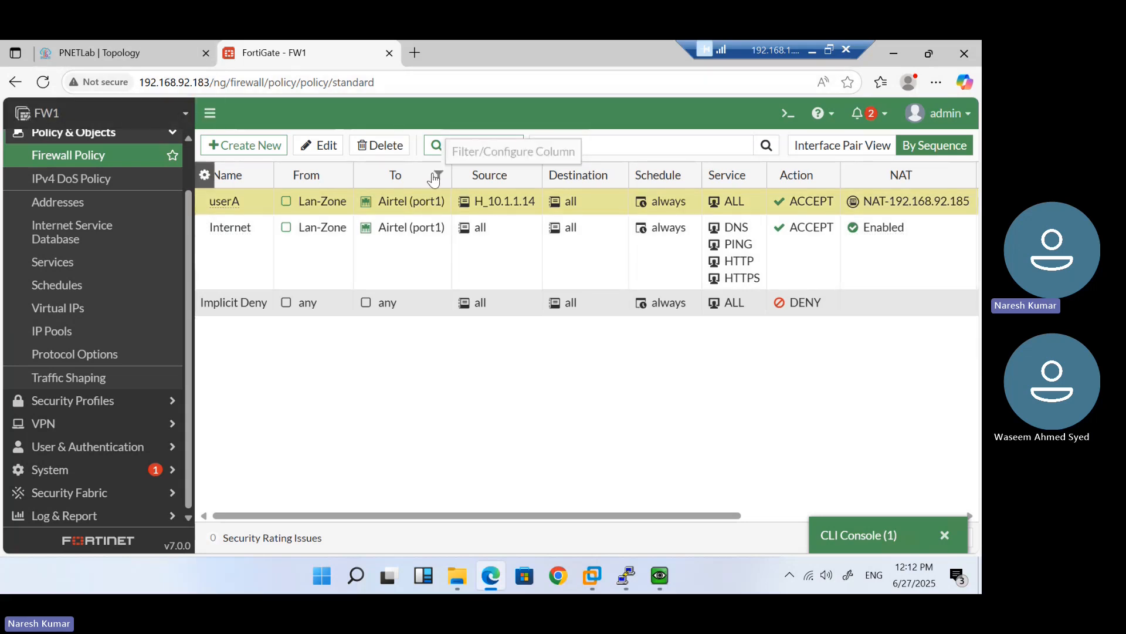
left_click(235, 261)
double_click(237, 263)
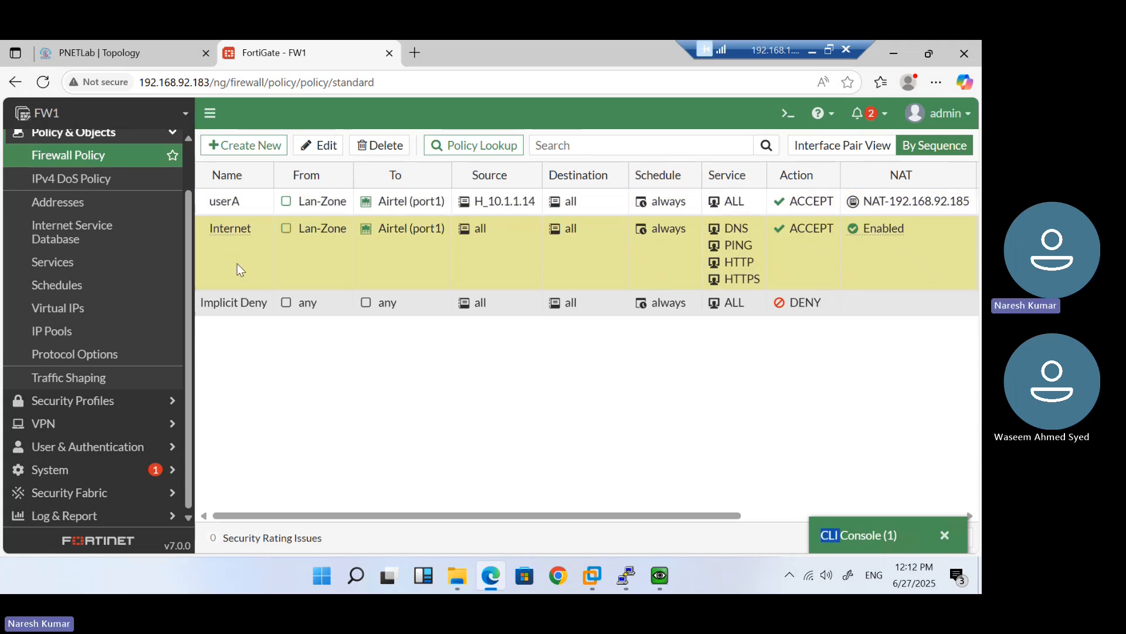
left_click(375, 117)
left_click(330, 148)
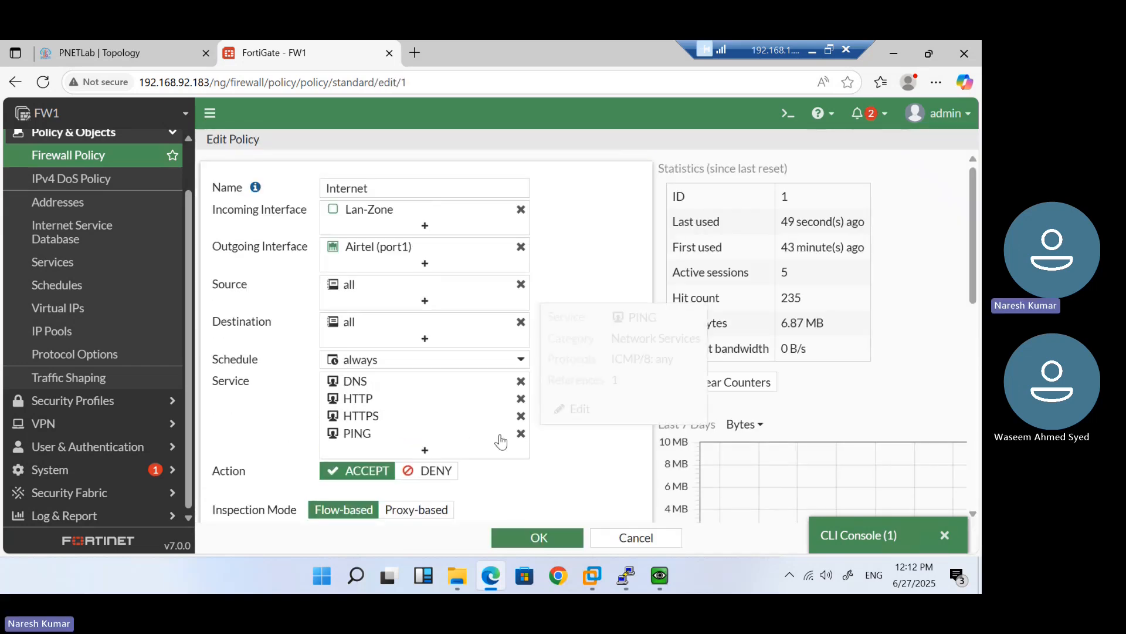
scroll(565, 457, "down", 5)
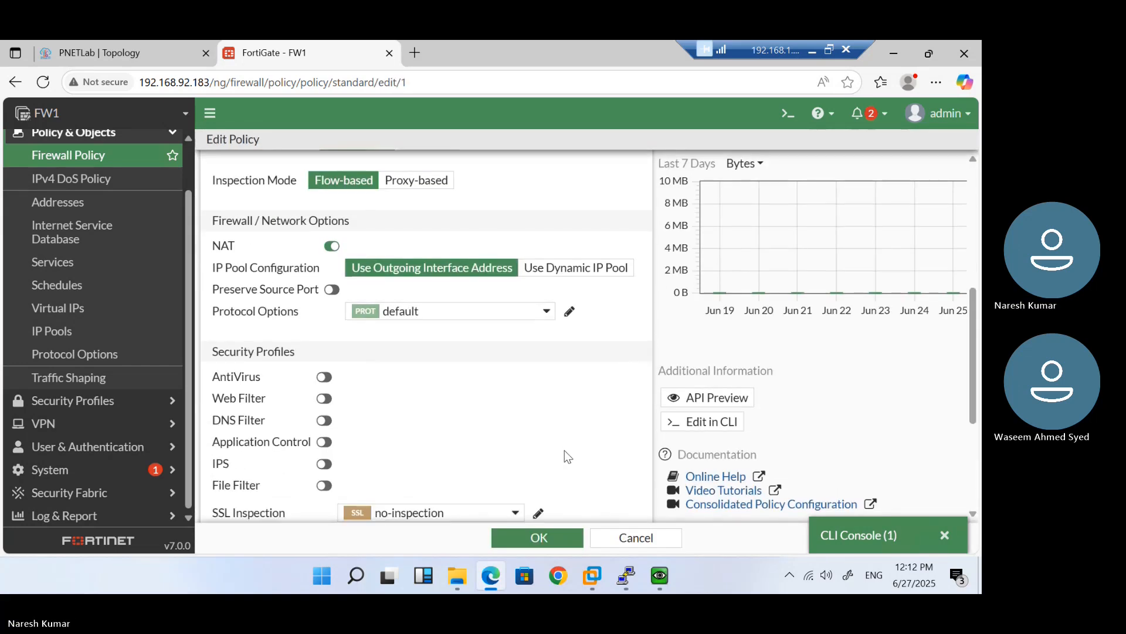
left_click(566, 271)
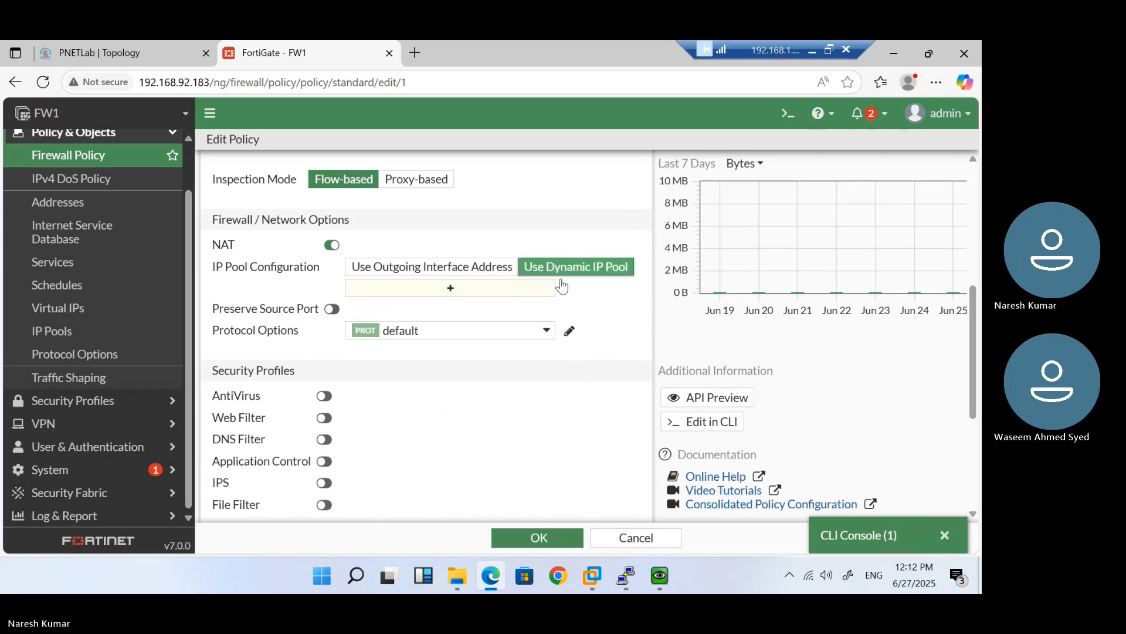
left_click(499, 290)
left_click(742, 249)
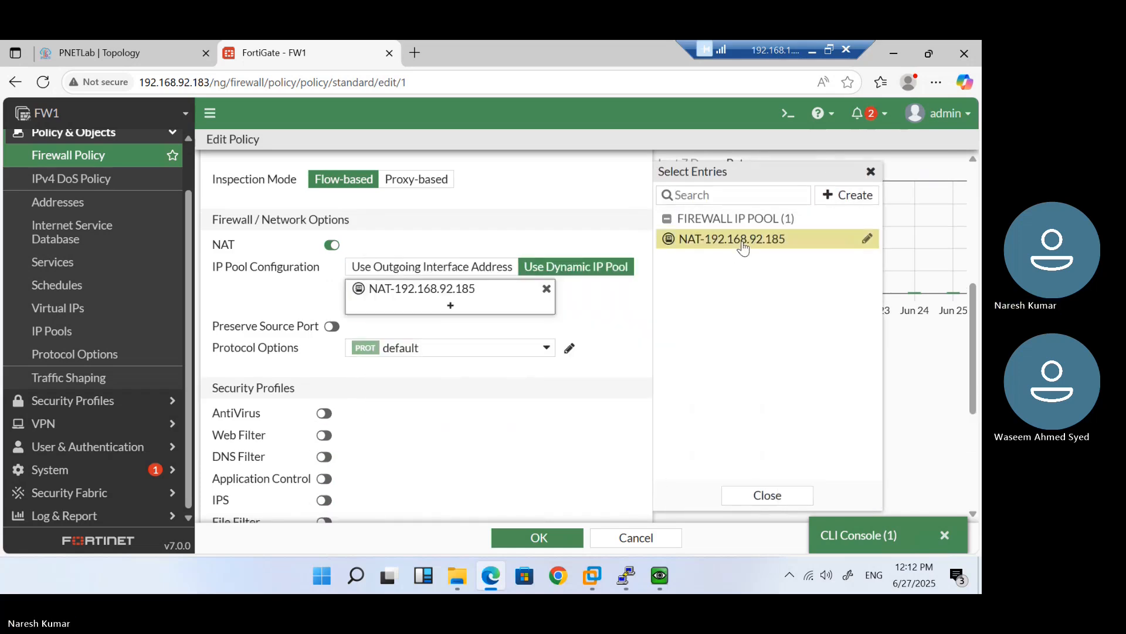
left_click(539, 537)
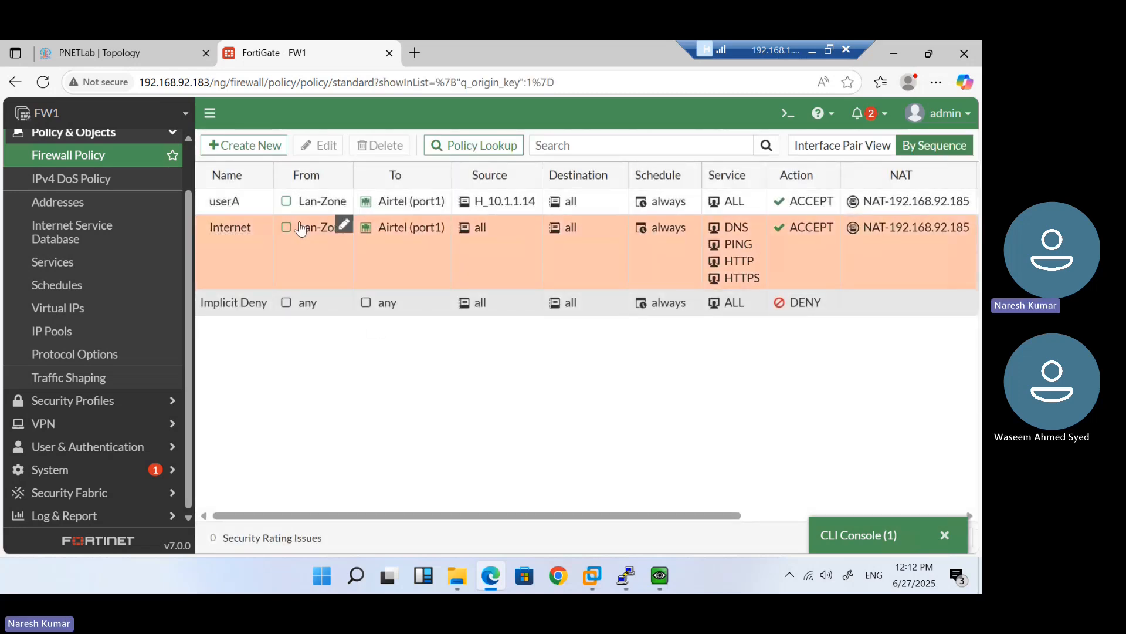
Set the userA policy's status to Disable, then restore the QEMU Windows window
right_click(234, 204)
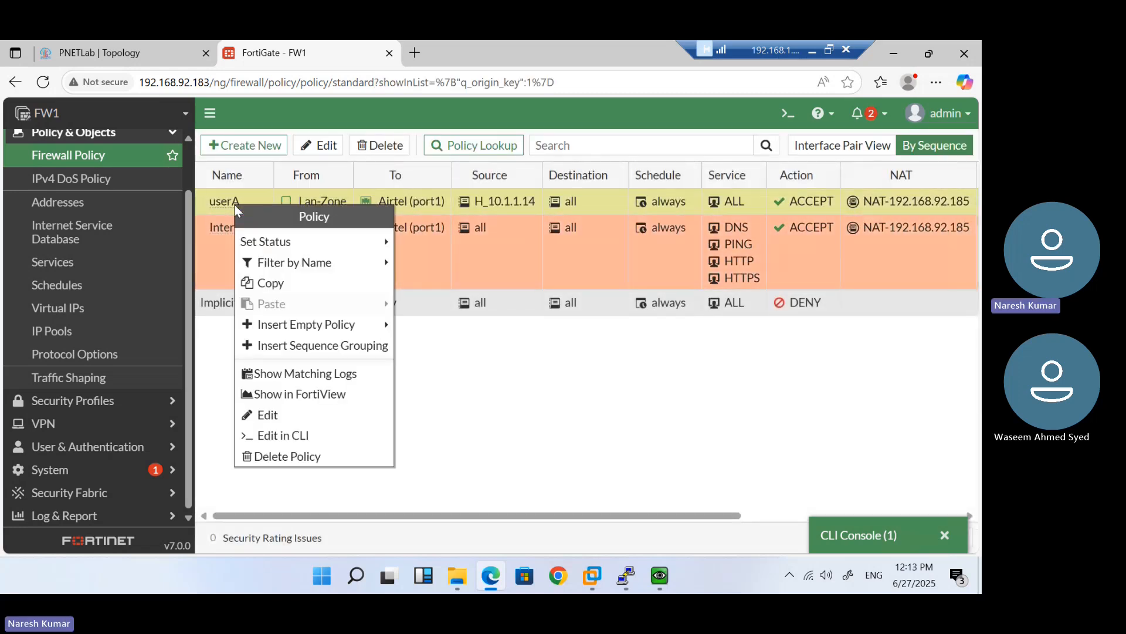
mouse_move(357, 244)
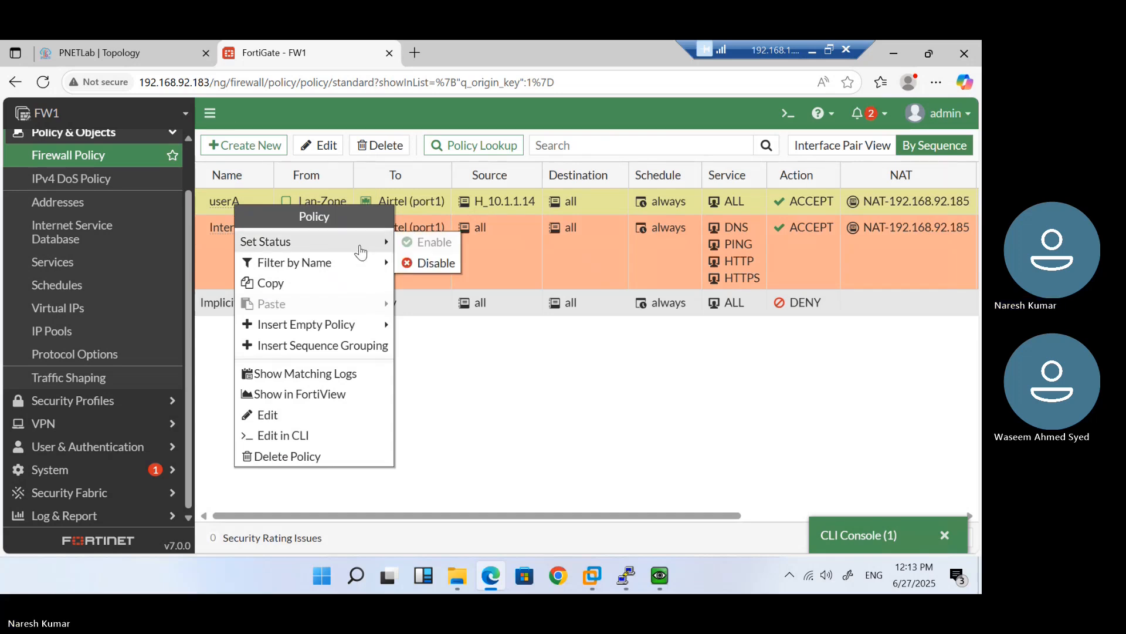
left_click(439, 263)
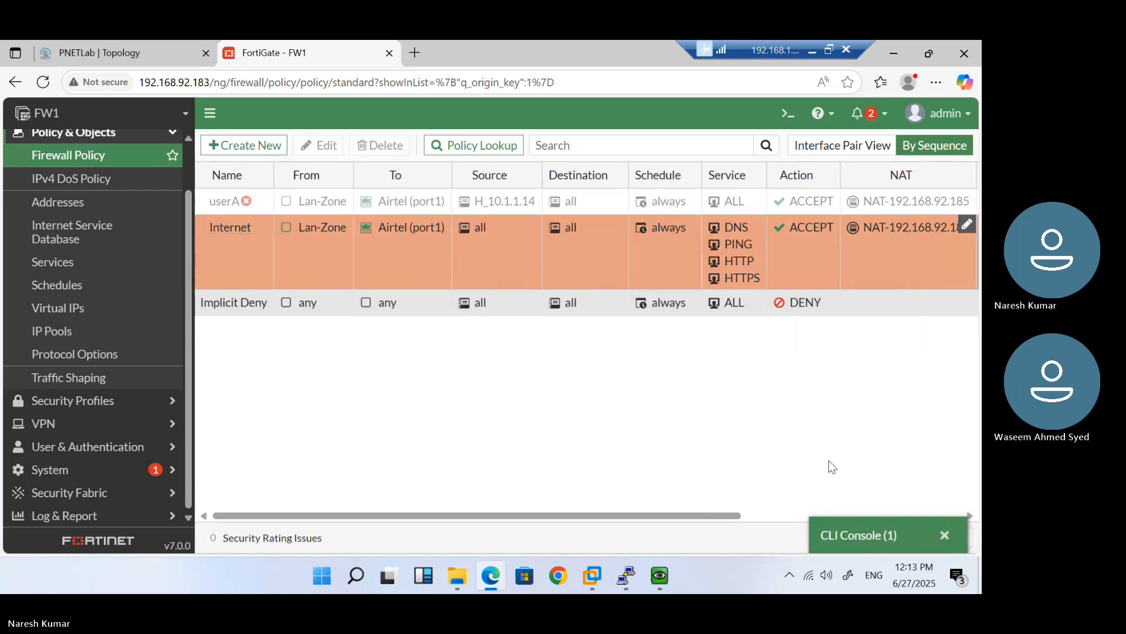
left_click(667, 573)
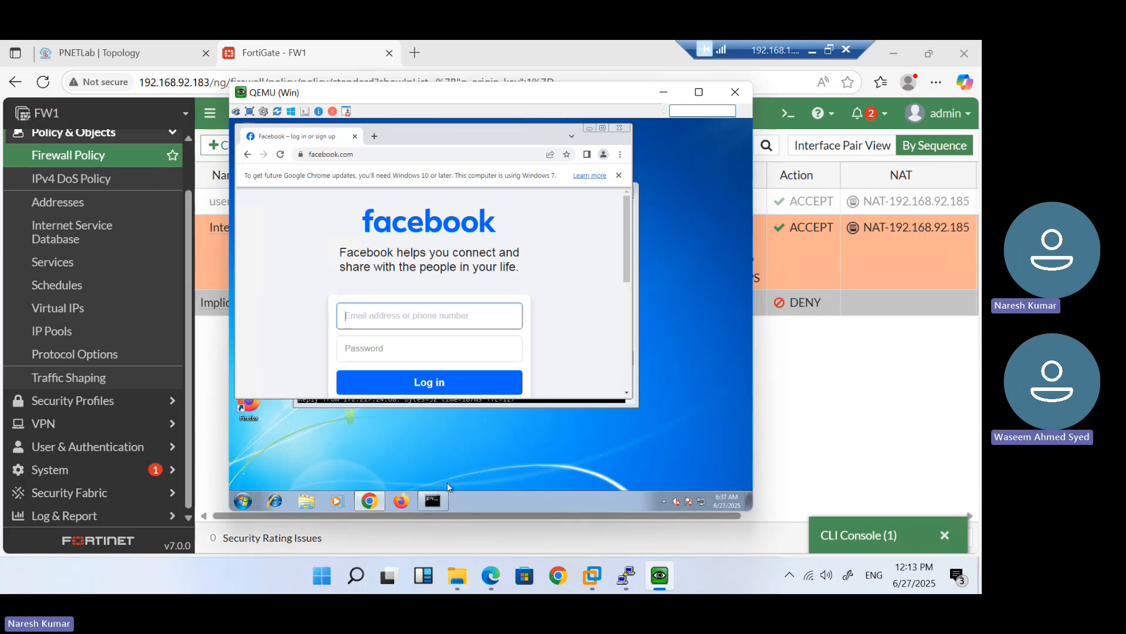
Rerun ping 8.8.8.8 in the Windows guest's command prompt, then switch to VPC6
left_click(433, 502)
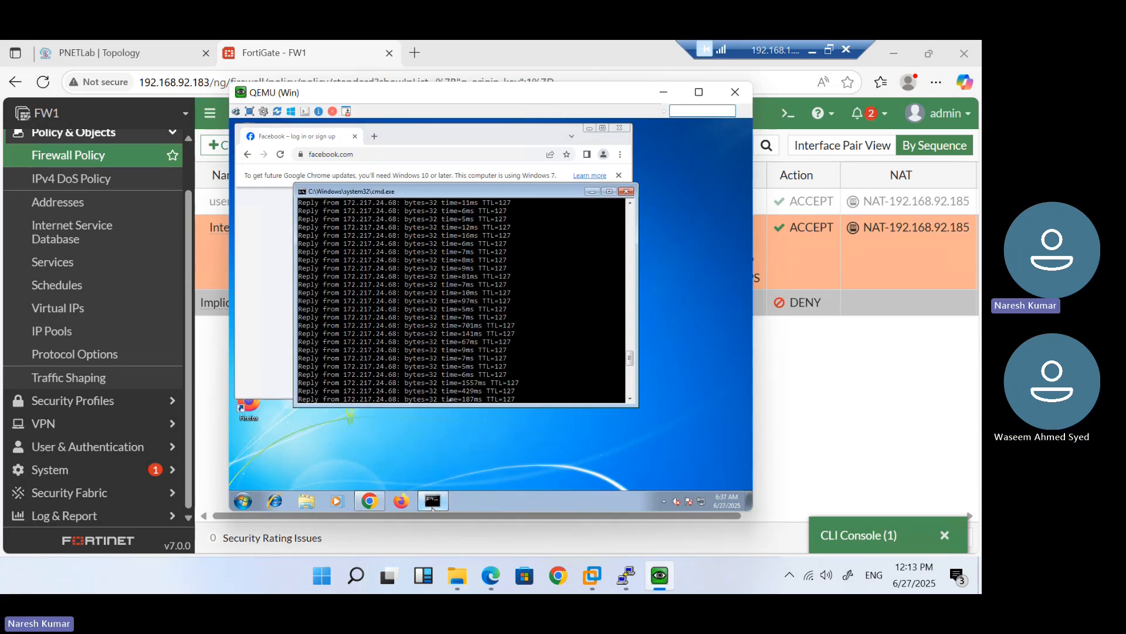
key("Return")
key("Return")
key("Return")
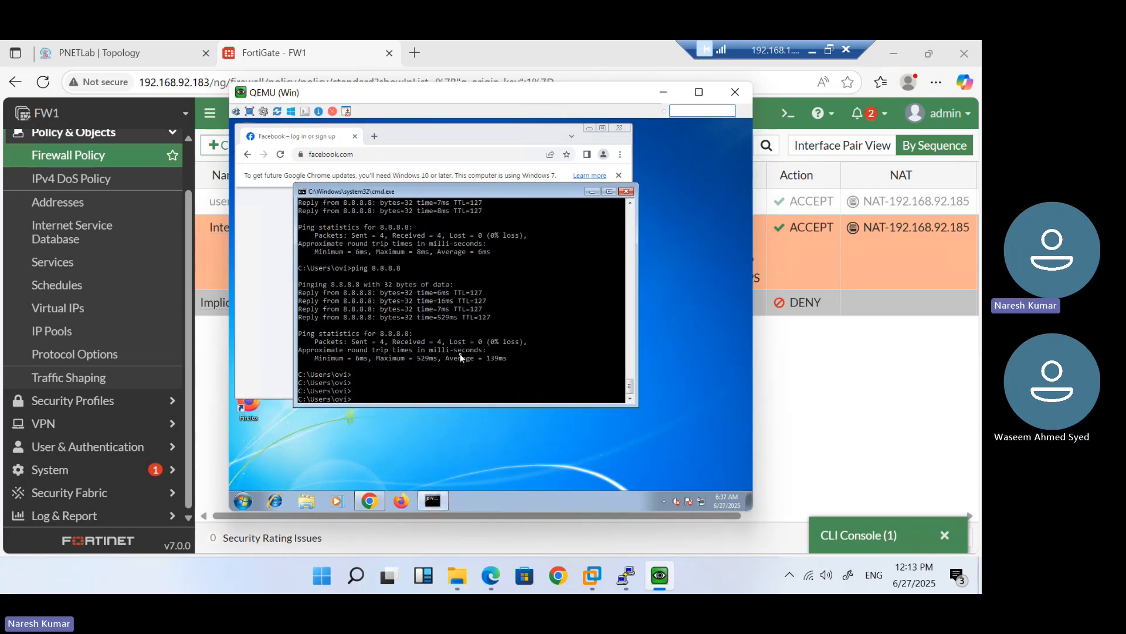
key("Up")
key("Return")
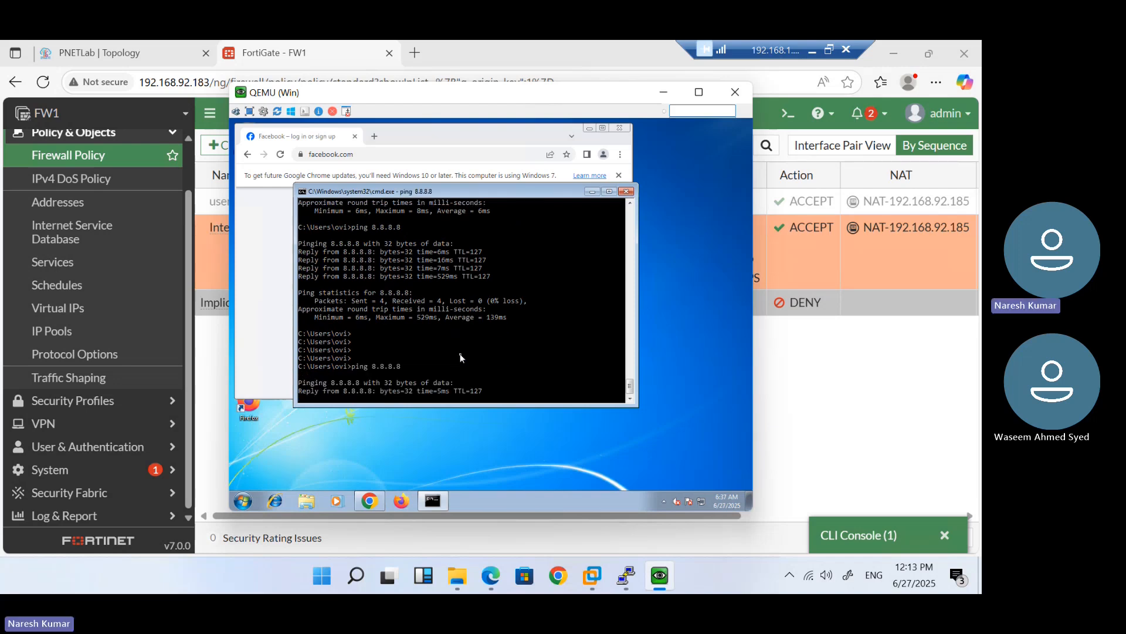
mouse_move(626, 576)
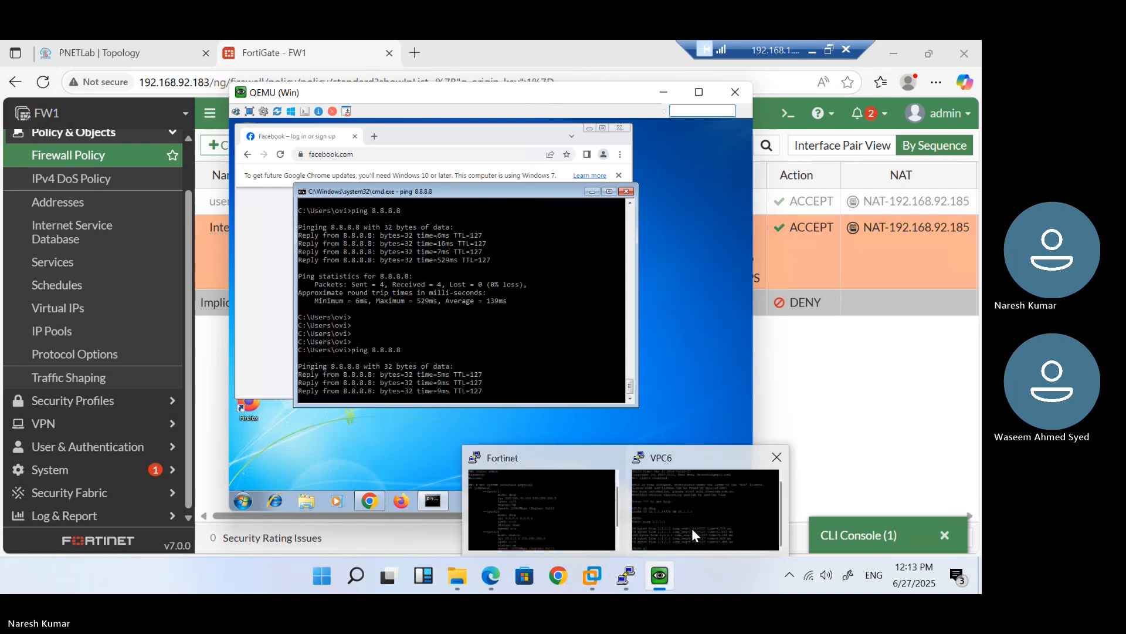
left_click(692, 528)
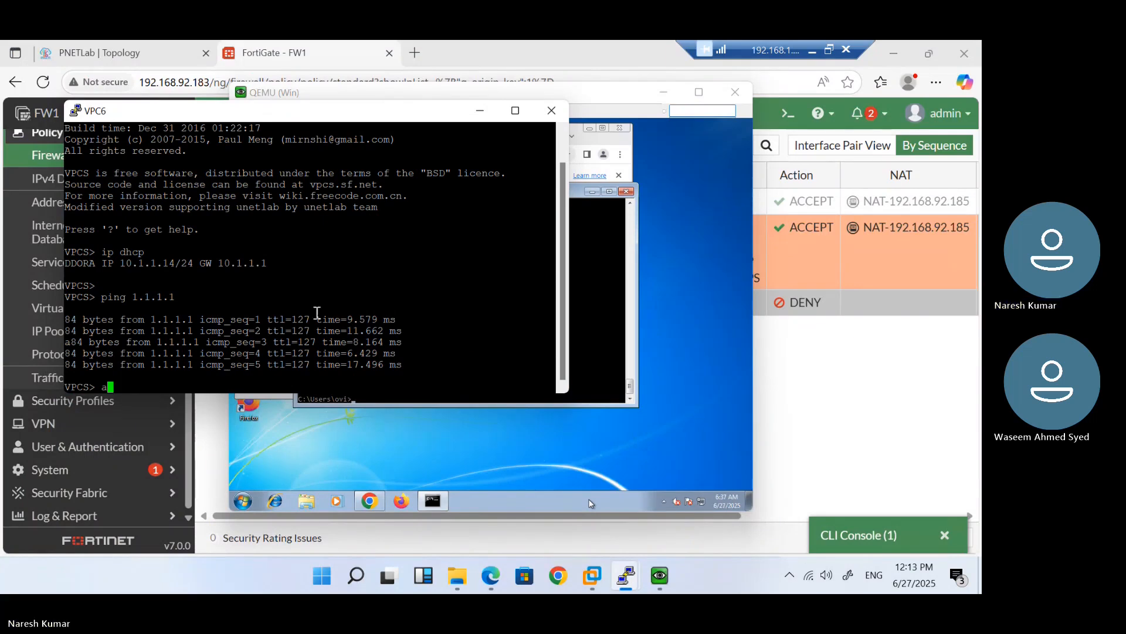
Rerun ping 1.1.1.1 from VPC6 and go back to the FortiGate policy list
key("BackSpace")
key("Up")
key("Return")
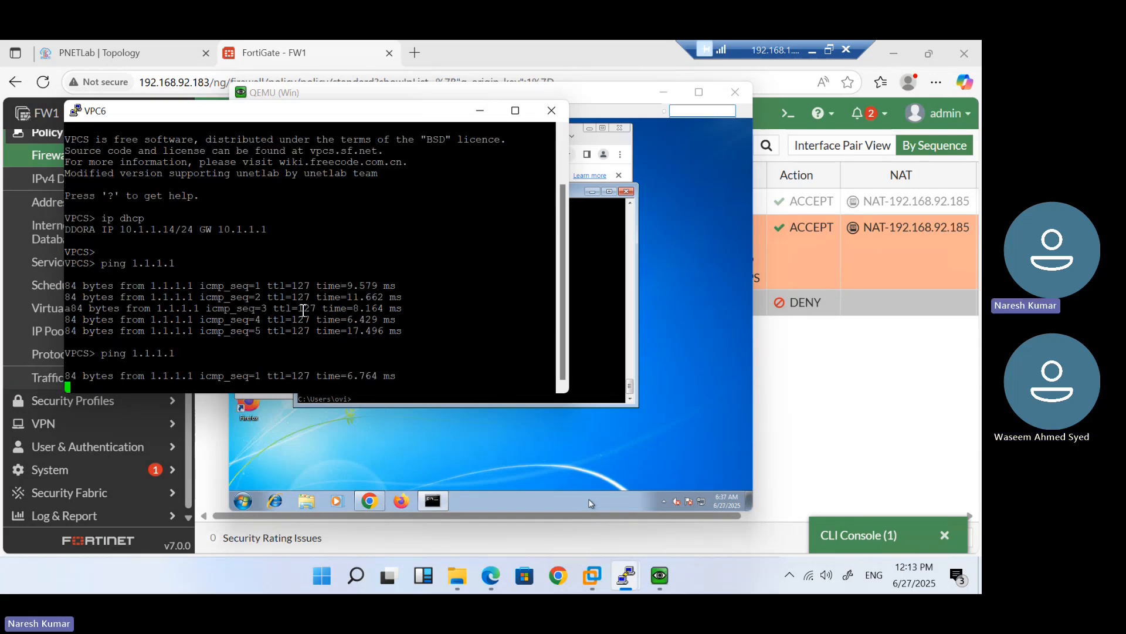
left_click(830, 387)
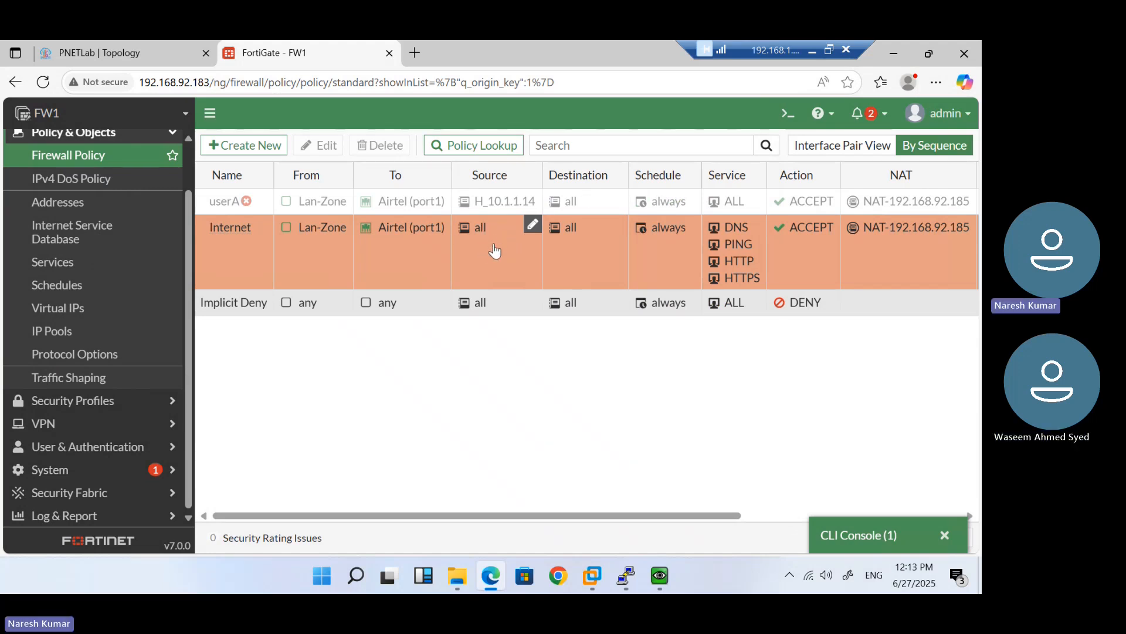
Rerun 'get system session list' in the CLI console and mark the 192.168.92.185:37693 translation
left_click(853, 535)
key("Up")
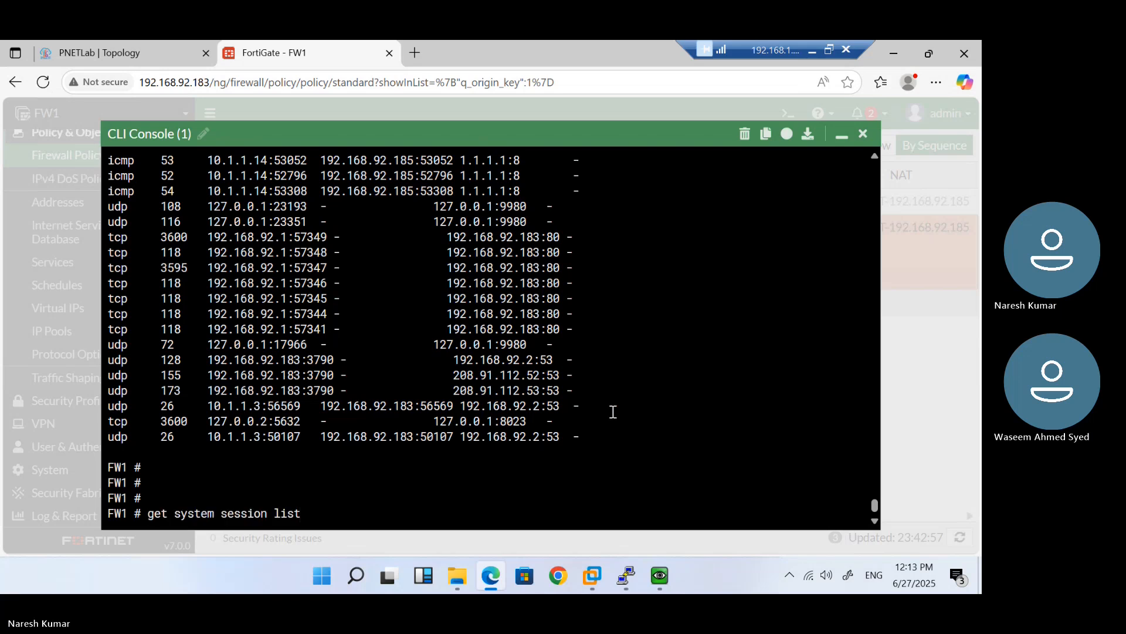
key("Return")
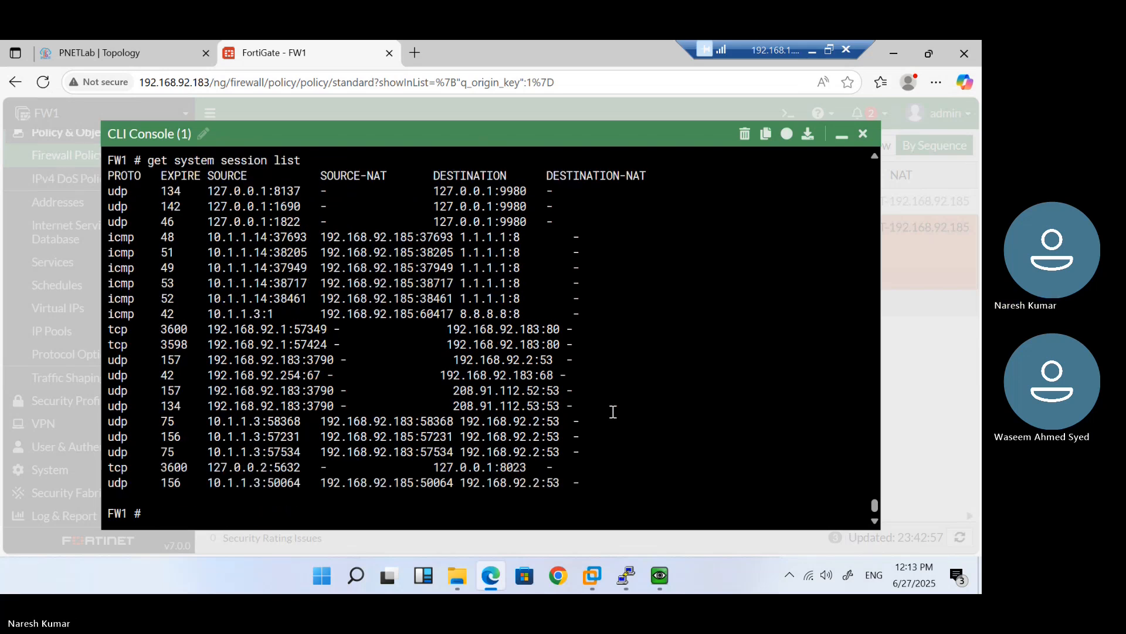
key("Return")
key("Return")
key("Return")
key("Return")
key("Return")
key("Return")
key("Return")
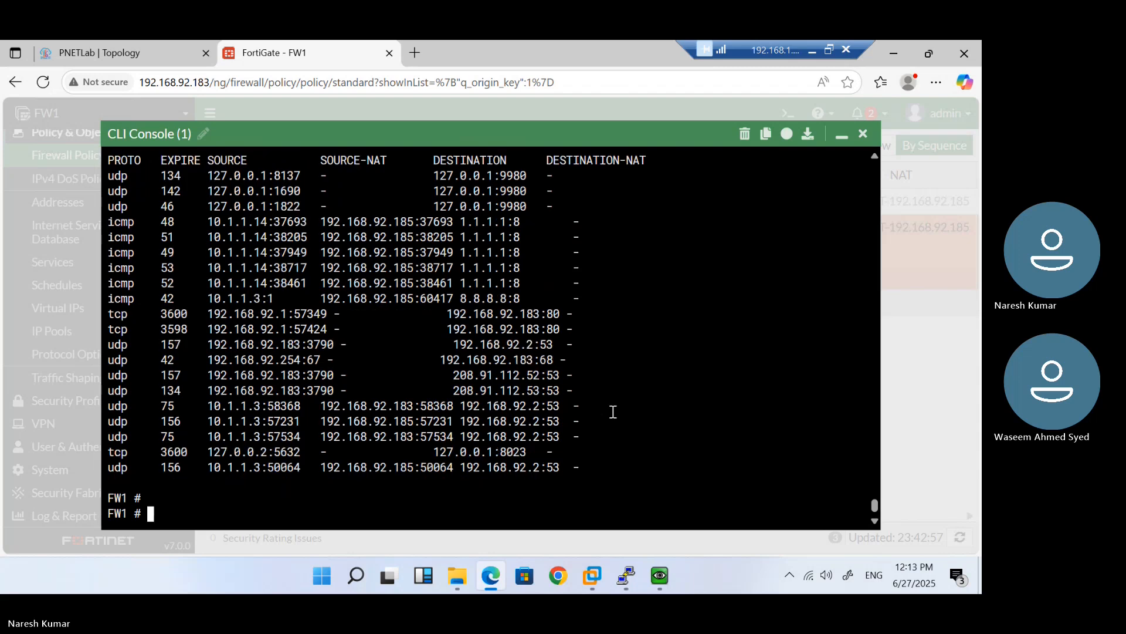
key("Up")
key("Return")
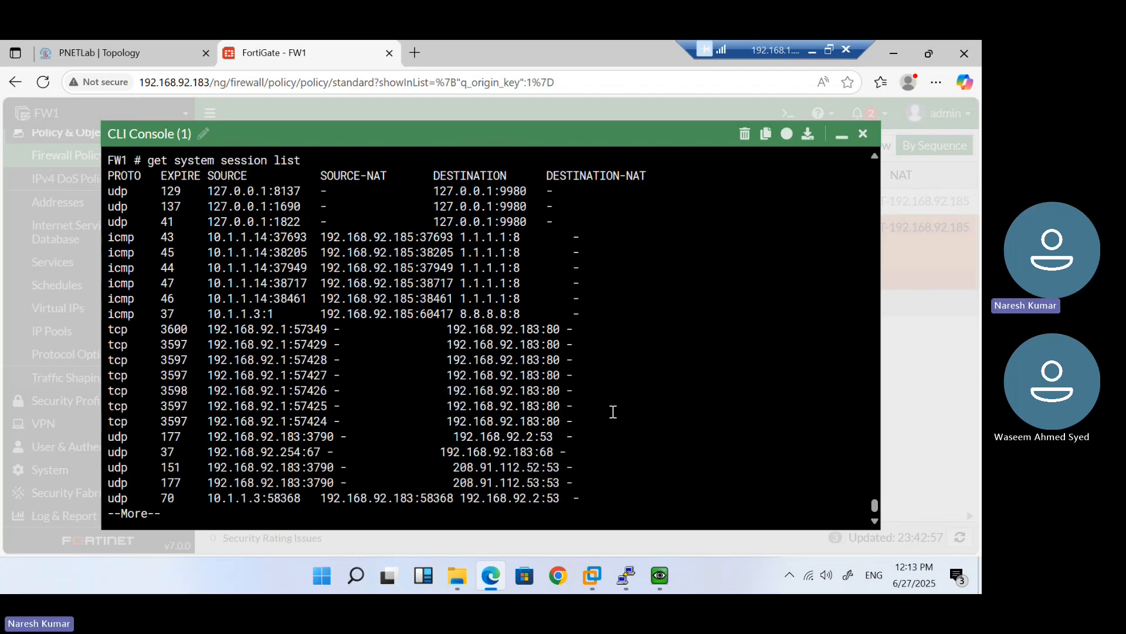
key("Return")
key("Return")
key("Return")
key("Return")
key("Return")
key("Return")
key("Return")
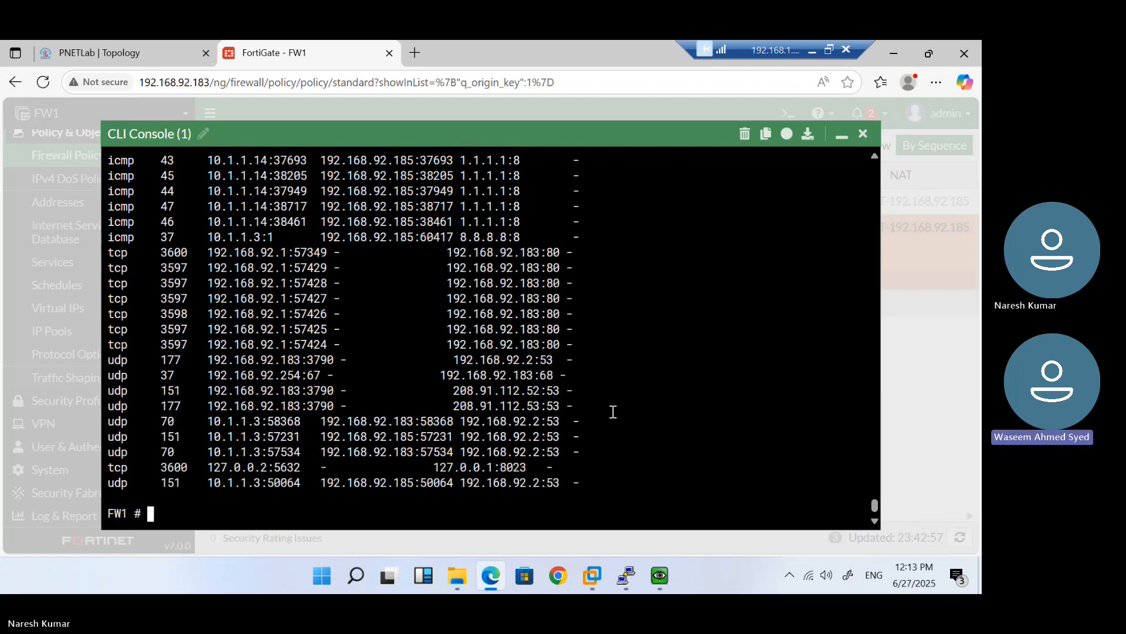
key("Up")
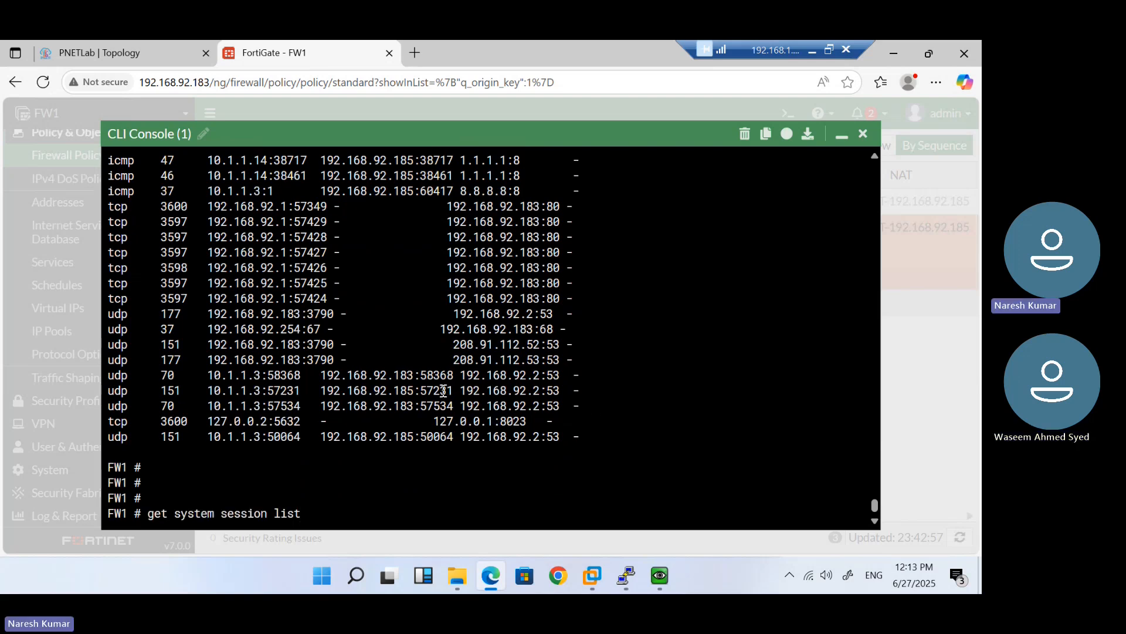
key("Return")
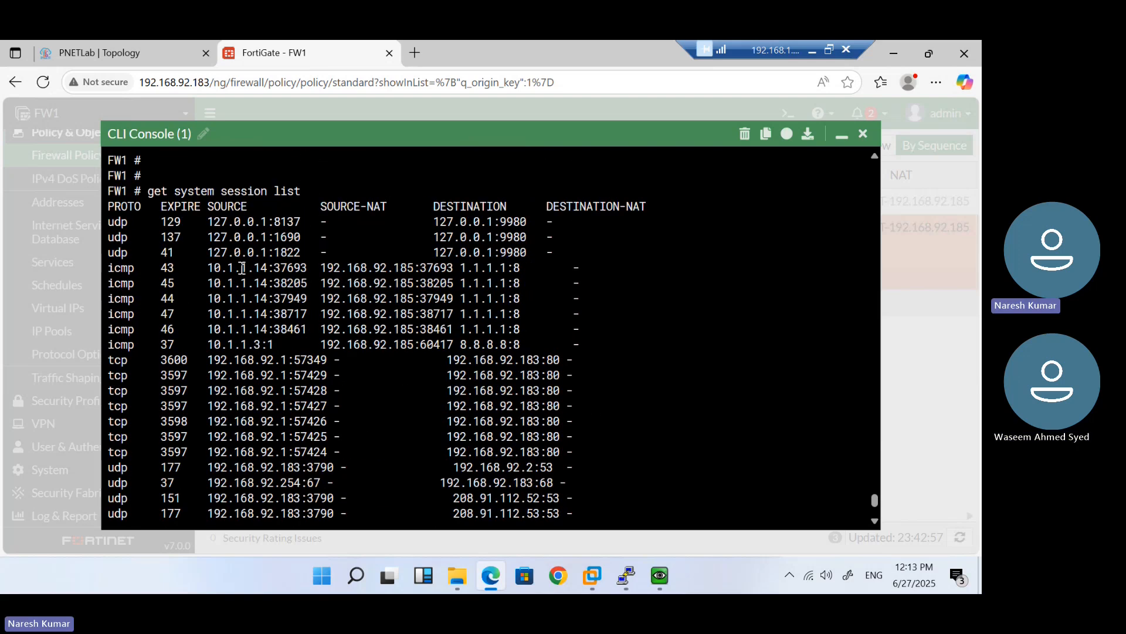
double_click(361, 272)
Filter sessions to source 10.1.1.14 and clear them with 'diagnose sys session clear'
key("Return")
key("Return")
key("Return")
key("Up")
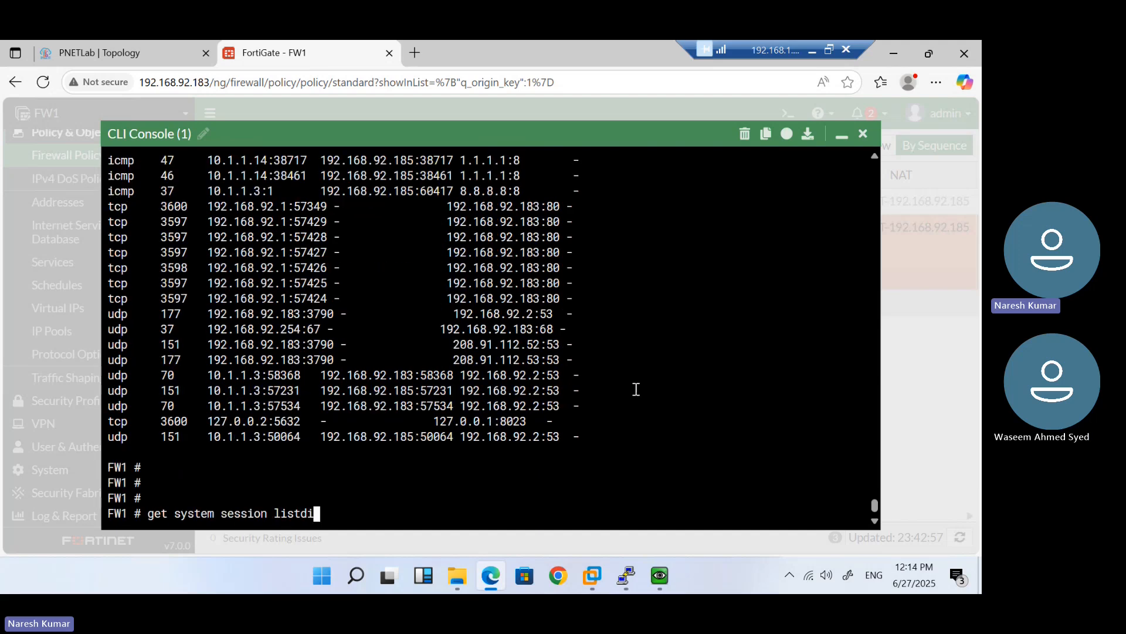
key("BackSpace")
key("BackSpace")
key("BackSpace")
key("BackSpace")
key("BackSpace")
key("BackSpace")
key("BackSpace")
key("BackSpace")
key("BackSpace")
key("BackSpace")
key("BackSpace")
key("BackSpace")
key("BackSpace")
key("BackSpace")
key("BackSpace")
key("BackSpace")
key("BackSpace")
key("BackSpace")
key("BackSpace")
key("BackSpace")
type("diagnose sys session ")
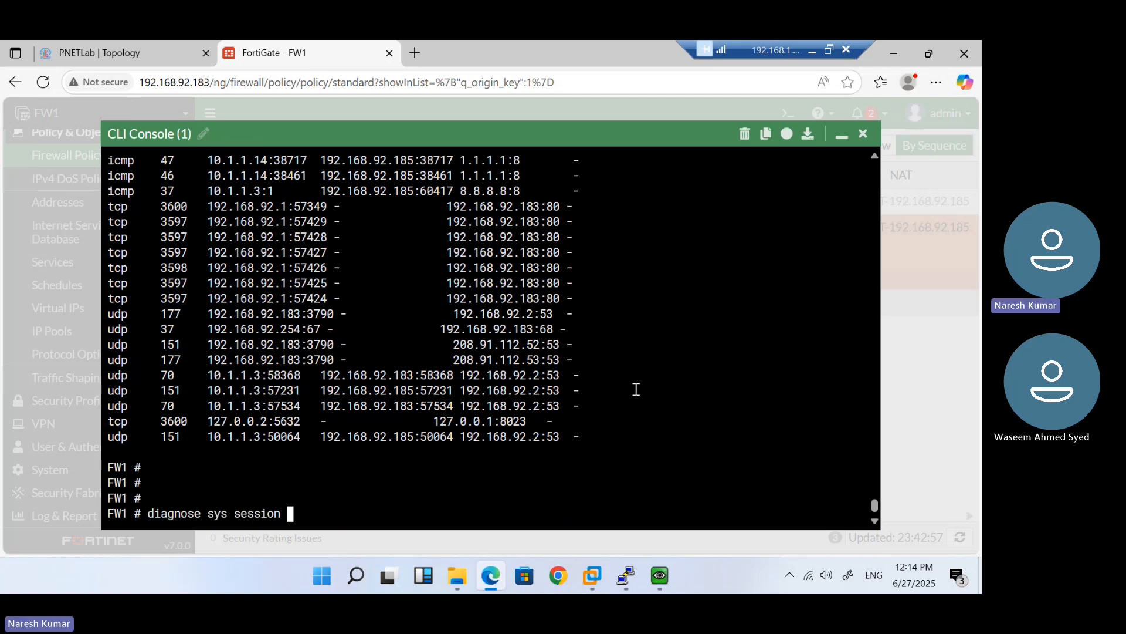
type("filter so")
type("c ")
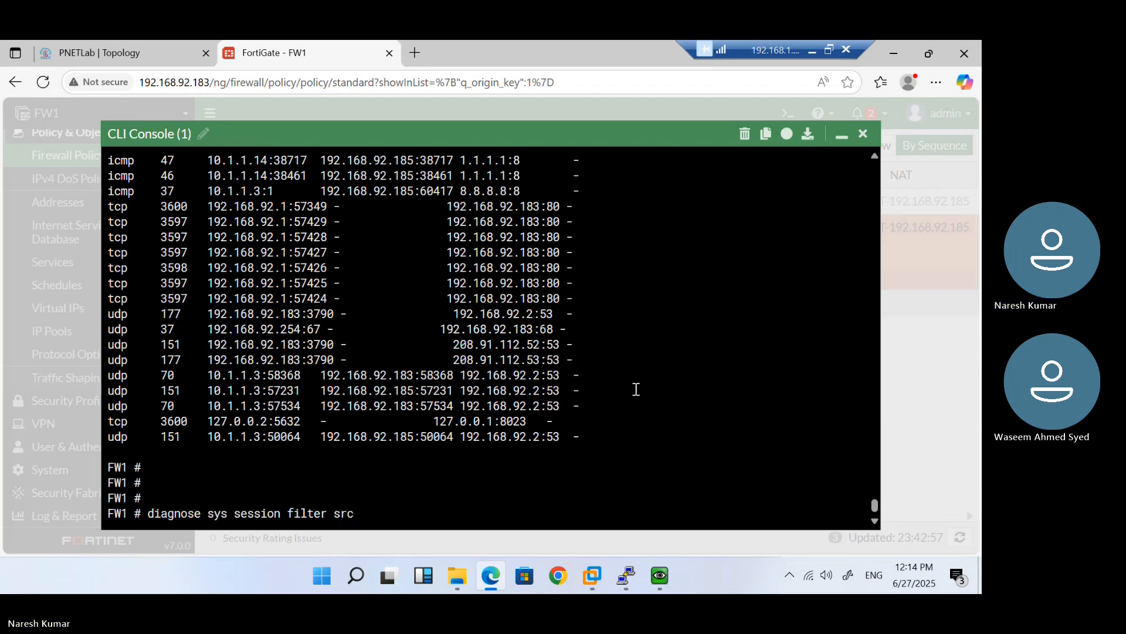
type("10.1.1.14")
key("Return")
type("diagnose sys session clear")
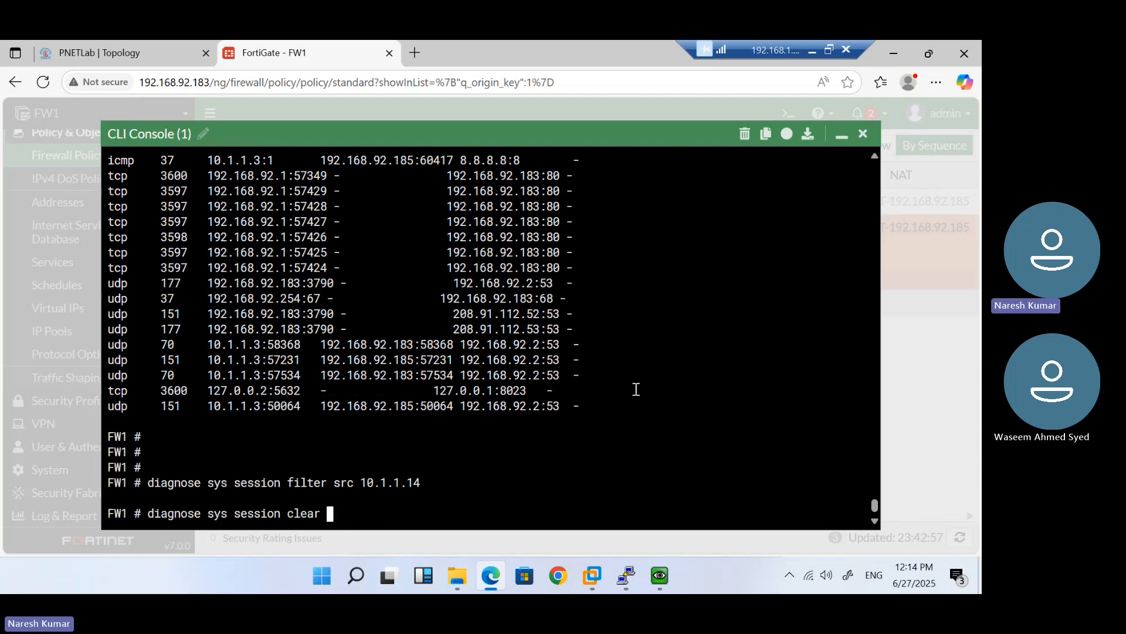
key("Return")
key("Return")
key("Return")
key("Return")
key("Return")
Run 'get system session list' to confirm 10.1.1.14's sessions are gone
type("get")
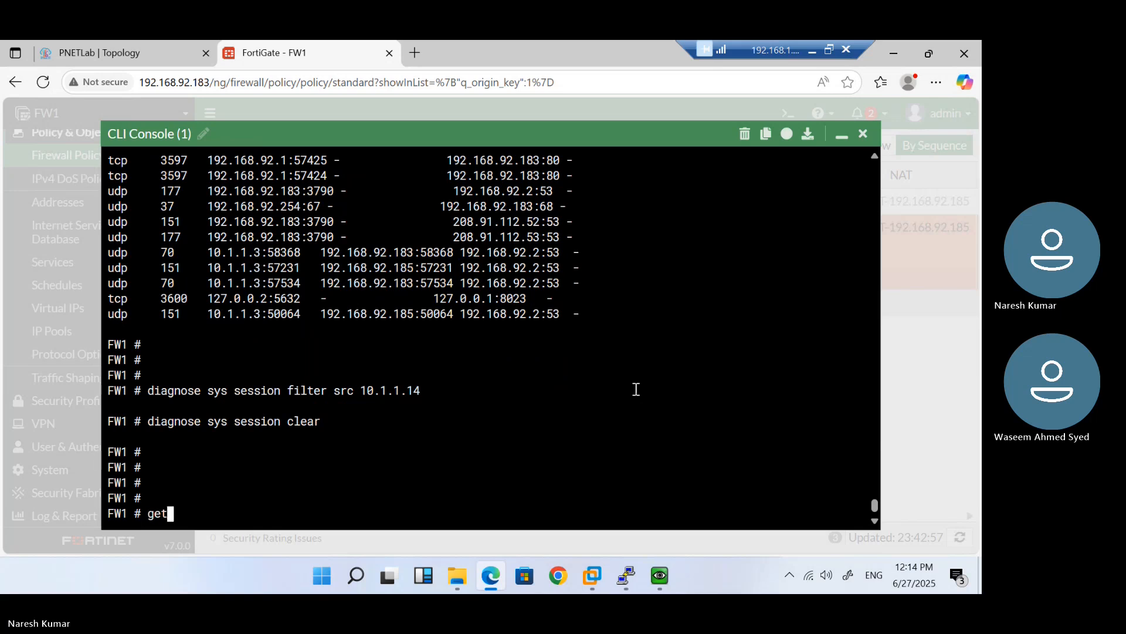
type(" system session list")
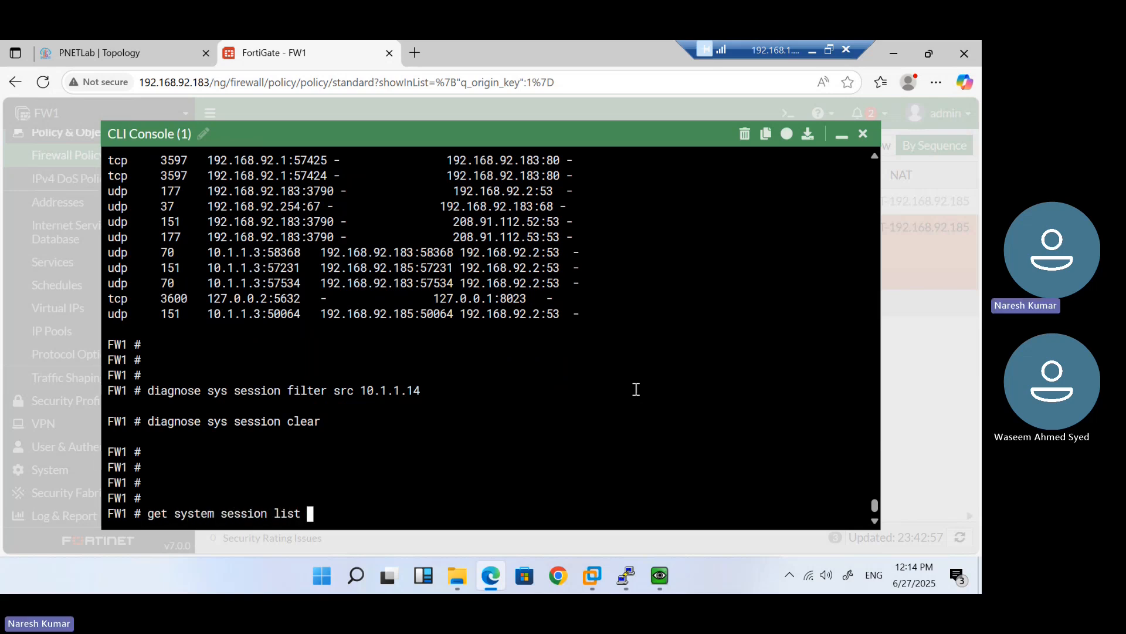
key("Return")
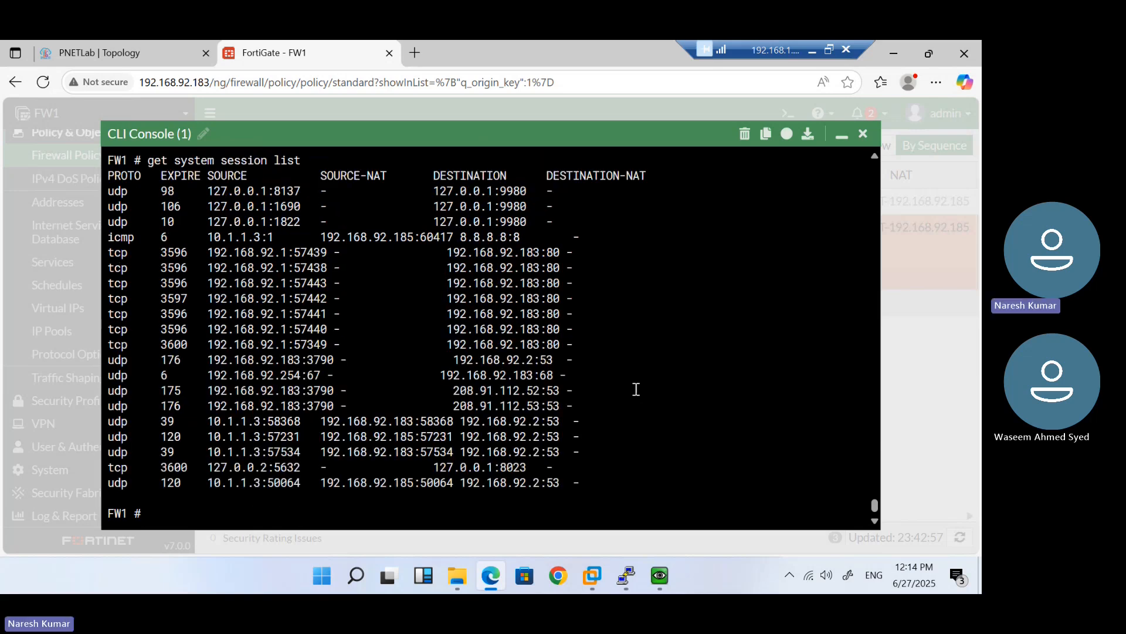
key("Return")
key("Return")
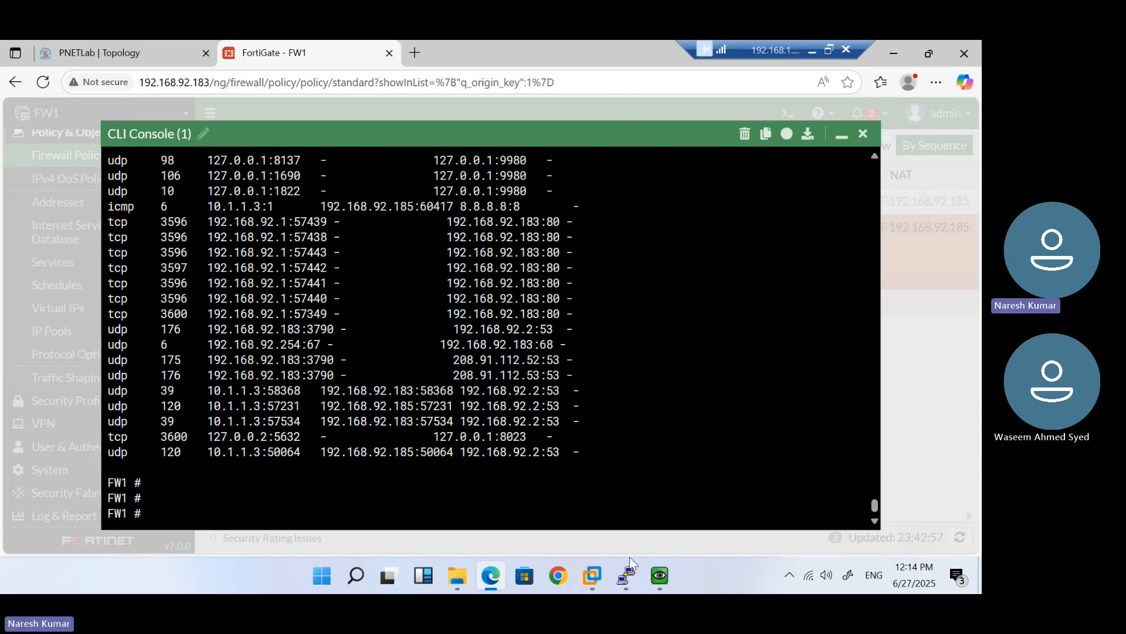
Rerun ping 1.1.1.1 from the VPC6 console
mouse_move(626, 570)
left_click(672, 505)
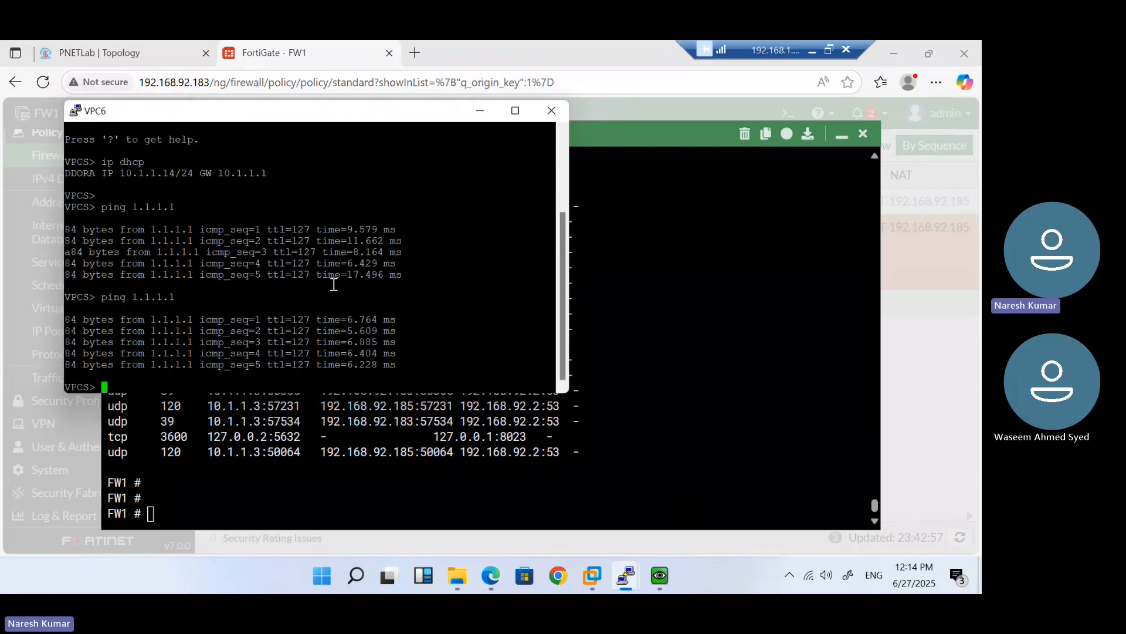
key("Up")
key("Return")
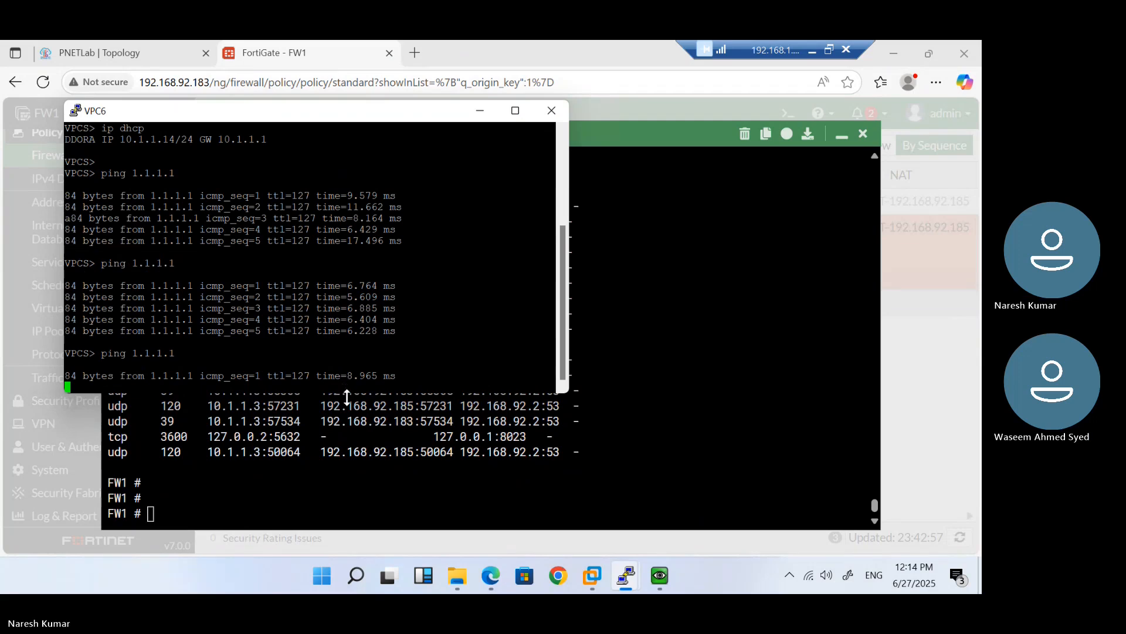
Relist sessions and highlight the new 10.1.1.14 ping session NATed to 192.168.92.185
left_click(356, 438)
key("Up")
key("Return")
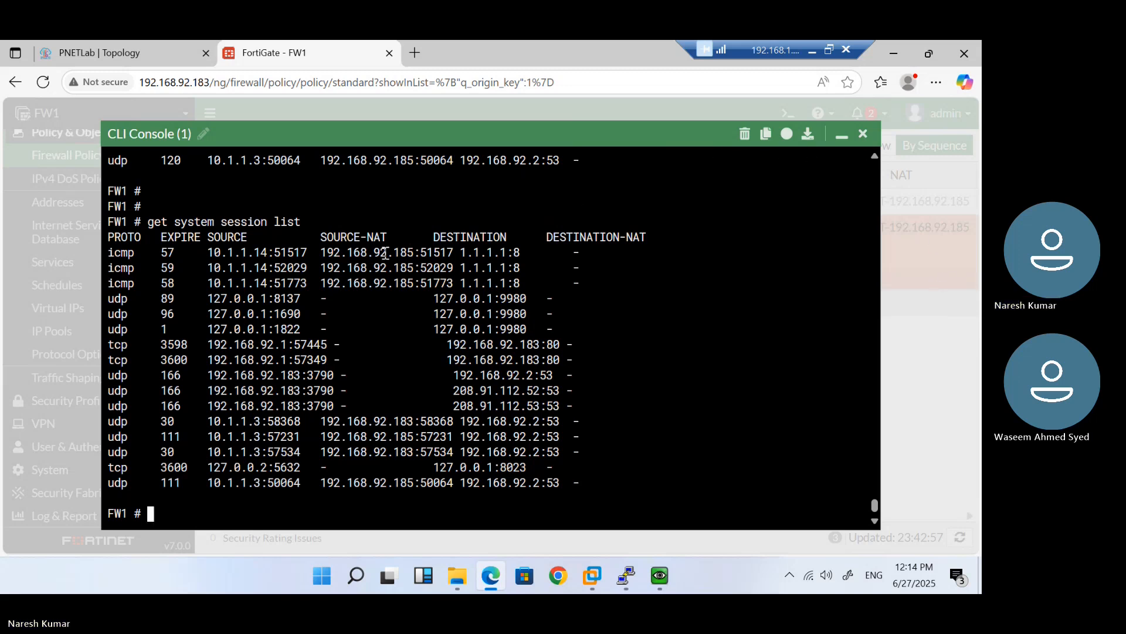
left_click_drag(412, 253, 333, 253)
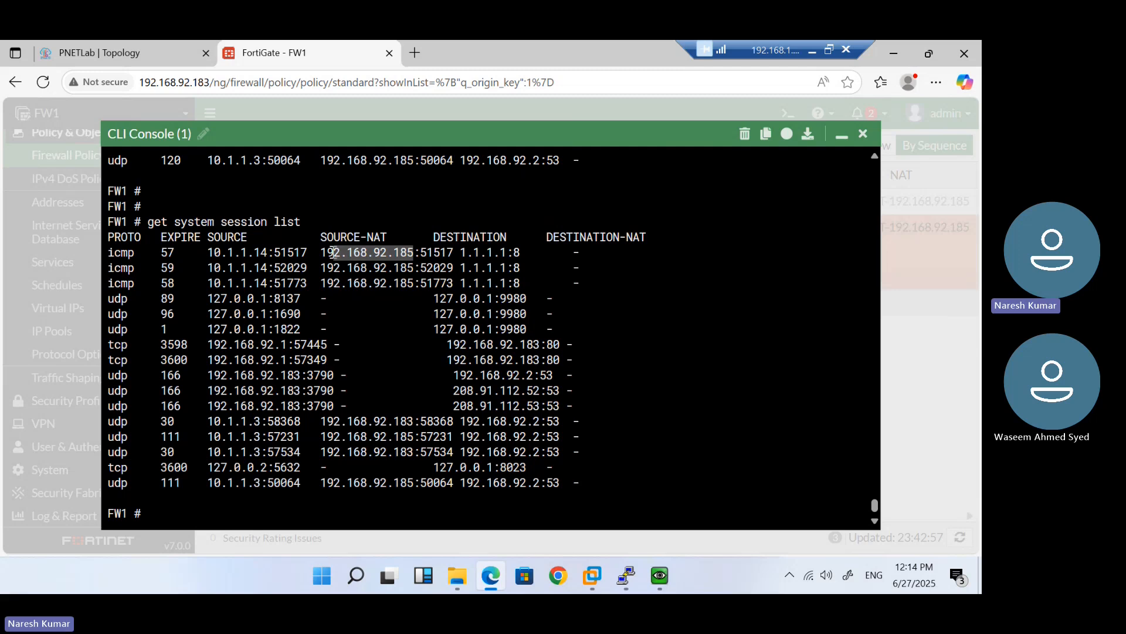
left_click(841, 136)
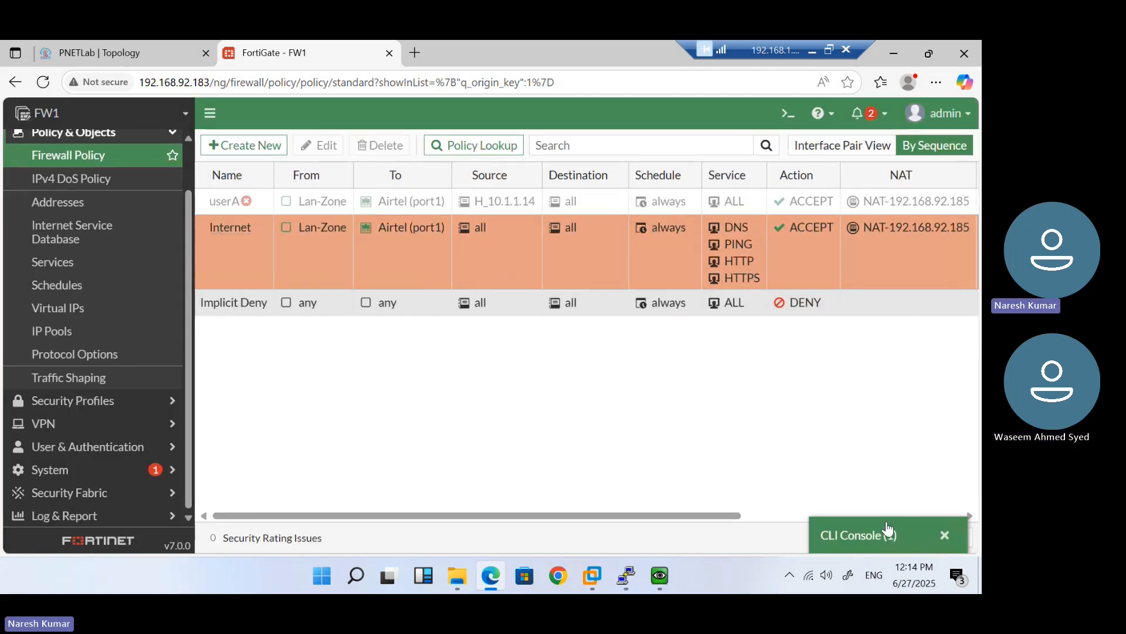
left_click(886, 527)
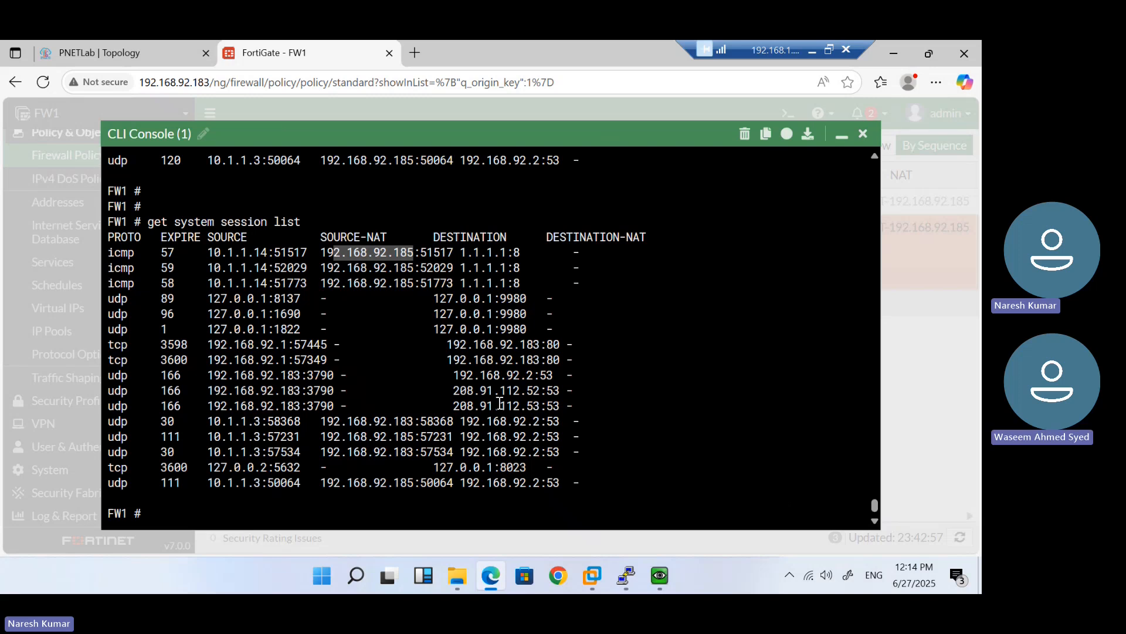
left_click(500, 403)
Highlight the 10.1.1.3 DNS session translated to 192.168.92.185:50064 toward 192.168.92.2:53
key("Return")
key("Return")
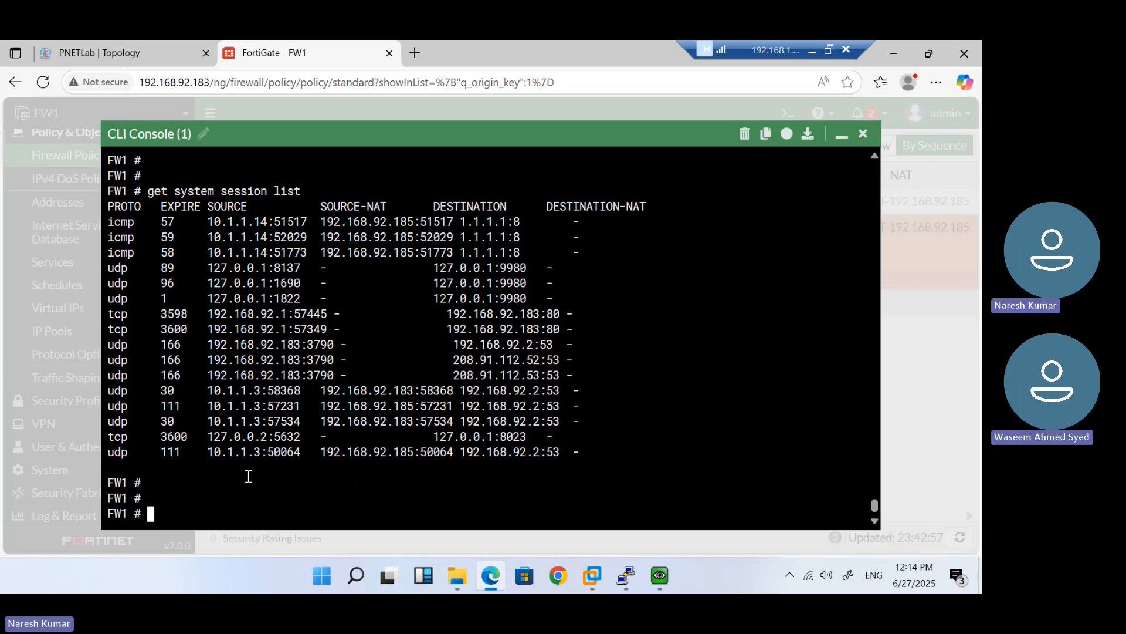
left_click_drag(208, 453, 404, 454)
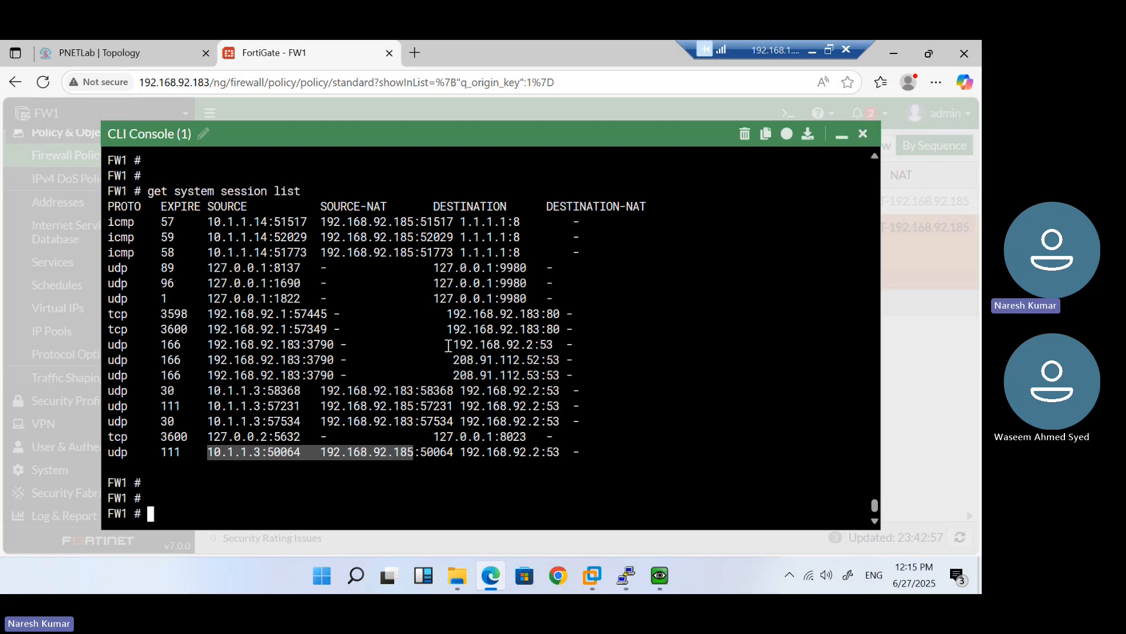
left_click_drag(573, 375, 128, 343)
left_click(238, 299)
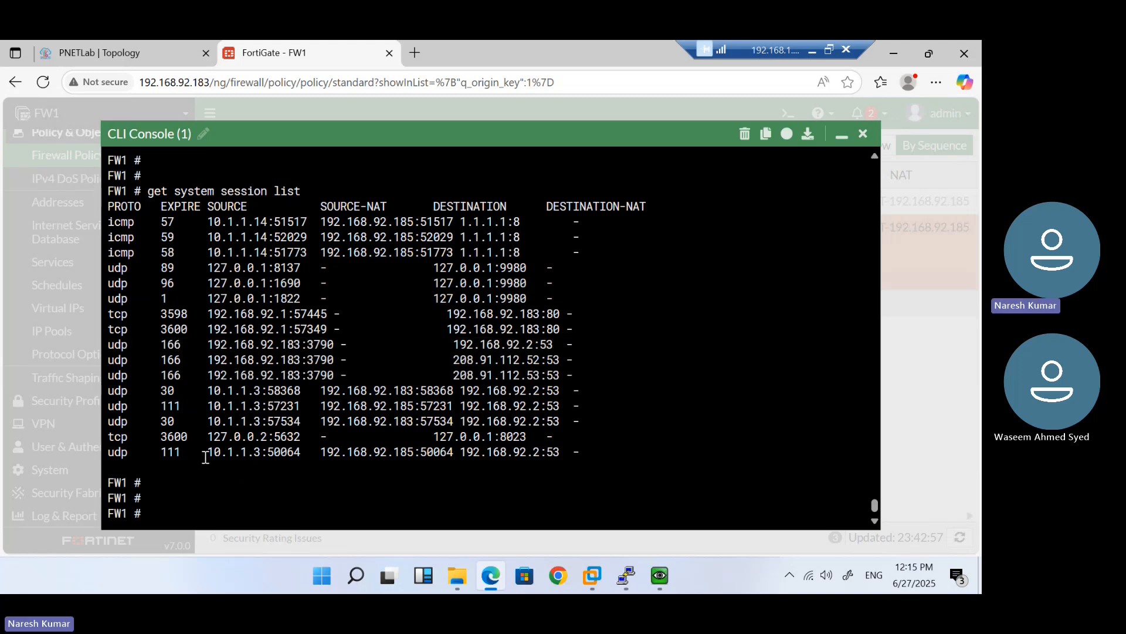
left_click_drag(209, 453, 248, 457)
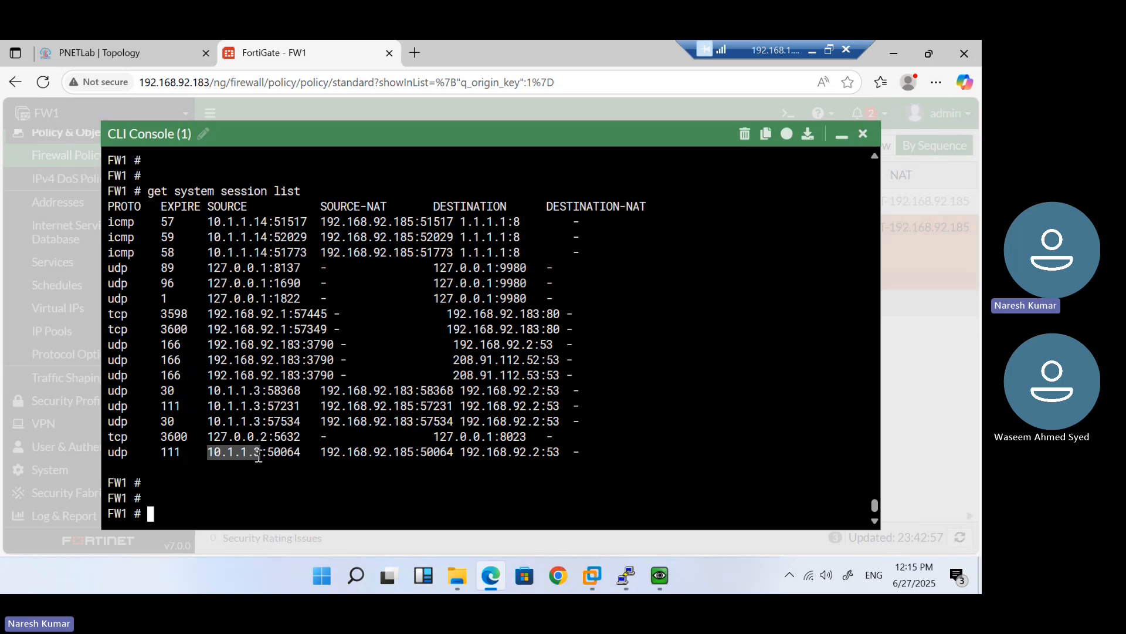
double_click(357, 455)
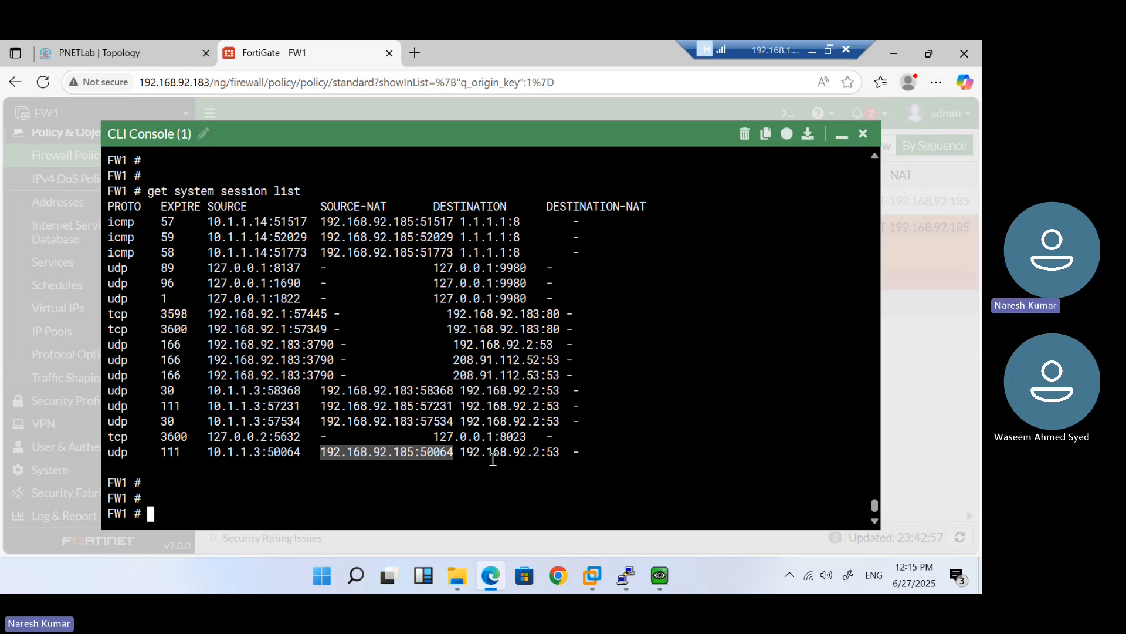
double_click(553, 450)
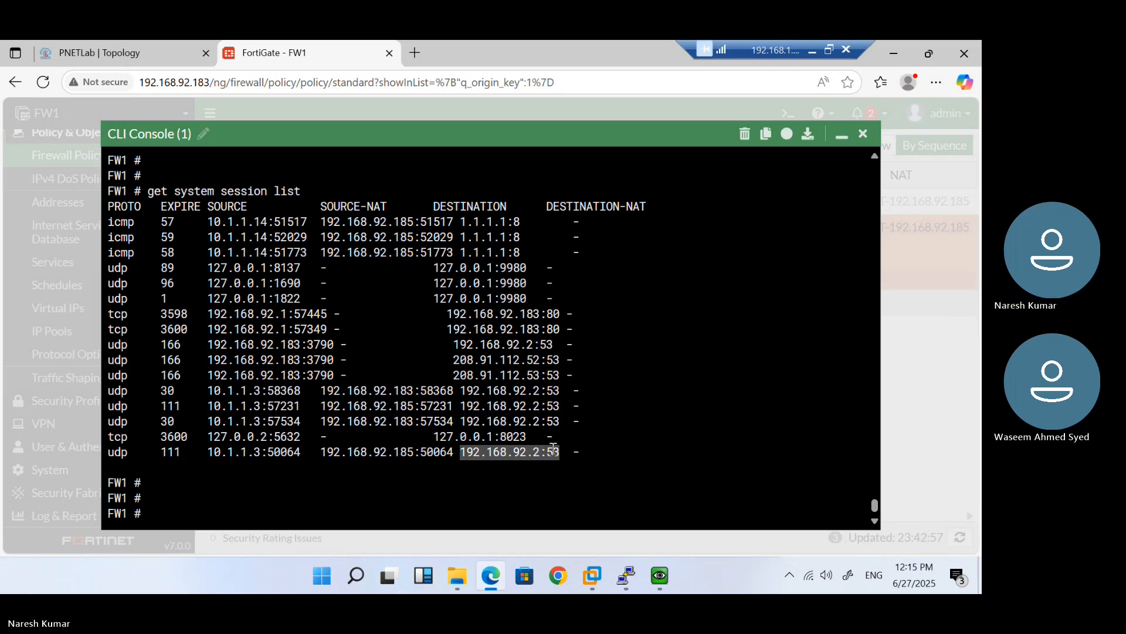
Recall 'get system session list' and append '| grep' at the prompt
left_click(246, 468)
key("Up")
type("| grep")
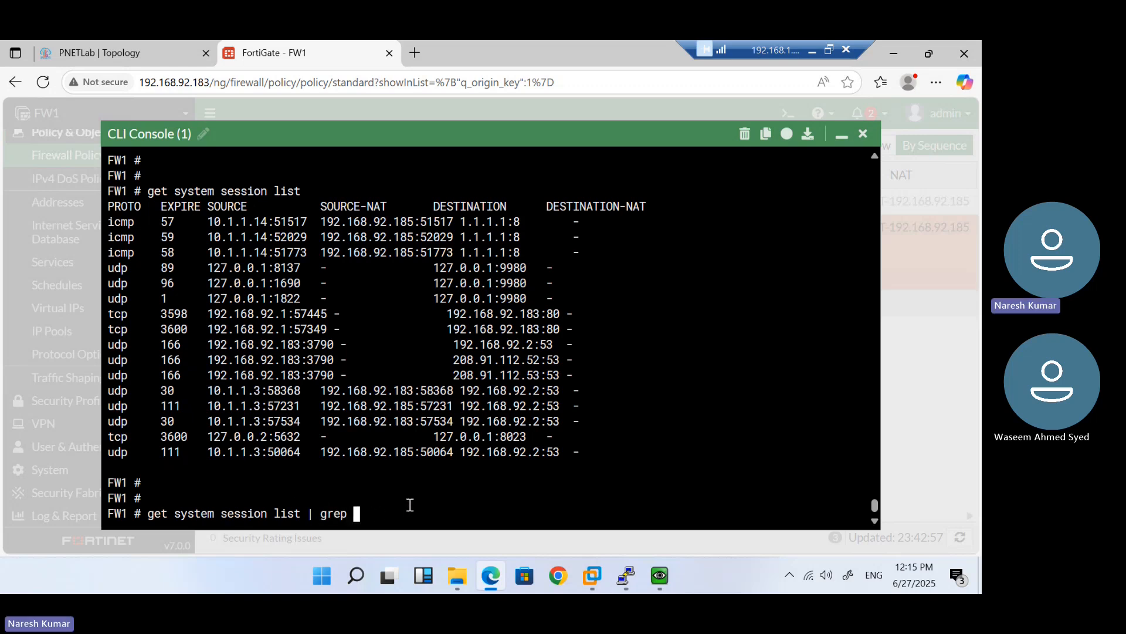
Copy 10.1.1.3 into the command and run 'get system session list | grep 10.1.1.3'
double_click(244, 452)
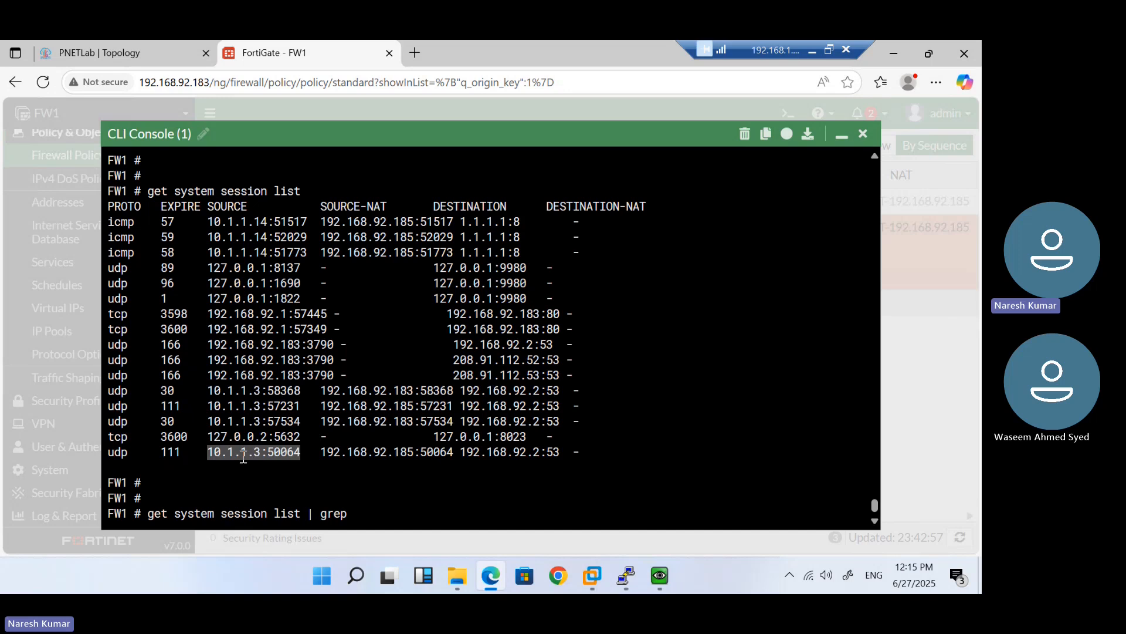
right_click(243, 457)
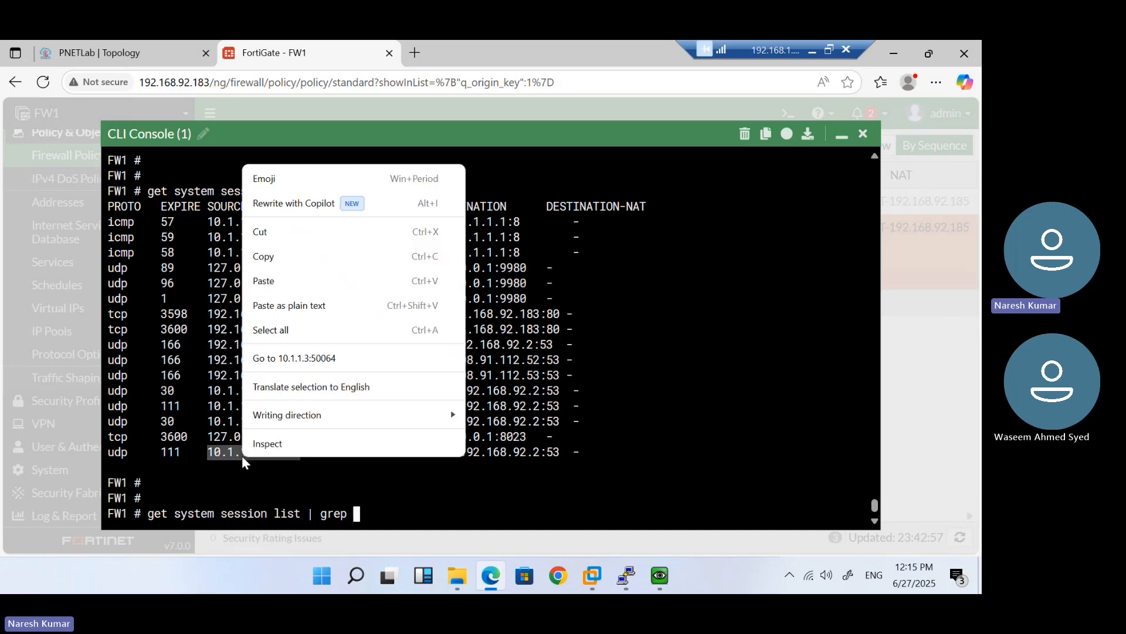
left_click(292, 258)
key("ctrl+v")
key("BackSpace")
key("BackSpace")
key("BackSpace")
key("BackSpace")
key("BackSpace")
key("BackSpace")
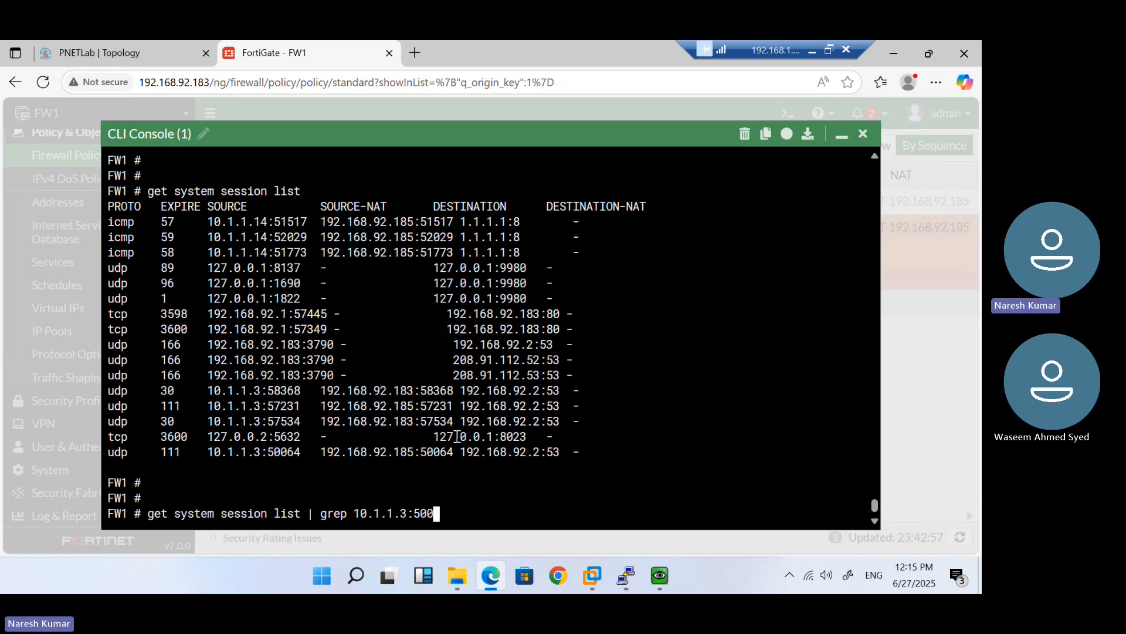
key("Return")
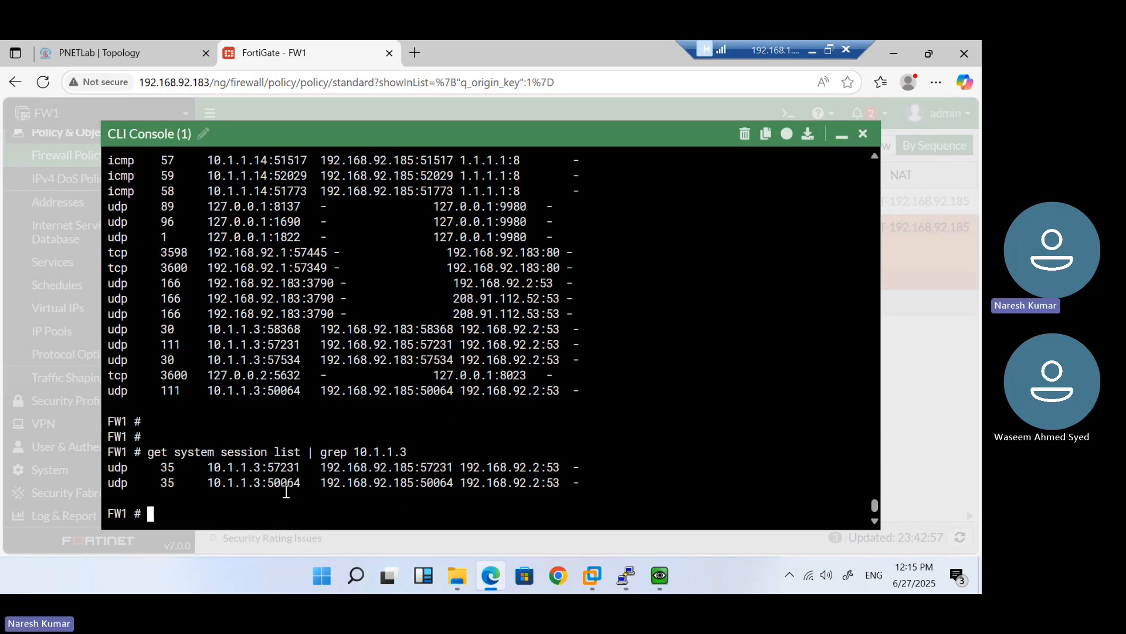
After checking the Windows VM, rerun the 10.1.1.3 grep showing its ICMP session to 8.8.8.8
mouse_move(669, 576)
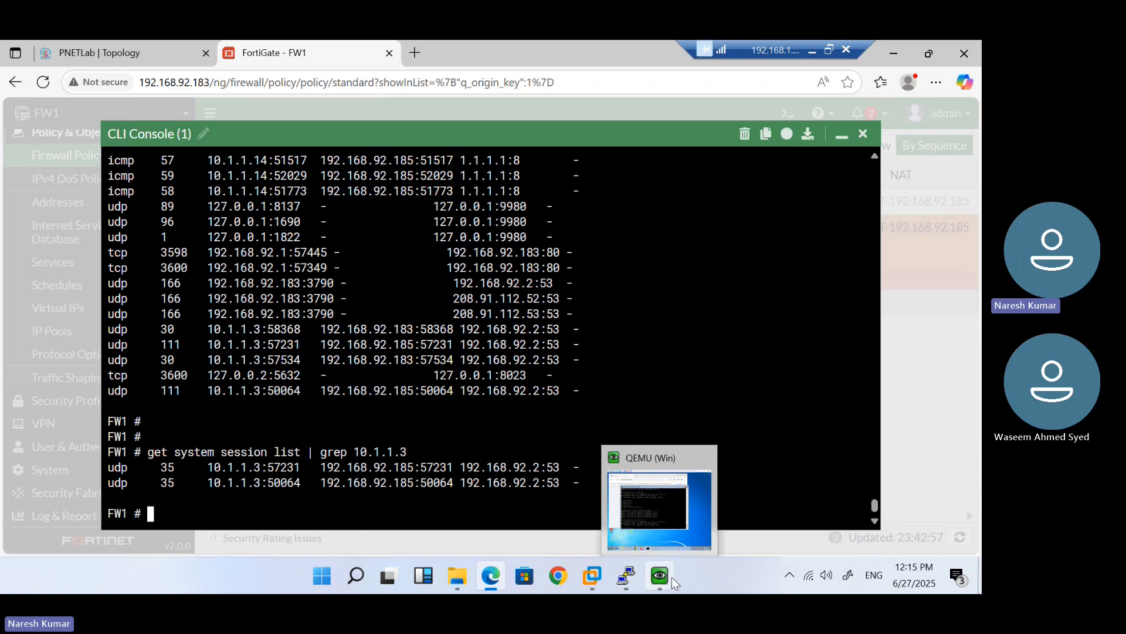
left_click(645, 499)
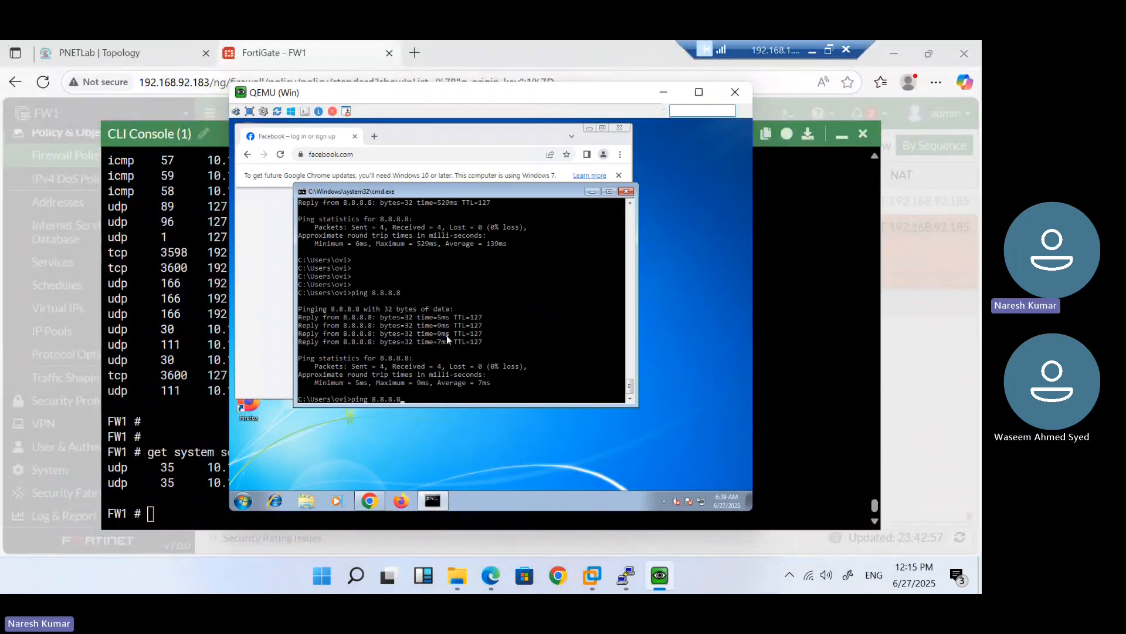
left_click(170, 365)
key("Up")
key("Return")
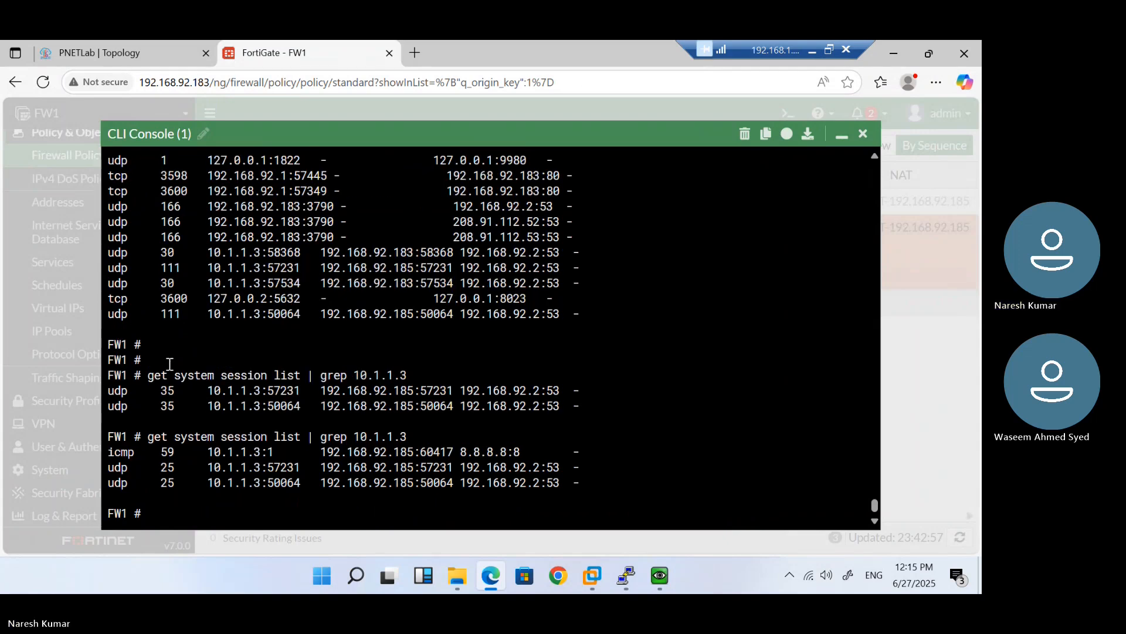
double_click(488, 452)
left_click(460, 484)
Change the filter to 10.1.1.14 and run 'get system session list | grep 10.1.1.14'
key("Up")
key("BackSpace")
type("14")
key("Return")
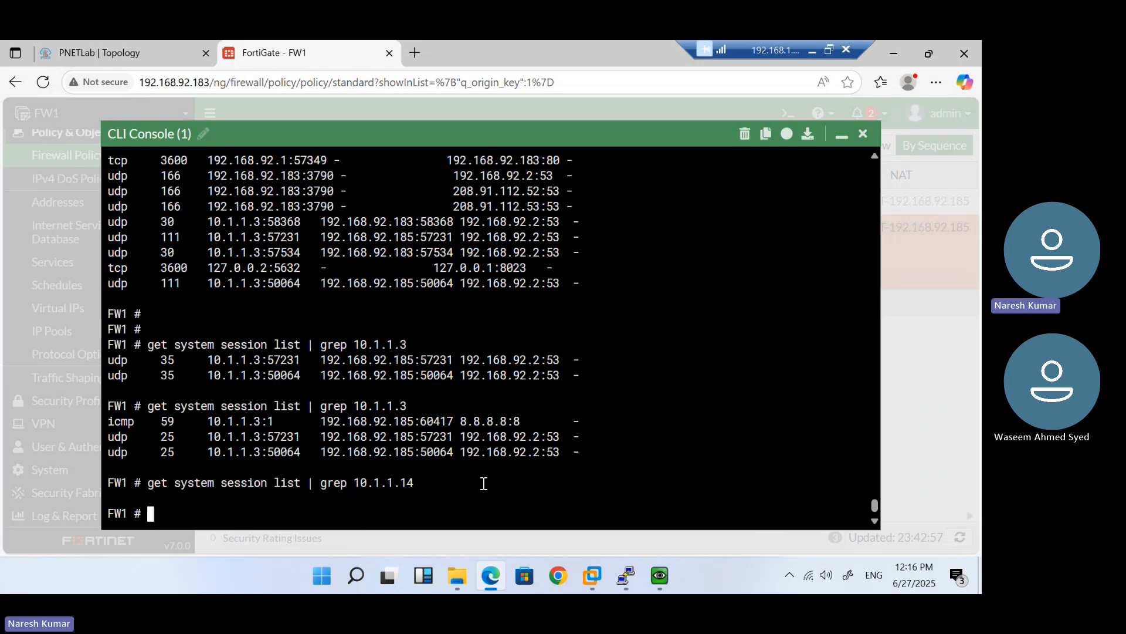
key("Up")
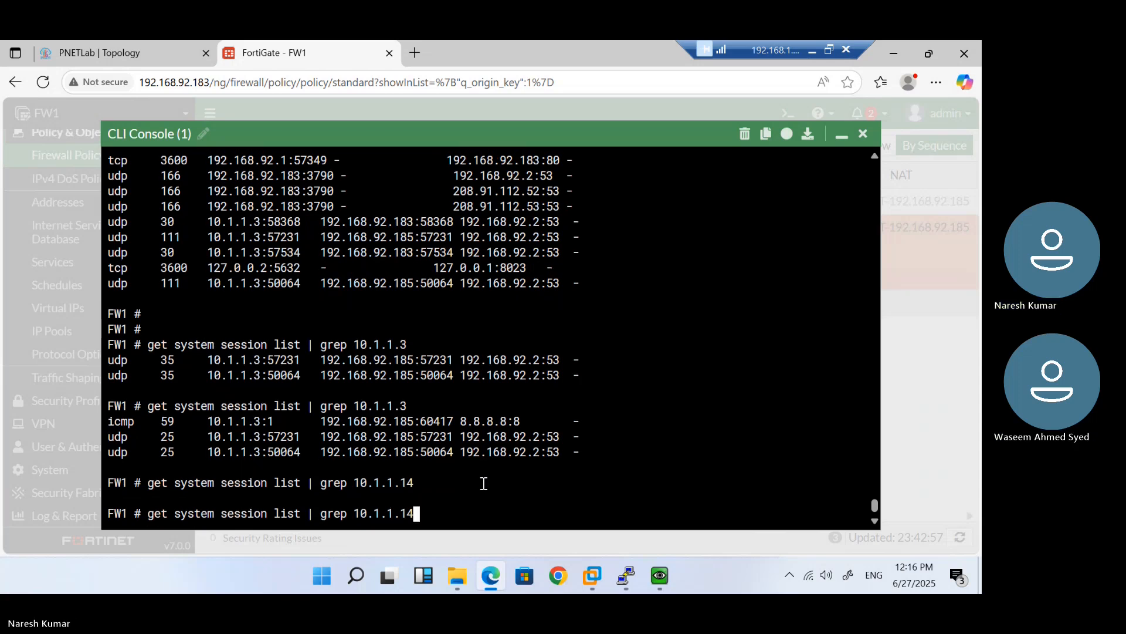
key("Return")
Rerun the 10.1.1.14 grep after checking VPC6, then minimize the CLI console
mouse_move(628, 575)
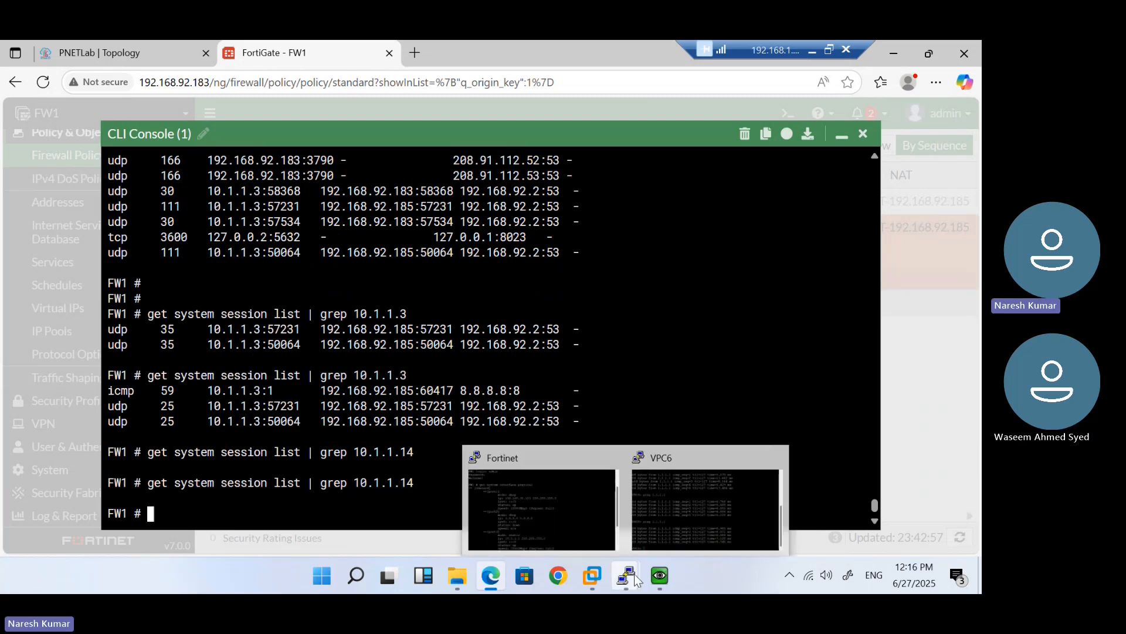
left_click(671, 494)
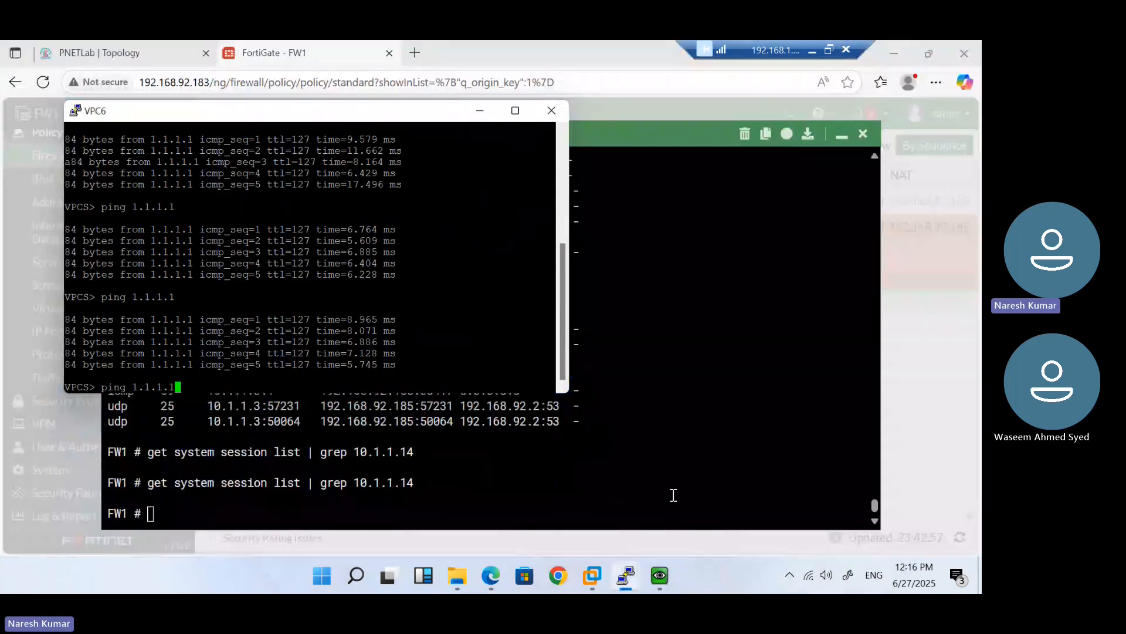
left_click(634, 461)
key("Up")
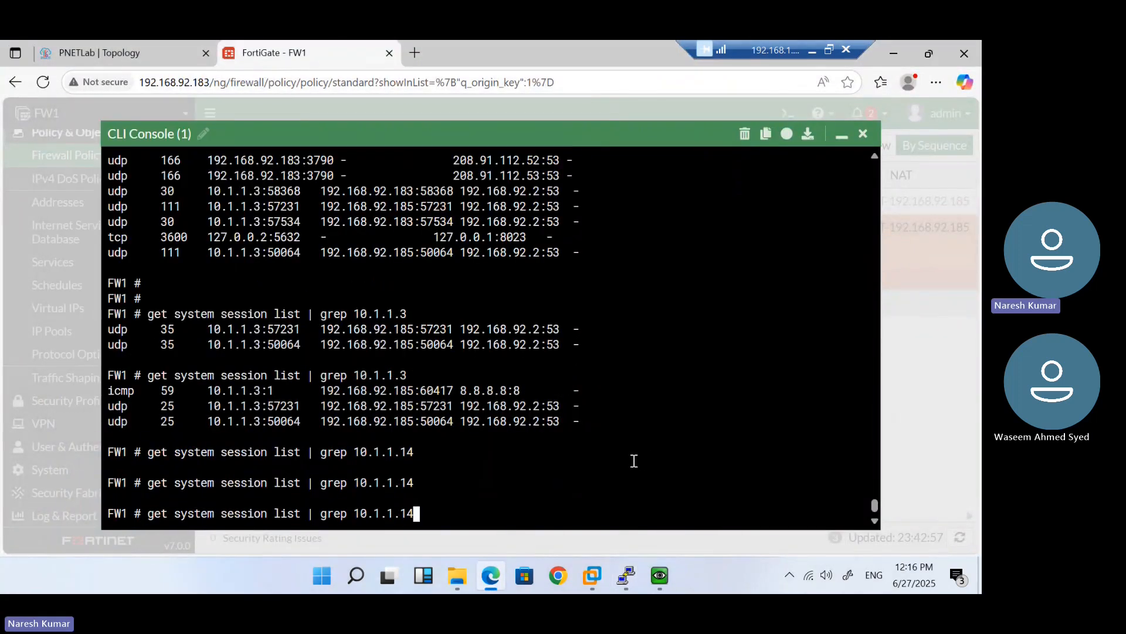
key("Return")
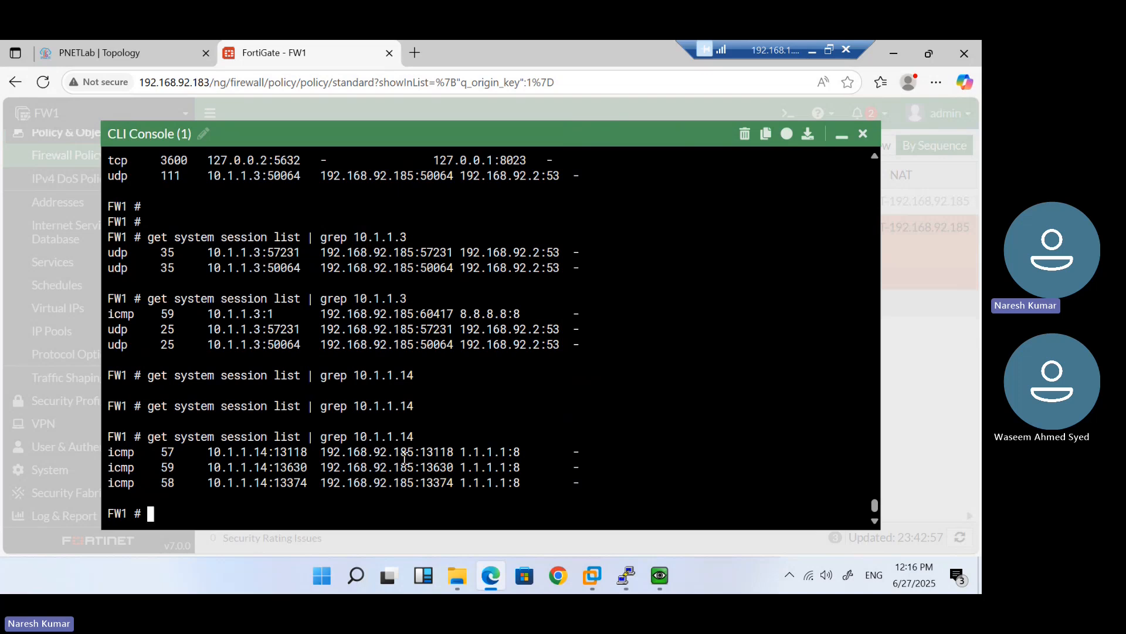
left_click(839, 140)
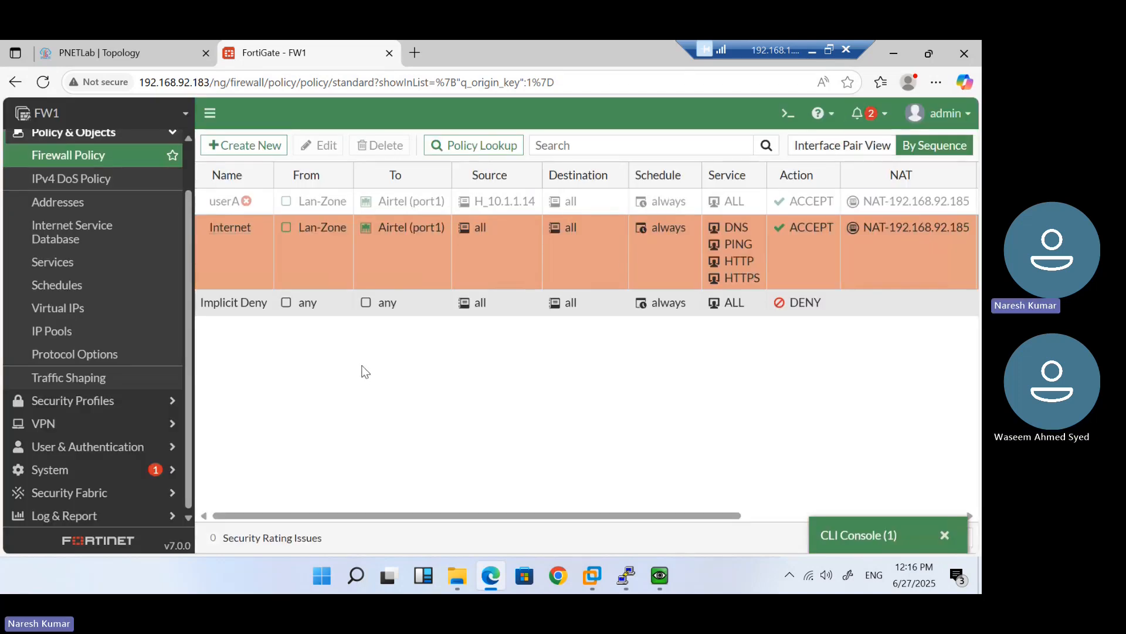
Change the NAT-192.168.92.185 pool type from Overload to One-to-One, save, and reopen it
left_click(73, 332)
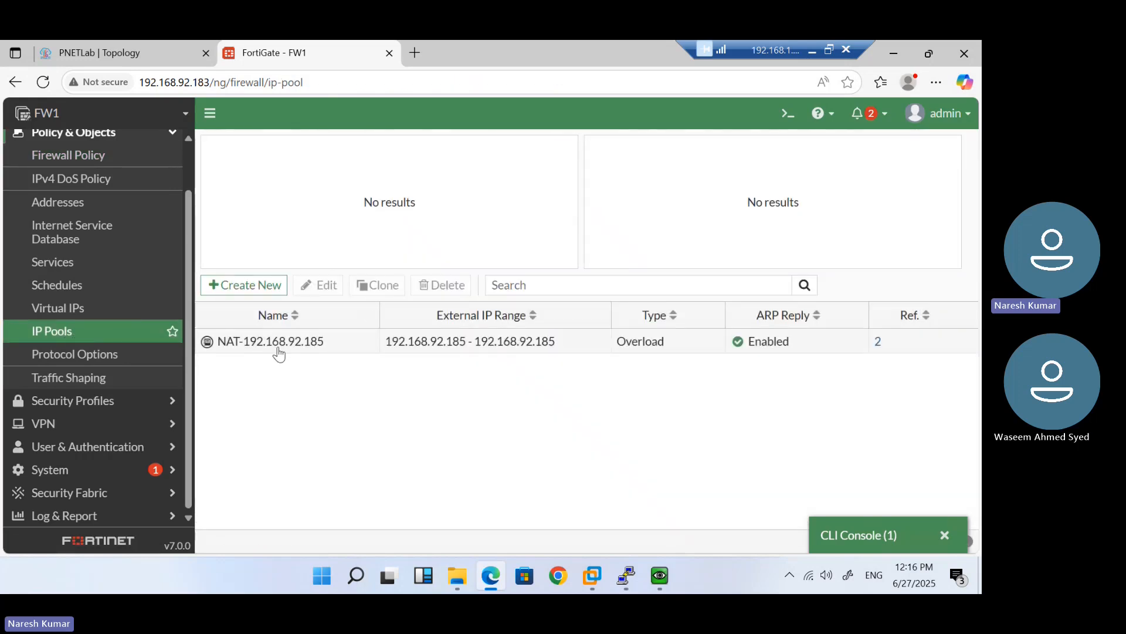
double_click(278, 349)
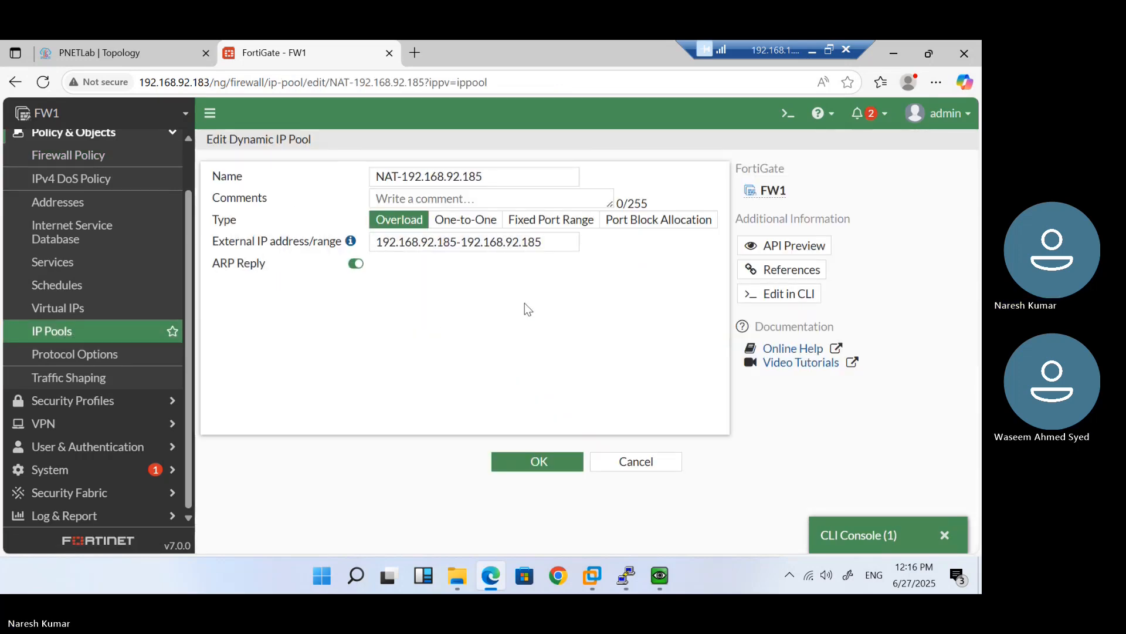
left_click(477, 223)
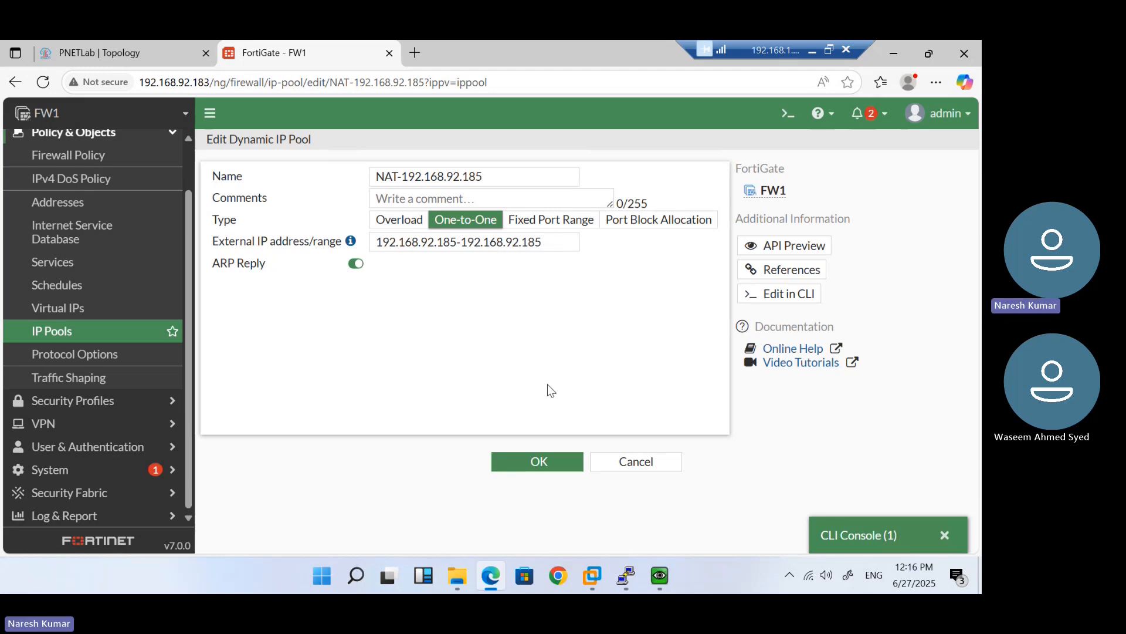
left_click(541, 463)
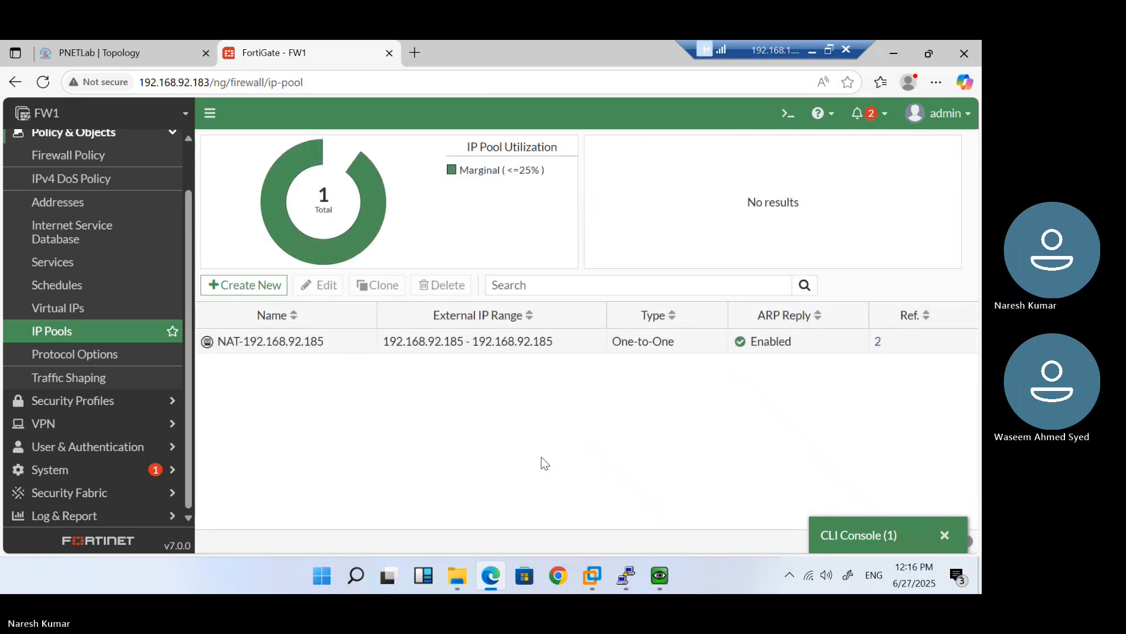
double_click(490, 347)
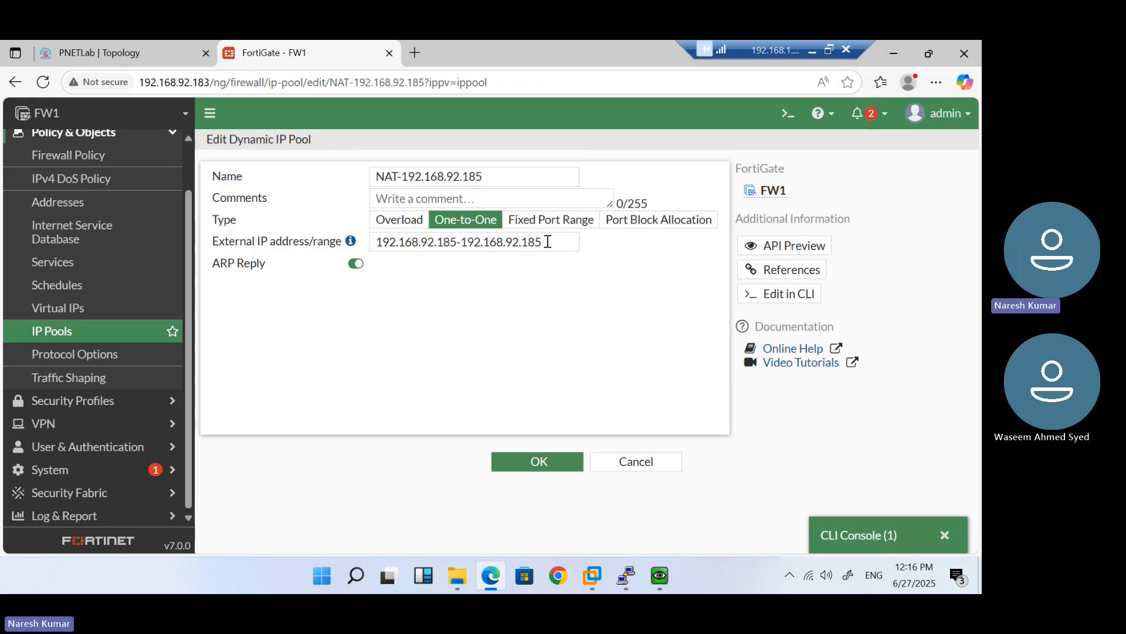
double_click(419, 241)
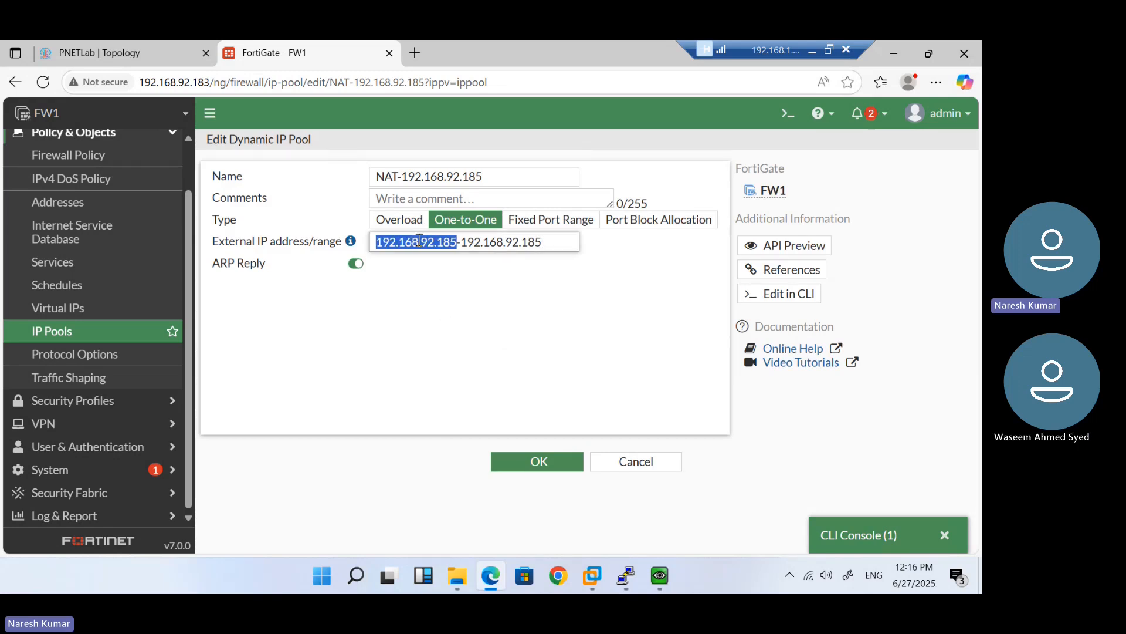
double_click(495, 242)
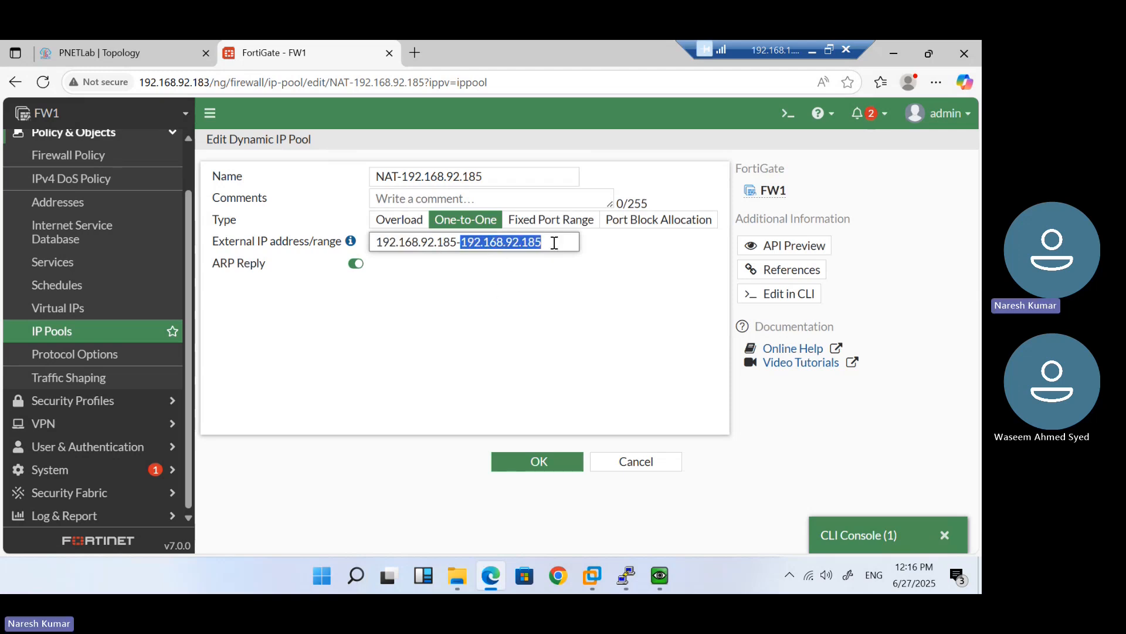
left_click_drag(555, 240, 375, 240)
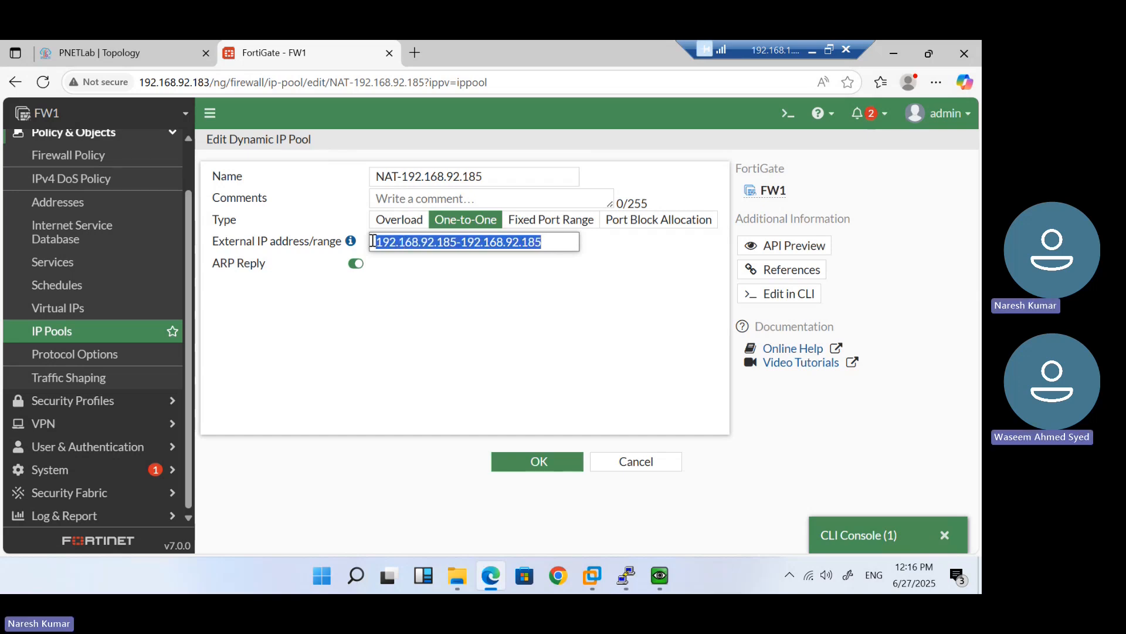
left_click(434, 291)
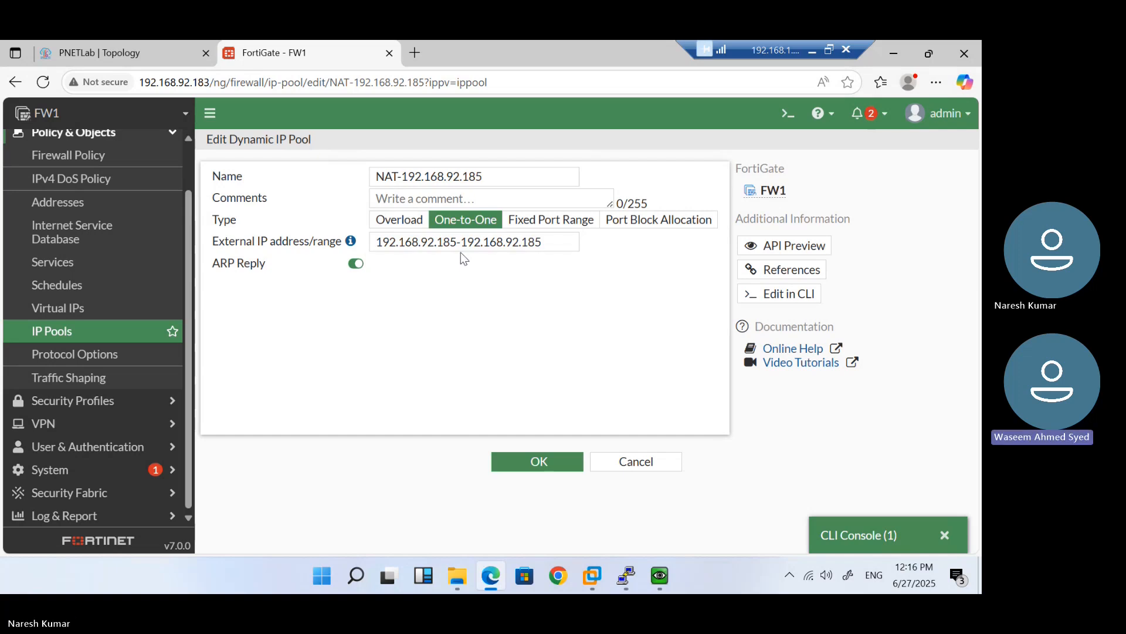
left_click_drag(548, 237, 371, 235)
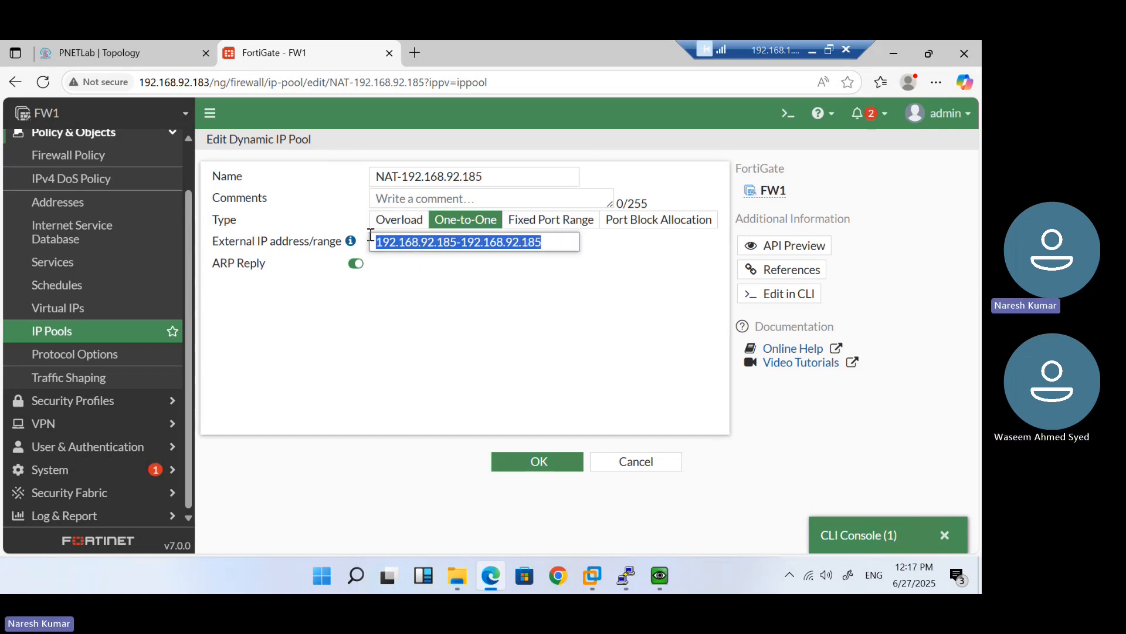
left_click(420, 268)
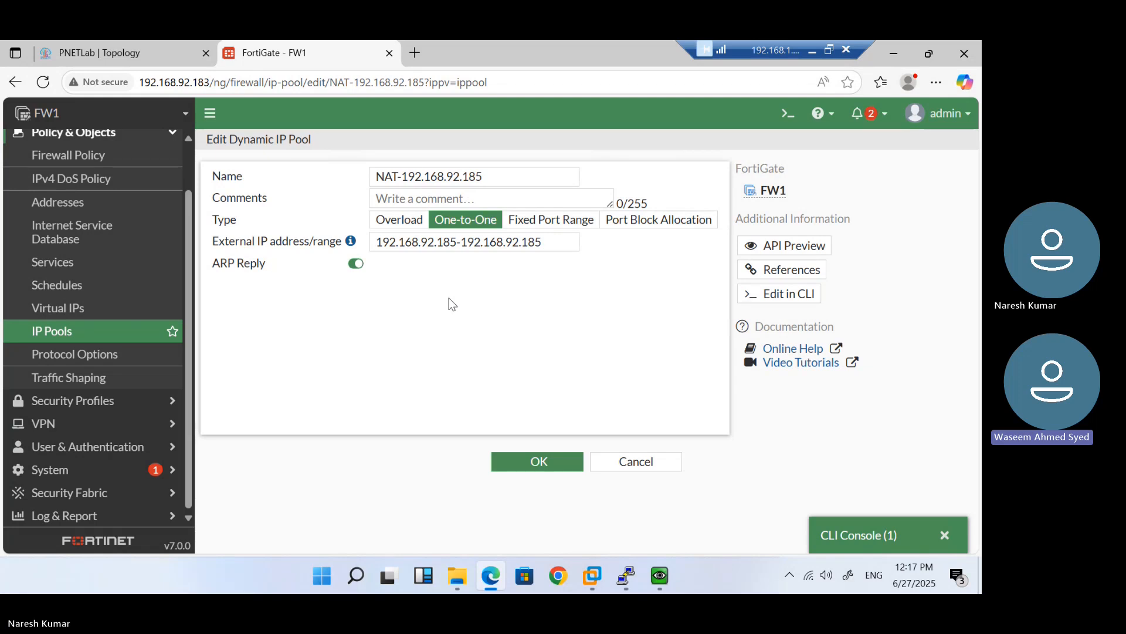
left_click(552, 243)
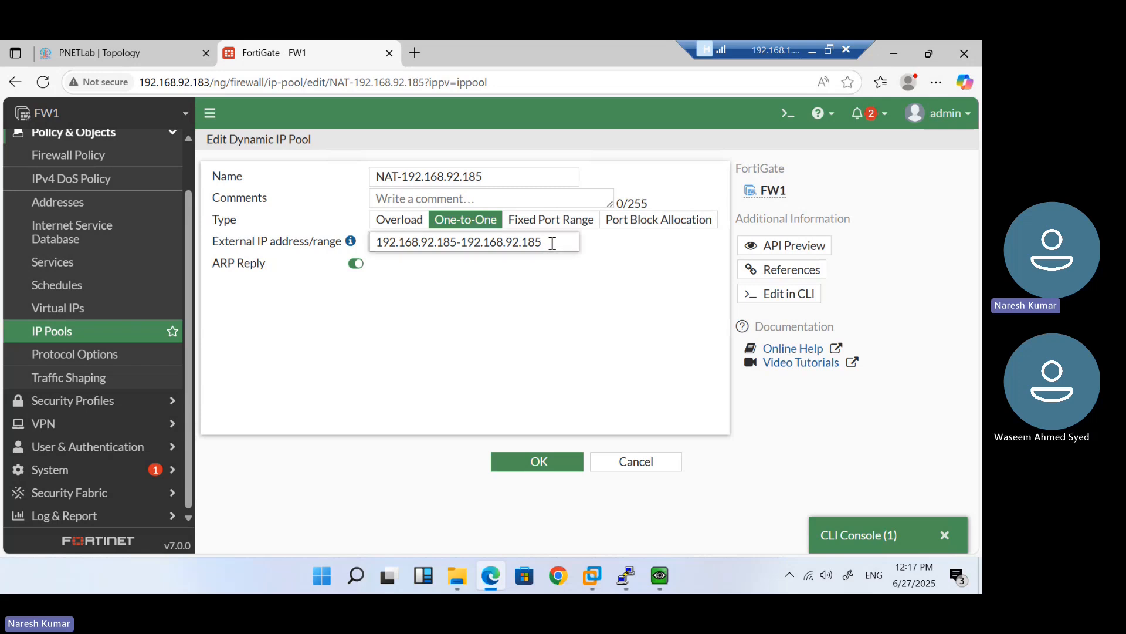
key("BackSpace")
type("6")
key("BackSpace")
type("7")
key("BackSpace")
type("5")
Save the NAT-192.168.92.185 pool with its range unchanged, then reopen its edit page
left_click(551, 461)
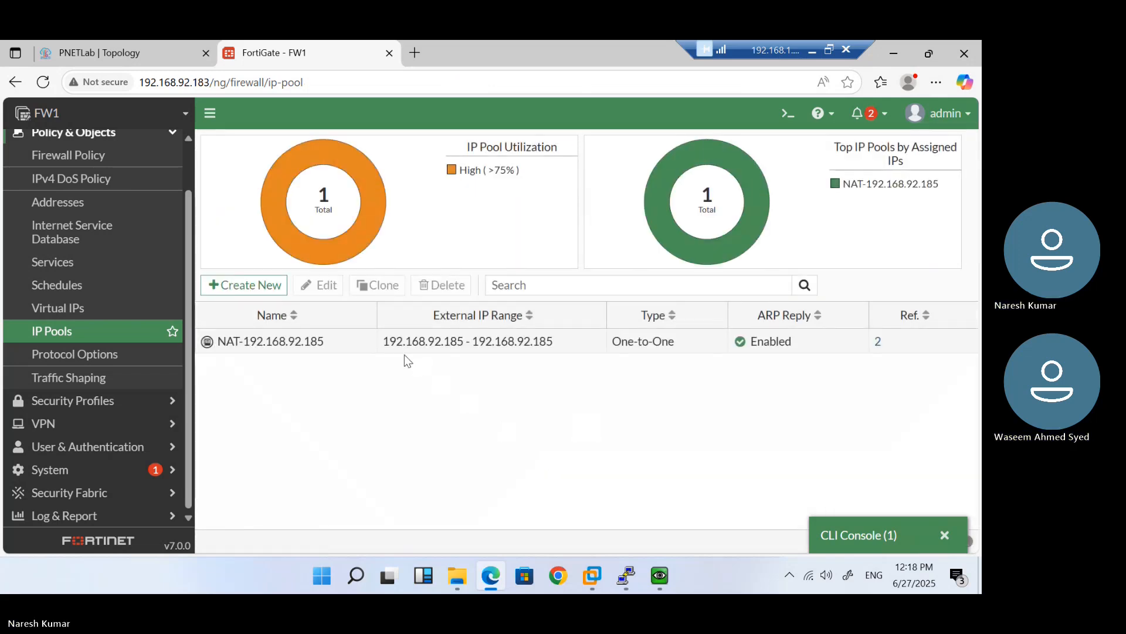
left_click(403, 352)
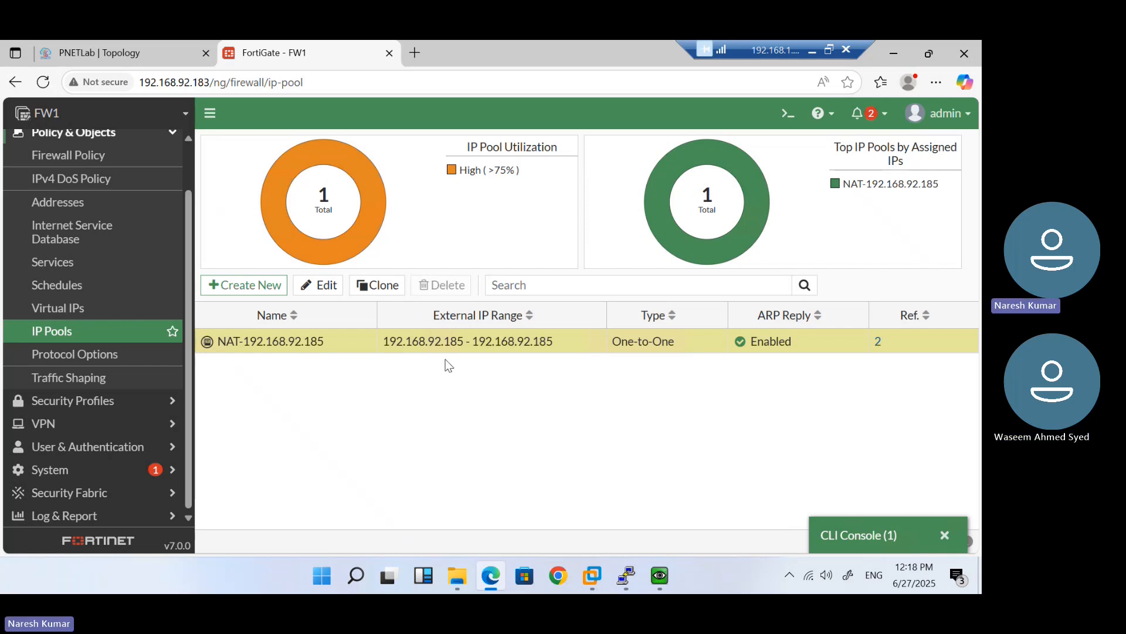
double_click(550, 346)
Change the pool's external range to 192.168.92.186 - 192.168.92.186 and save it
left_click(456, 242)
key("BackSpace")
type("68.92.186-192.168.92.185")
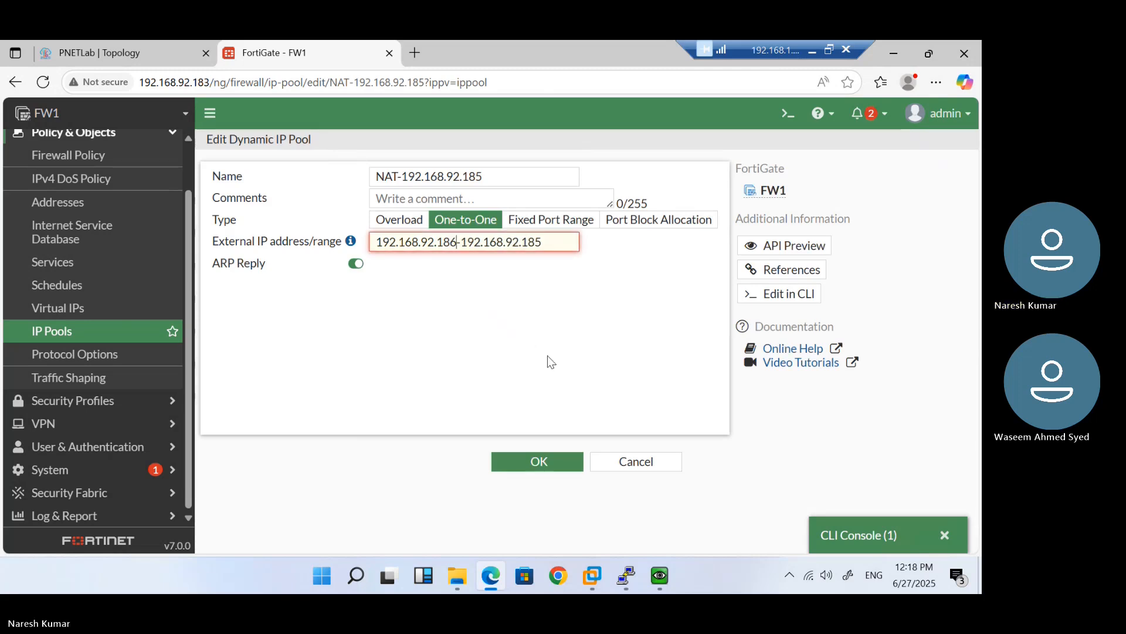
key("BackSpace")
type("6")
left_click(539, 464)
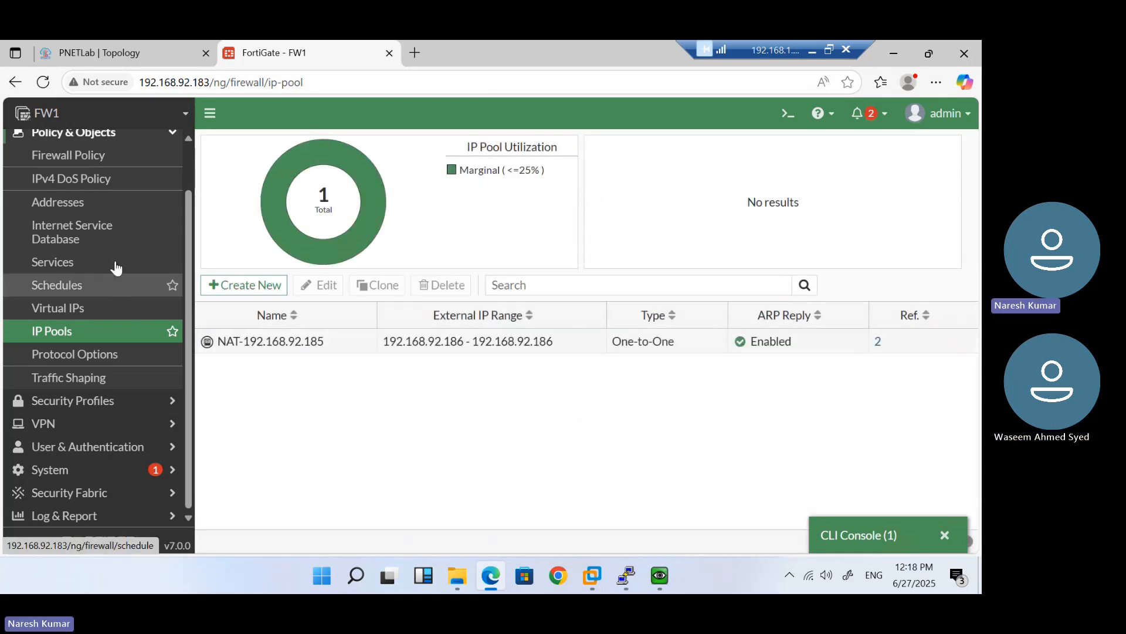
After viewing the Internet policy, rename the pool to NAT-192.168.92.186 and save
left_click(95, 162)
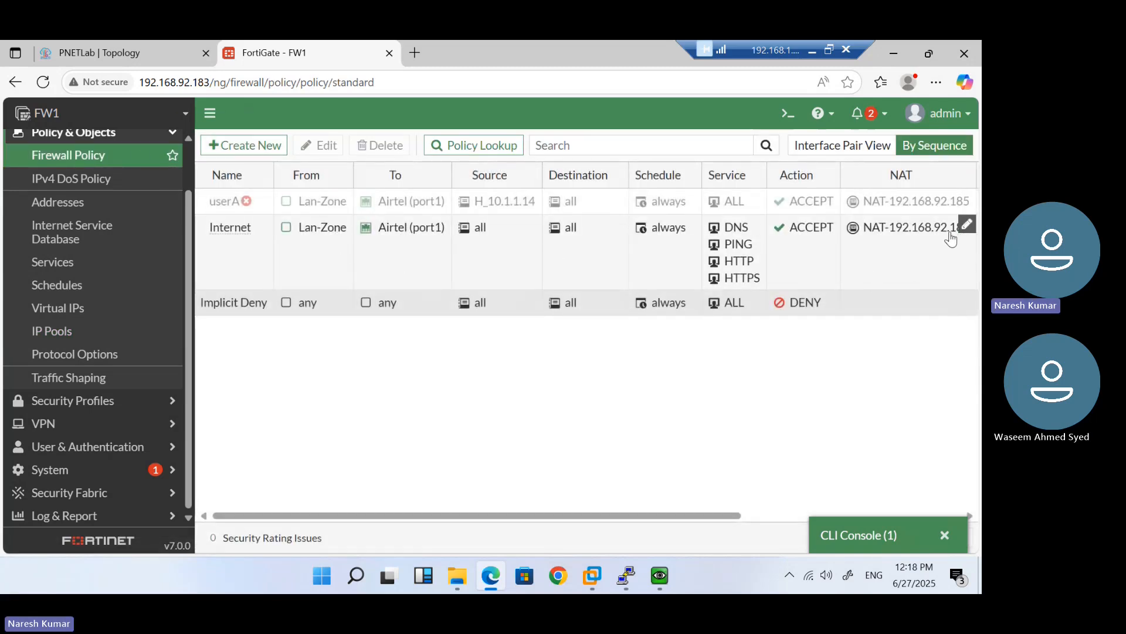
double_click(924, 253)
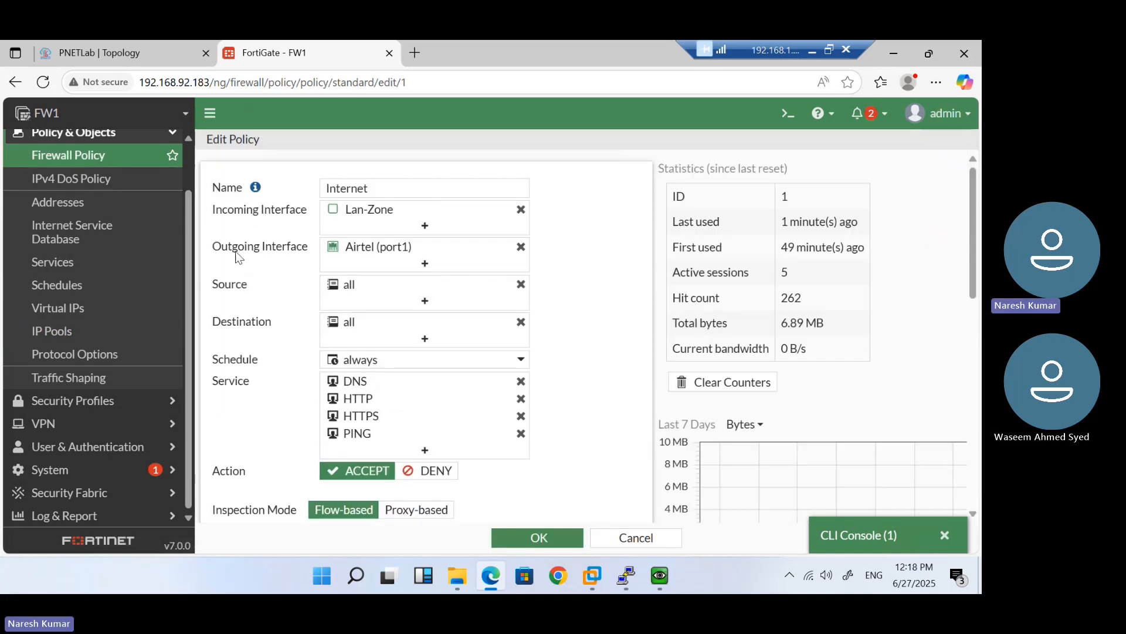
left_click(76, 329)
double_click(335, 340)
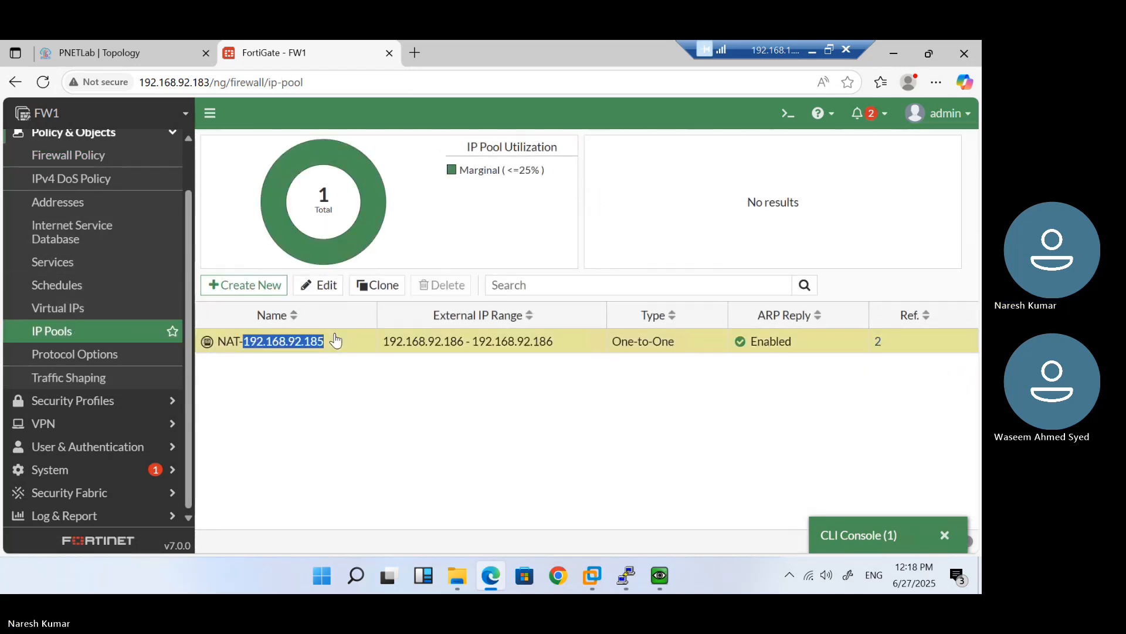
left_click(502, 172)
key("BackSpace")
type("68.92.186")
left_click(538, 462)
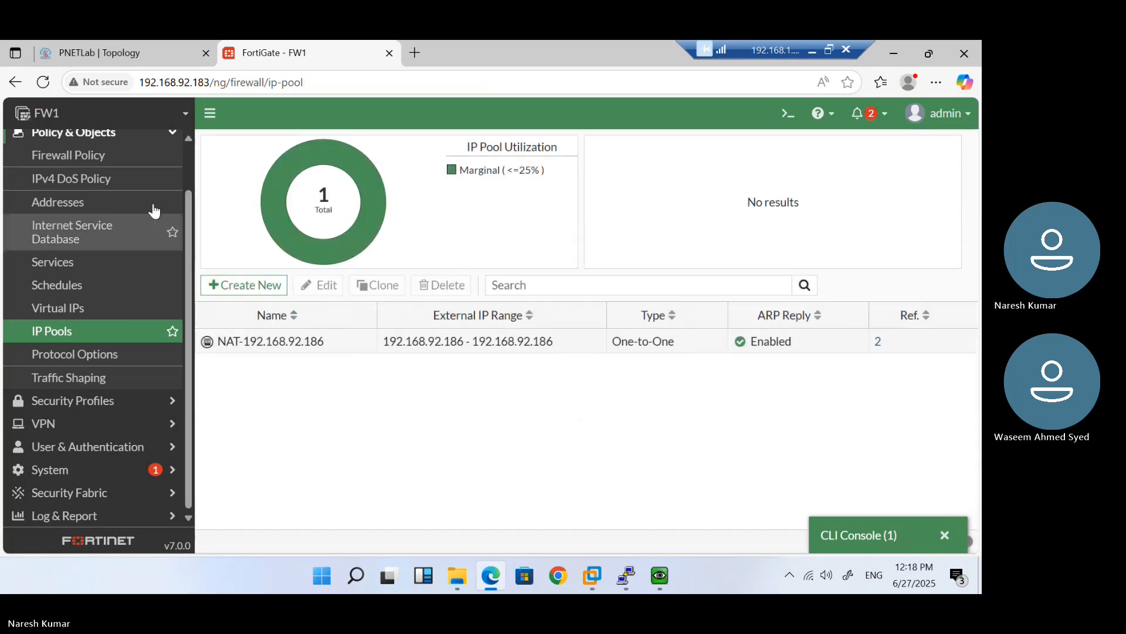
Confirm the Airtel policies now use NAT-192.168.92.186, then switch to the Windows VM console
left_click(91, 154)
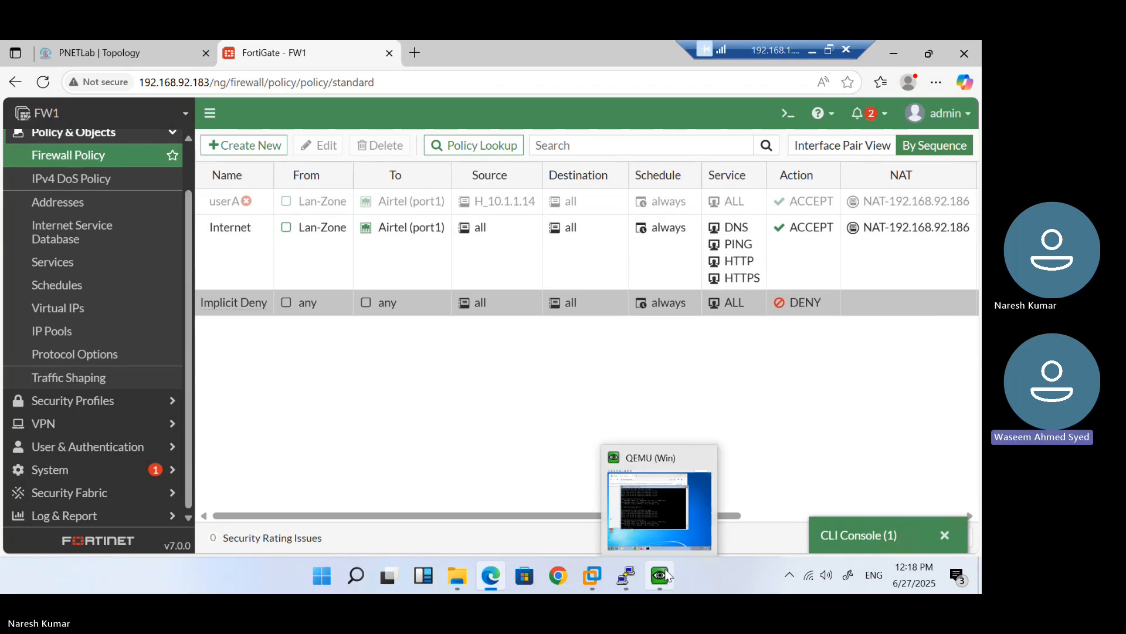
mouse_move(633, 574)
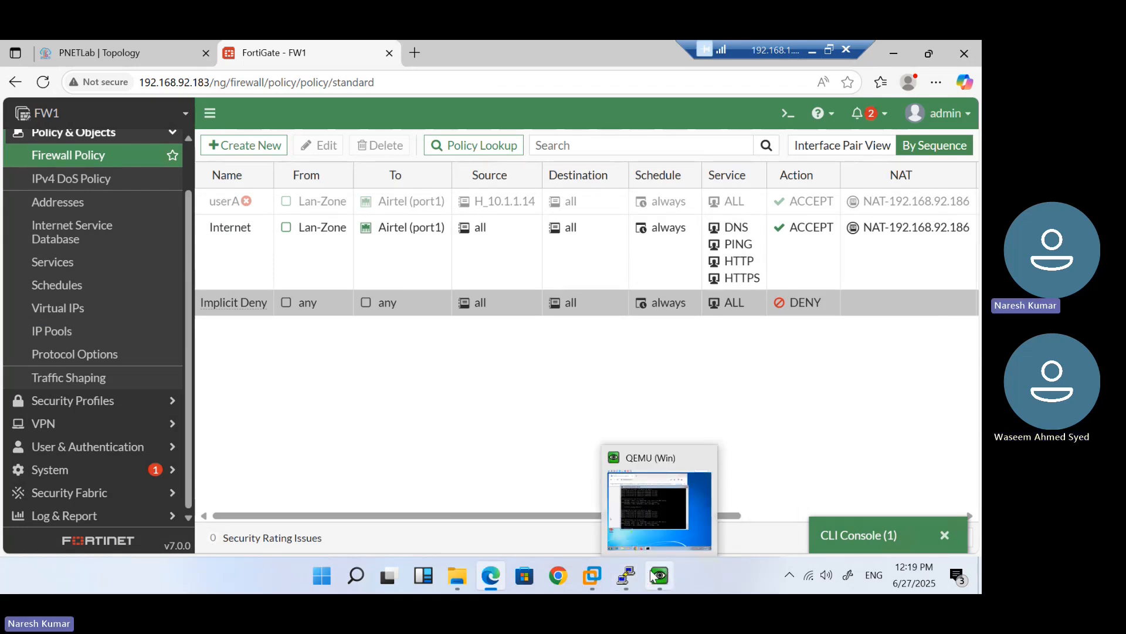
left_click(640, 501)
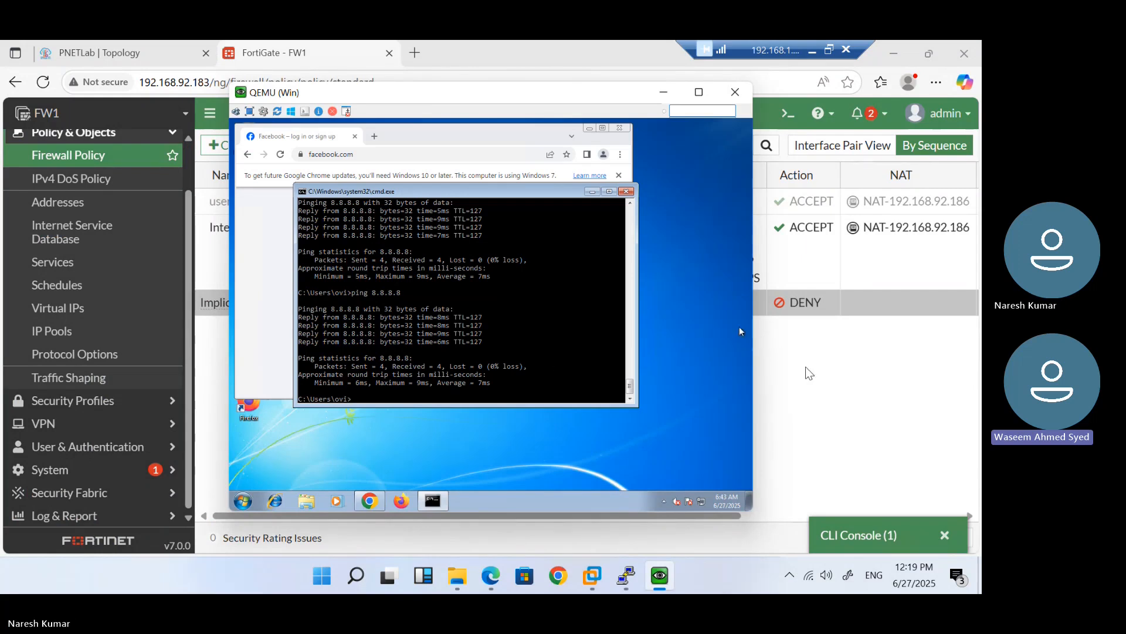
left_click(847, 390)
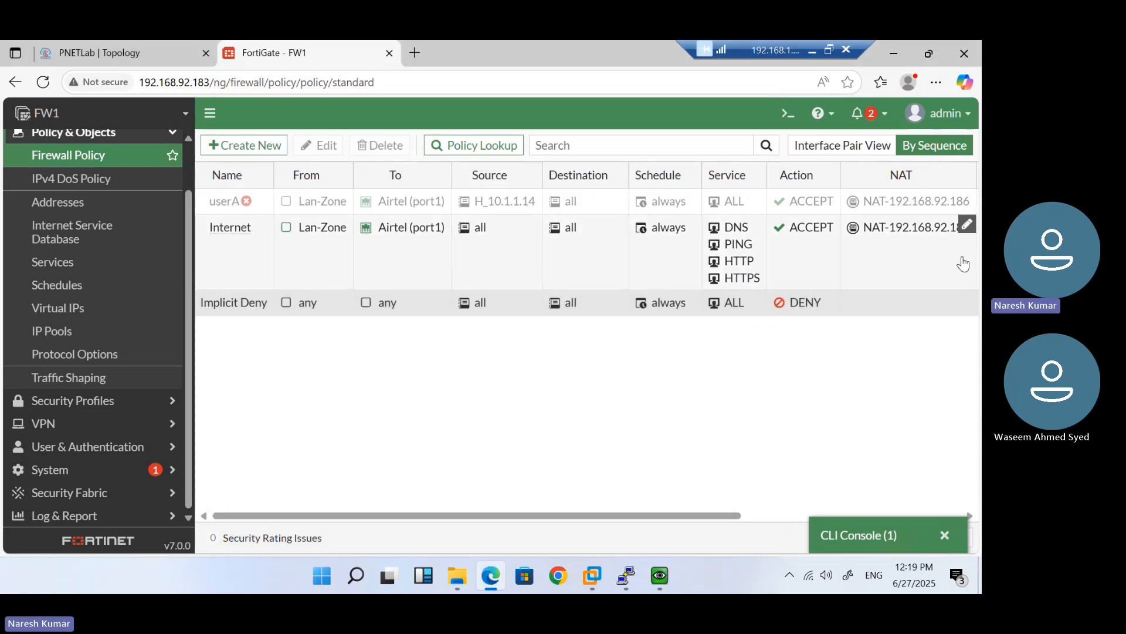
left_click(660, 575)
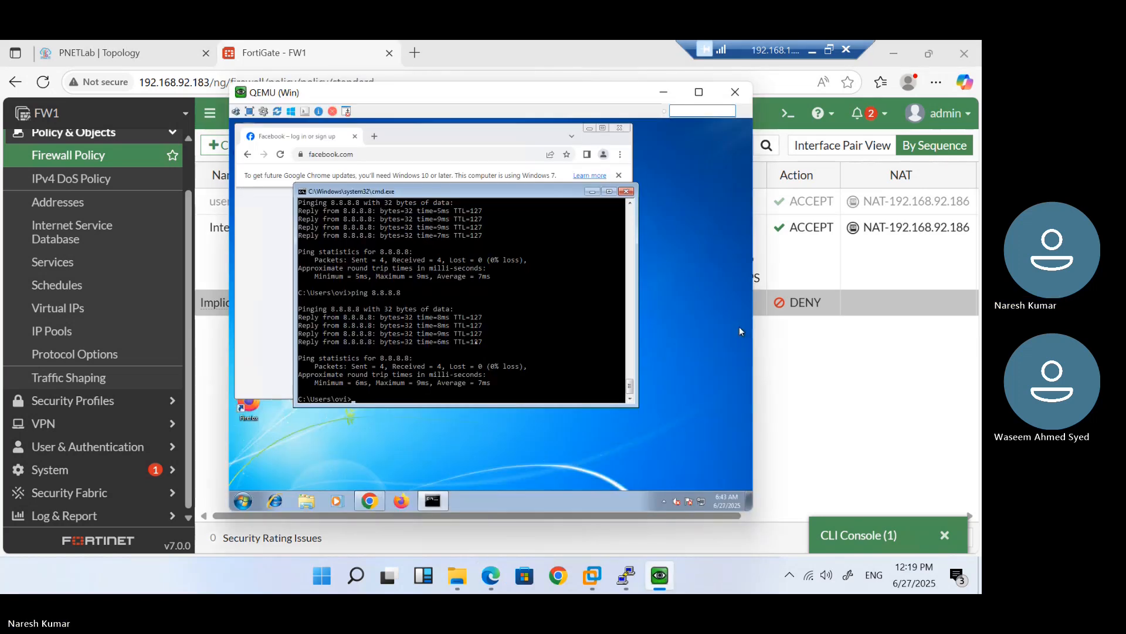
In the Windows command prompt, rerun the ping to 8.8.8.8 as a continuous ping with -t
key("Return")
key("Return")
key("Return")
key("Return")
key("Return")
key("Up")
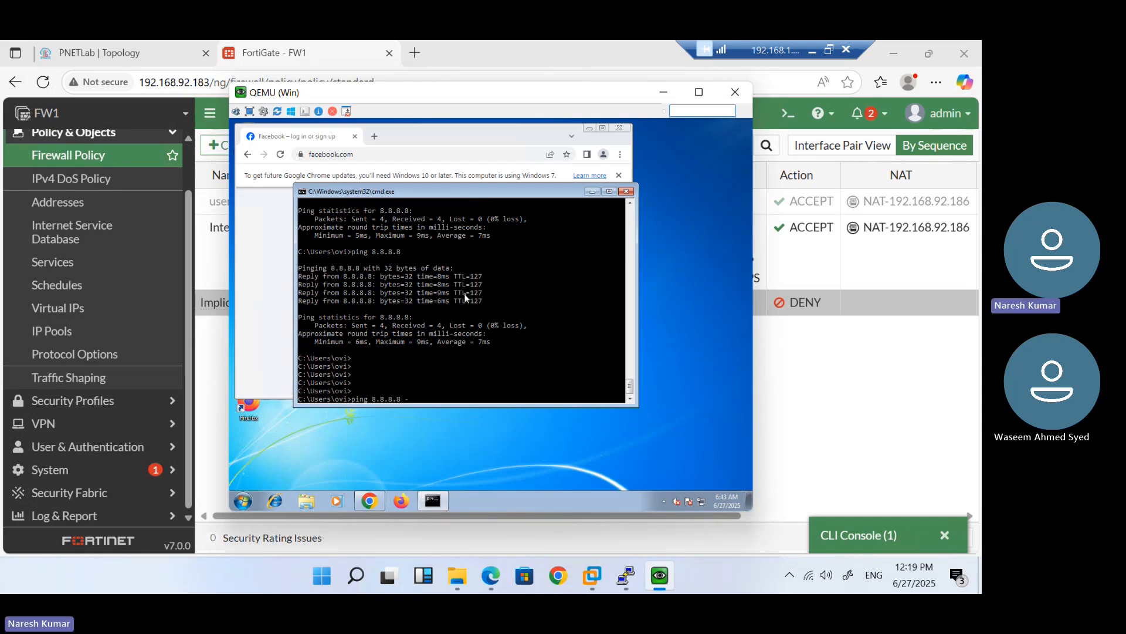
type("-t")
key("Return")
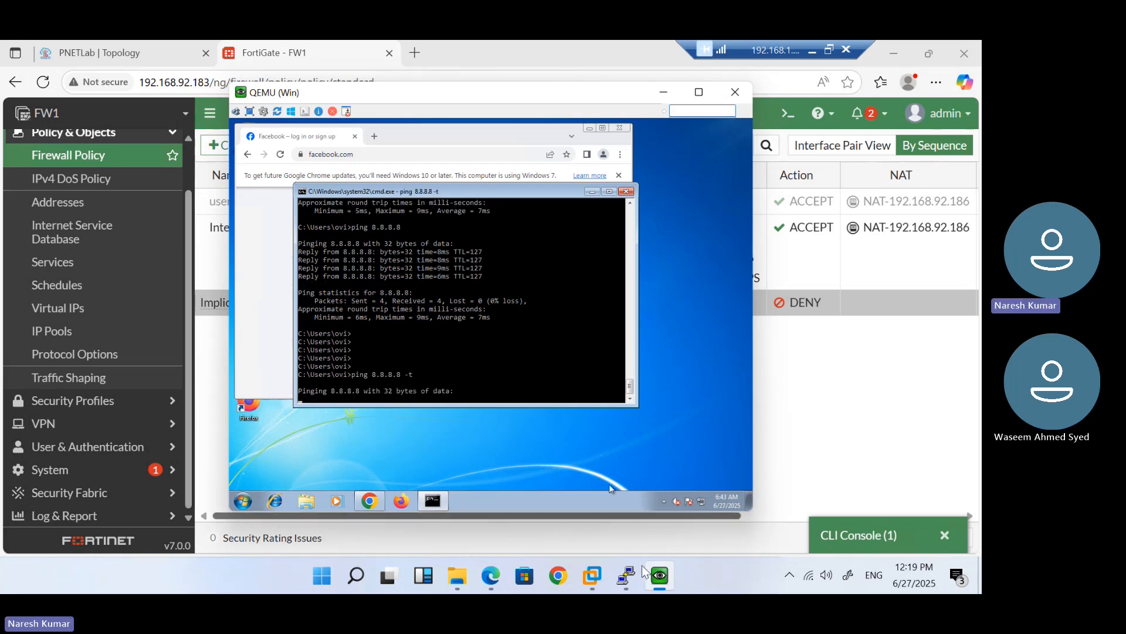
Rerun ping 1.1.1.1 in the VPC6 console, then return to the PNETLab topology
mouse_move(627, 577)
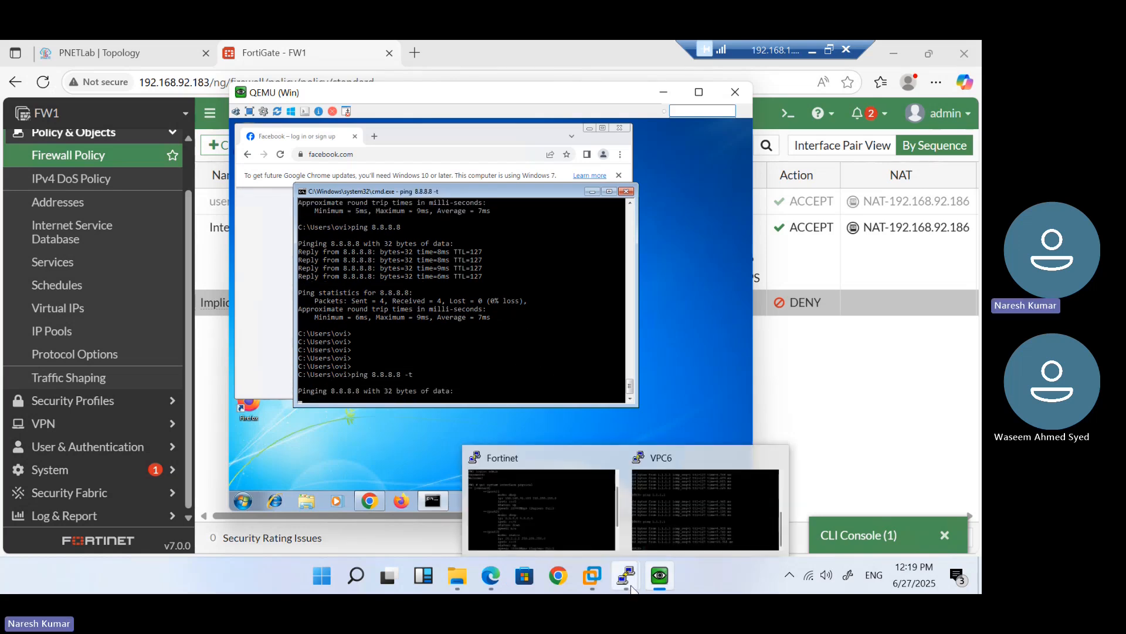
left_click(672, 519)
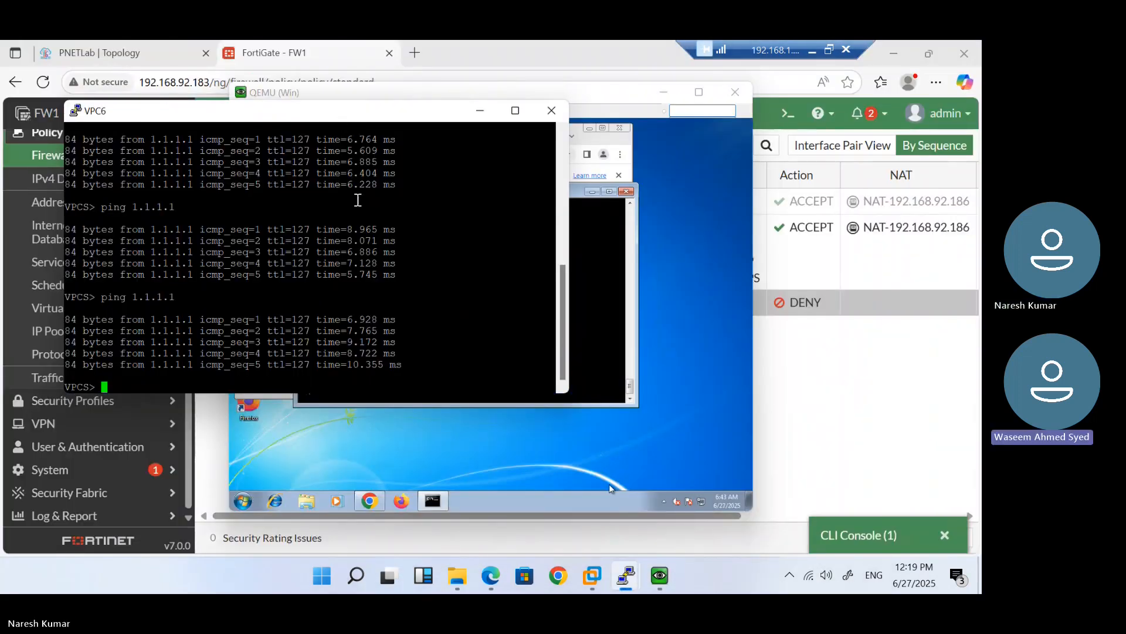
key("Return")
key("Return")
key("Return")
key("Up")
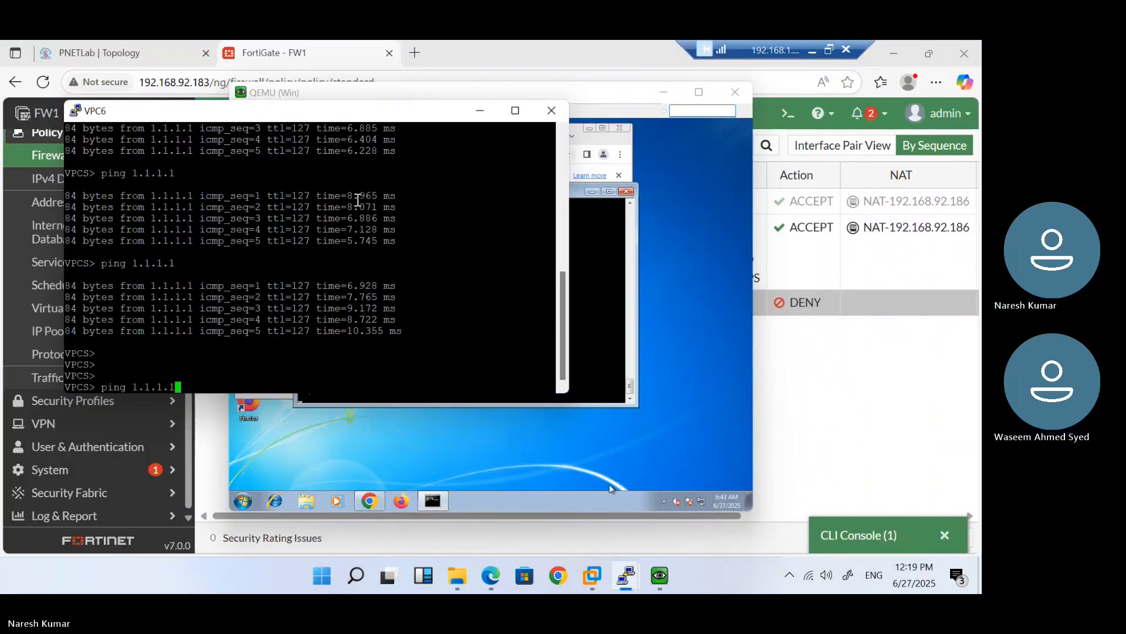
key("Return")
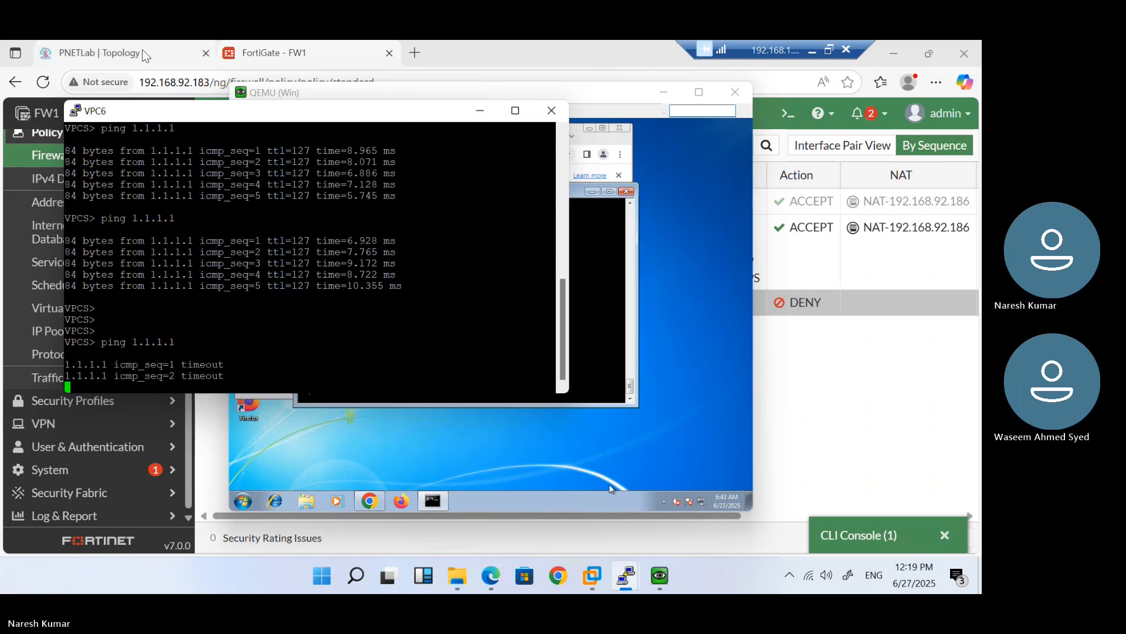
left_click(121, 56)
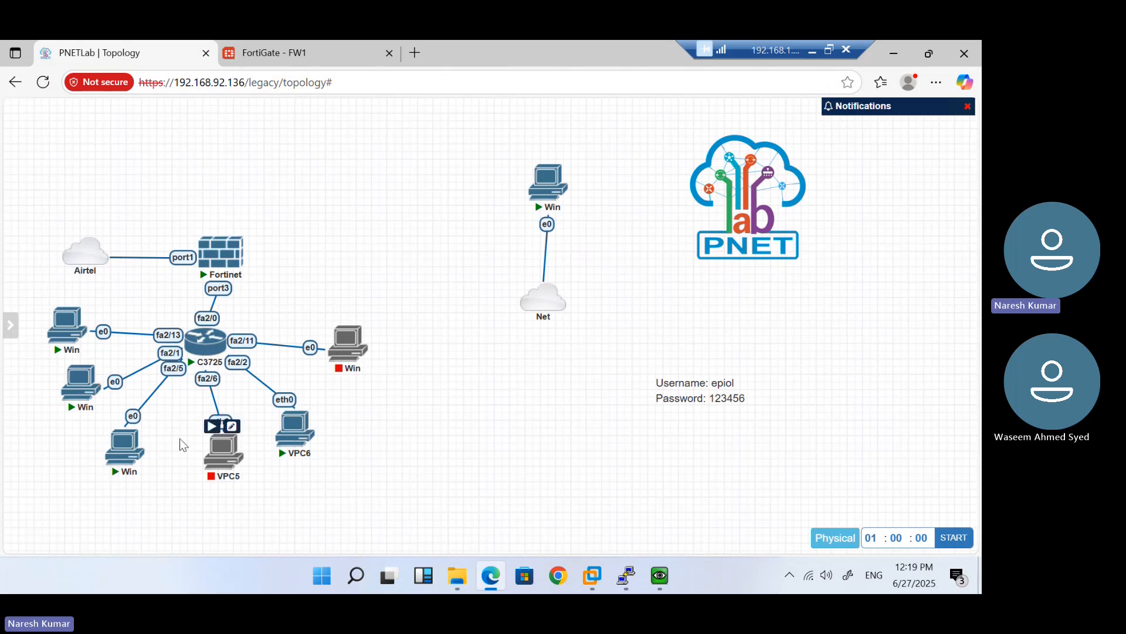
Run ping 1.1.1.1 from the first Windows node's Command Prompt, then open another Win node's console
left_click(66, 326)
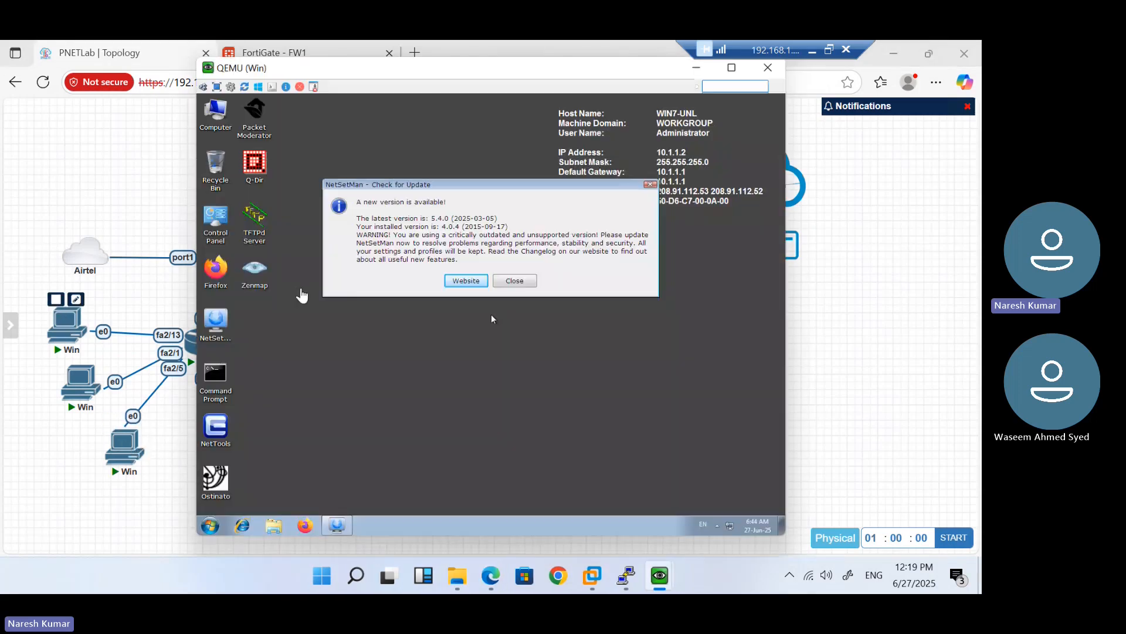
left_click(515, 281)
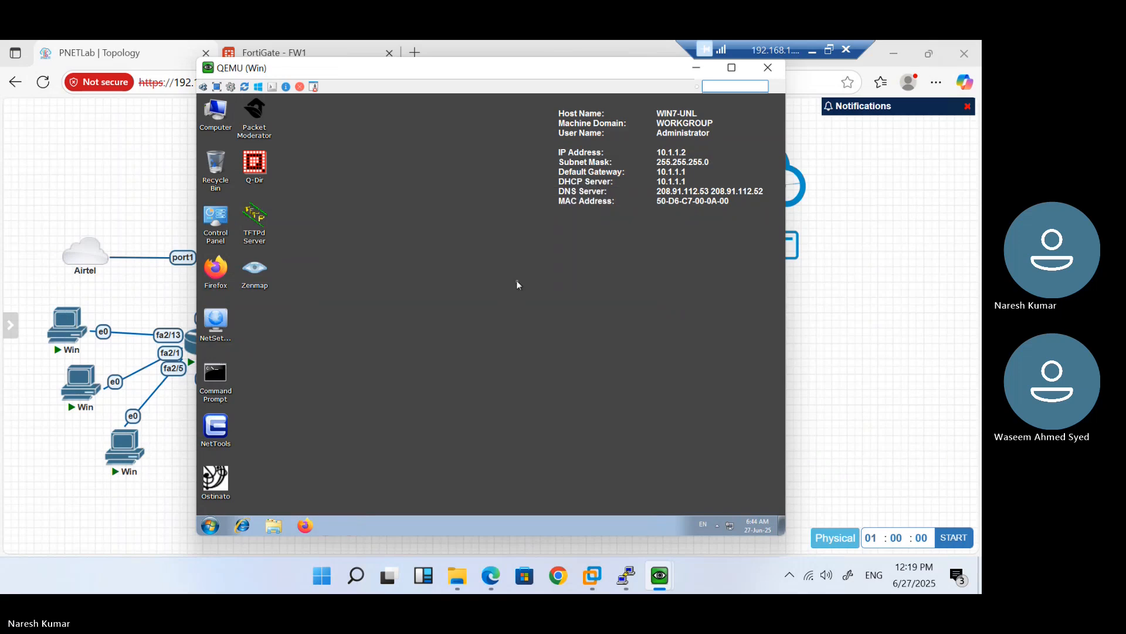
double_click(216, 376)
type("ping 1.1.1.1")
key("Return")
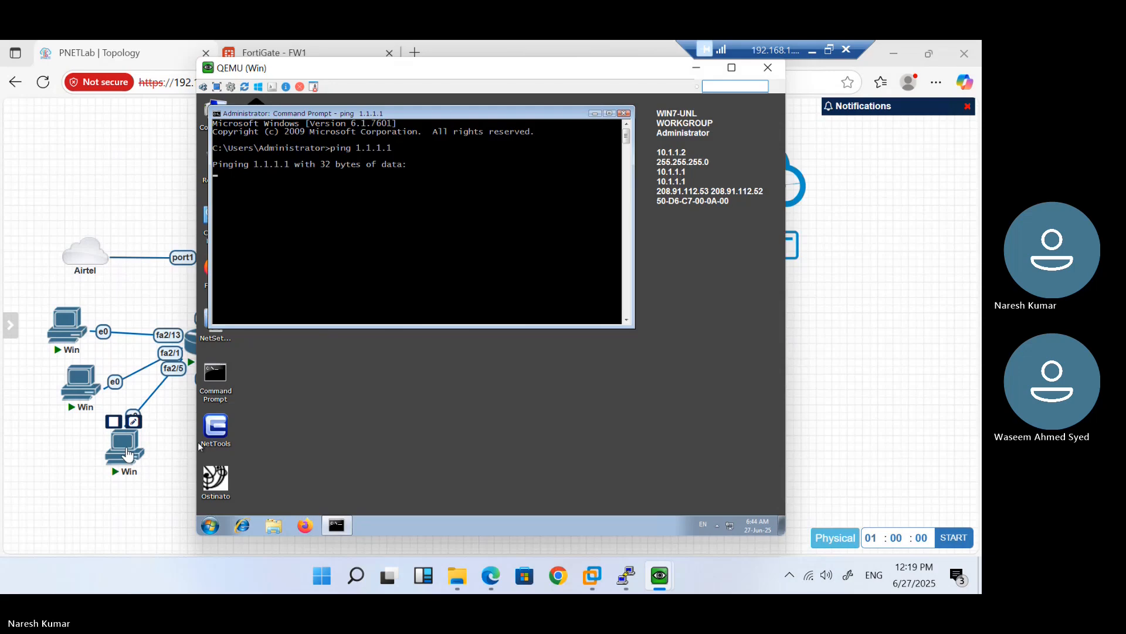
left_click(128, 452)
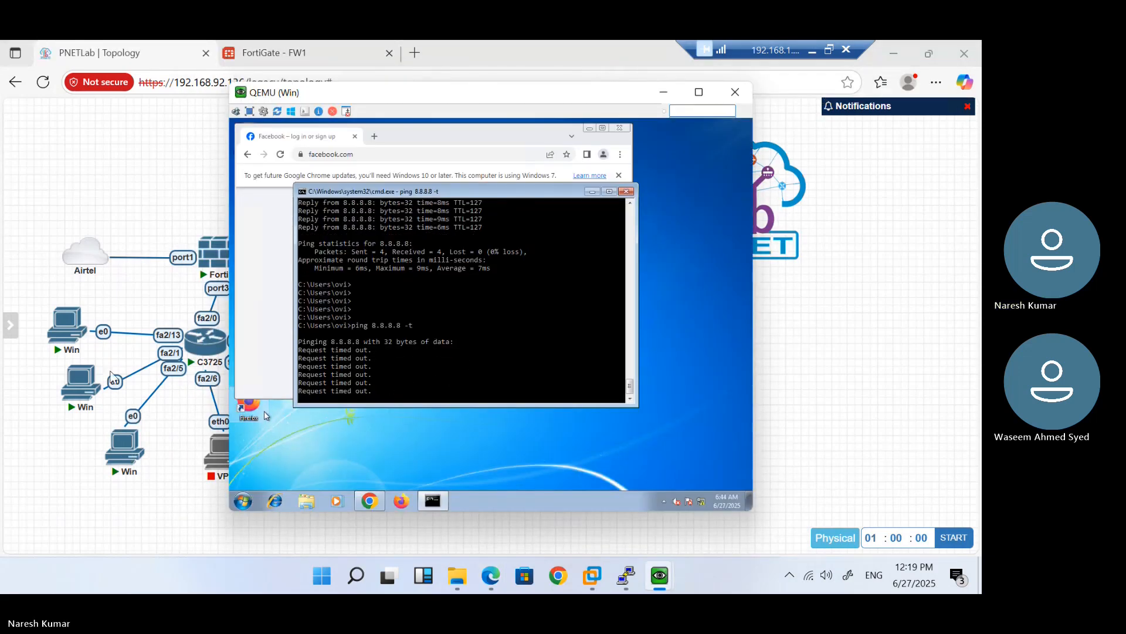
left_click(72, 389)
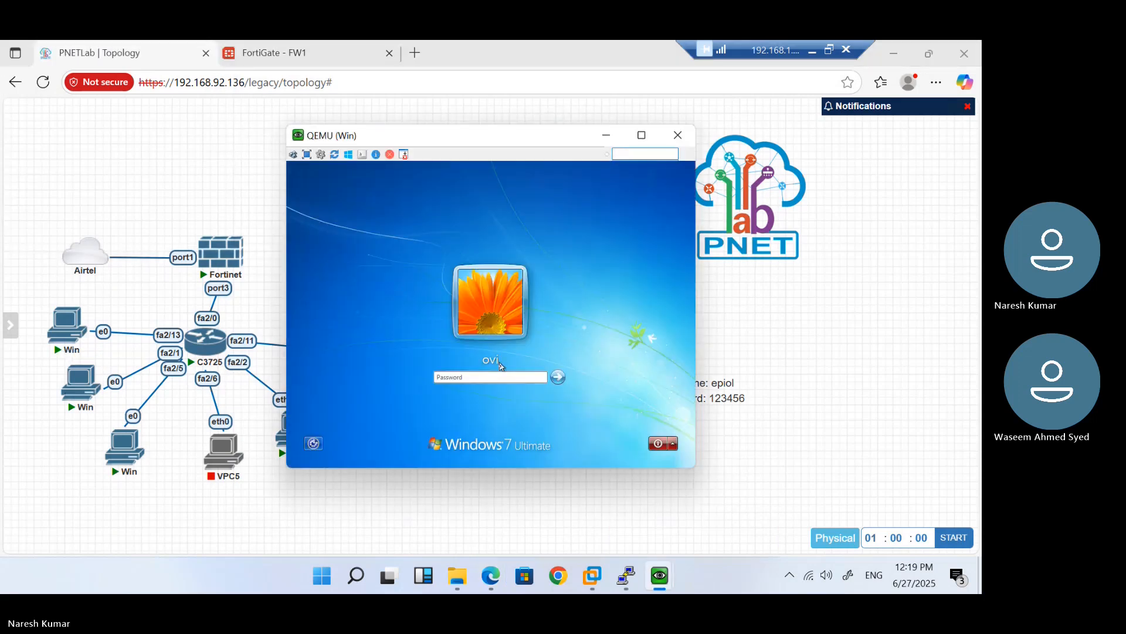
Log into the Windows guest with its password and run ping 1.1.1.1, then ping 1.1.1.1 -t
key("Return")
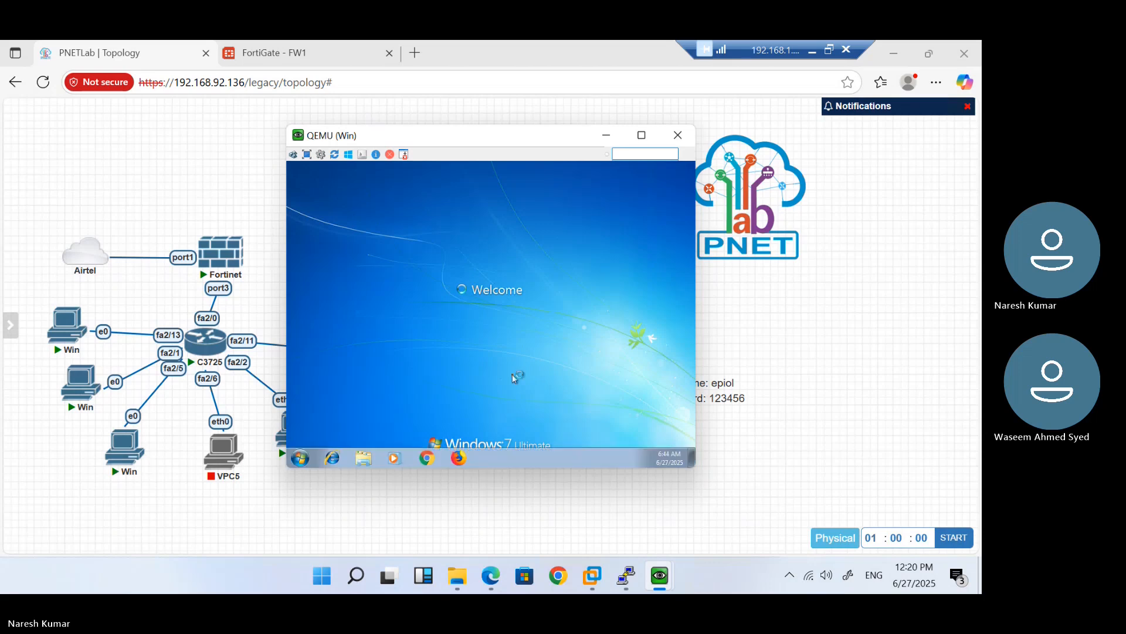
left_click(300, 457)
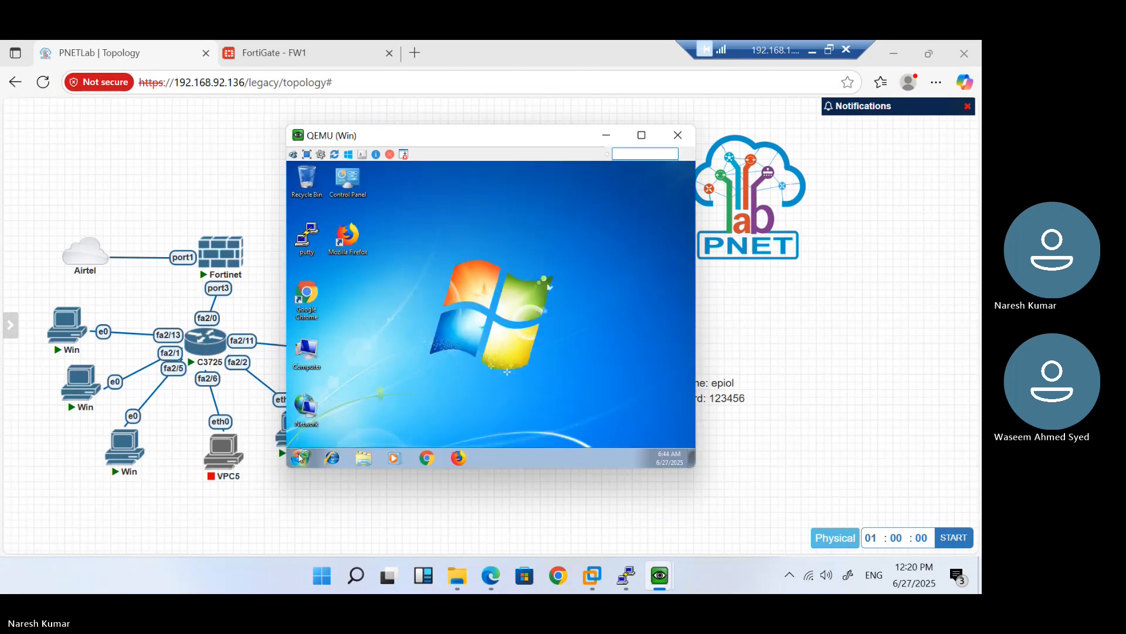
type("cmd")
key("Return")
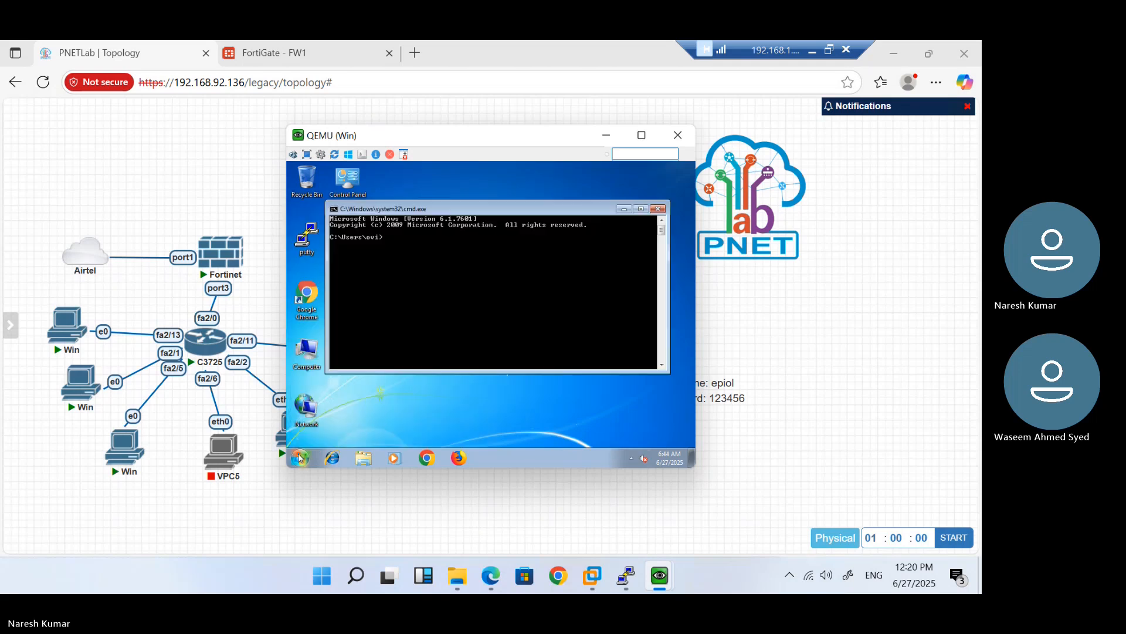
type("ping ")
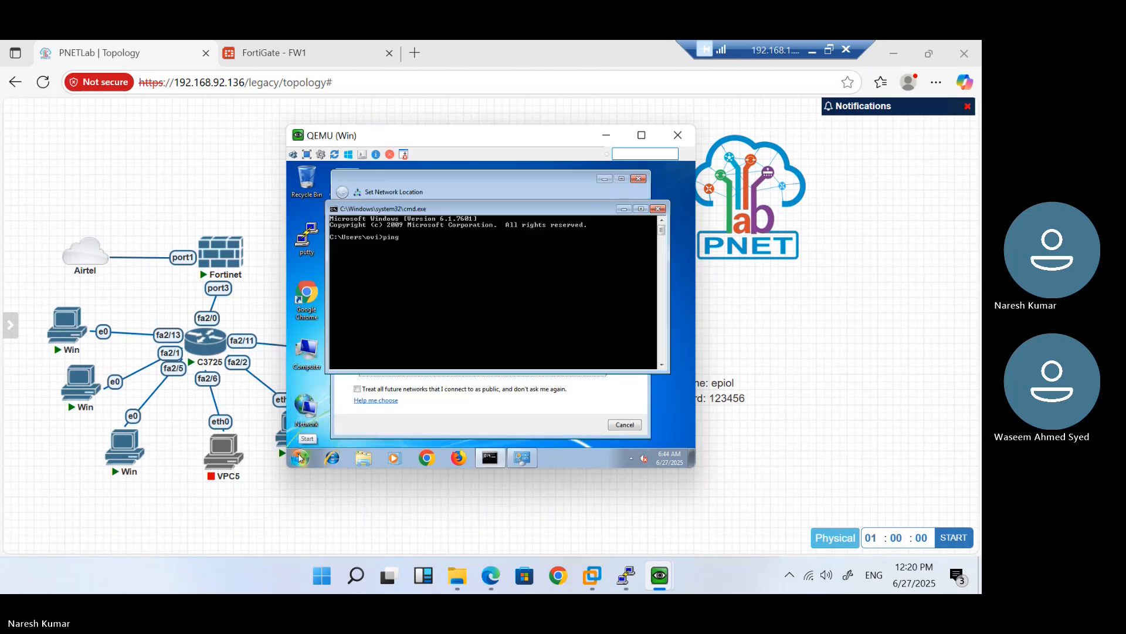
type("1.1.1.1")
key("Return")
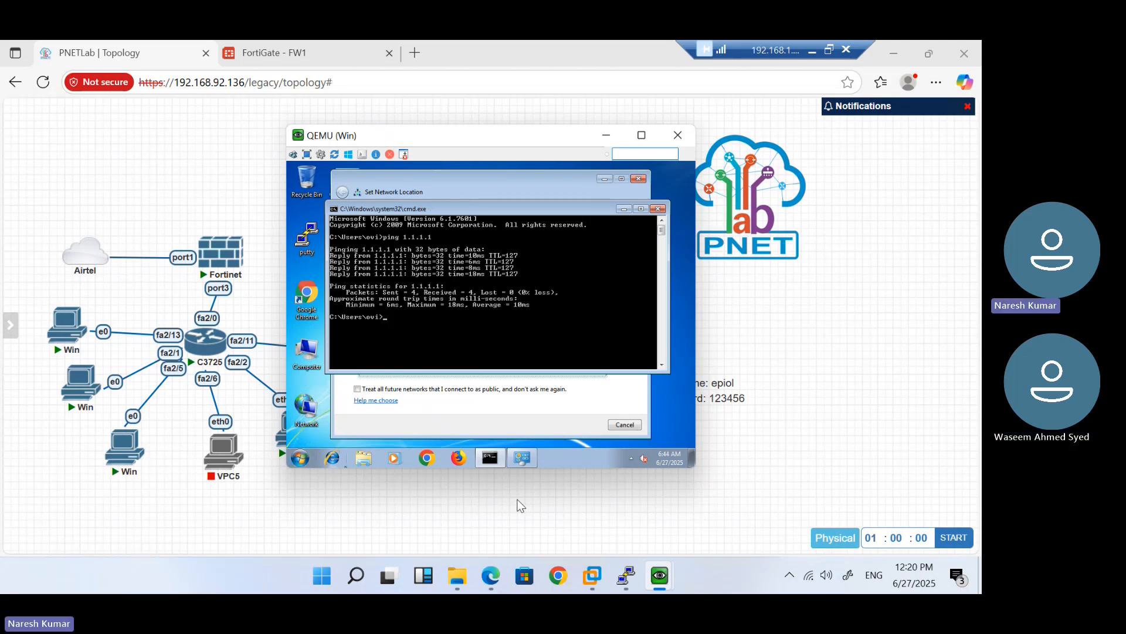
type("ping 1.1.1.1 -")
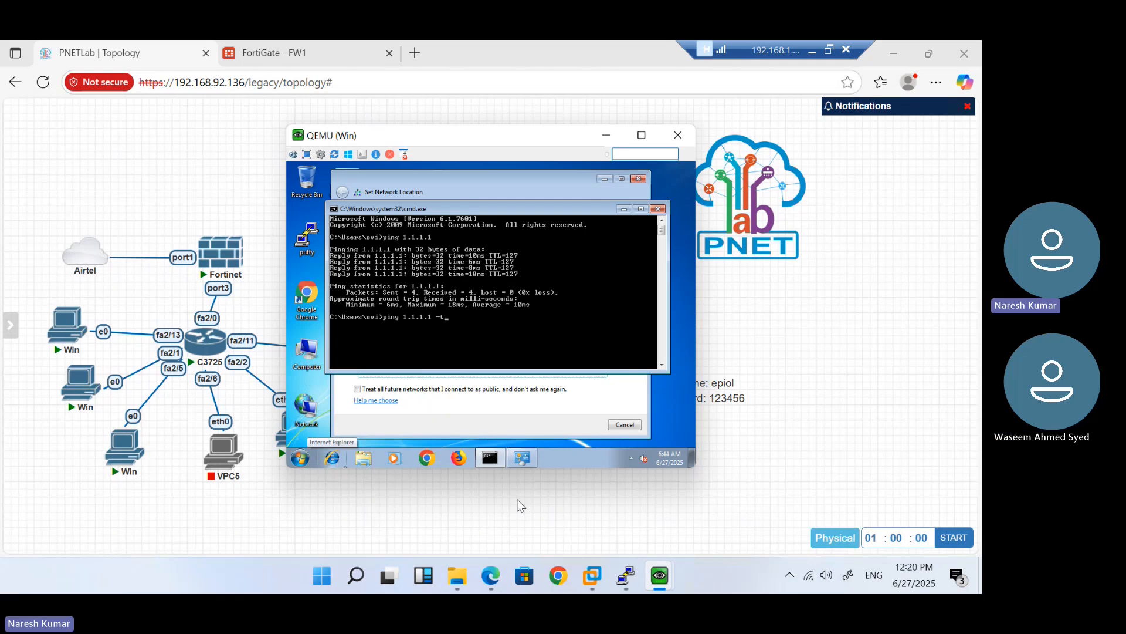
type("t")
key("Return")
Dismiss the Set Network Location prompt and check the ping results in the VPC6 console
mouse_move(657, 591)
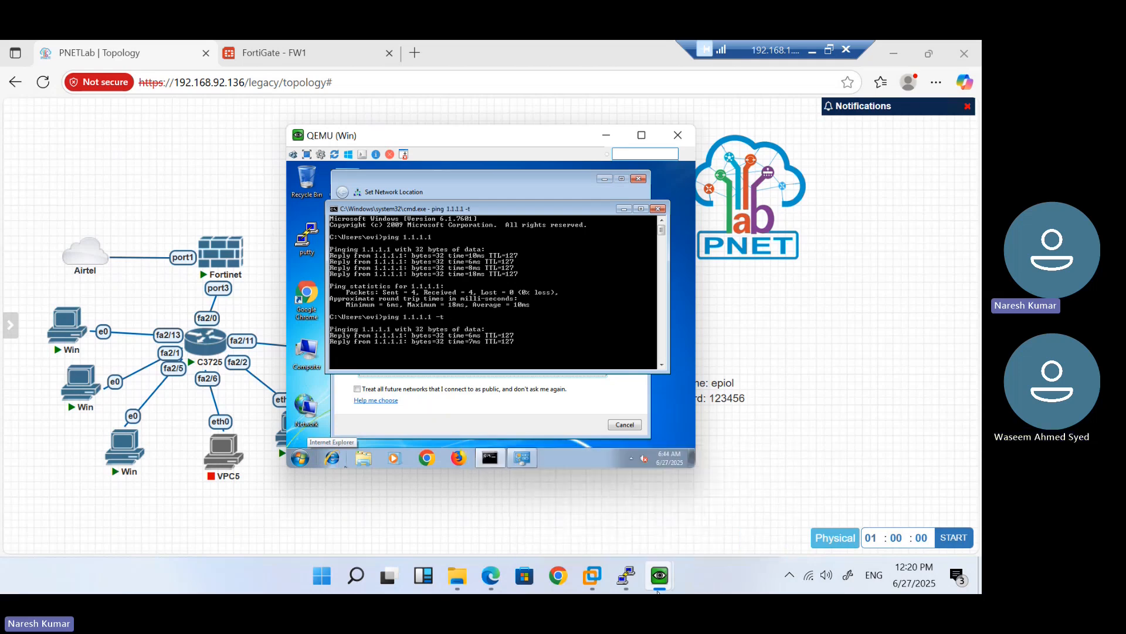
left_click(564, 413)
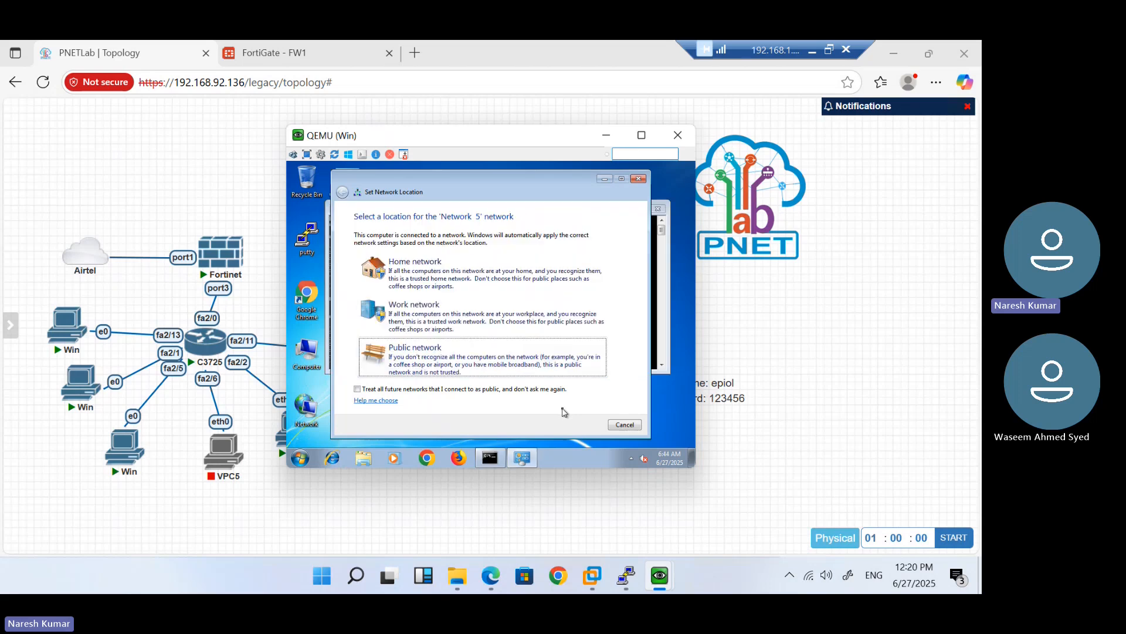
left_click(629, 425)
mouse_move(630, 581)
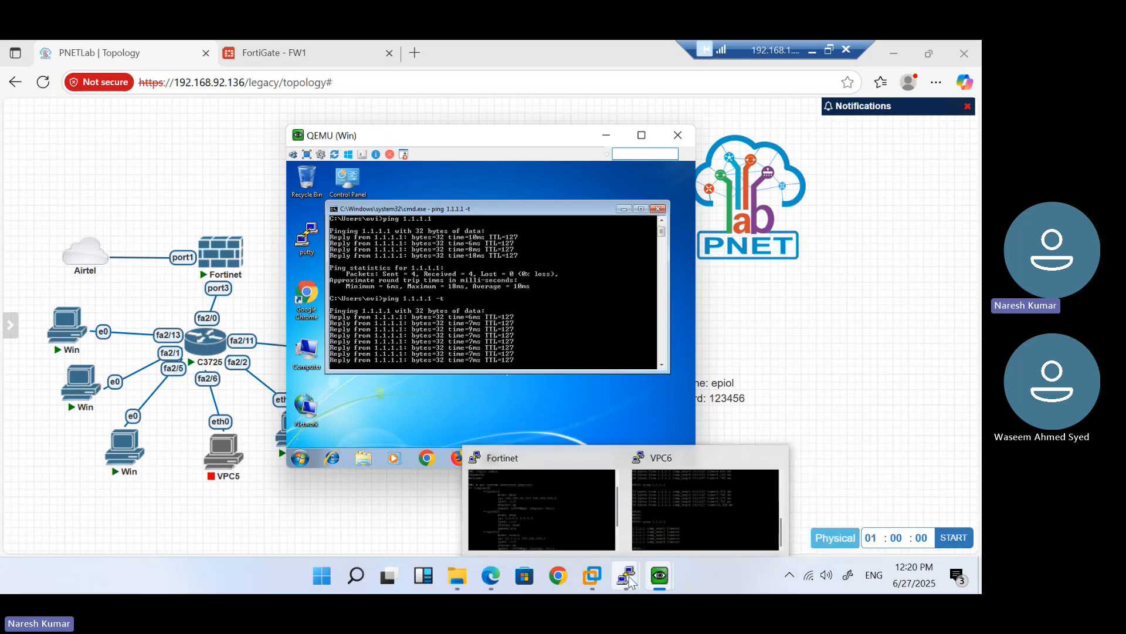
left_click(669, 511)
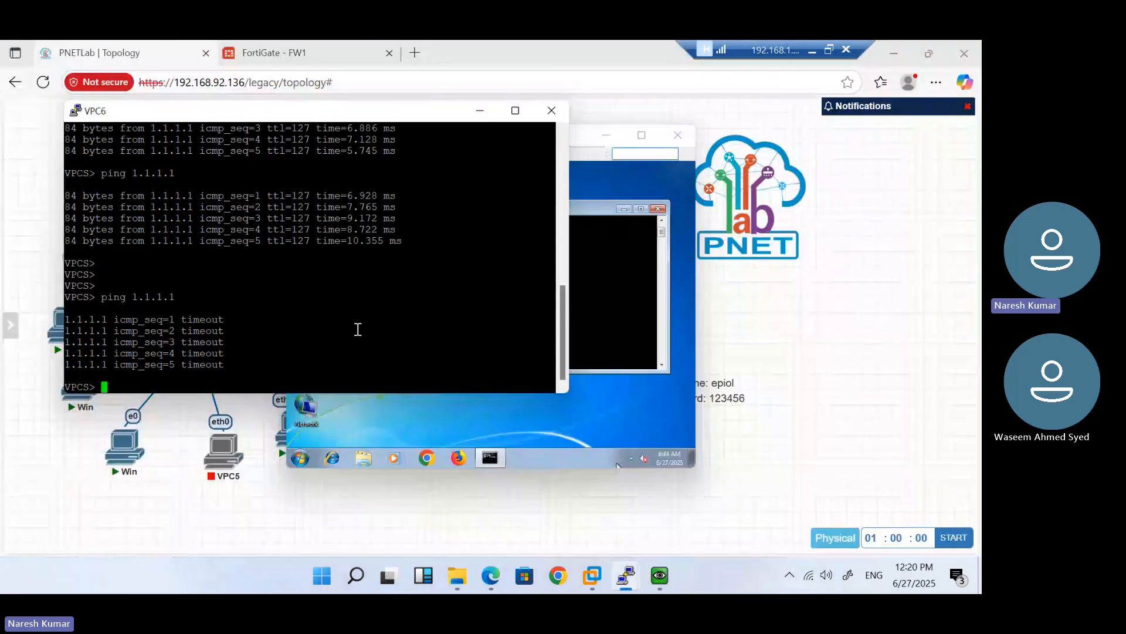
left_click(275, 492)
Open the NAT-192.168.92.186 IP pool's edit page in FortiGate
left_click(279, 51)
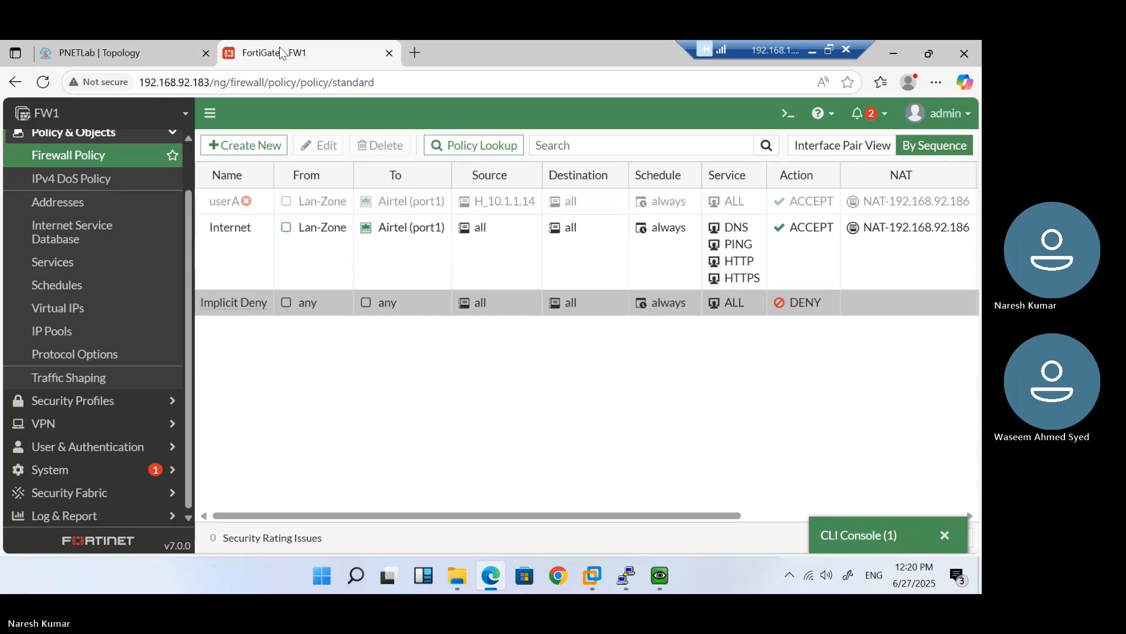
left_click(88, 332)
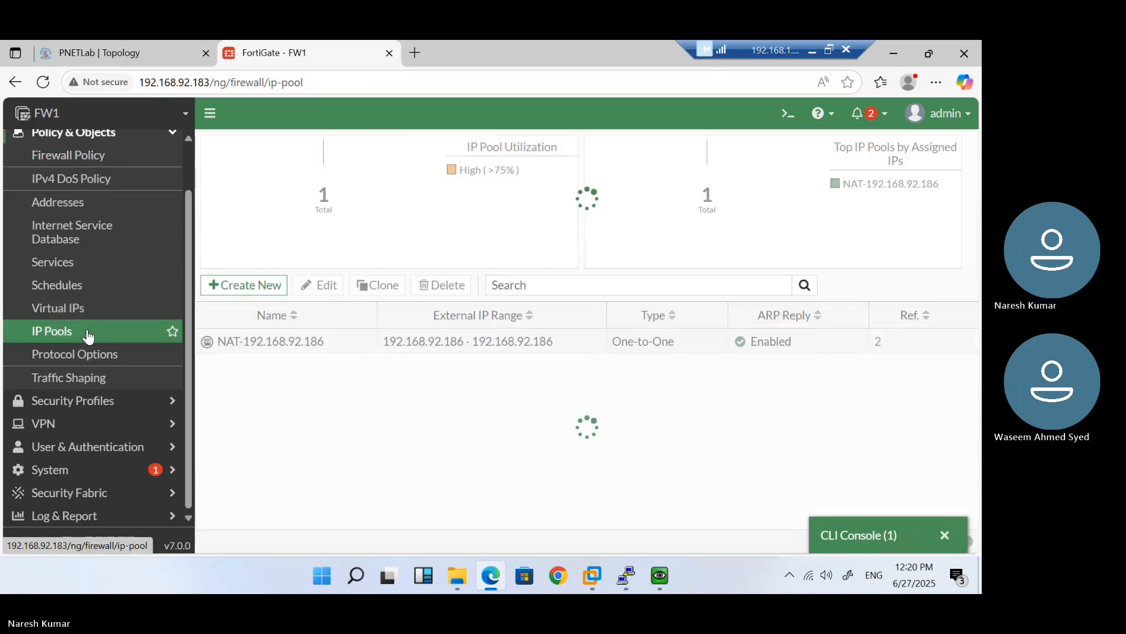
double_click(487, 342)
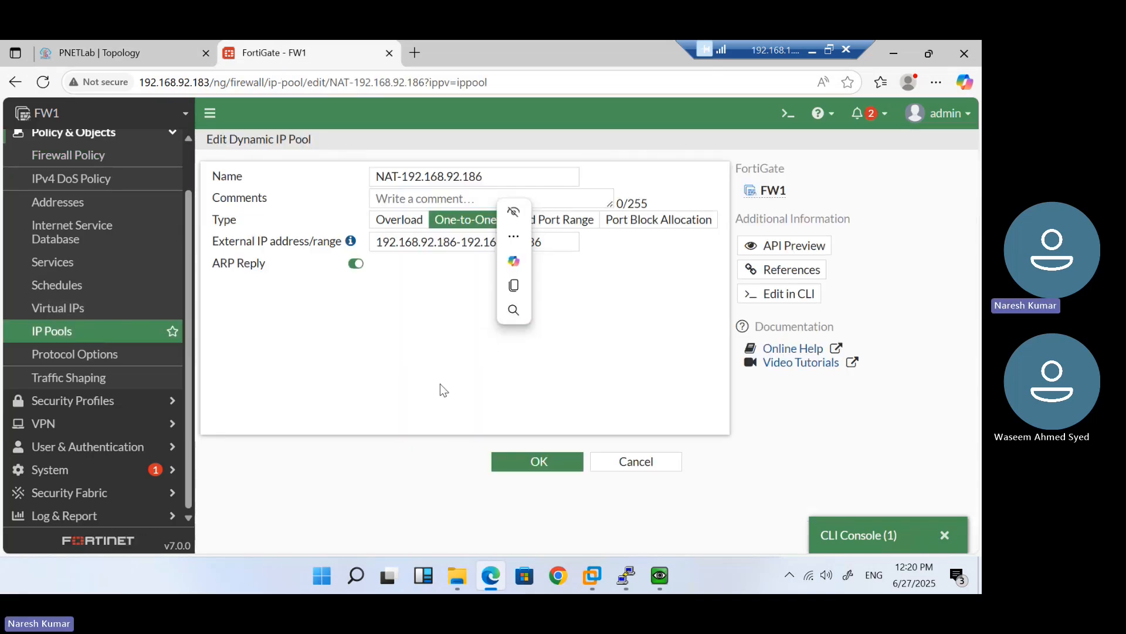
Run 'get system session list' in the CLI console and mark 10.1.1.5:1 translated to 192.168.92.186:1
left_click(868, 531)
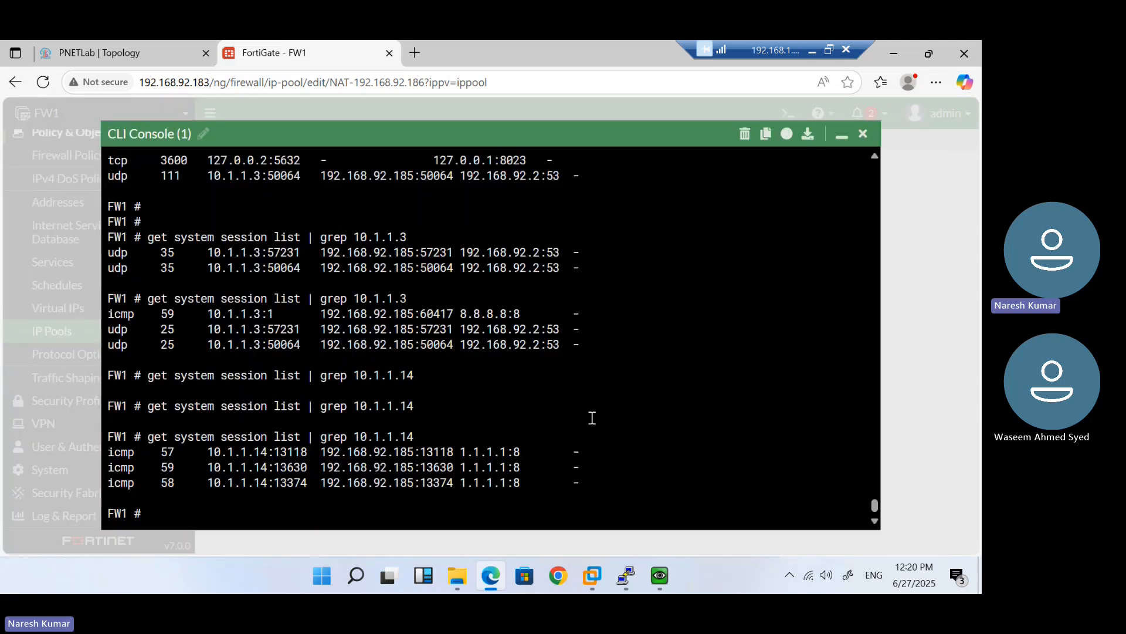
key("Return")
key("Return")
key("Return")
key("Return")
key("Return")
key("Return")
key("Return")
key("Return")
key("Return")
key("Return")
key("Return")
key("Return")
key("Return")
key("Return")
key("Return")
key("Return")
key("Return")
type("ge")
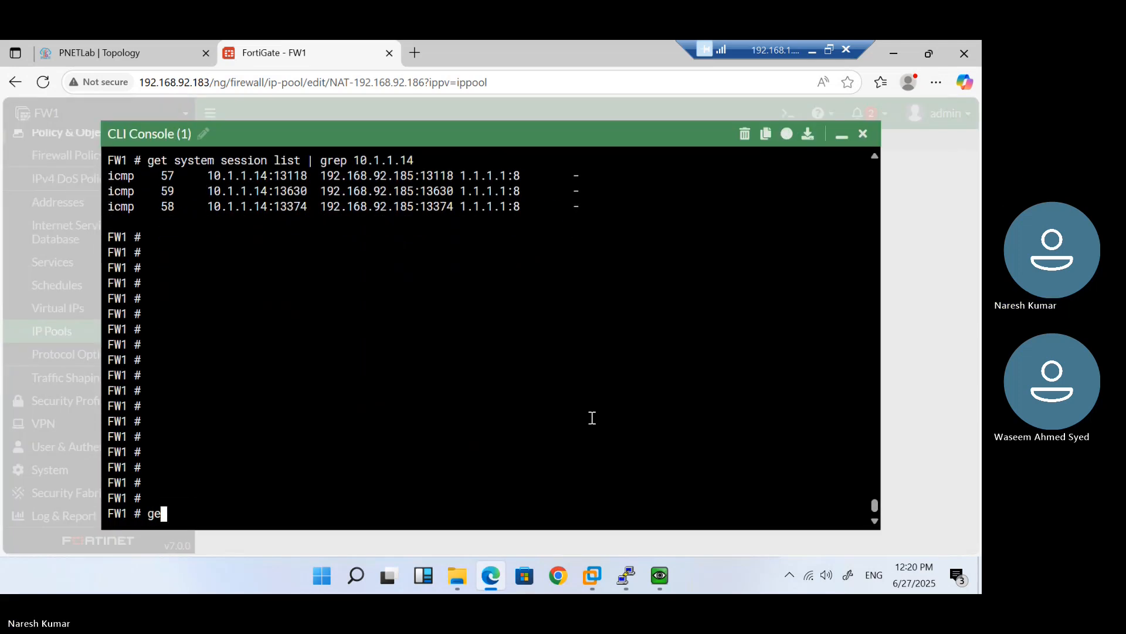
type("t system session list")
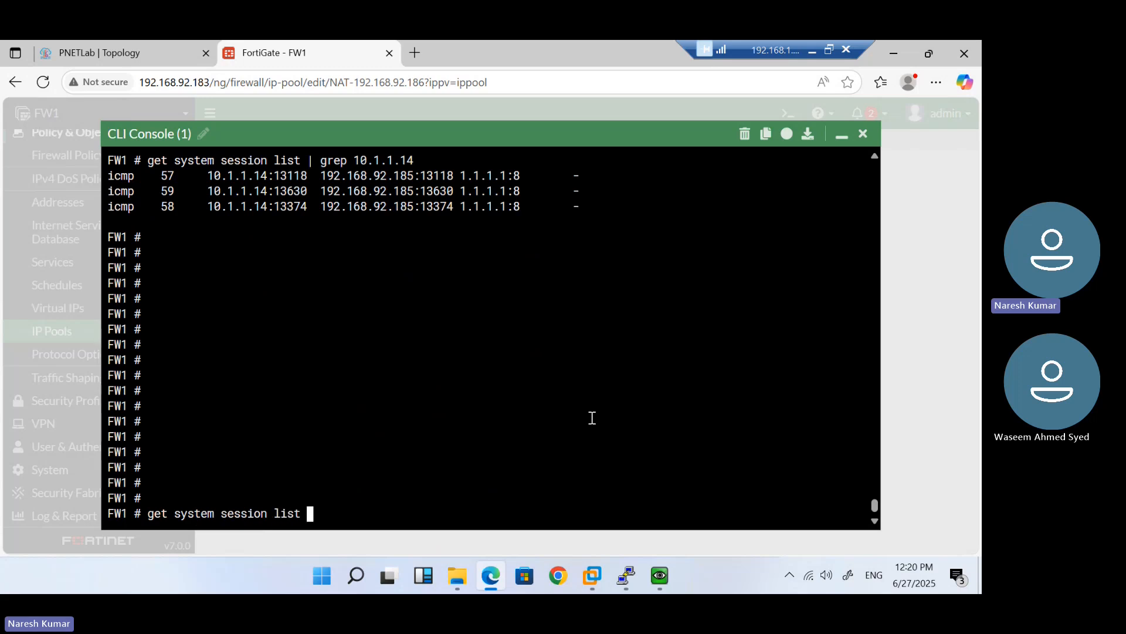
key("Return")
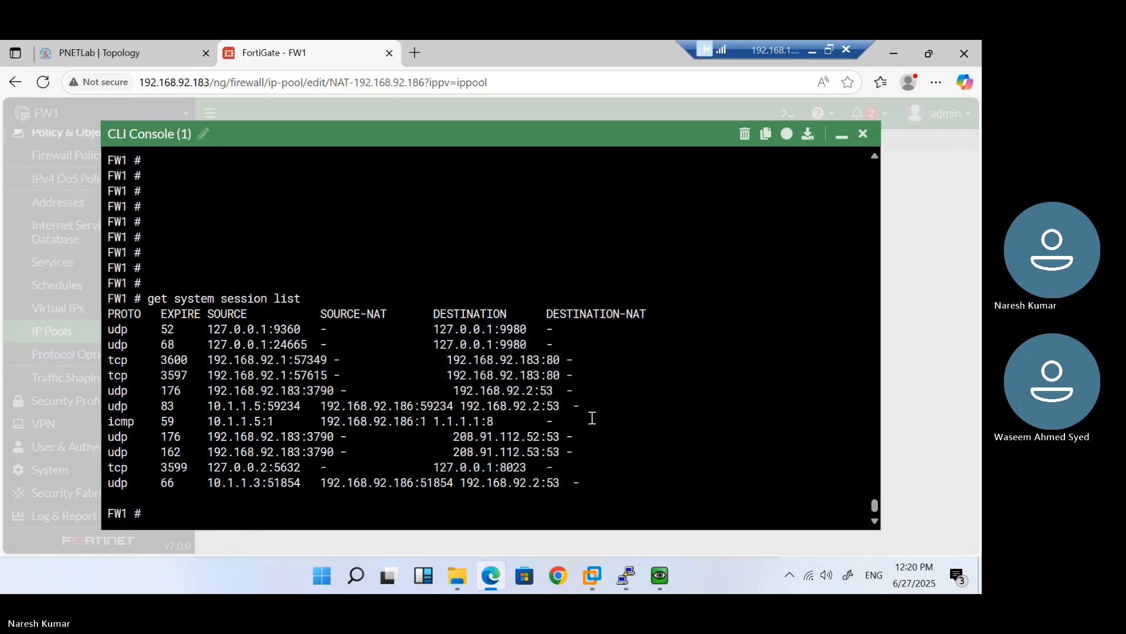
key("Return")
key("Return")
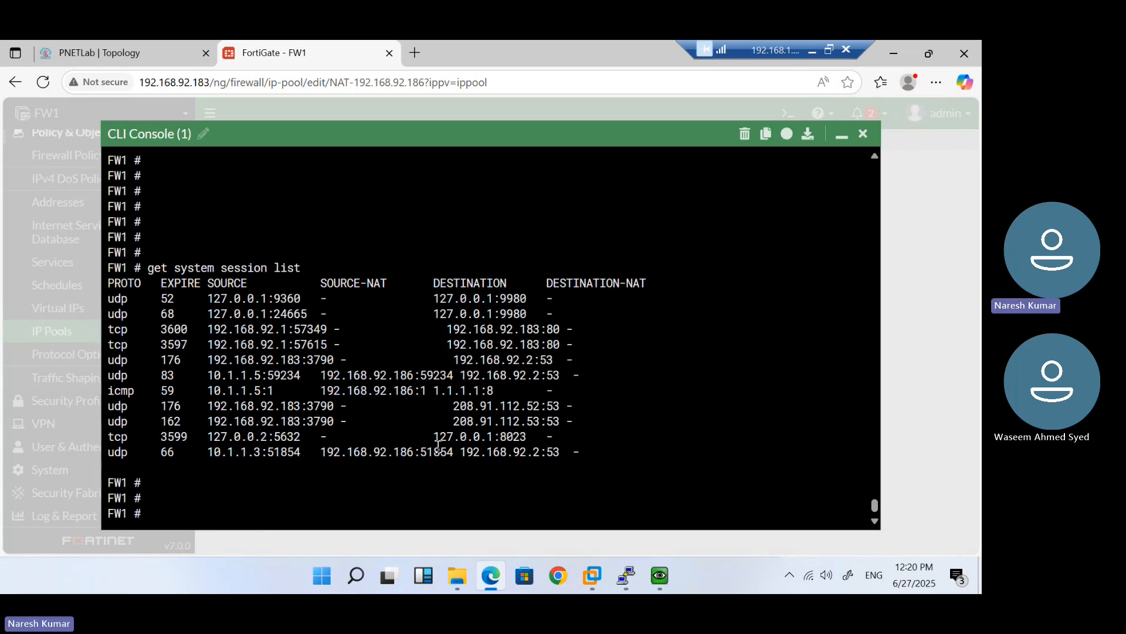
double_click(274, 393)
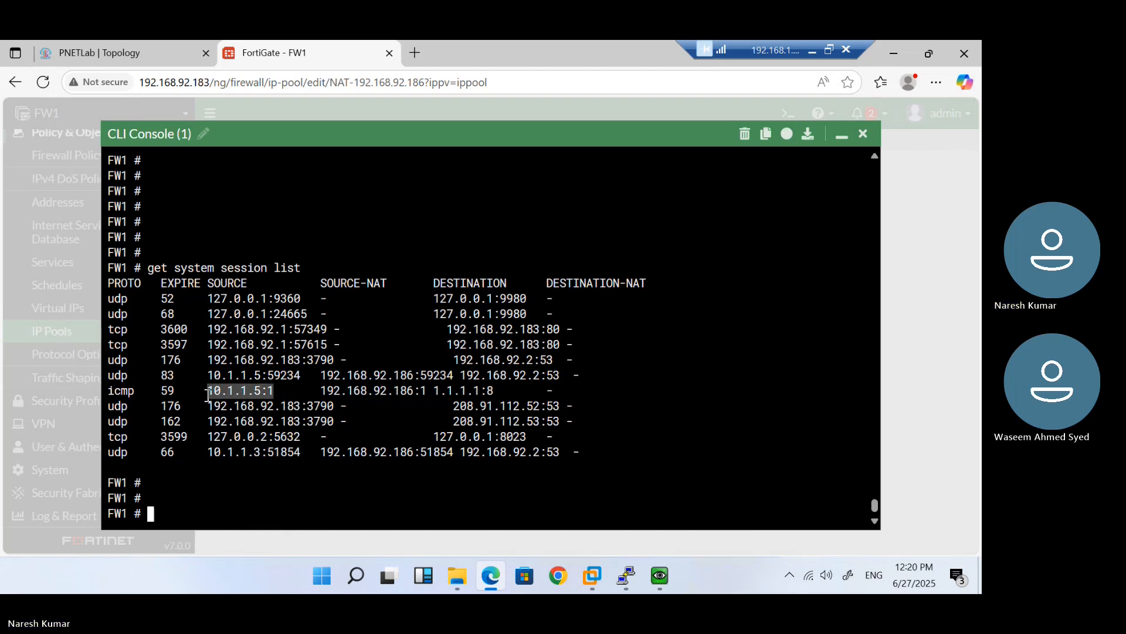
double_click(389, 390)
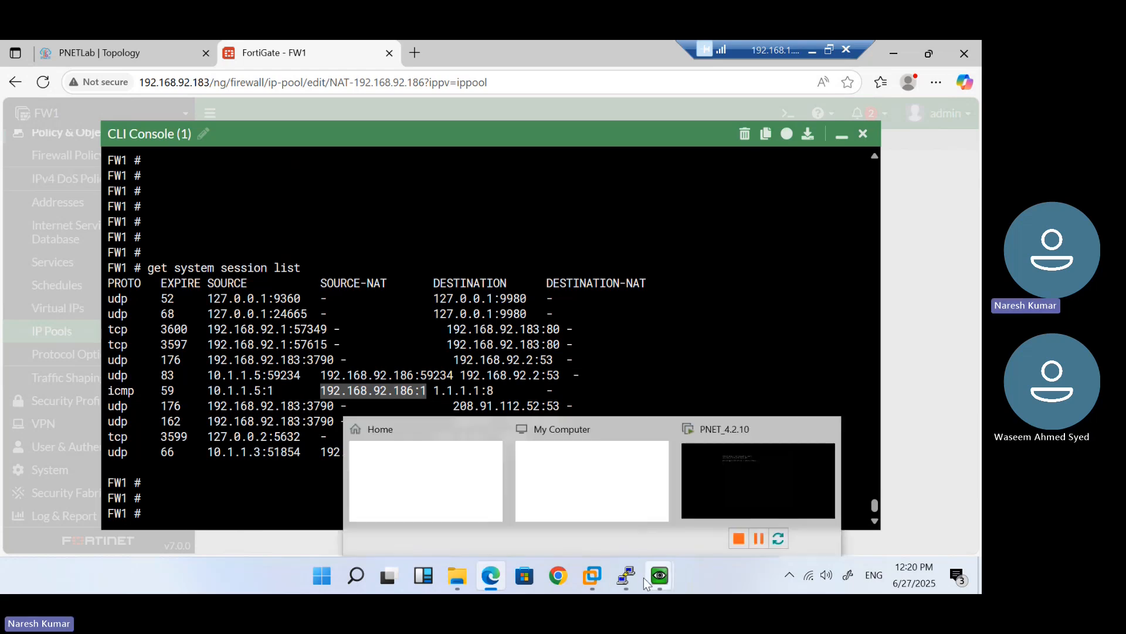
Stop the continuous ping and run ipconfig in the Windows VM, then minimize FortiGate's CLI console
mouse_move(660, 576)
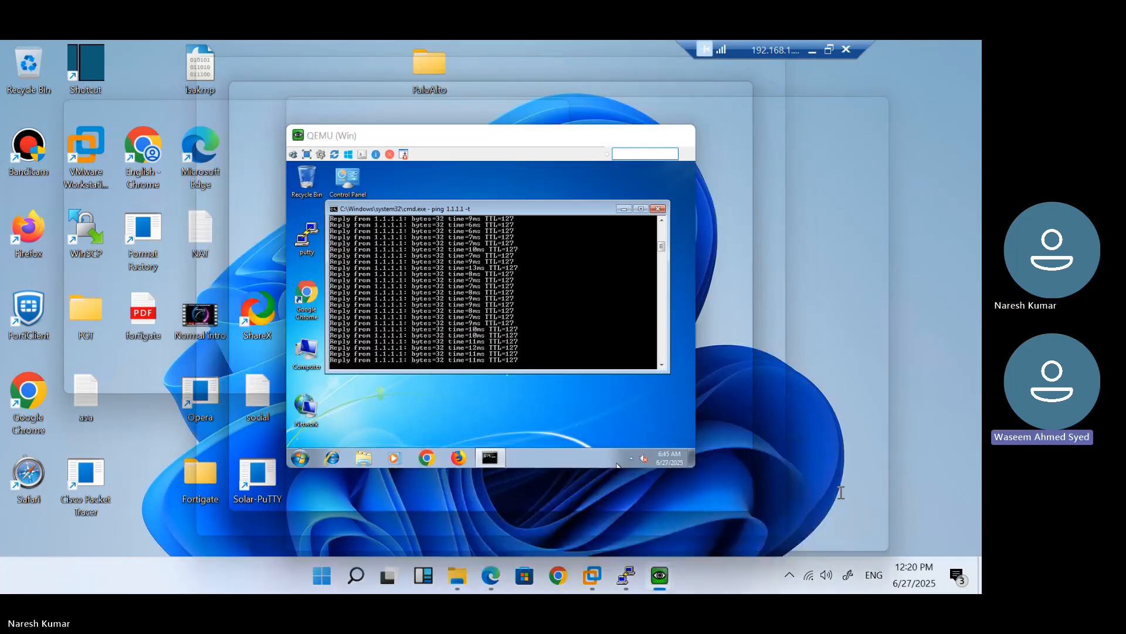
left_click(840, 491)
key("ctrl+c")
key("Return")
type("ipconfig")
key("Return")
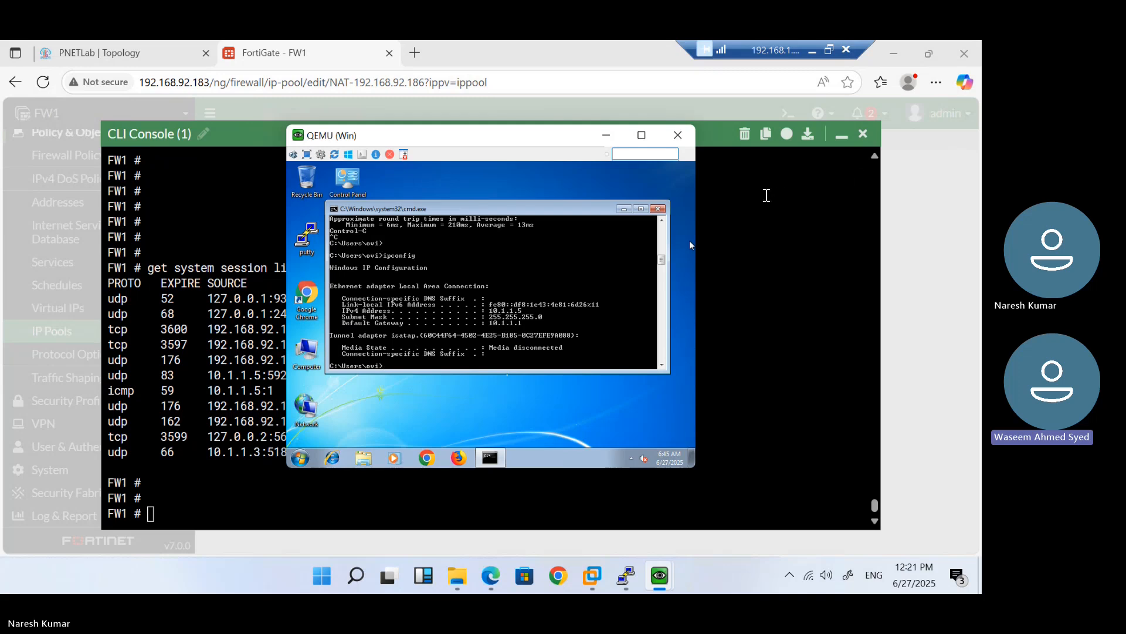
left_click(767, 196)
left_click(841, 135)
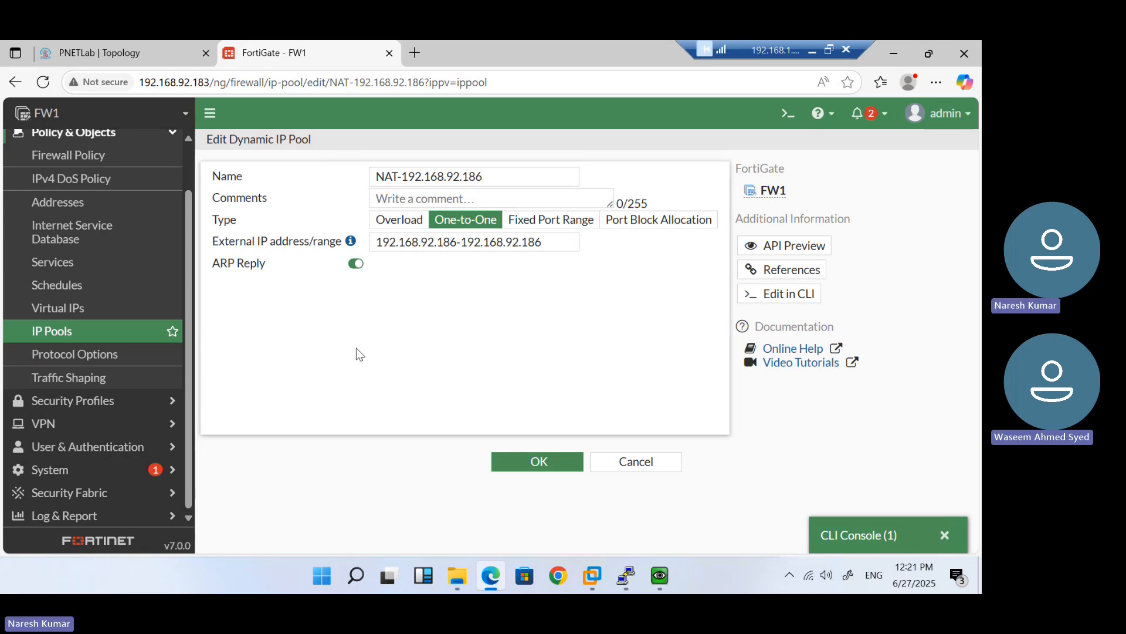
Toggle the pool type between Overload and Fixed Port Range, then select the 0.0.0.0-0.0.0.0 internal range
left_click(414, 225)
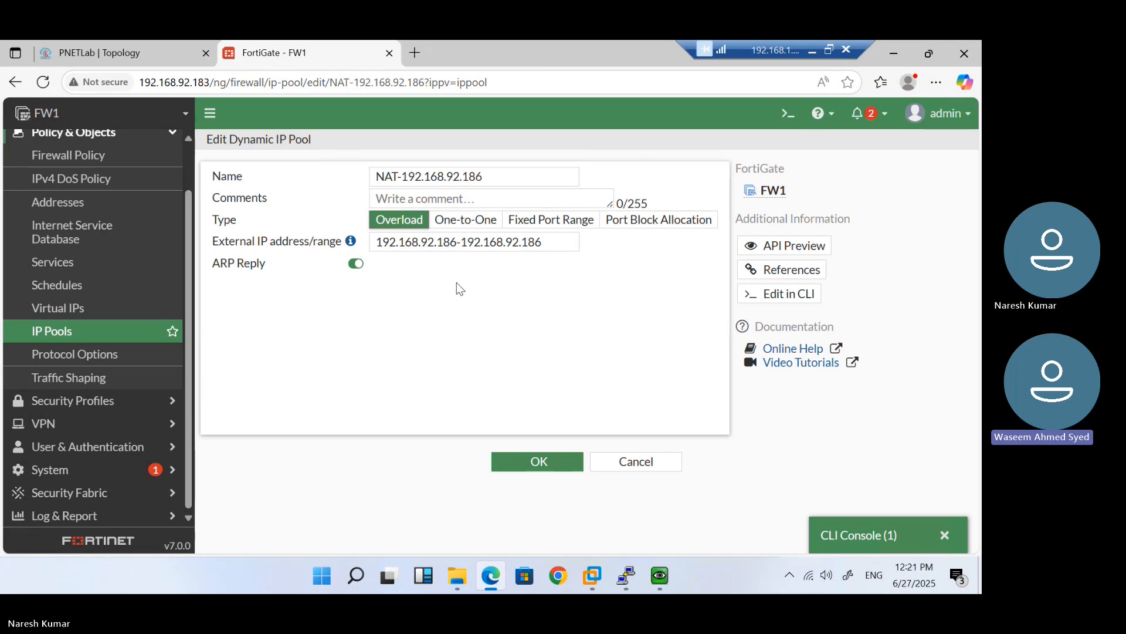
left_click(538, 232)
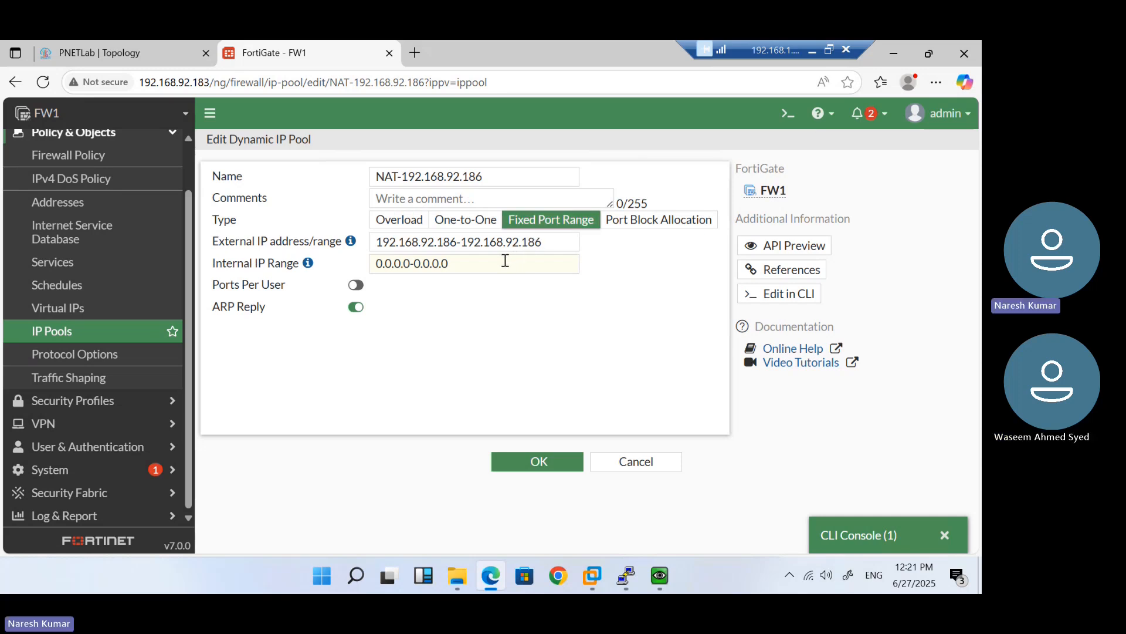
left_click(402, 221)
left_click(527, 225)
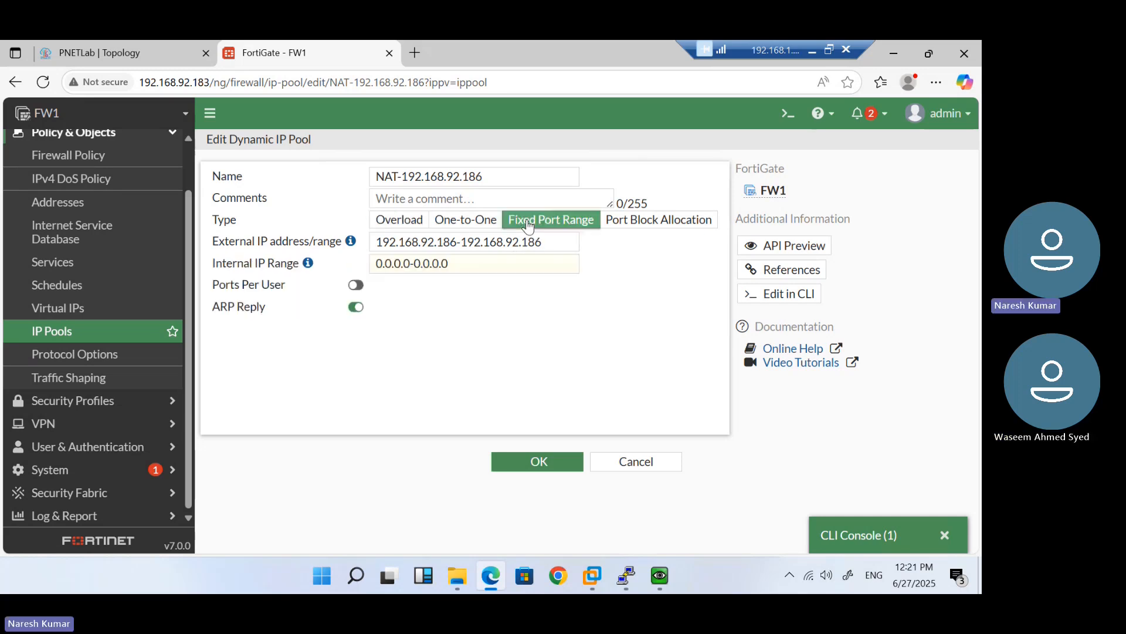
left_click(462, 266)
left_click_drag(462, 266, 359, 280)
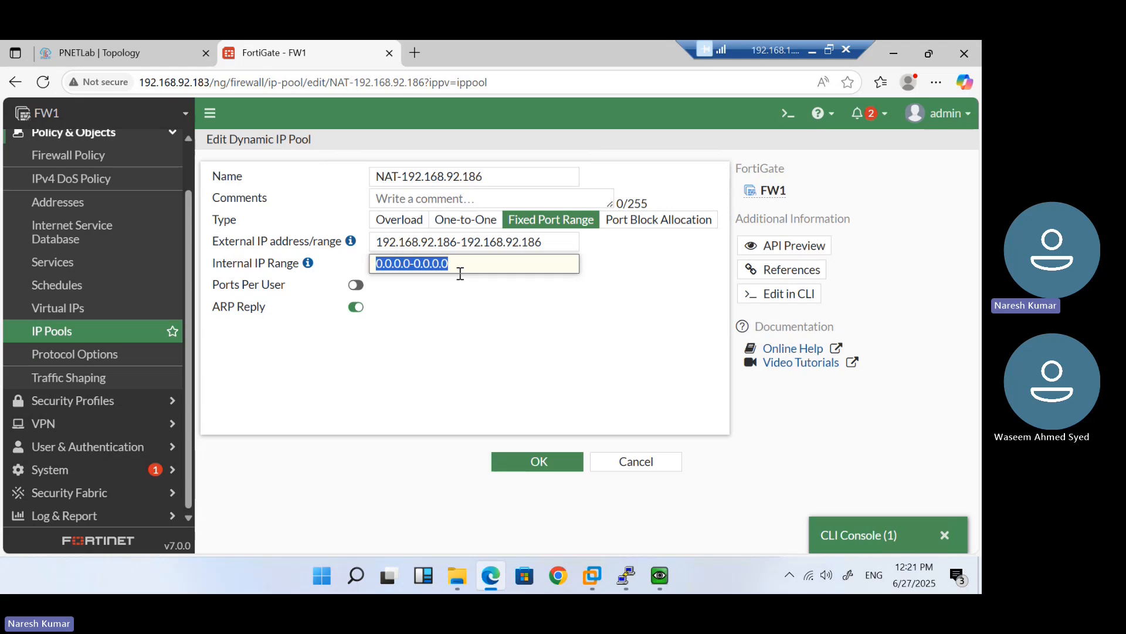
Enable Ports Per User and try several values, ending with an entry of 32
left_click(356, 285)
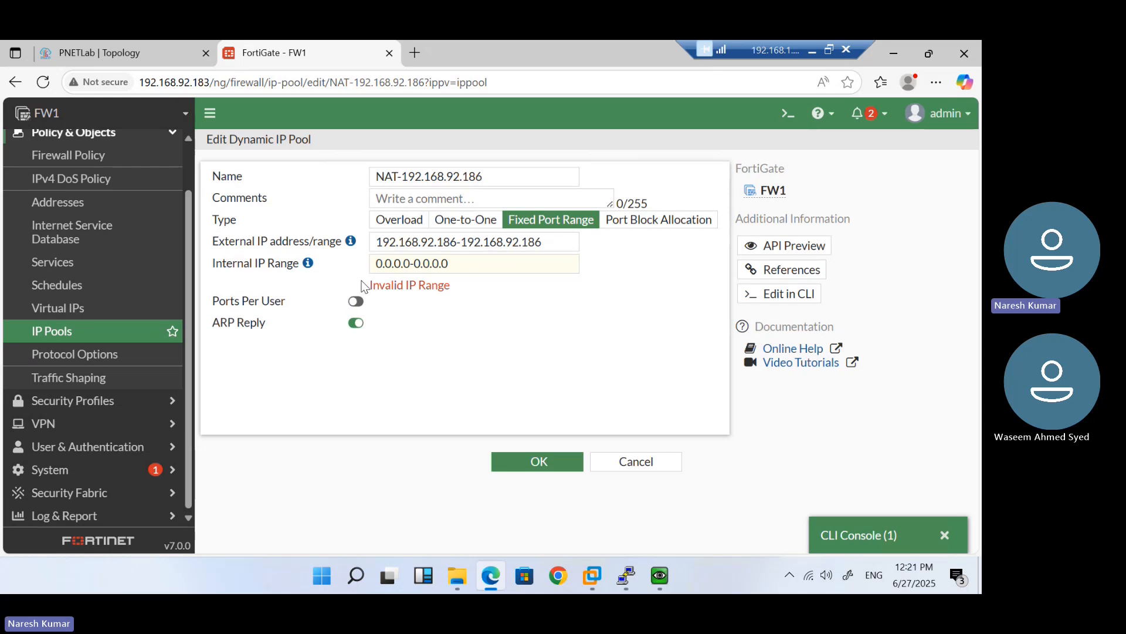
left_click(356, 301)
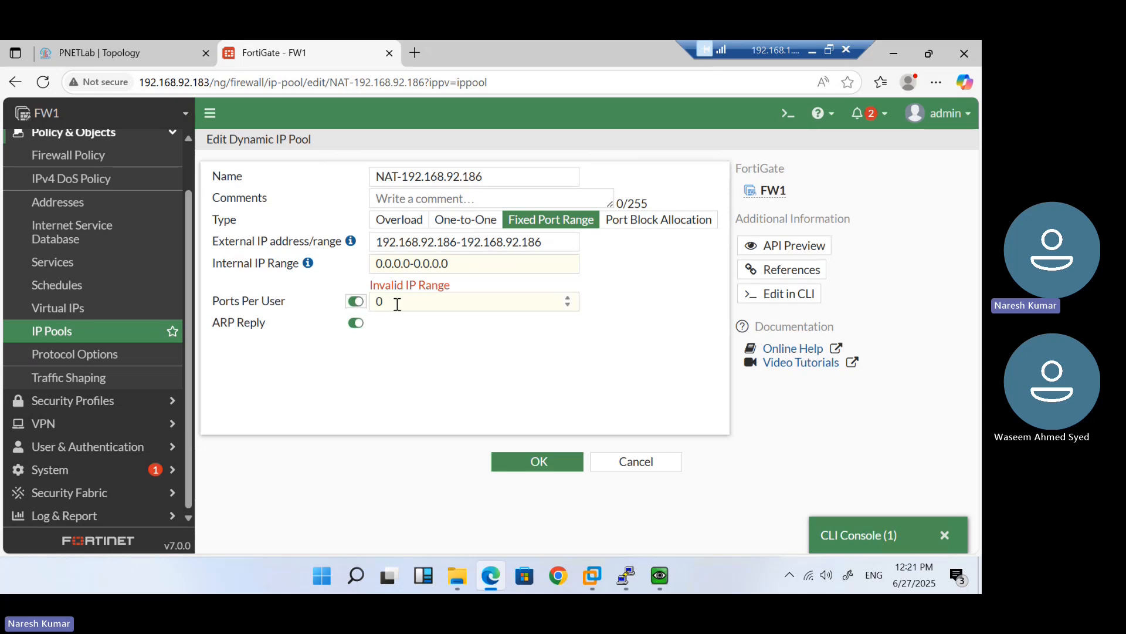
left_click_drag(384, 302, 374, 301)
type("2")
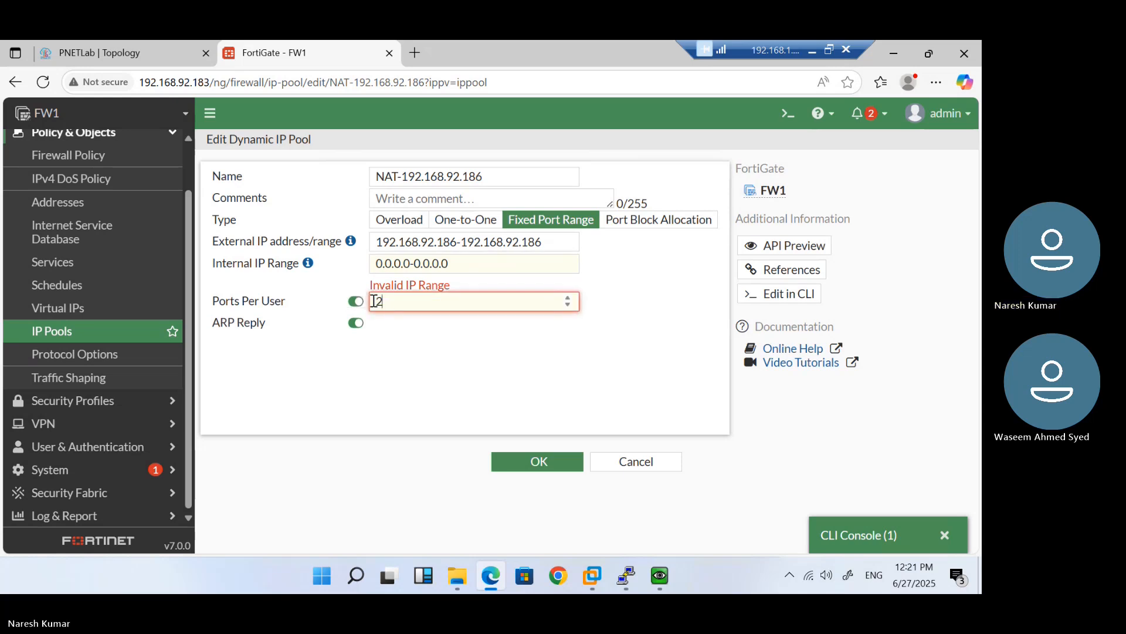
key("BackSpace")
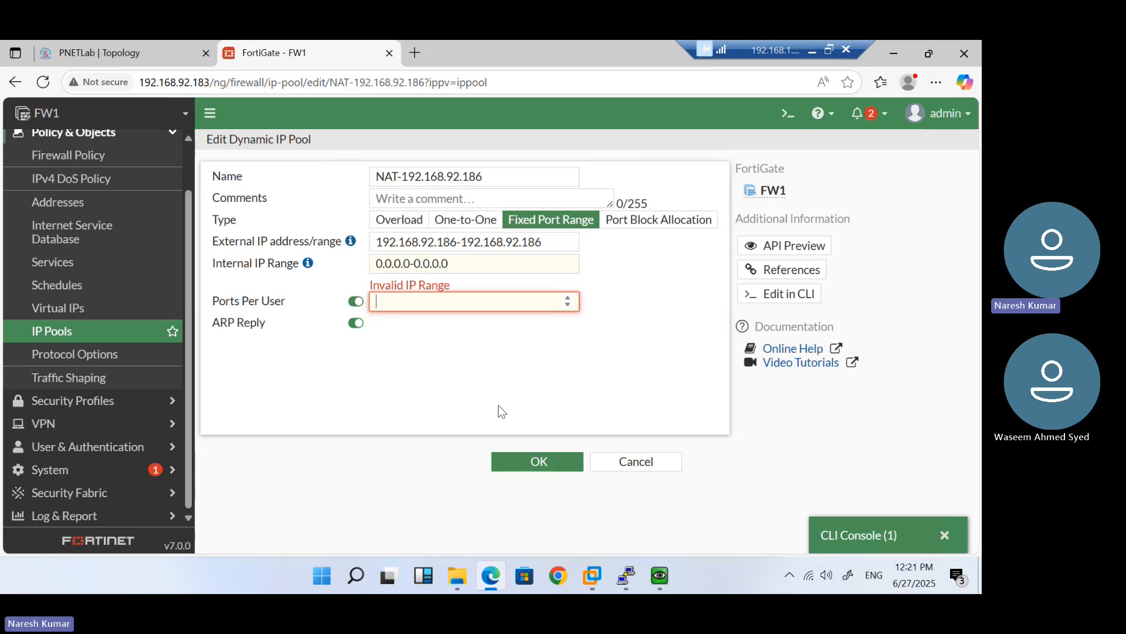
type("222")
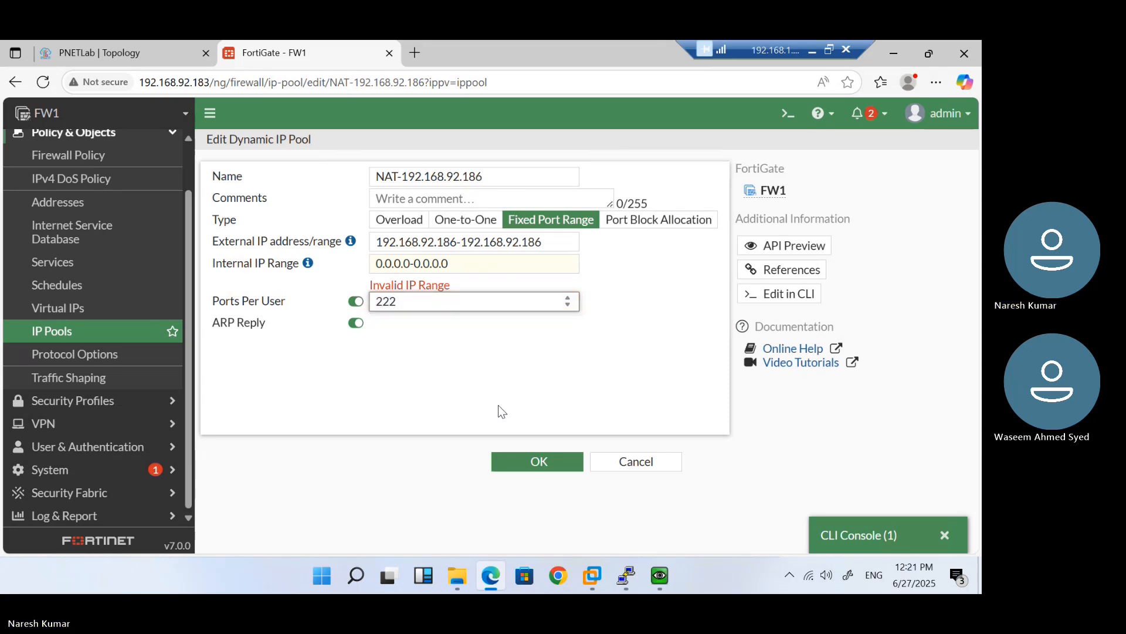
type("2")
key("BackSpace")
key("BackSpace")
key("BackSpace")
key("BackSpace")
left_click(429, 391)
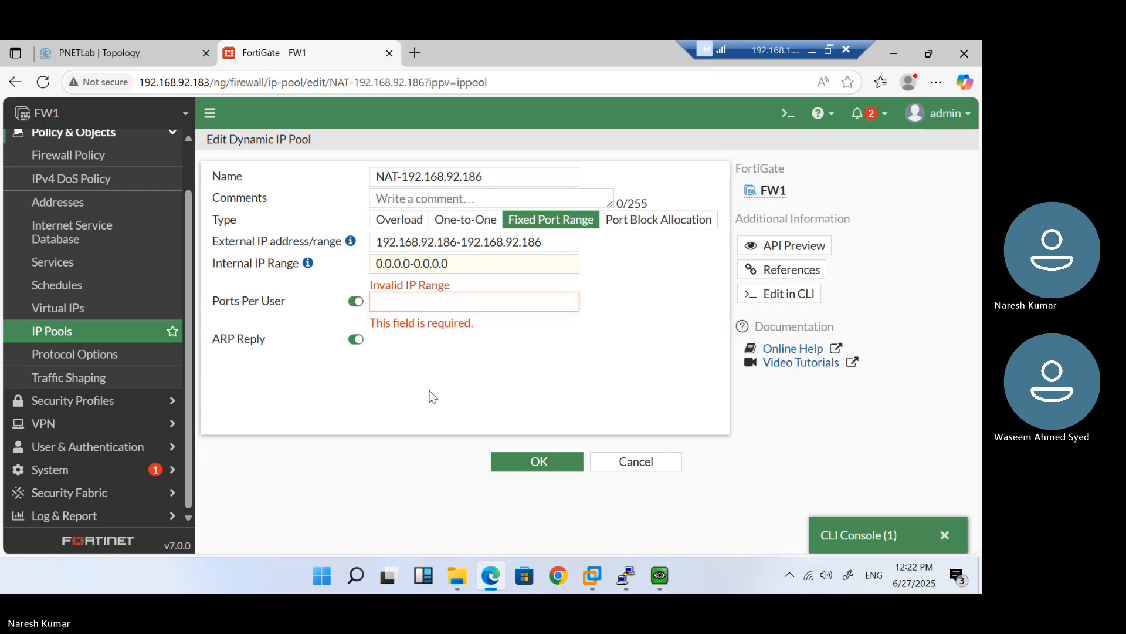
left_click(420, 301)
type("1")
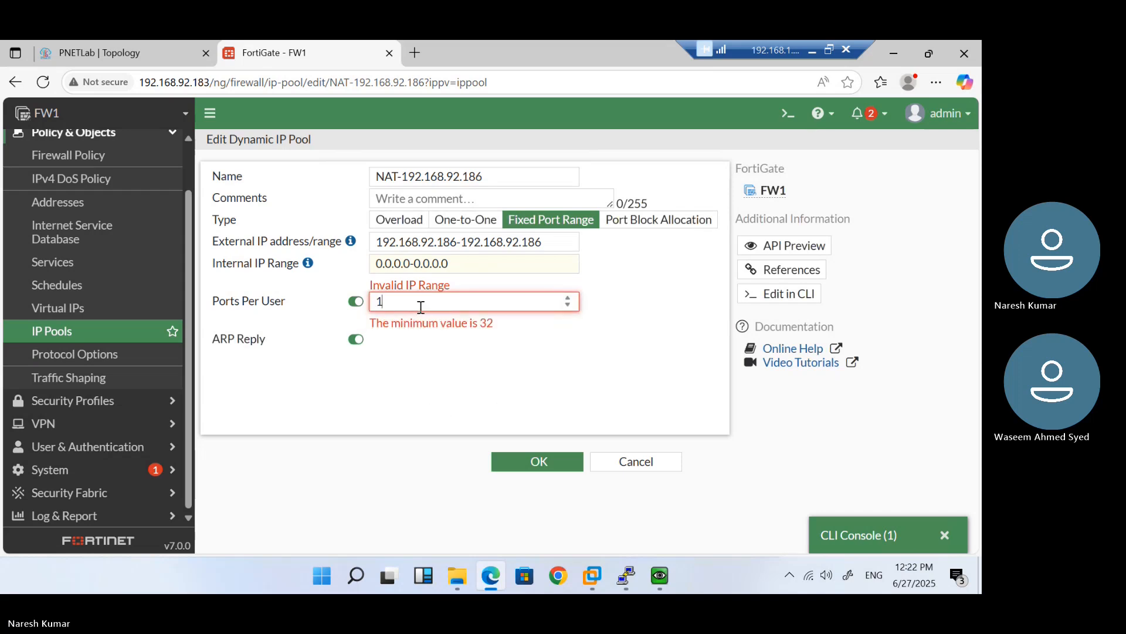
type("000")
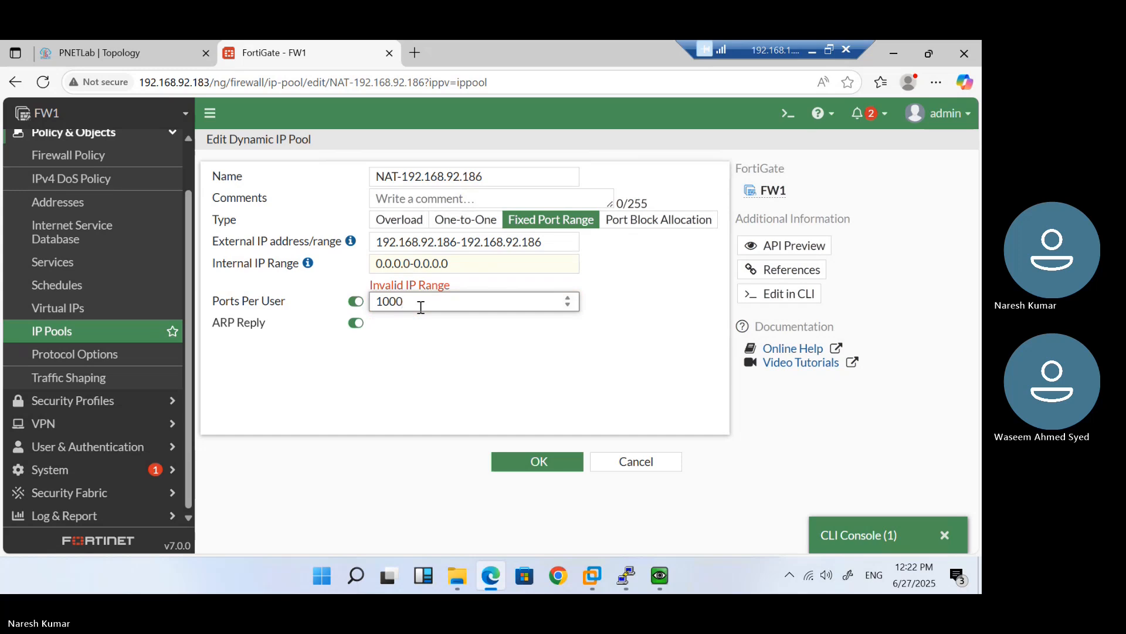
key("BackSpace")
key("BackSpace")
key("BackSpace")
key("BackSpace")
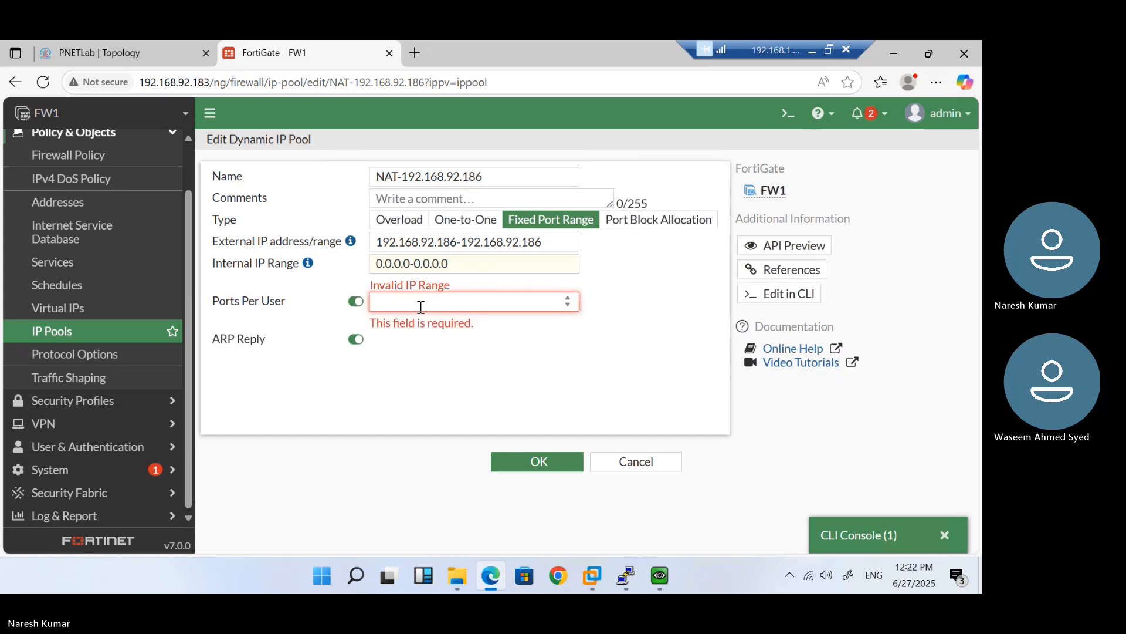
type("32")
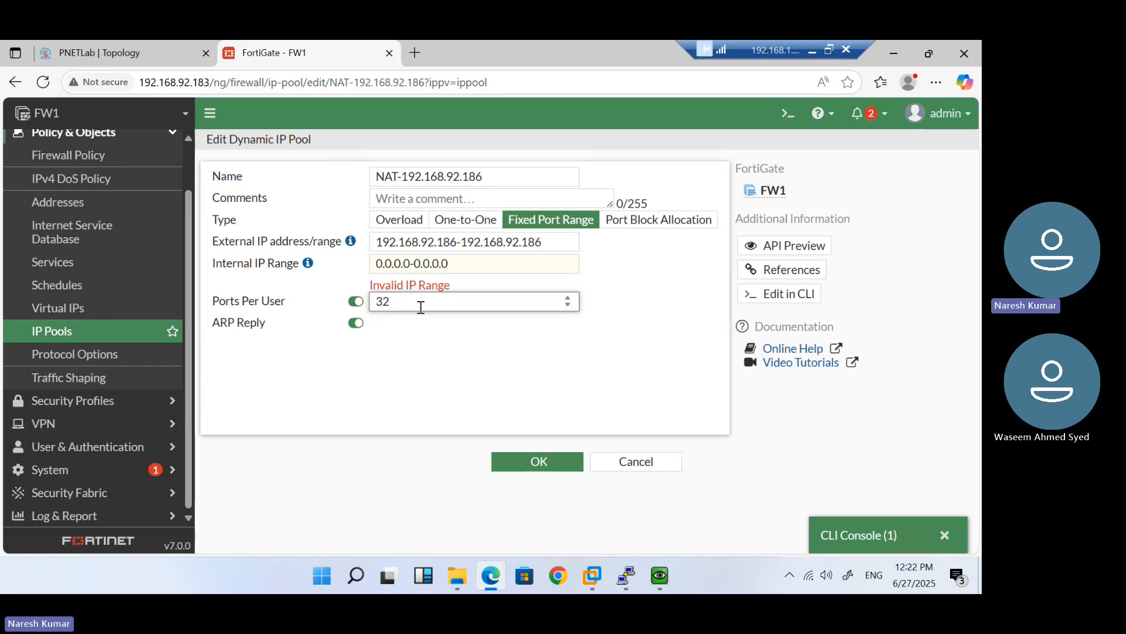
Enter 10.1.1.1 as the internal range start and paste it as the end, editing toward 10.1.1.200
left_click_drag(460, 264, 350, 265)
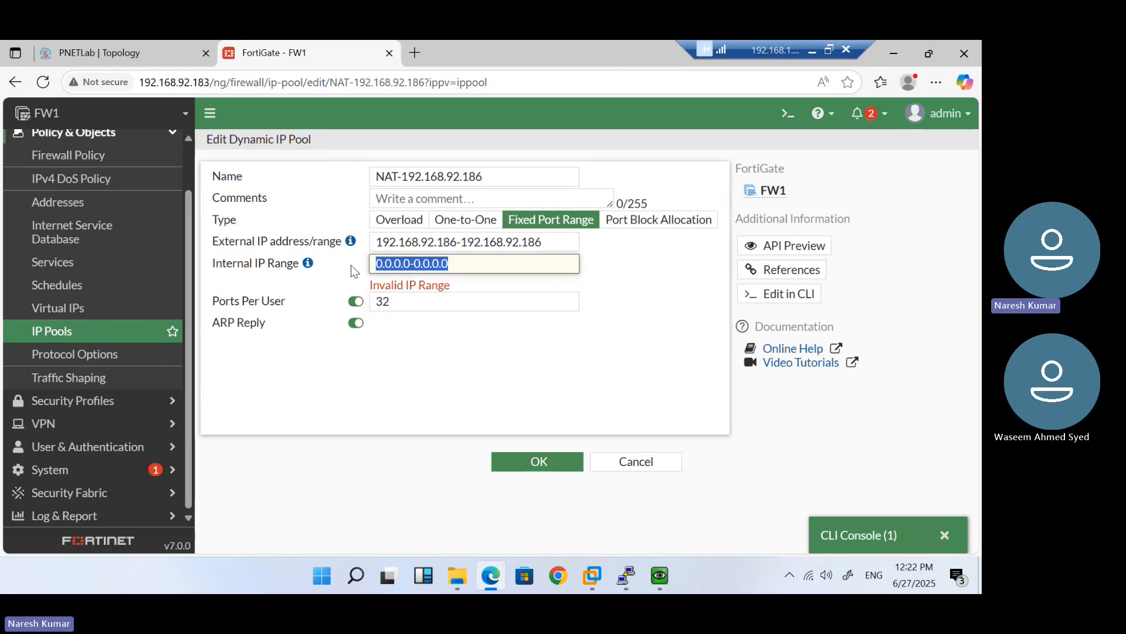
type("192")
key("BackSpace")
key("BackSpace")
key("BackSpace")
type("10.1.1.")
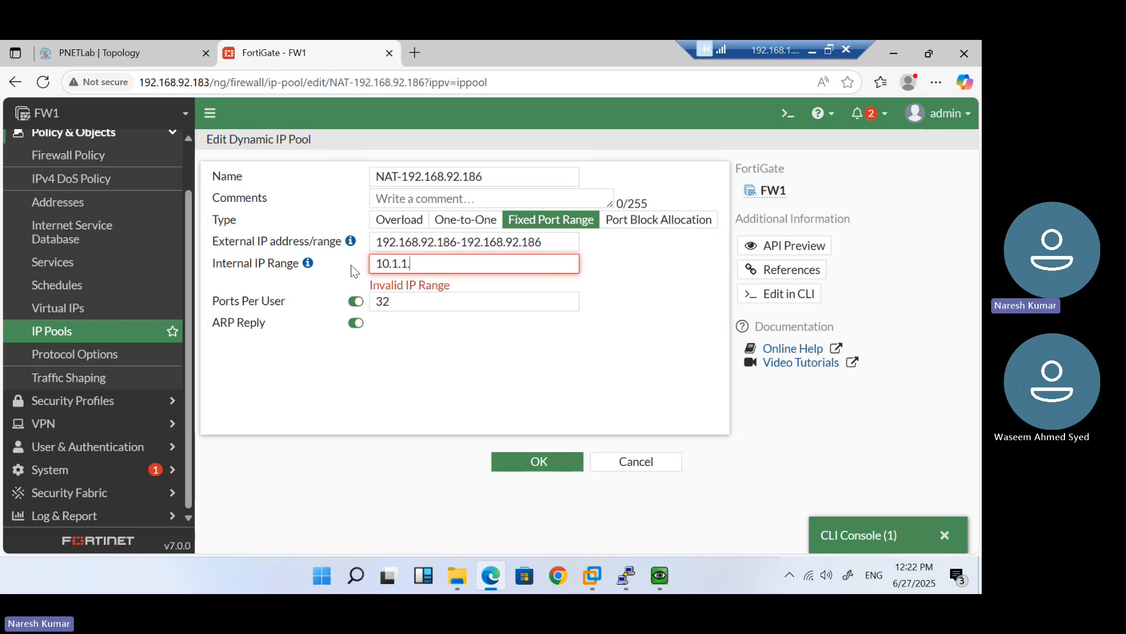
type("1")
key("ctrl+a")
key("End")
type("-")
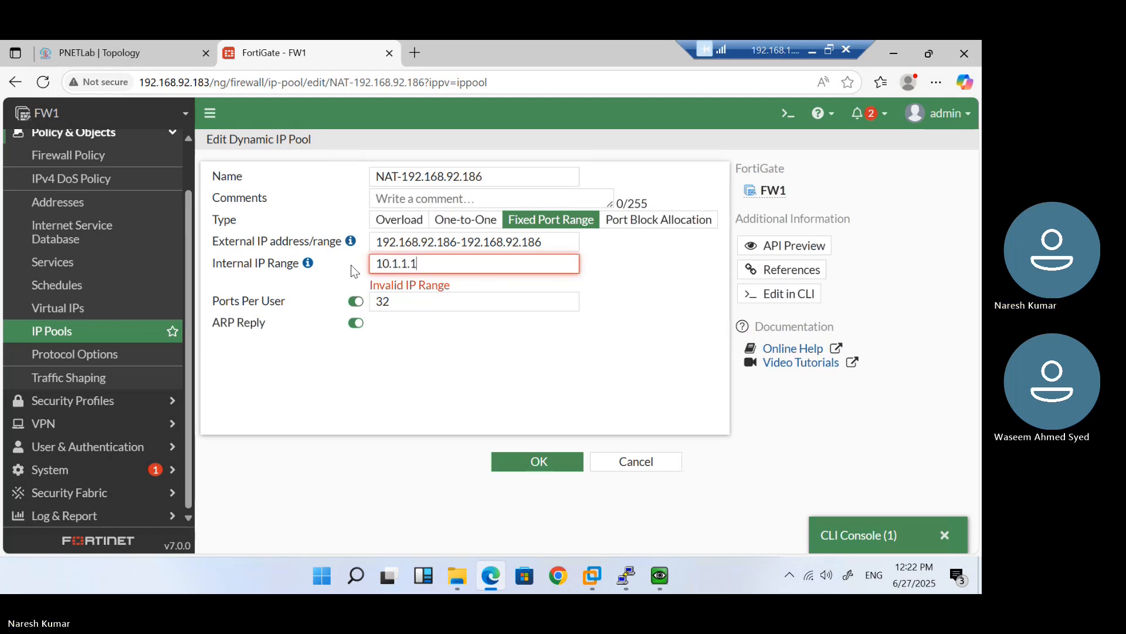
key("ctrl+v")
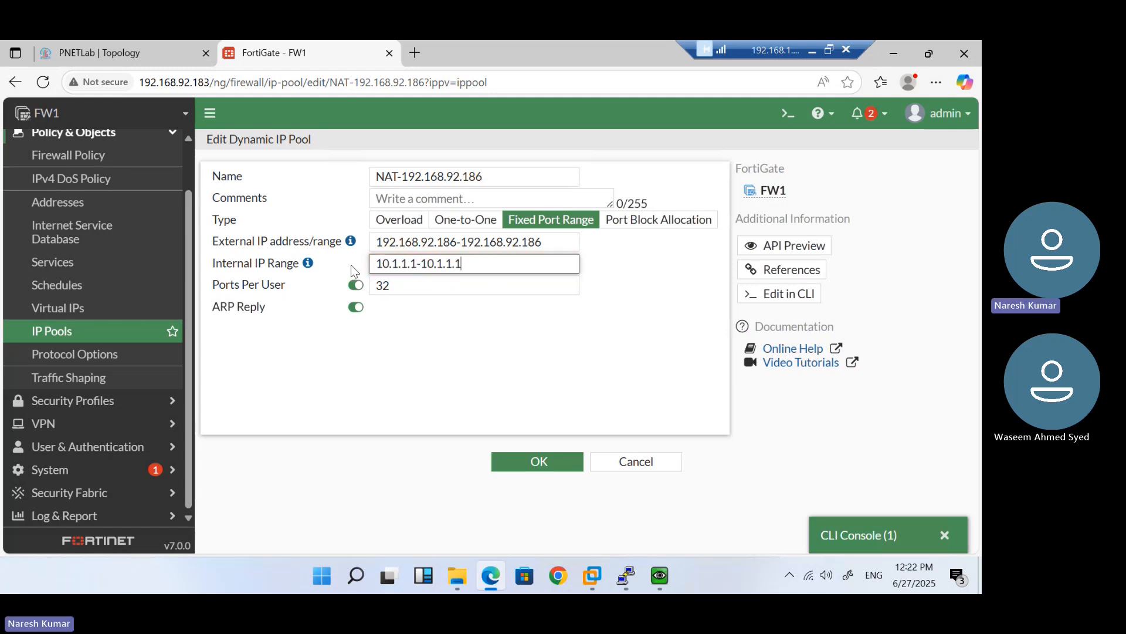
key("BackSpace")
Save the IP pool with the value 200 and rerun ping 1.1.1.1 from VPC6
type("200")
left_click(528, 462)
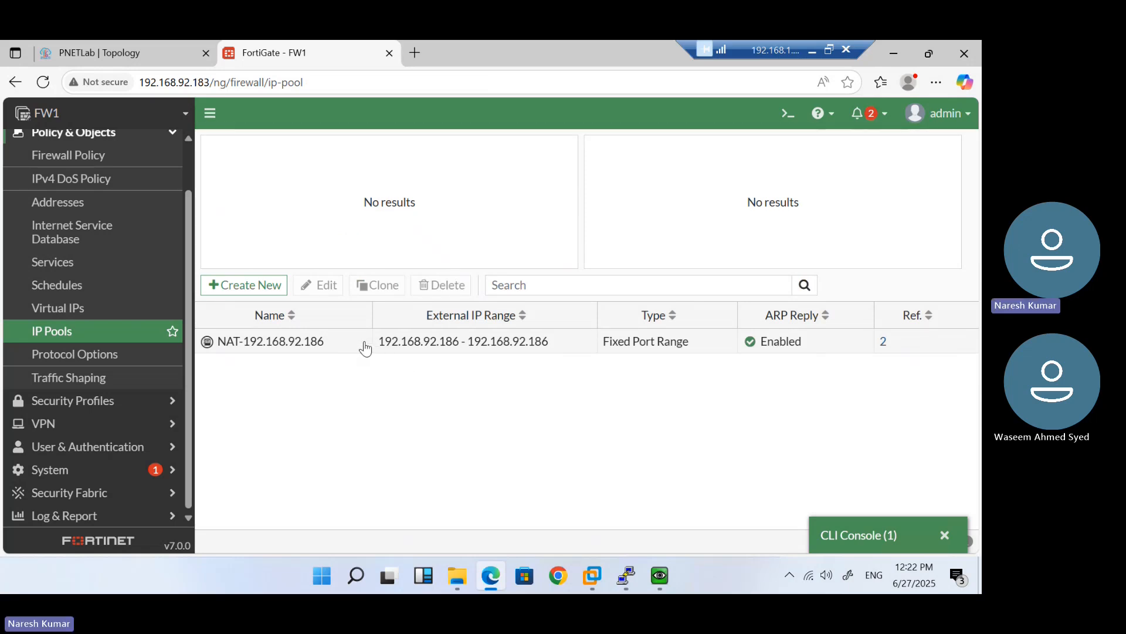
mouse_move(629, 585)
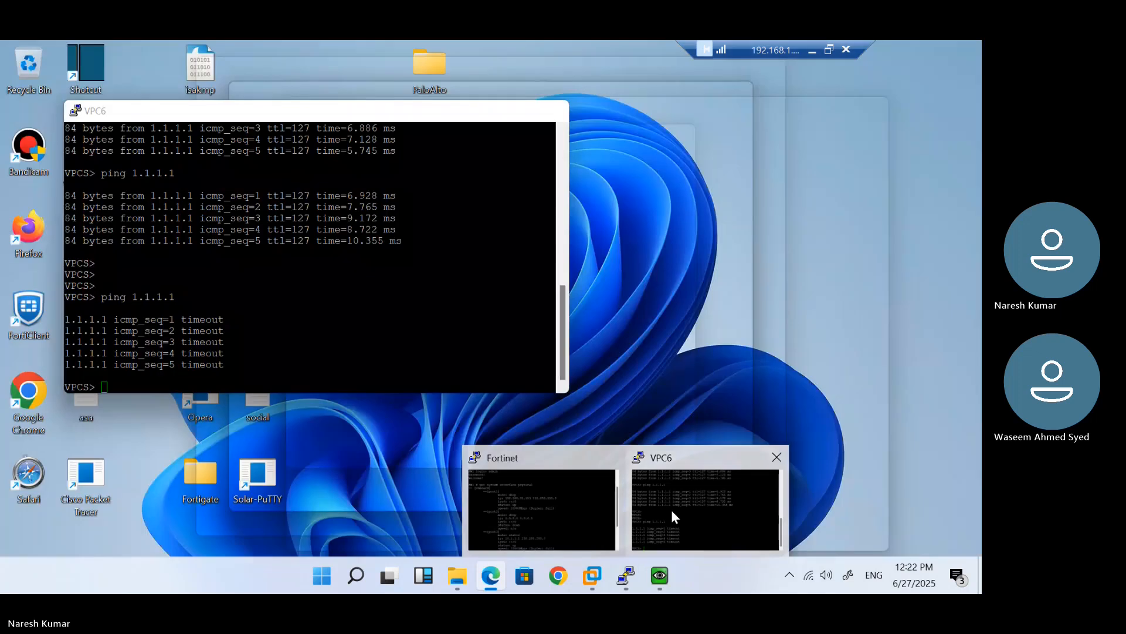
left_click(671, 509)
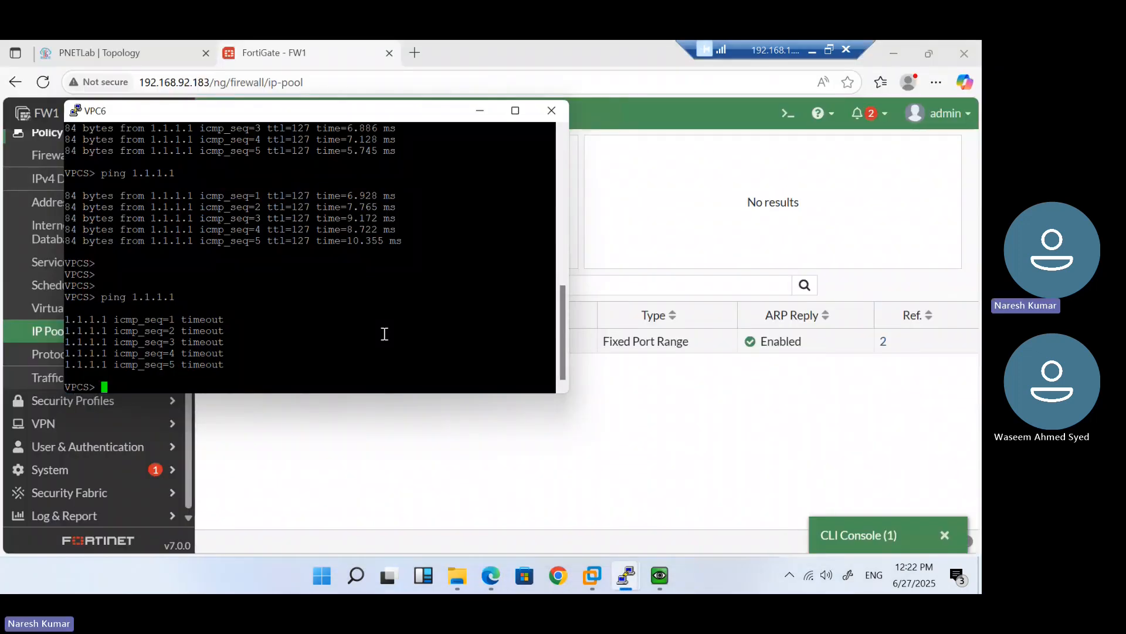
key("Up")
key("Return")
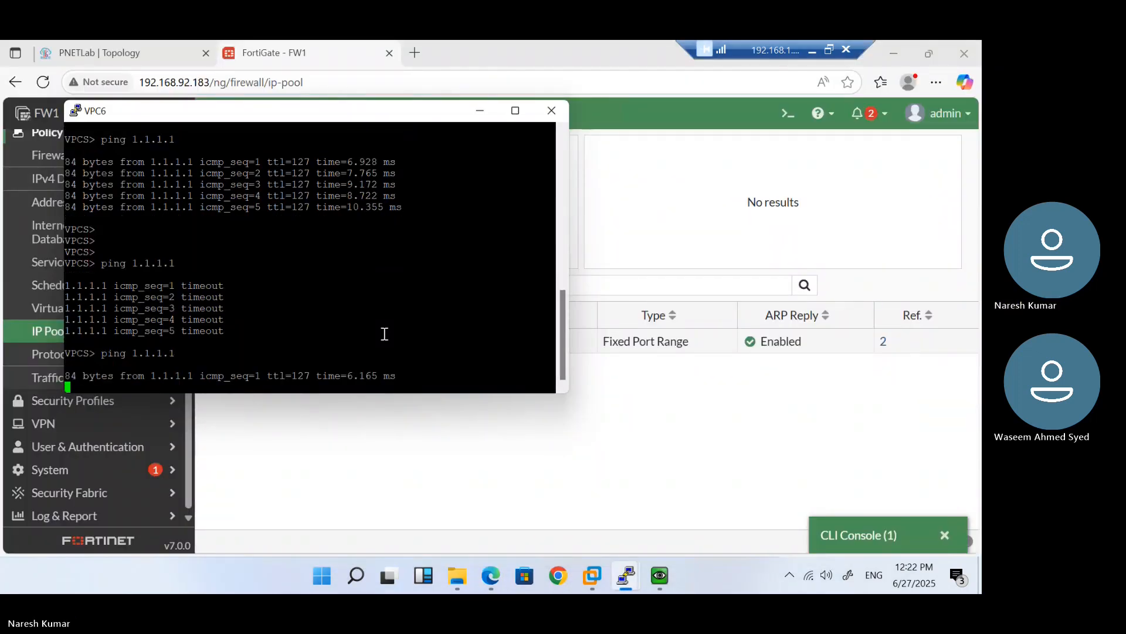
mouse_move(628, 577)
left_click(582, 514)
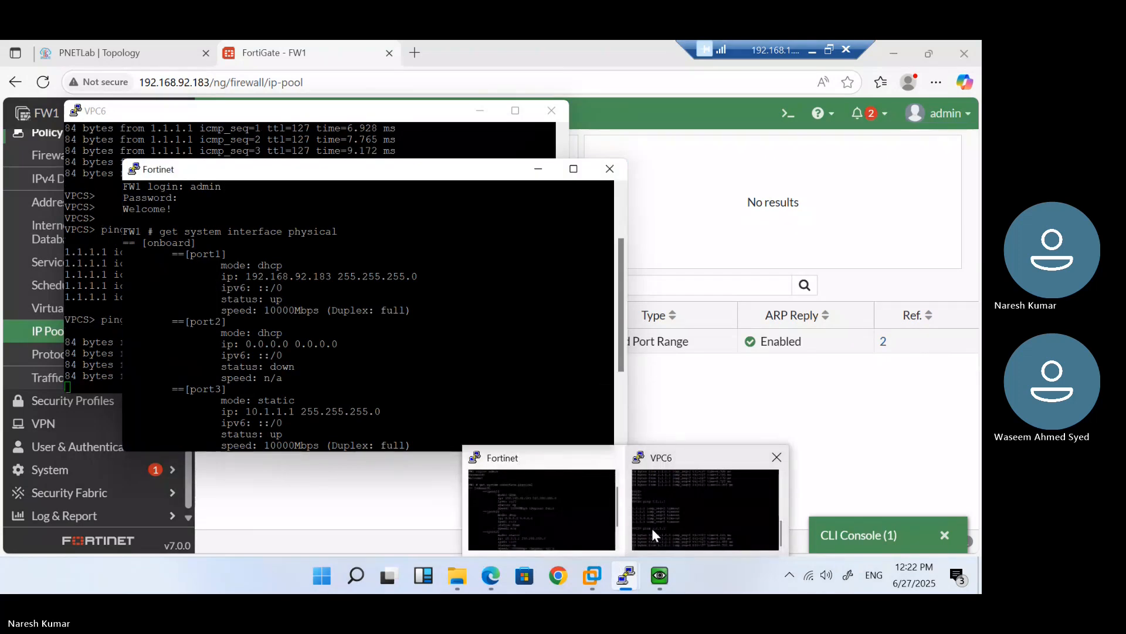
left_click(653, 528)
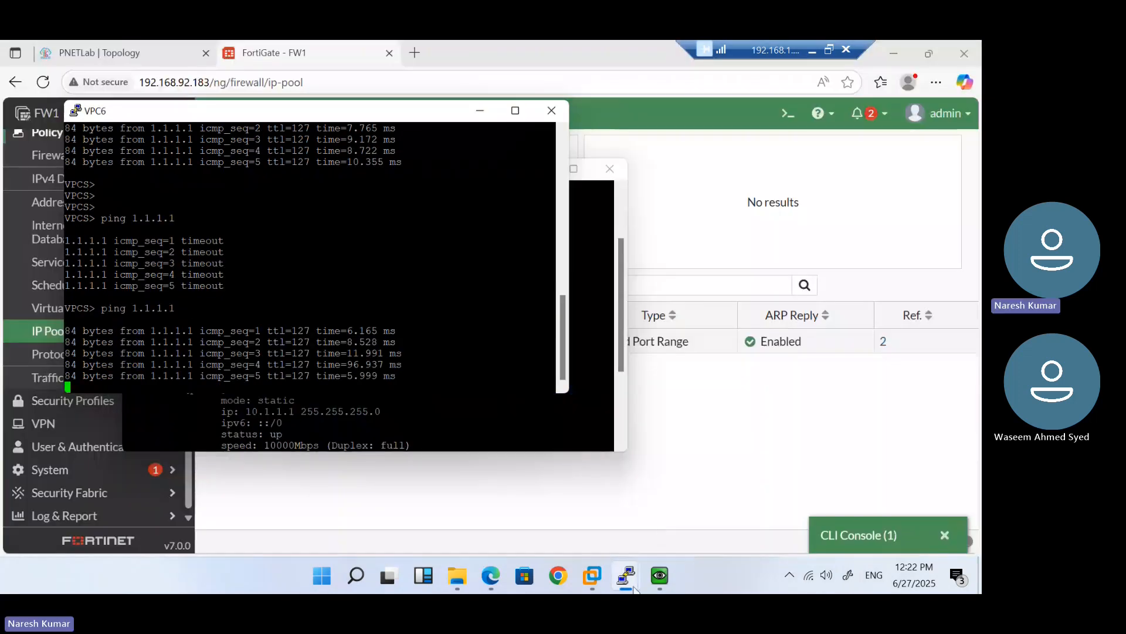
Start a continuous 'ping 1.1.1.1 -t' in the Windows VM's command prompt
mouse_move(655, 584)
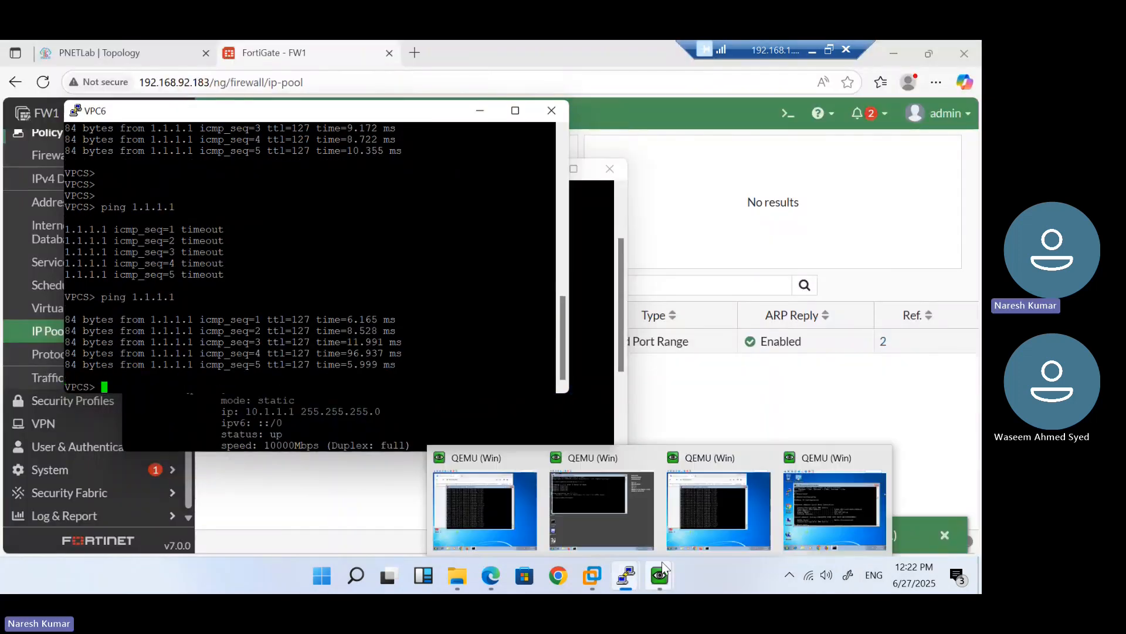
left_click(812, 519)
type("ping 1.1.1.1 -t")
key("Return")
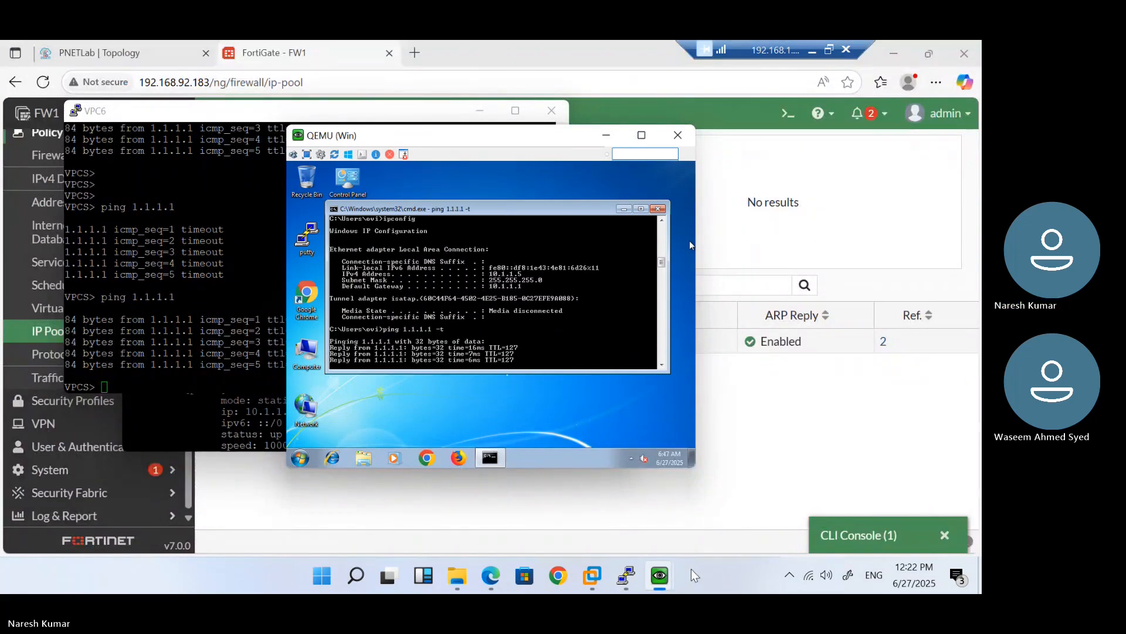
mouse_move(664, 578)
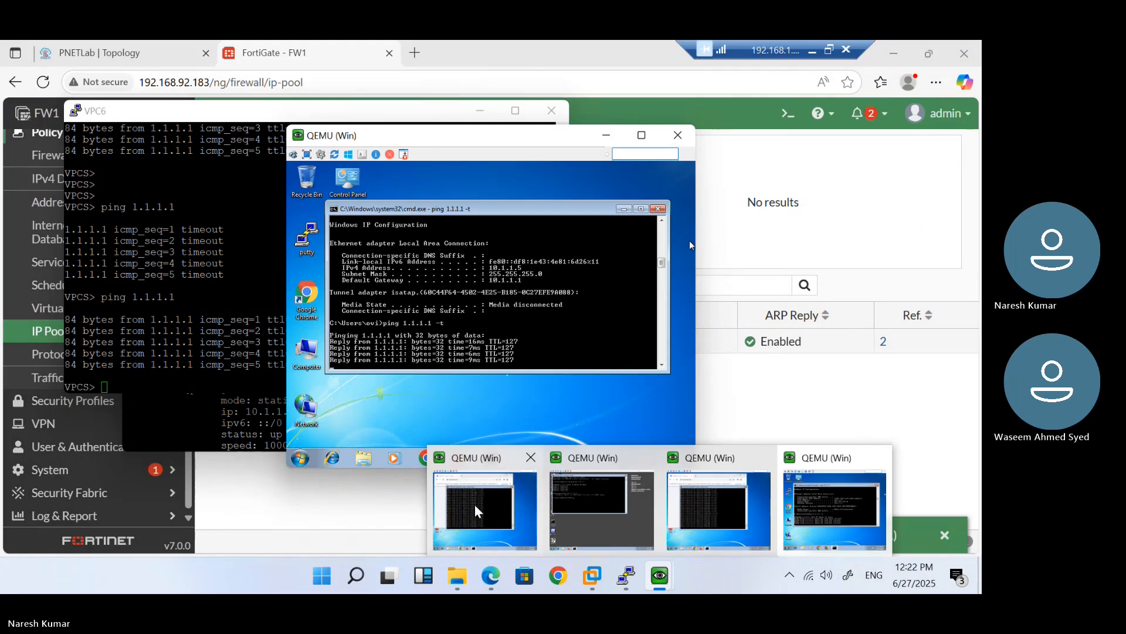
left_click(481, 510)
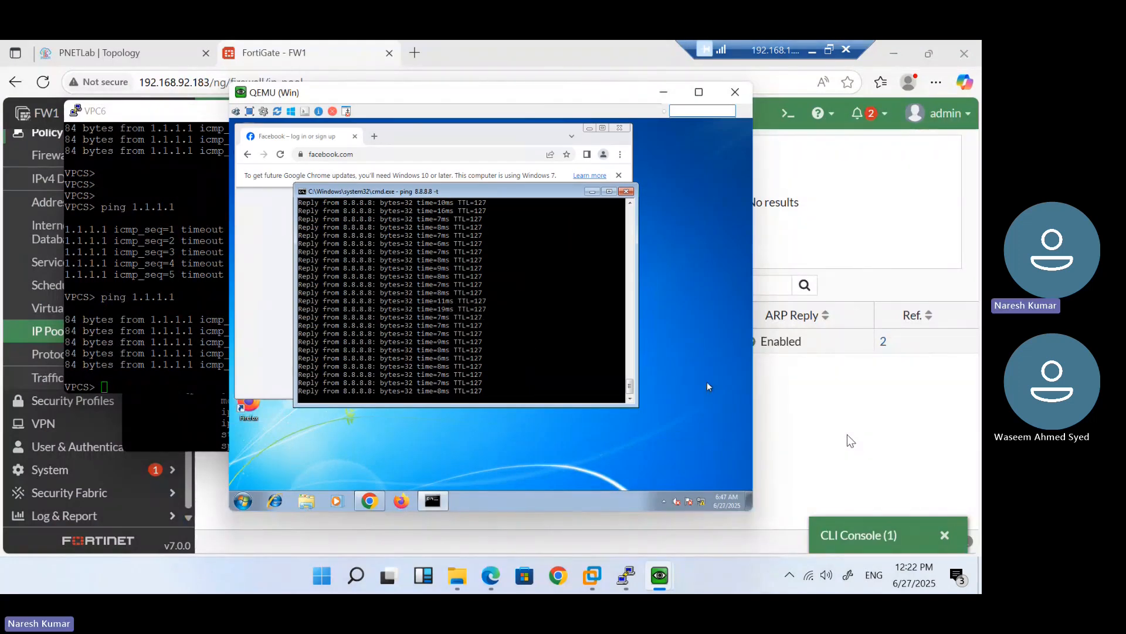
left_click(847, 435)
Run 'get system session list' and check the pings NATed to 192.168.92.186:5249
left_click(891, 534)
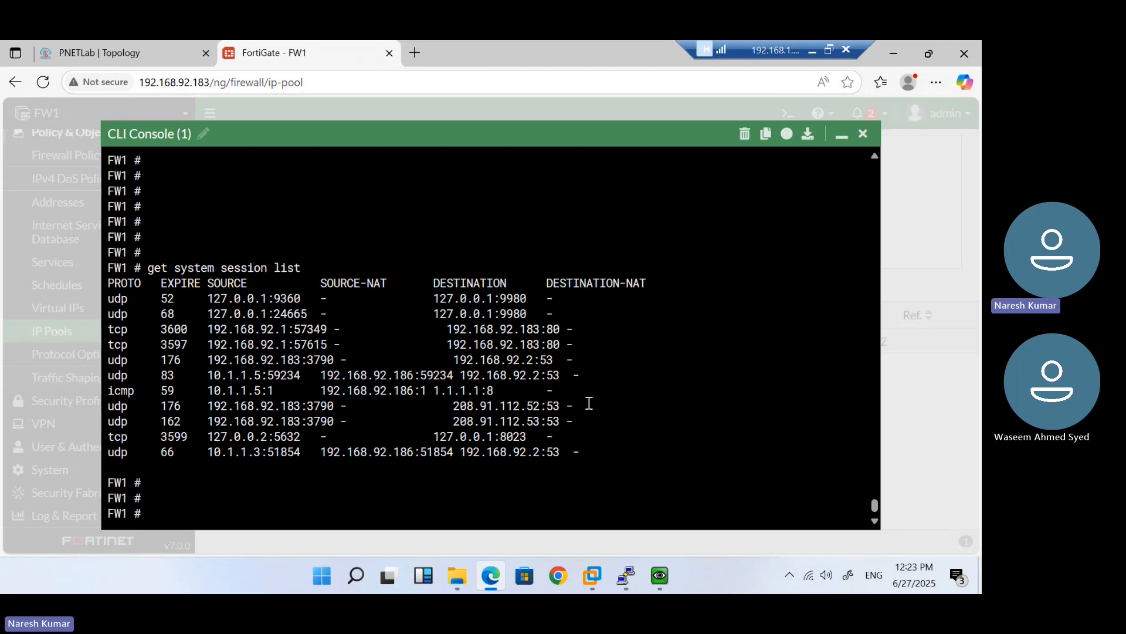
key("Return")
key("Return")
type("get ")
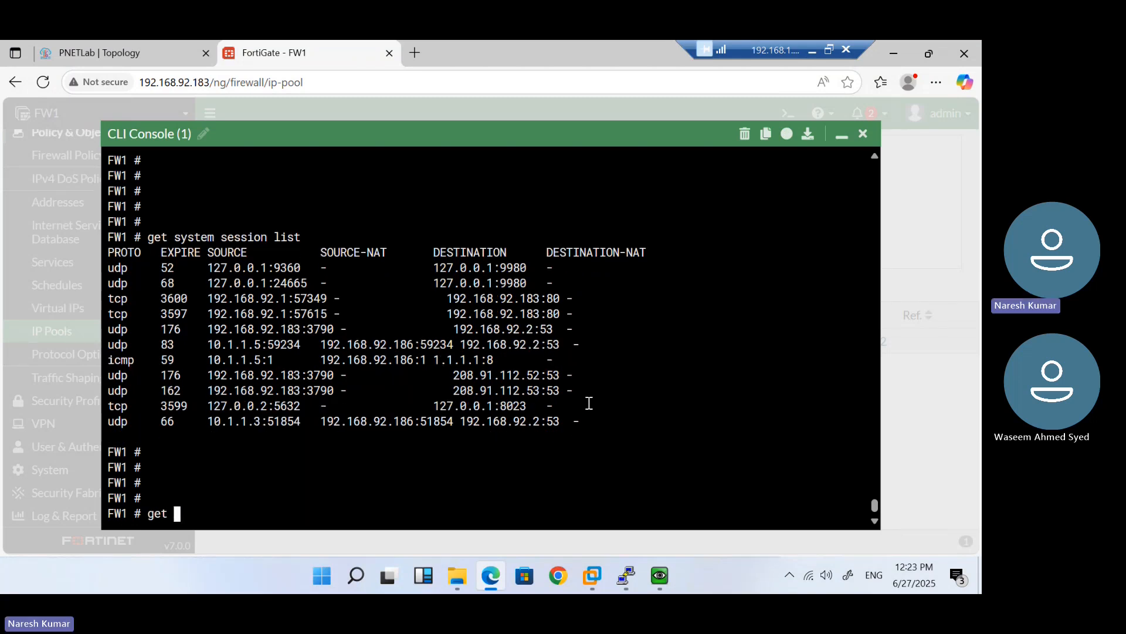
type("system session list")
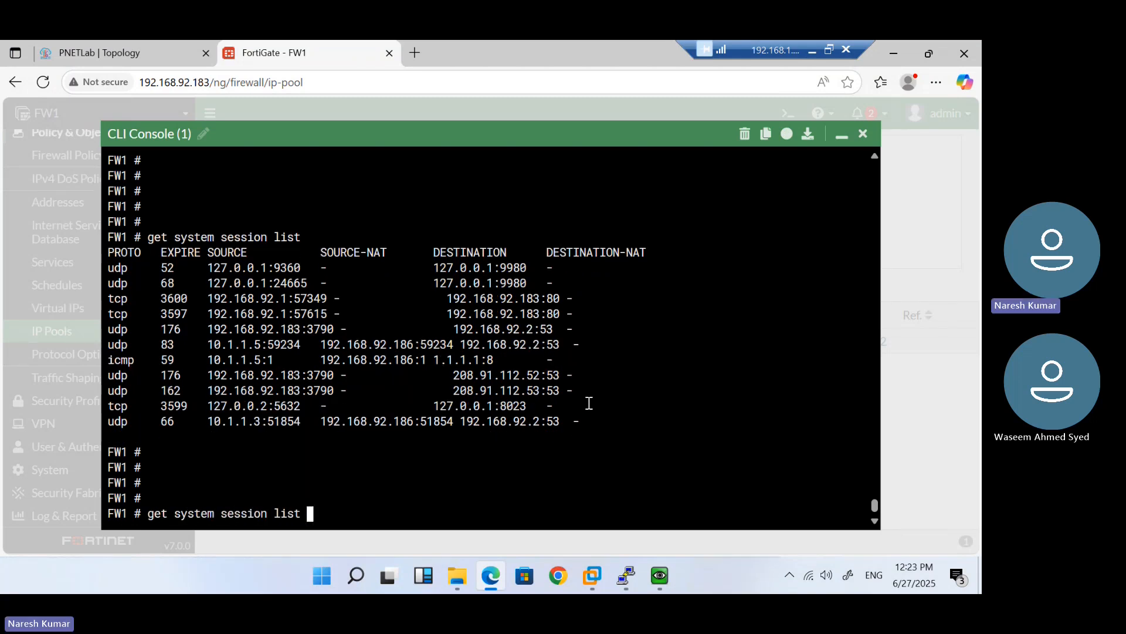
key("Return")
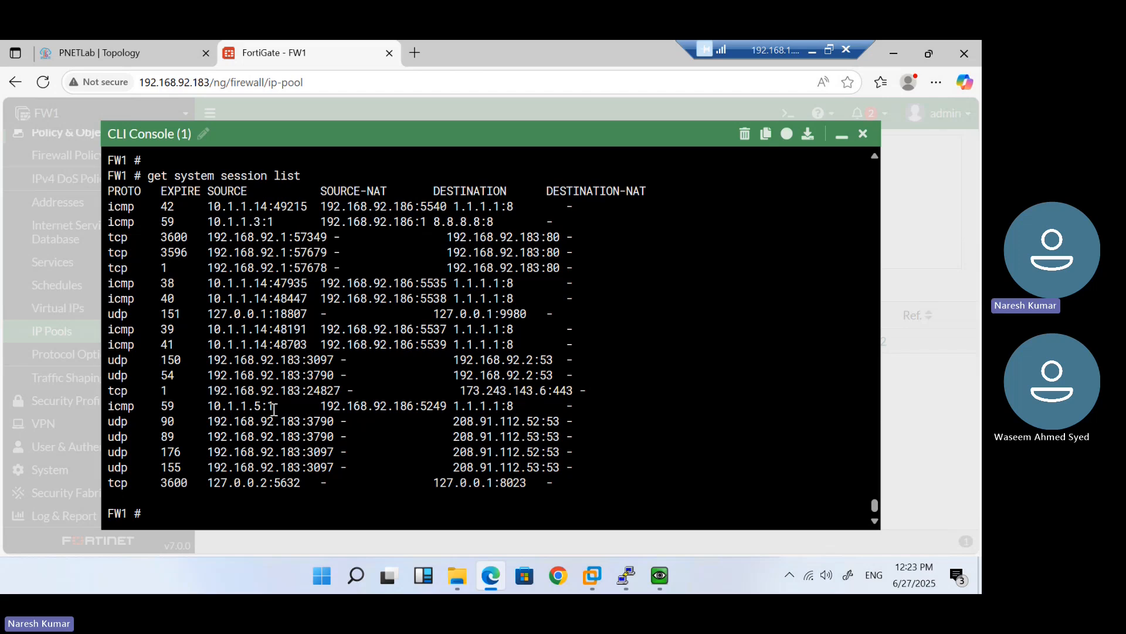
double_click(376, 409)
left_click(430, 406)
Stop the Windows VM's continuous ping to 8.8.8.8 with Ctrl+C
mouse_move(660, 575)
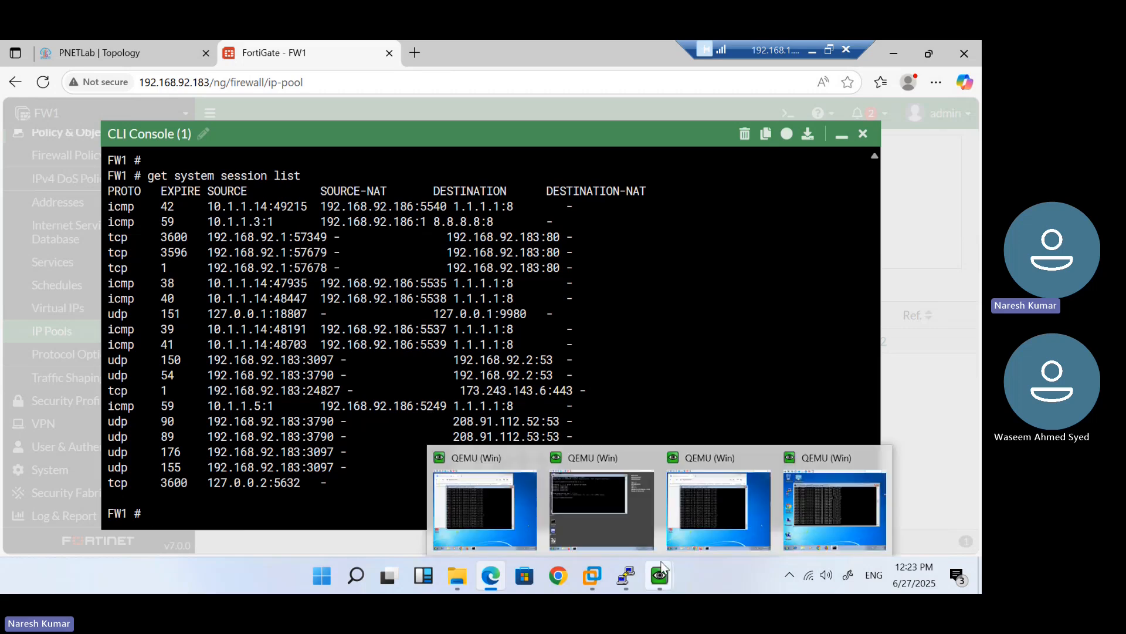
left_click(696, 505)
left_click(695, 505)
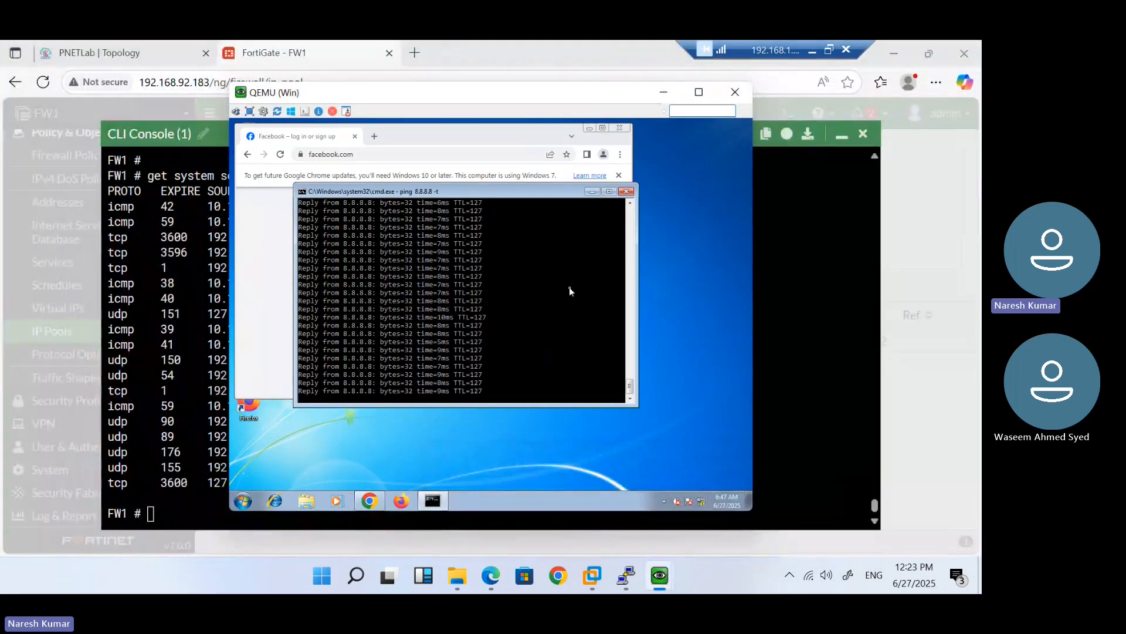
key("ctrl+c")
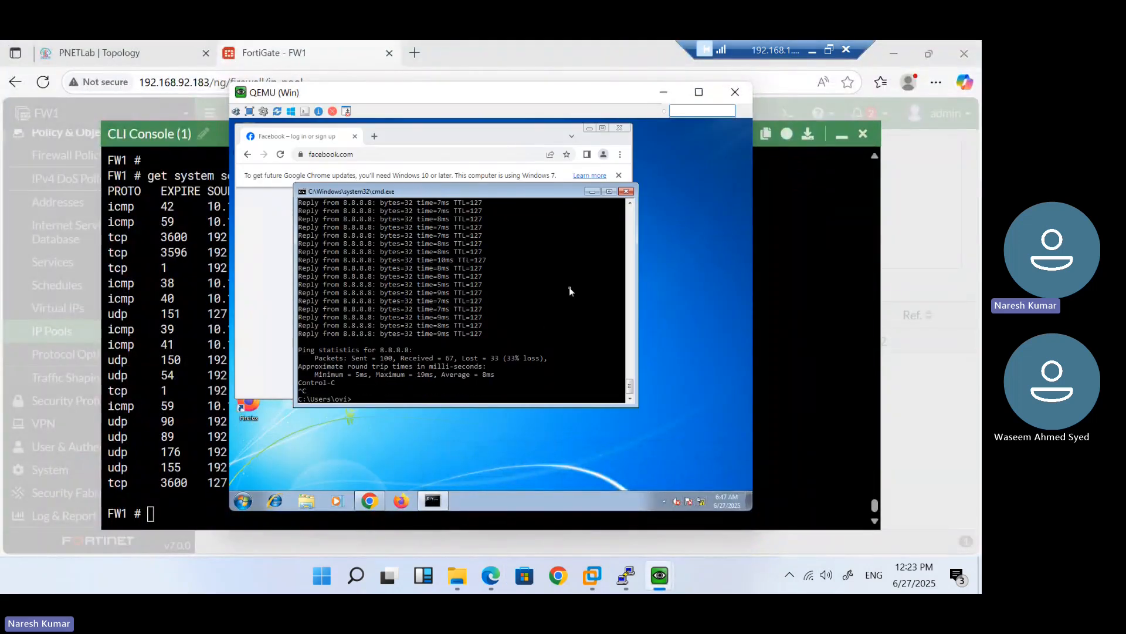
Reload facebook.com twice in the guest's Chrome to create new web sessions
left_click(265, 258)
left_click(387, 154)
key("Return")
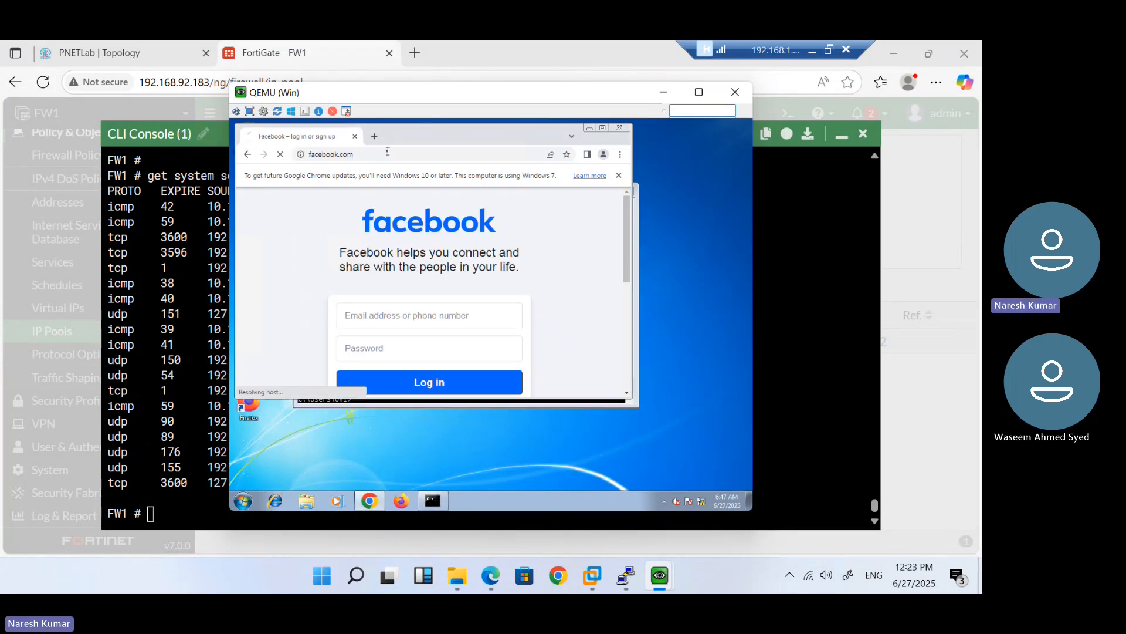
mouse_move(642, 574)
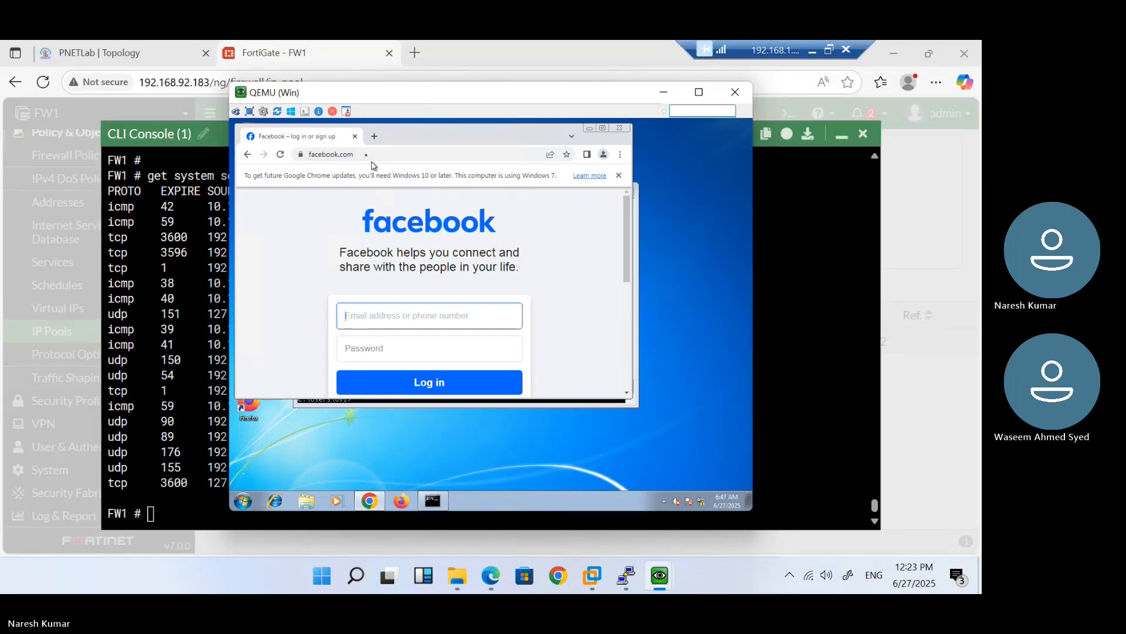
left_click(366, 155)
key("Return")
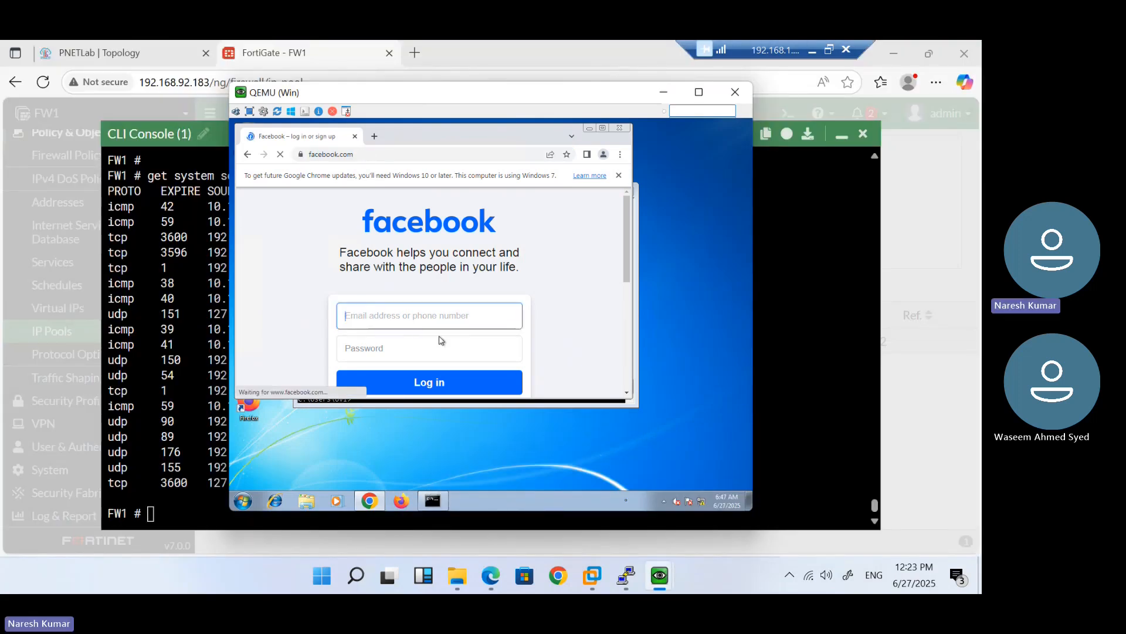
mouse_move(672, 573)
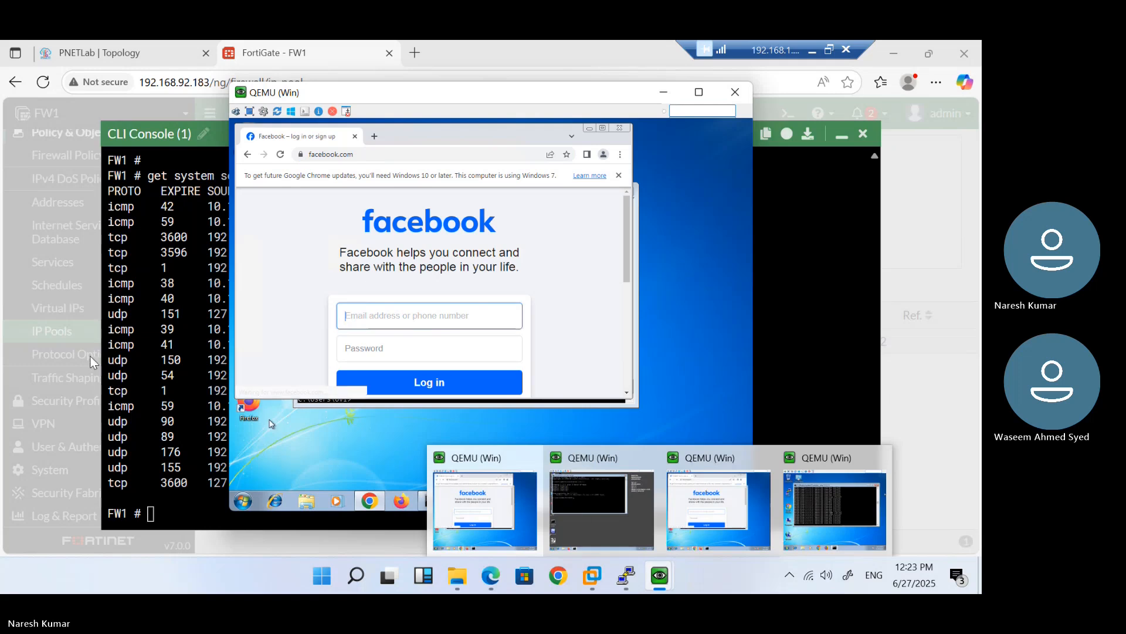
left_click(139, 368)
Rerun 'get system session list' and page through its output
key("Up")
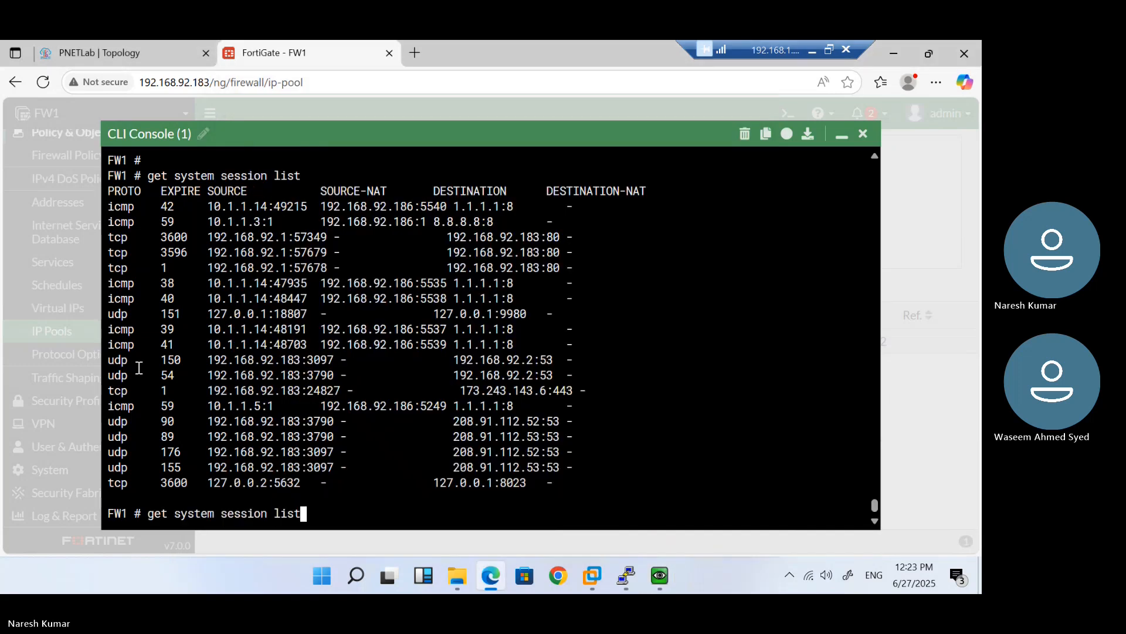
key("Return")
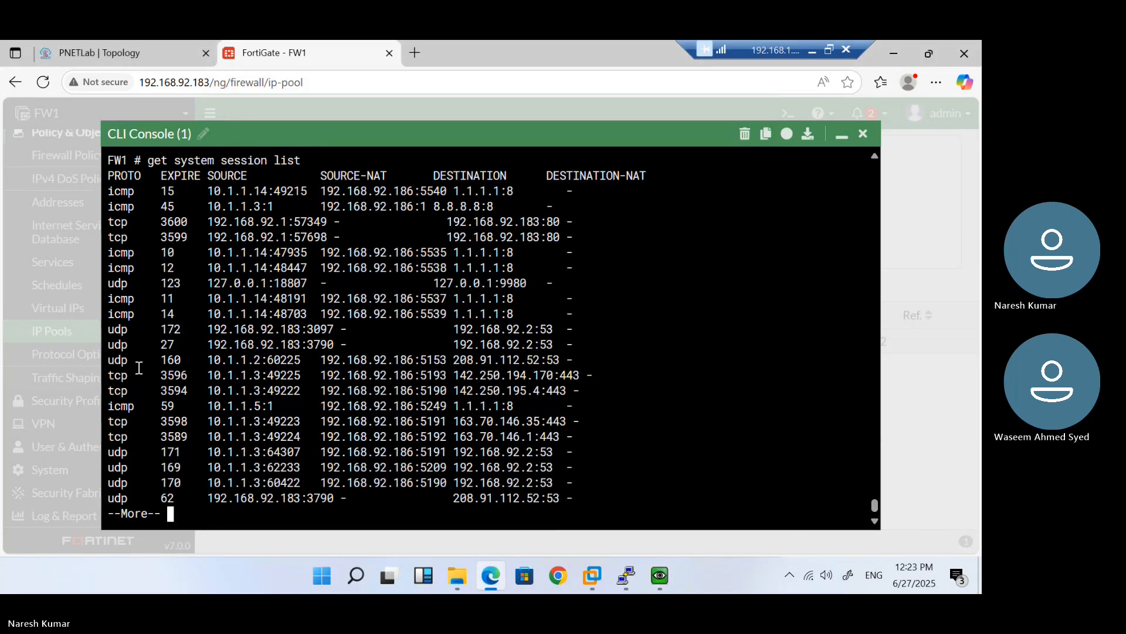
key("space")
Filter the session list with '| grep tcp', fixing the 'gep' typo, and run it twice
key("Up")
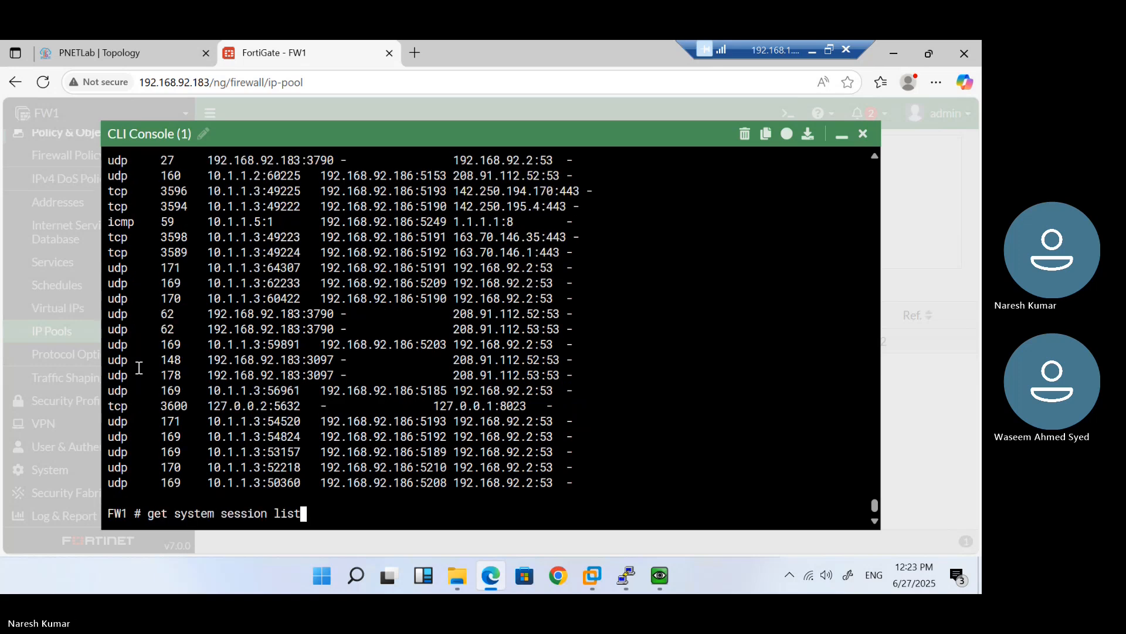
type("| ge")
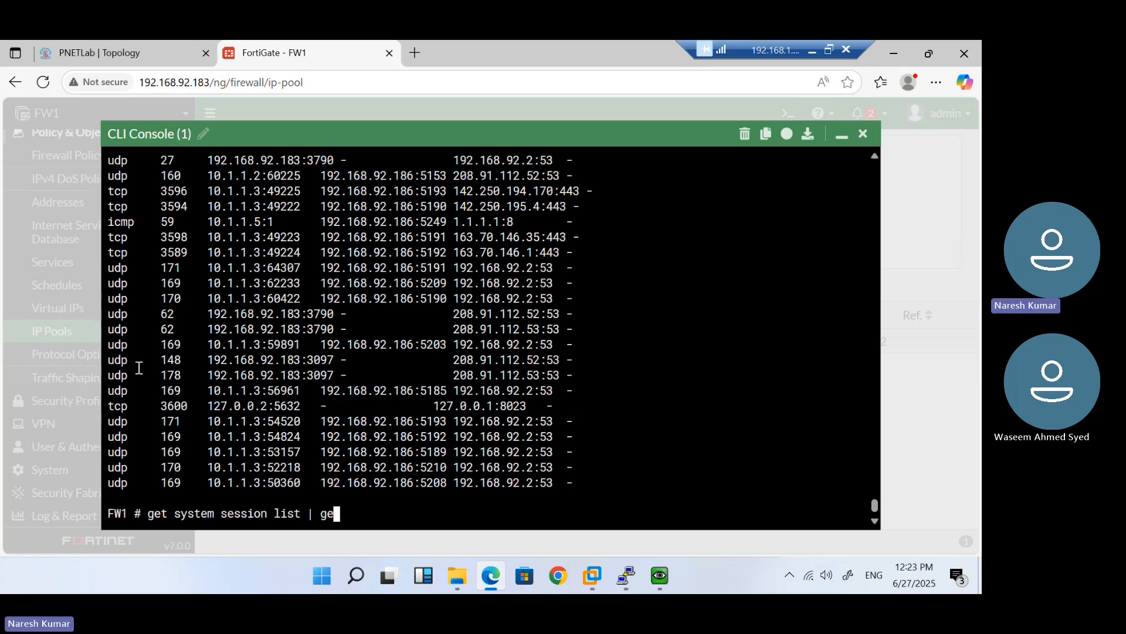
type("p tcp")
key("Return")
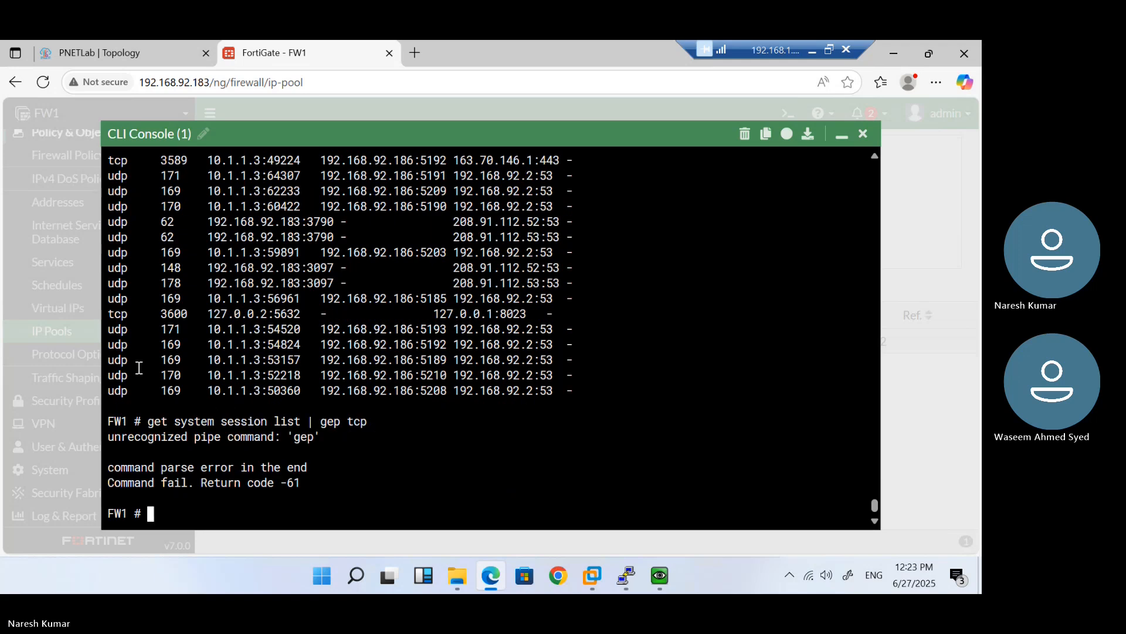
key("Up")
key("BackSpace")
key("BackSpace")
key("BackSpace")
key("BackSpace")
key("BackSpace")
key("BackSpace")
type("rep tcp")
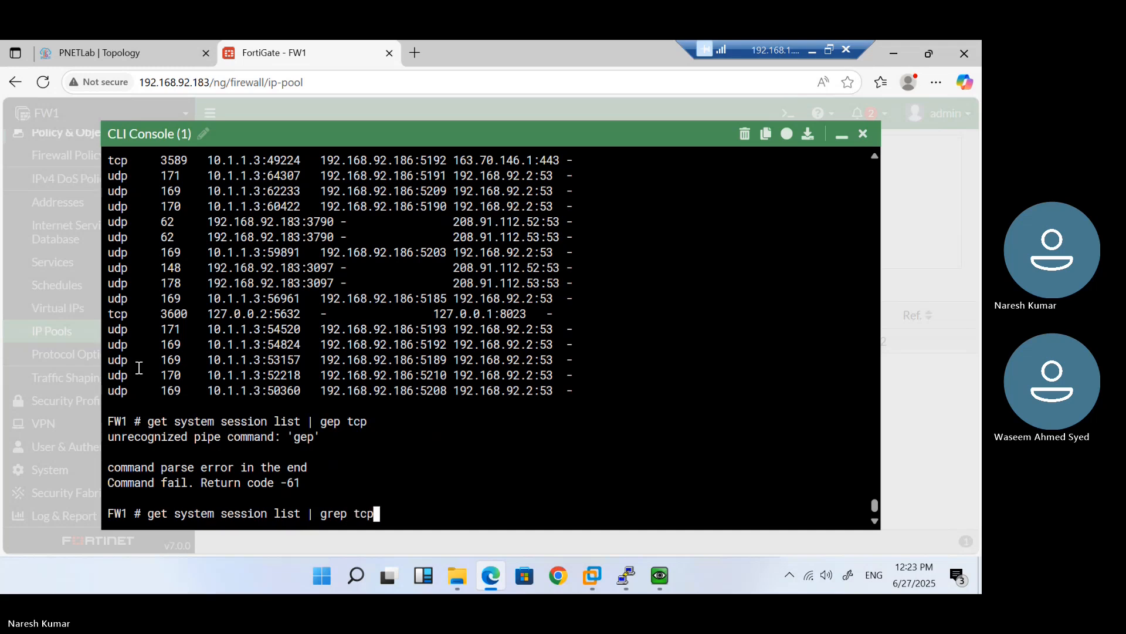
key("Return")
key("Return")
key("Return")
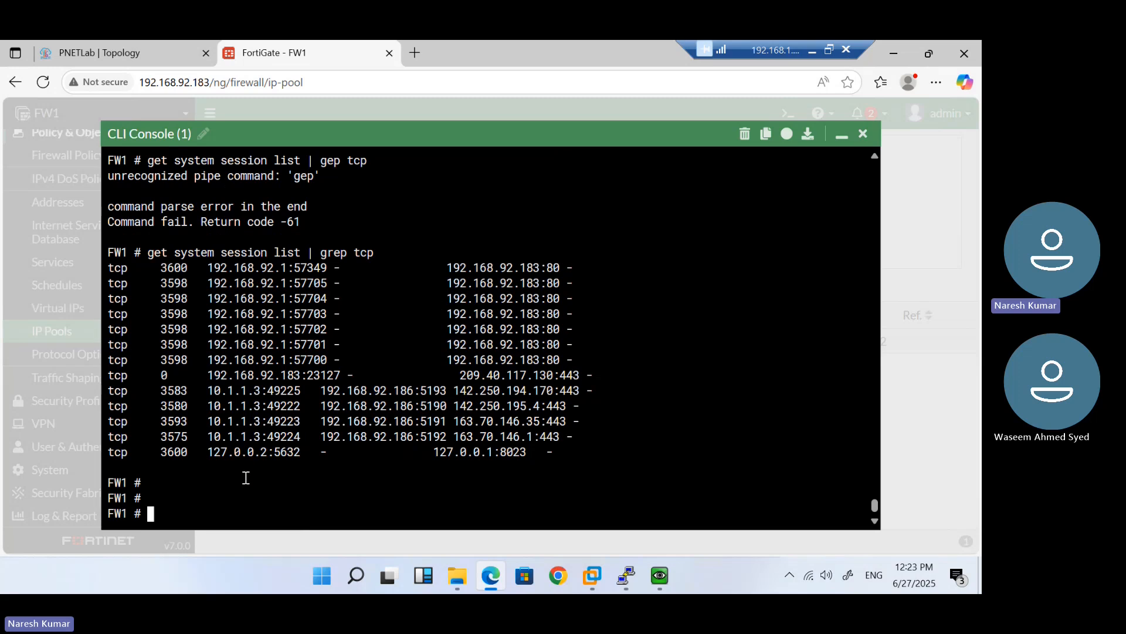
key("Up")
key("Return")
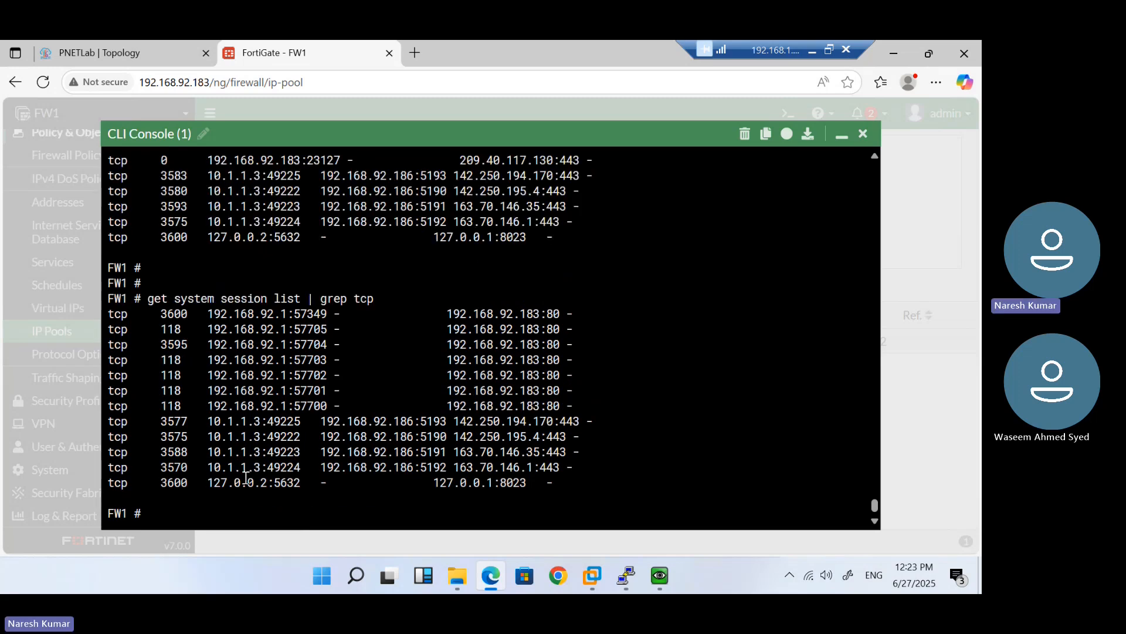
key("Return")
key("Return")
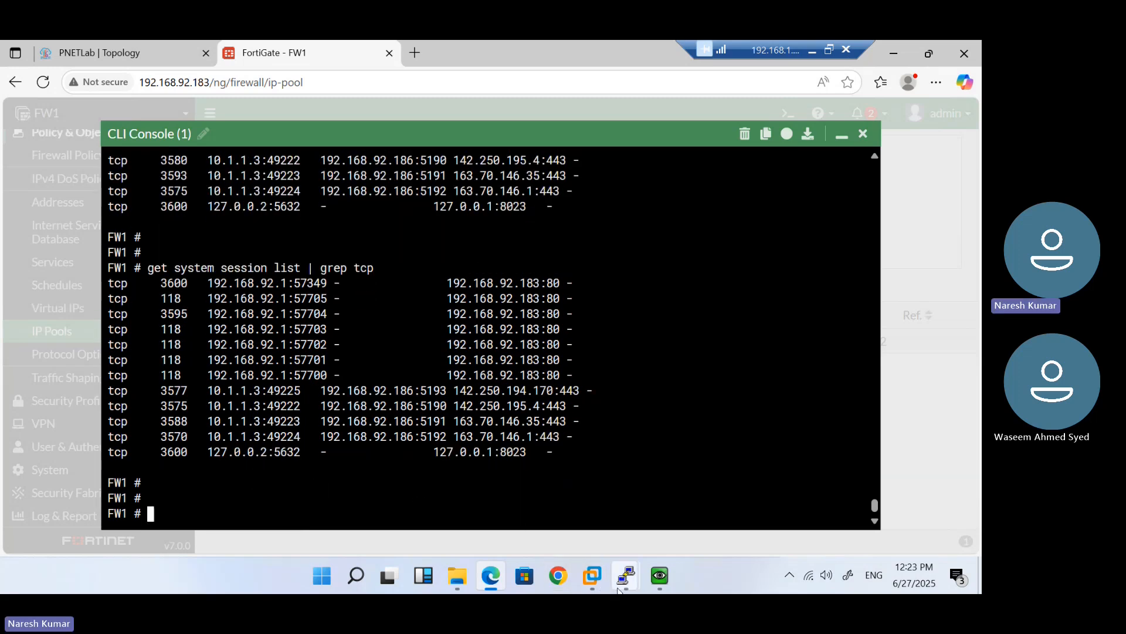
Load gmail.com in the Facebook guest's Chrome, then close that VM window
mouse_move(660, 576)
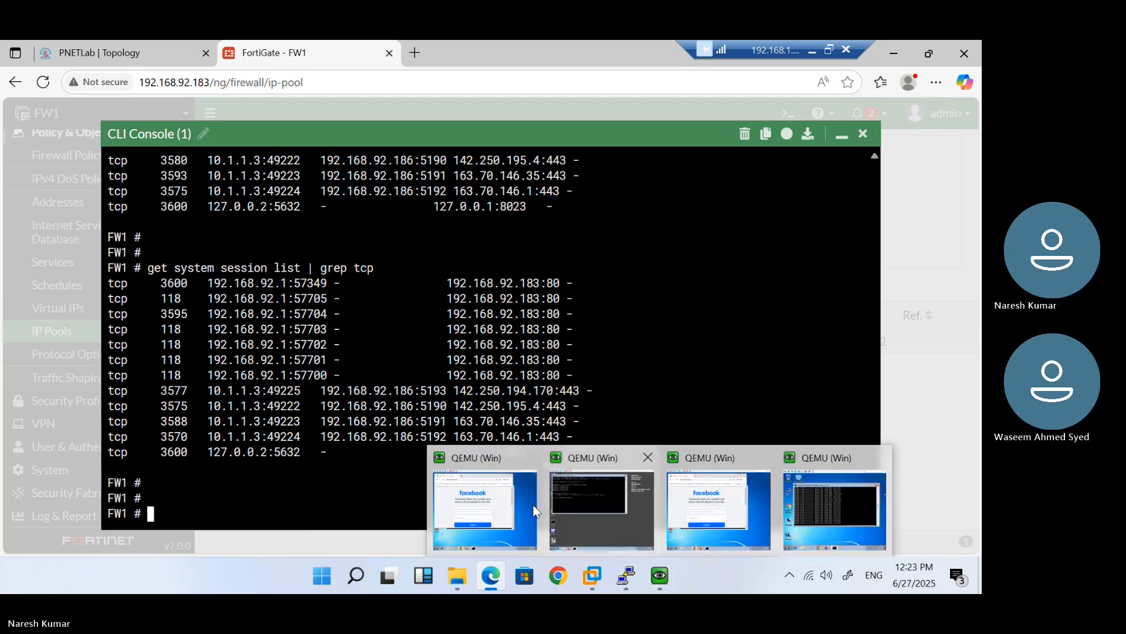
left_click(469, 505)
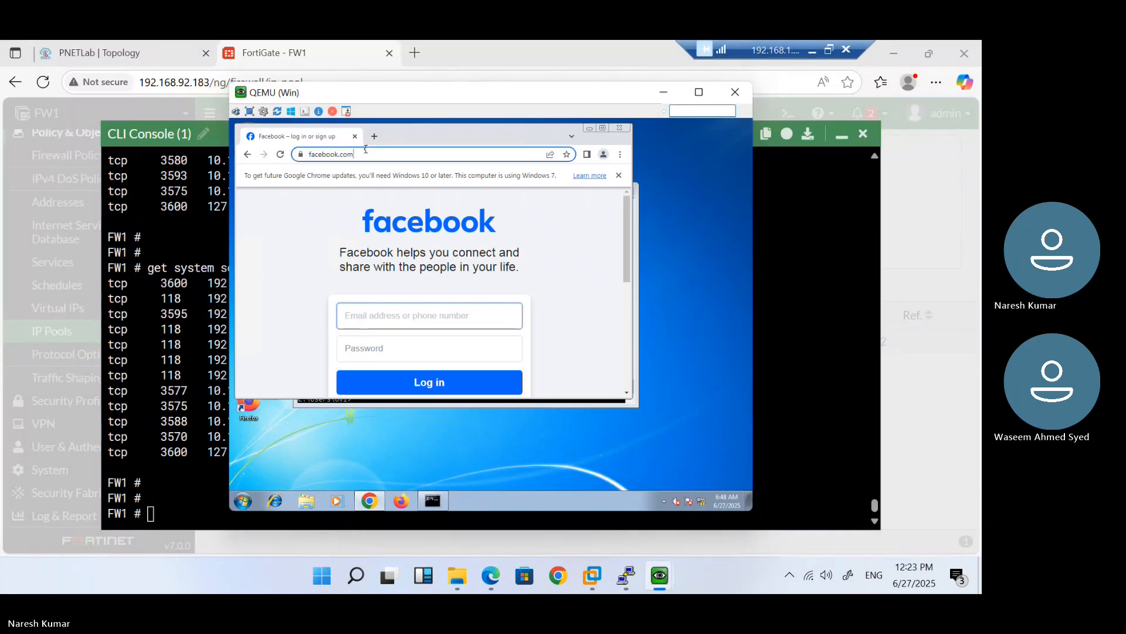
key("ctrl+a")
type("gmail.com")
key("Return")
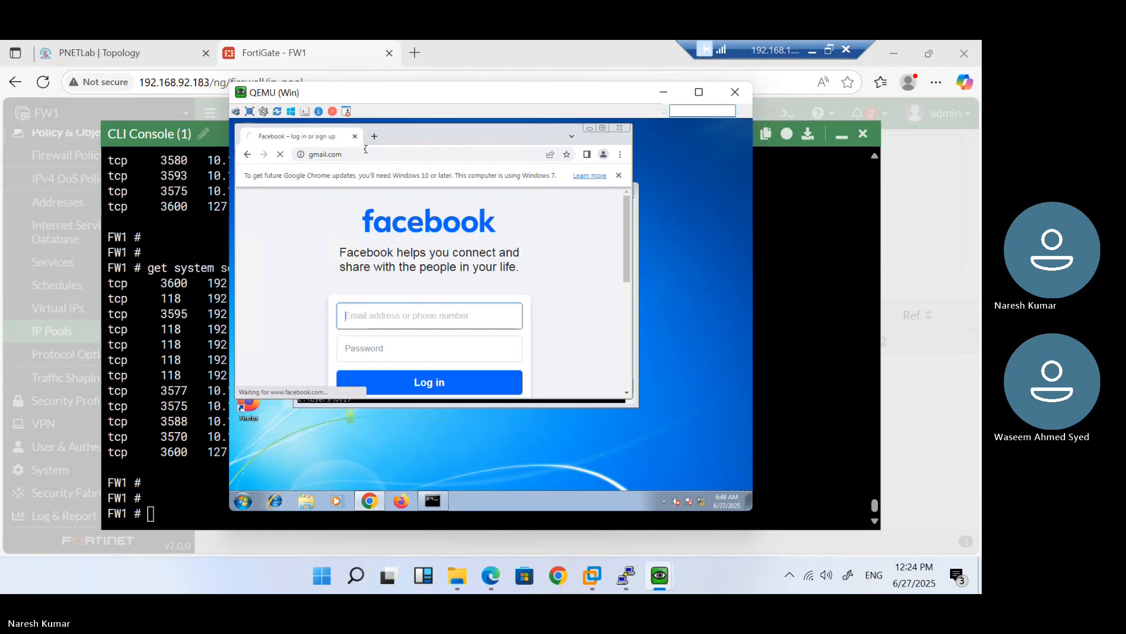
mouse_move(659, 578)
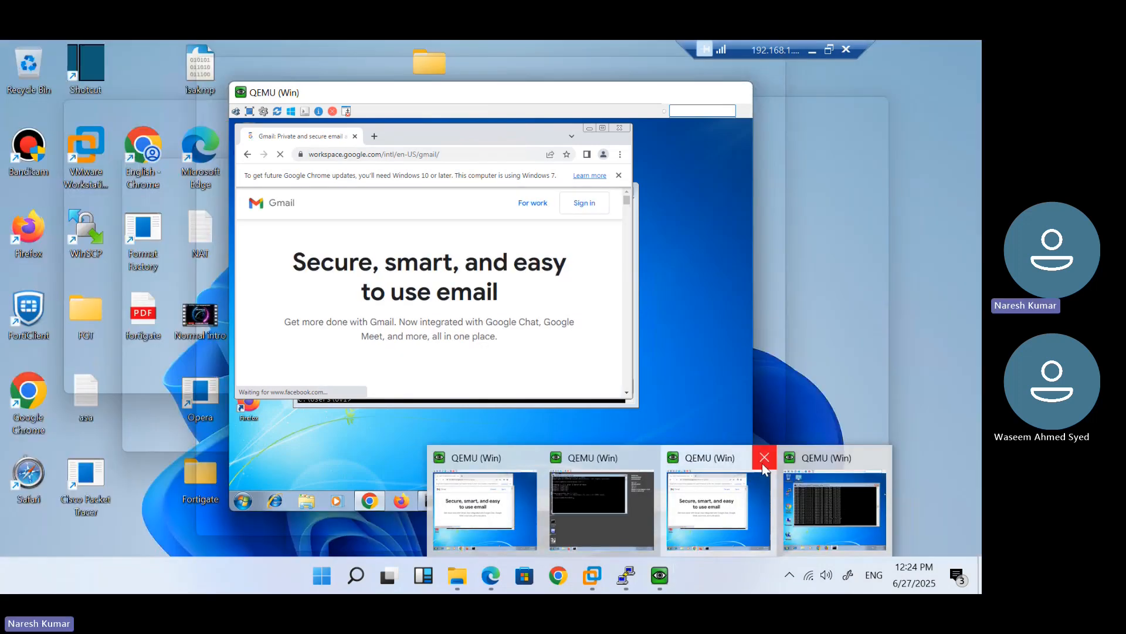
left_click(763, 459)
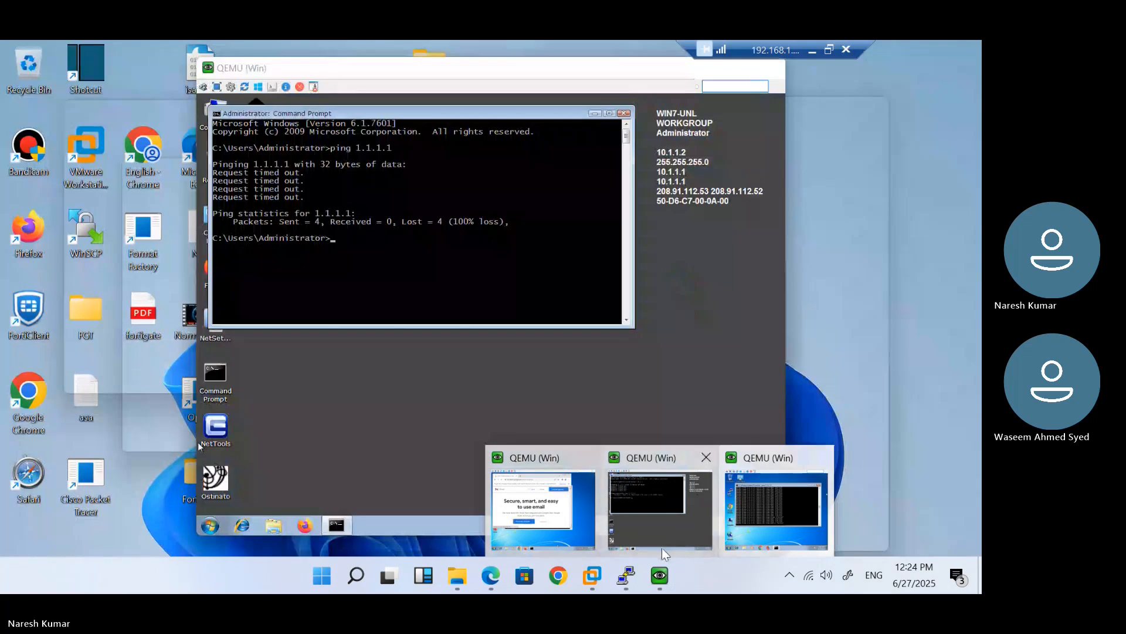
Search for 'yahoo' in Firefox on the command-prompt guest
left_click(645, 495)
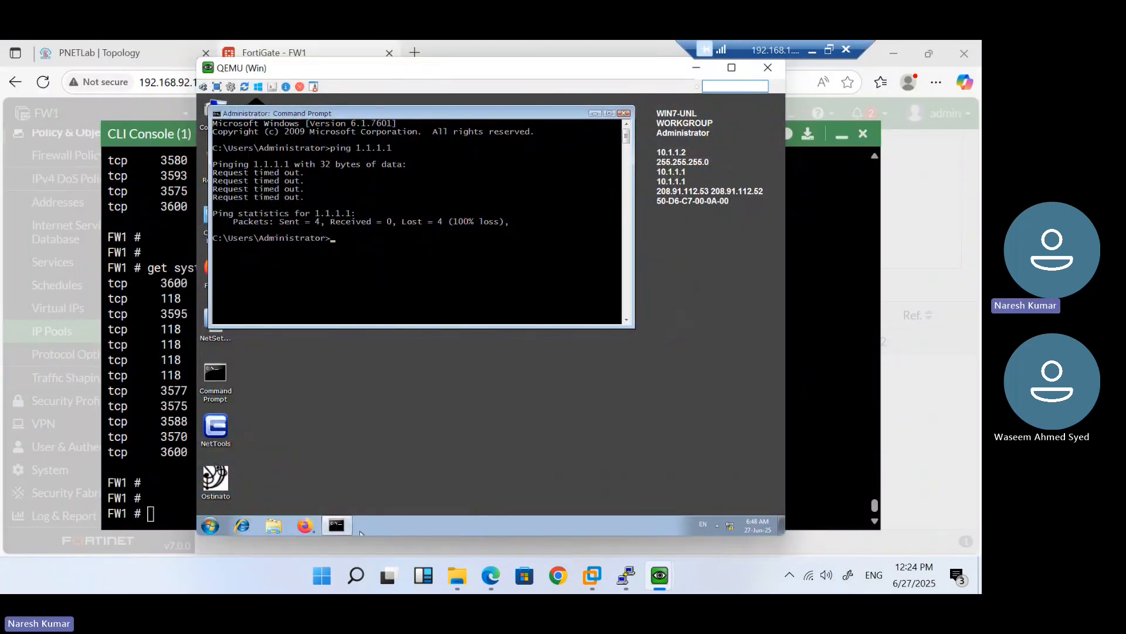
left_click(304, 525)
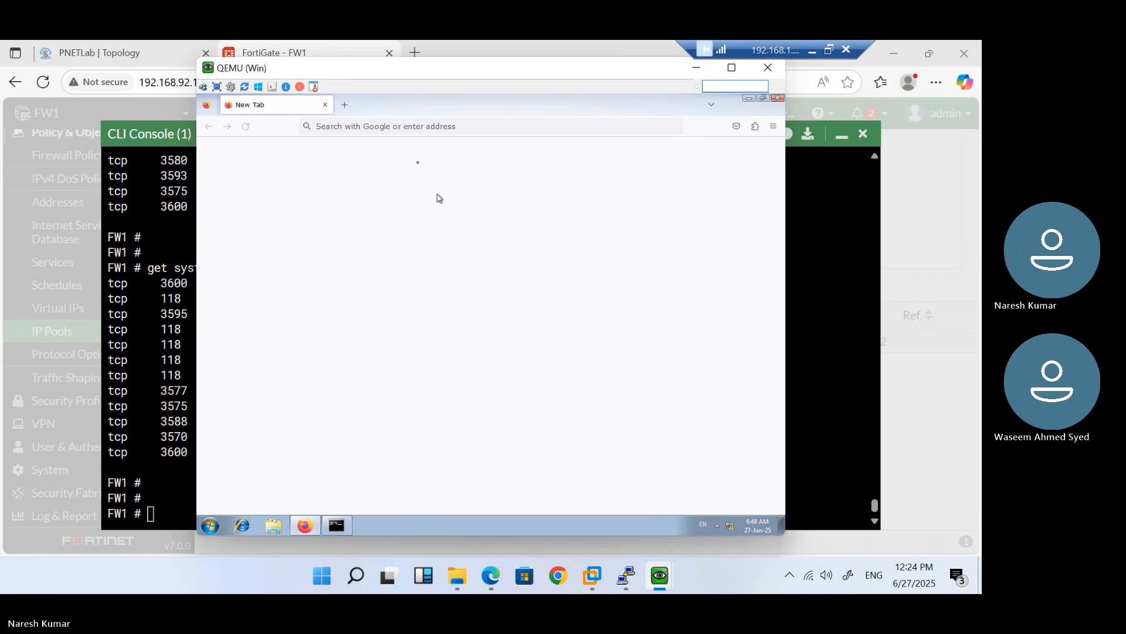
left_click(402, 126)
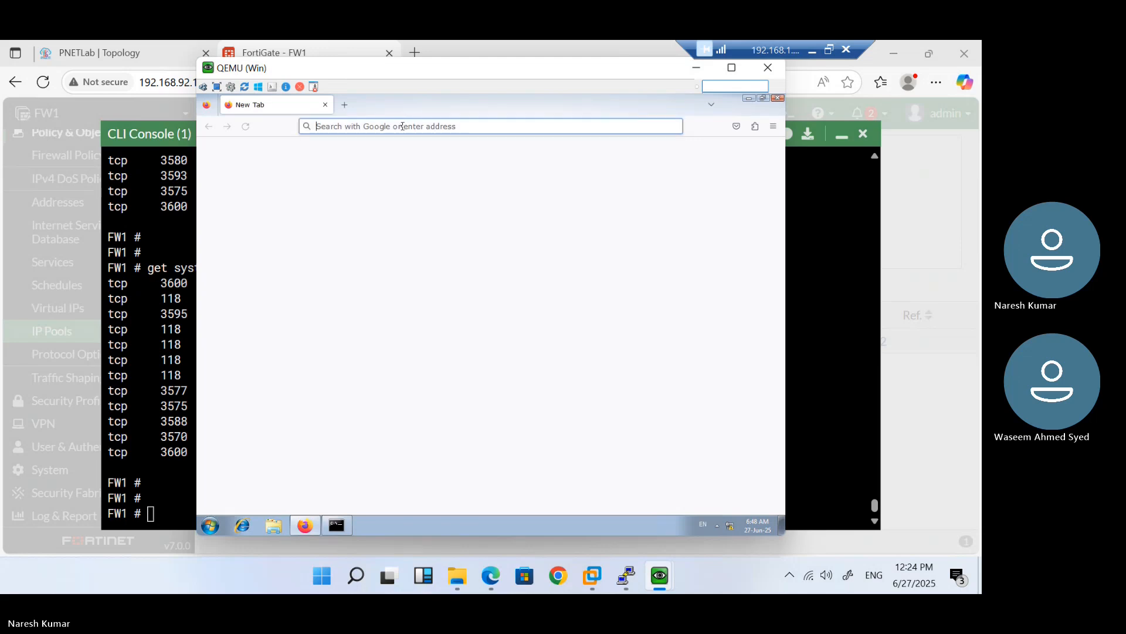
type("yahoo")
key("Return")
Rerun the tcp session list and inspect 10.1.1.3:49223 translated to 192.168.92.186:5191
left_click(159, 235)
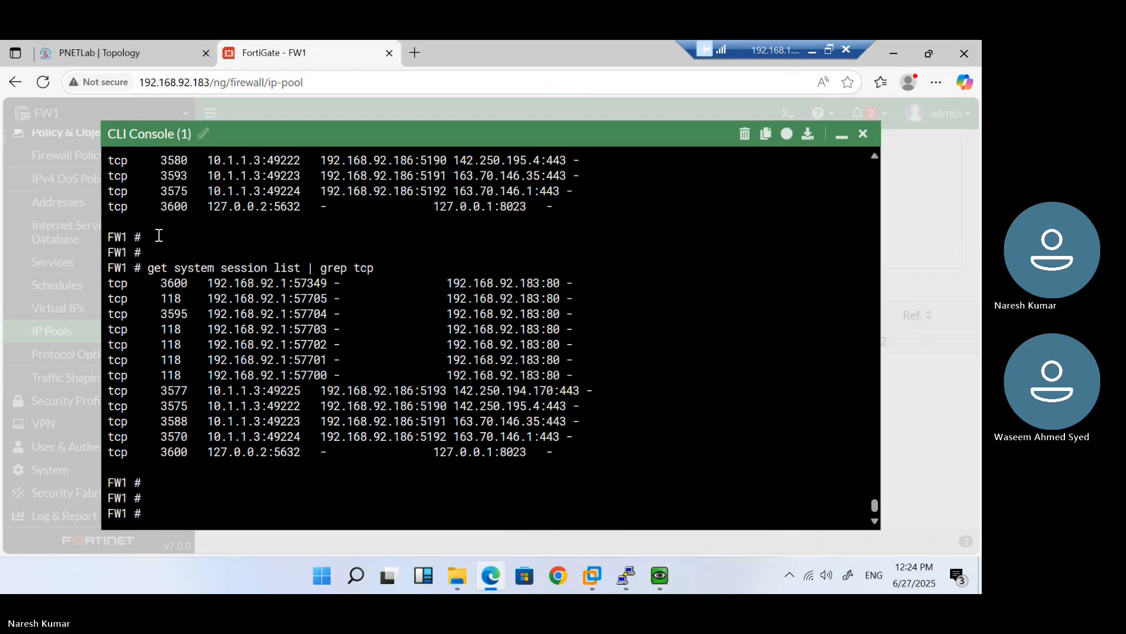
key("Up")
key("Return")
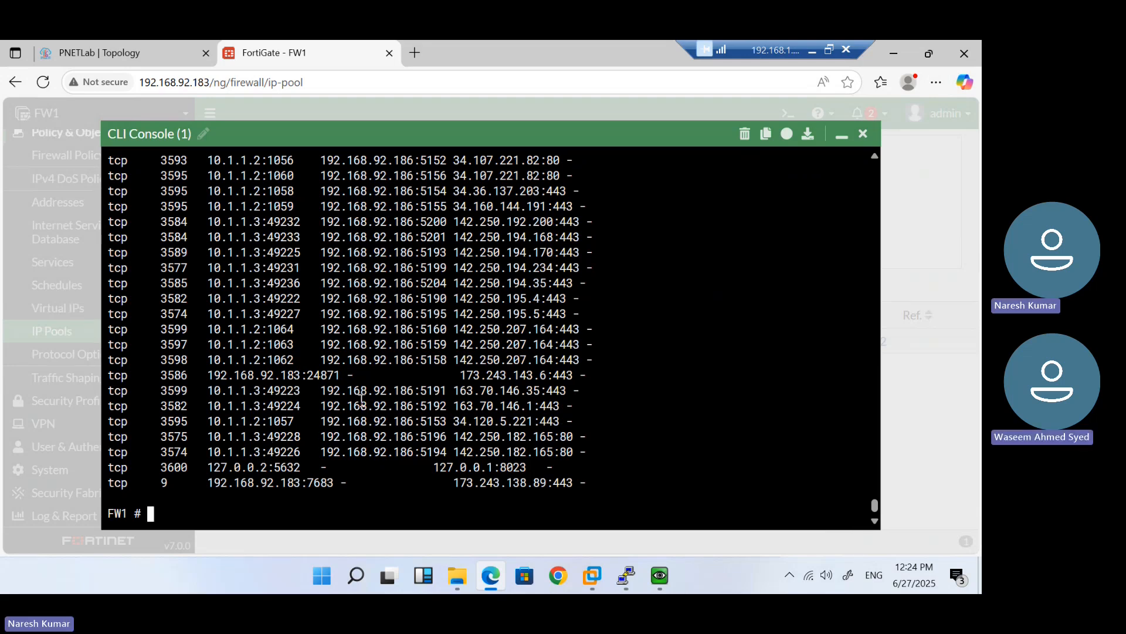
double_click(285, 391)
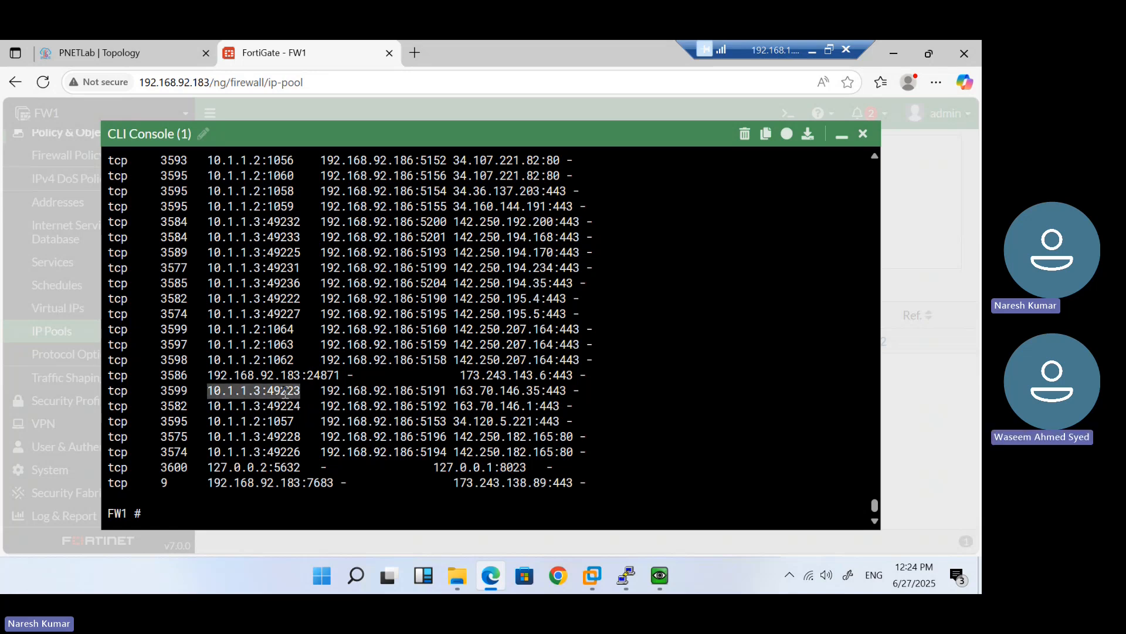
left_click(364, 385)
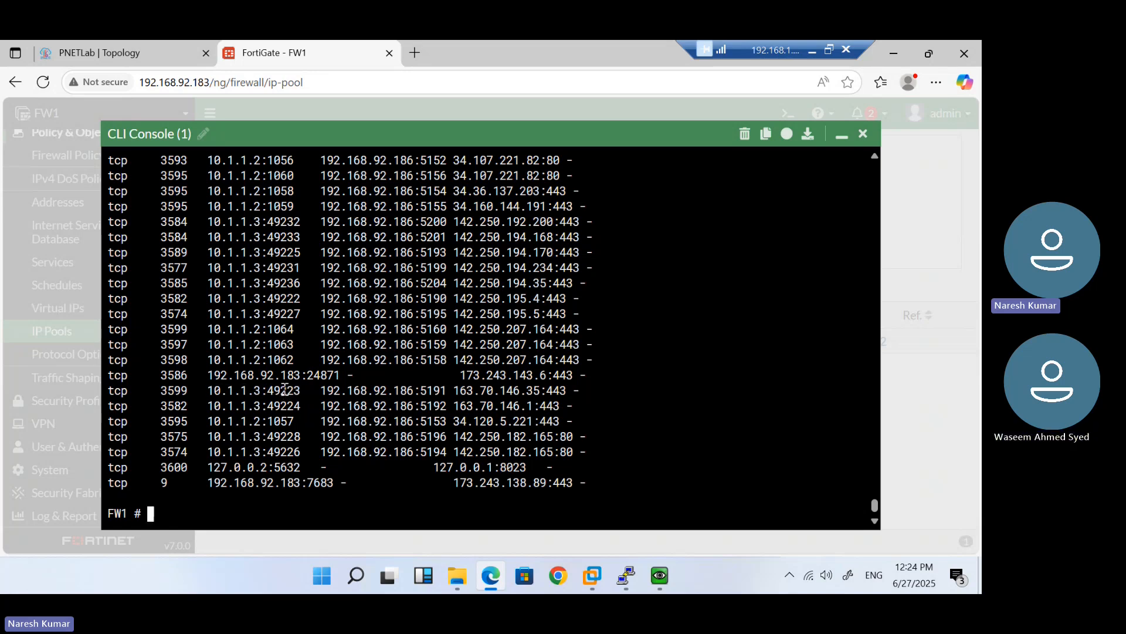
left_click_drag(207, 390, 445, 392)
left_click(446, 391)
double_click(434, 389)
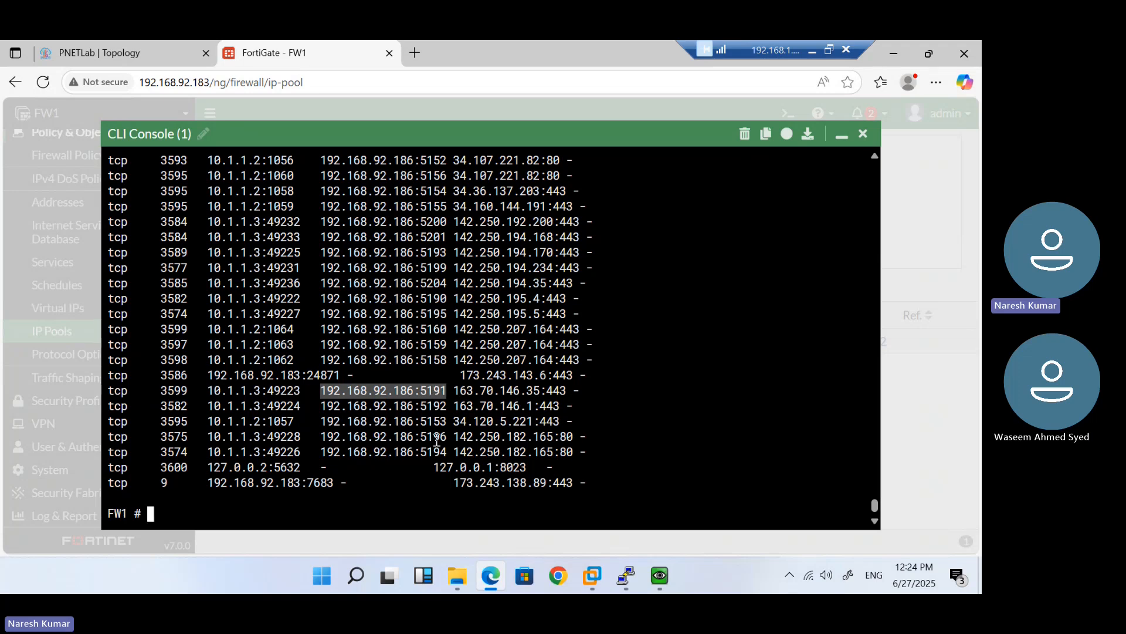
List all sessions for host 10.1.1.3 with '| grep 10.1.1.3' and review their NAT ports
key("Up")
key("BackSpace")
key("BackSpace")
key("BackSpace")
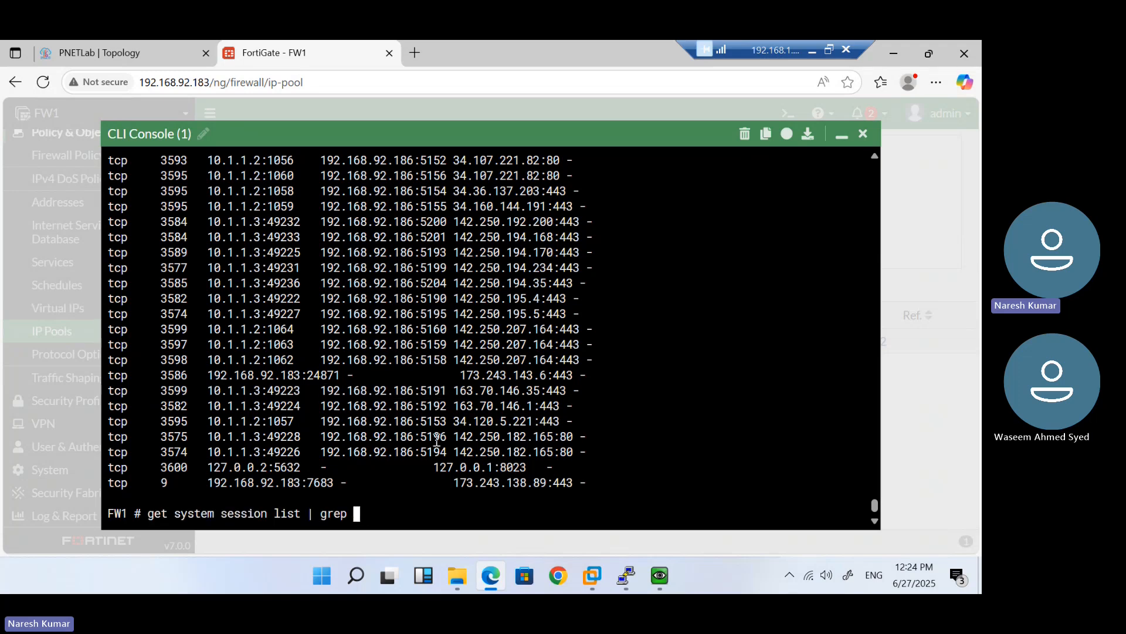
double_click(242, 406)
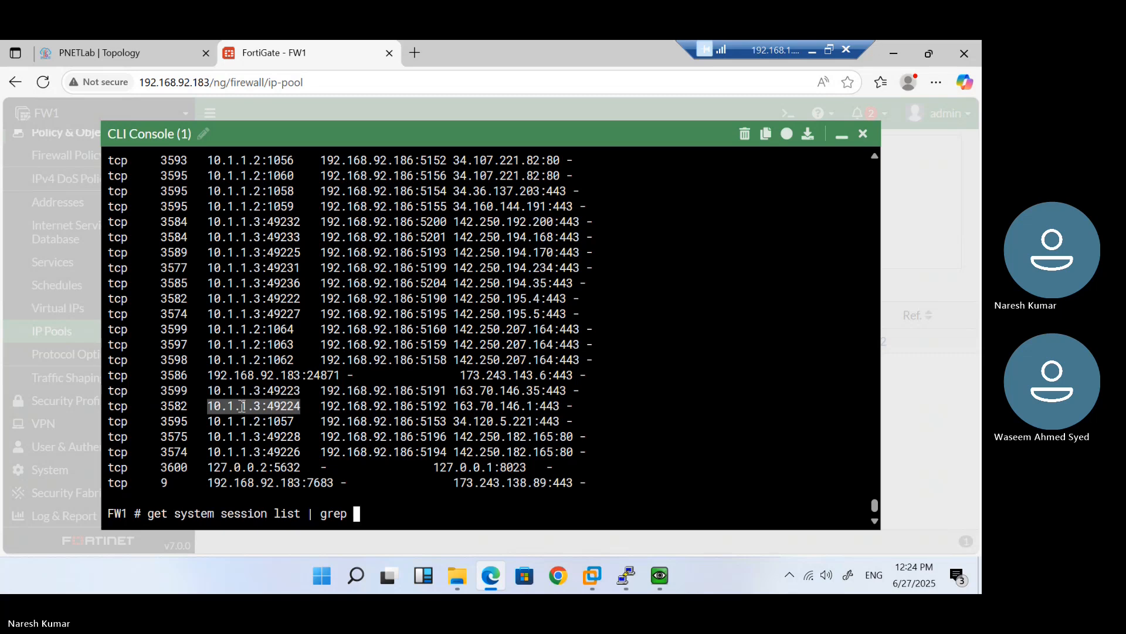
type("10.1.1.3:49224")
key("BackSpace")
key("BackSpace")
key("BackSpace")
key("BackSpace")
key("BackSpace")
key("BackSpace")
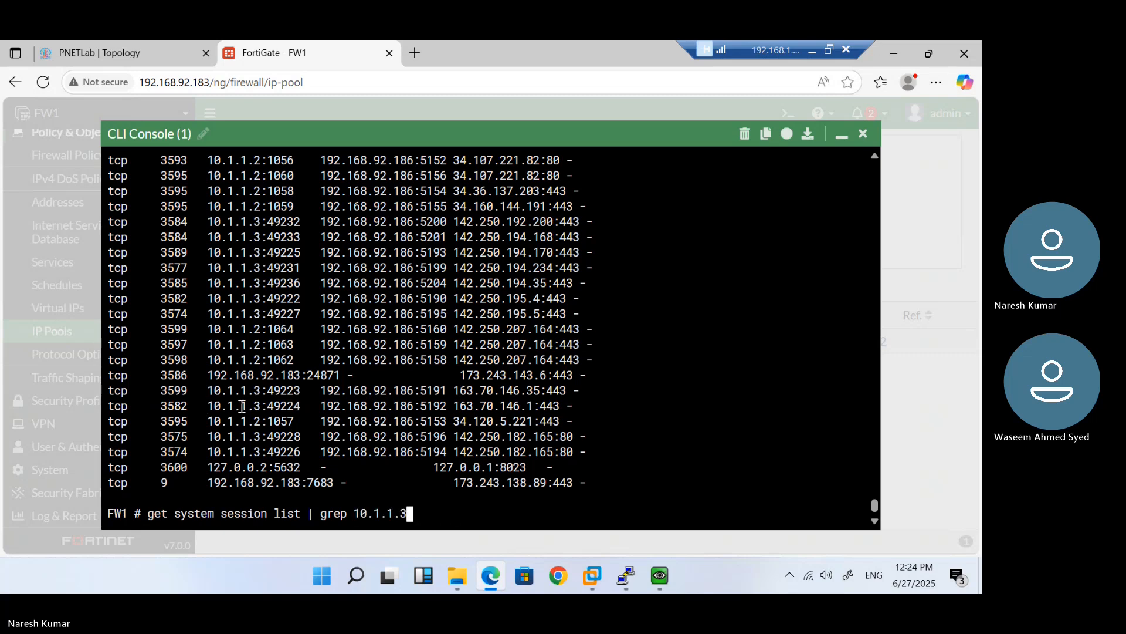
key("Return")
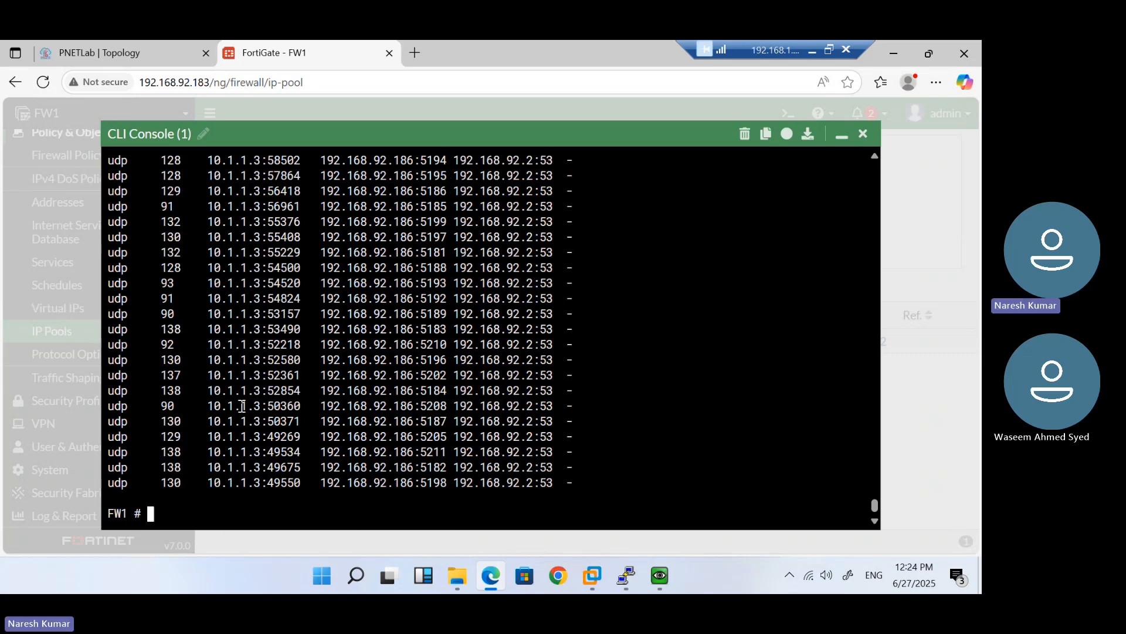
scroll(285, 325, "up", 1)
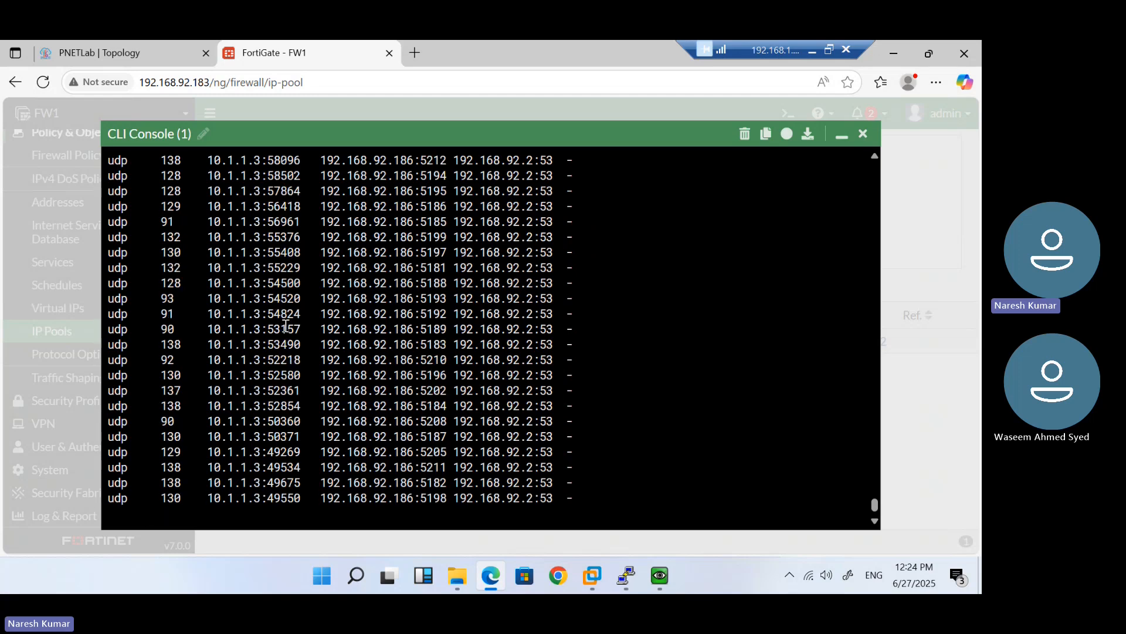
scroll(285, 325, "up", 2)
scroll(285, 325, "up", 10)
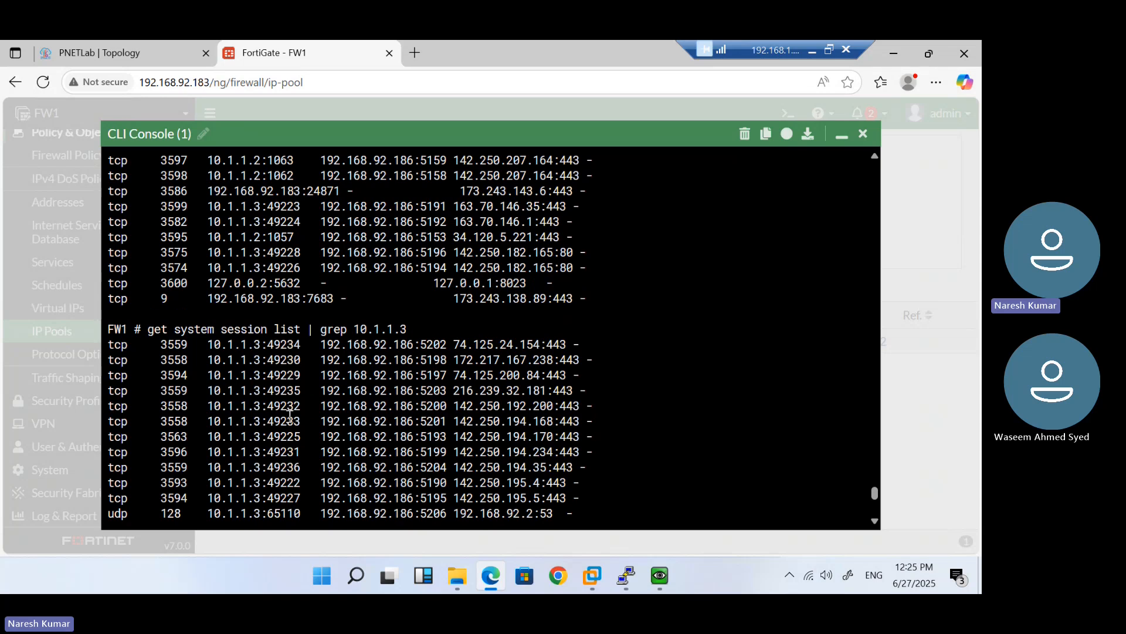
scroll(288, 450, "down", 10)
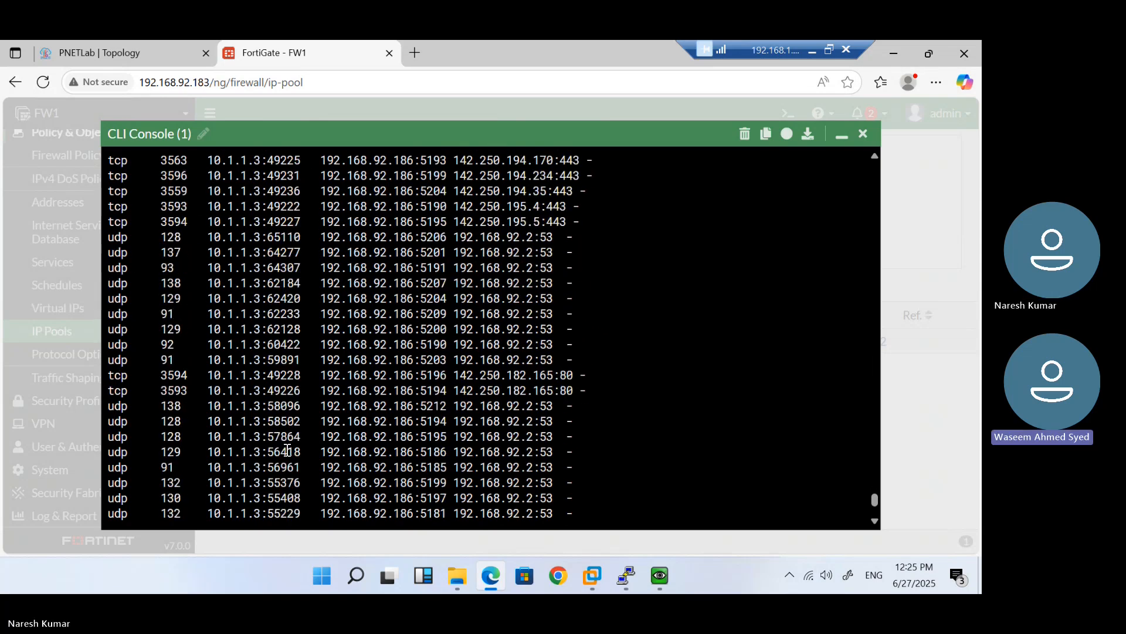
scroll(288, 450, "down", 2)
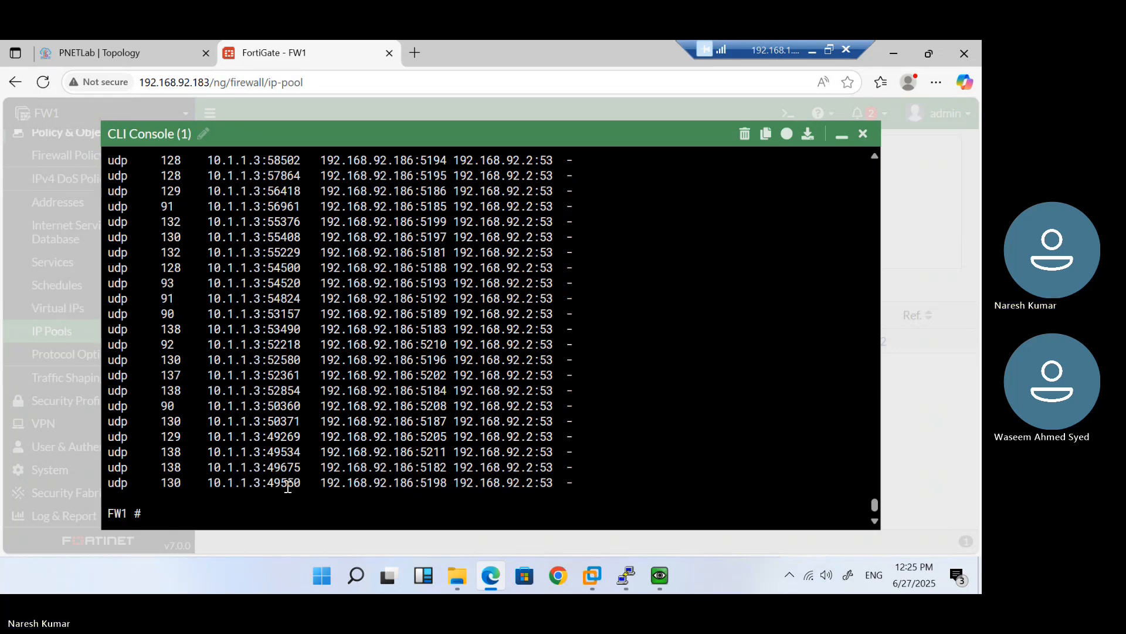
key("Return")
key("Return")
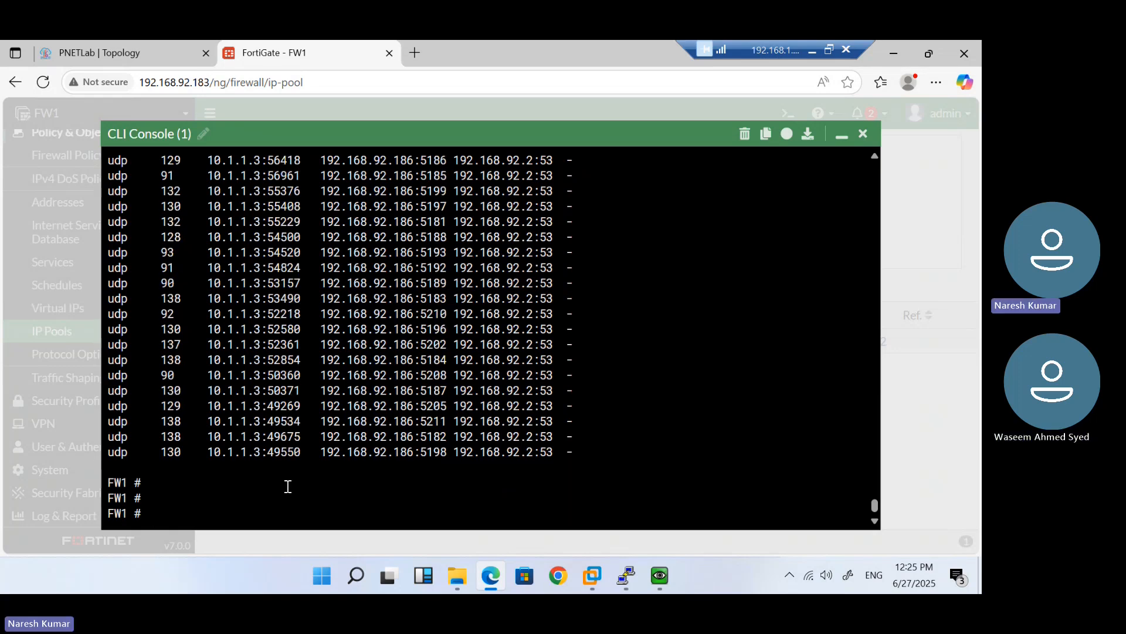
key("Return")
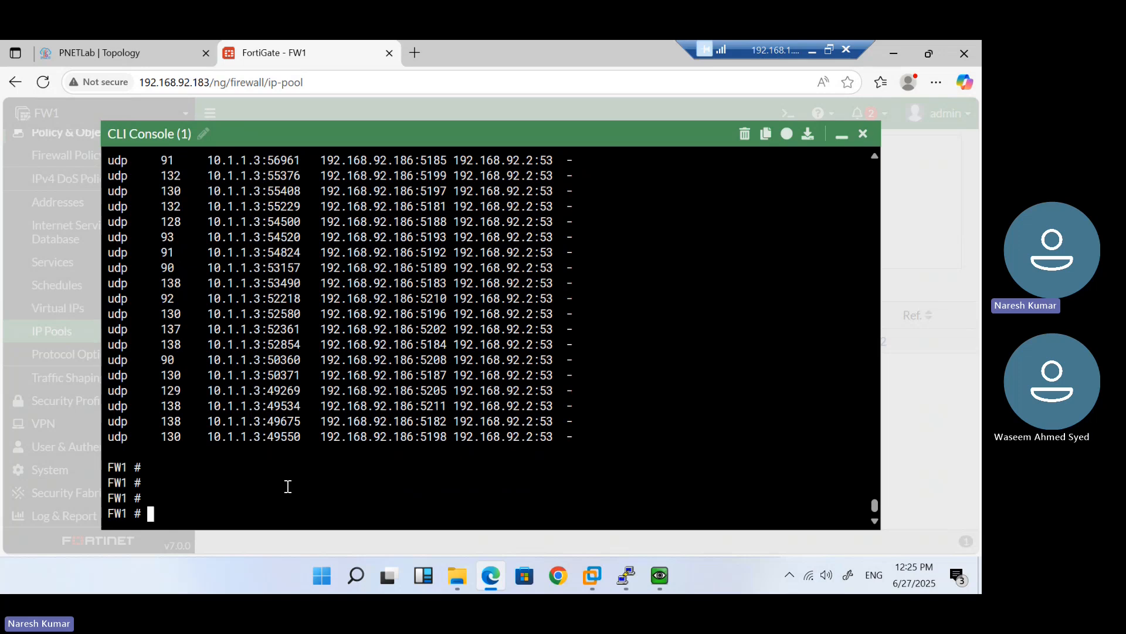
Open the NAT-192.168.92.186 pool and change ports per user from 32 to 200
left_click(841, 140)
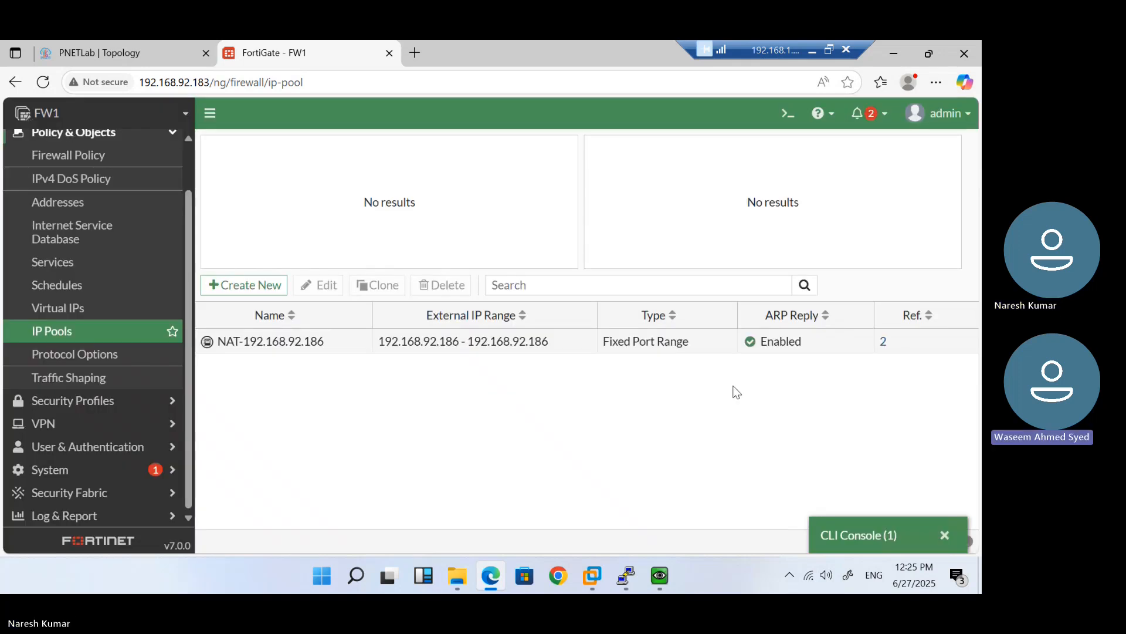
double_click(486, 342)
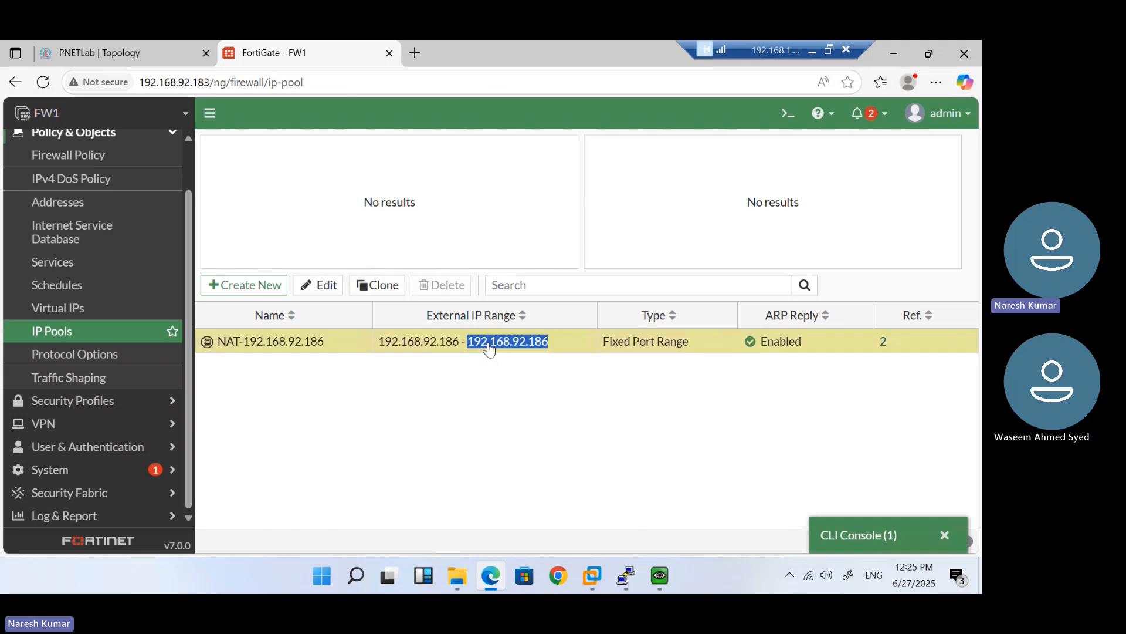
left_click(409, 292)
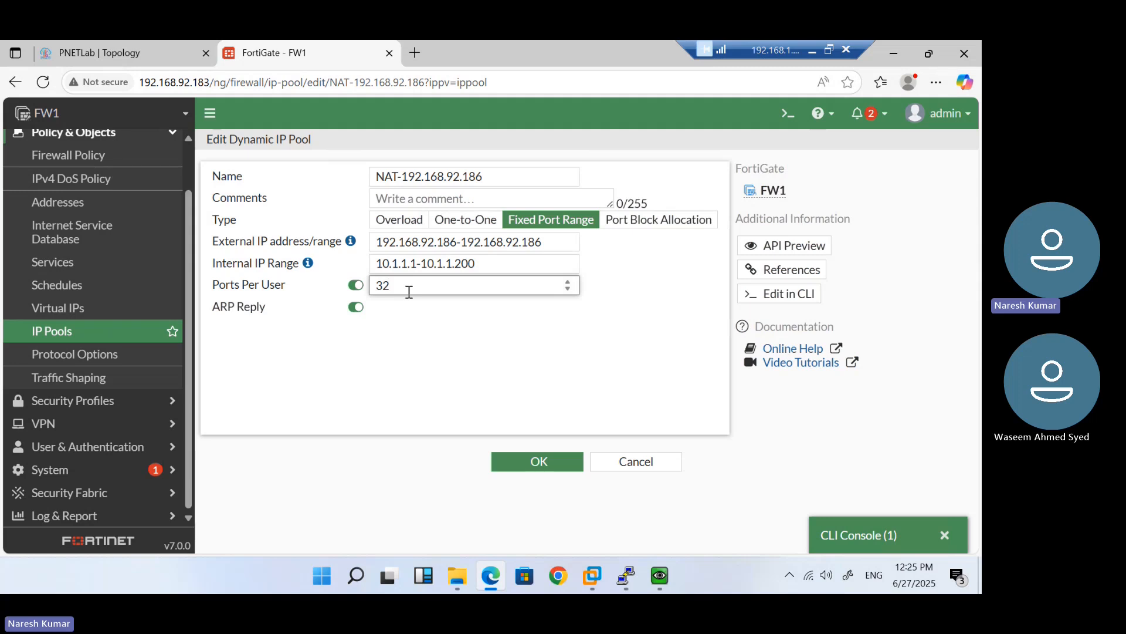
left_click_drag(394, 289, 362, 294)
type("200")
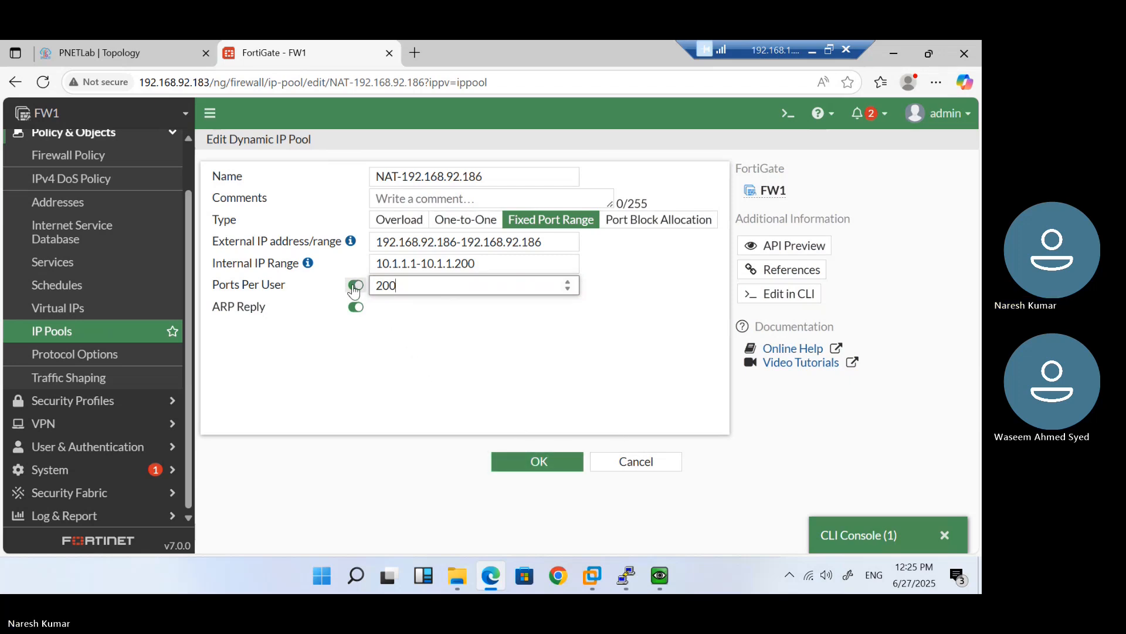
Try Port Block Allocation, revert to Fixed Port Range, and review internal range 10.1.1.1-10.1.1.200
left_click(677, 225)
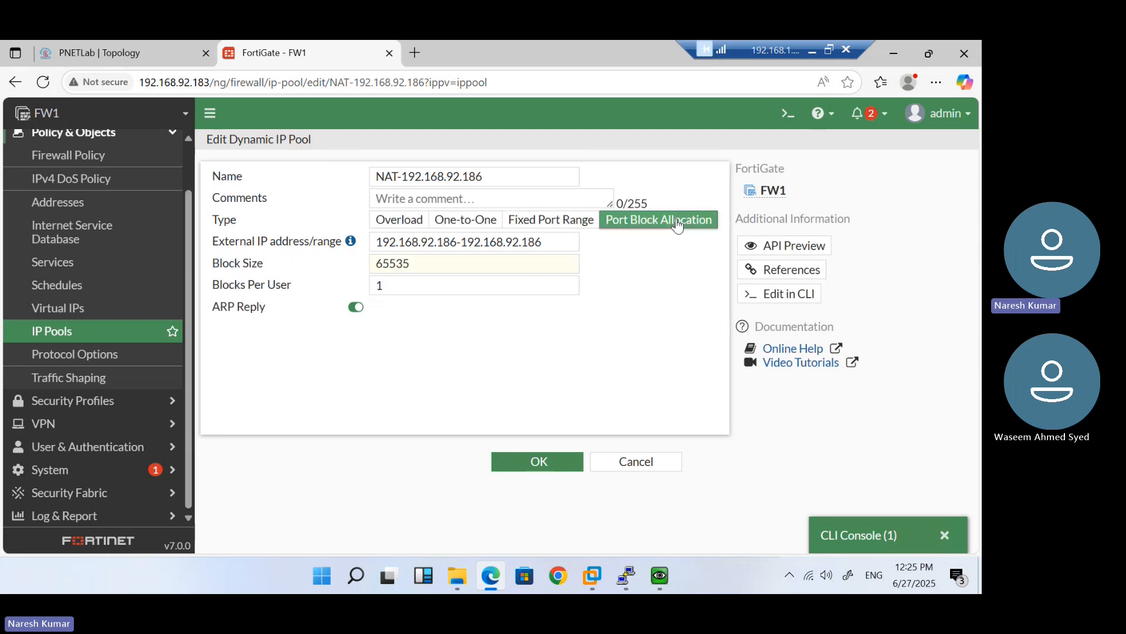
left_click(561, 220)
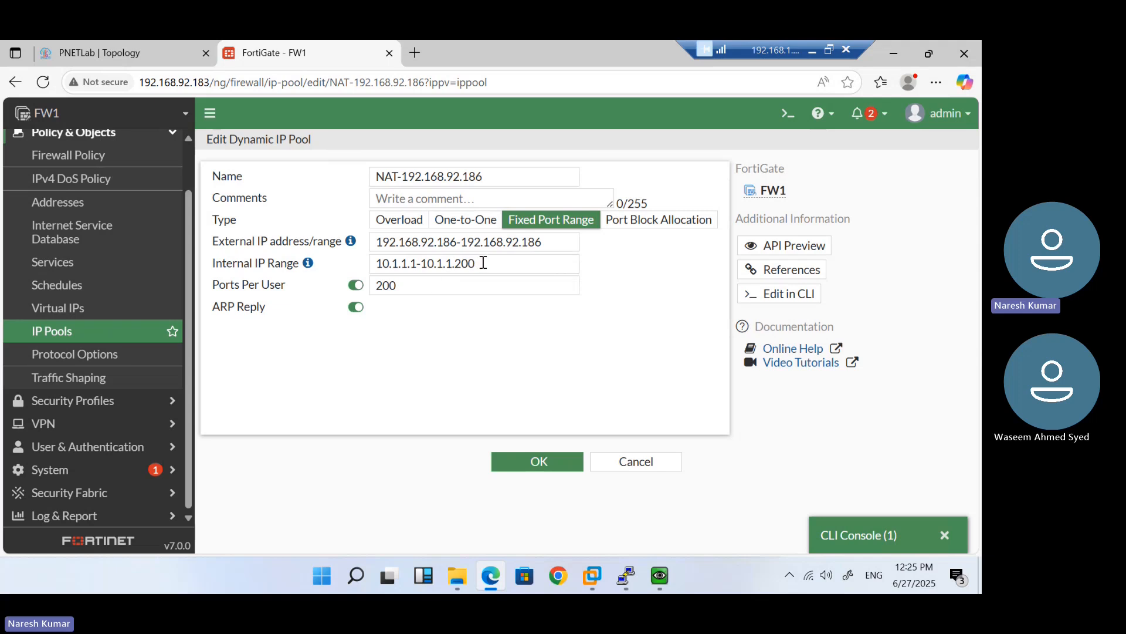
left_click_drag(483, 263, 374, 261)
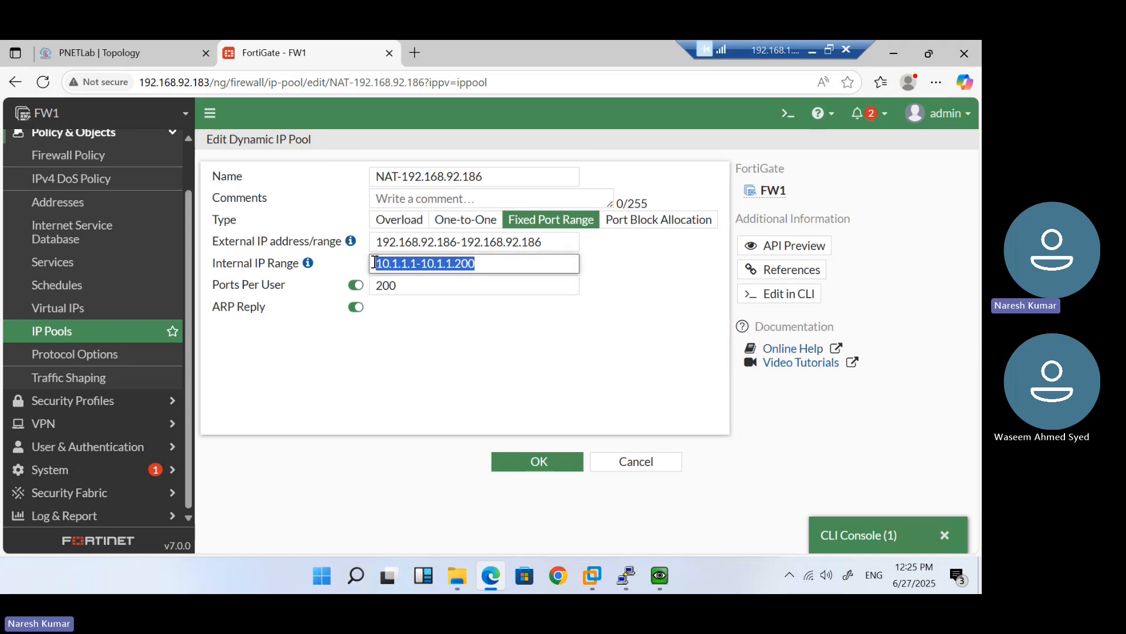
left_click(605, 244)
Set type Port Block Allocation, block size 200 (from 65535), 2 blocks per user, and save
left_click(631, 221)
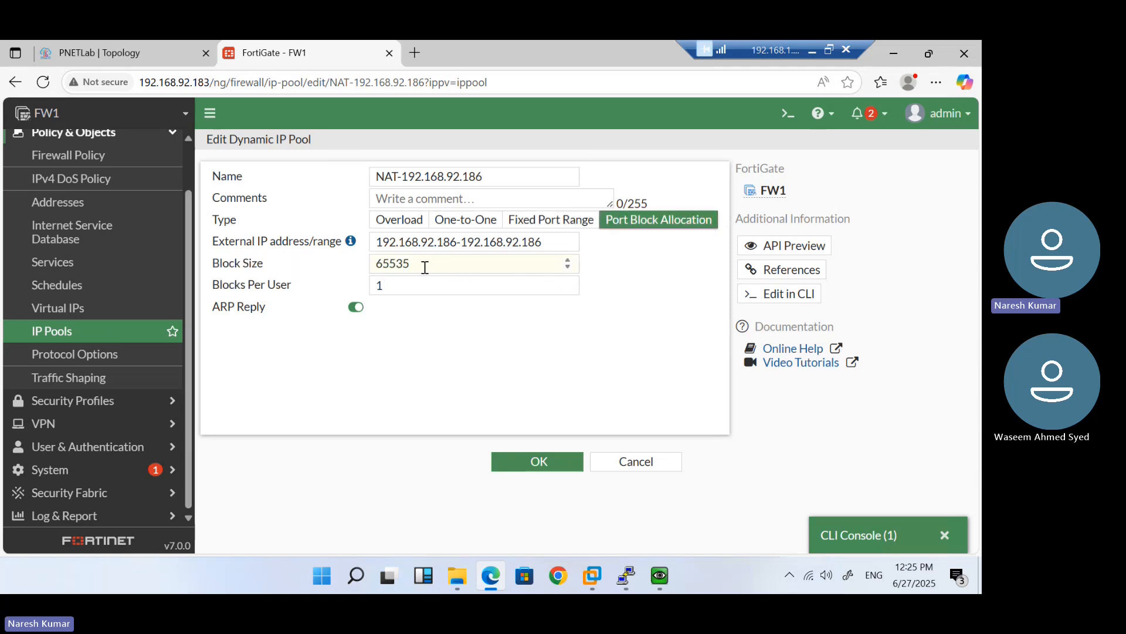
key("ctrl+a")
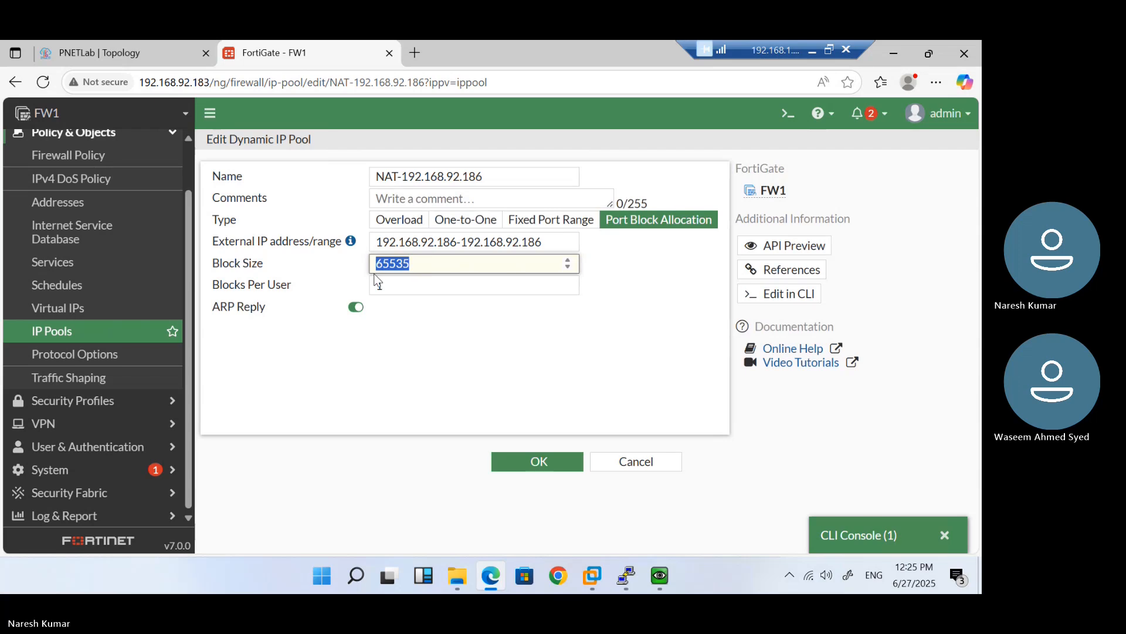
type("200")
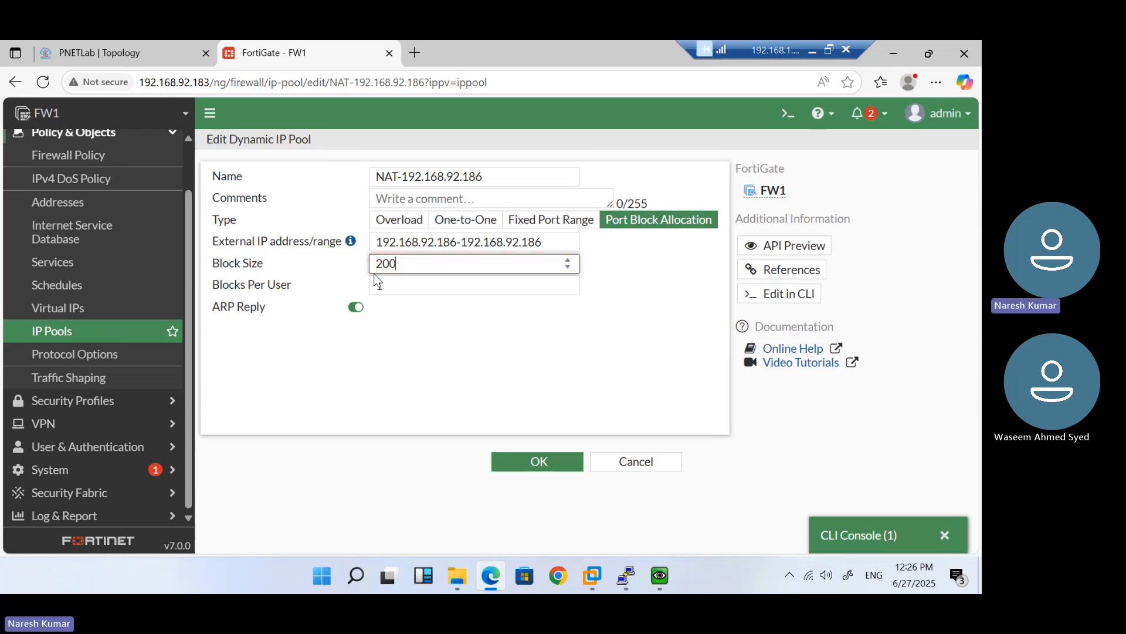
double_click(376, 285)
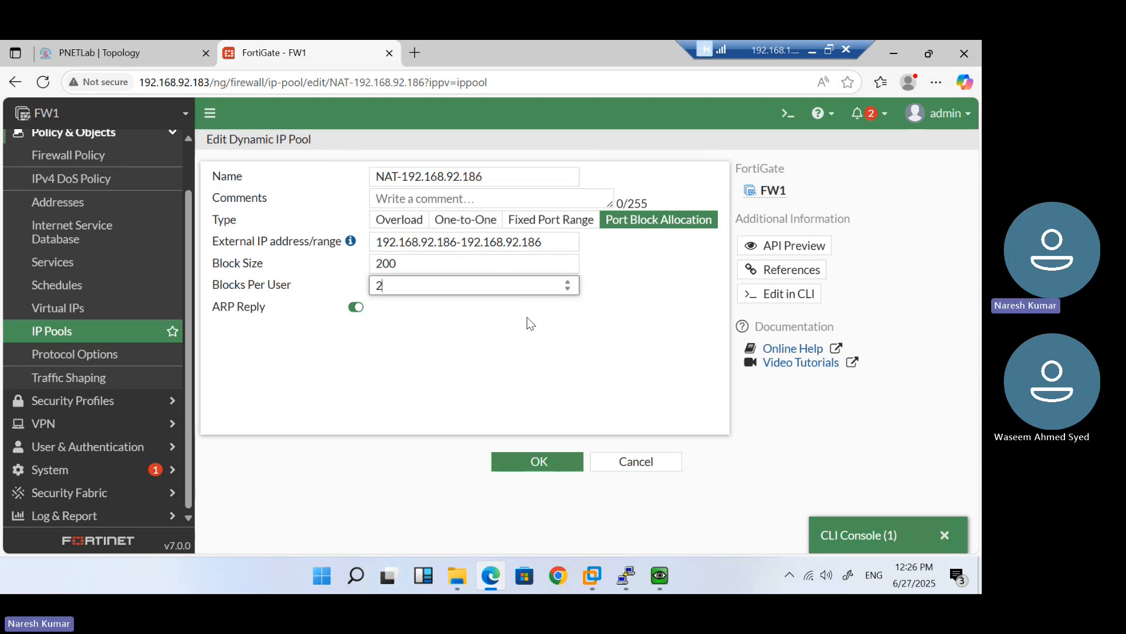
left_click(657, 230)
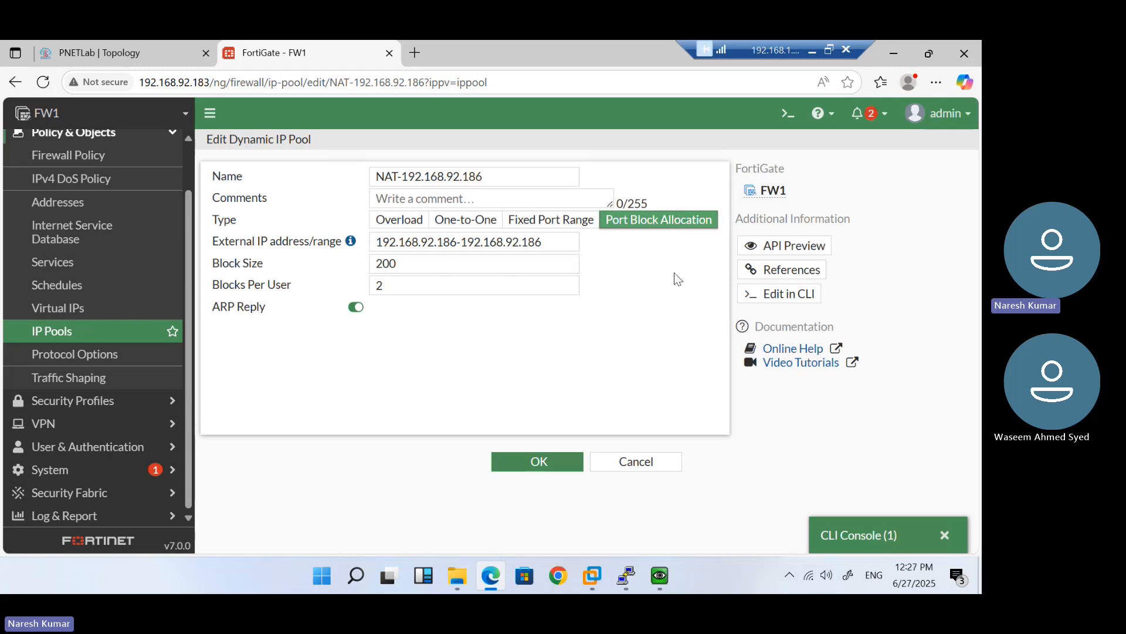
left_click(540, 461)
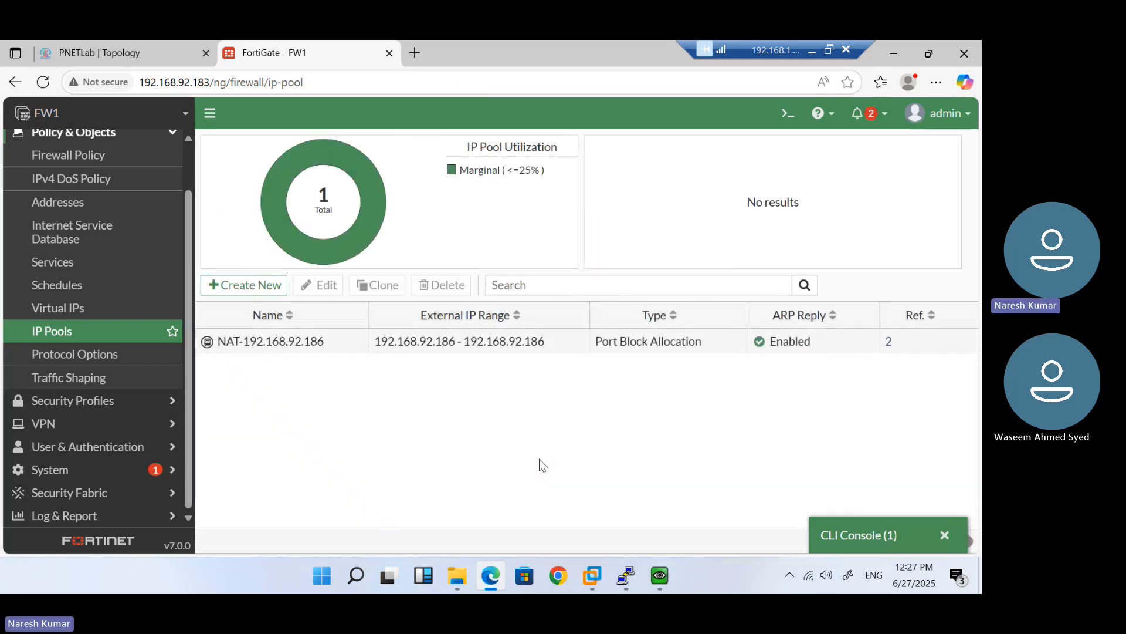
Run 'diagnose sys session clear' in the FortiGate CLI console
left_click(844, 533)
type("diagnose sys session cl")
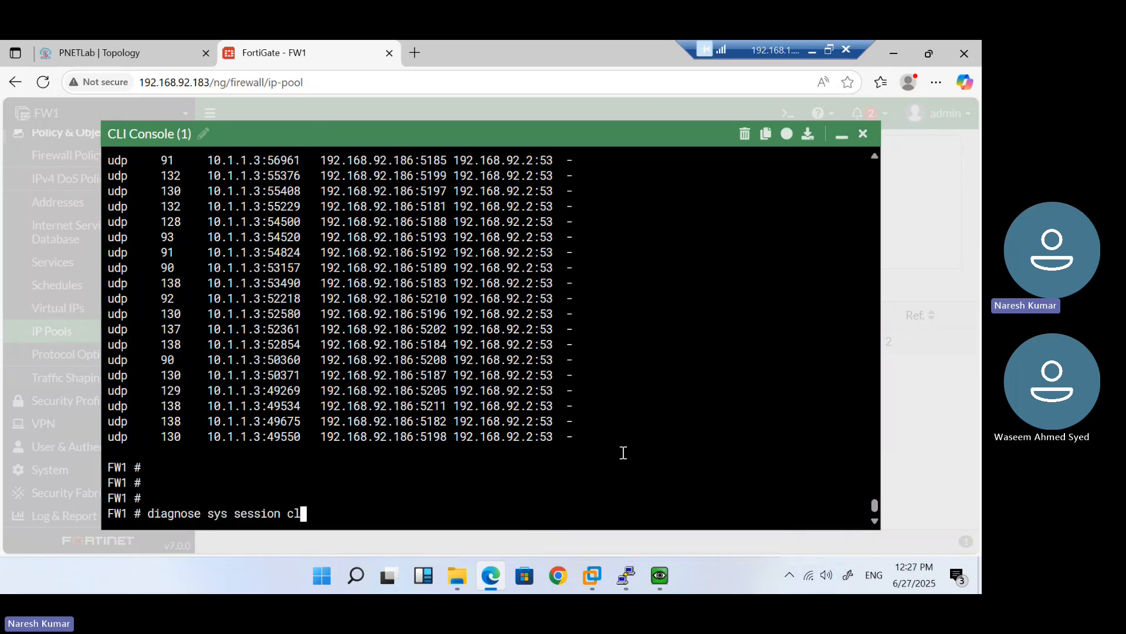
type("ear")
key("Return")
key("Return")
key("Return")
key("Return")
key("Return")
key("Return")
key("Return")
key("Return")
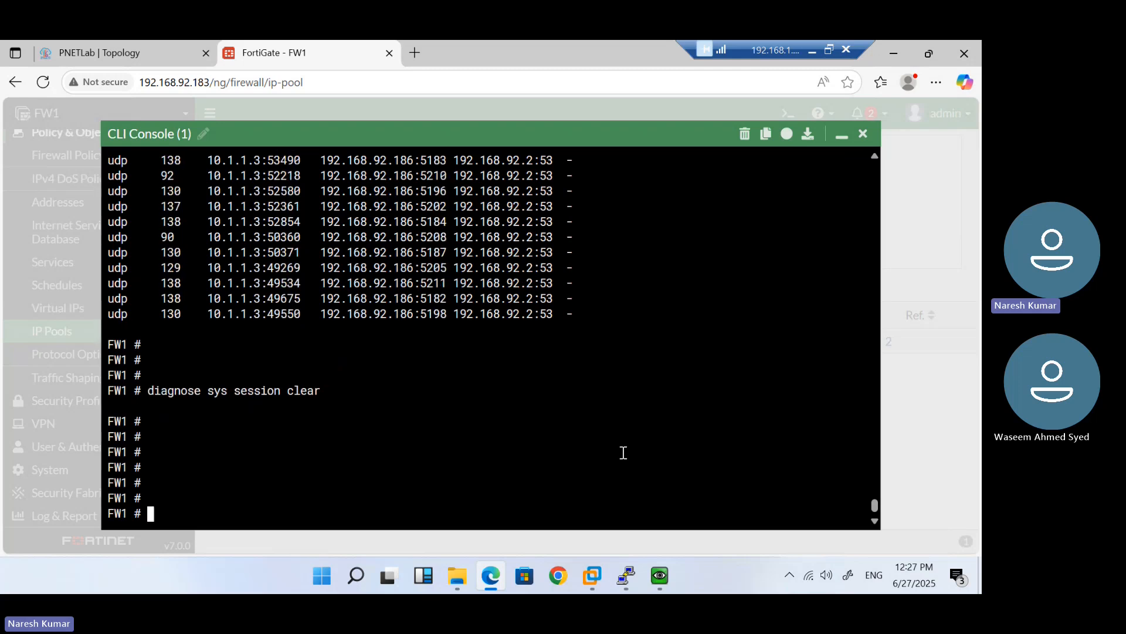
Open the Yahoo sign-in result in one guest and load another Gmail page in the other
mouse_move(657, 569)
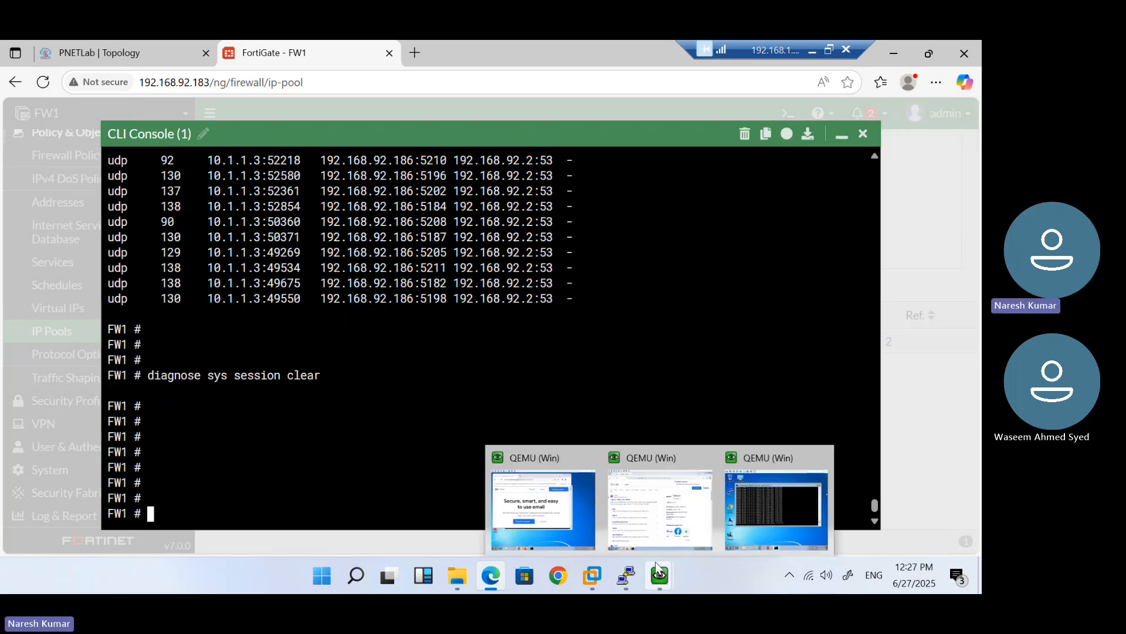
left_click(650, 514)
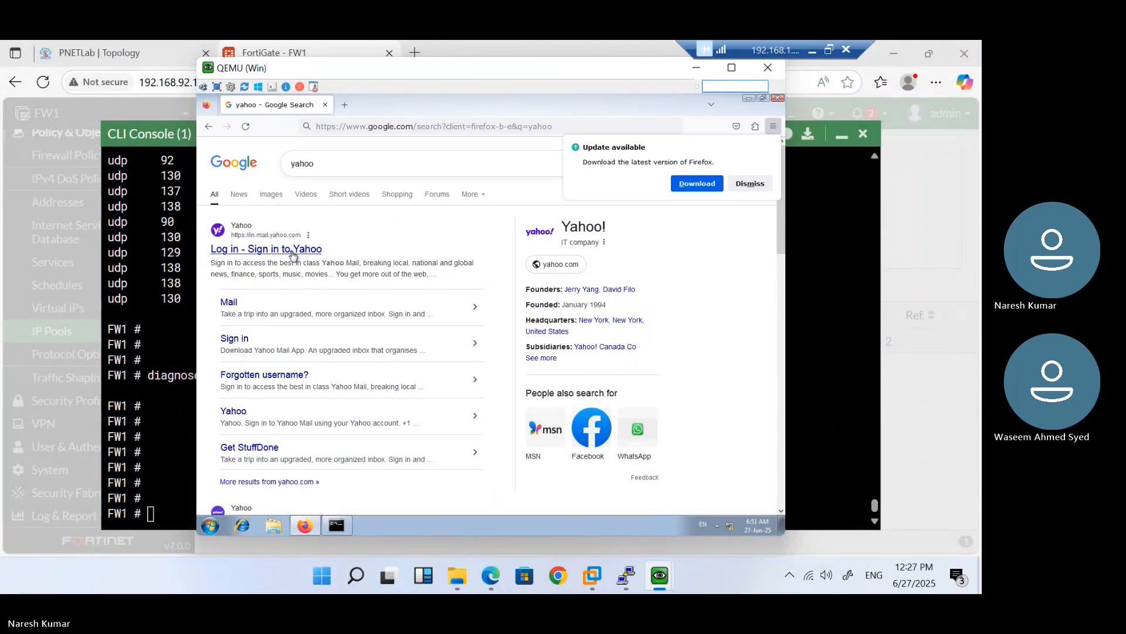
left_click(293, 254)
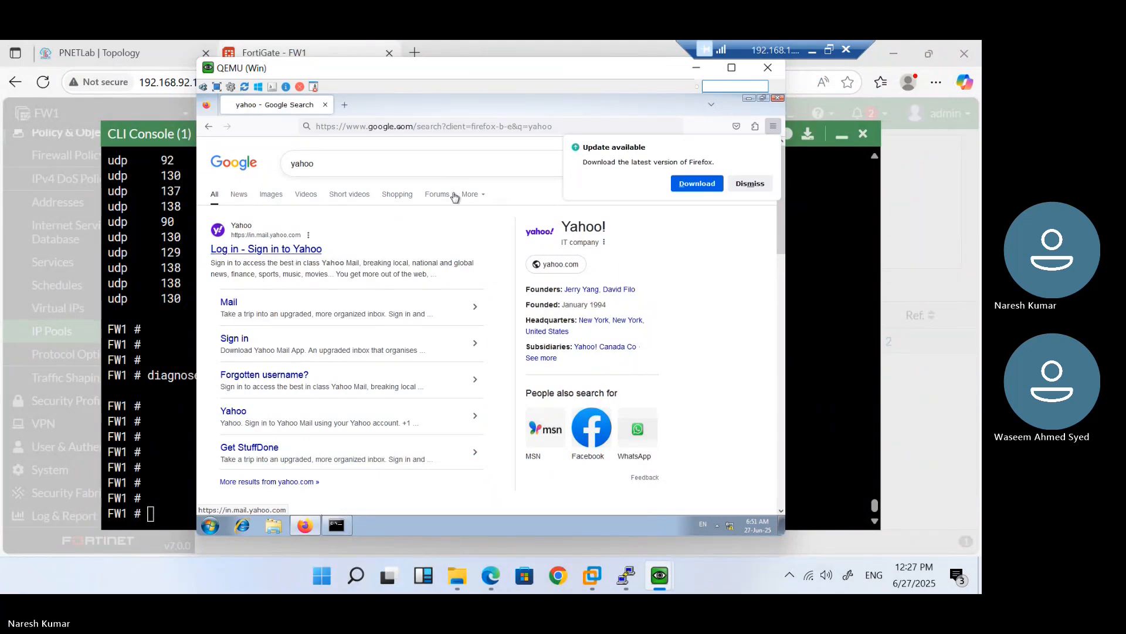
mouse_move(659, 574)
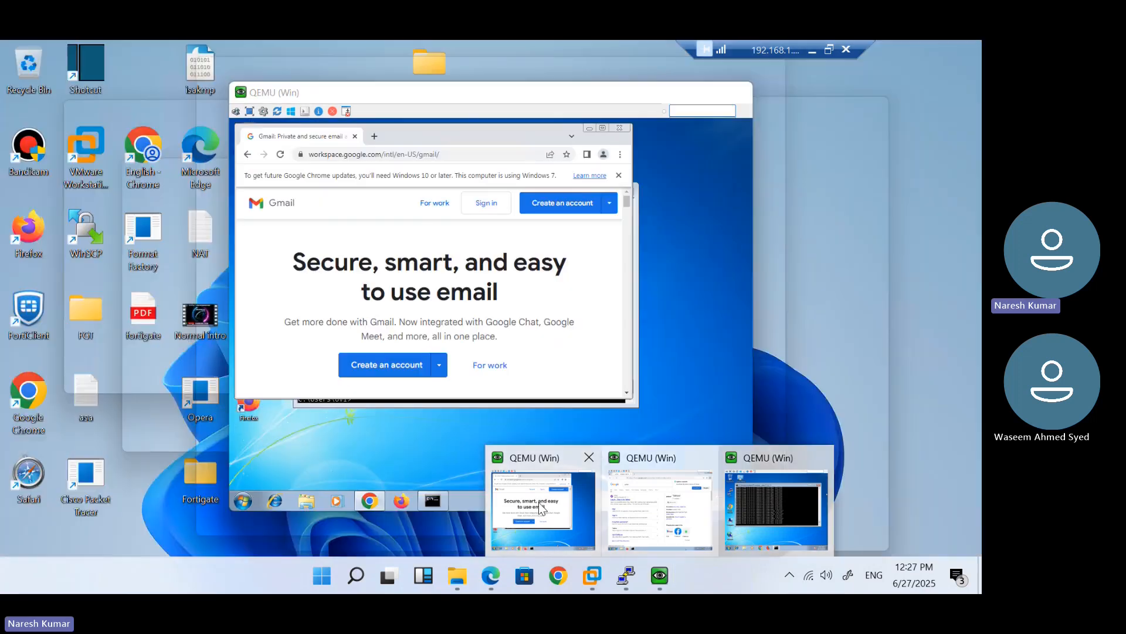
left_click(572, 518)
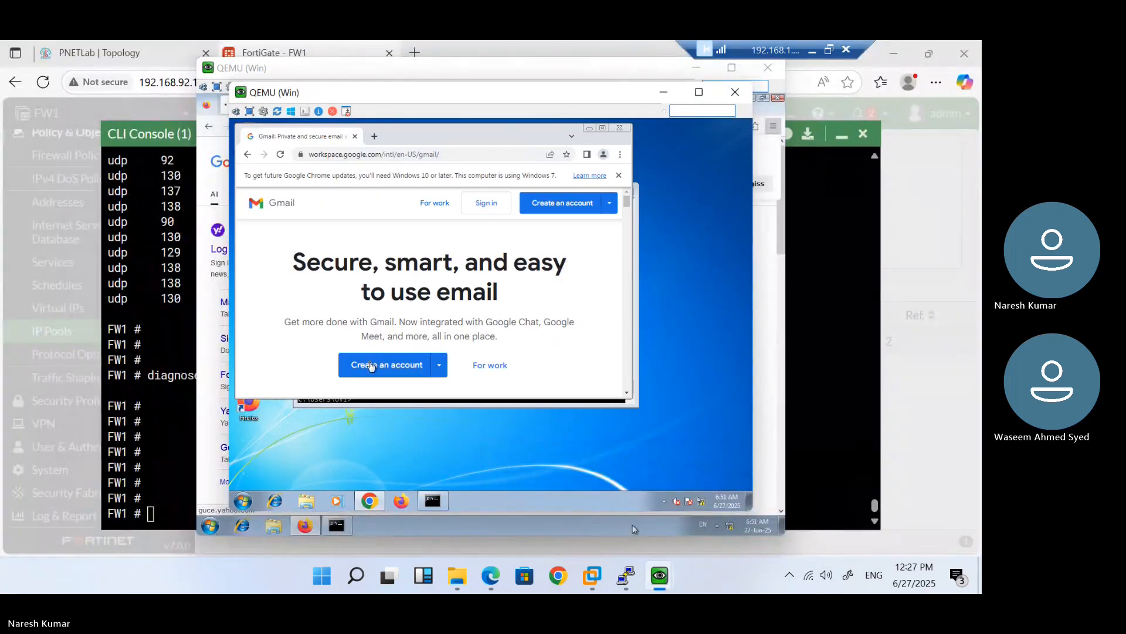
left_click(371, 366)
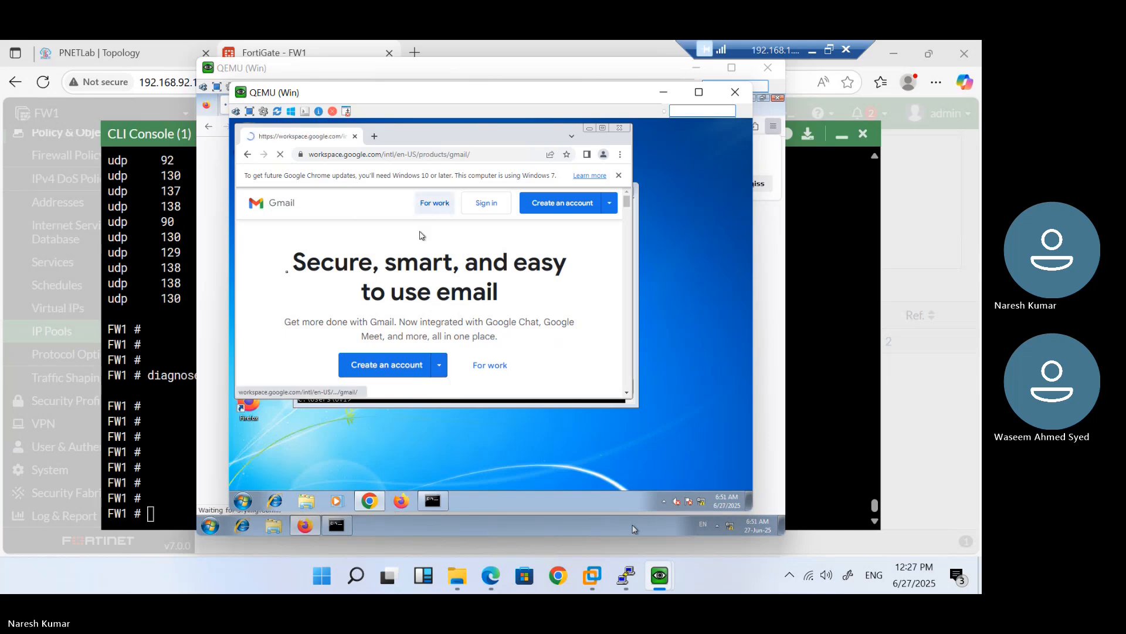
Rerun the tcp session list command filtered on 10.1.1.3 in the CLI Console
left_click(166, 269)
key("Up")
key("Up")
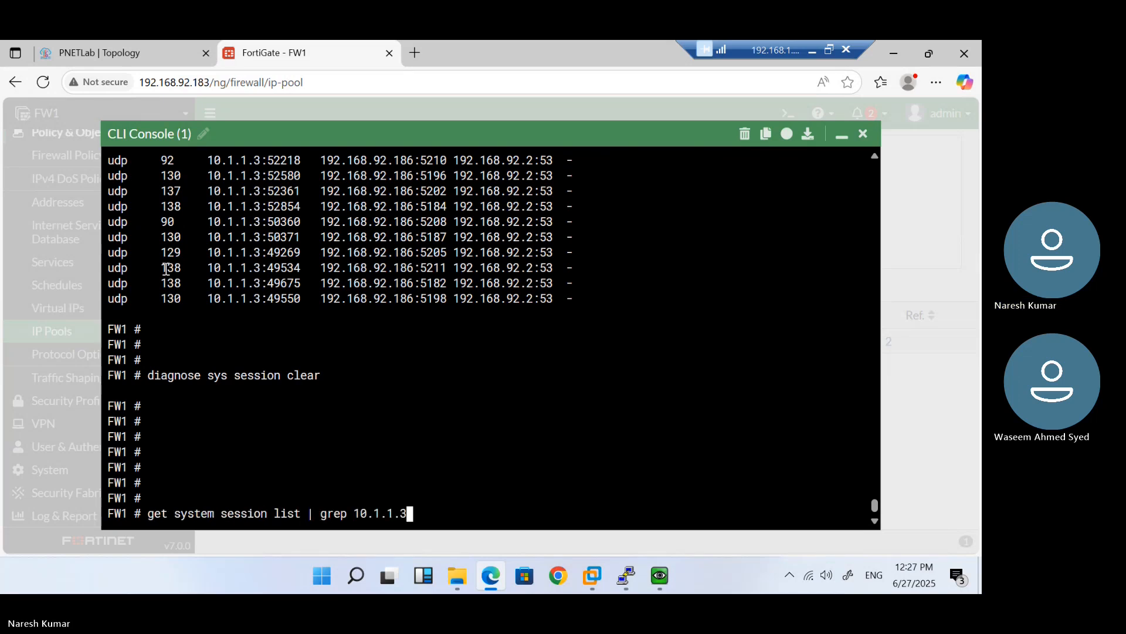
key("Up")
key("Return")
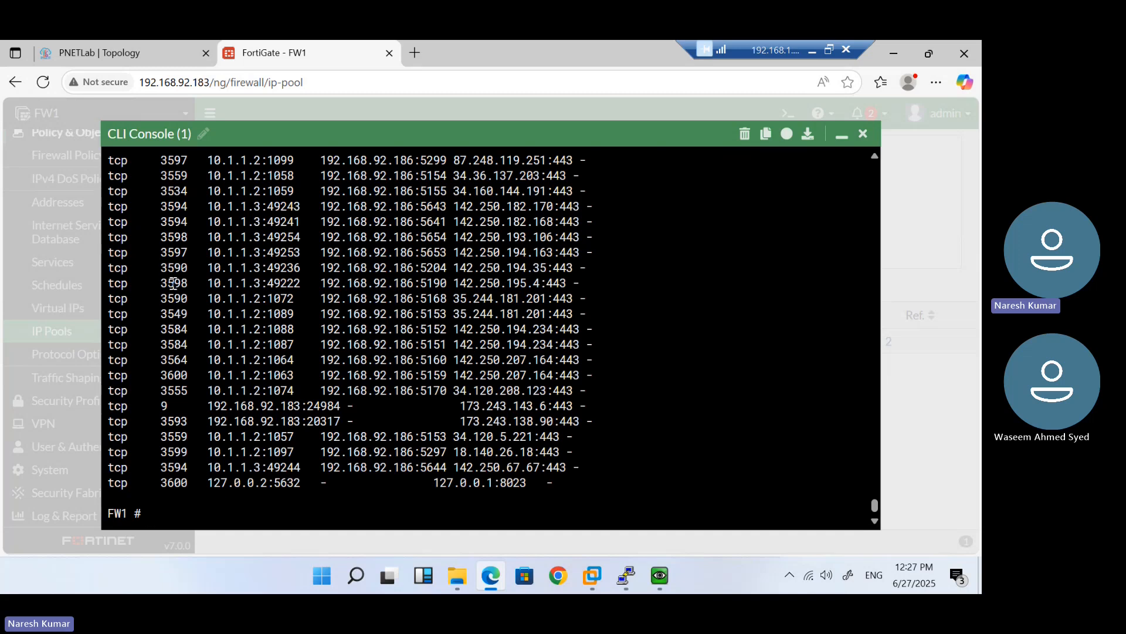
Inspect the 10.1.1.2 session whose source port 1057 is translated to port 5153
double_click(281, 440)
left_click(437, 436)
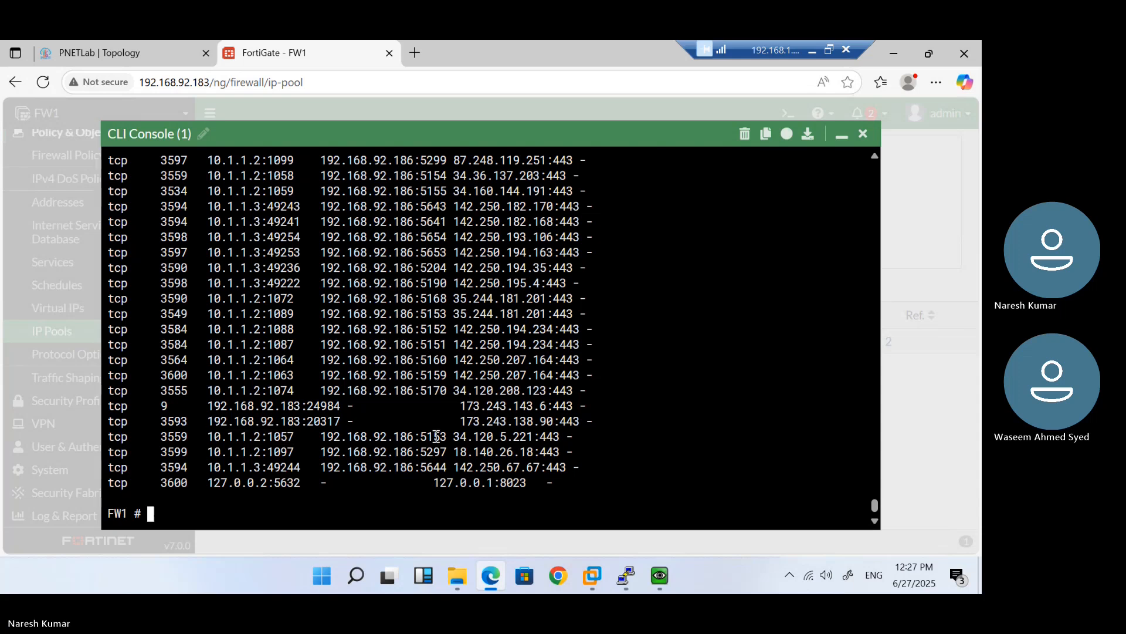
double_click(279, 436)
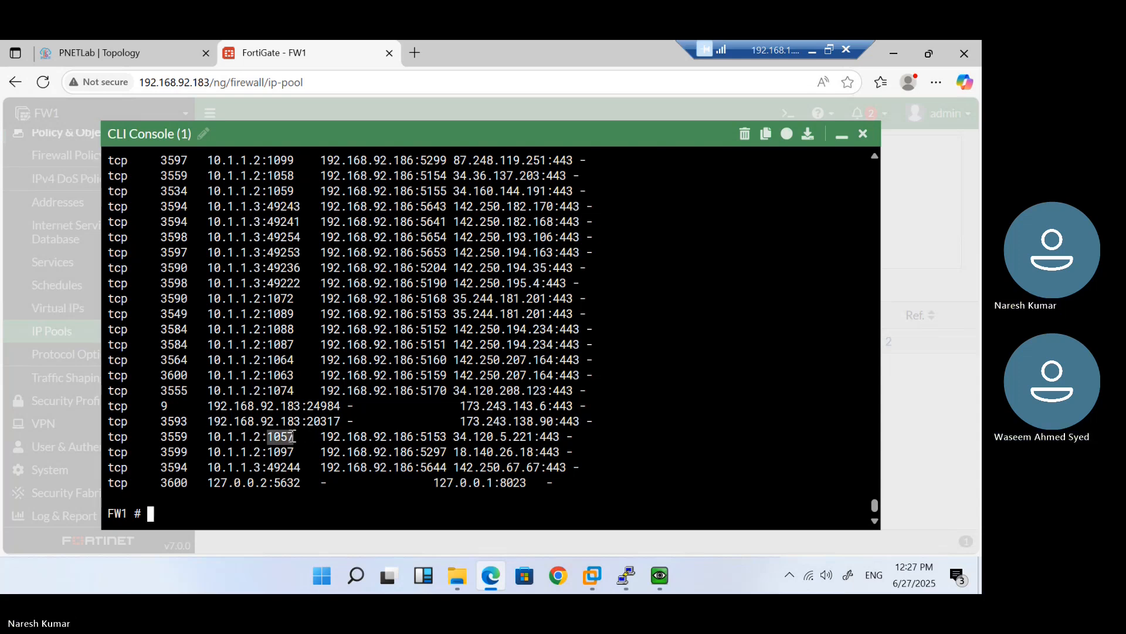
double_click(440, 436)
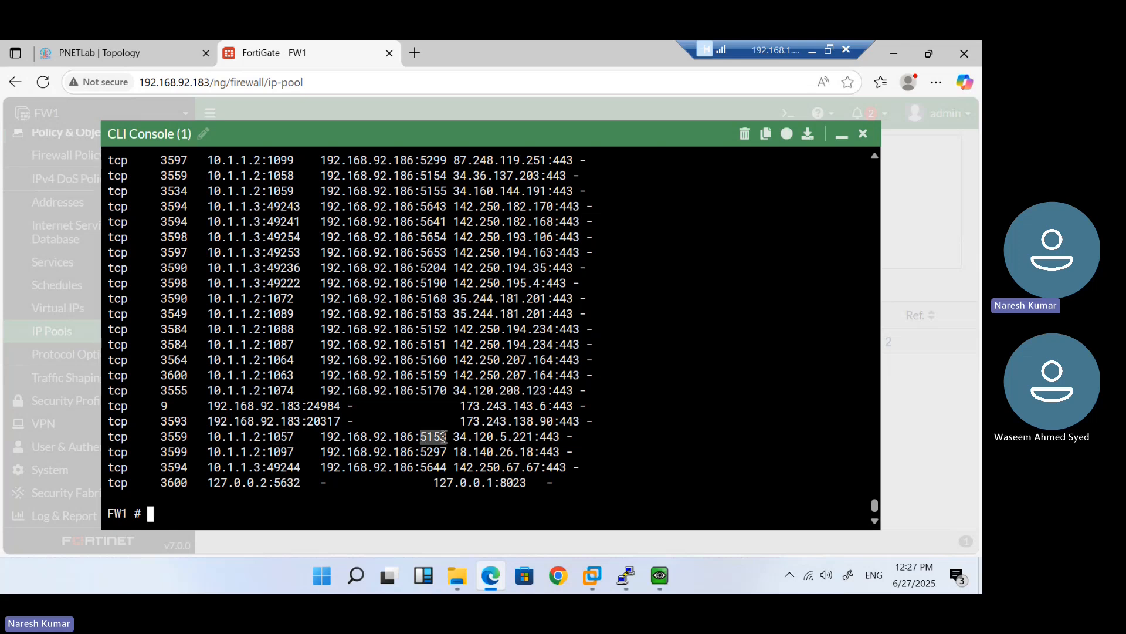
left_click(404, 484)
Reset the console prompt, rerun the tcp session list, scroll back through it, and minimize the console
type("'")
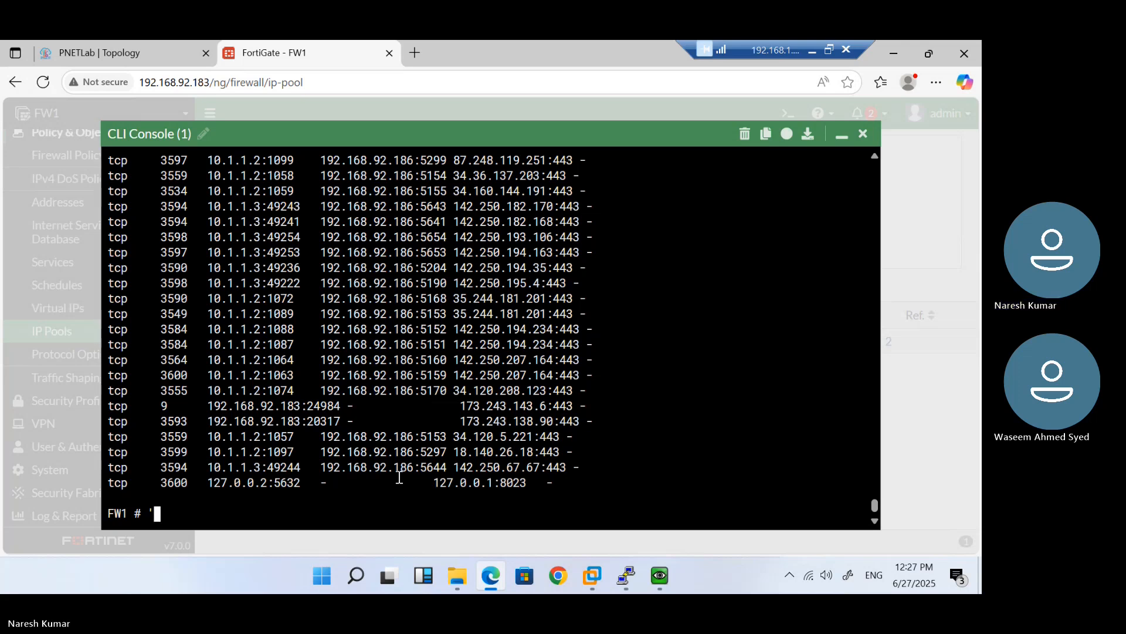
key("Return")
key("Return")
key("Return")
key("Return")
key("Return")
key("Return")
key("Return")
key("Return")
key("Return")
key("Return")
key("Return")
key("Return")
key("Return")
key("Return")
key("Return")
key("Return")
key("Return")
key("Return")
key("Return")
key("Return")
key("Return")
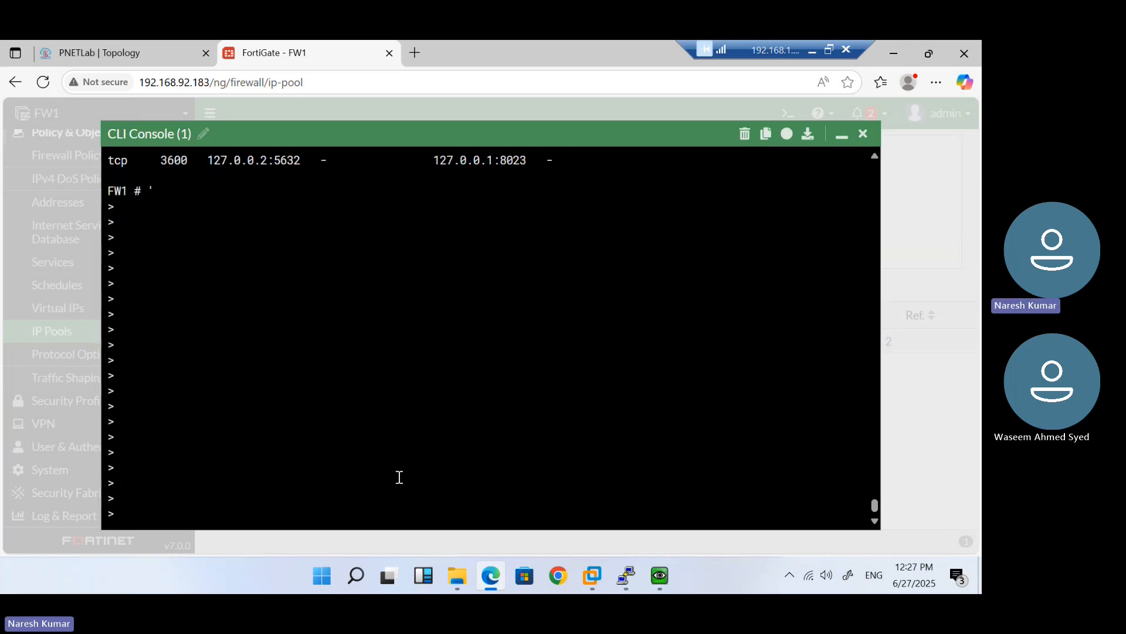
key("ctrl+c")
key("Return")
key("ctrl+v")
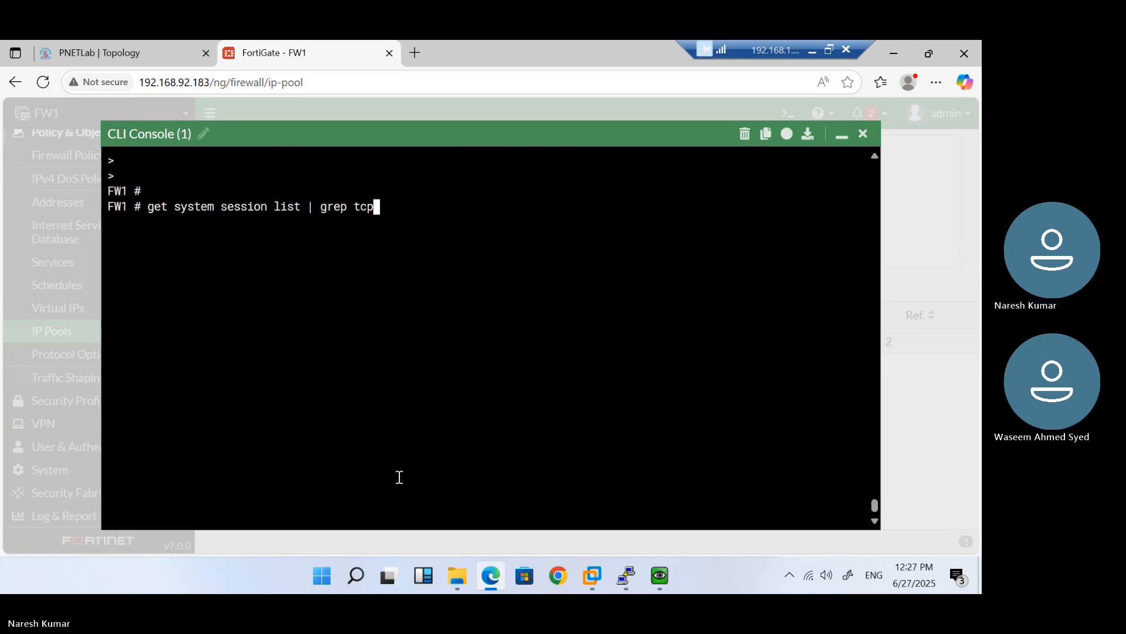
key("Return")
key("Return")
key("Return")
key("Return")
key("Return")
key("Return")
key("Return")
key("Return")
key("Return")
key("Return")
key("Return")
key("Return")
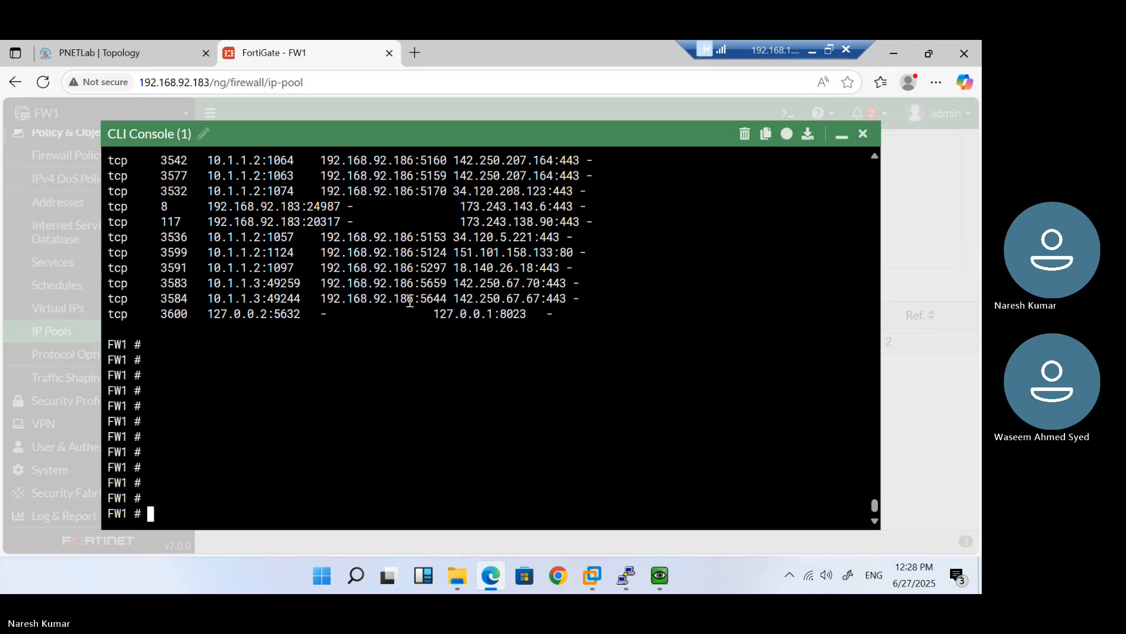
scroll(425, 322, "up", 7)
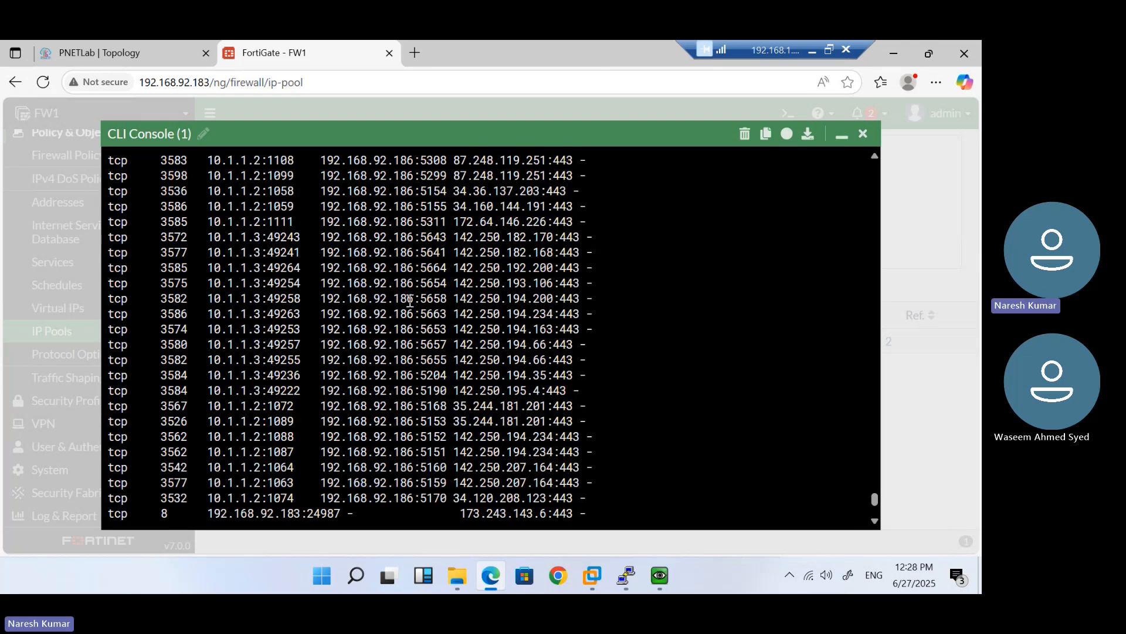
scroll(410, 301, "up", 4)
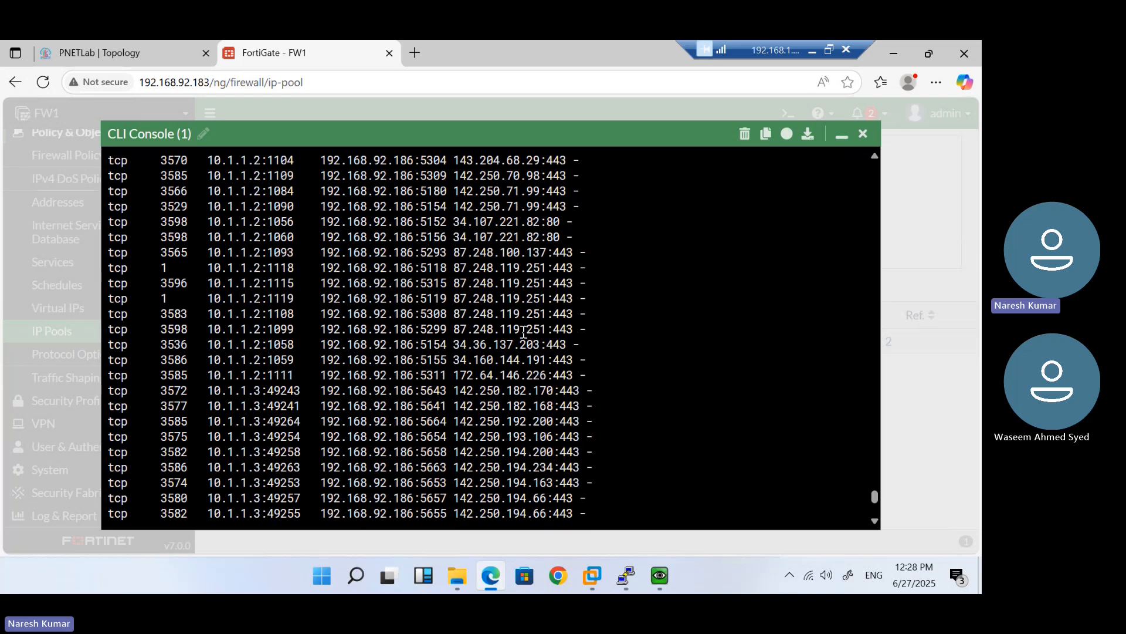
left_click(840, 137)
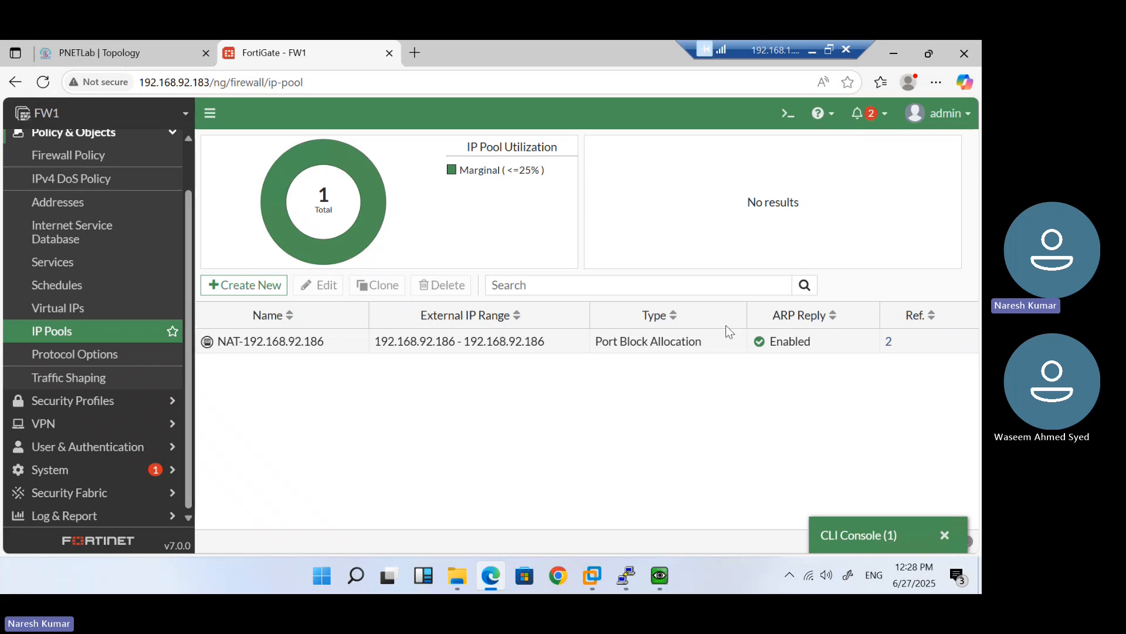
Open the NAT-192.168.92.186 pool editor and focus its Blocks Per User value (2, block size 200)
double_click(516, 352)
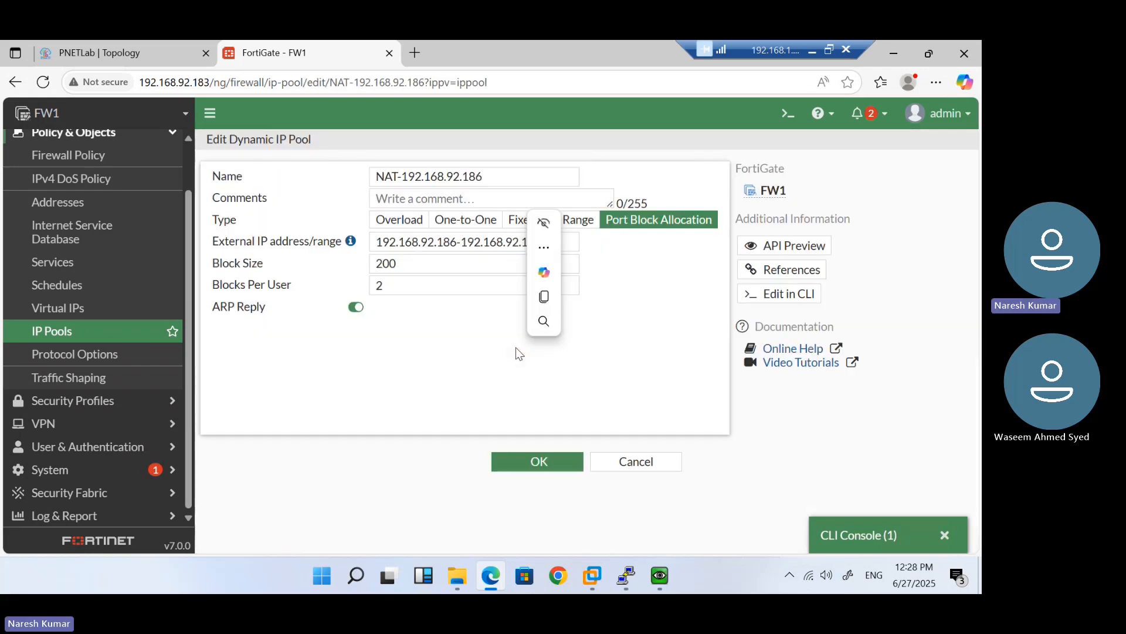
left_click(486, 374)
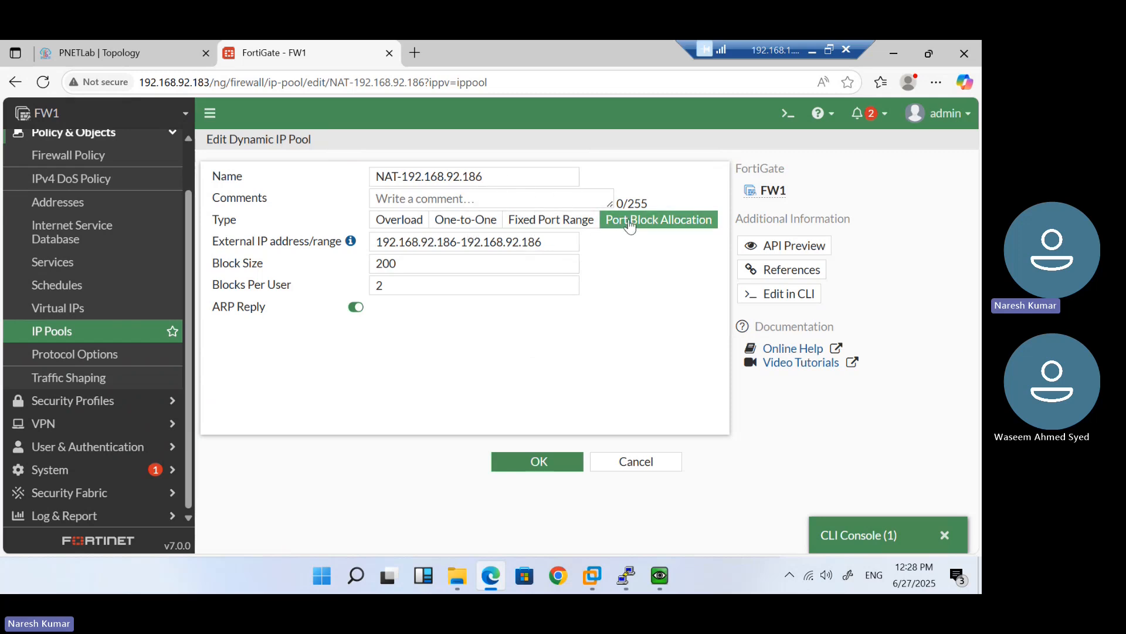
left_click(395, 287)
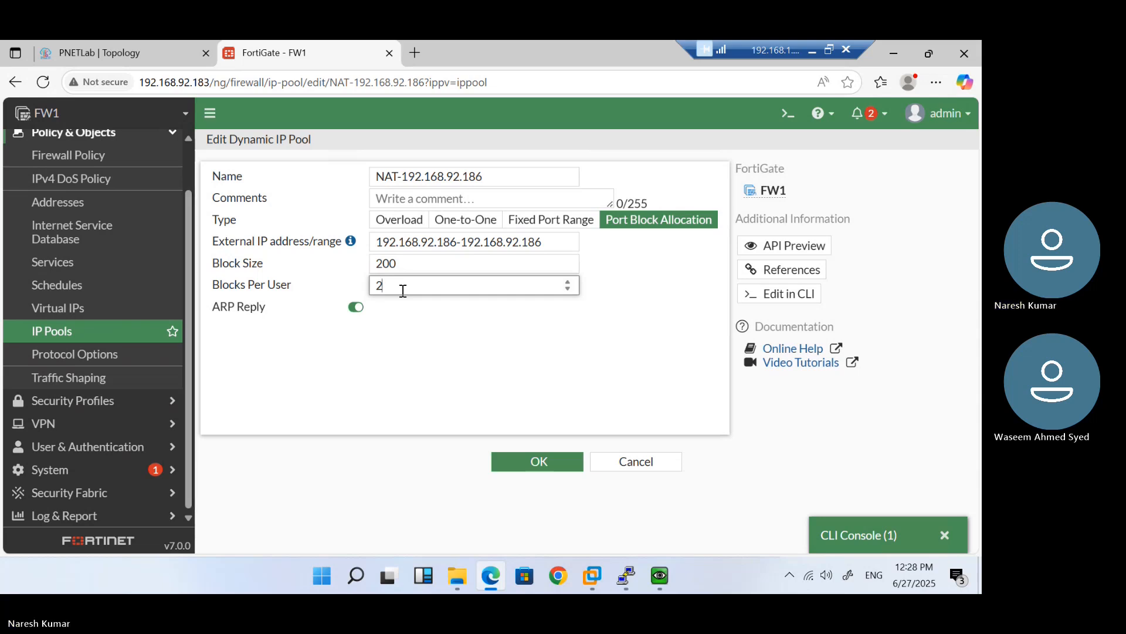
Search Bing in a new tab for 'port block allocation in fortigate use for', then return to FortiGate
left_click(411, 42)
type("p")
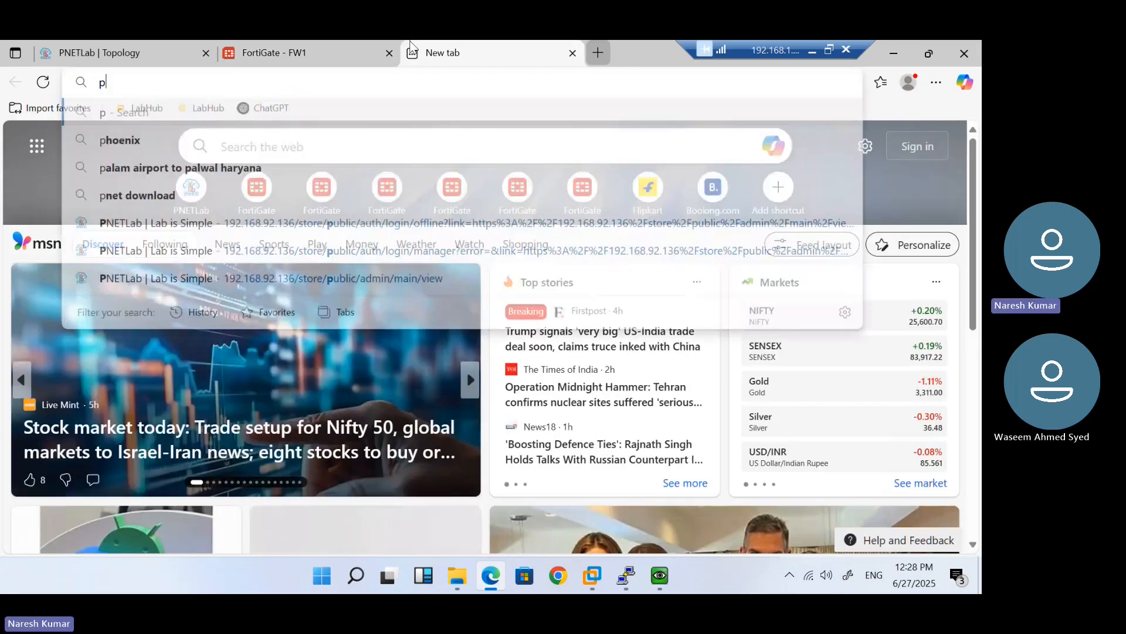
type("ort block ")
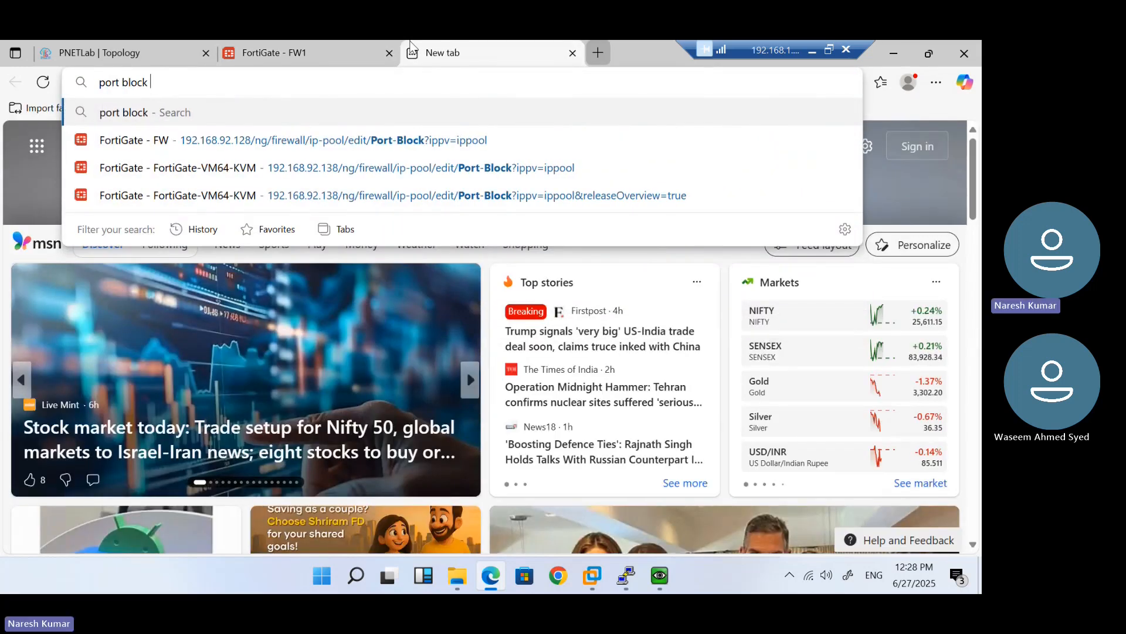
type("allocation ")
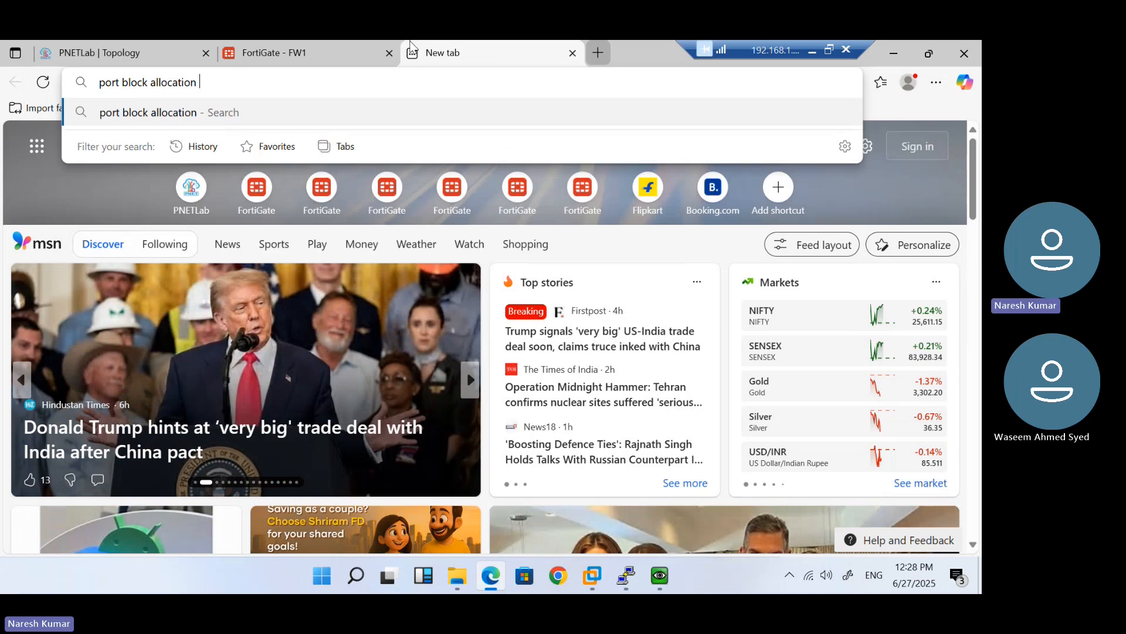
type("in ")
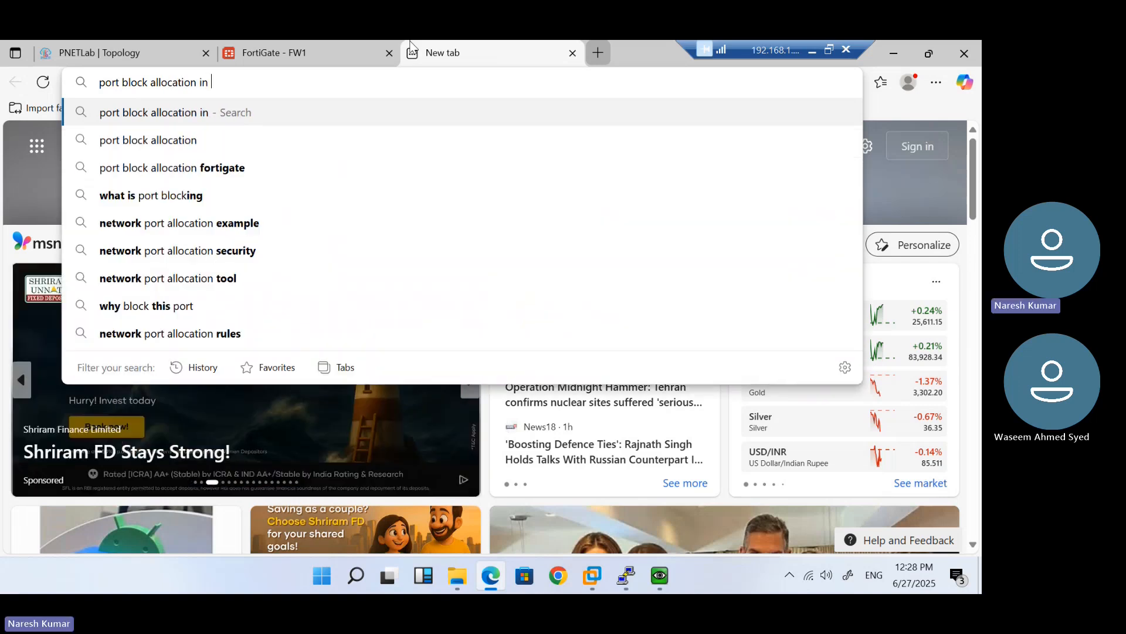
type("fortigate use for")
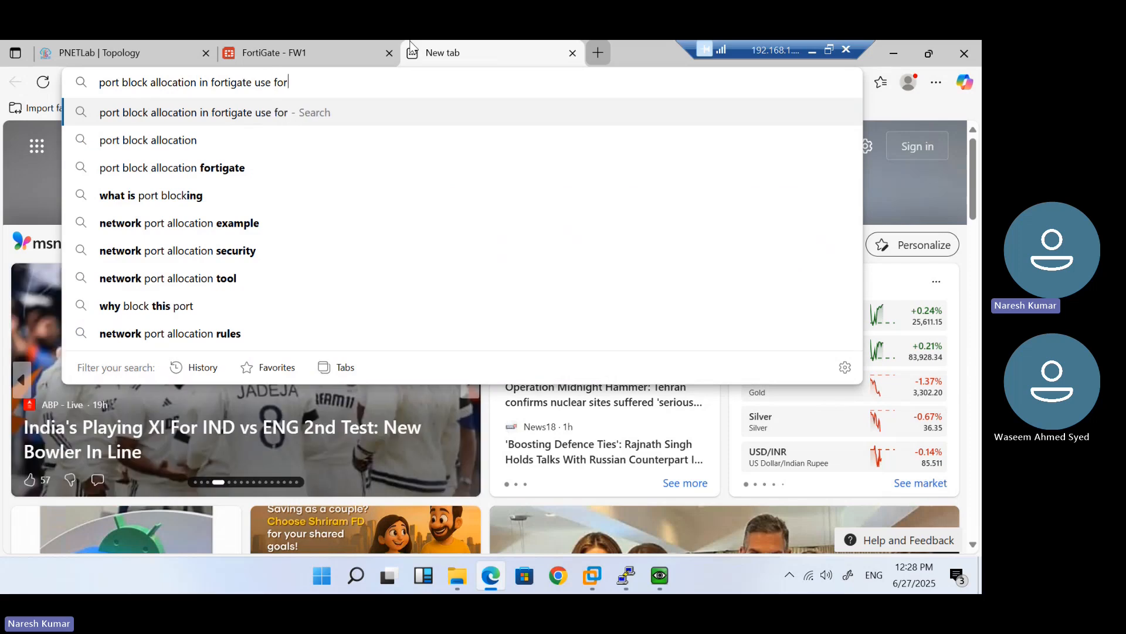
key("Return")
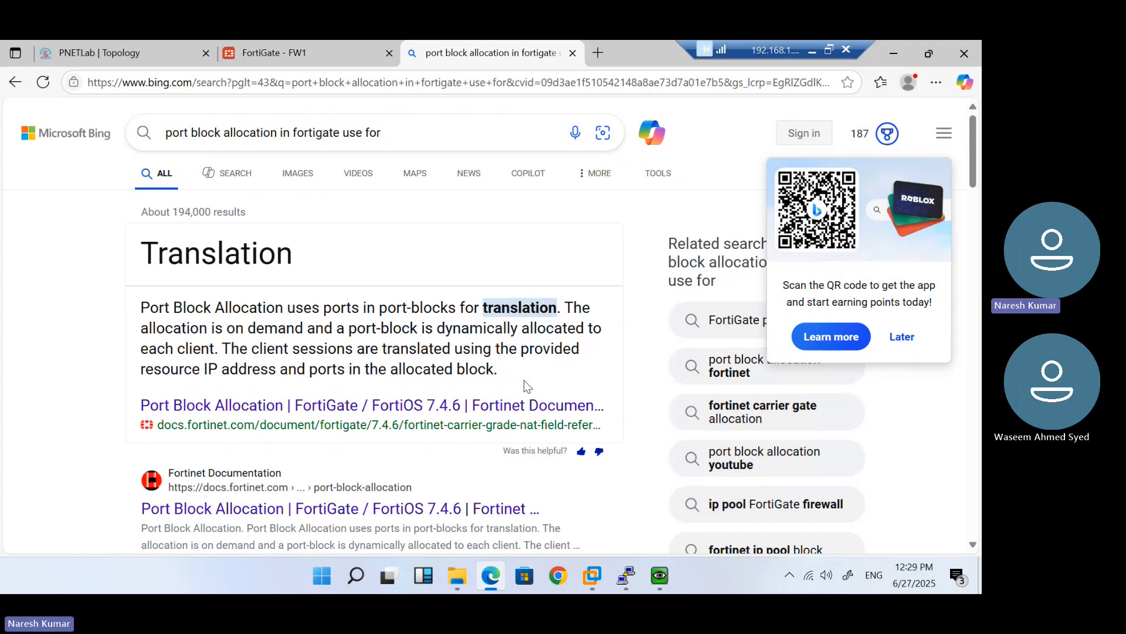
left_click(319, 43)
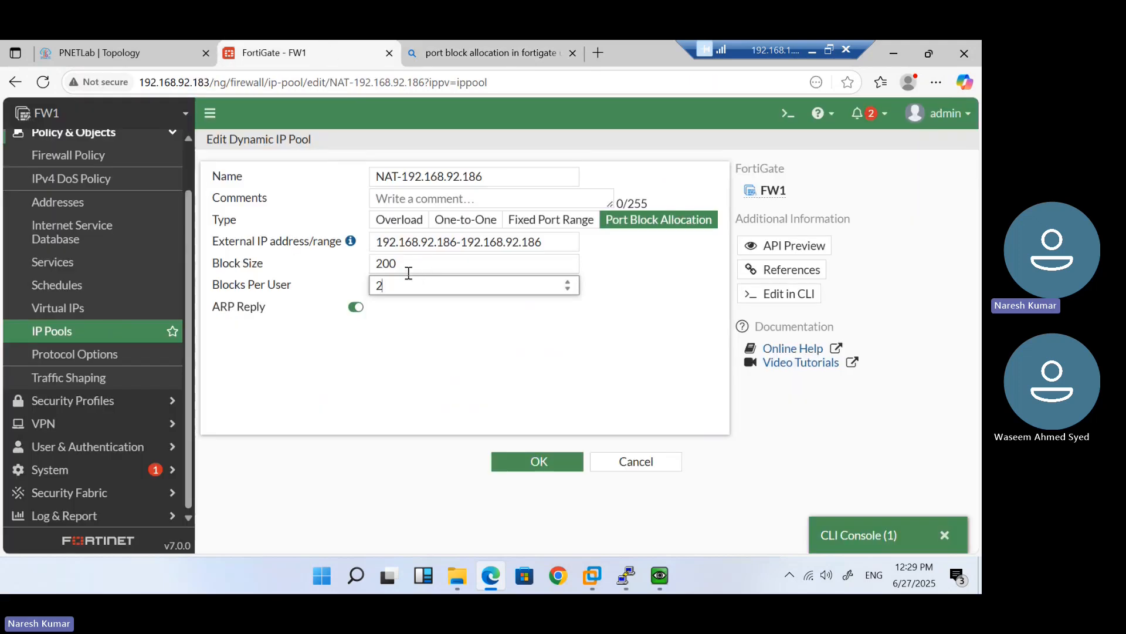
left_click_drag(403, 288, 378, 262)
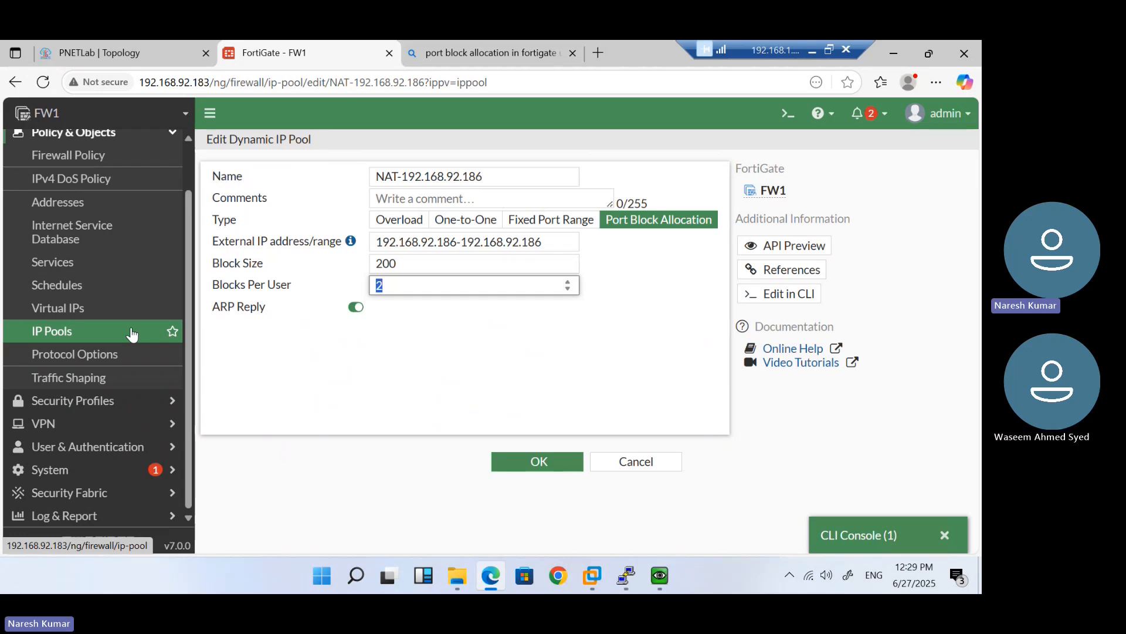
key("XF86AudioLowerVolume")
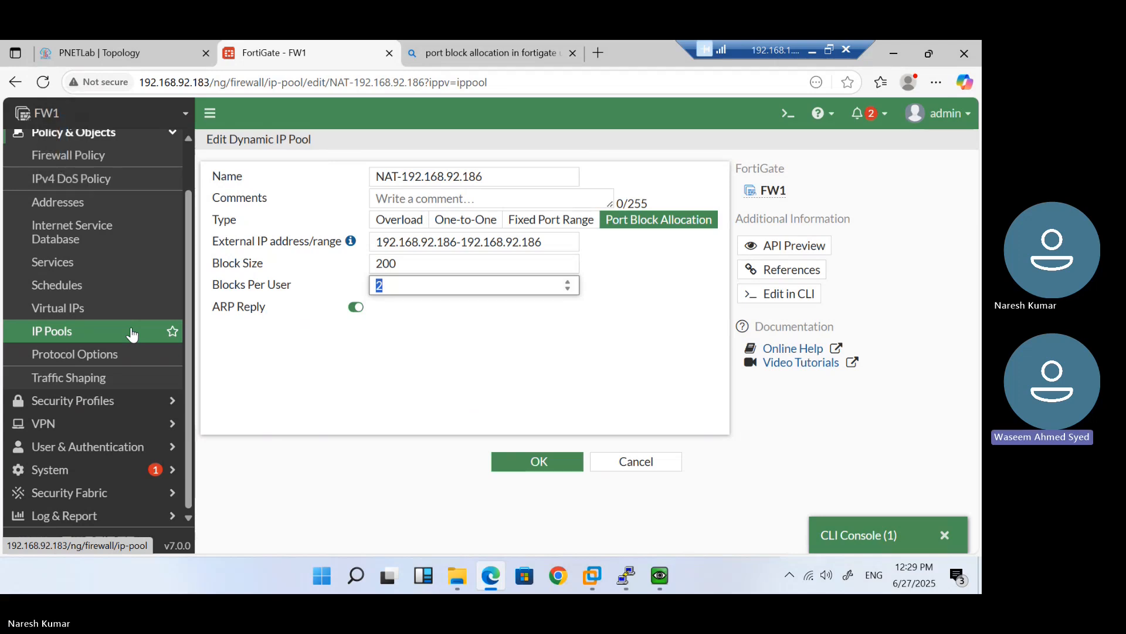
key("XF86AudioRaiseVolume")
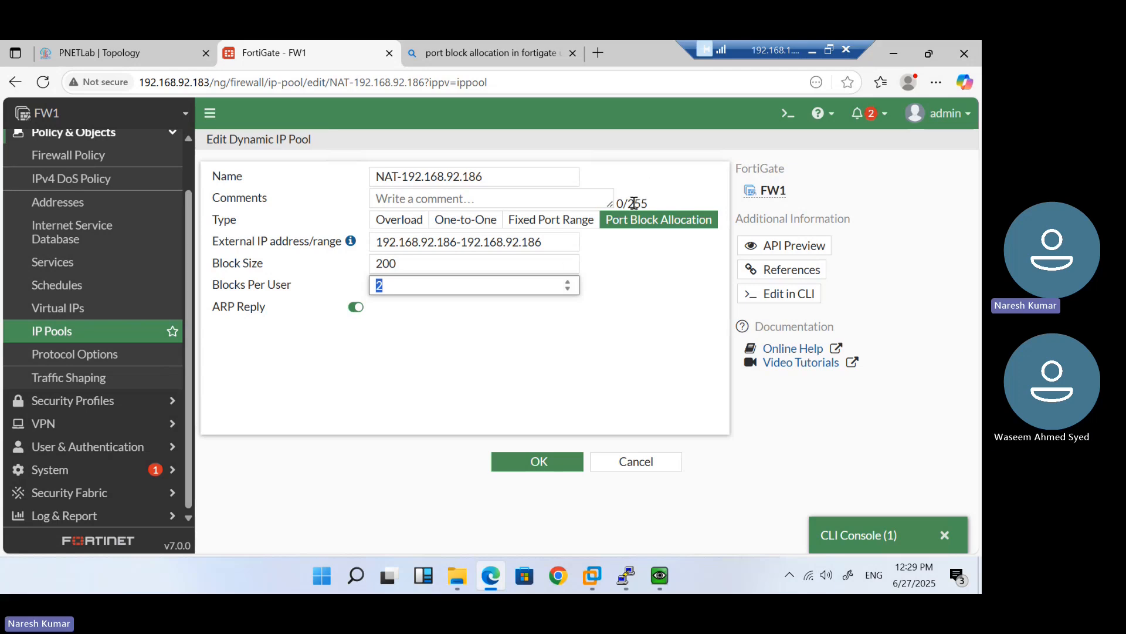
key("XF86AudioLowerVolume")
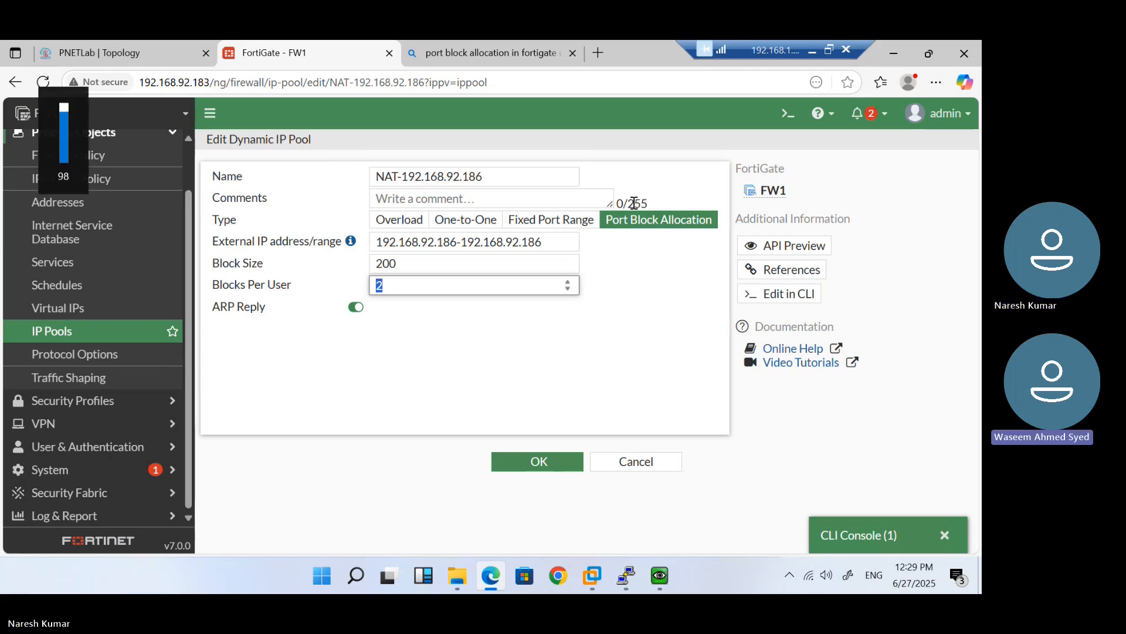
left_click(814, 54)
key("super")
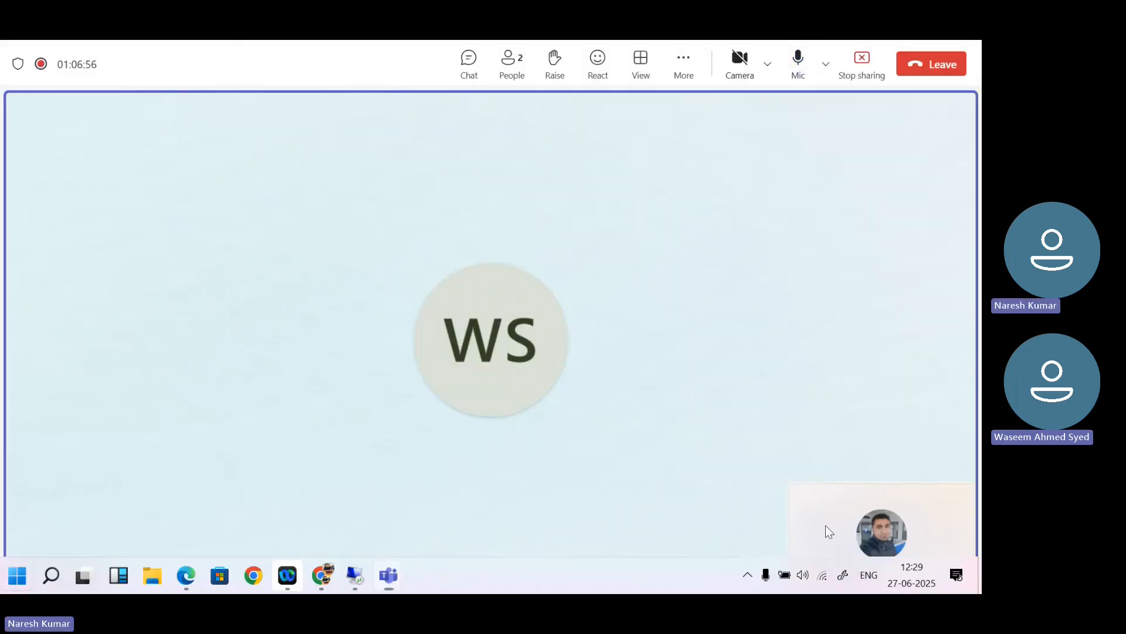
left_click(801, 576)
left_click(641, 498)
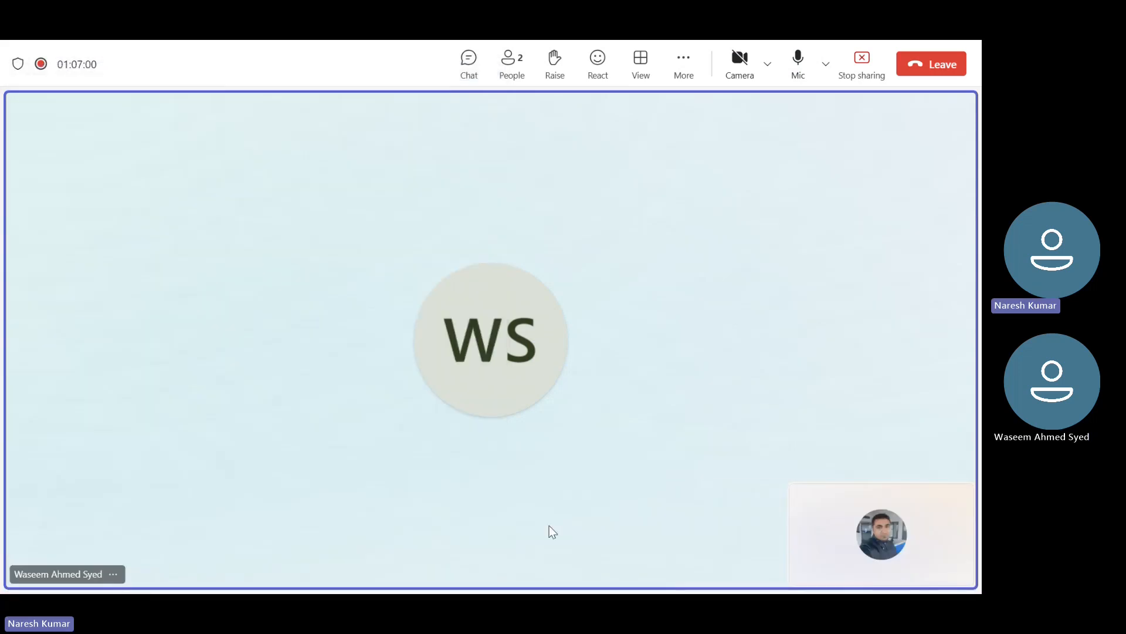
key("super")
mouse_move(356, 566)
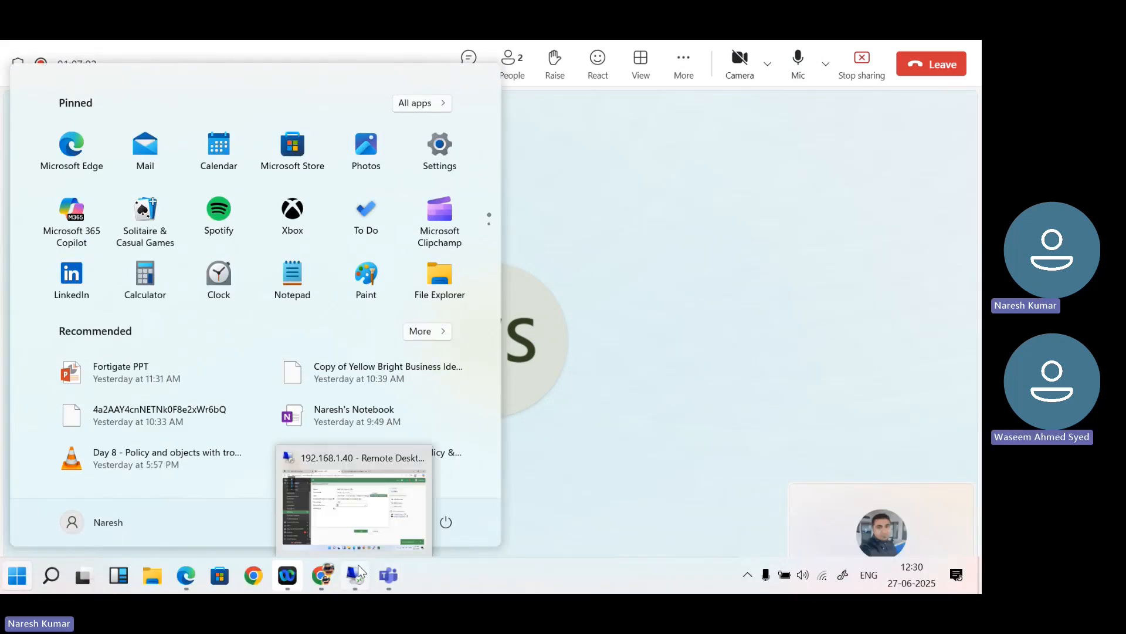
left_click(378, 511)
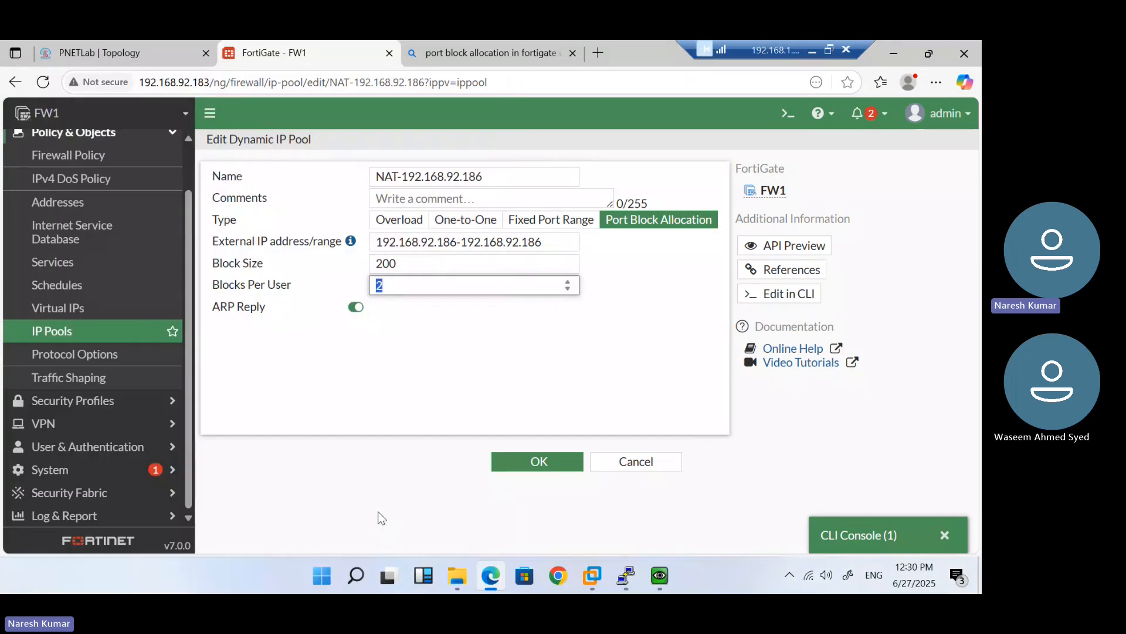
Switch the pool type to Overload, keeping external range 192.168.92.186-192.168.92.186, after glancing at the PNETLab topology
left_click(400, 219)
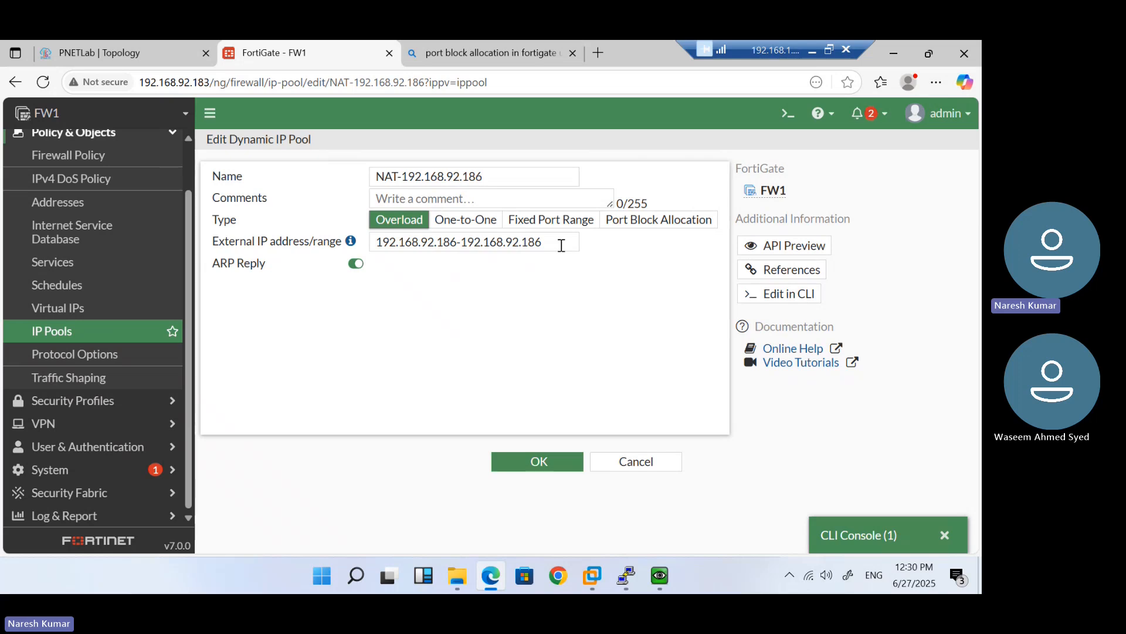
left_click_drag(561, 245, 372, 242)
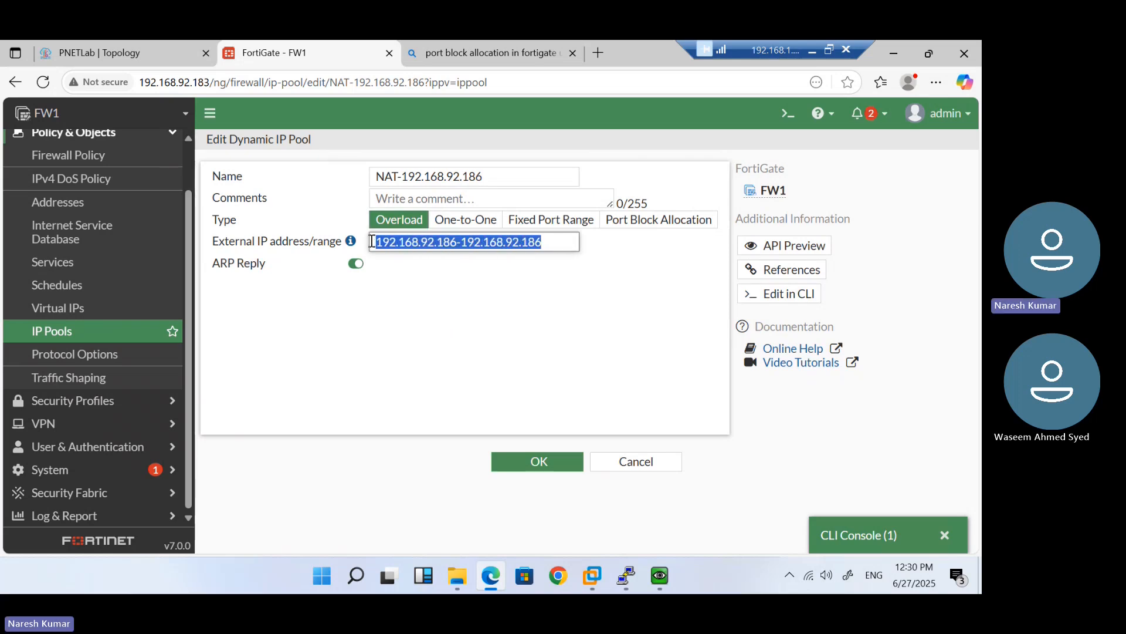
left_click(133, 48)
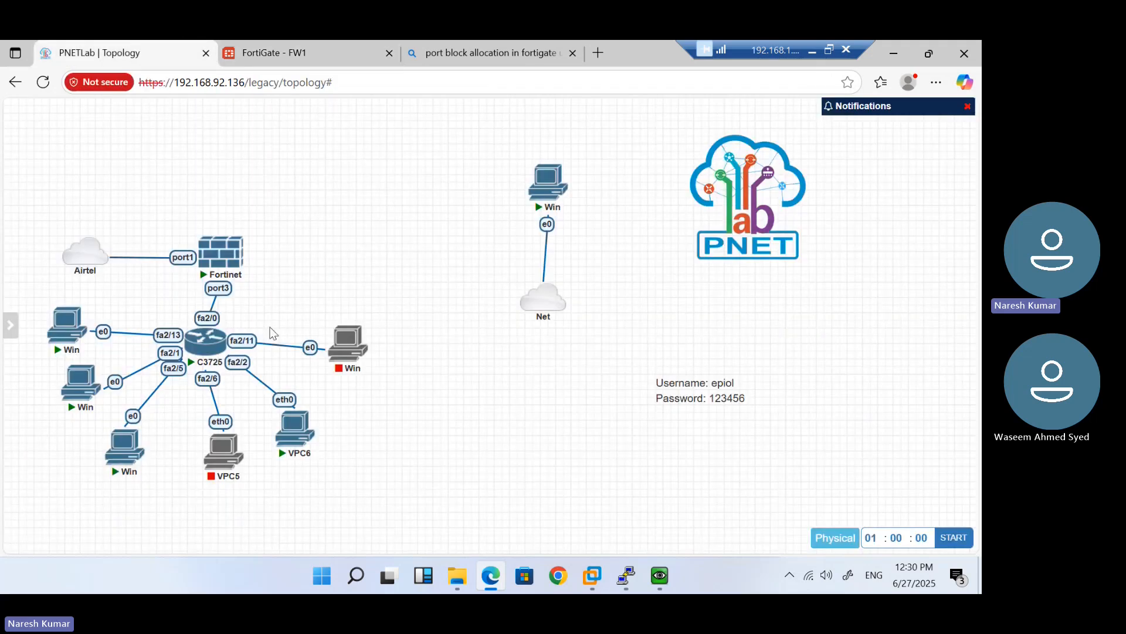
left_click(276, 54)
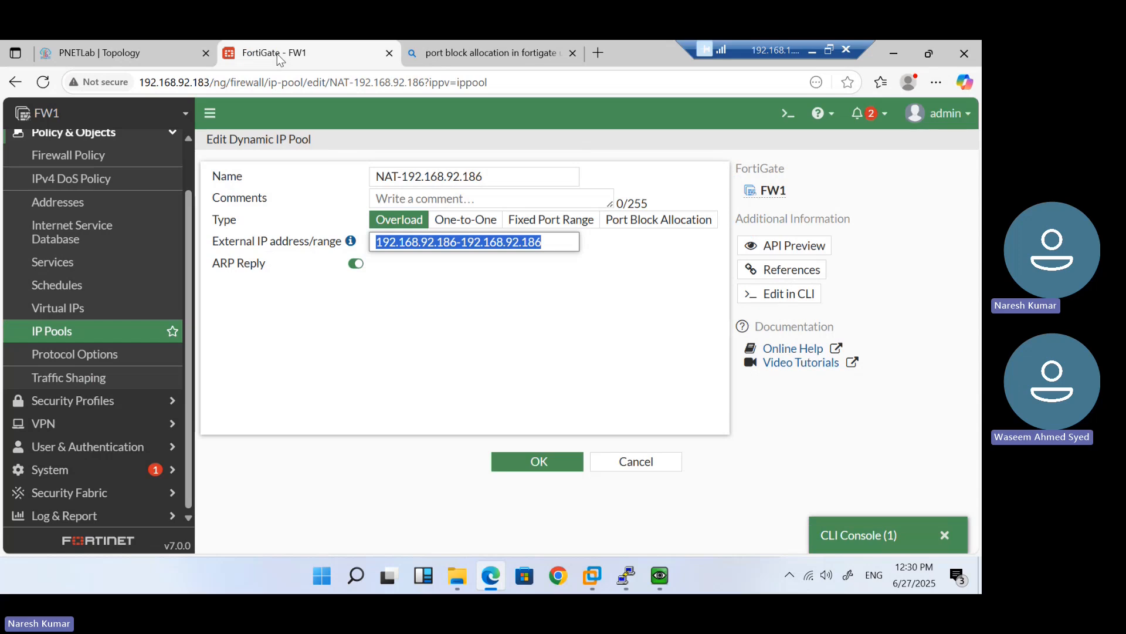
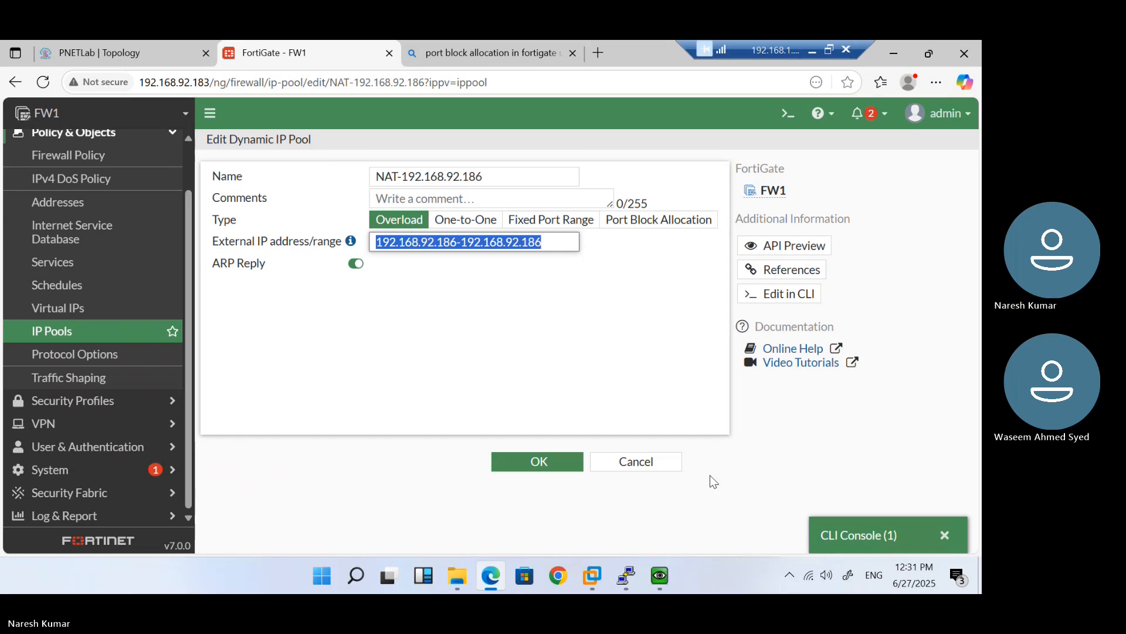
Reopen the NAT-192.168.92.186 pool, save it with type Overload, and select its row
left_click(652, 466)
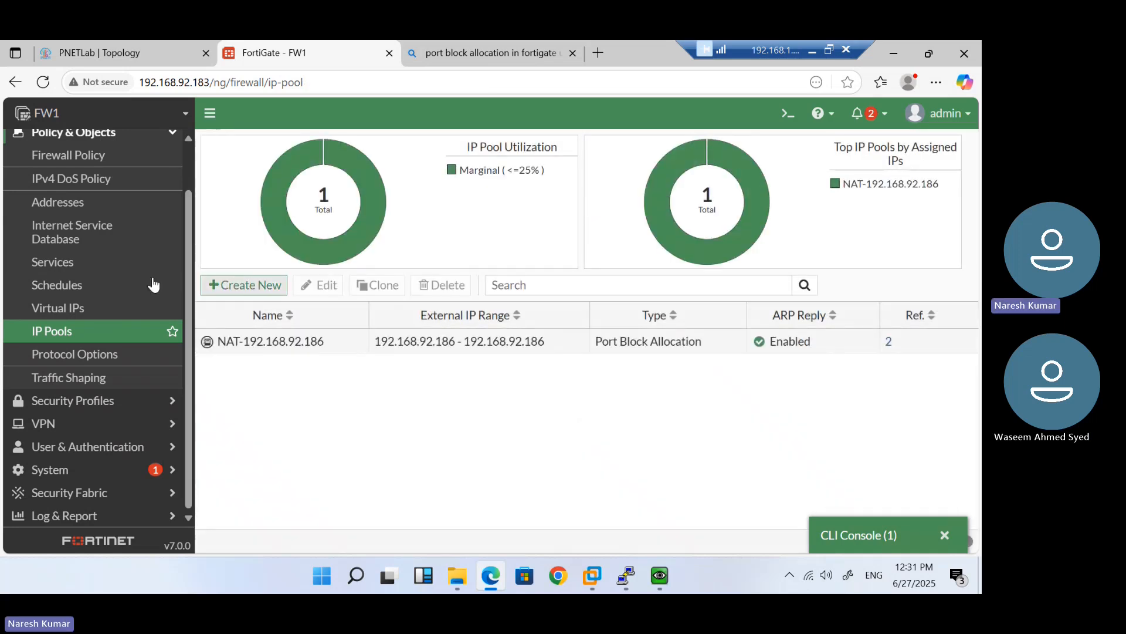
left_click(85, 314)
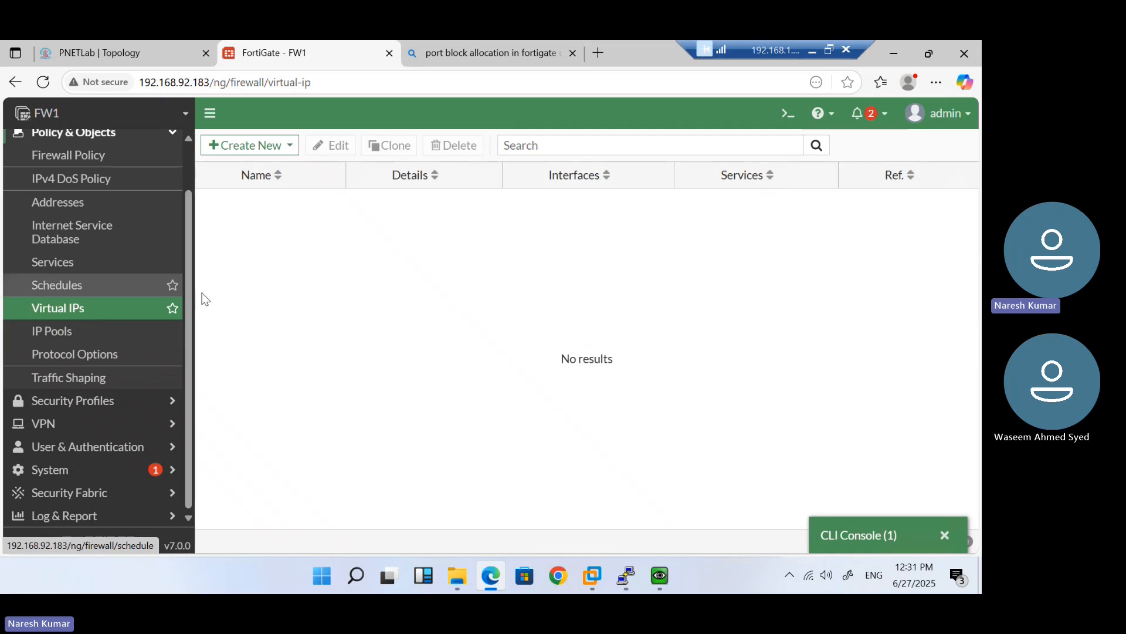
left_click(69, 332)
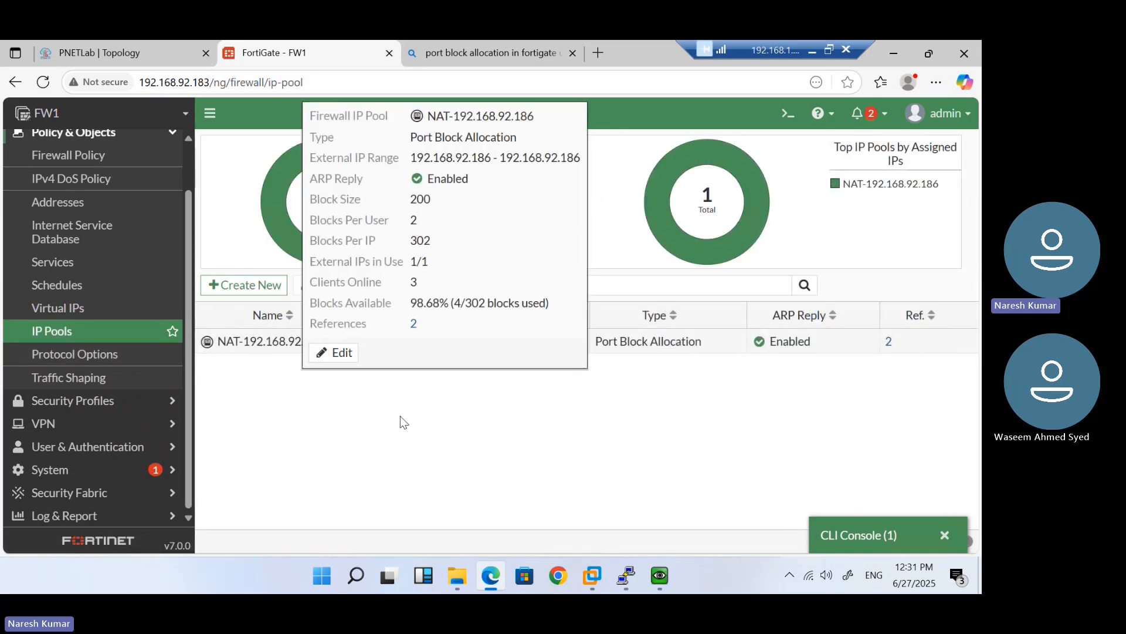
double_click(327, 343)
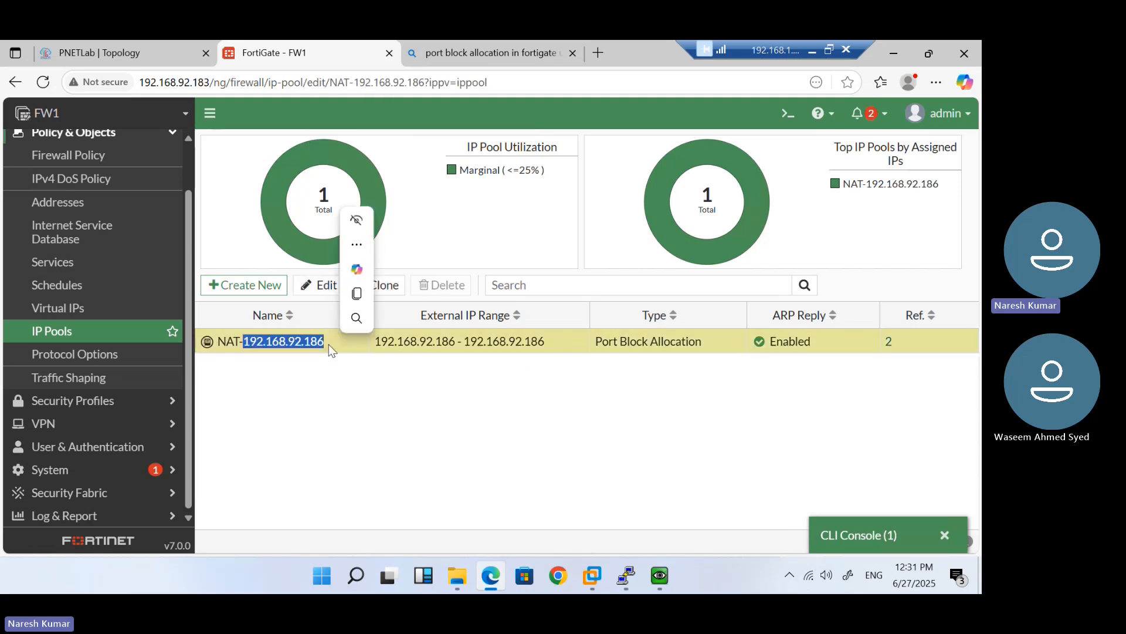
left_click(413, 228)
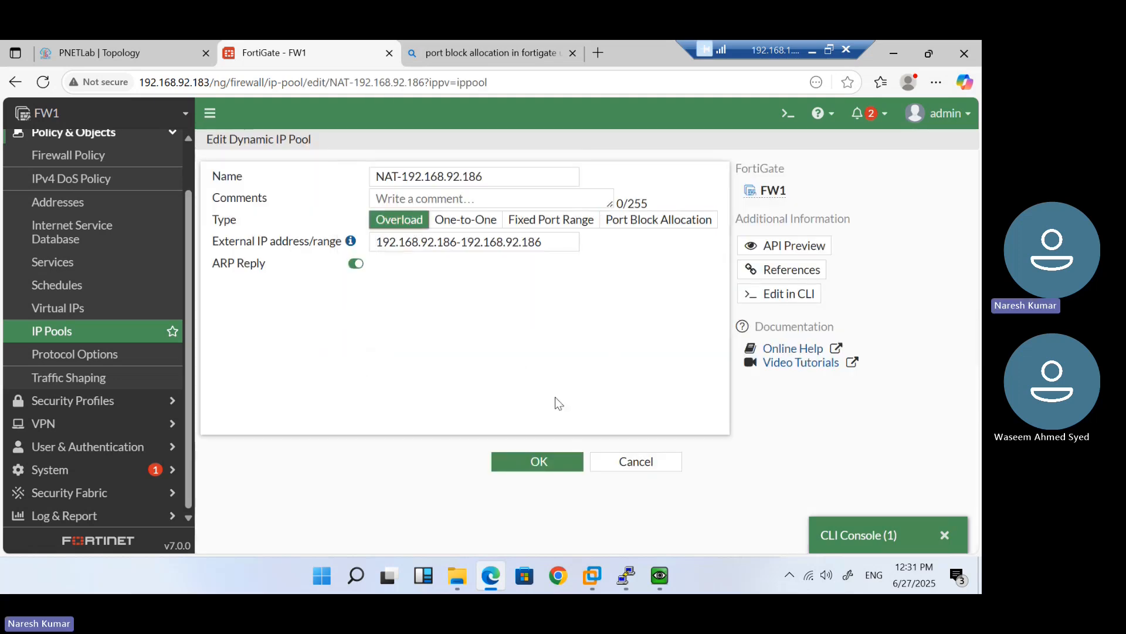
left_click(540, 469)
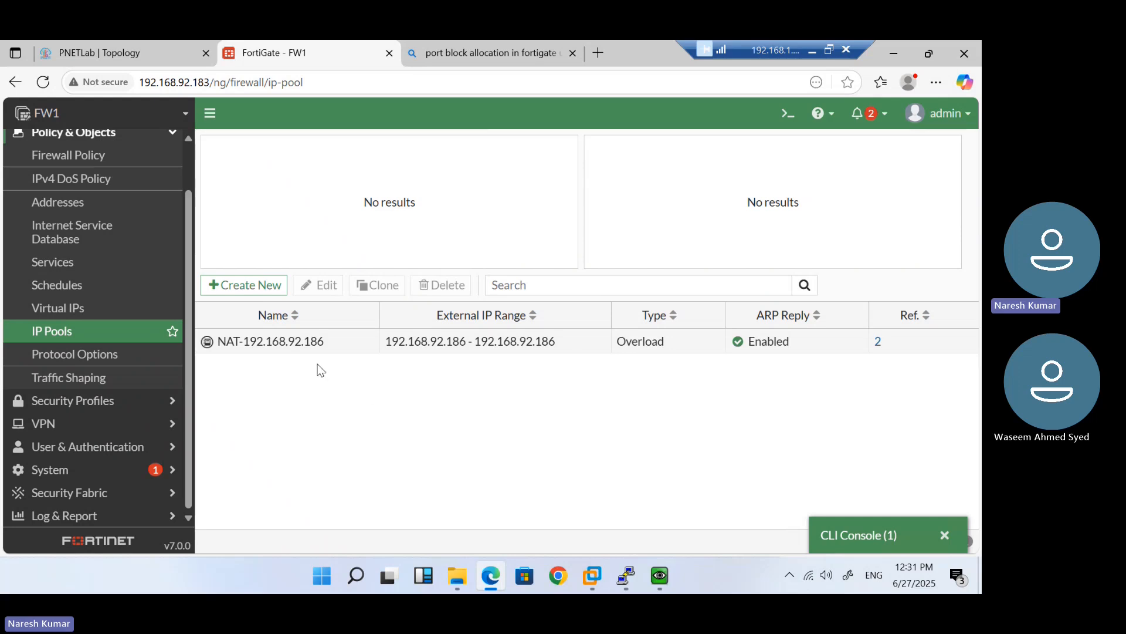
left_click(339, 347)
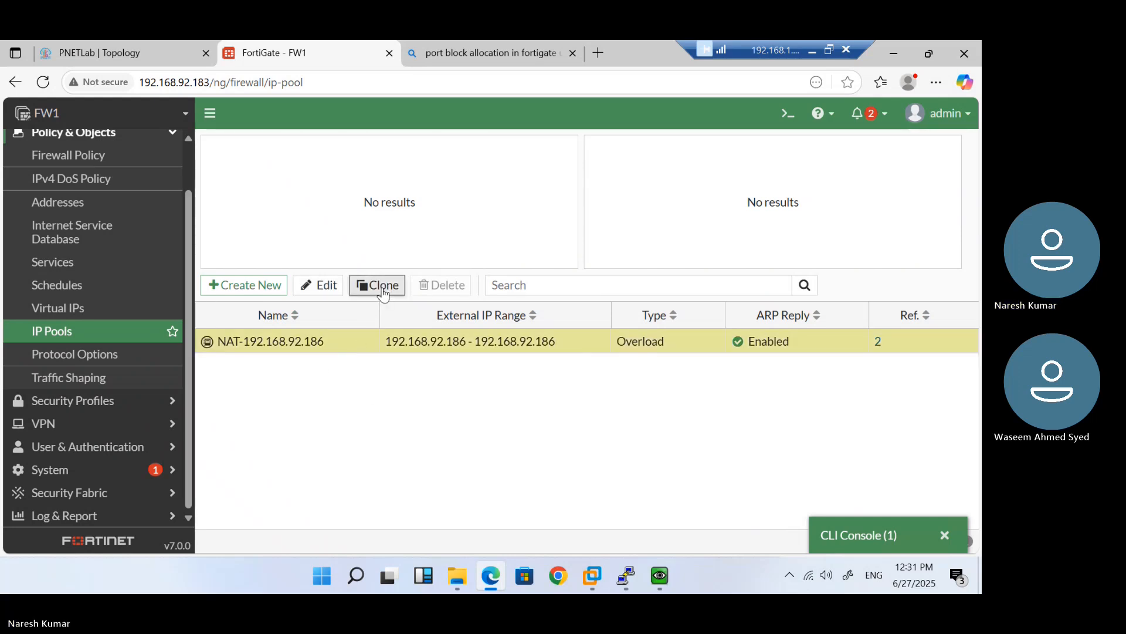
left_click(380, 287)
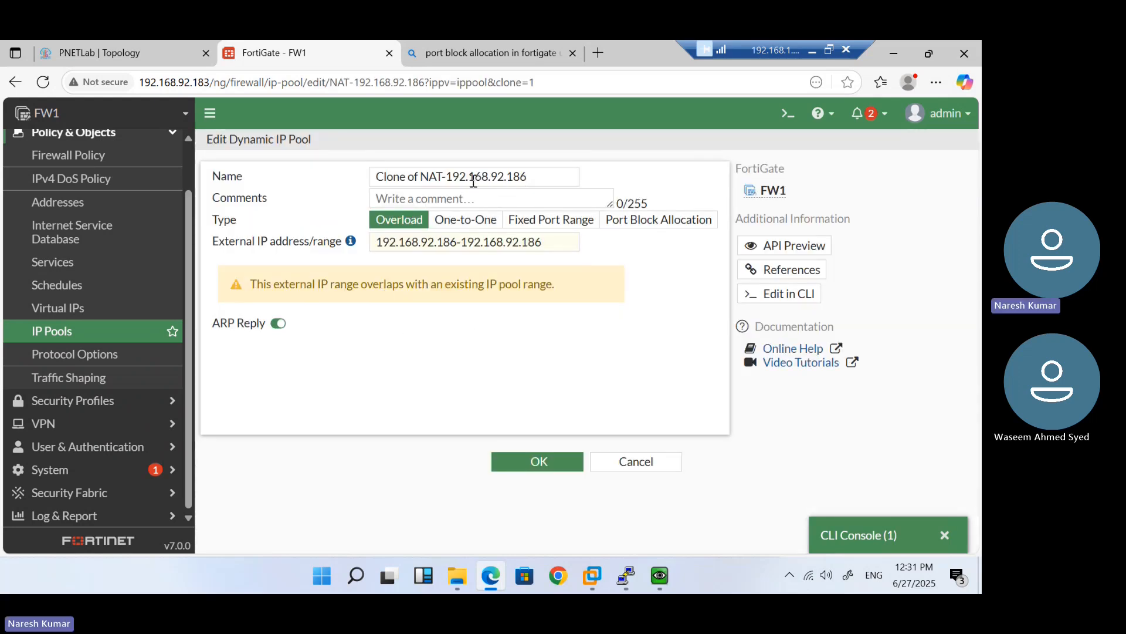
left_click(444, 175)
key("BackSpace")
key("BackSpace")
key("BackSpace")
key("BackSpace")
key("BackSpace")
key("BackSpace")
key("BackSpace")
key("BackSpace")
key("BackSpace")
key("BackSpace")
key("BackSpace")
key("BackSpace")
type("Static")
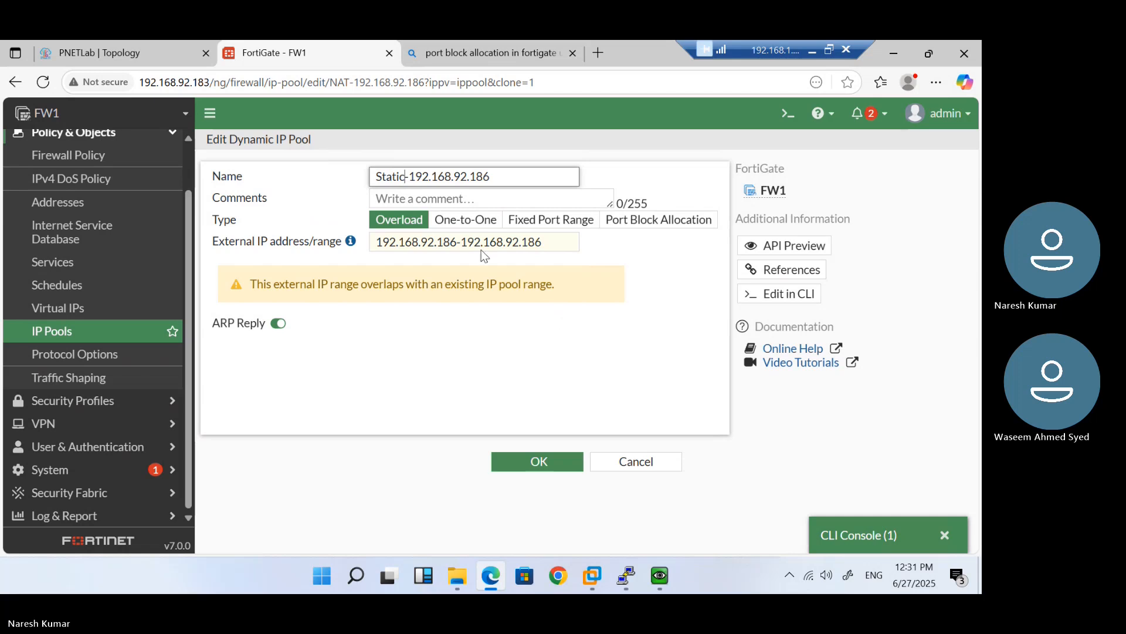
left_click(466, 219)
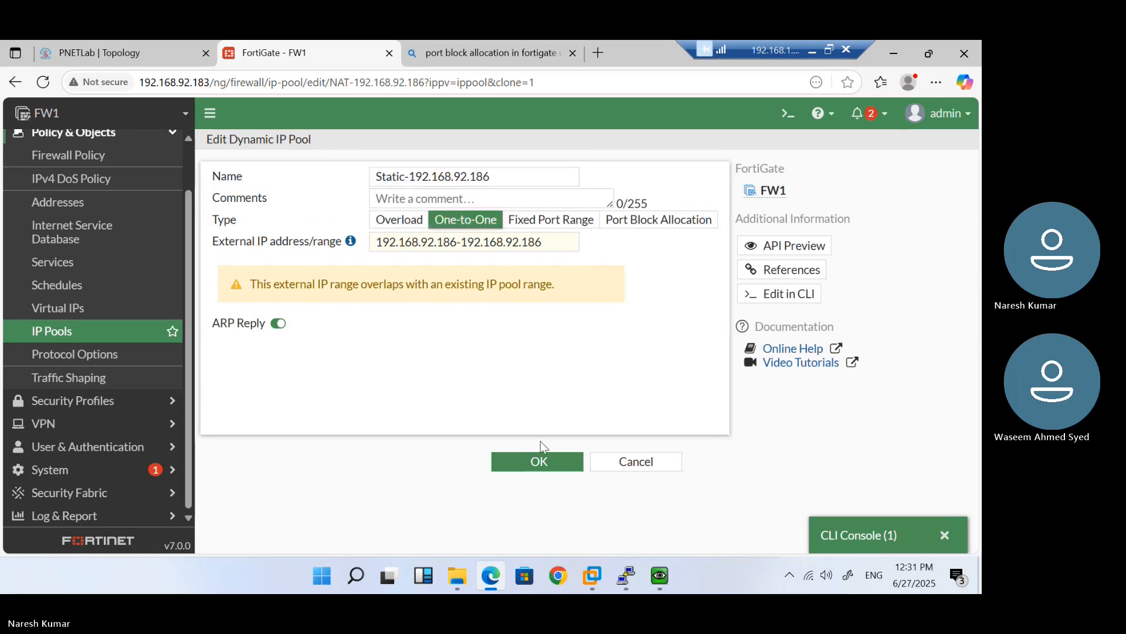
left_click(540, 464)
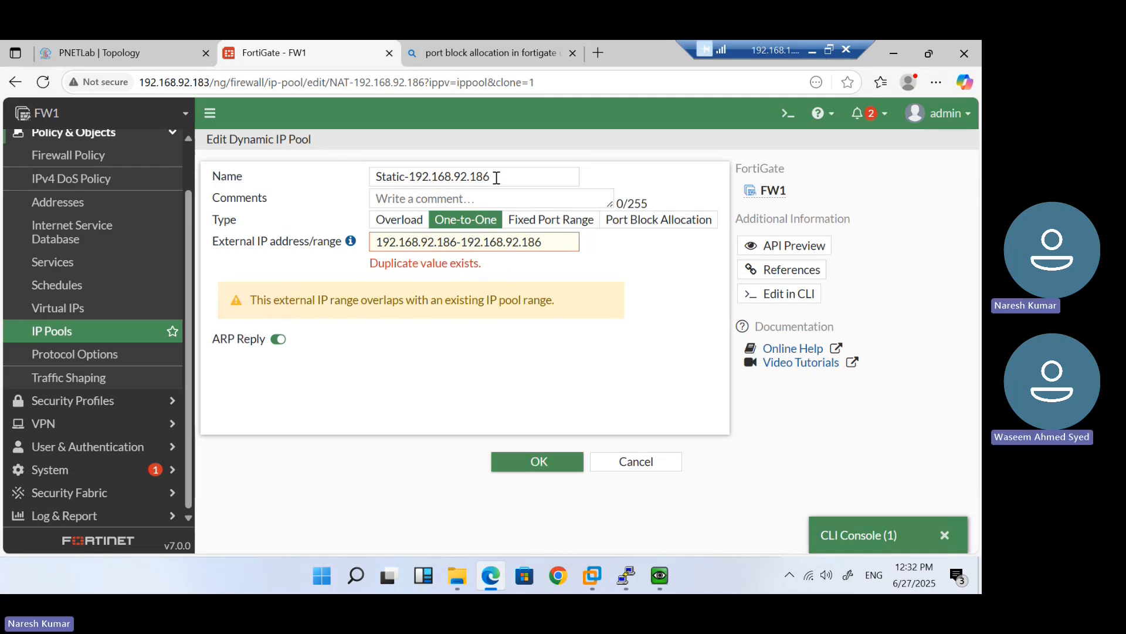
left_click_drag(496, 176, 412, 175)
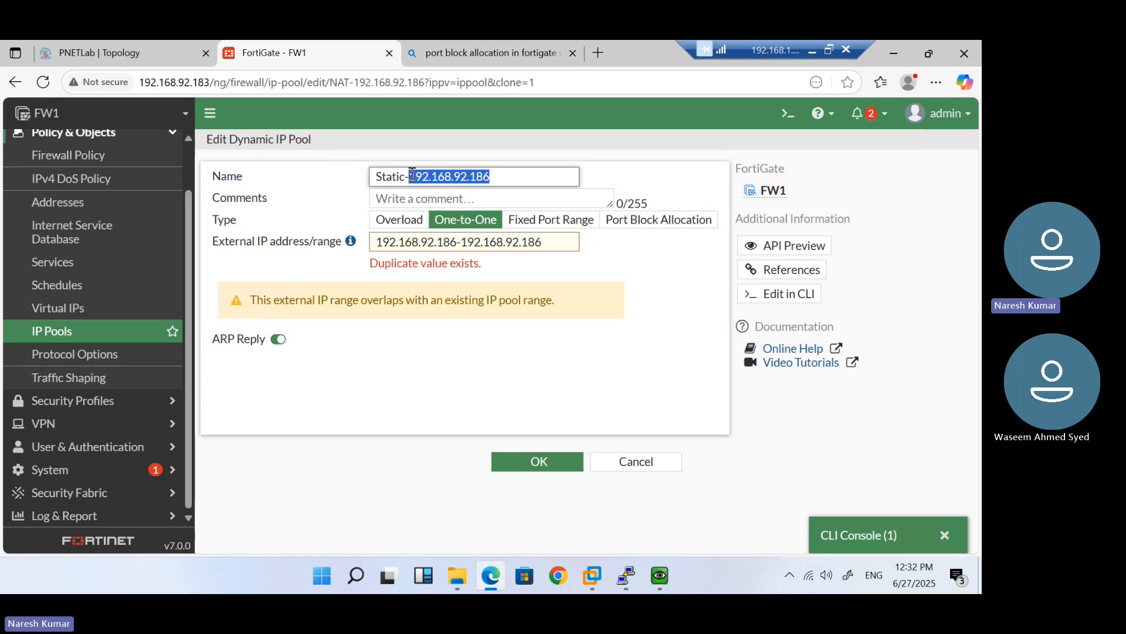
type("NAT")
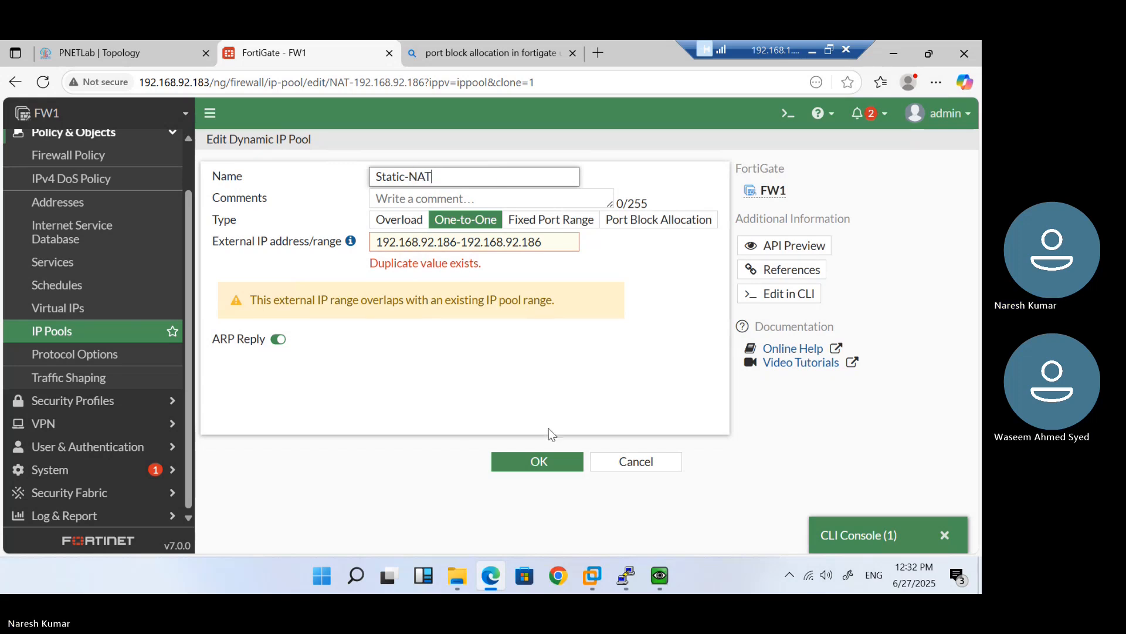
left_click(550, 463)
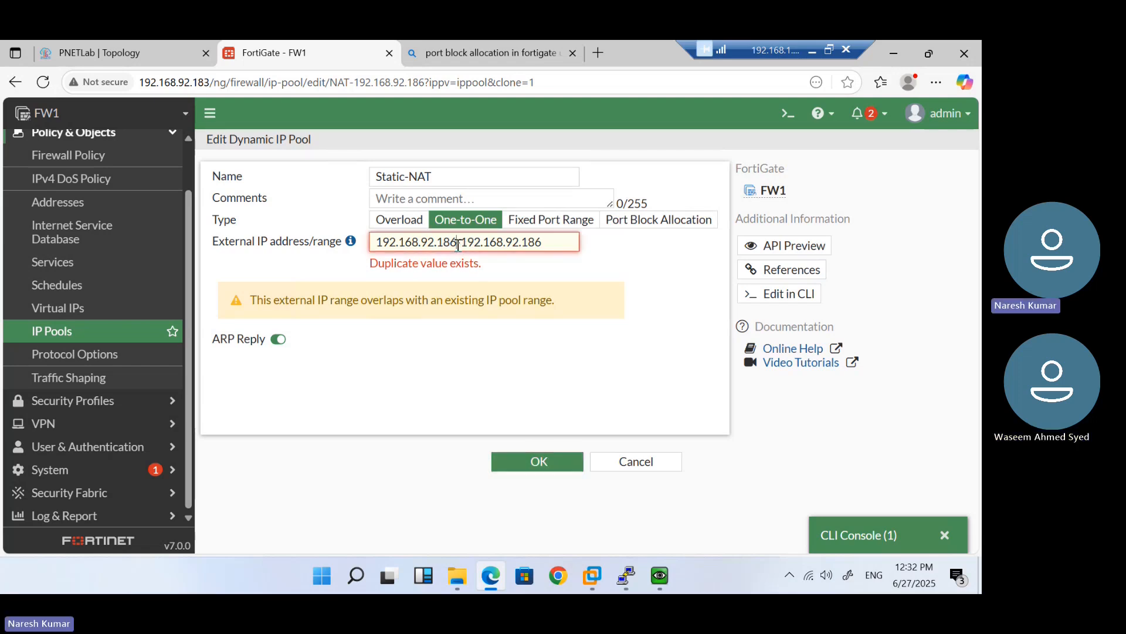
left_click(630, 464)
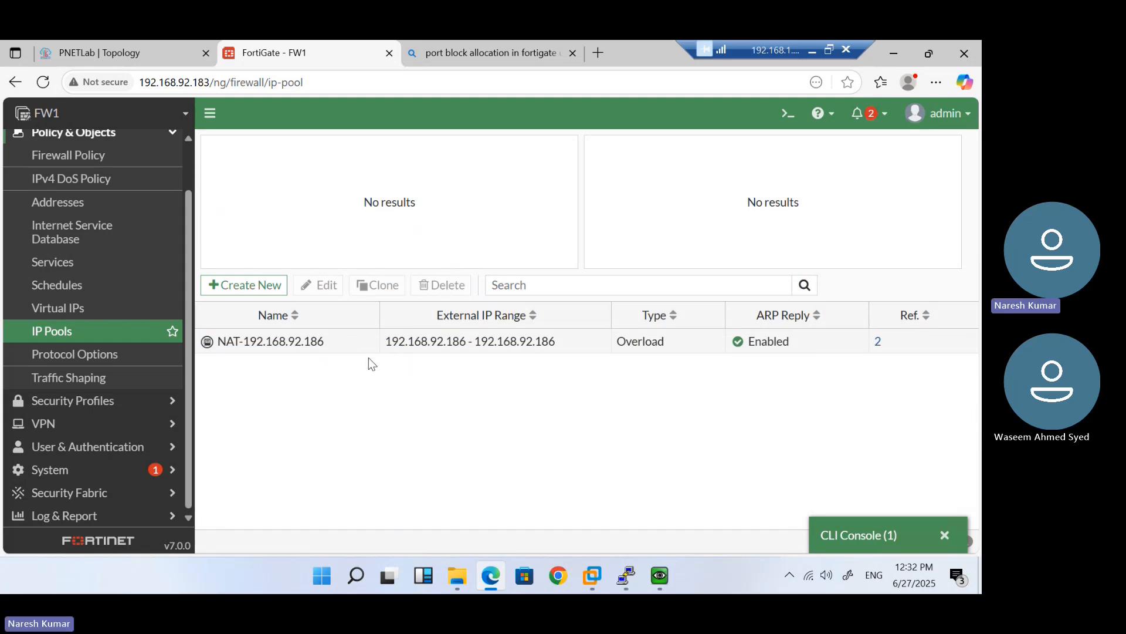
left_click(355, 351)
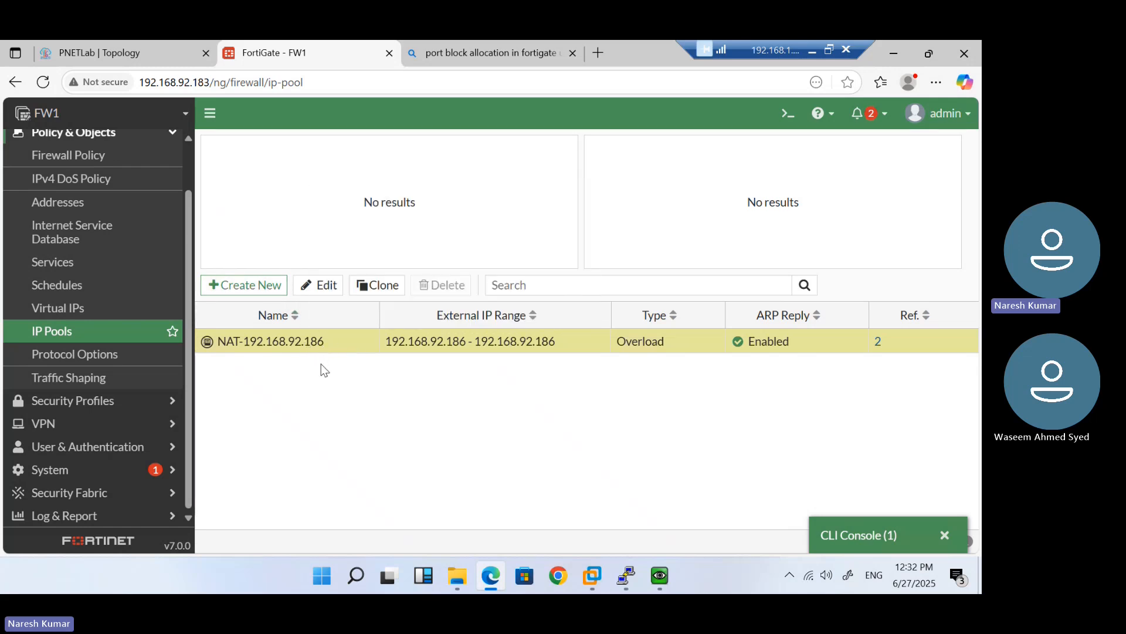
left_click(380, 285)
Try saving the pool copy as Fixed Port Range, discard it after the duplicate error, then view Virtual IPs
left_click(555, 221)
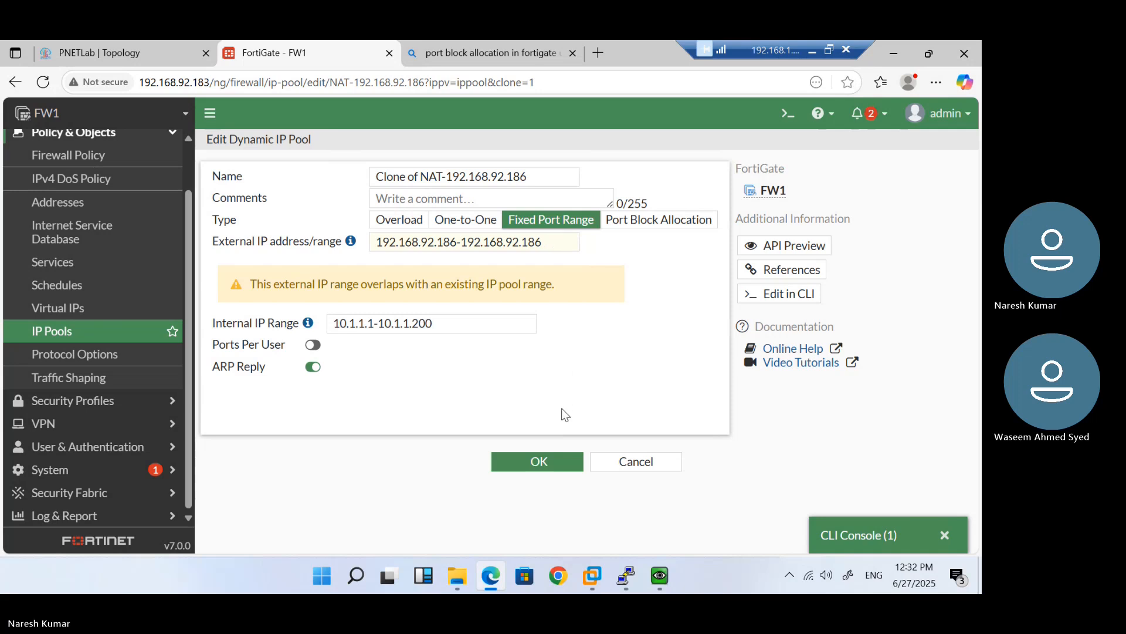
left_click(557, 462)
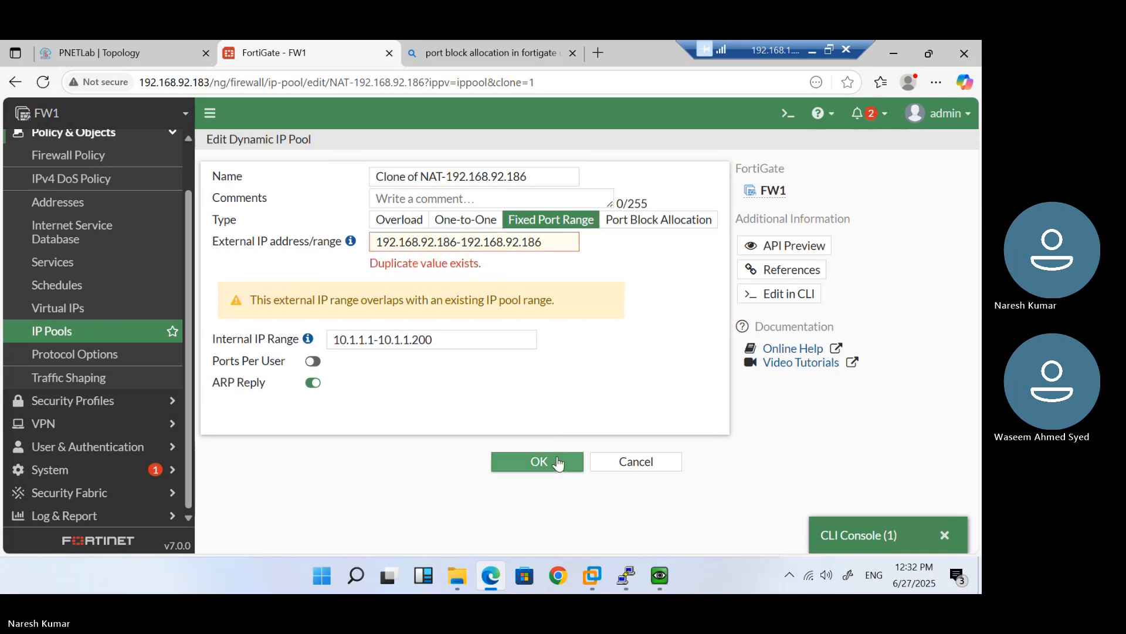
left_click(645, 463)
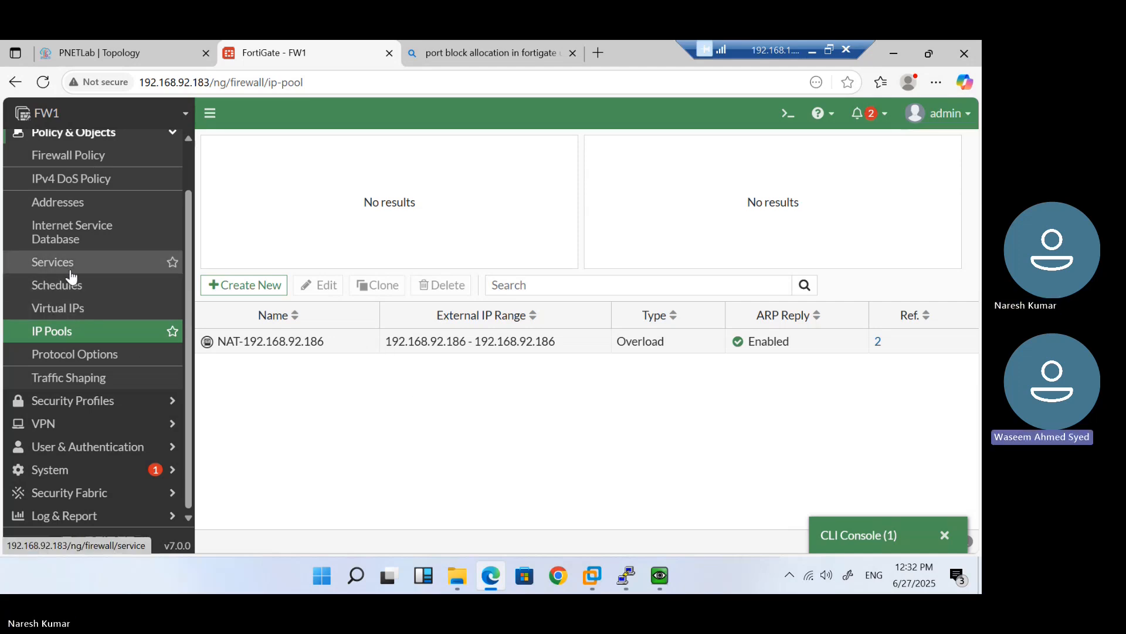
left_click(62, 315)
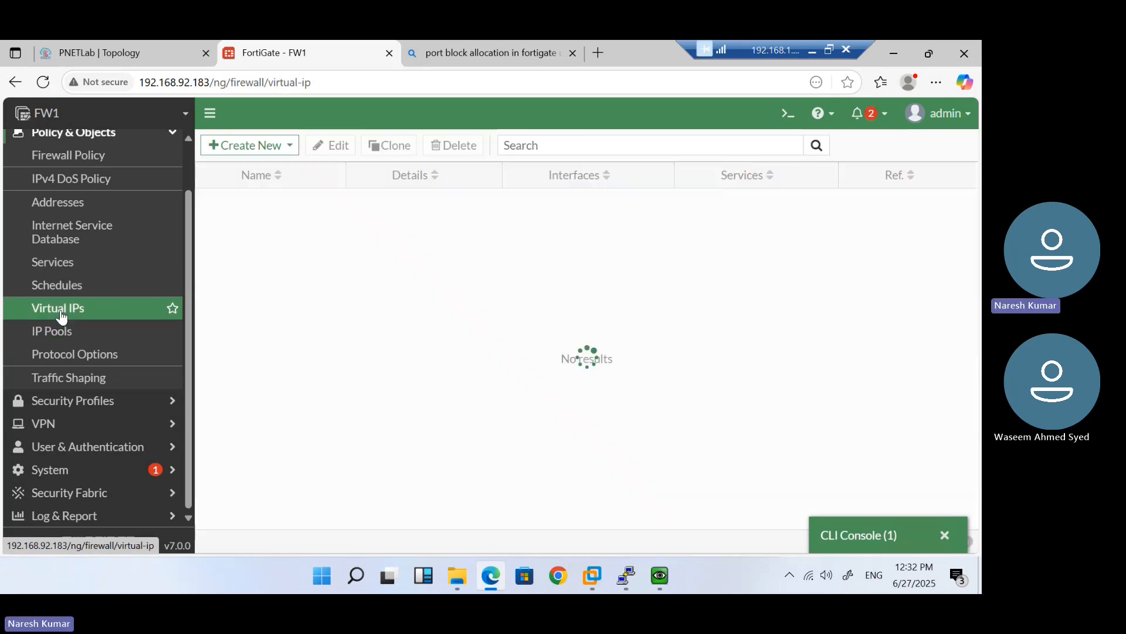
Sign in to the Windows 7 client VM console with its password, then minimise the console
left_click(115, 51)
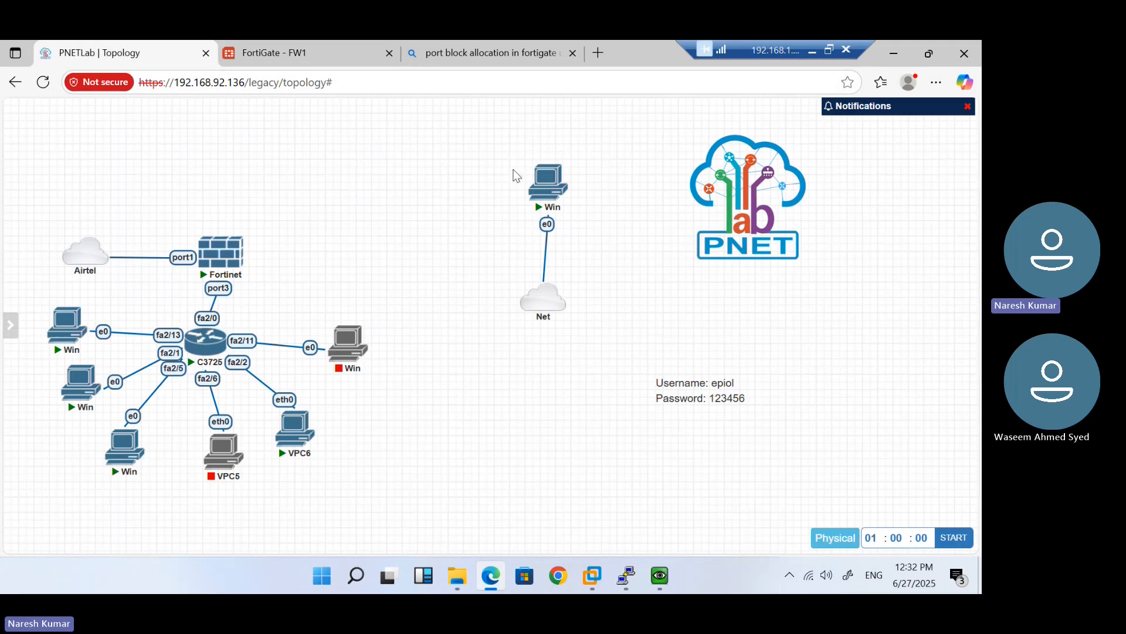
left_click(547, 185)
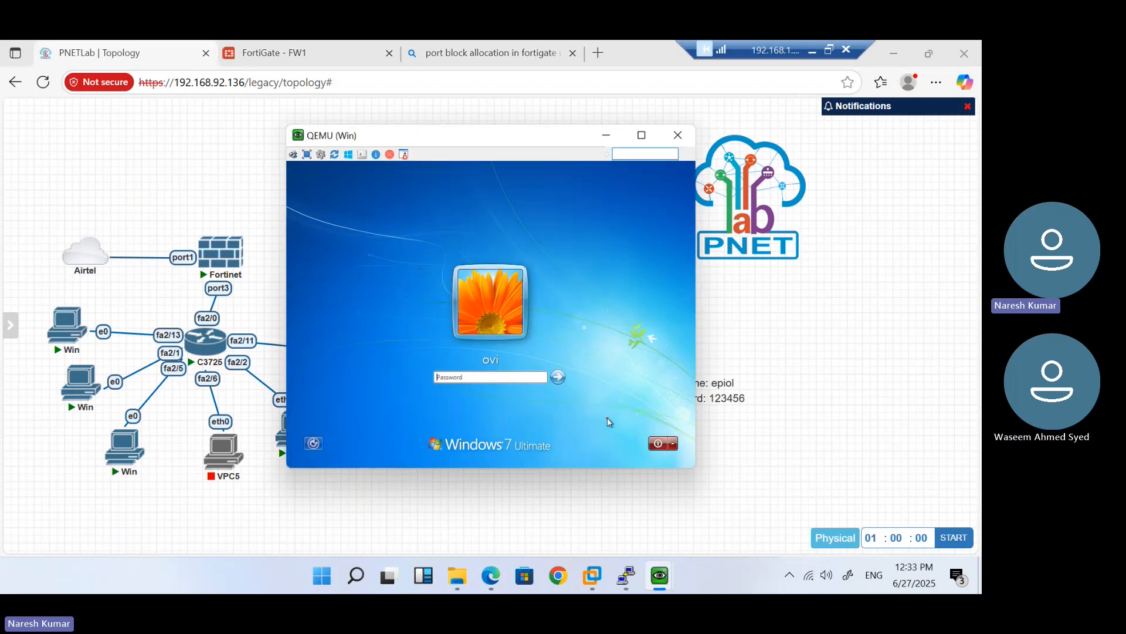
type("•••")
key("Return")
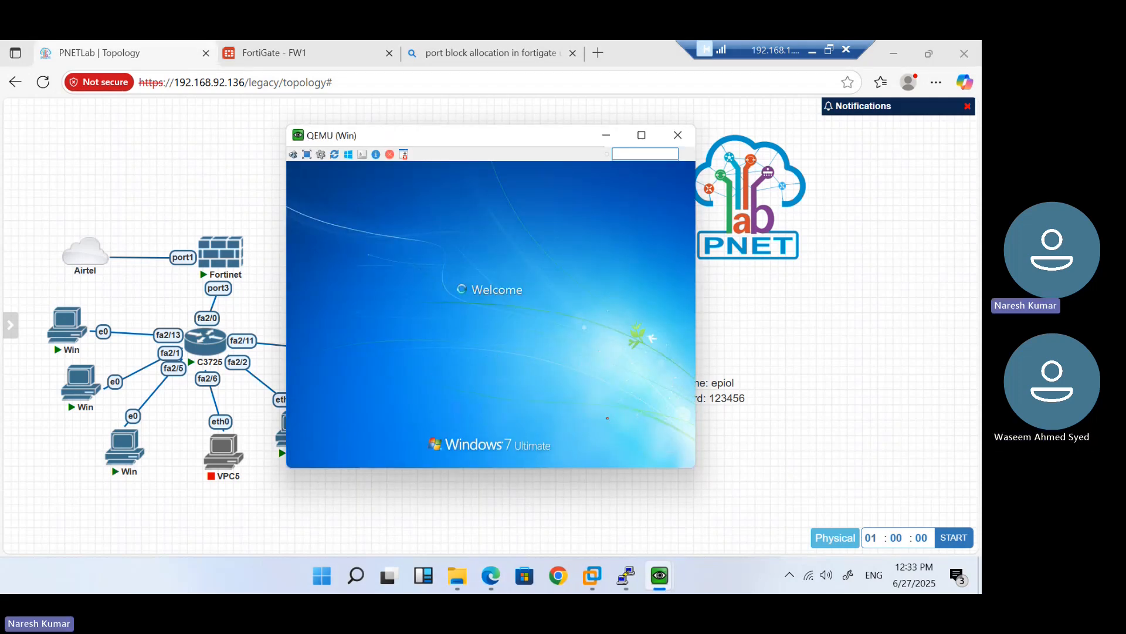
left_click(607, 136)
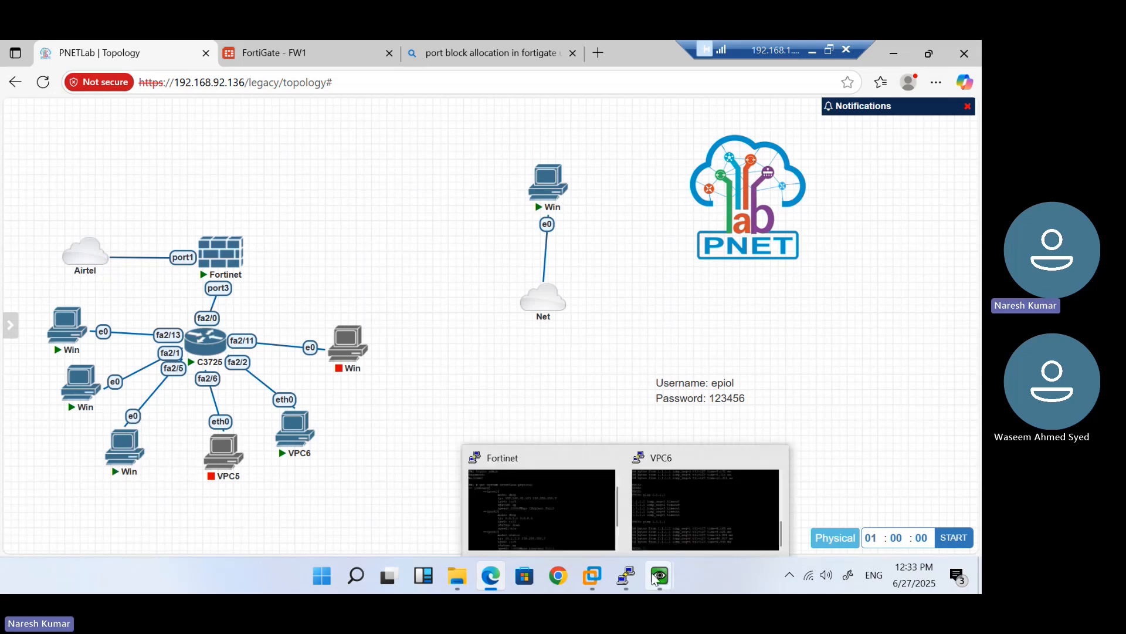
Reopen the Windows client console, close its browser, and run ipconfig to check the VM's IP
mouse_move(660, 578)
left_click(484, 492)
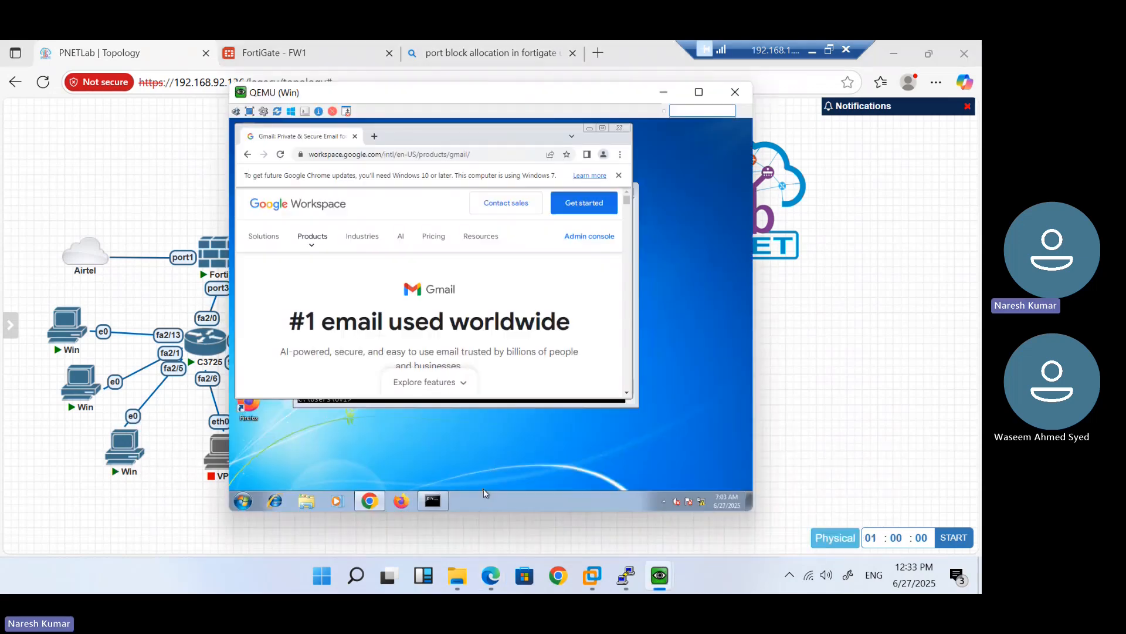
left_click(621, 129)
type("ip")
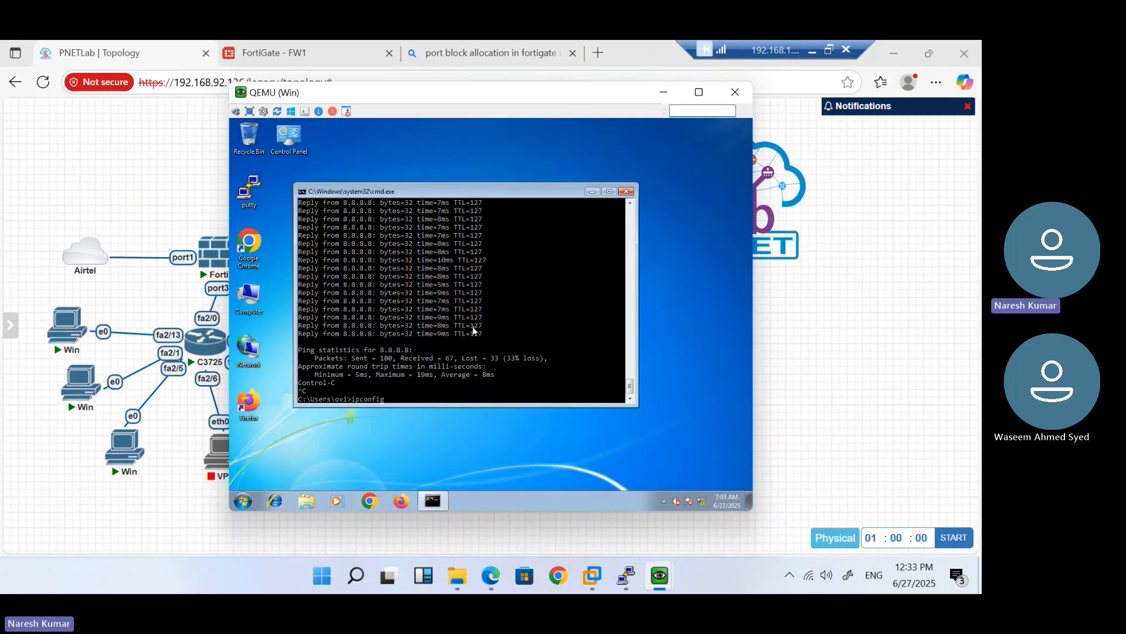
type("config")
key("Return")
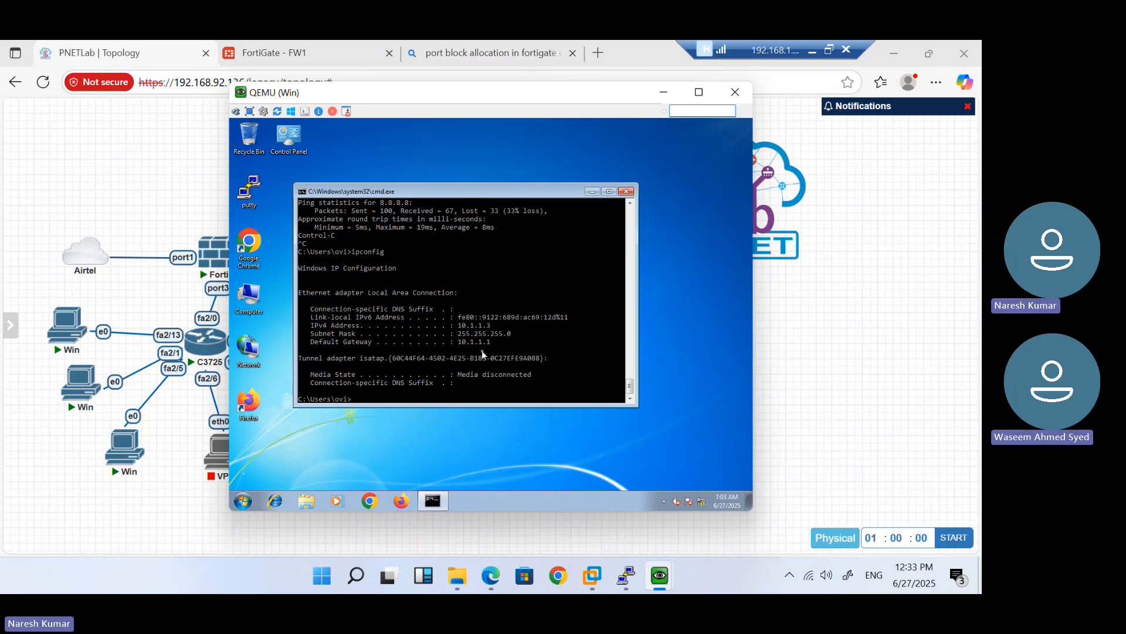
Check the Remote Desktop settings in the Computer's System Properties, then close those windows
left_click(243, 500)
right_click(381, 384)
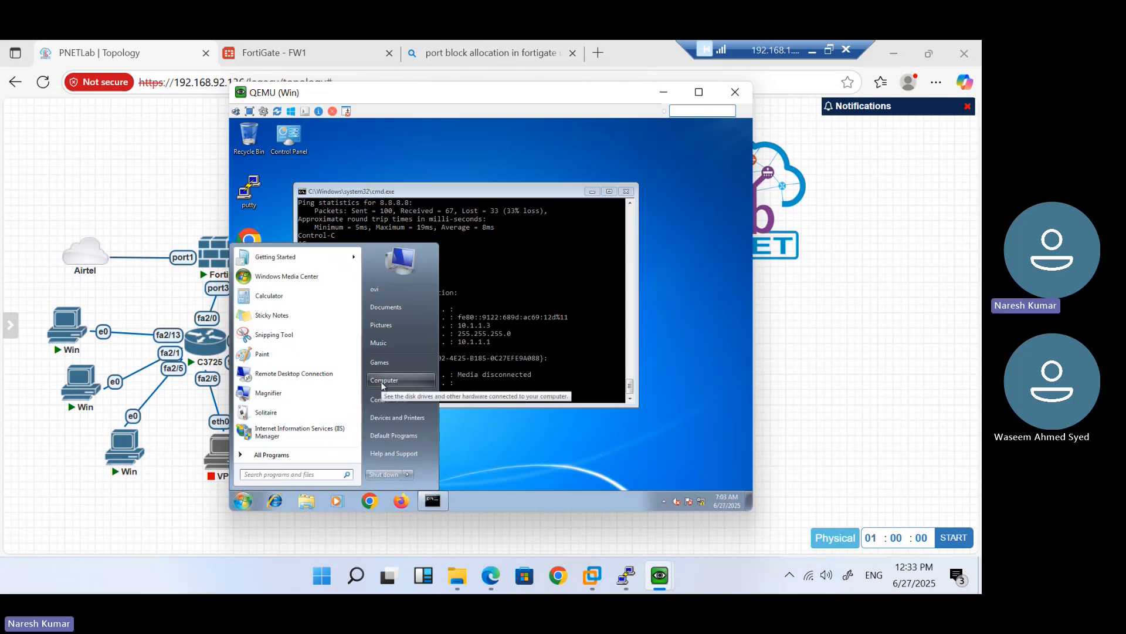
left_click(417, 468)
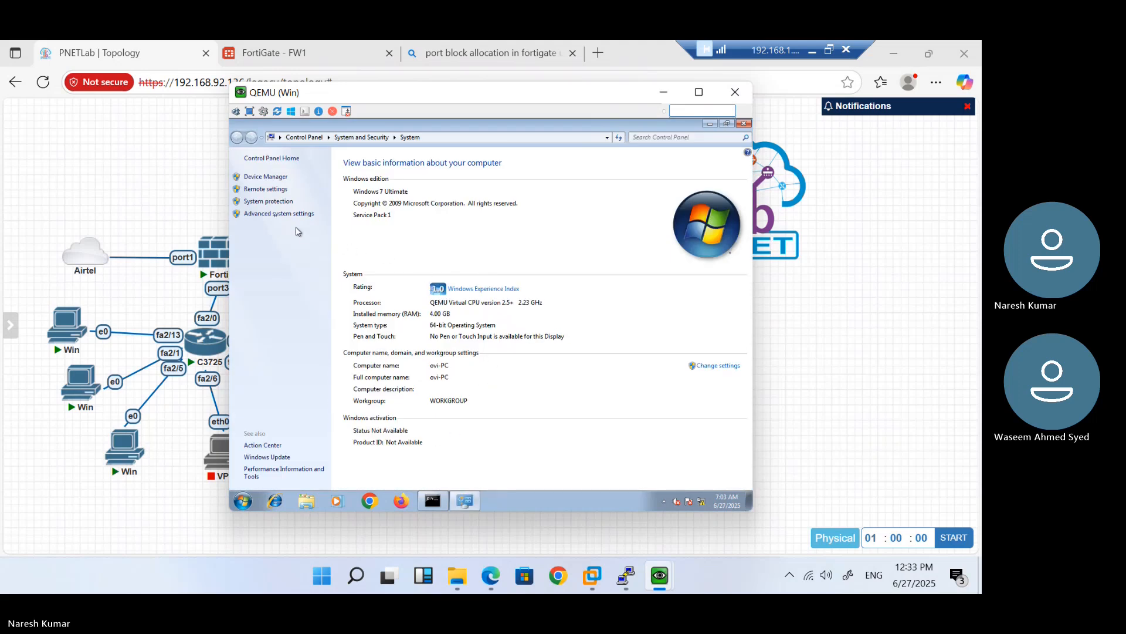
left_click(258, 190)
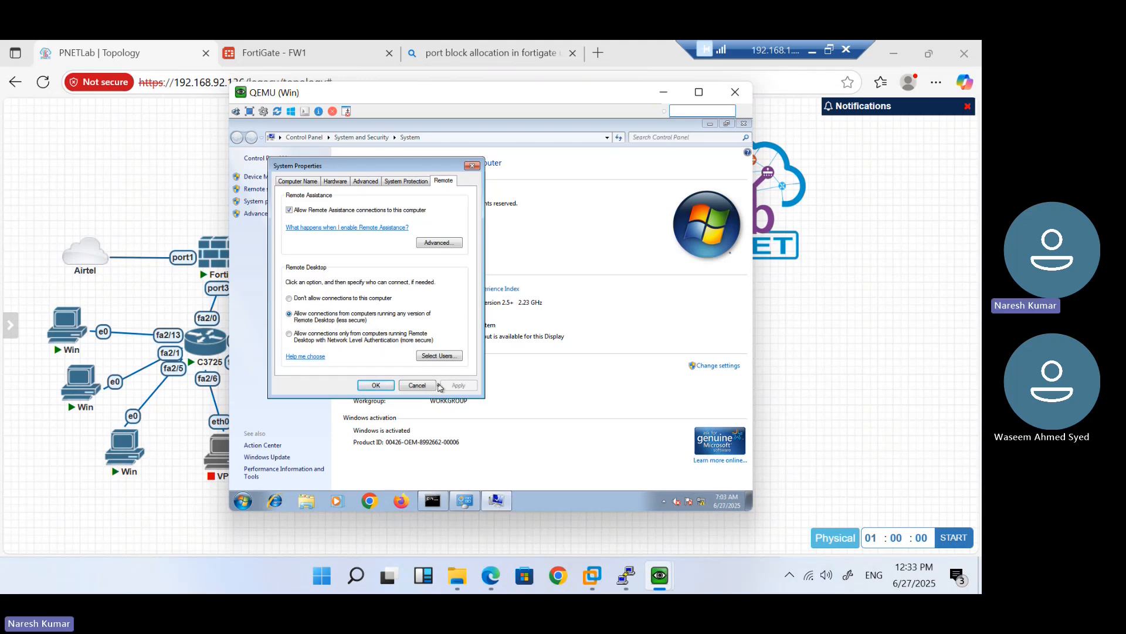
left_click(384, 386)
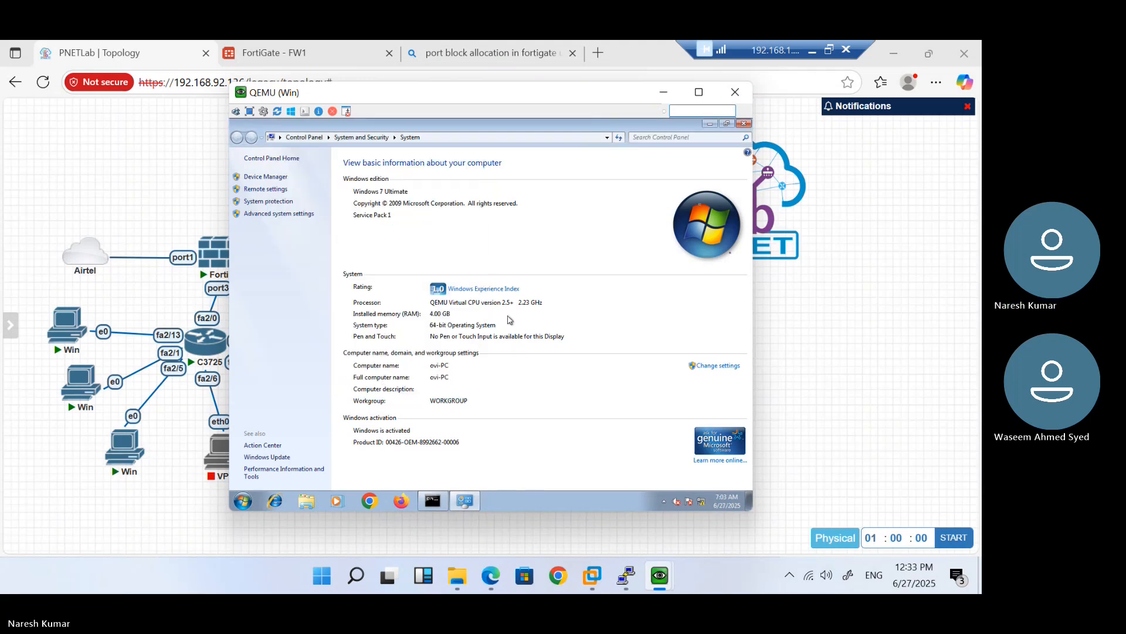
left_click(744, 125)
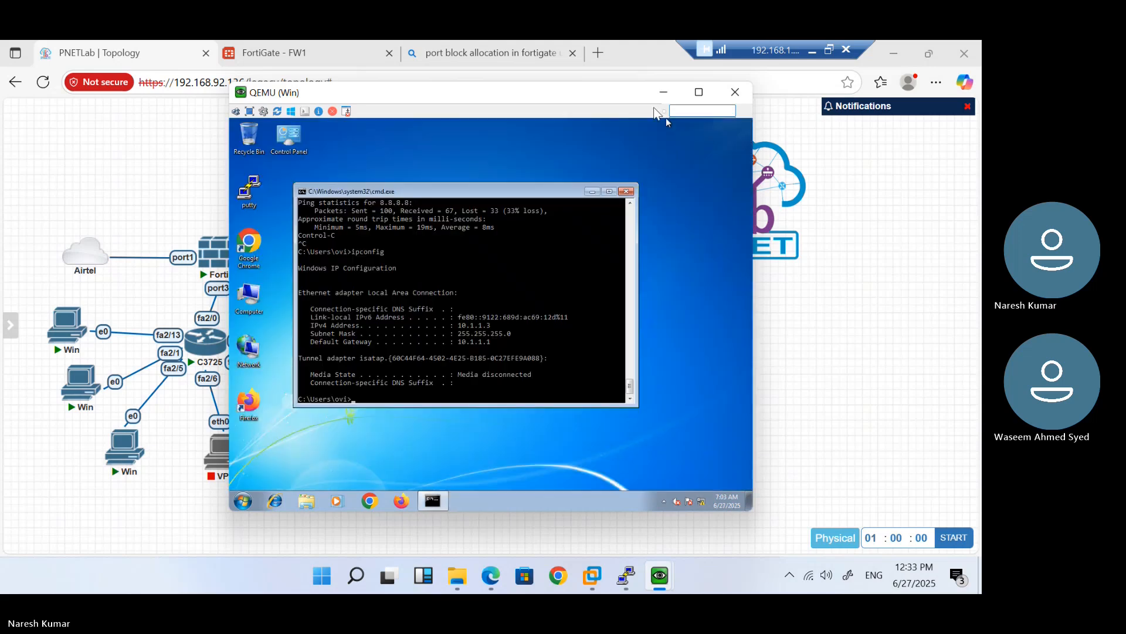
Minimise the VM console and go back to the FortiGate management page
left_click(660, 95)
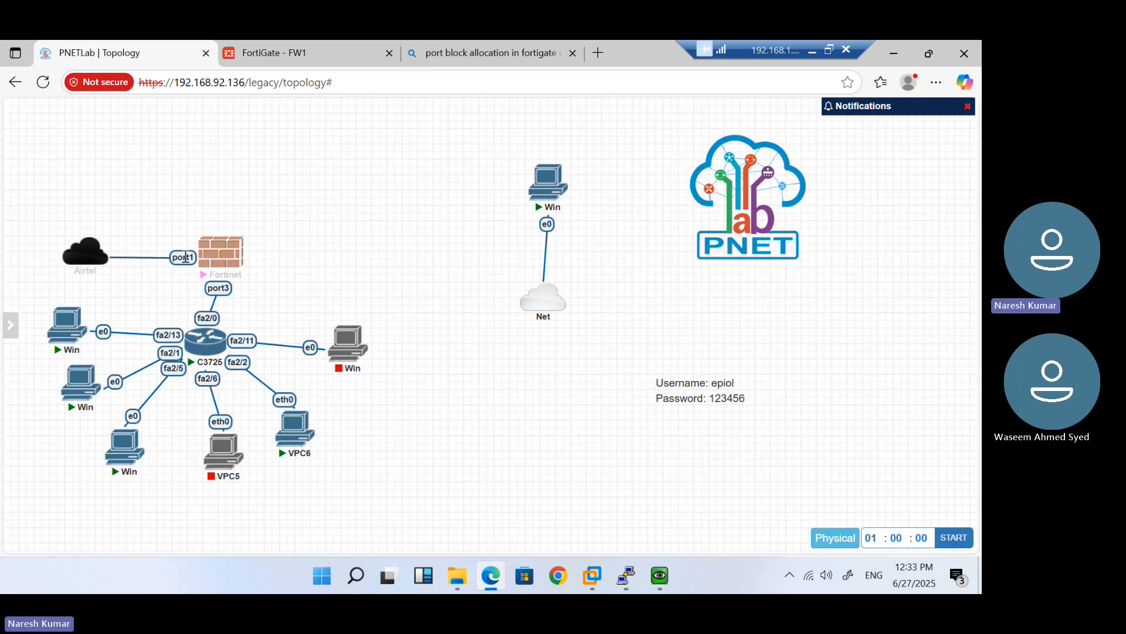
mouse_move(548, 206)
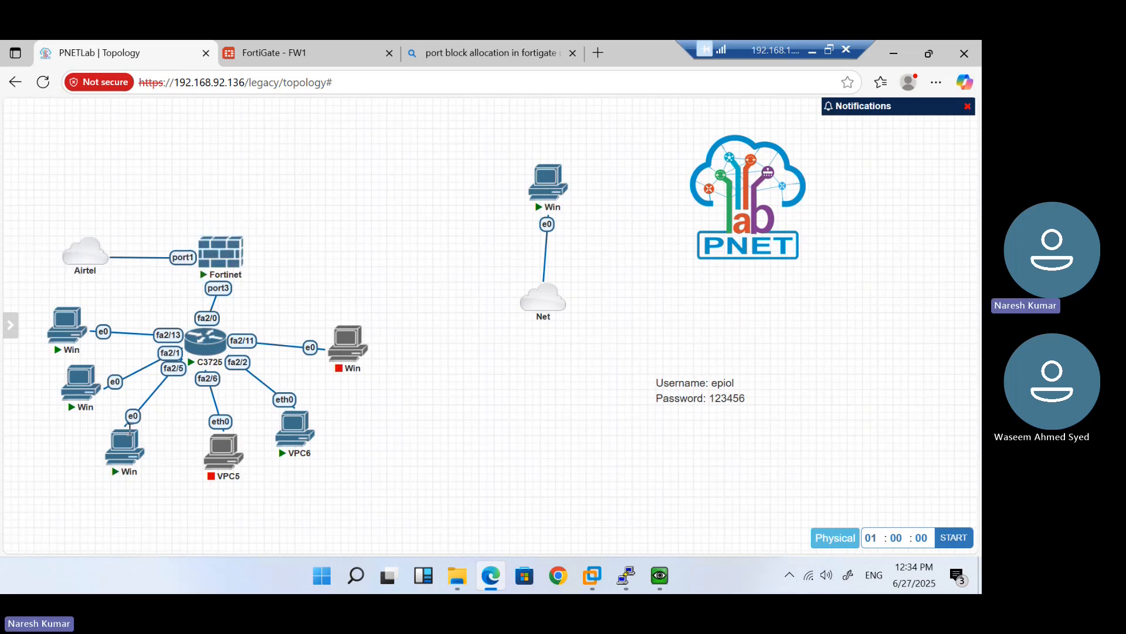
mouse_move(123, 445)
left_click(265, 51)
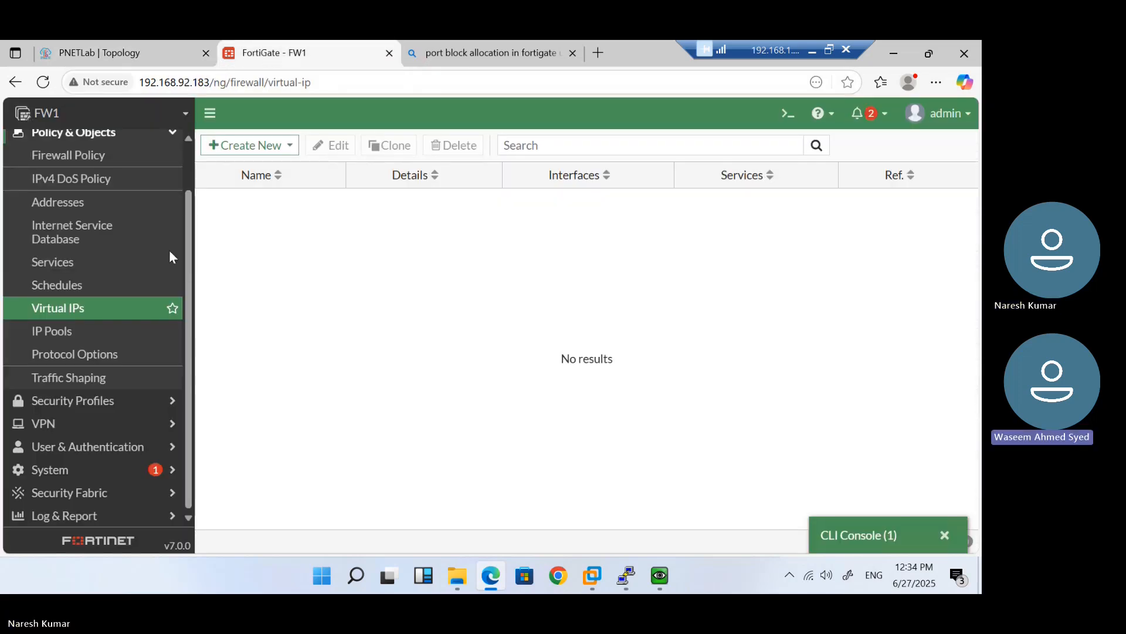
Review the NAT-192.168.92.186 pool, trying One-to-One but cancelling with Overload kept
left_click(98, 156)
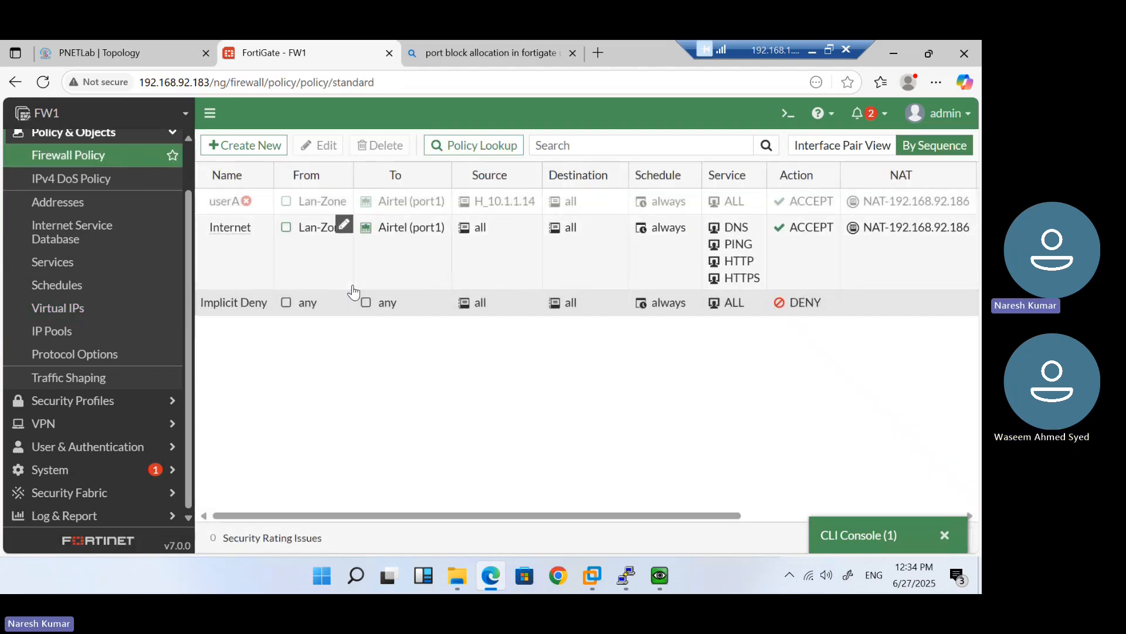
left_click(85, 332)
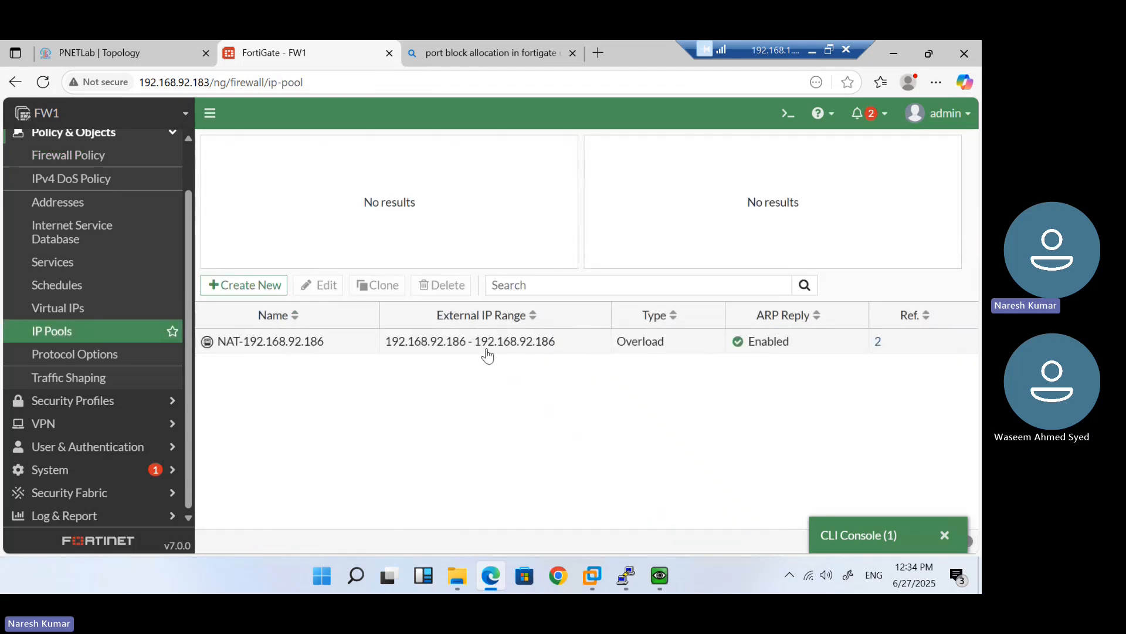
left_click(566, 342)
double_click(564, 342)
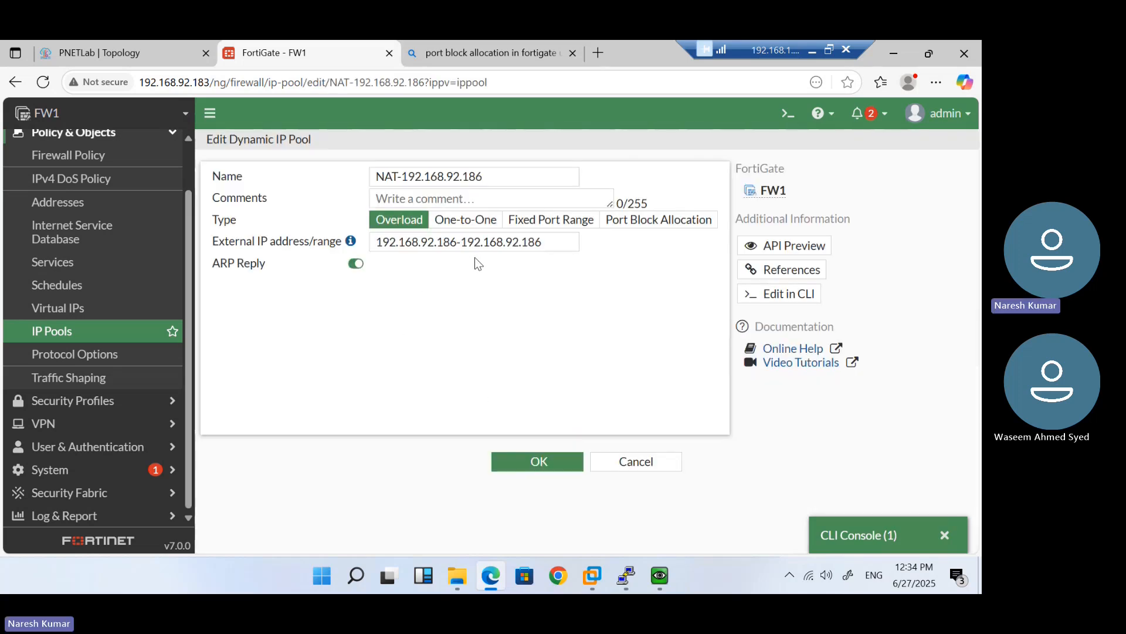
left_click(472, 228)
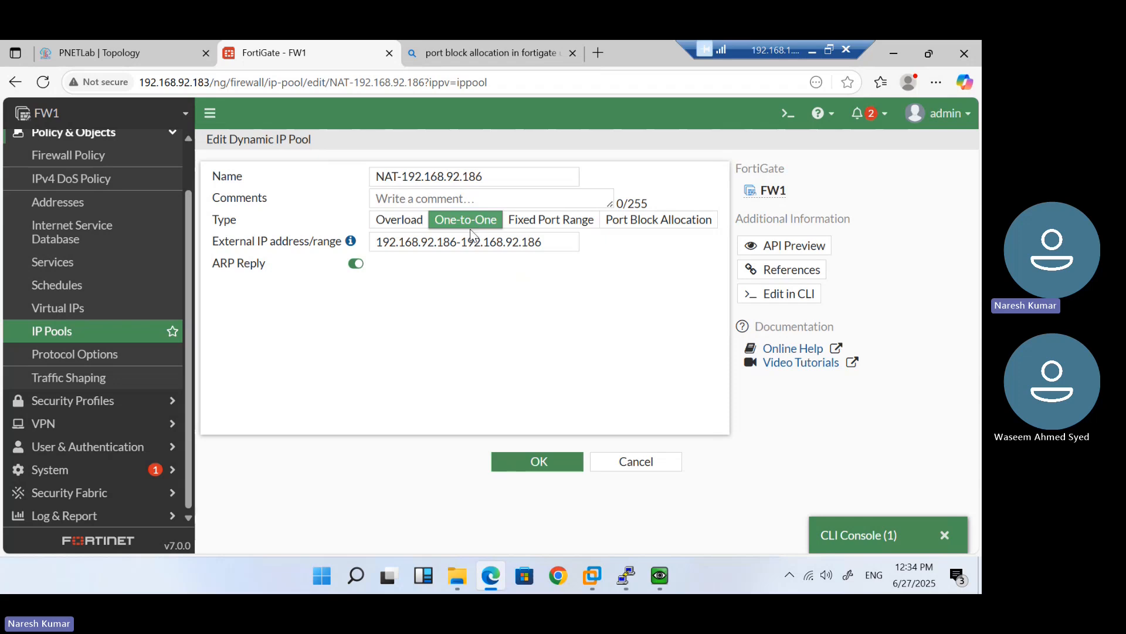
left_click(412, 227)
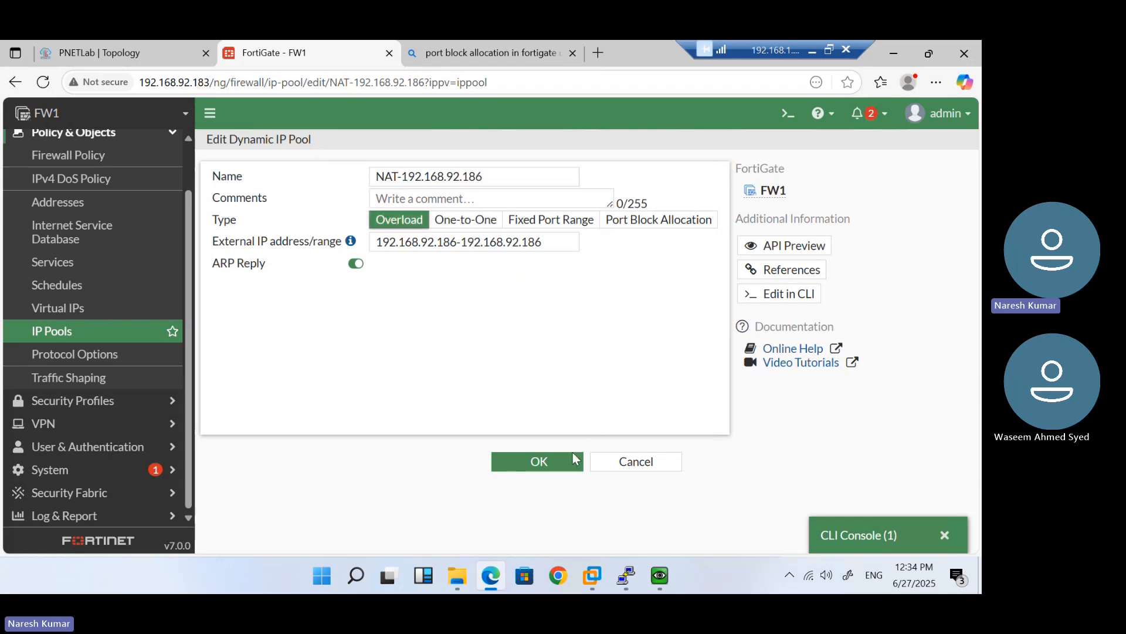
left_click(613, 464)
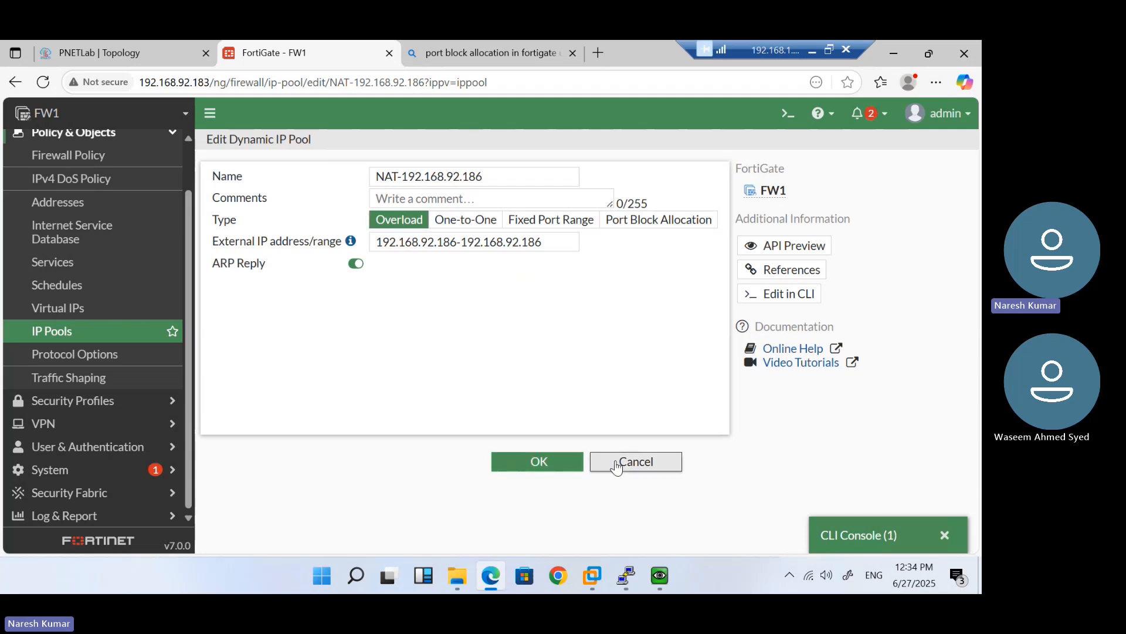
Look over the Virtual IP creation options and the lab topology, then return to Firewall Policy
left_click(106, 314)
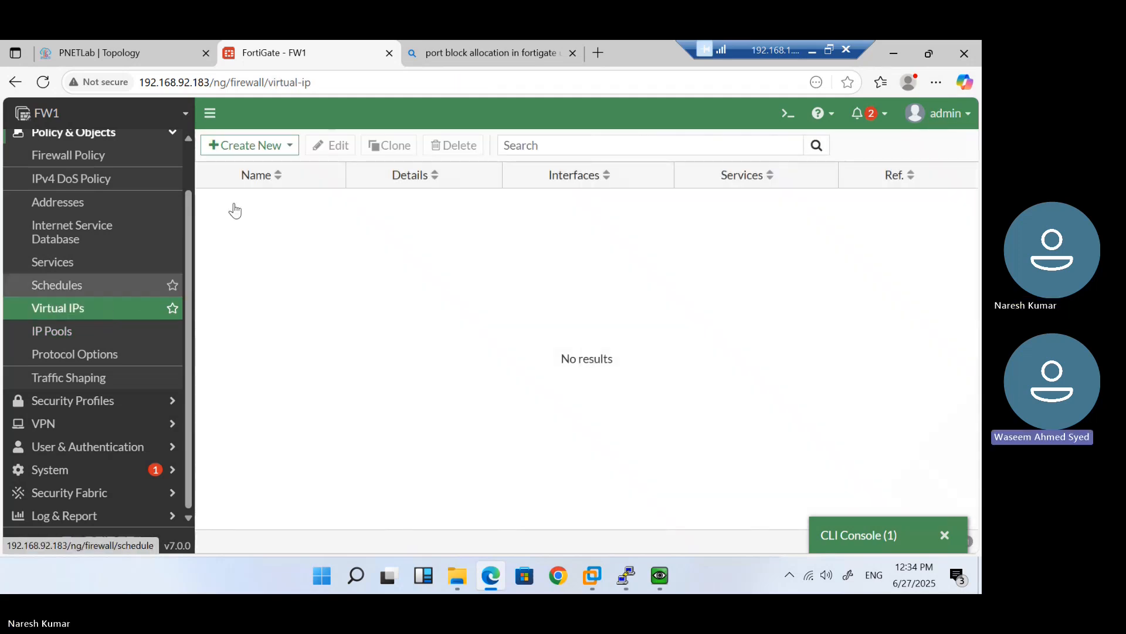
left_click(279, 153)
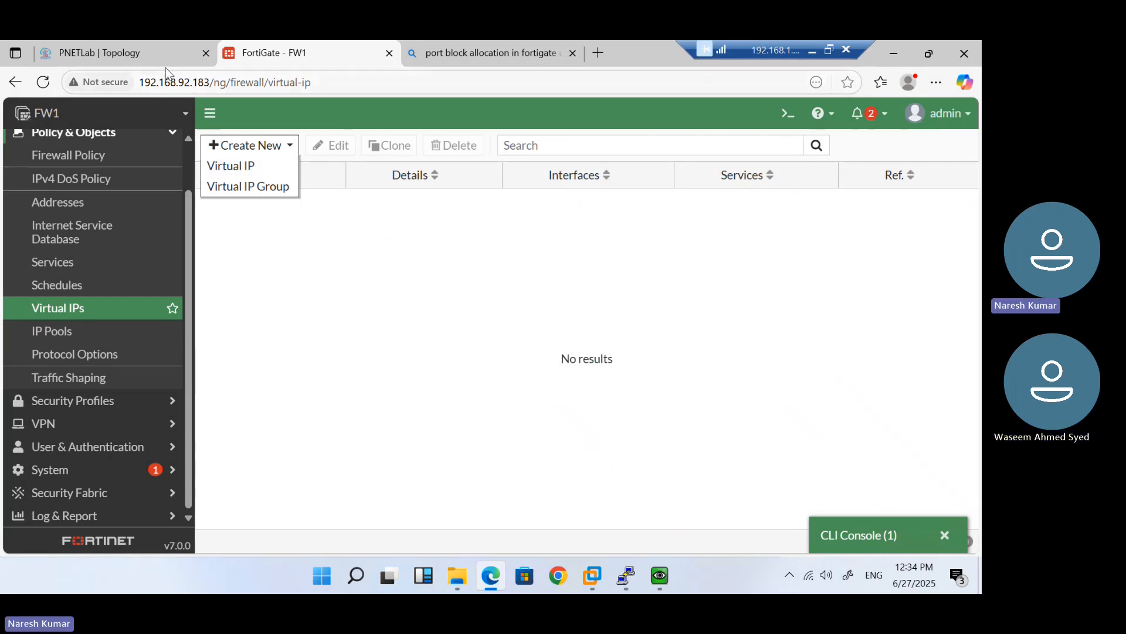
left_click(138, 52)
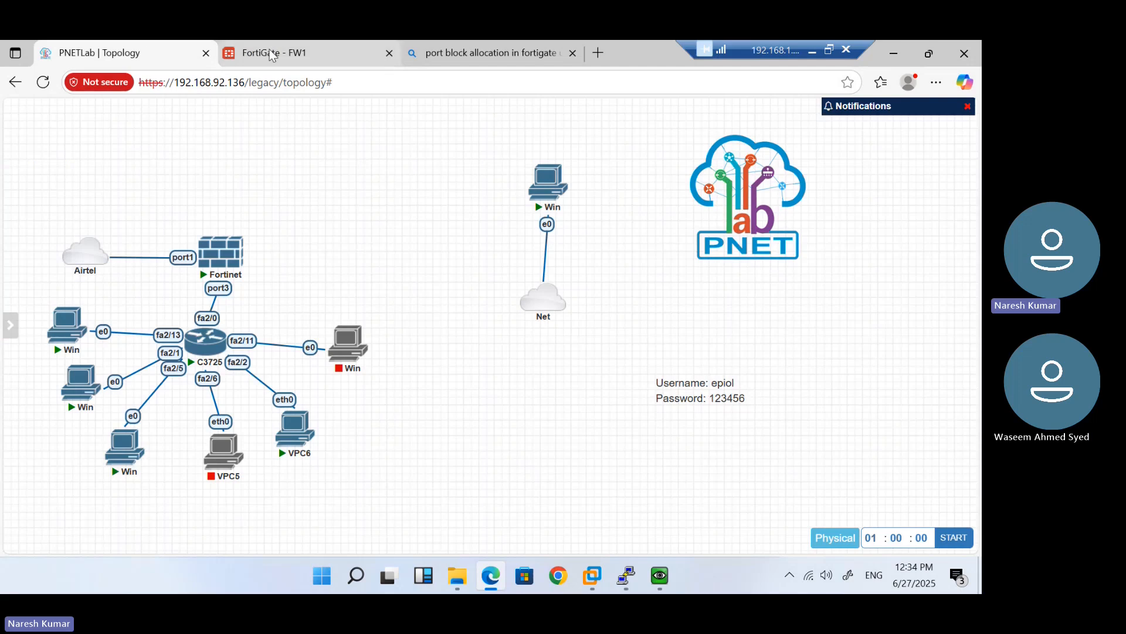
left_click(236, 53)
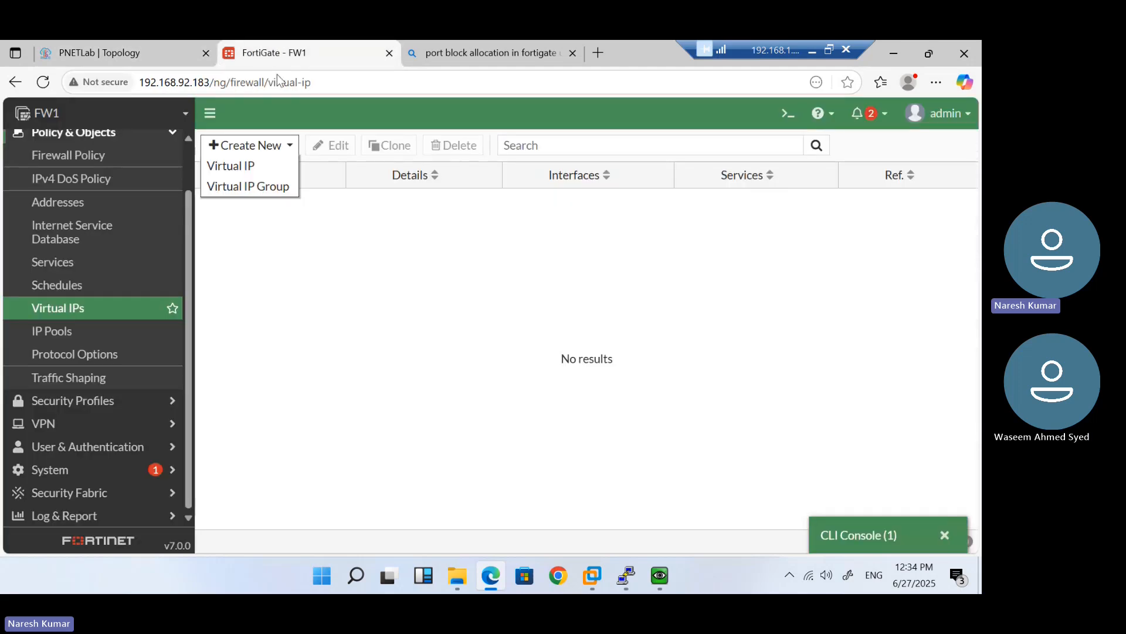
left_click(68, 155)
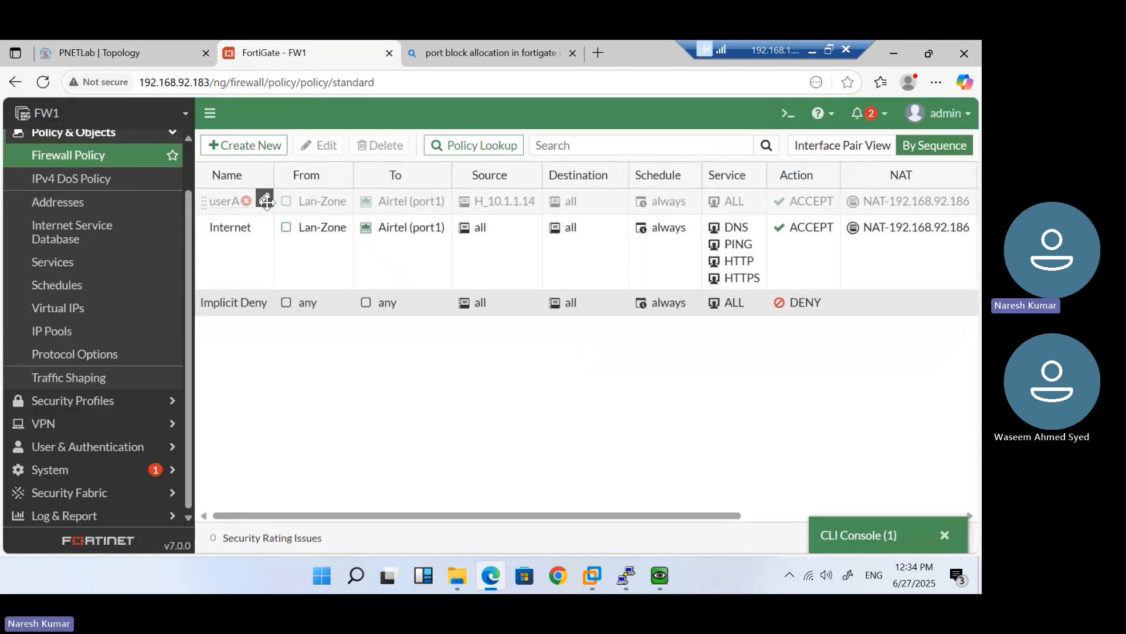
Enable the disabled userA firewall policy
right_click(287, 208)
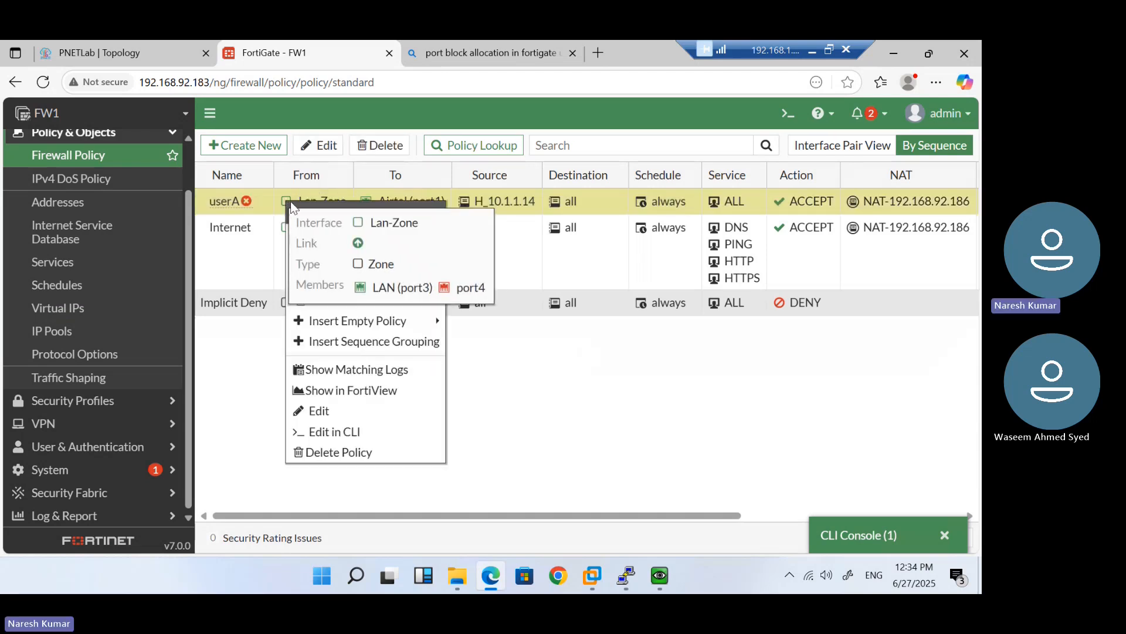
left_click(499, 390)
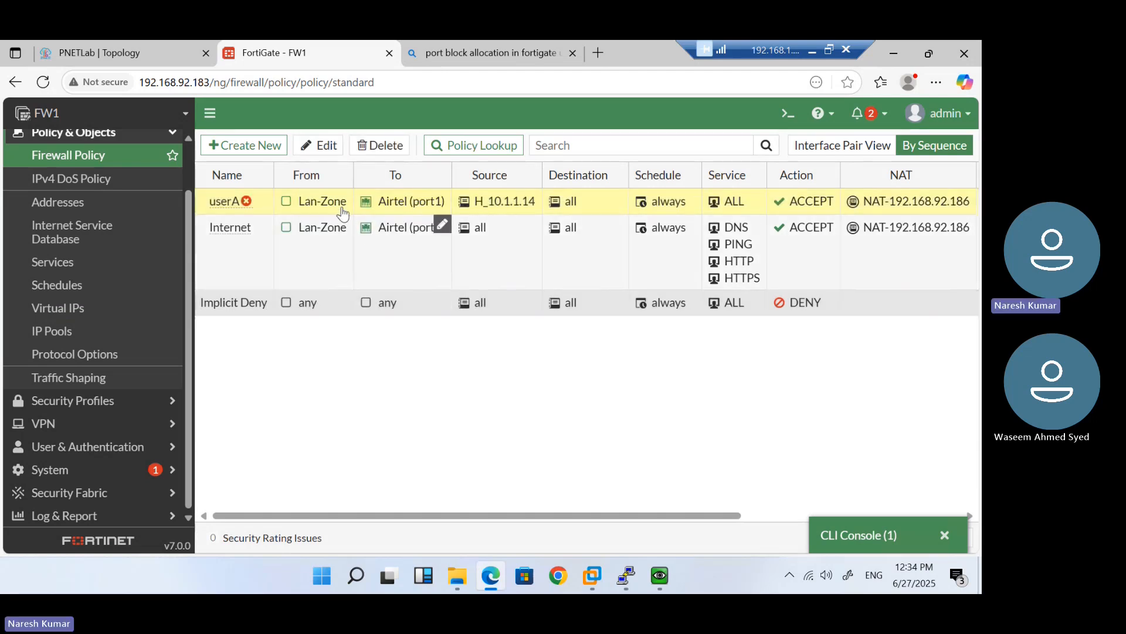
right_click(317, 207)
mouse_move(458, 238)
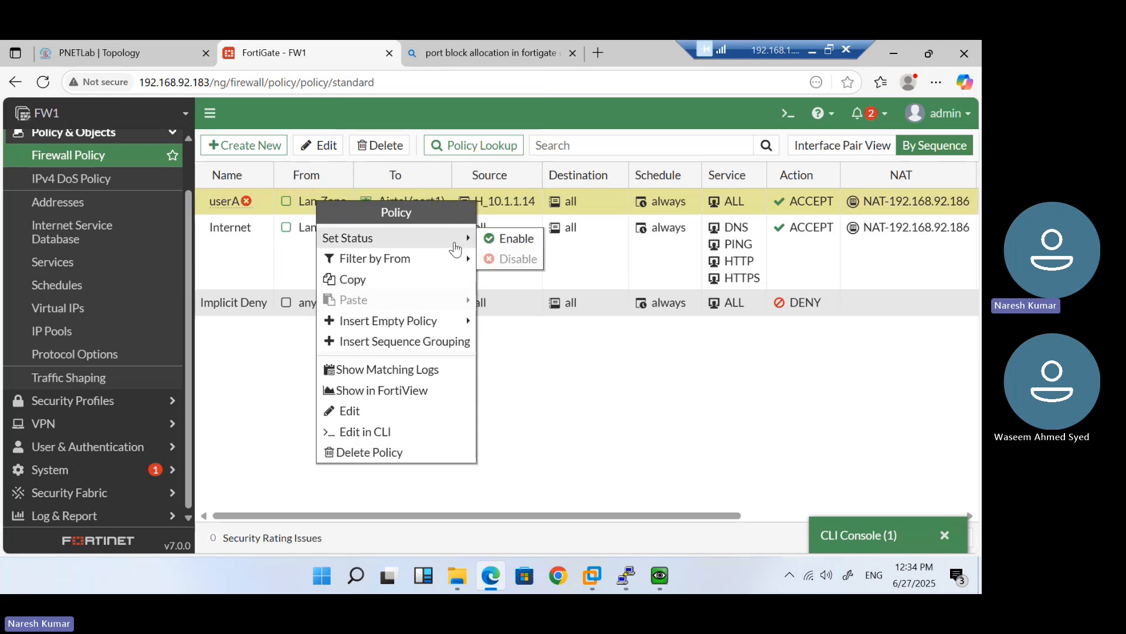
left_click(512, 238)
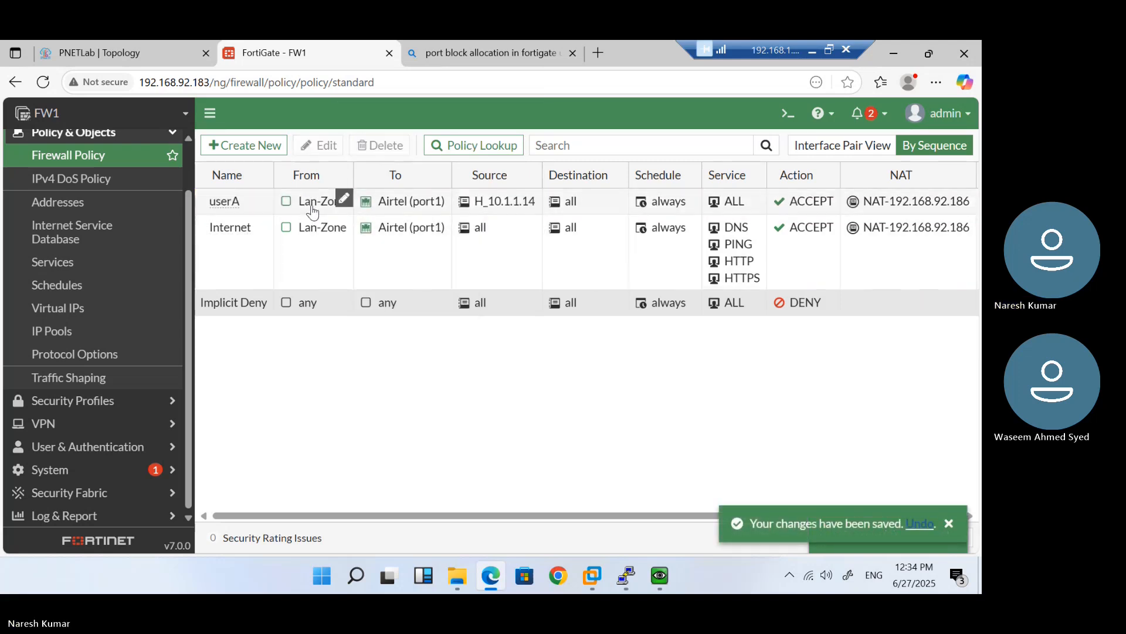
Open the userA policy and browse its destination address list without changing anything
double_click(310, 203)
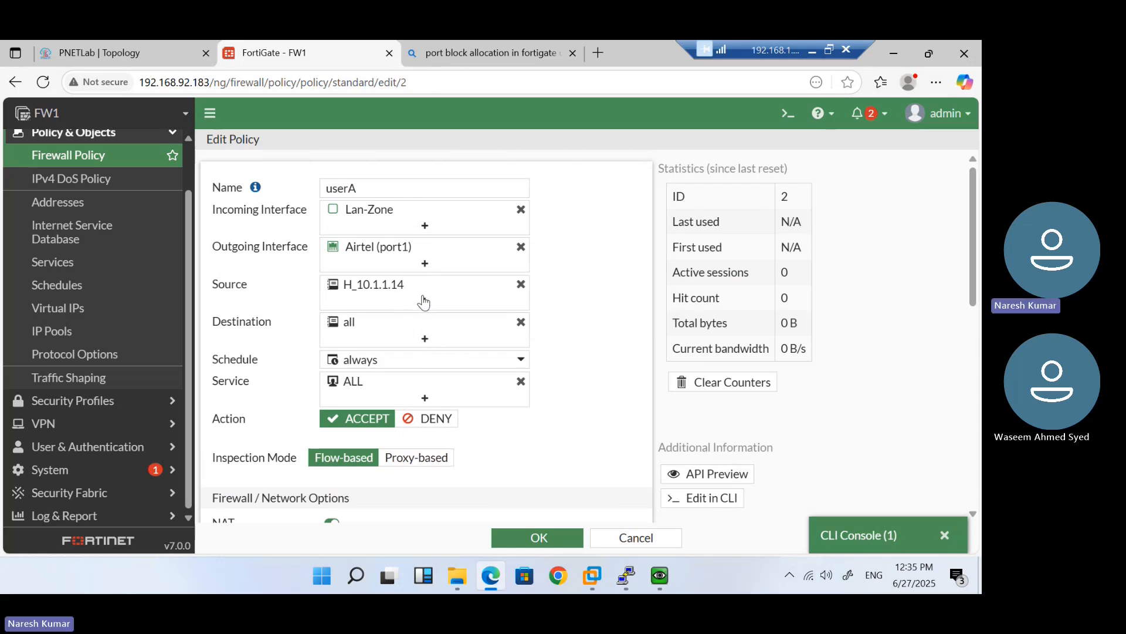
left_click(424, 339)
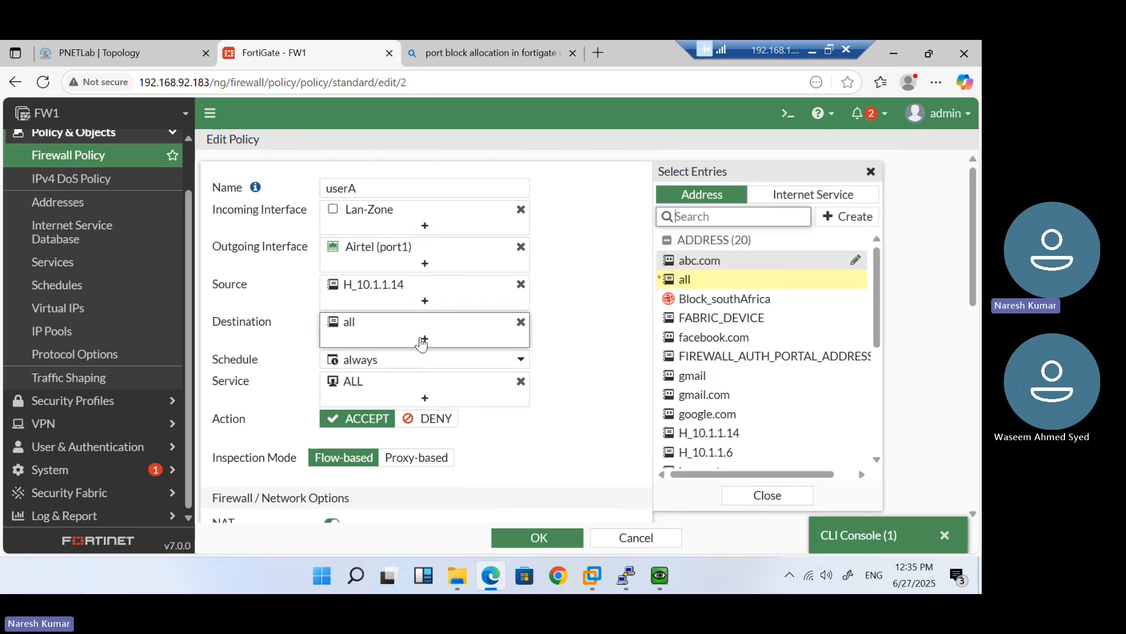
scroll(776, 383, "down", 5)
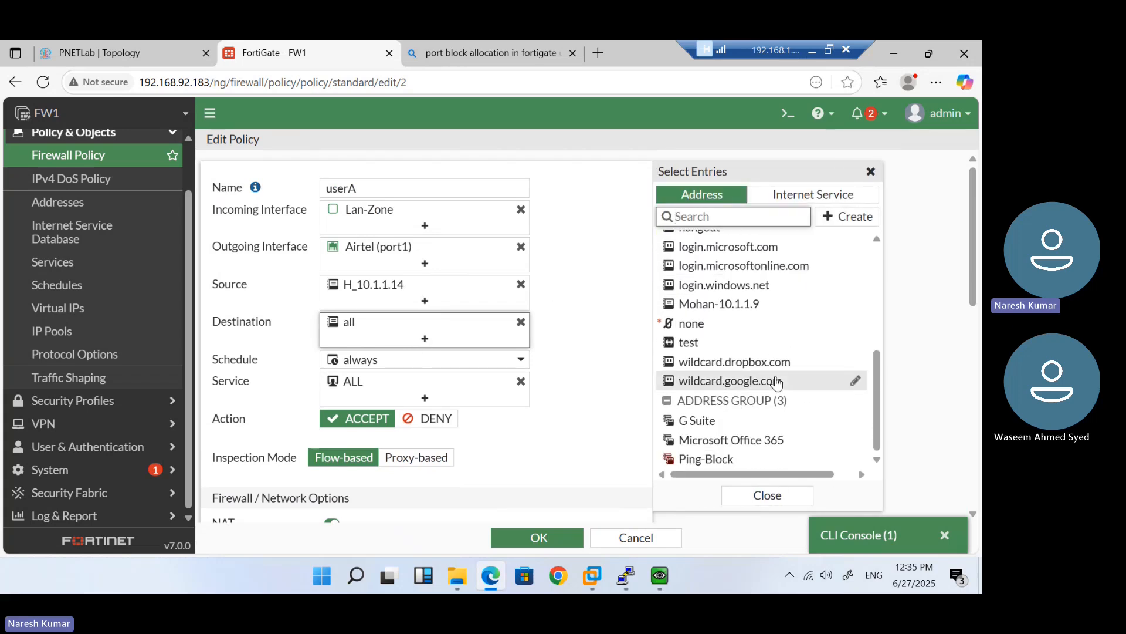
scroll(776, 382, "up", 5)
scroll(776, 382, "up", 3)
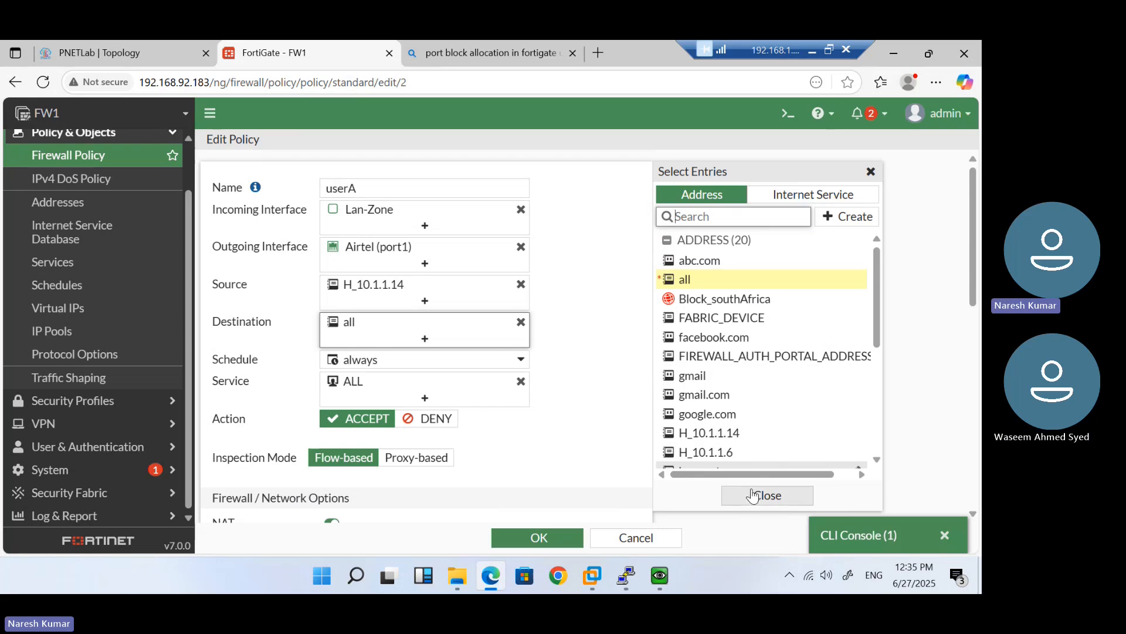
scroll(774, 382, "down", 3)
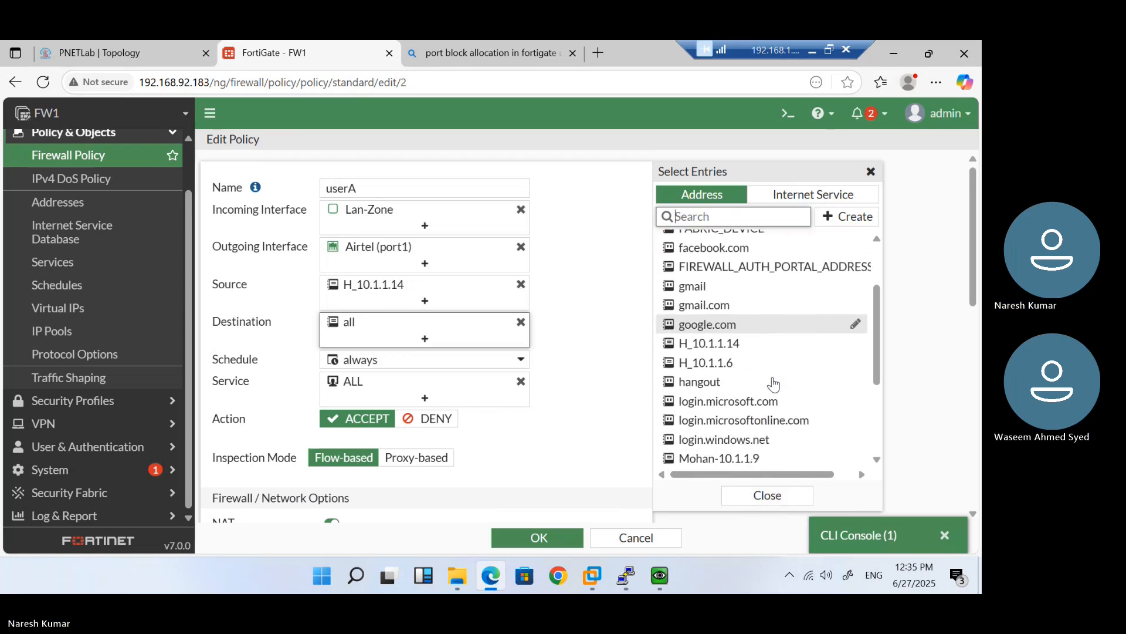
scroll(773, 382, "down", 2)
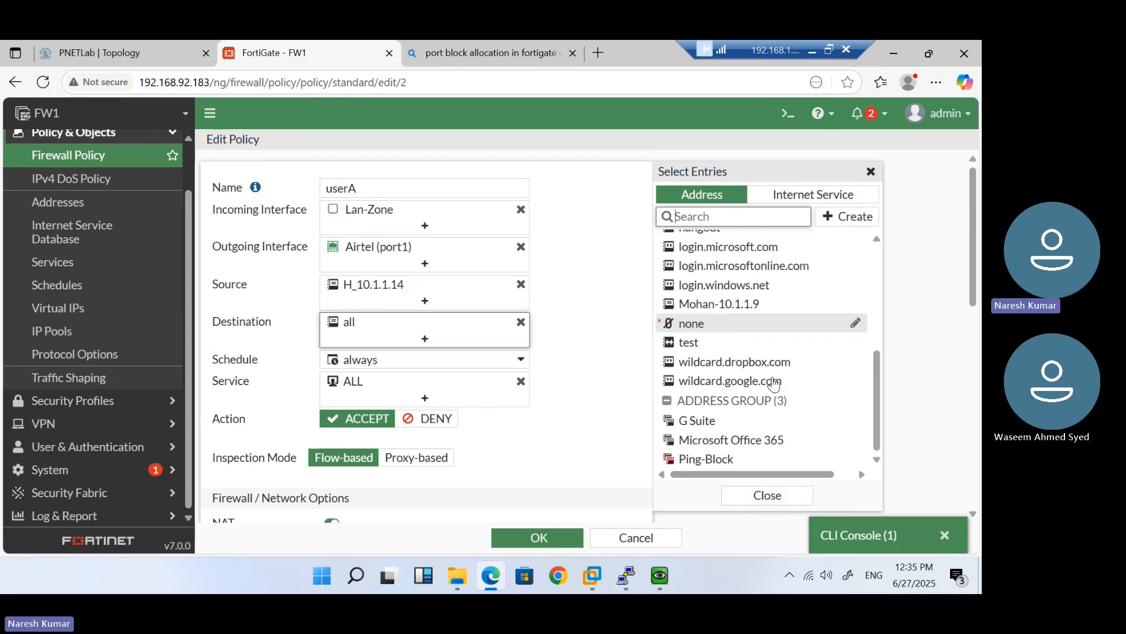
scroll(773, 383, "up", 6)
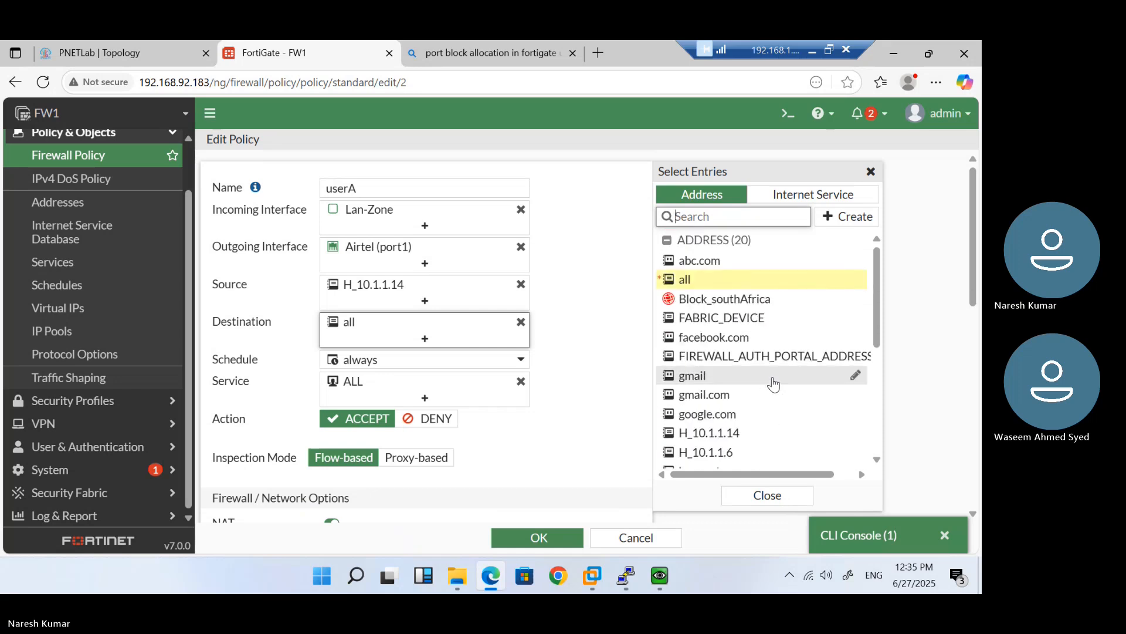
left_click(768, 494)
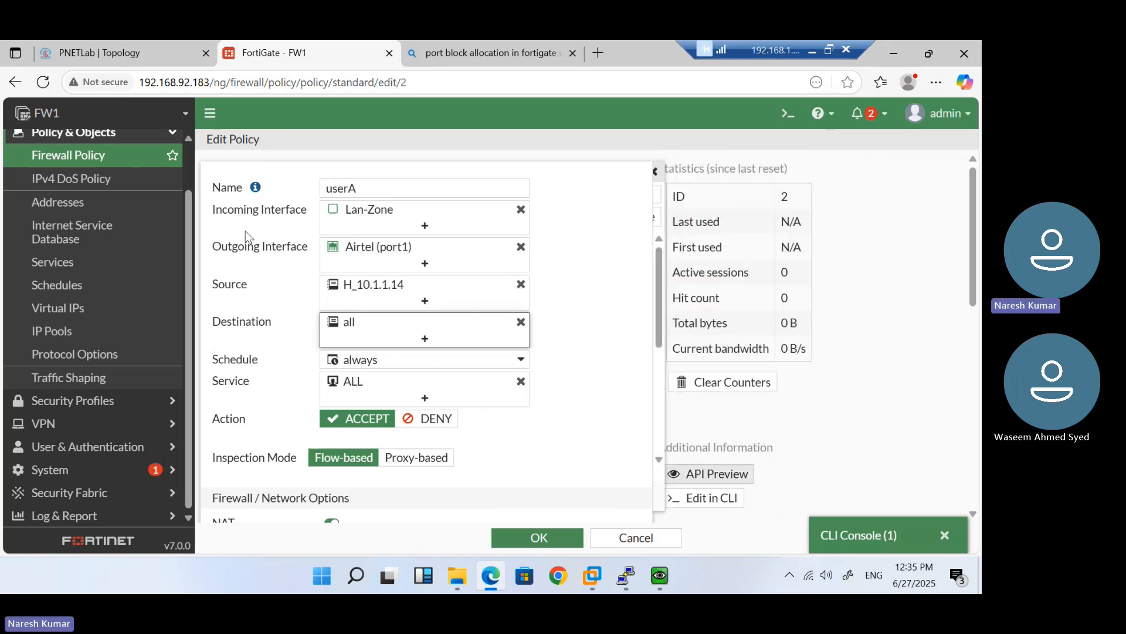
Delete the userA firewall policy, leaving only the Internet policy
left_click(126, 156)
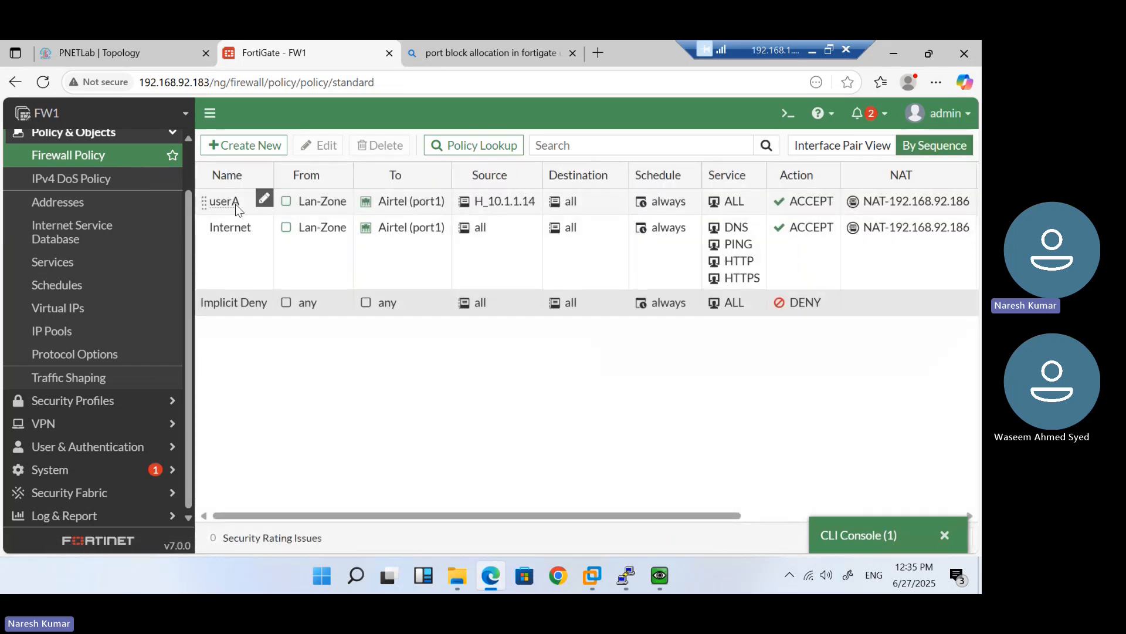
left_click(280, 201)
left_click(387, 147)
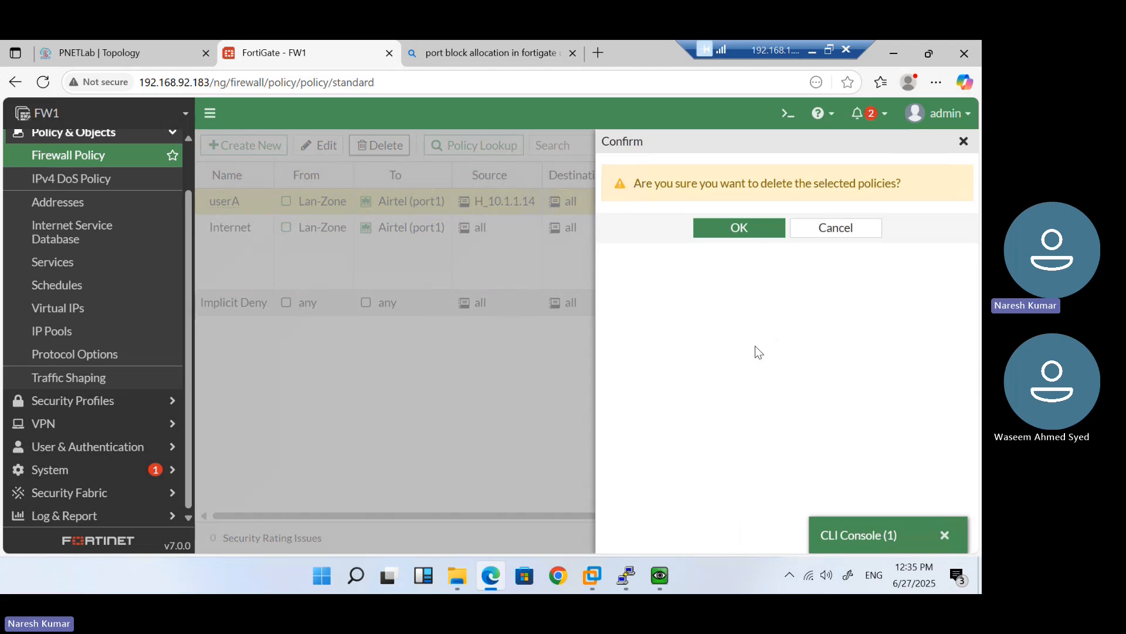
left_click(739, 234)
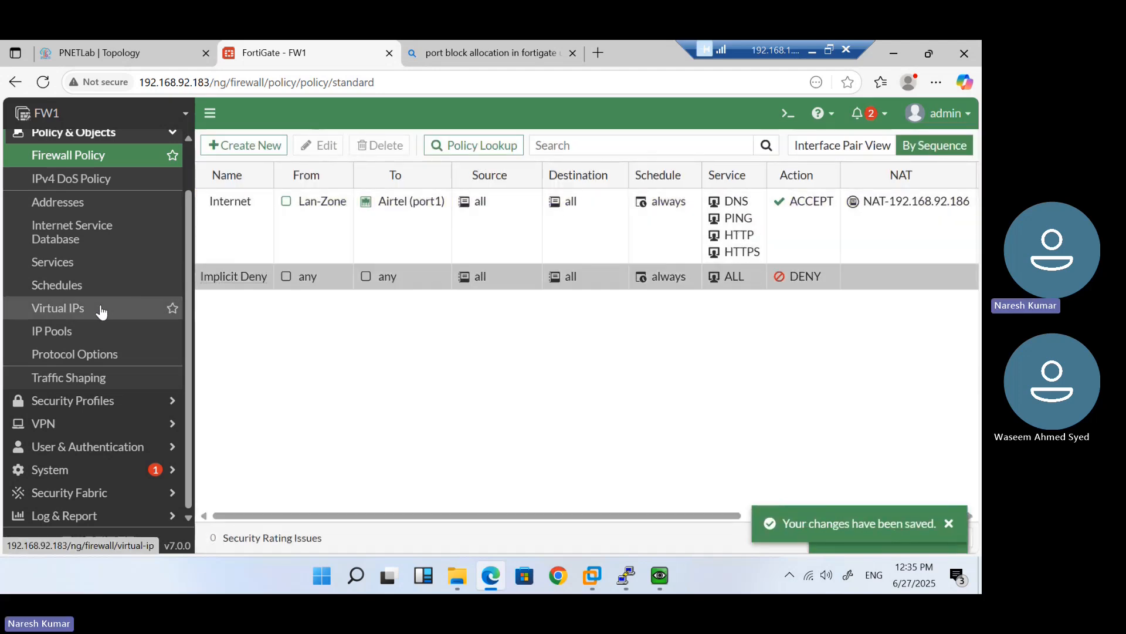
left_click(101, 309)
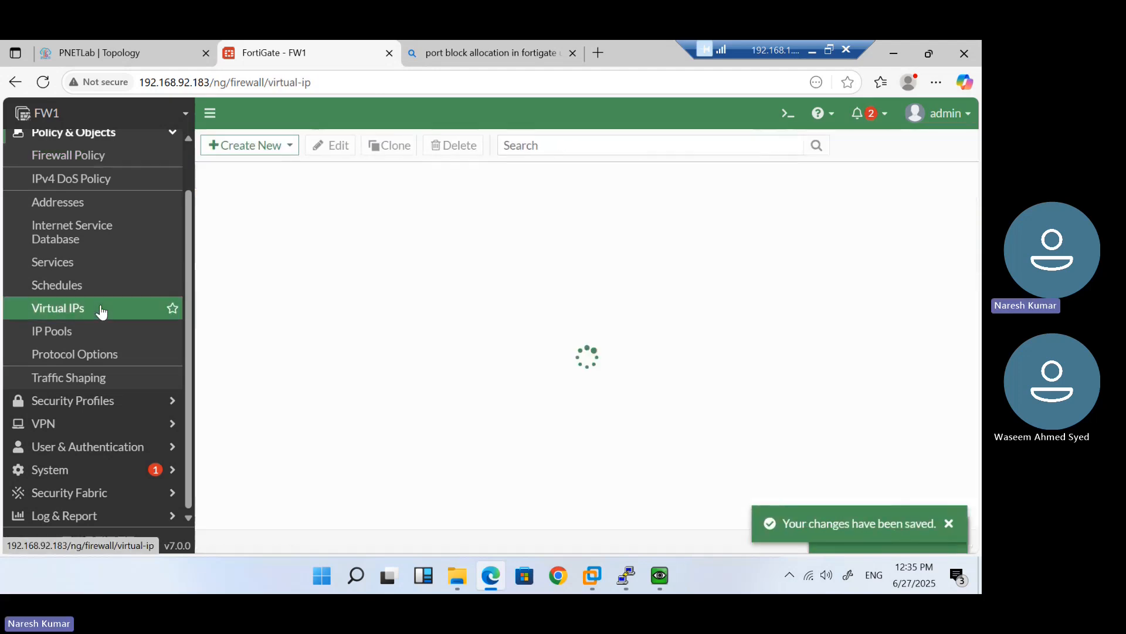
Add a static-NAT virtual IP named Mohan-RDP on Airtel (port1): external 192.168.92.187, mapped 10.1.1.3
left_click(251, 148)
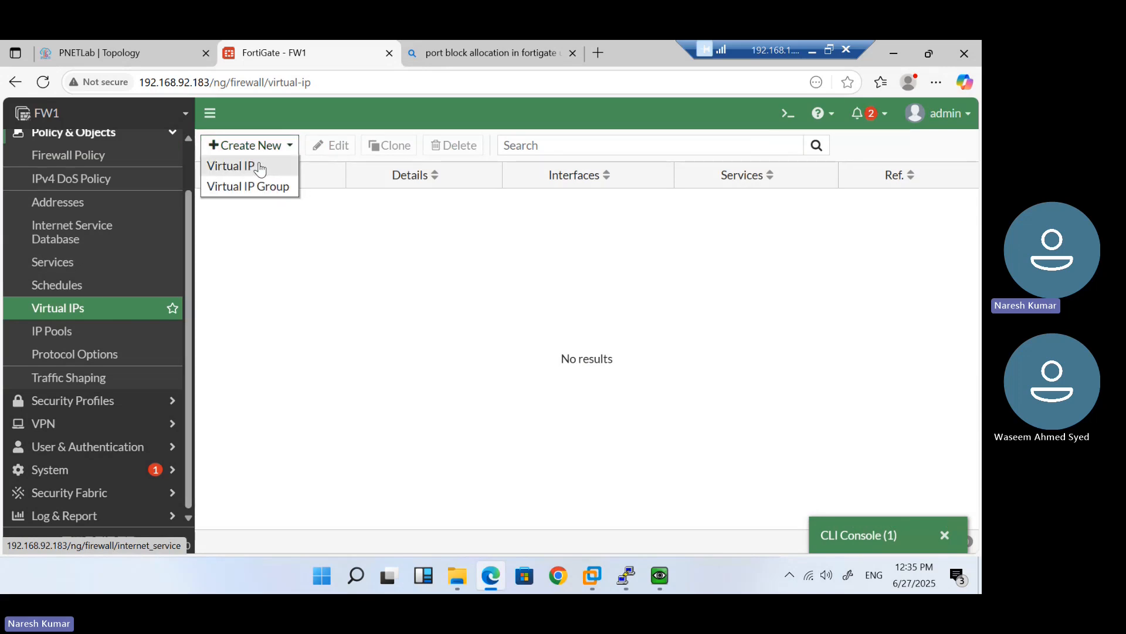
left_click(258, 167)
left_click(356, 199)
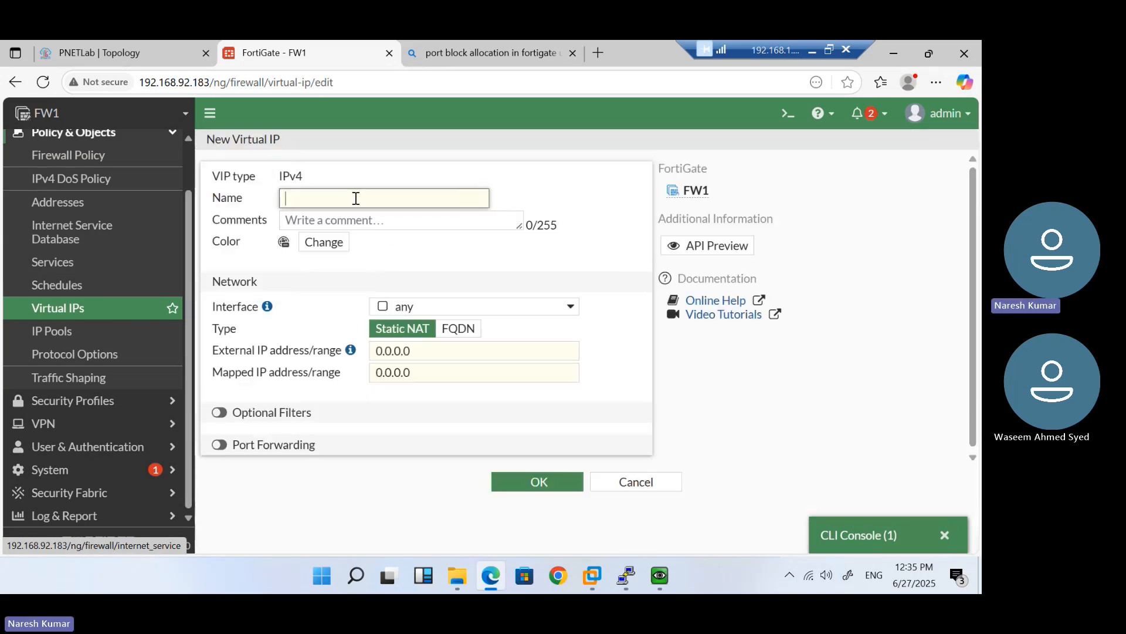
type("RDP")
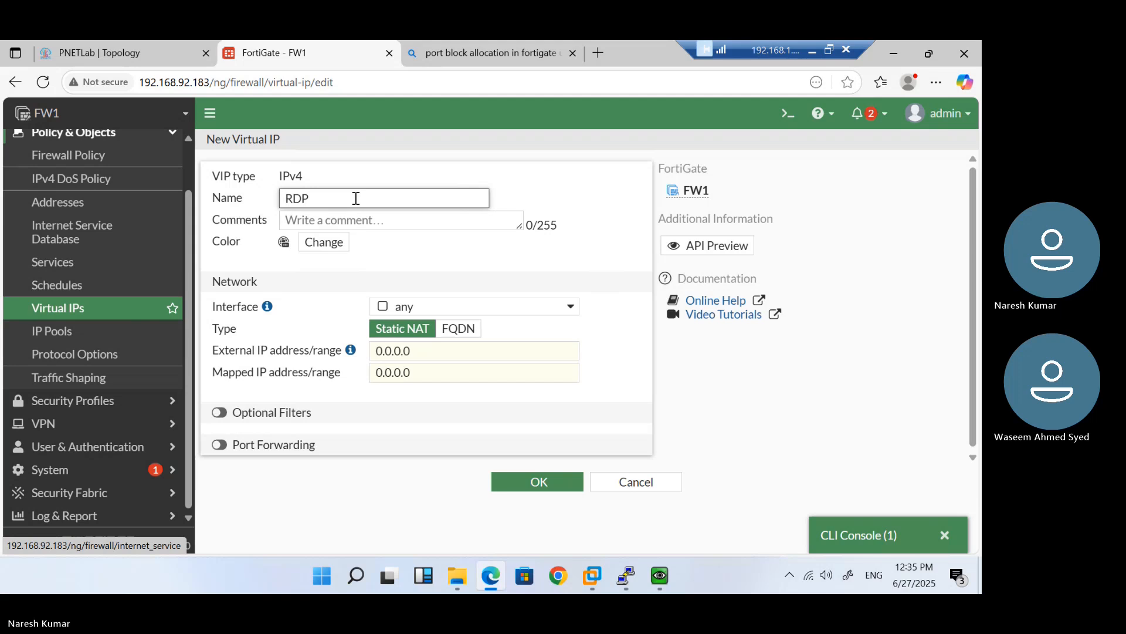
type("Publ")
key("BackSpace")
key("BackSpace")
key("BackSpace")
type("Mohan-")
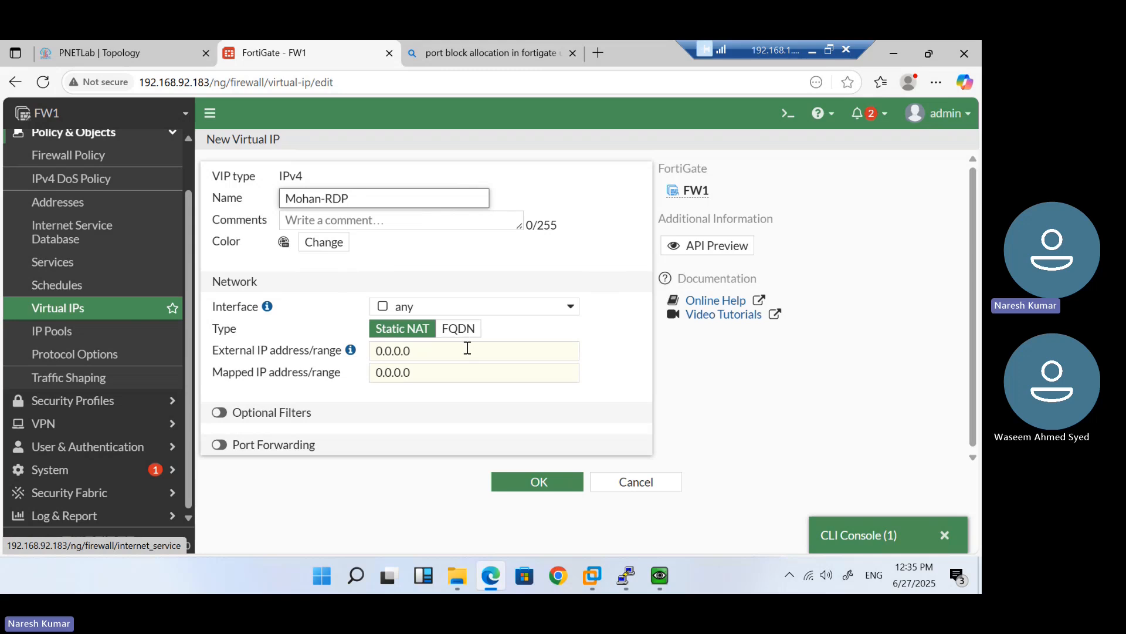
left_click(486, 317)
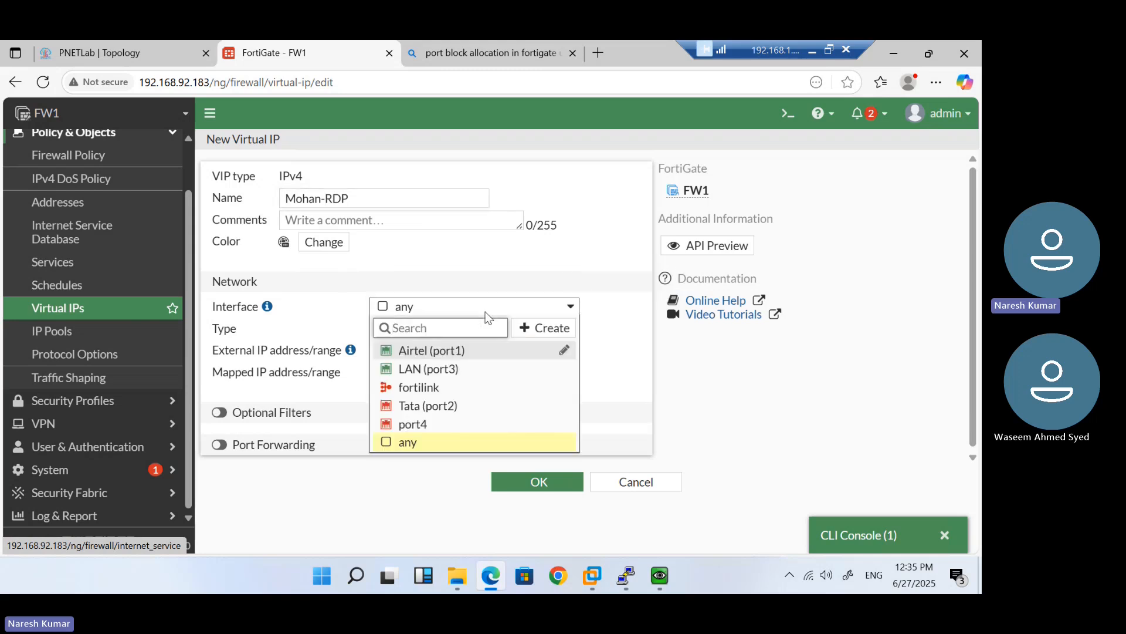
mouse_move(490, 369)
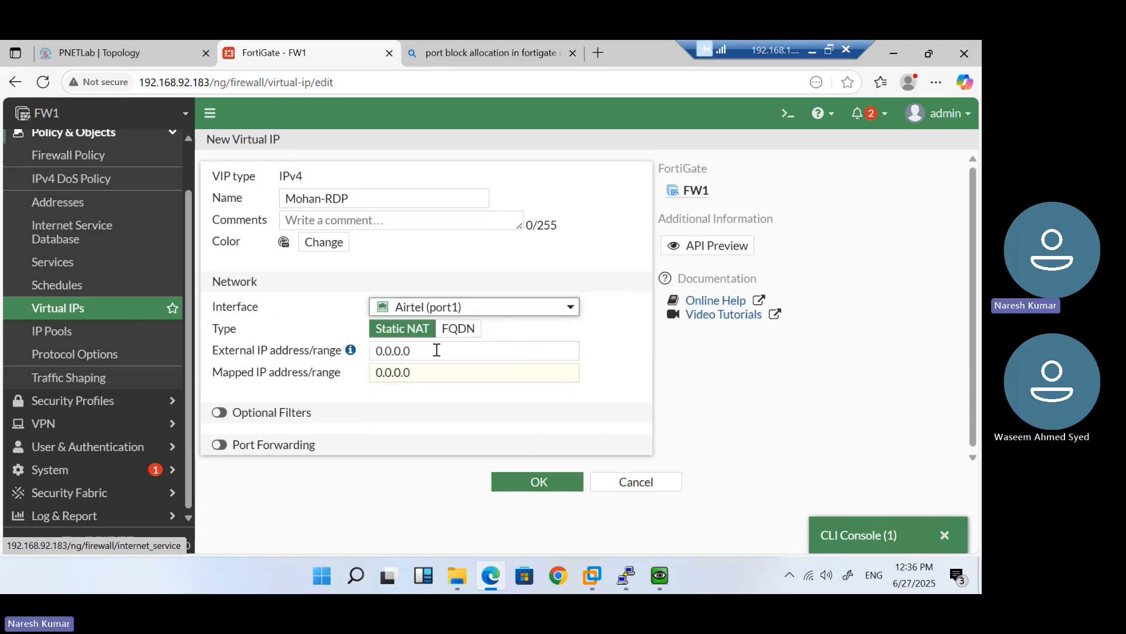
left_click_drag(436, 349, 375, 352)
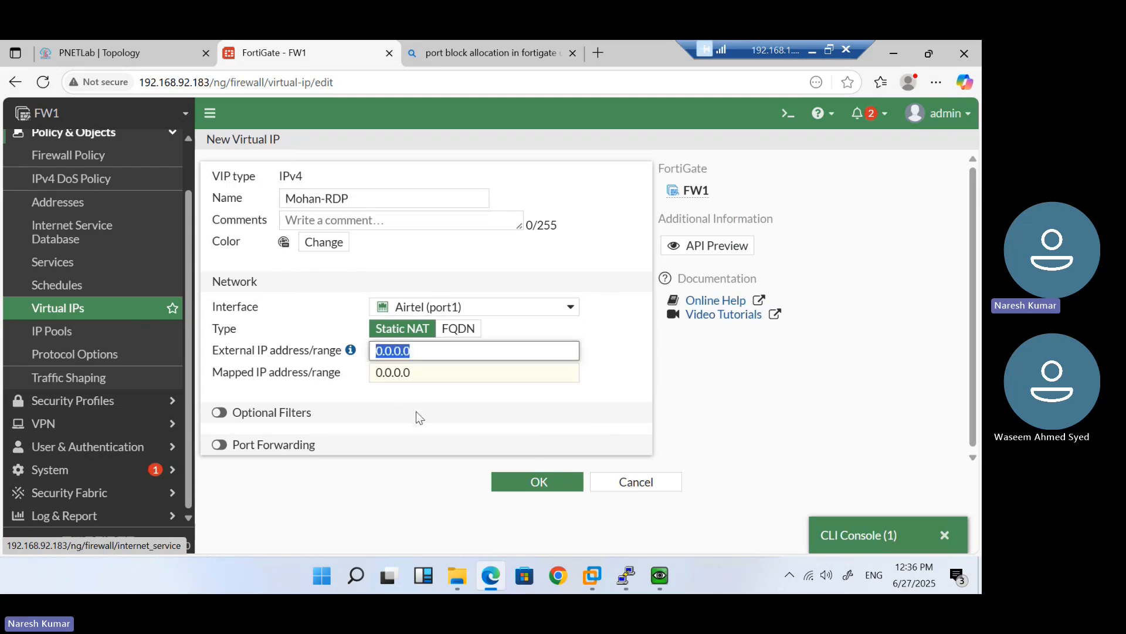
type("192.168.92.187")
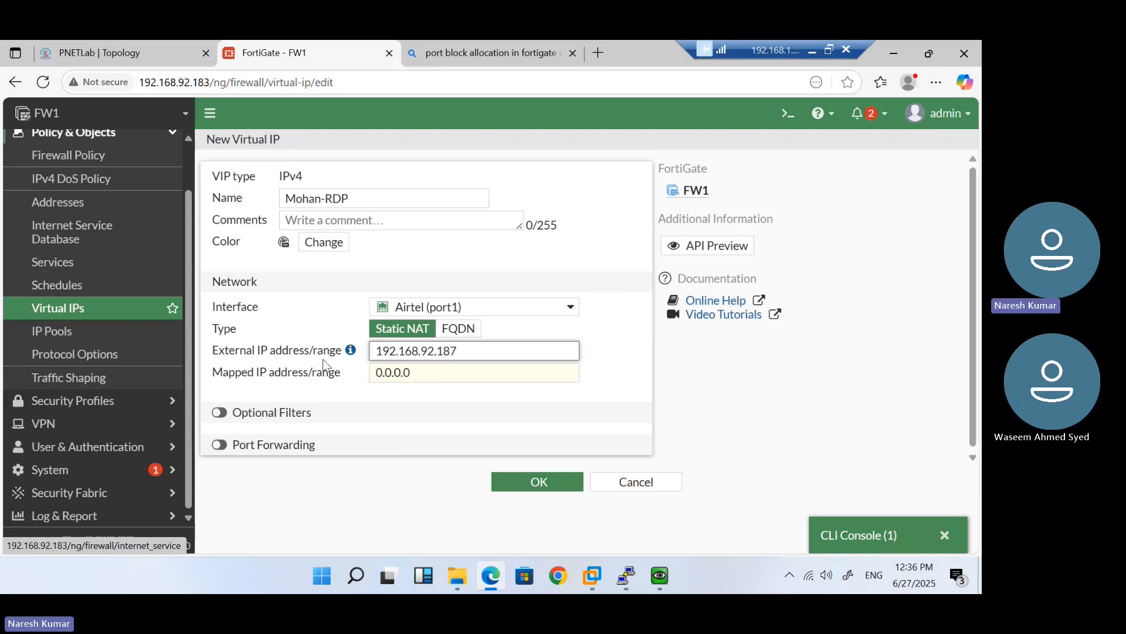
left_click_drag(427, 370, 340, 367)
type("10")
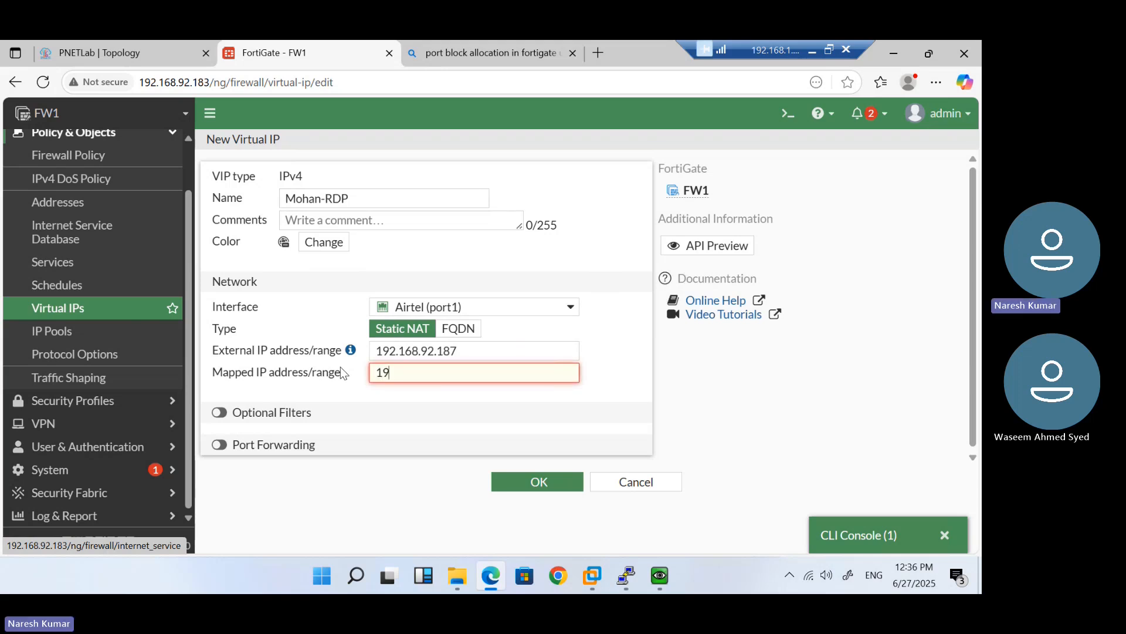
type(".1.1.3")
left_click(531, 482)
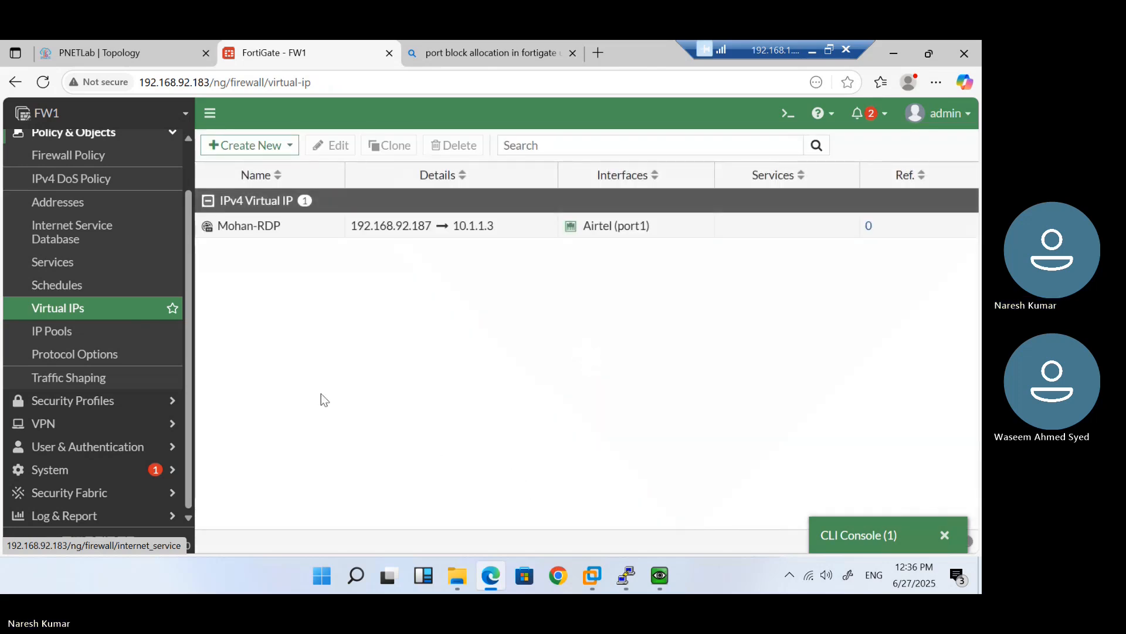
Begin a new firewall policy named 'RDP' before heading to the PNETLab topology
left_click(87, 167)
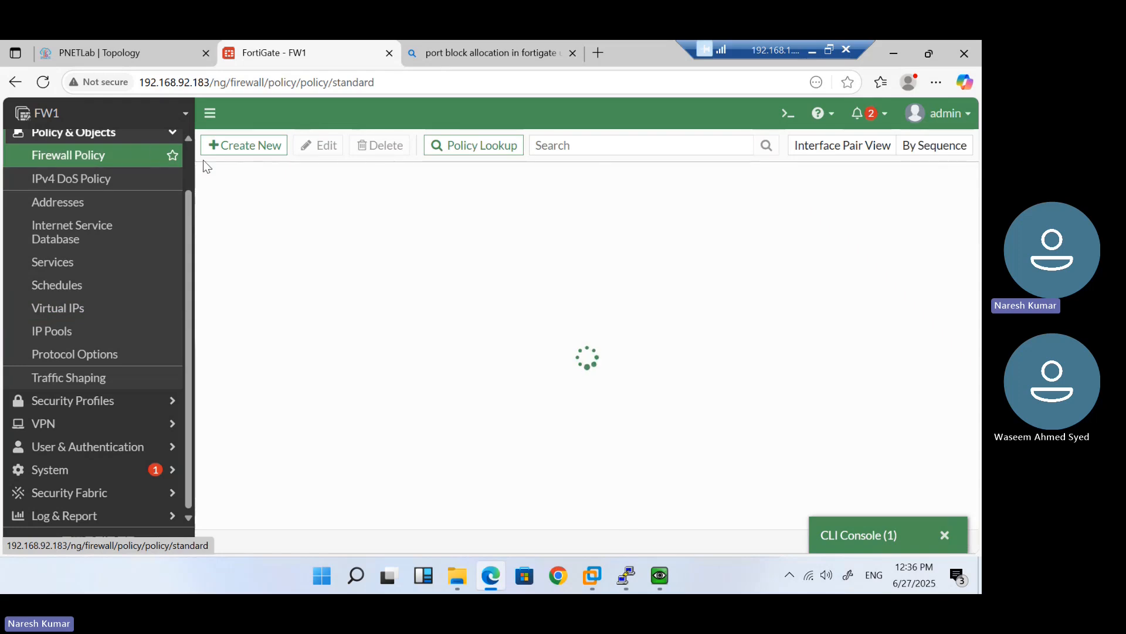
left_click(259, 147)
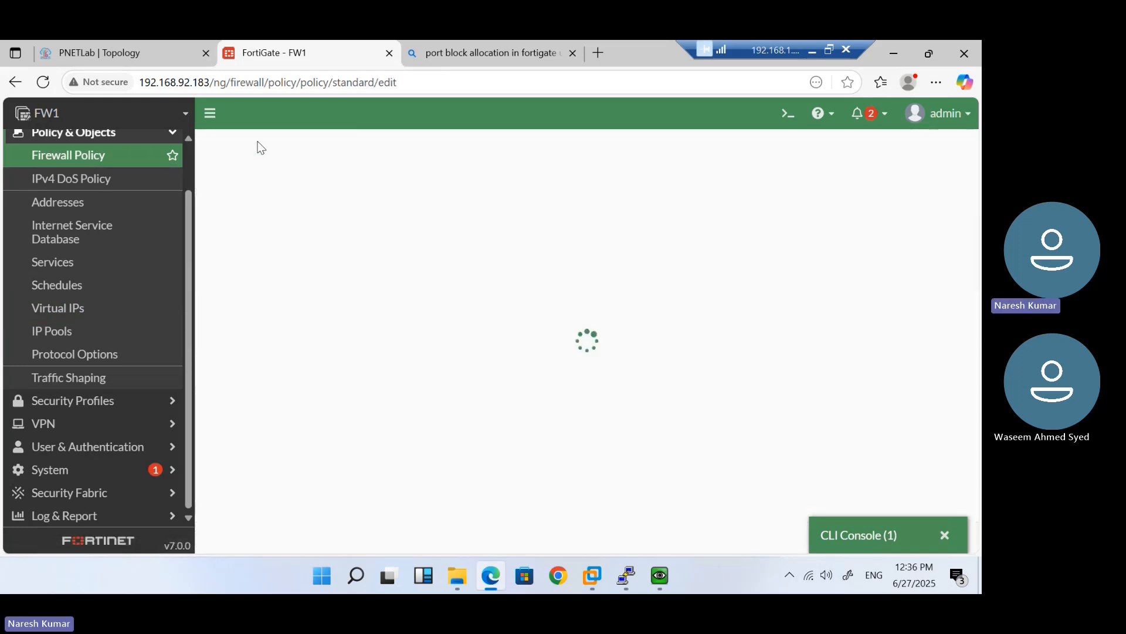
left_click(374, 193)
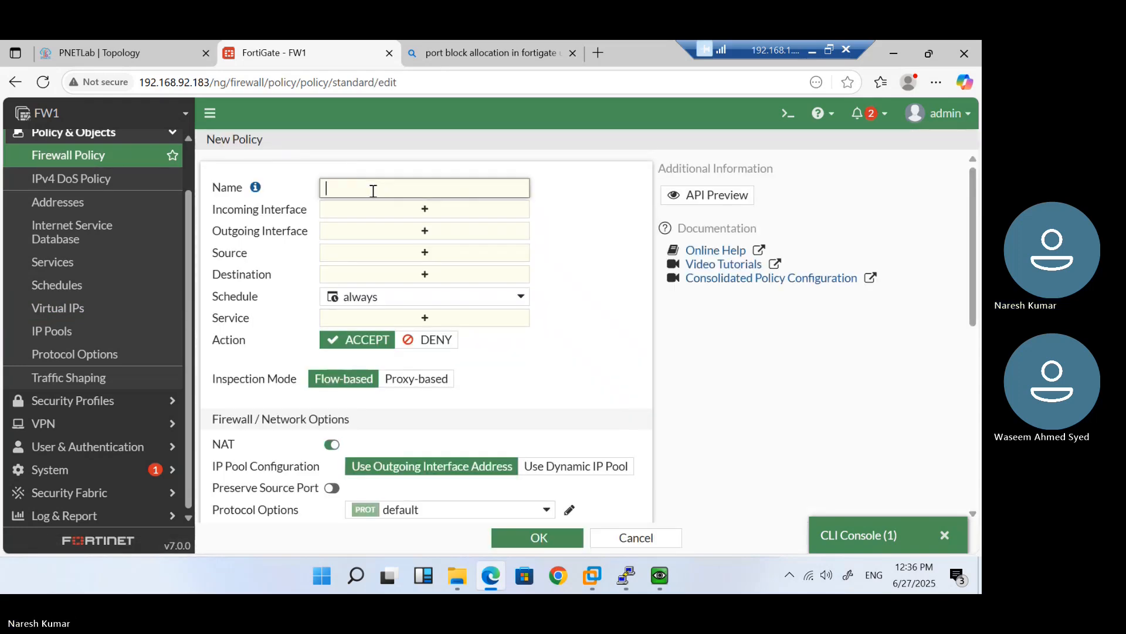
type("RDP-")
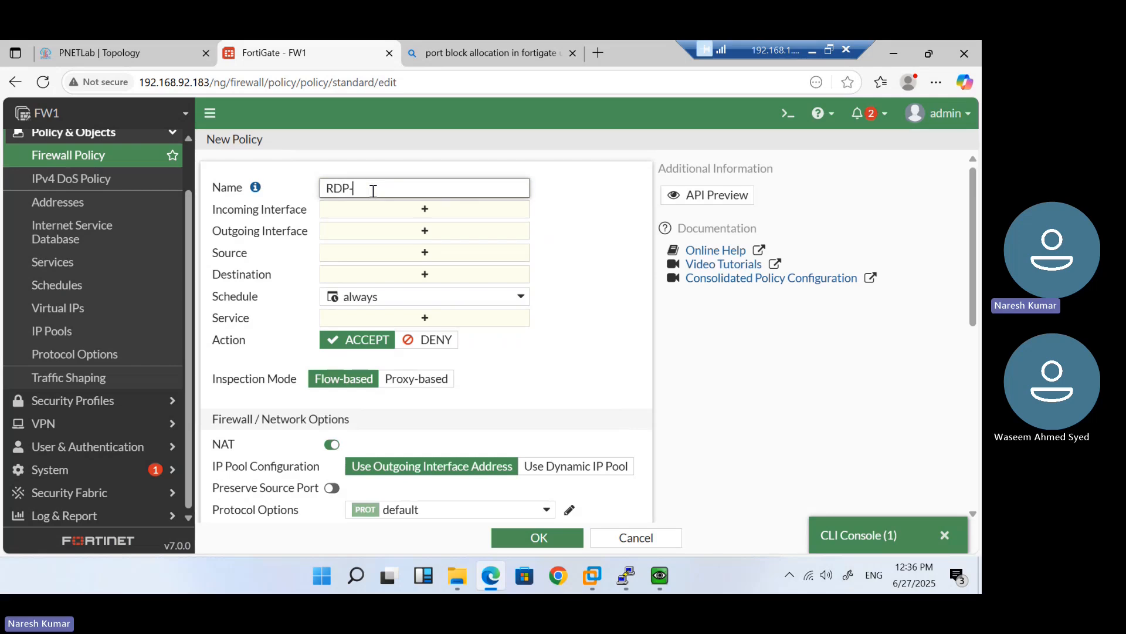
left_click(131, 46)
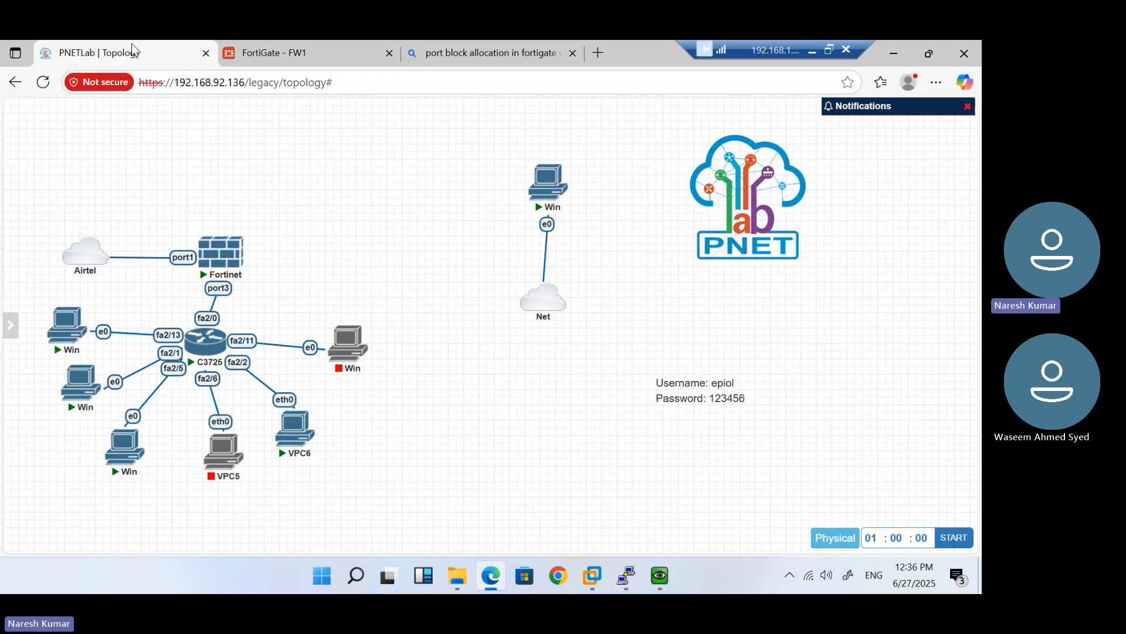
On the Windows client VM, dismiss the prompts, launch mstsc and start entering the 192.168.92.x address
left_click(547, 194)
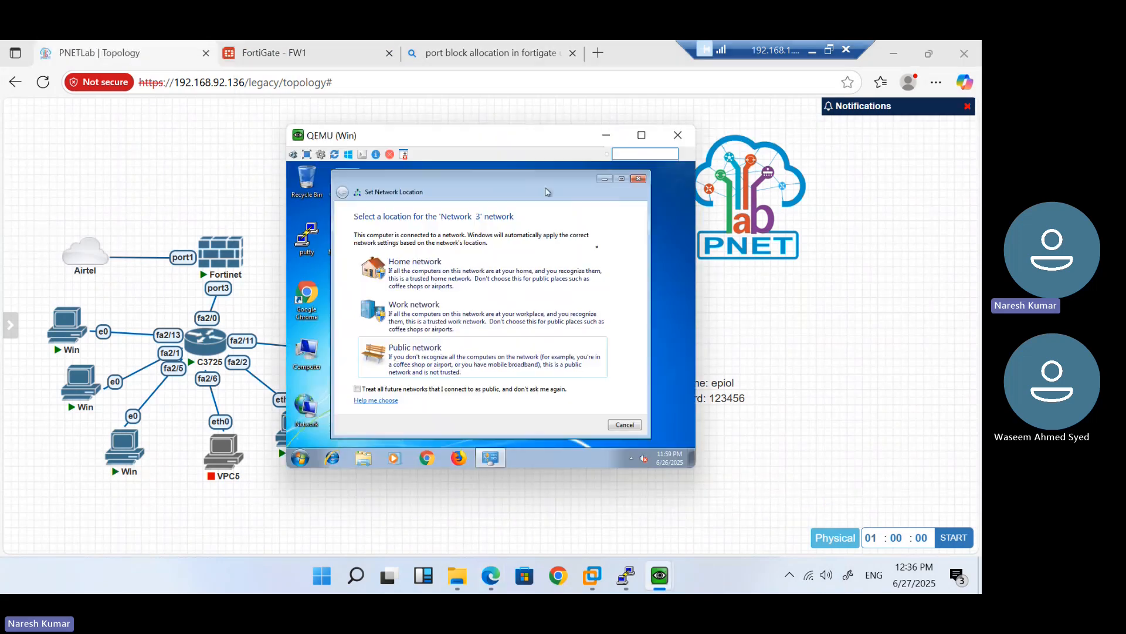
left_click(635, 425)
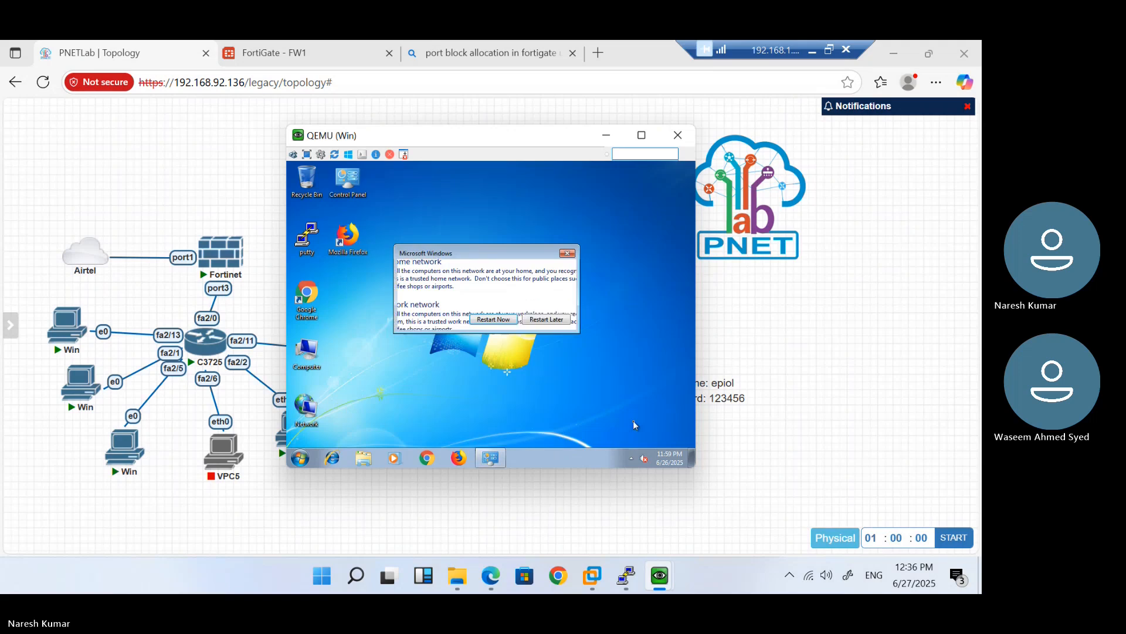
left_click(546, 318)
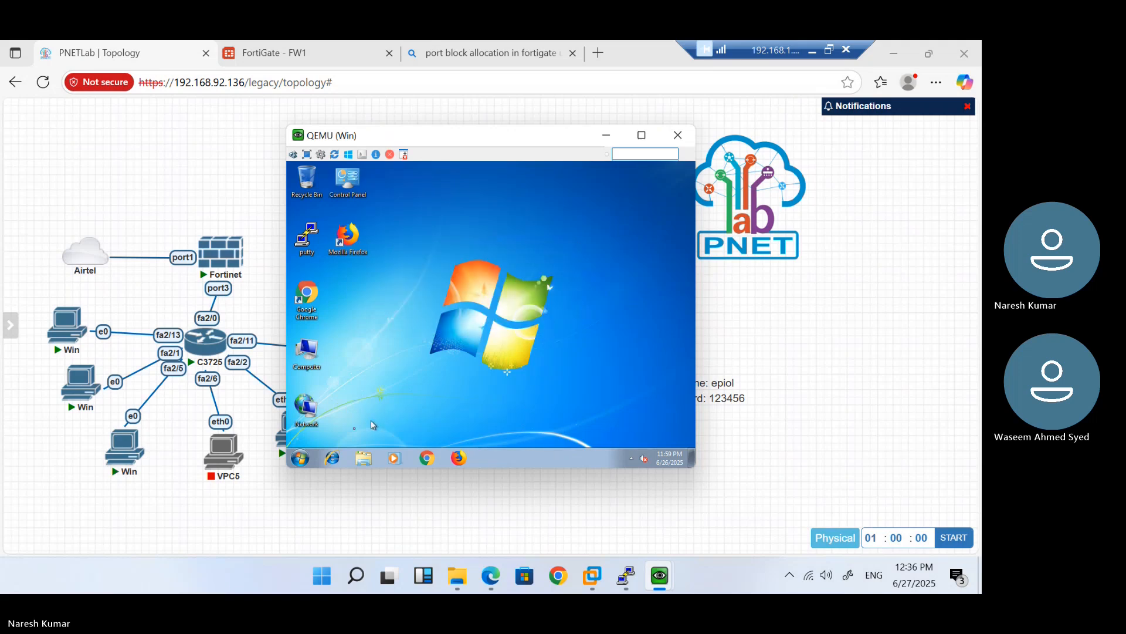
left_click(299, 456)
type("mstsc")
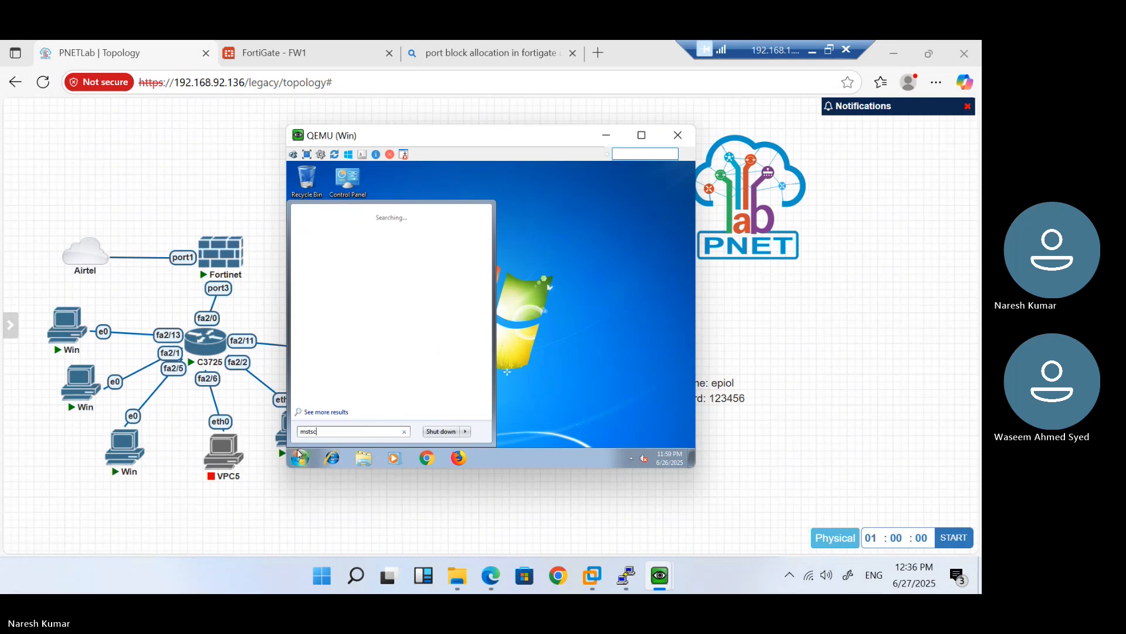
key("Return")
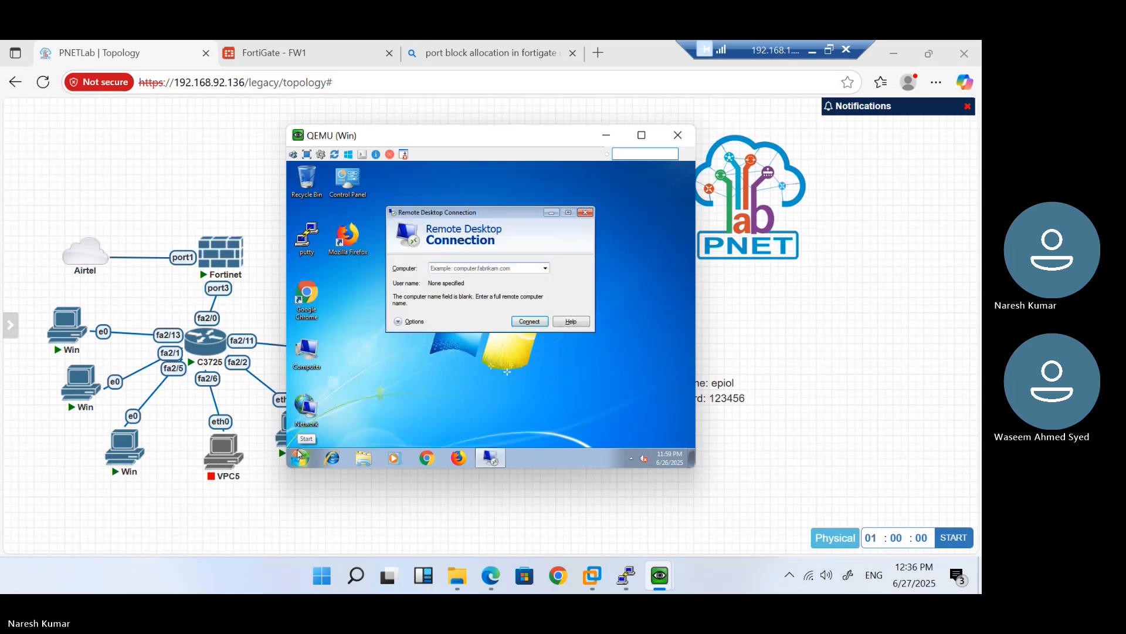
type("192.168")
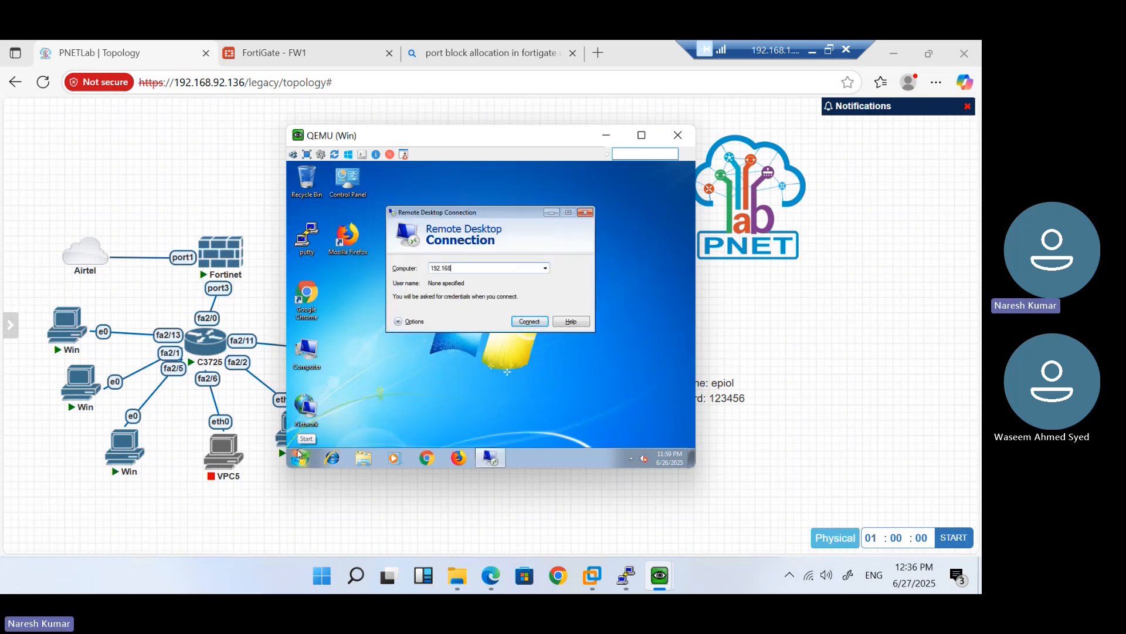
type(".92.187")
Connect Remote Desktop to 192.168.92.187, then go back to the FortiGate page
left_click(551, 214)
right_click(480, 243)
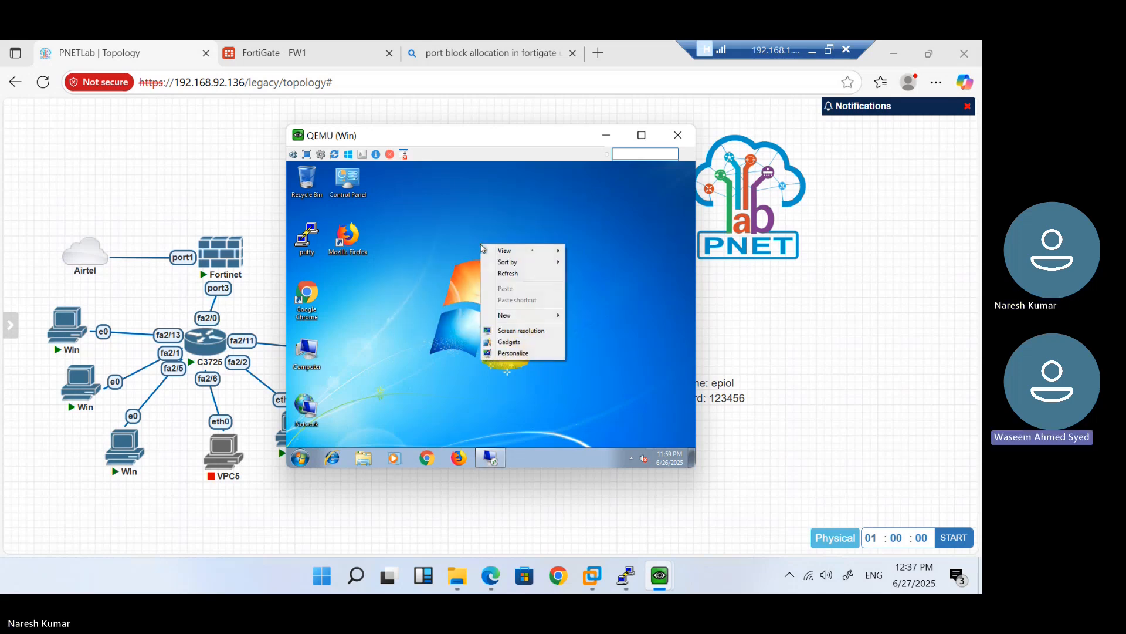
left_click(568, 374)
left_click(496, 461)
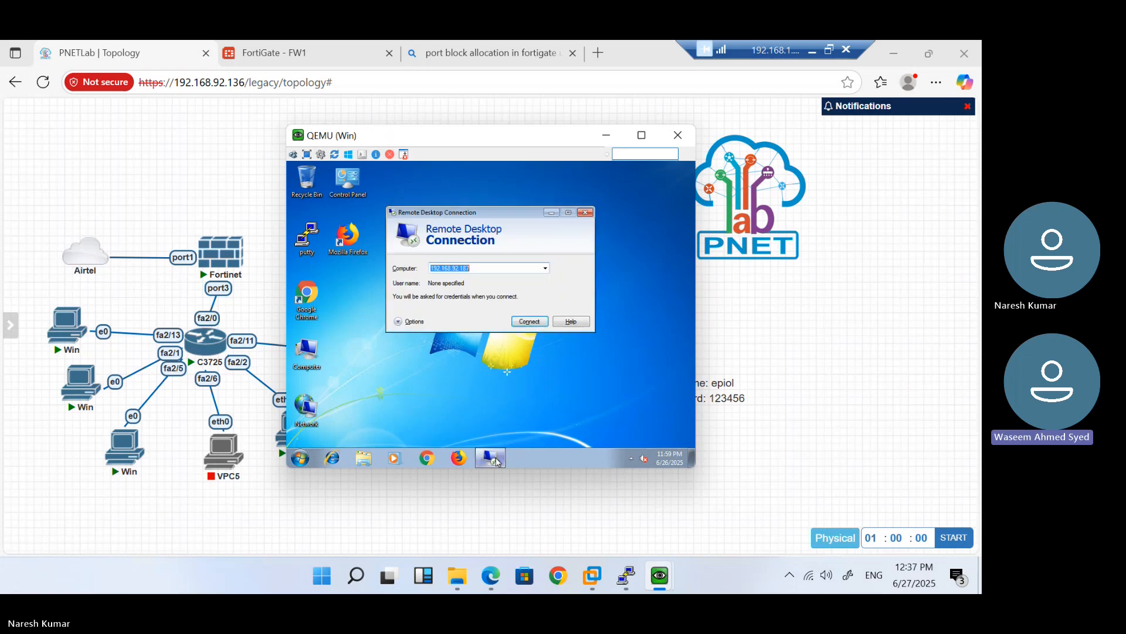
left_click(530, 322)
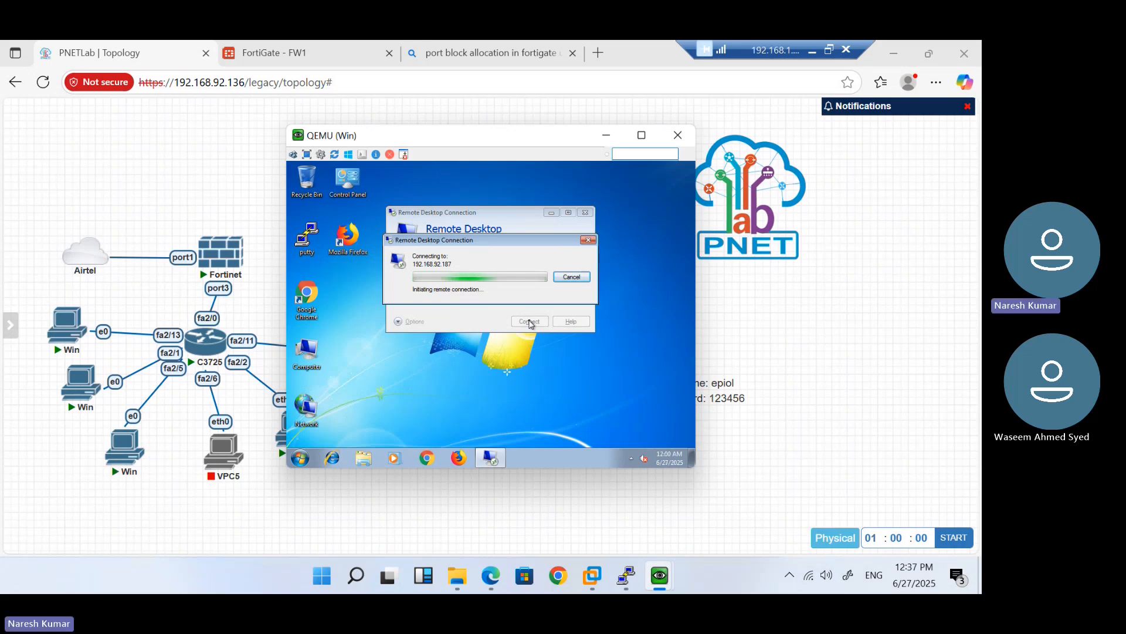
left_click(288, 52)
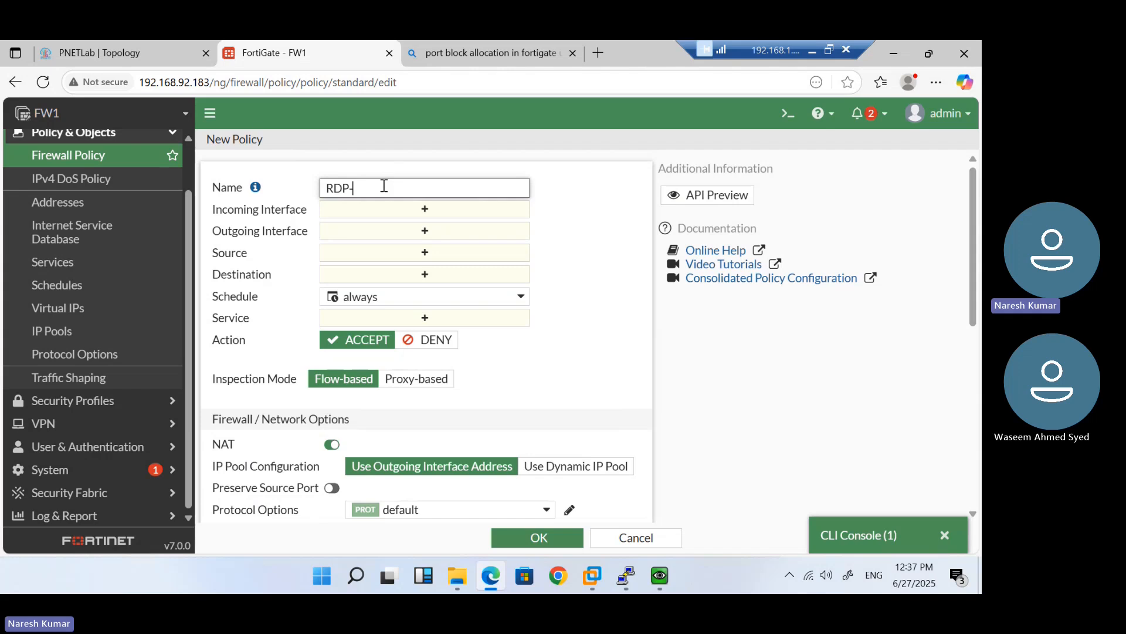
Check the Mohan-RDP virtual IP entry and the firewall policy list
left_click(111, 317)
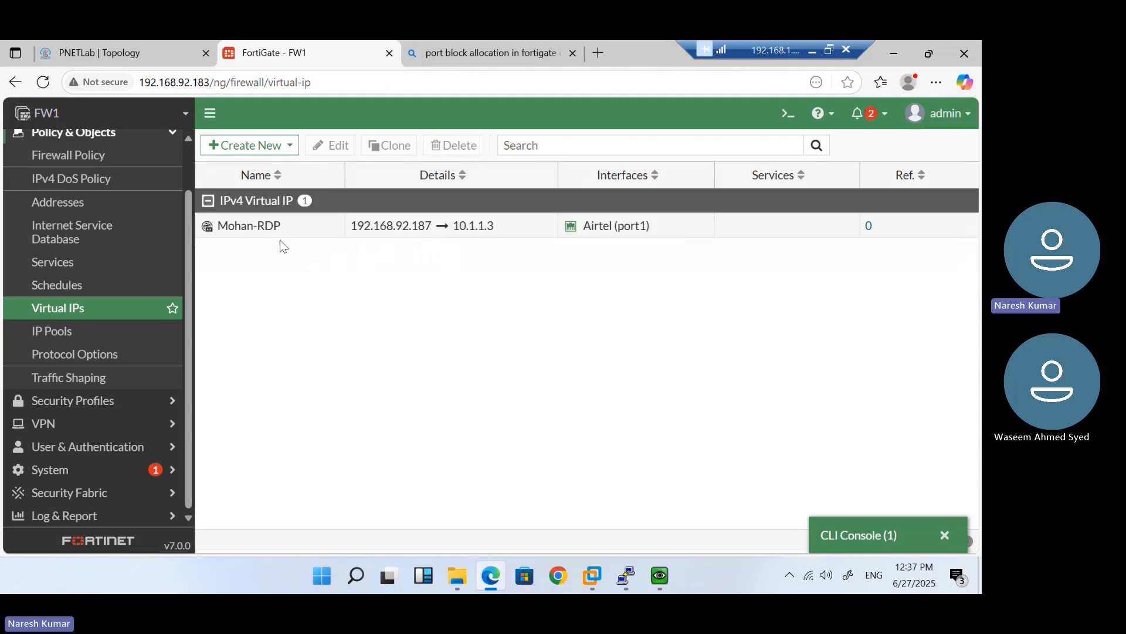
left_click(73, 162)
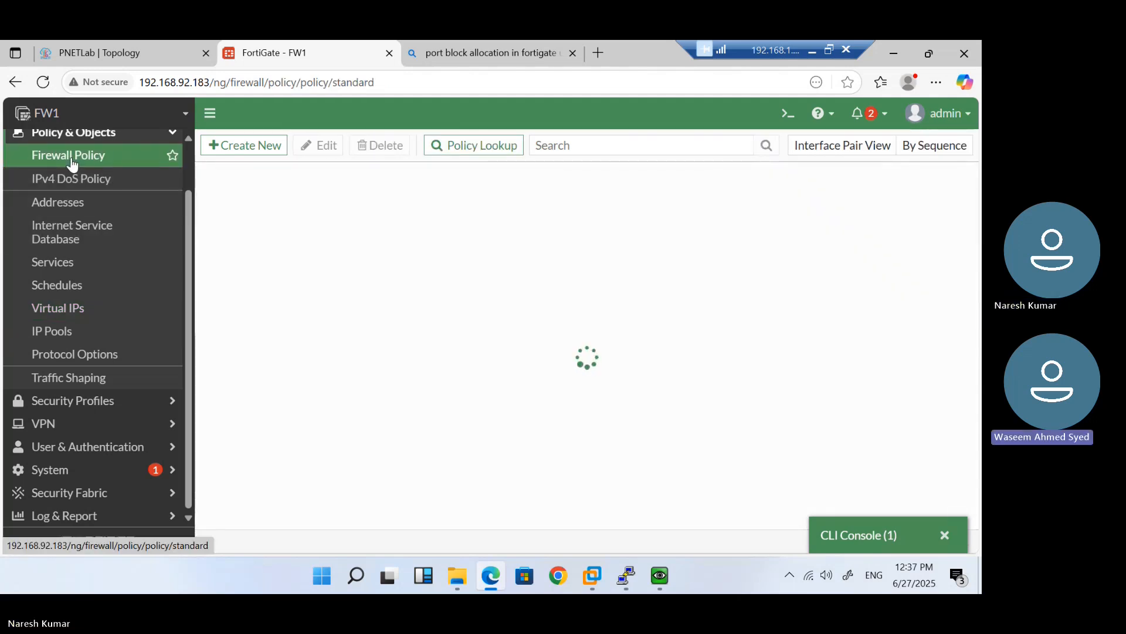
left_click(76, 311)
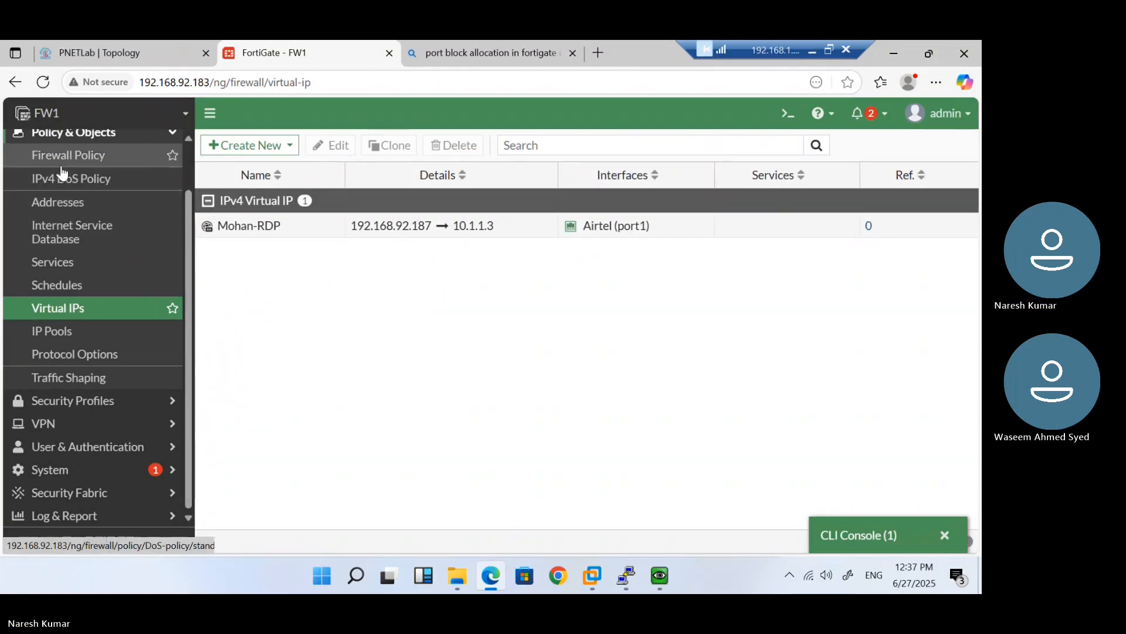
left_click(26, 160)
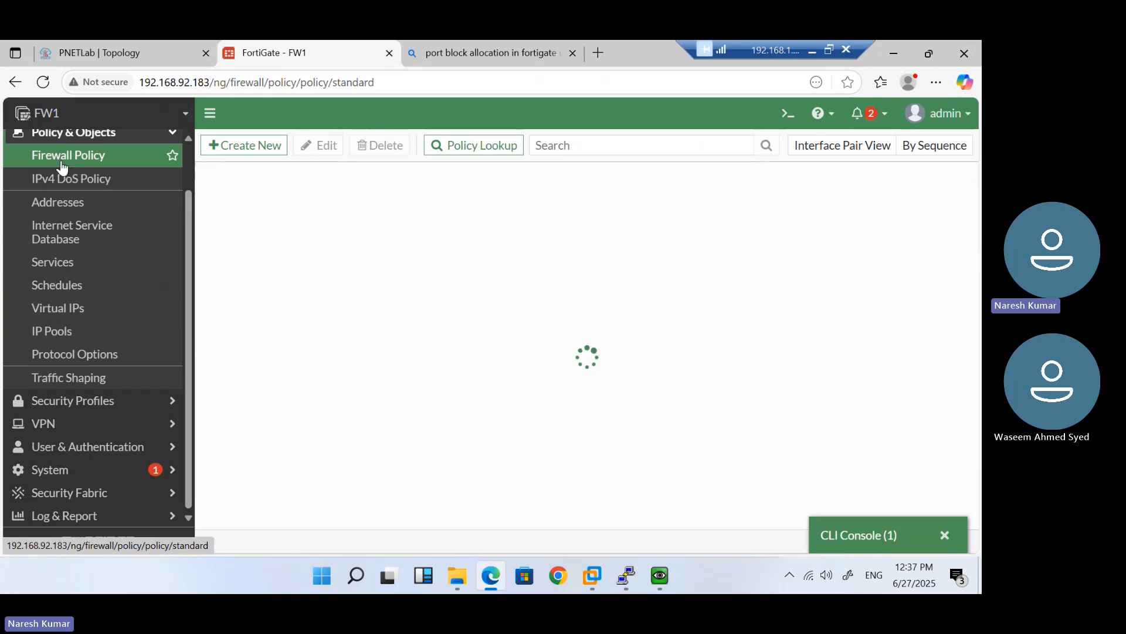
Start a new firewall policy named Mohan-RDP-Access
left_click(255, 145)
left_click(354, 189)
type("Mohan-RDP-Access")
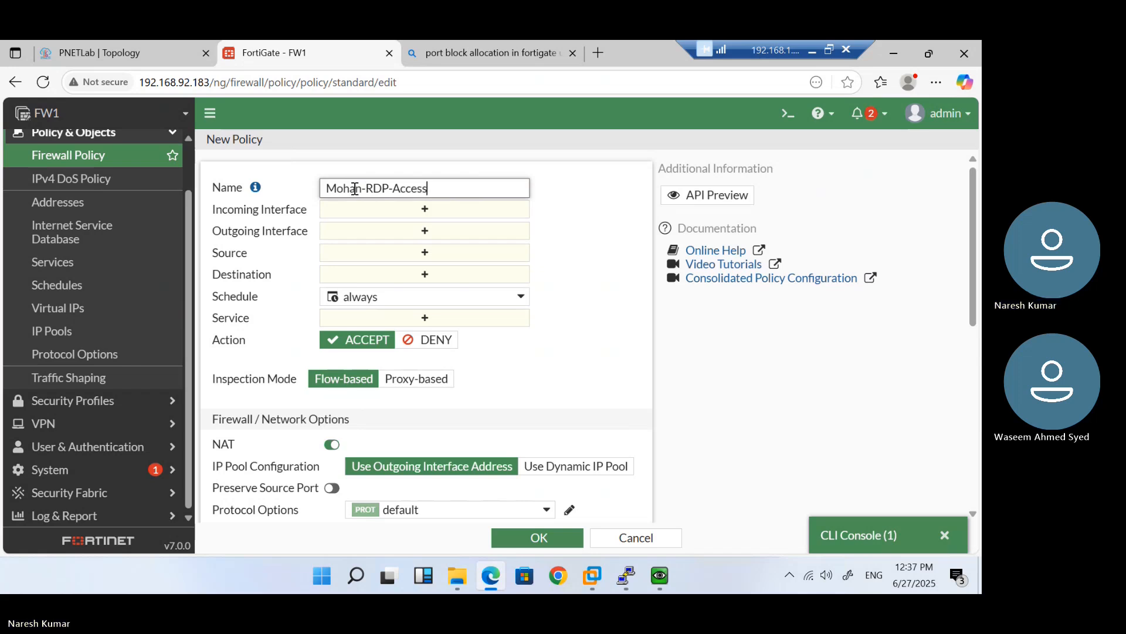
left_click(424, 210)
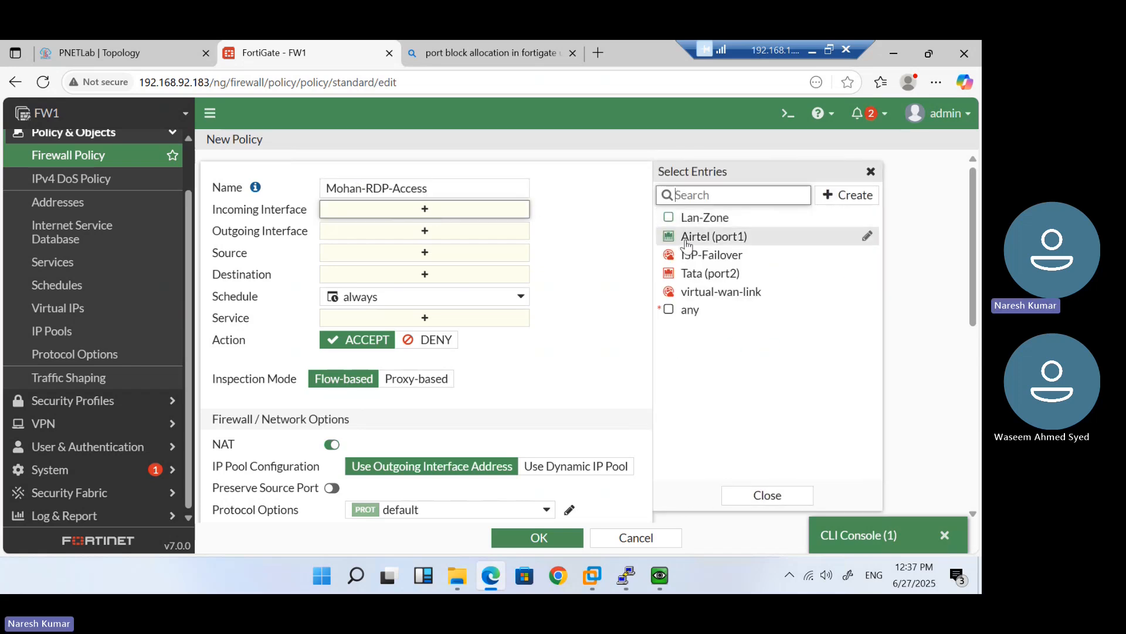
Set the policy's incoming interface to Airtel (port1) and outgoing interface to Lan-Zone
left_click(737, 239)
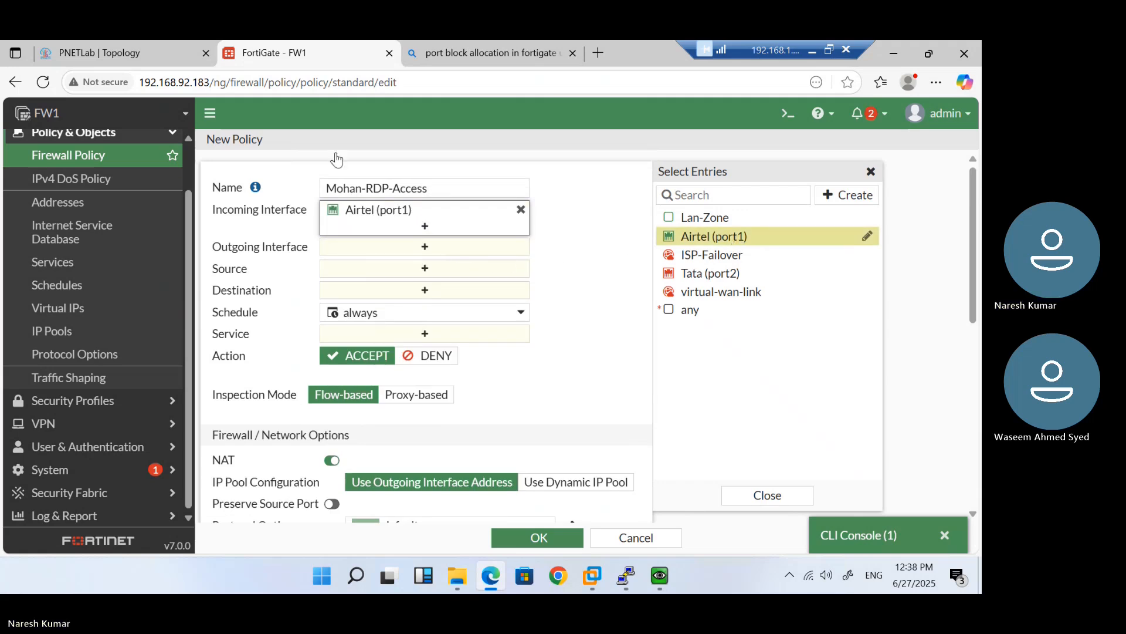
left_click(147, 51)
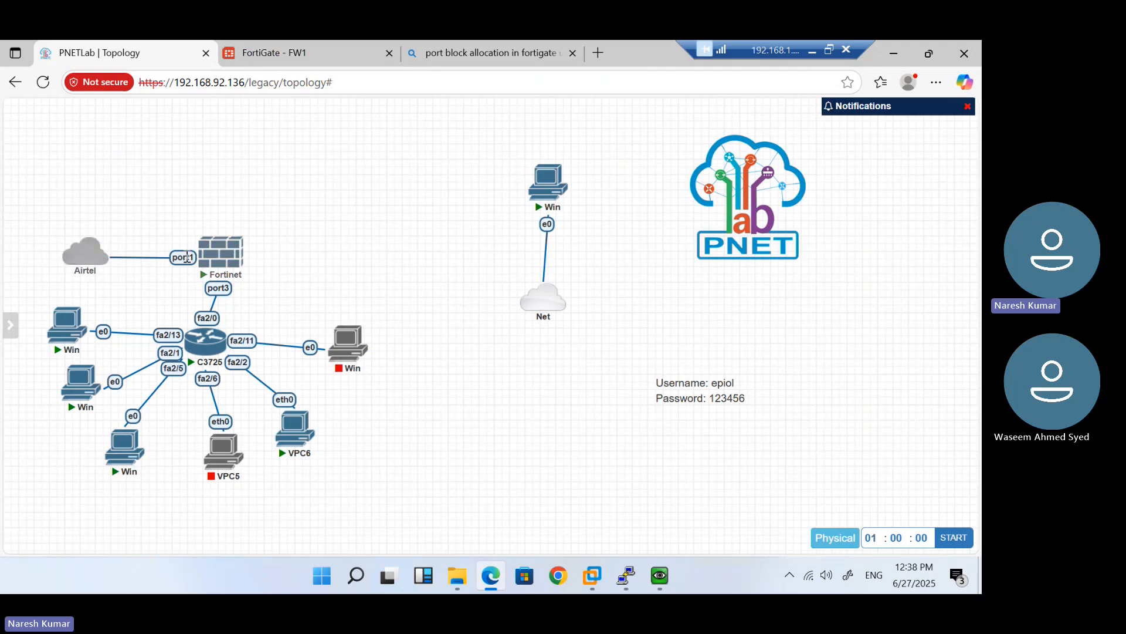
left_click(256, 59)
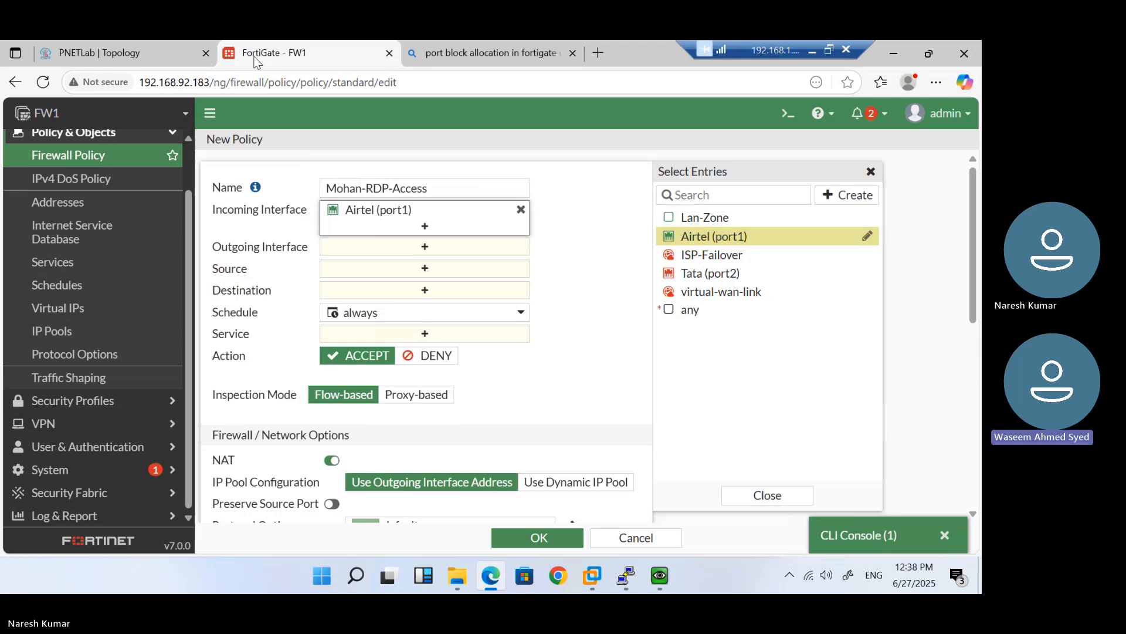
left_click(413, 249)
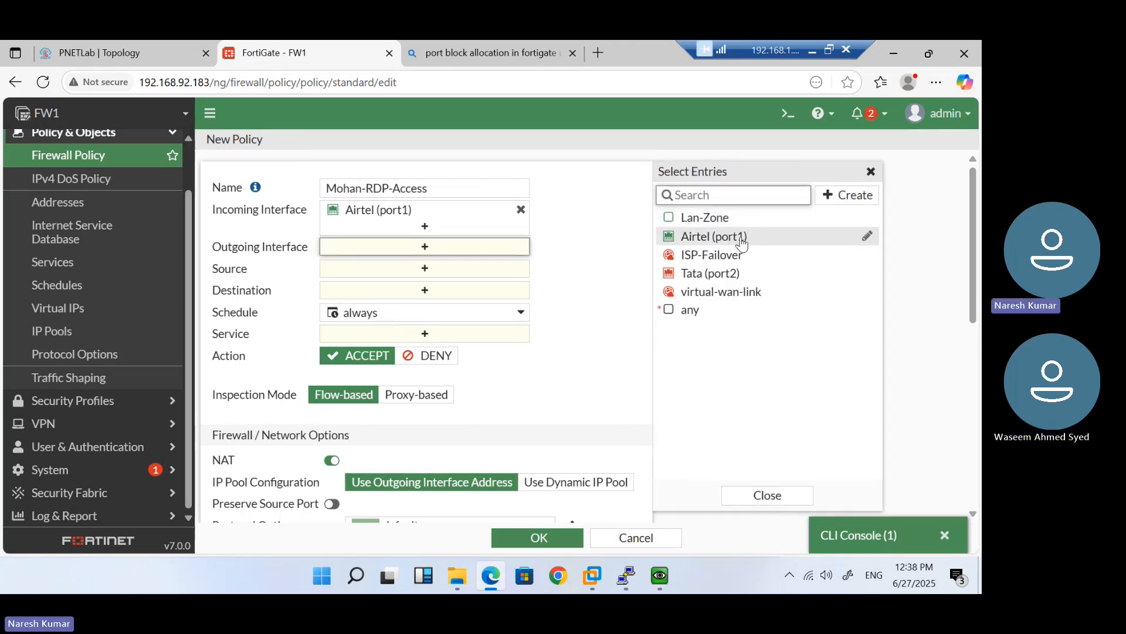
mouse_move(731, 233)
left_click(710, 218)
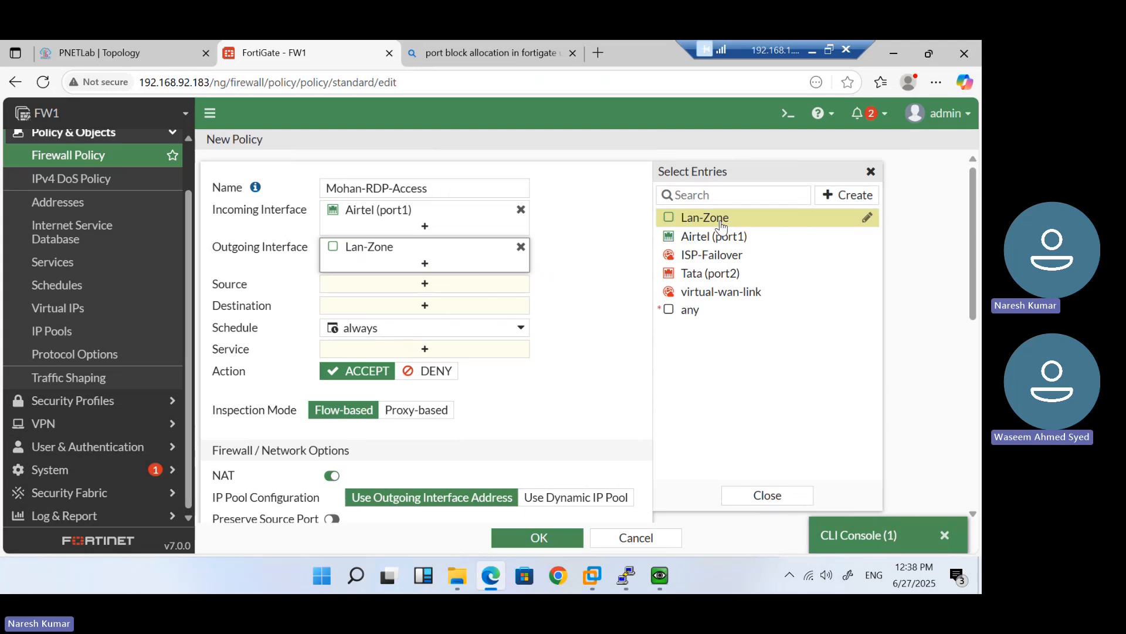
Open the Source address selector and look at the new-address options before returning to the list
left_click(441, 288)
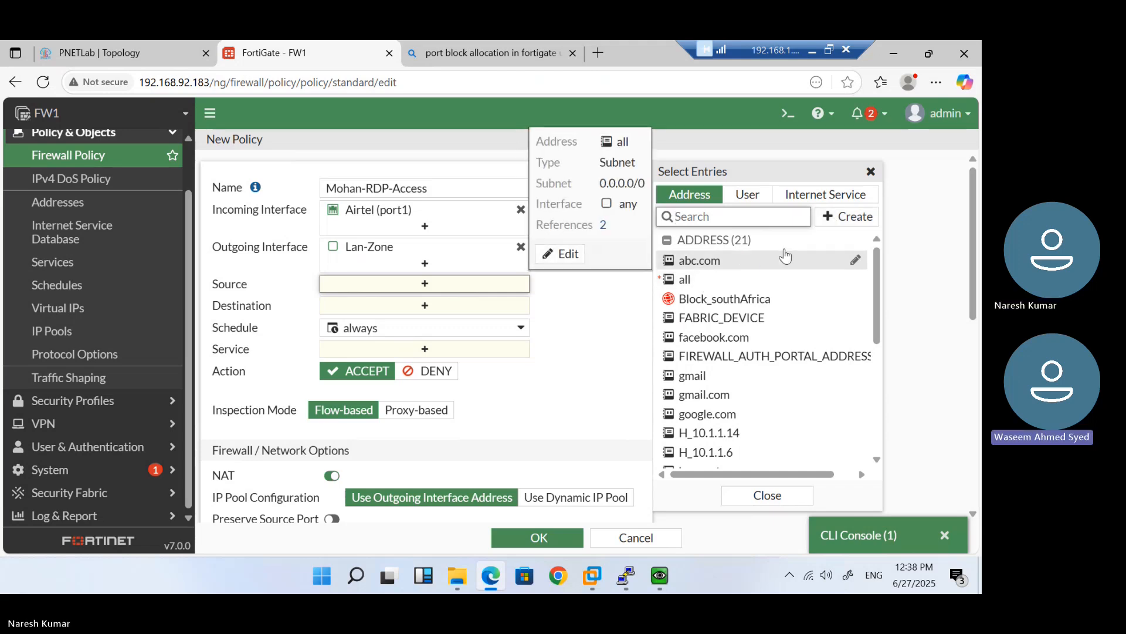
left_click(846, 222)
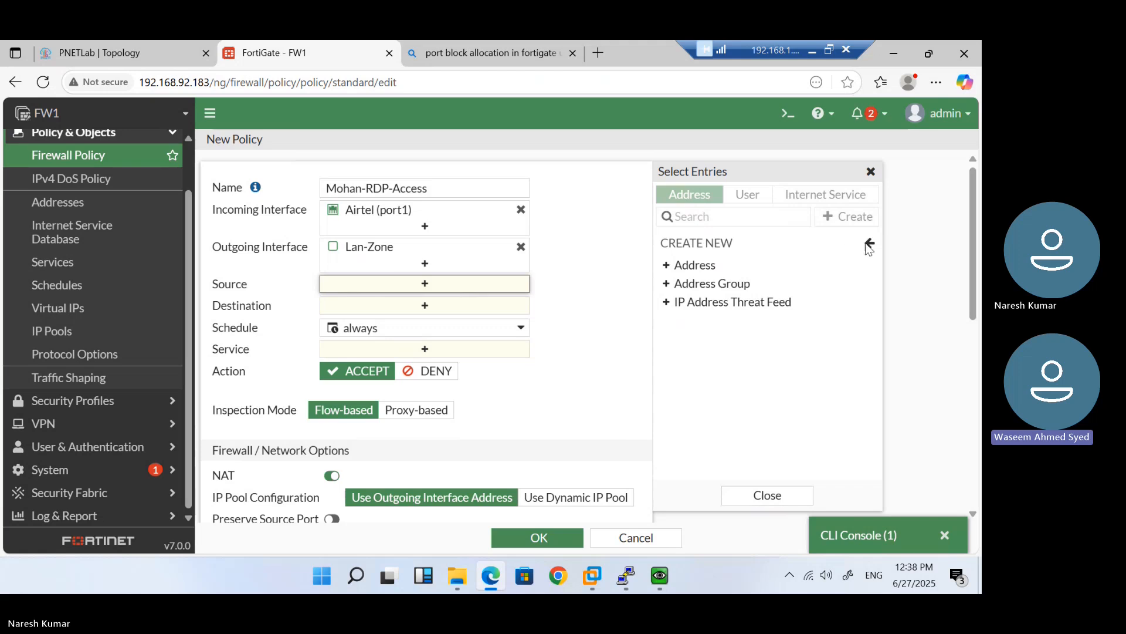
left_click(869, 244)
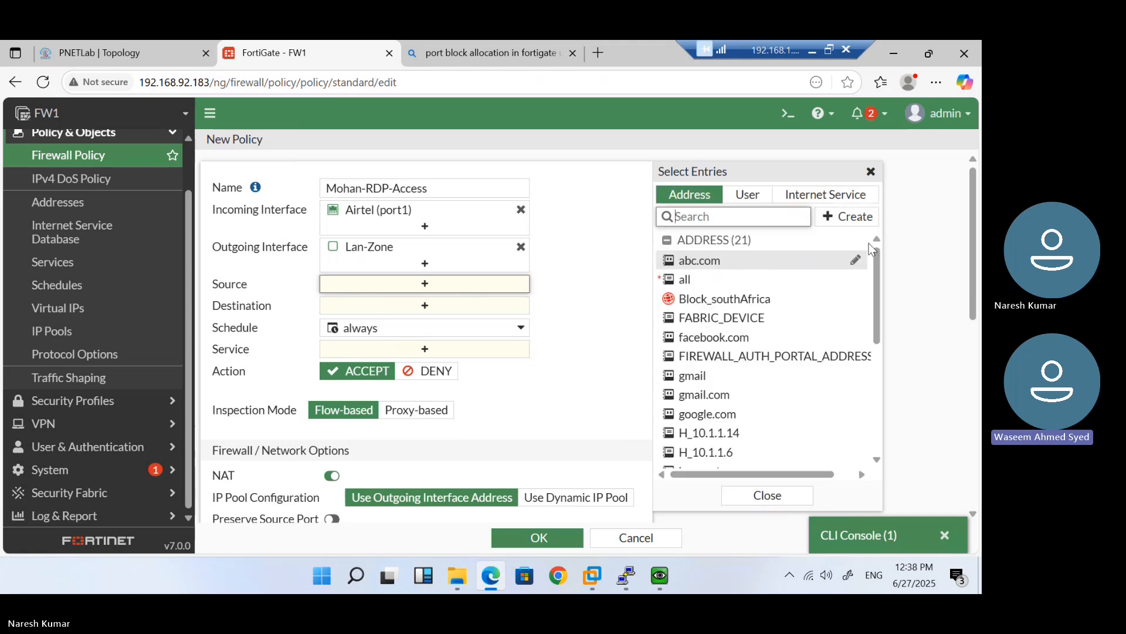
Choose 'all' as source and the Mohan-RDP entry under VIRTUAL IP/SERVER as destination
left_click(691, 292)
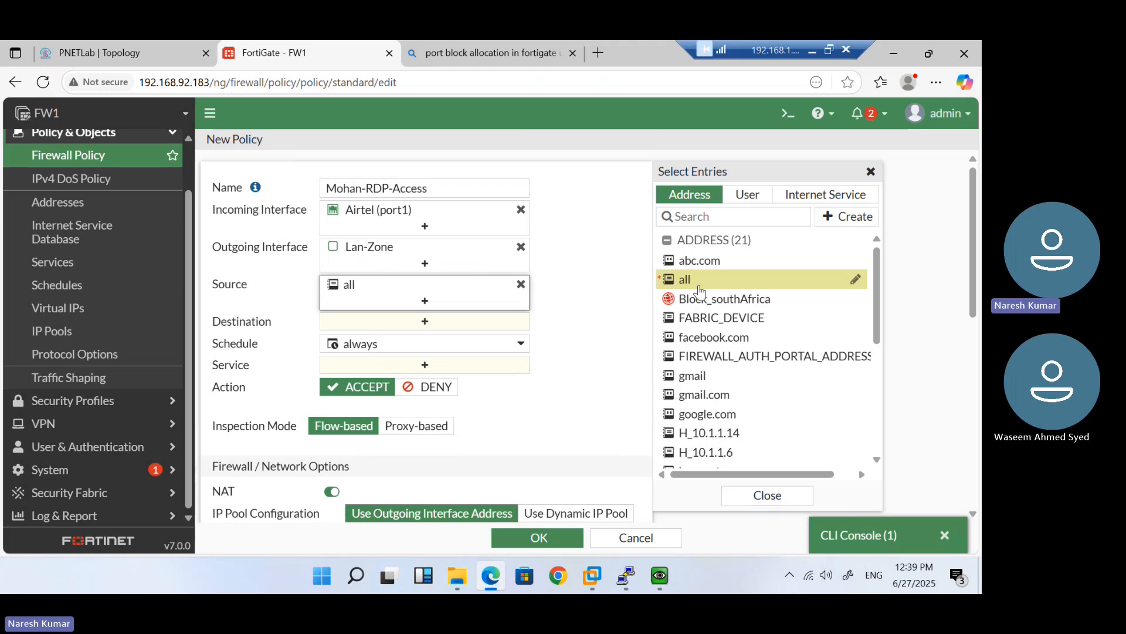
mouse_move(699, 290)
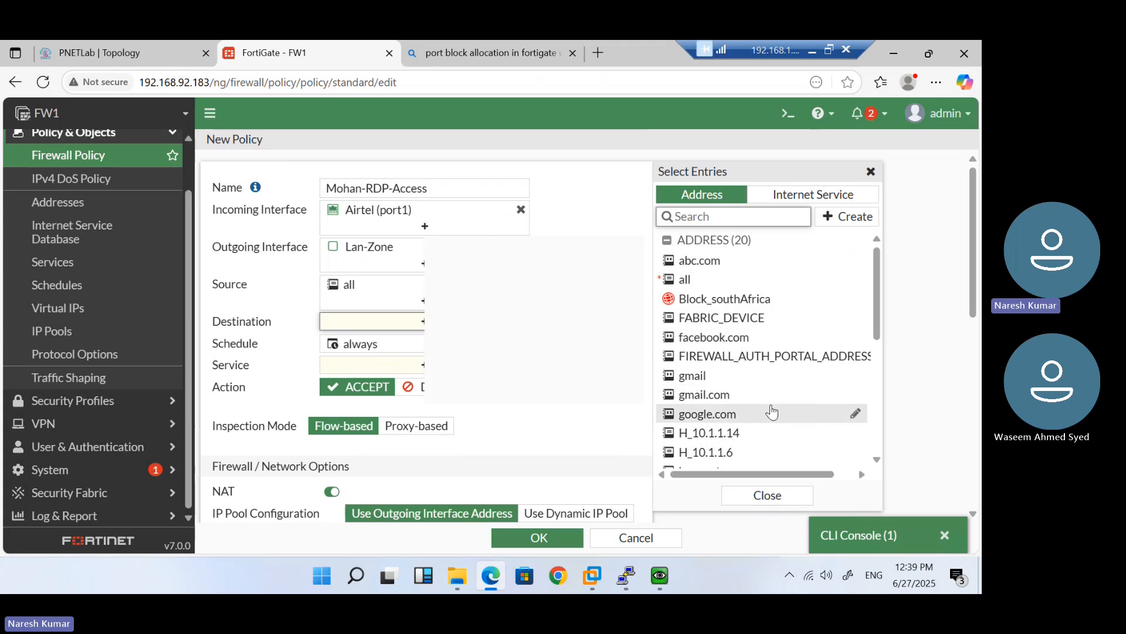
scroll(770, 411, "down", 1)
scroll(772, 412, "down", 3)
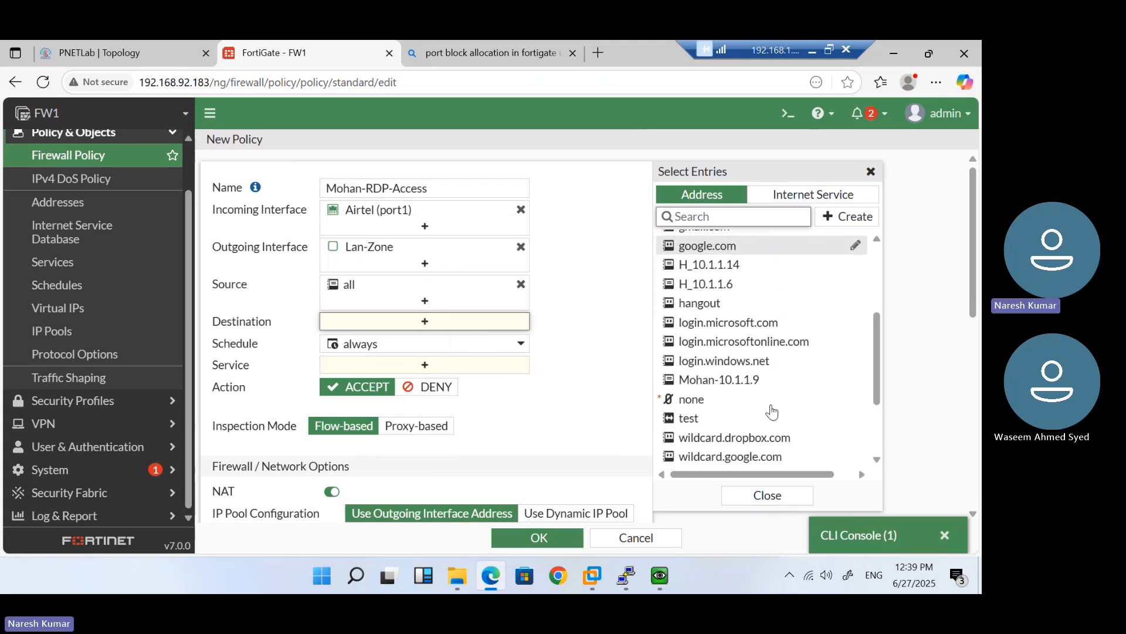
mouse_move(740, 389)
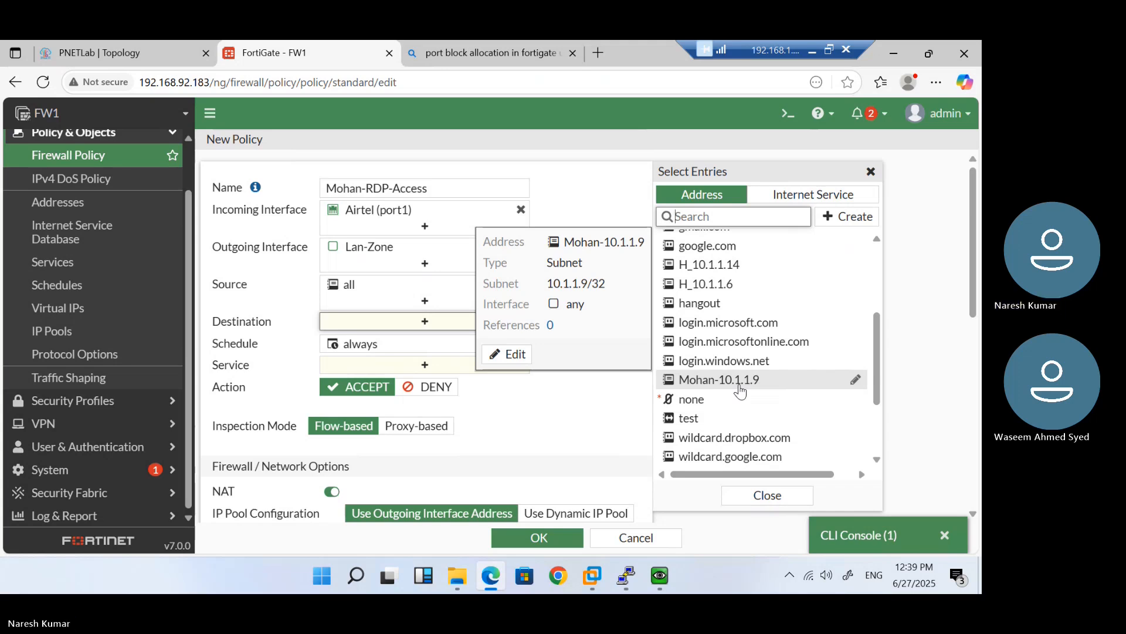
scroll(796, 433, "down", 4)
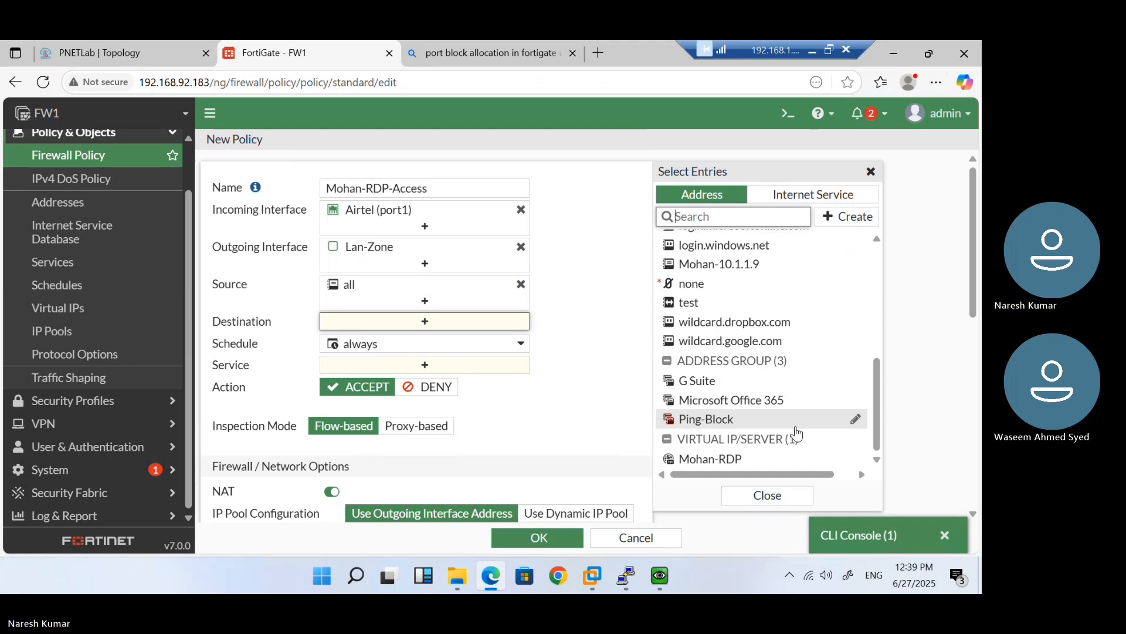
mouse_move(730, 466)
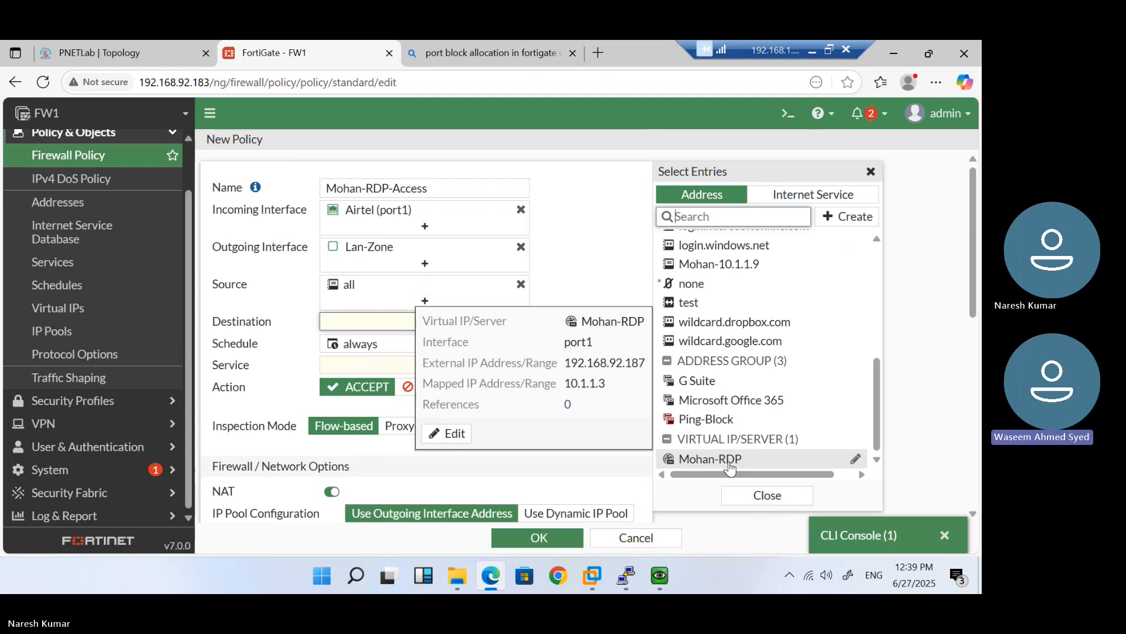
left_click(730, 466)
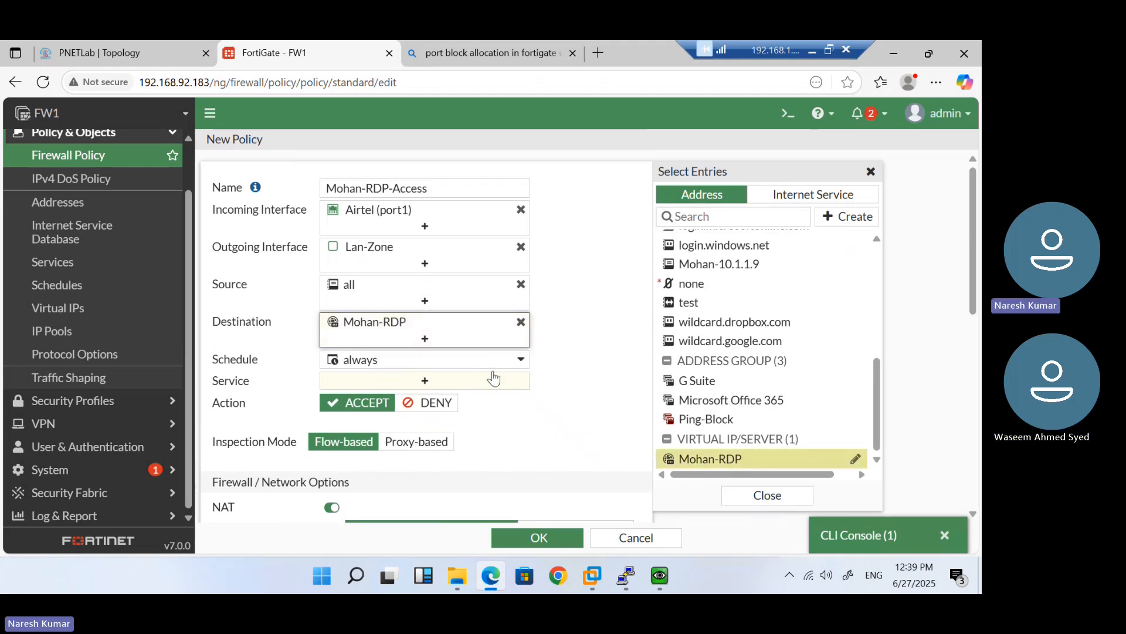
Restrict the policy's service to RDP
left_click(423, 380)
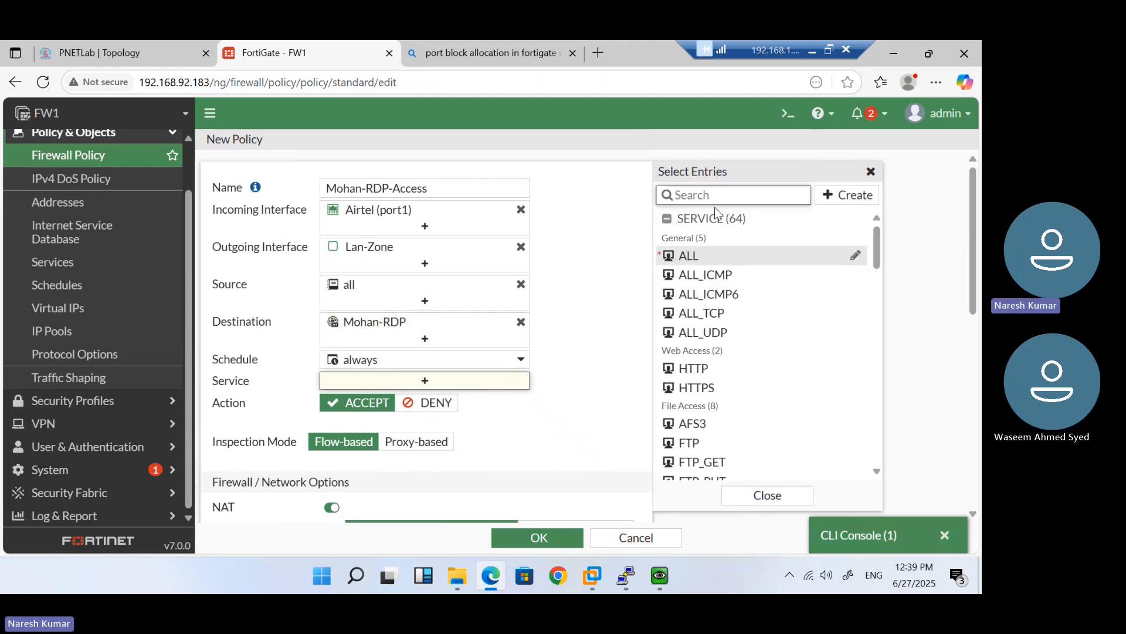
type("rdp")
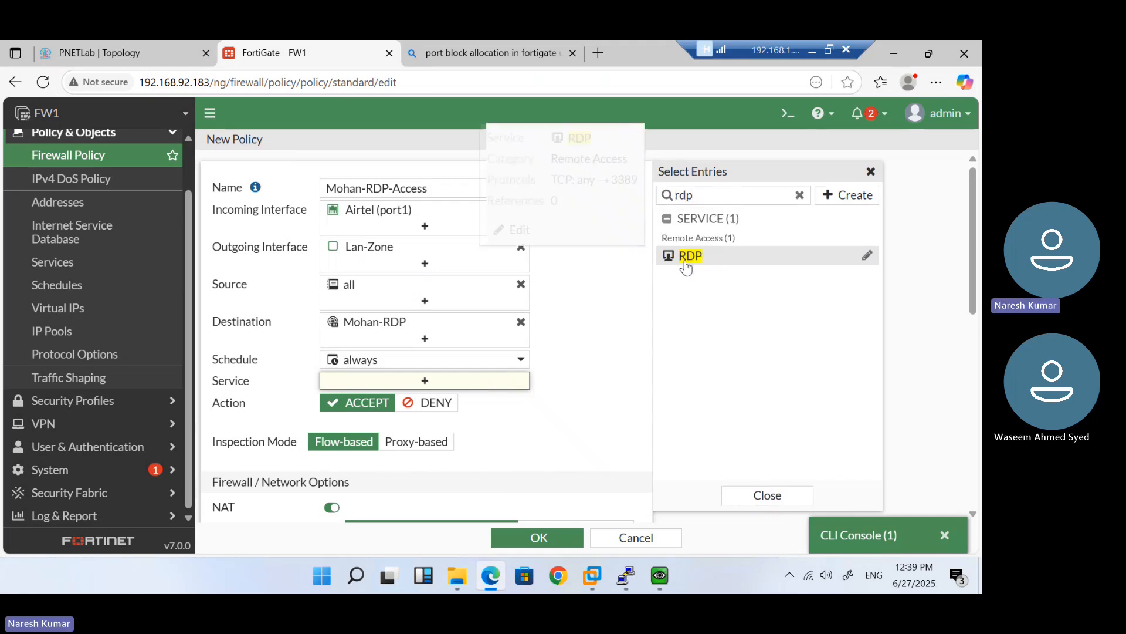
left_click(685, 262)
left_click(604, 411)
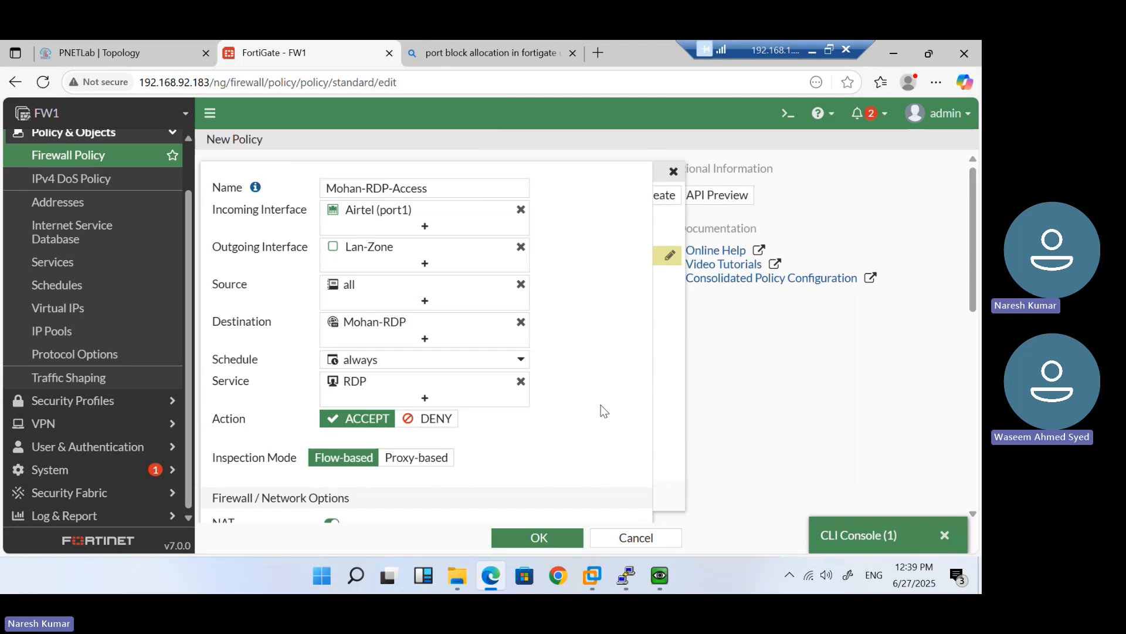
Disable NAT, log all sessions, and save the Mohan-RDP-Access policy
scroll(605, 411, "down", 2)
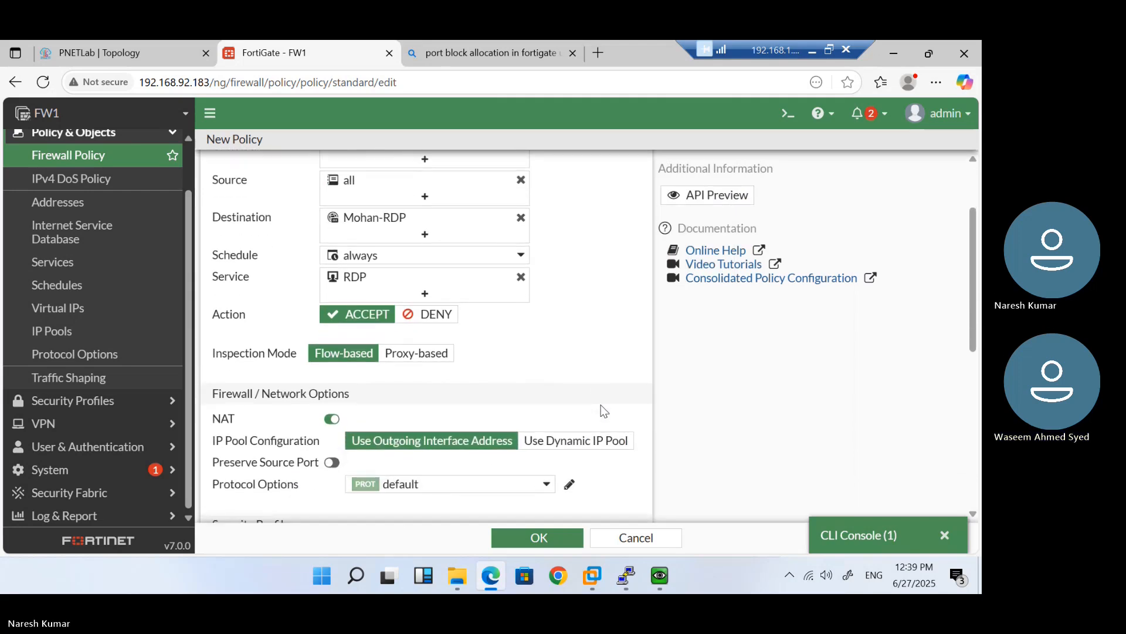
left_click(331, 419)
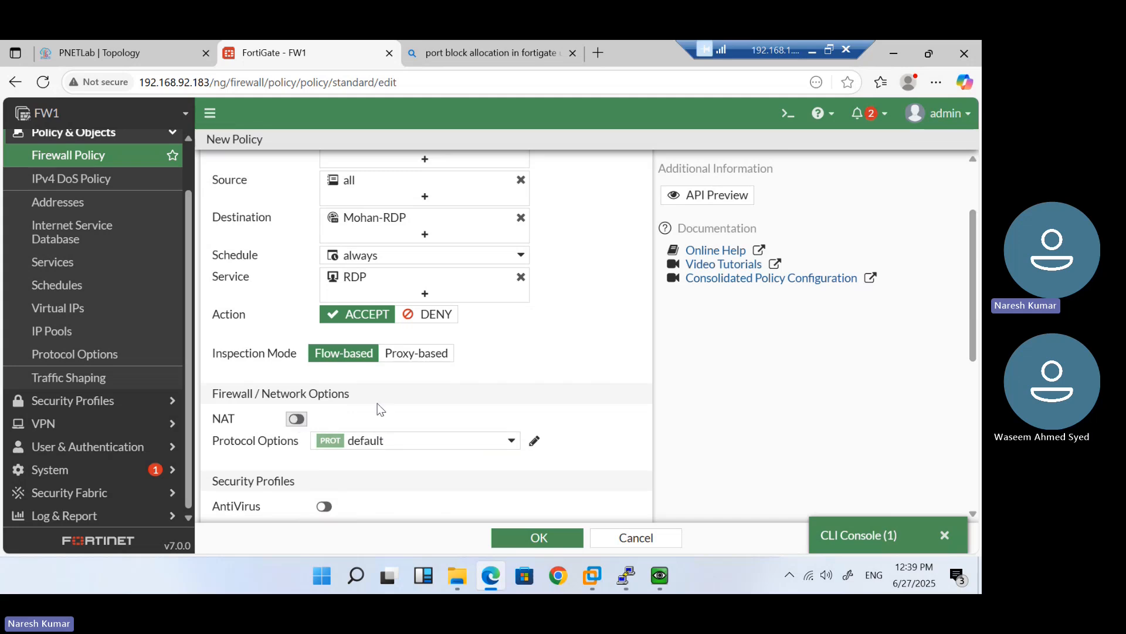
scroll(431, 381, "up", 1)
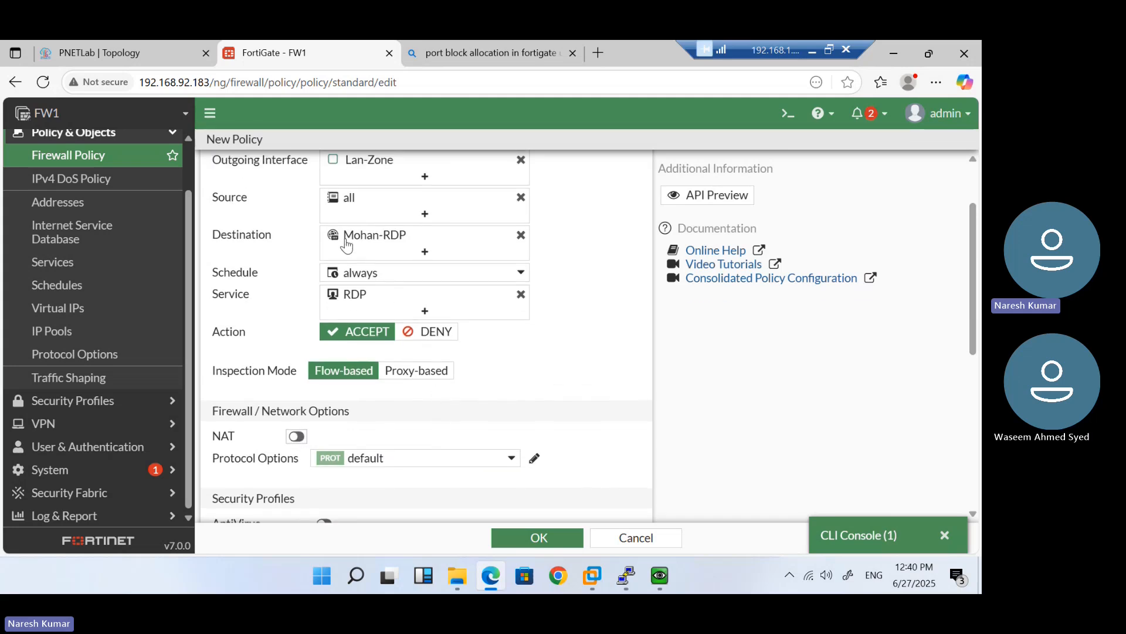
mouse_move(353, 244)
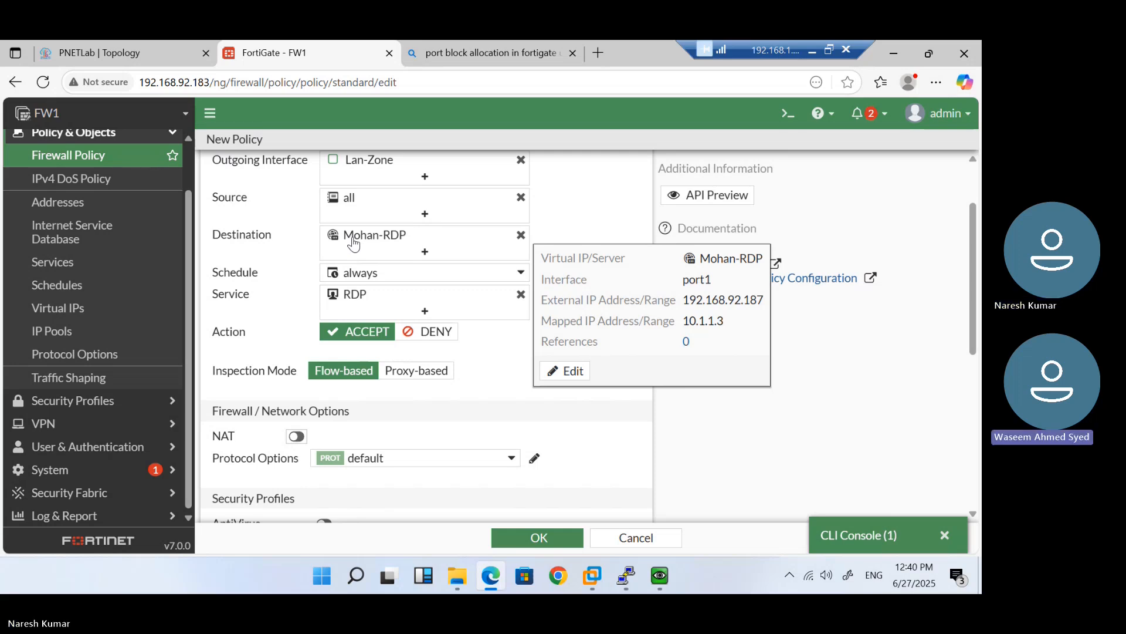
scroll(503, 427, "down", 5)
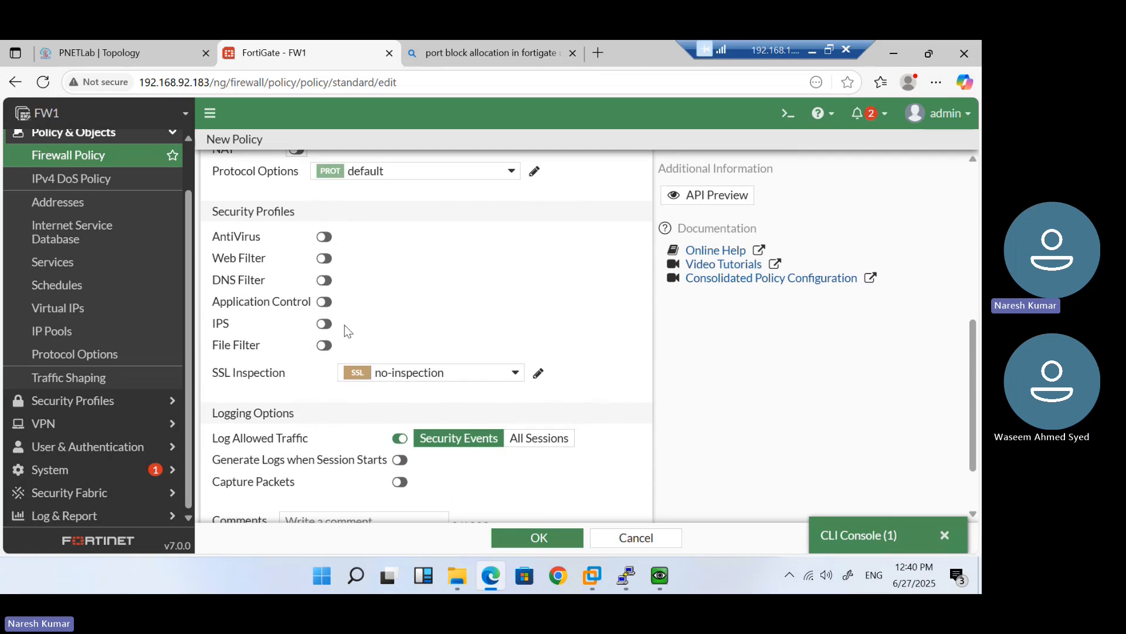
scroll(459, 344, "down", 2)
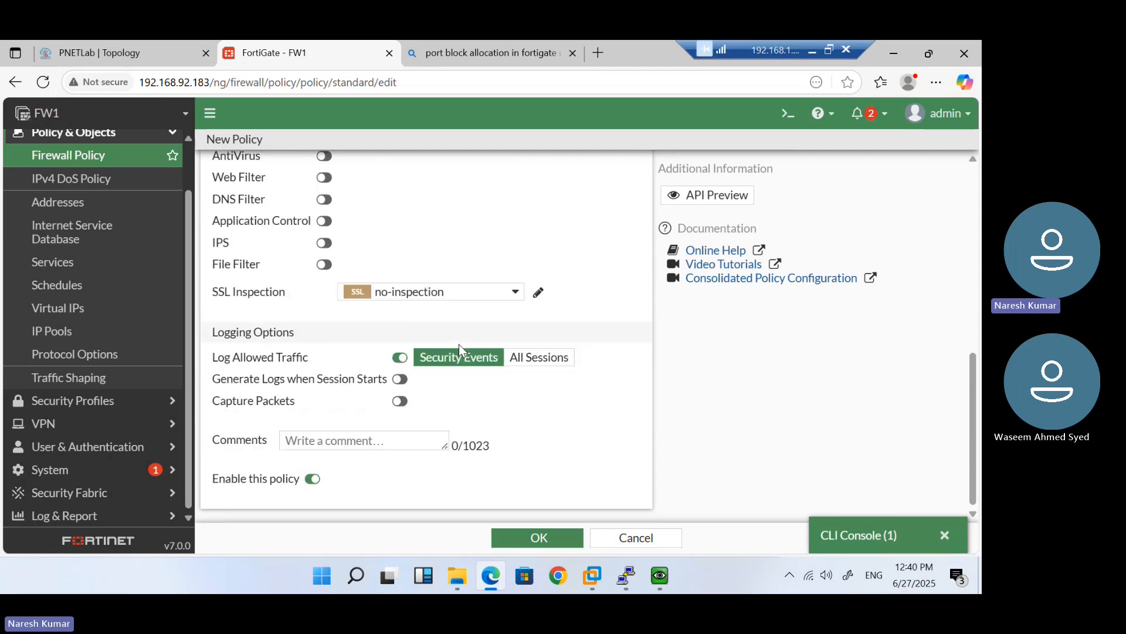
left_click(517, 359)
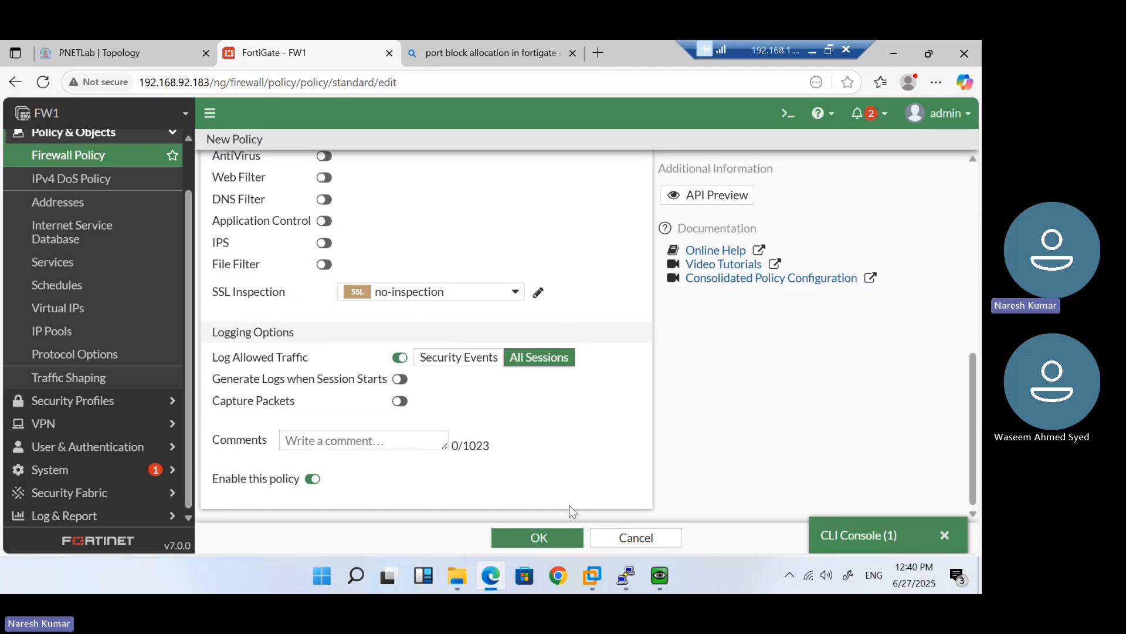
left_click(545, 537)
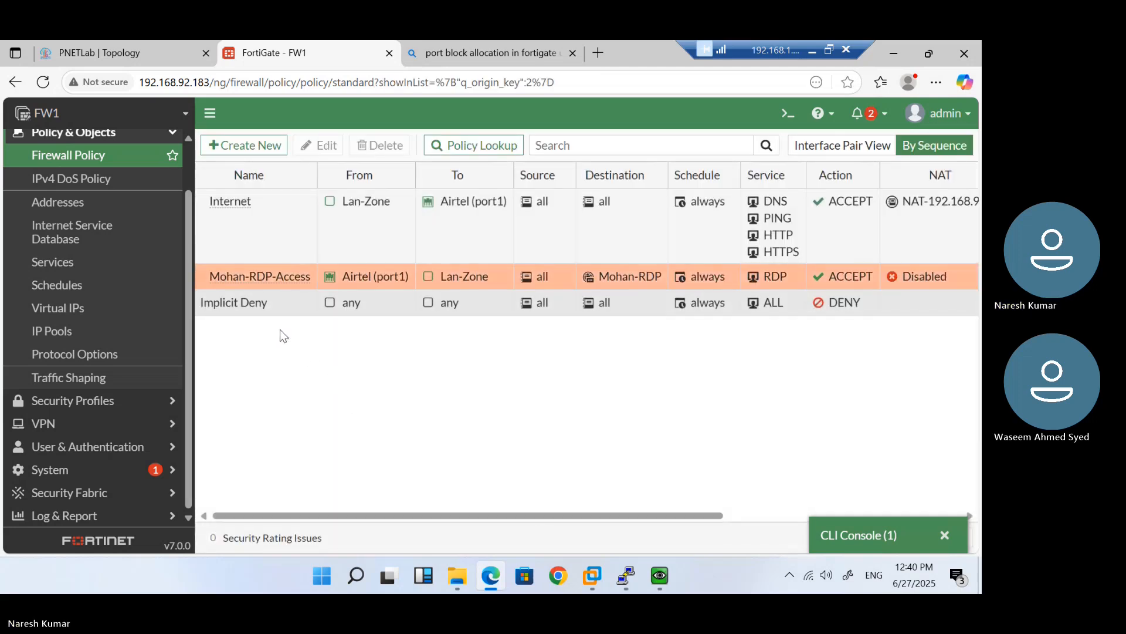
Drag Mohan-RDP-Access above the Internet policy so it is first in the sequence
left_click_drag(235, 278, 226, 249)
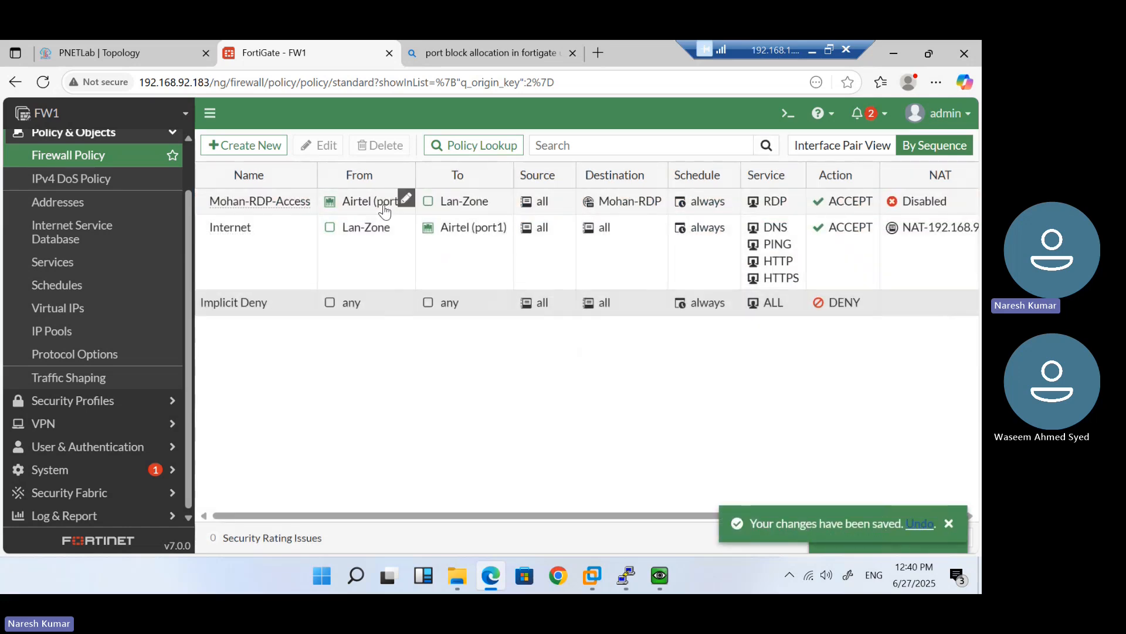
mouse_move(387, 201)
left_click(949, 522)
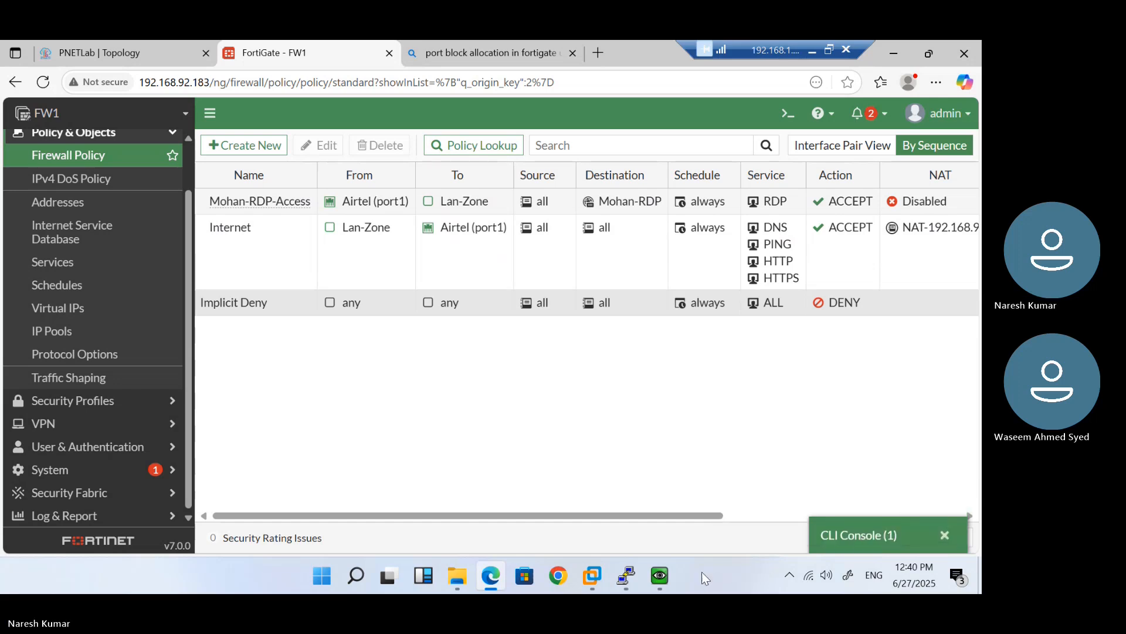
mouse_move(670, 575)
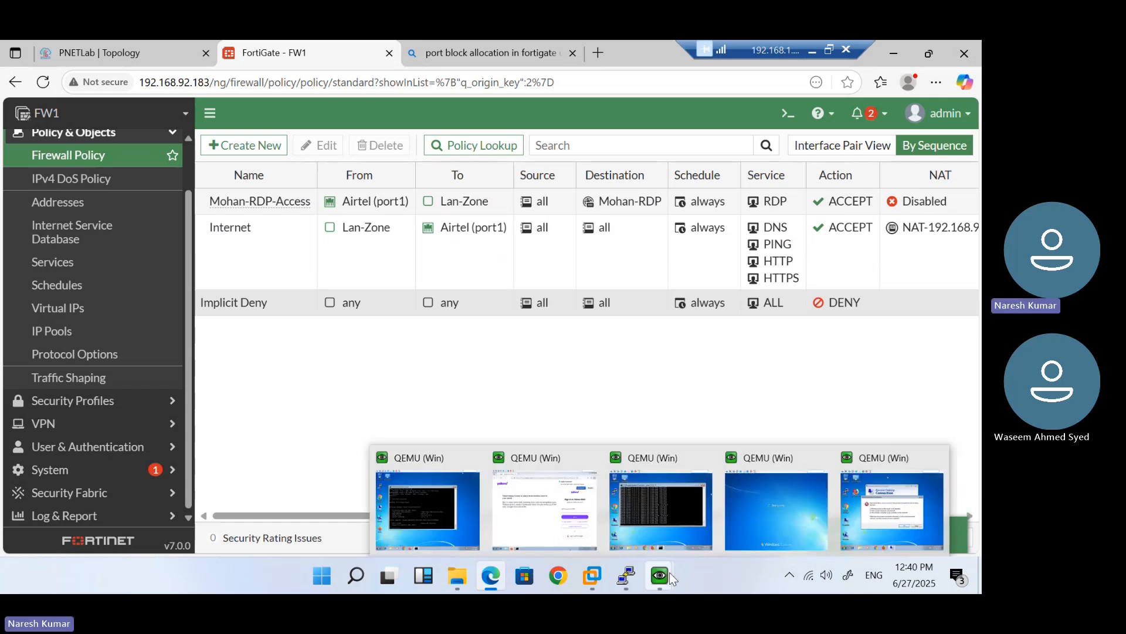
left_click(879, 513)
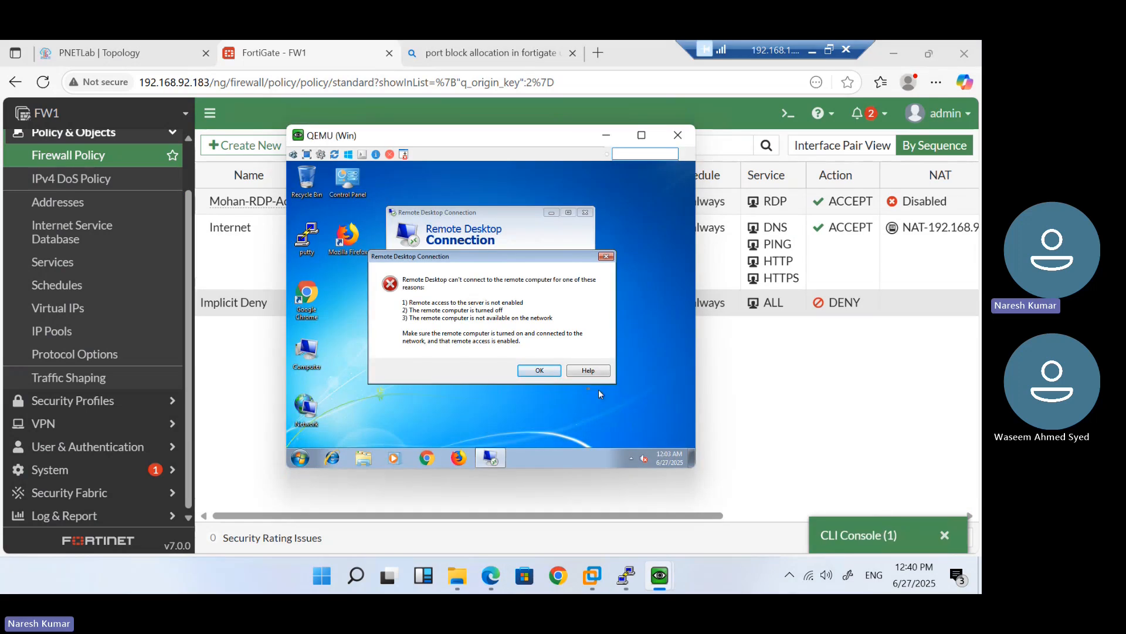
Retry the Remote Desktop connection to 192.168.92.187 and dismiss the failure message
left_click(539, 371)
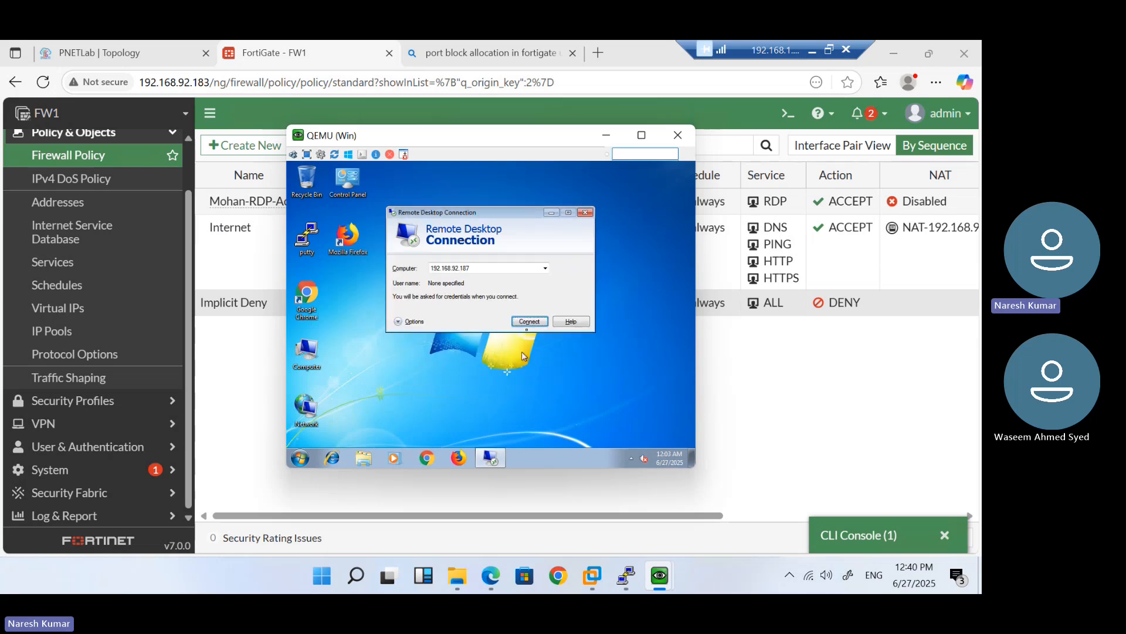
left_click(530, 321)
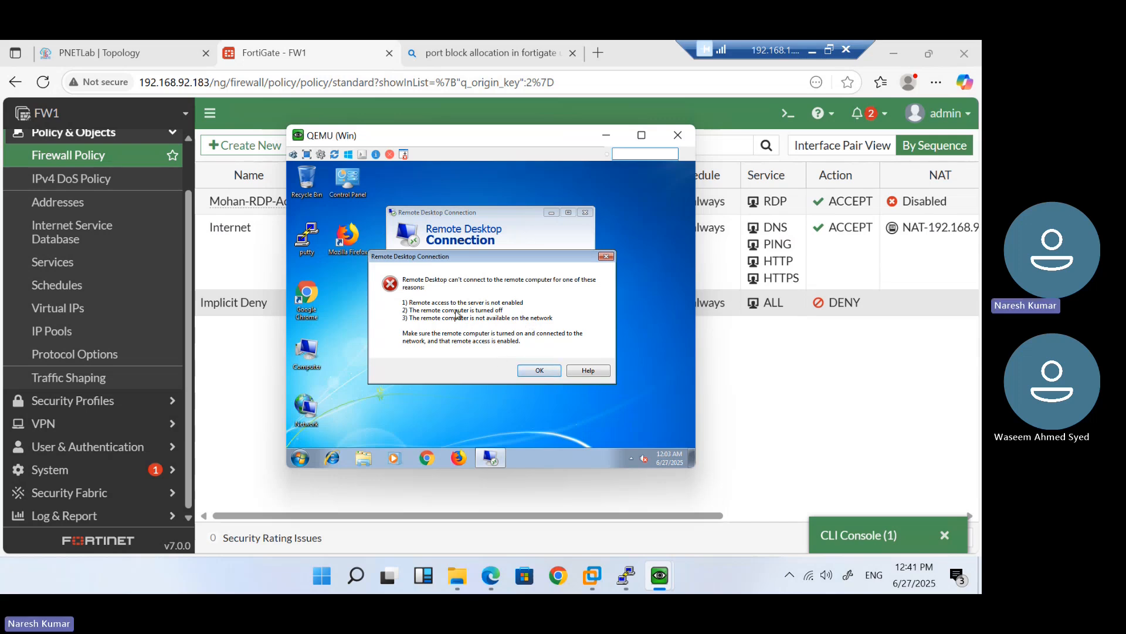
left_click(539, 372)
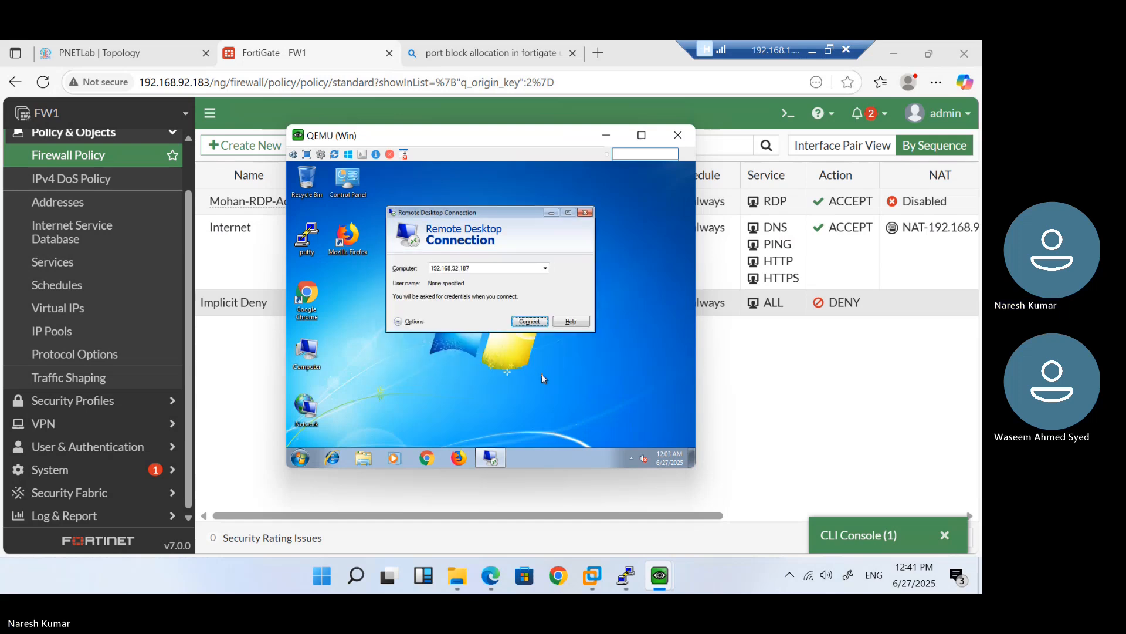
Open FortiGate's CLI Console with a new session
left_click(852, 534)
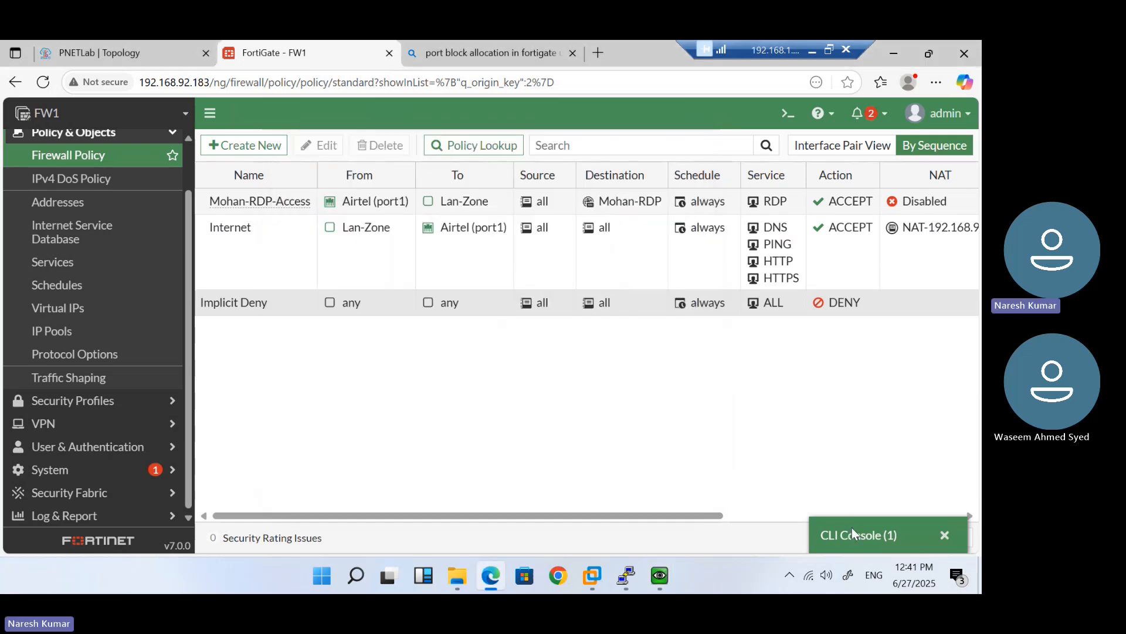
left_click(852, 534)
key("Return")
key("Return")
key("Return")
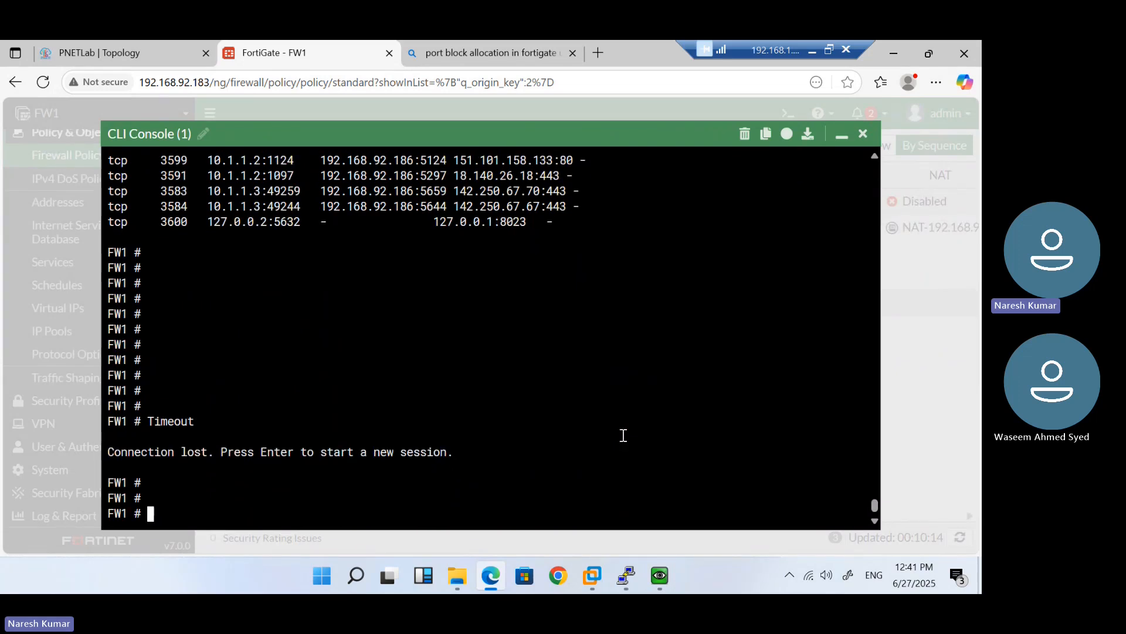
Run 'get system session list | grep 192.168.92.187' in the CLI twice
type("get system session list | grep ")
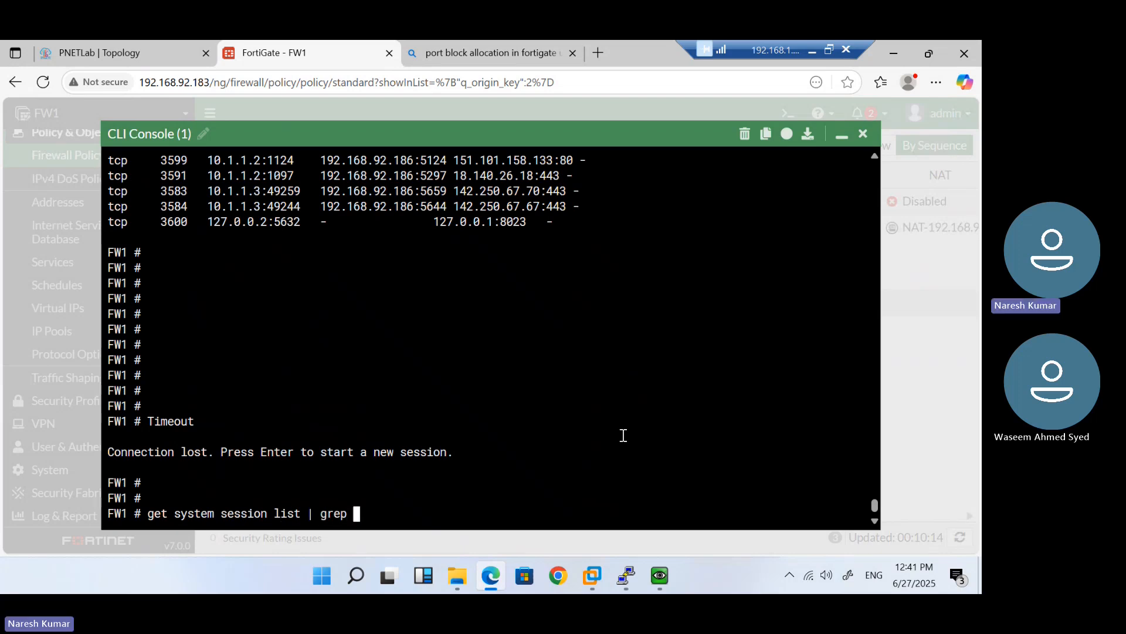
type("192.168.92.187")
key("Return")
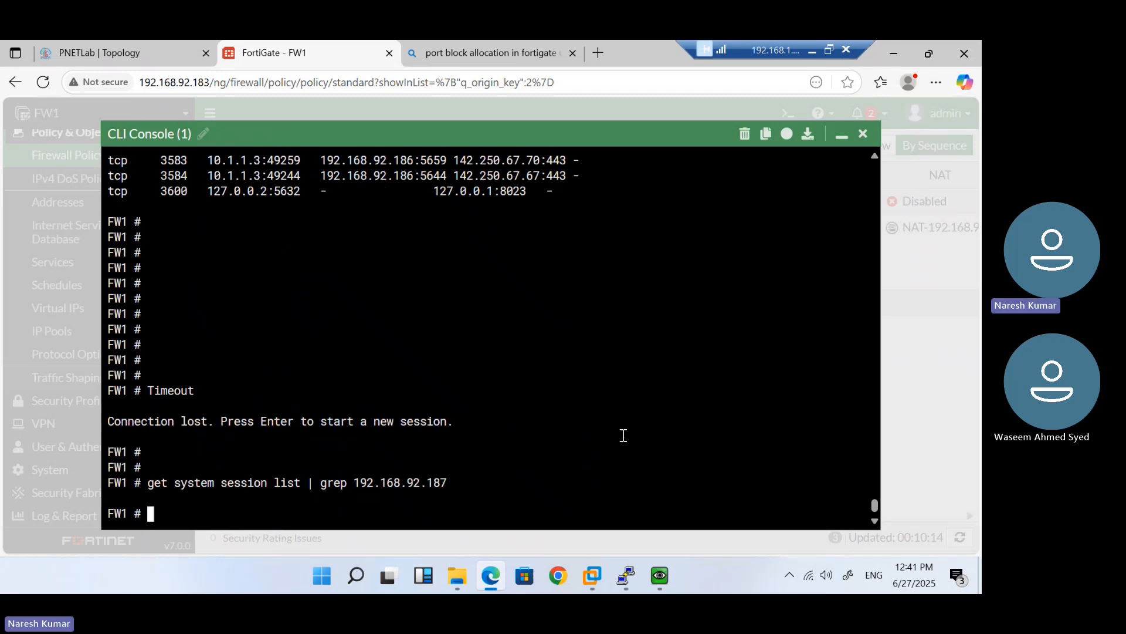
key("Up")
key("Return")
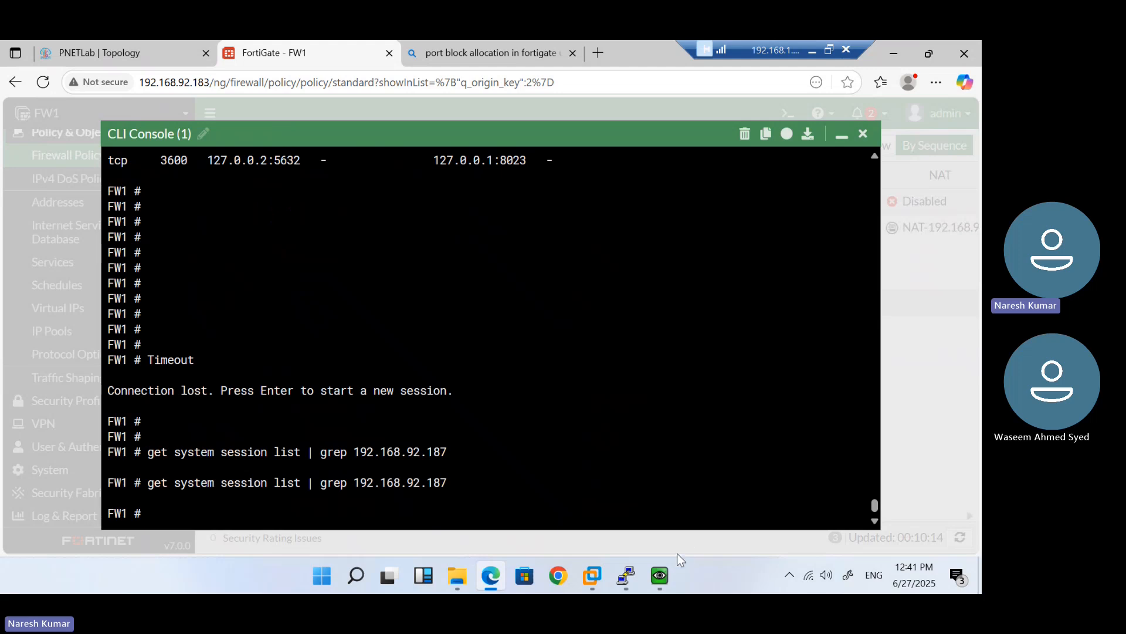
Start the client's RDP connection and rerun the session lookup while it connects
mouse_move(660, 575)
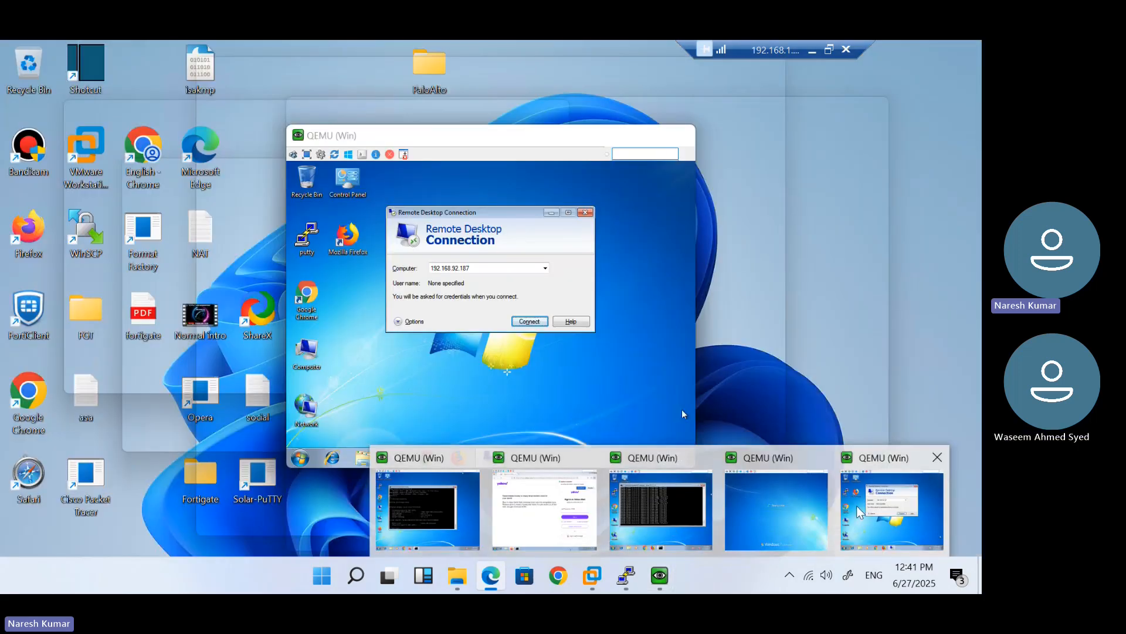
left_click(859, 512)
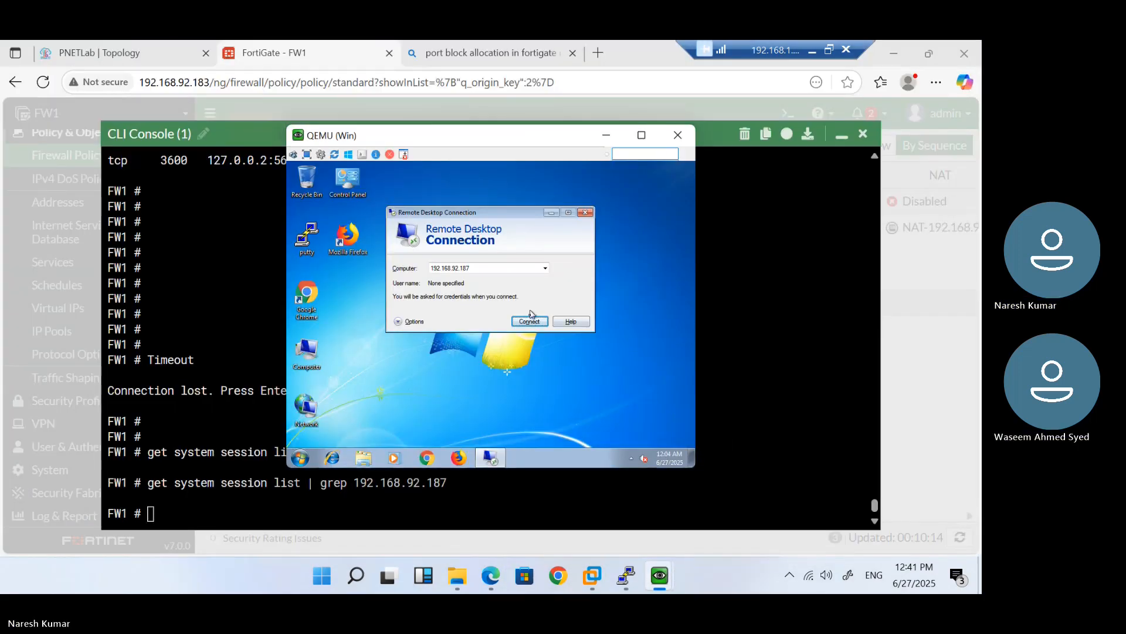
left_click(531, 322)
left_click(767, 396)
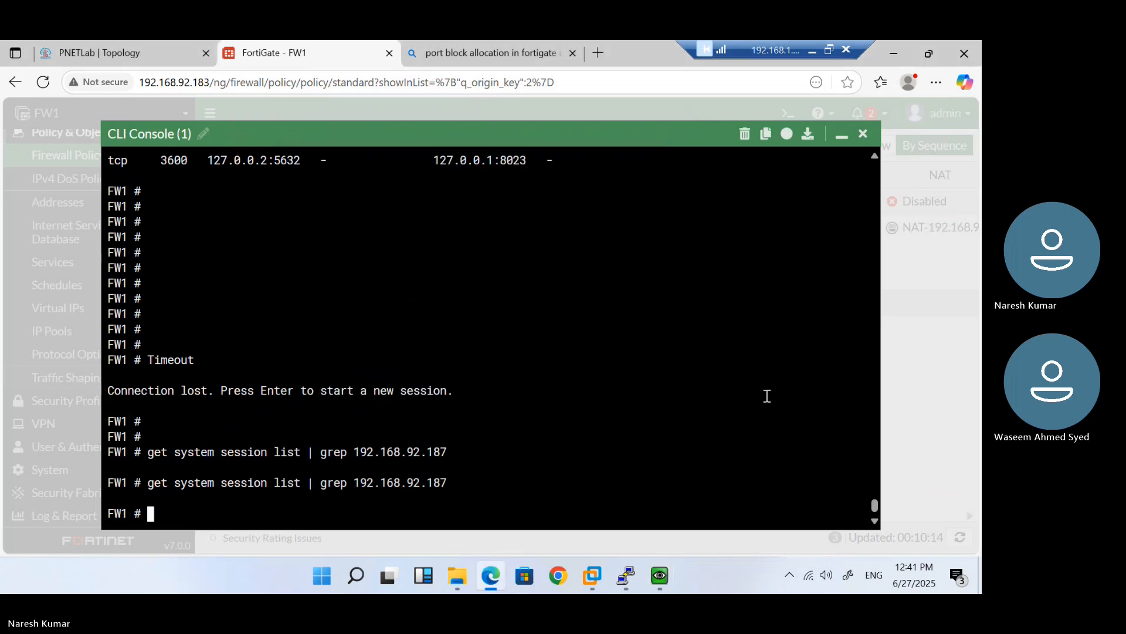
key("Up")
key("Return")
key("Up")
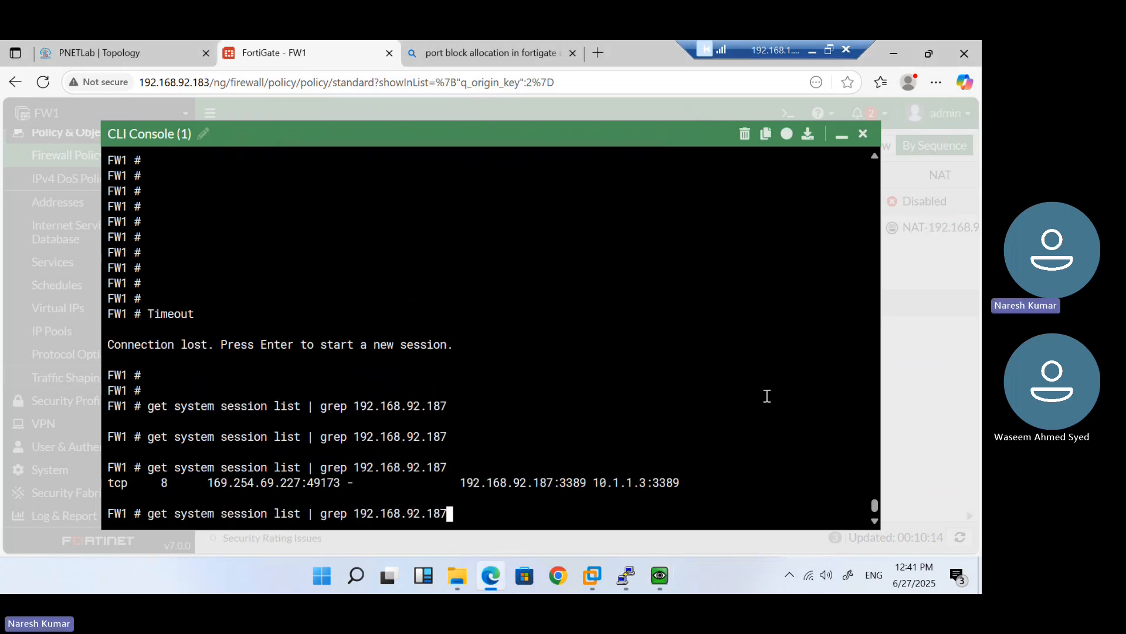
key("Return")
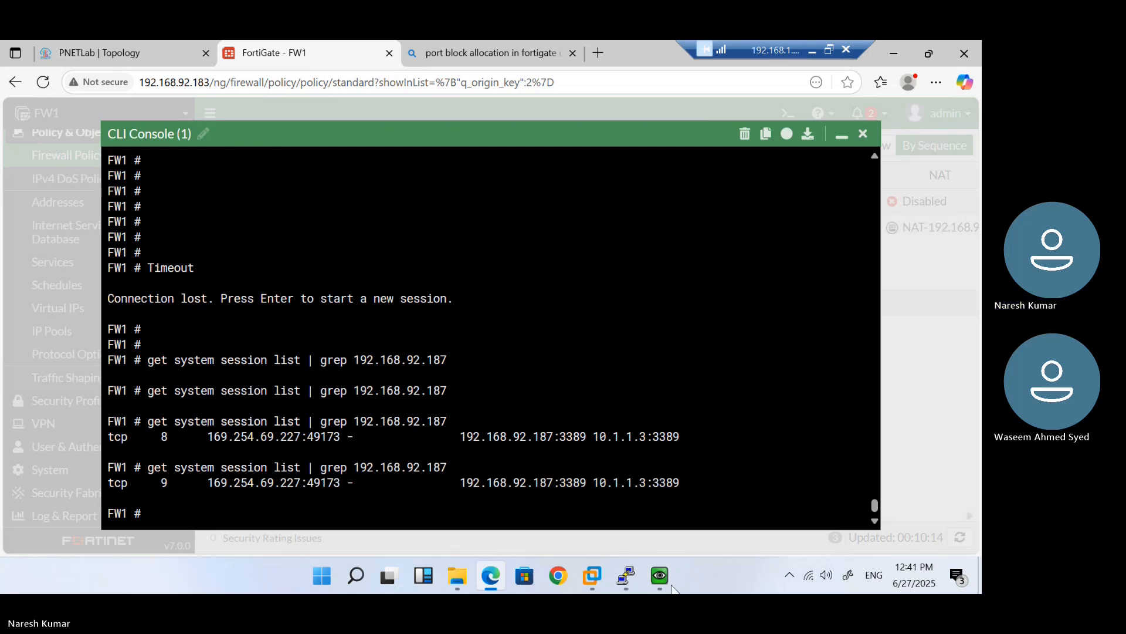
mouse_move(660, 575)
left_click(890, 512)
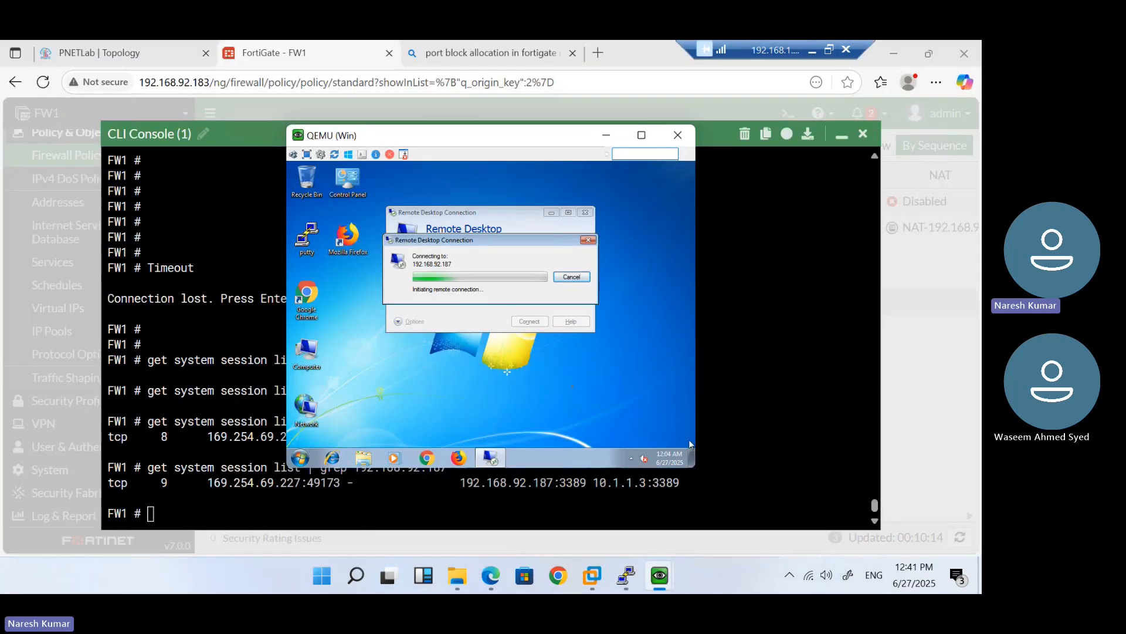
left_click(742, 393)
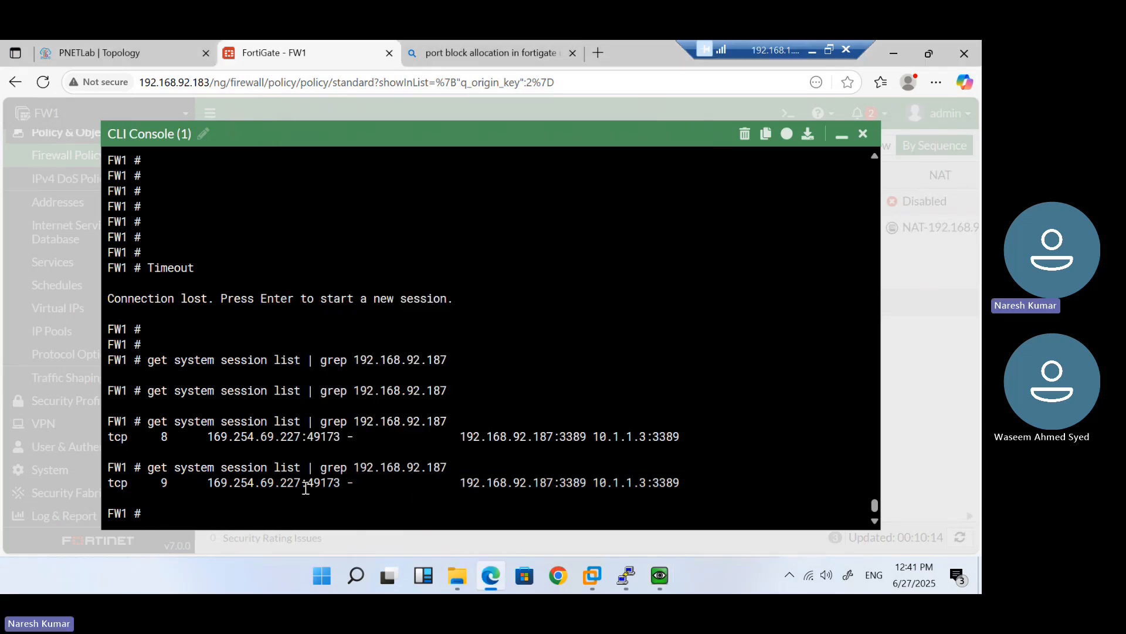
Highlight 192.168.92.187:3389 and its translation to 10.1.1.3:3389 in the session output
double_click(582, 483)
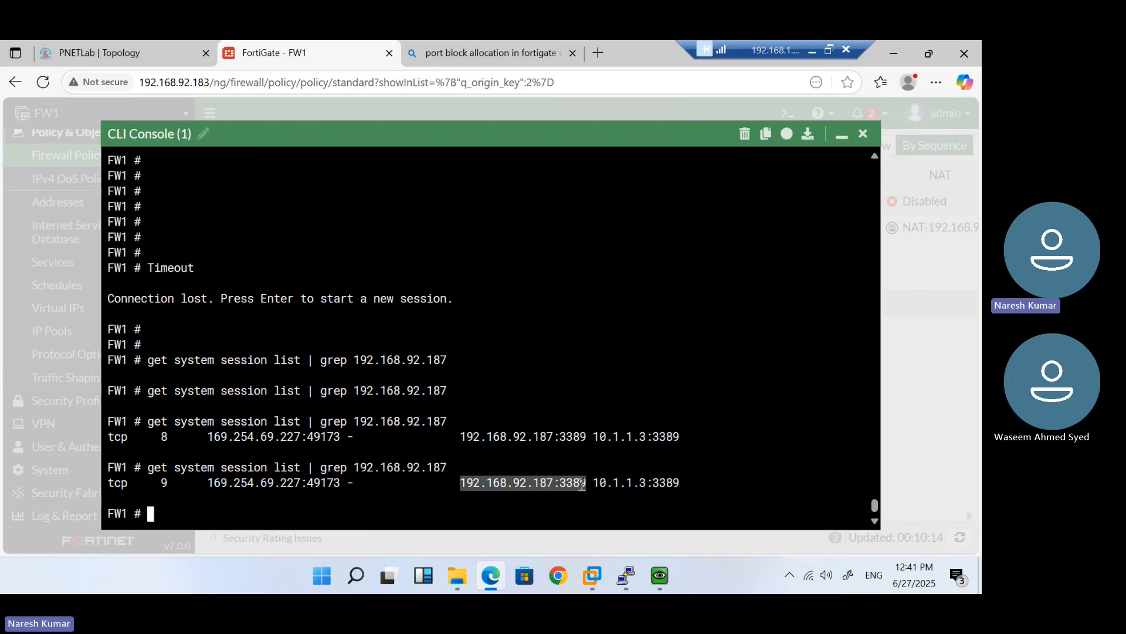
double_click(621, 484)
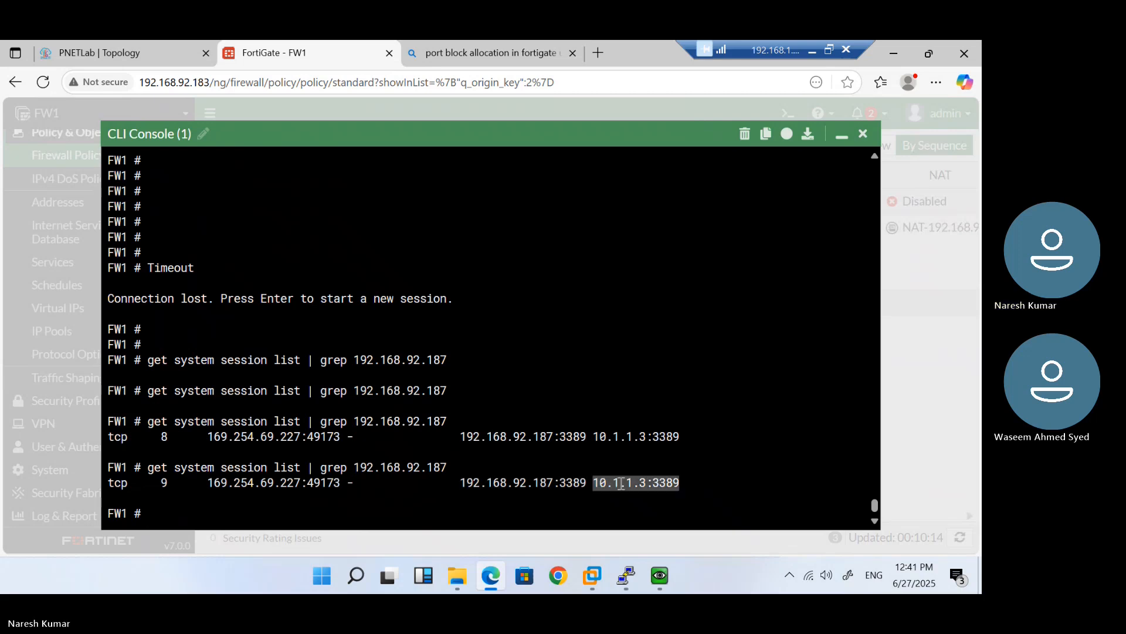
left_click(622, 484)
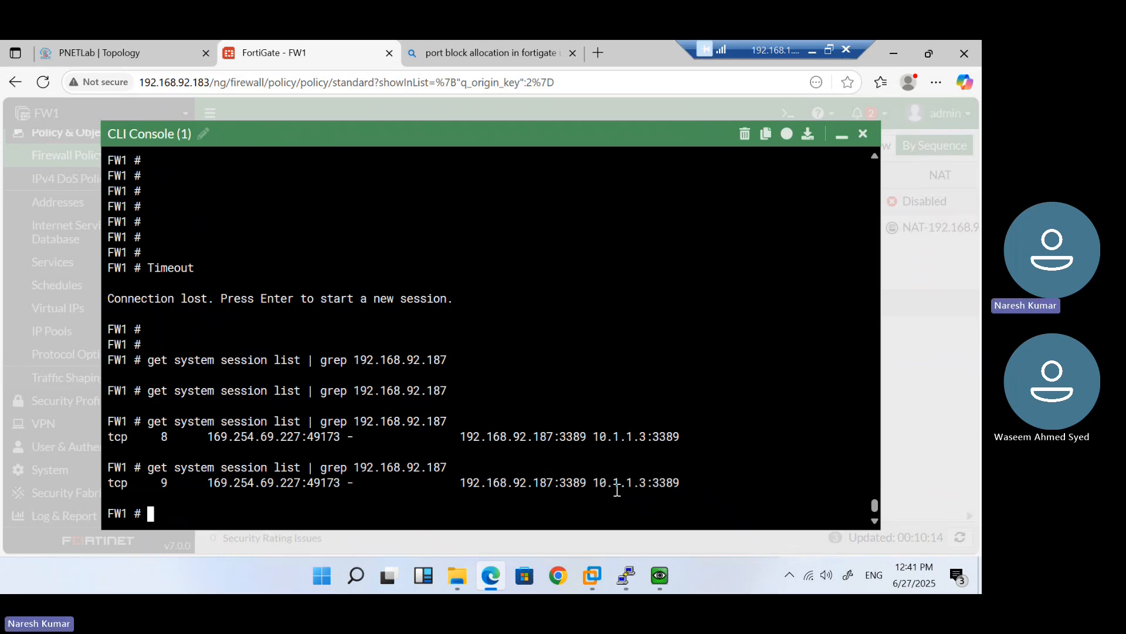
double_click(669, 482)
left_click(668, 482)
Dismiss the client's Remote Desktop error and switch to the 10.1.1.3 server VM
mouse_move(658, 572)
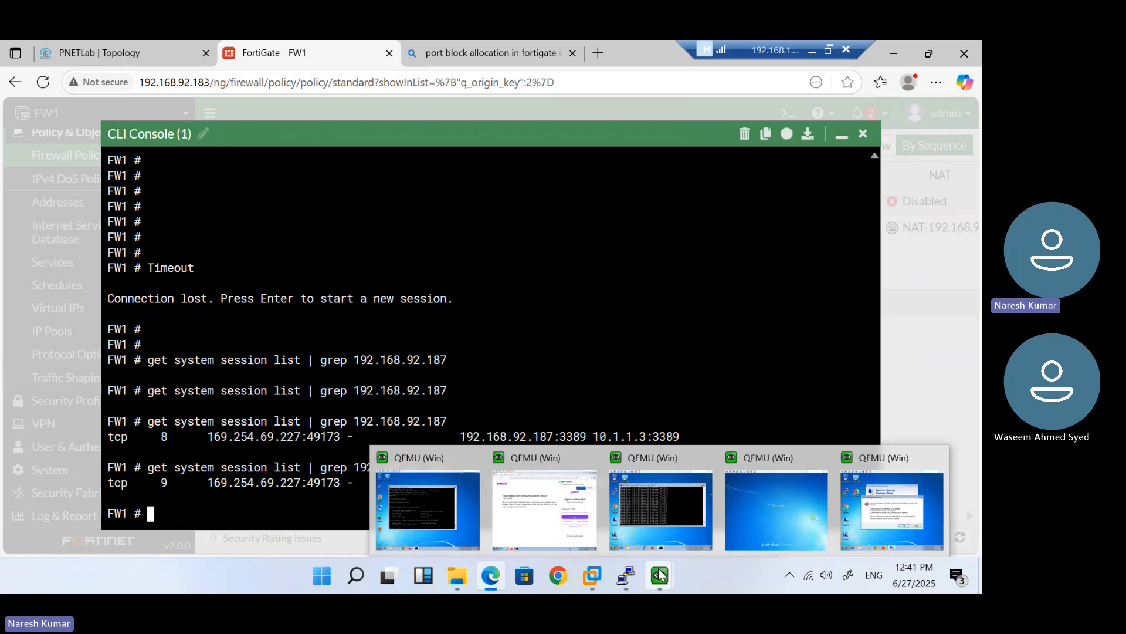
left_click(874, 508)
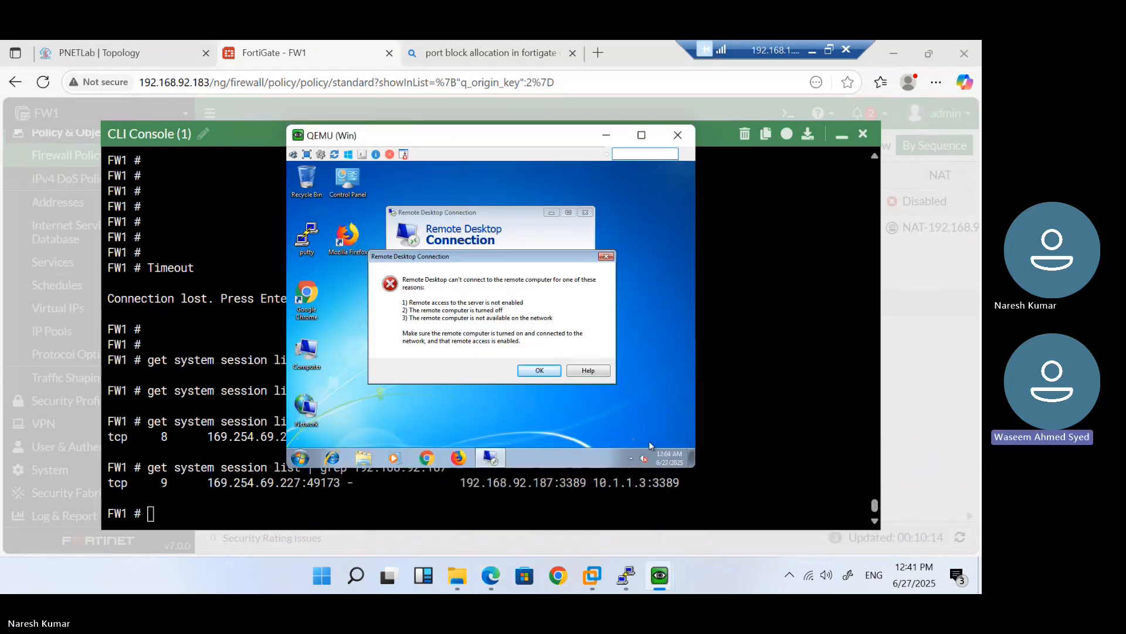
left_click(531, 370)
mouse_move(659, 580)
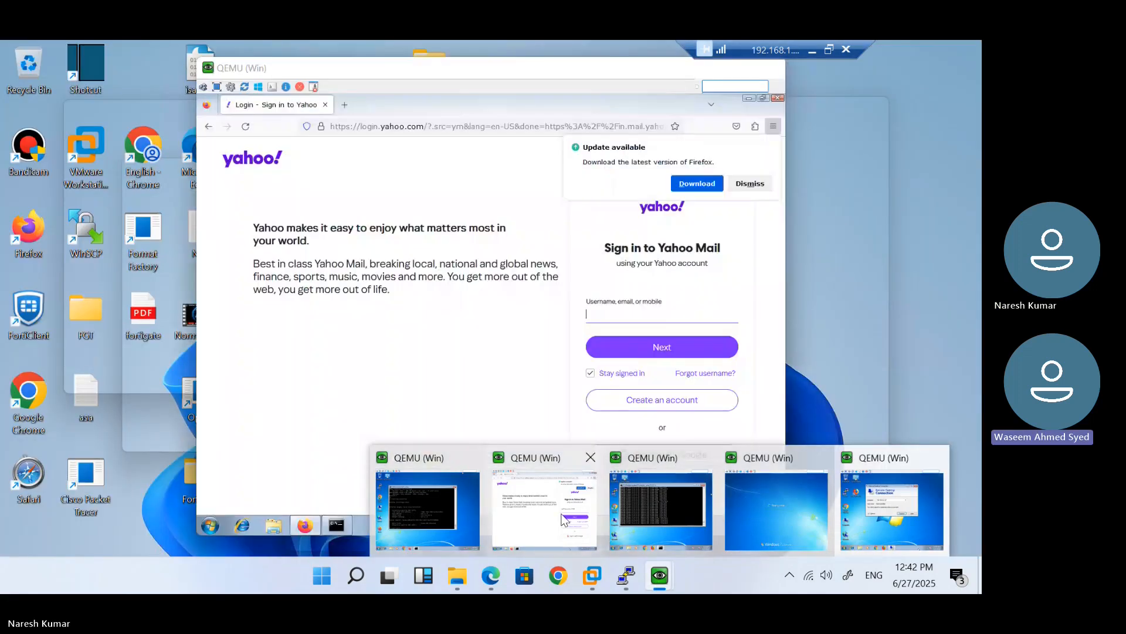
left_click(563, 519)
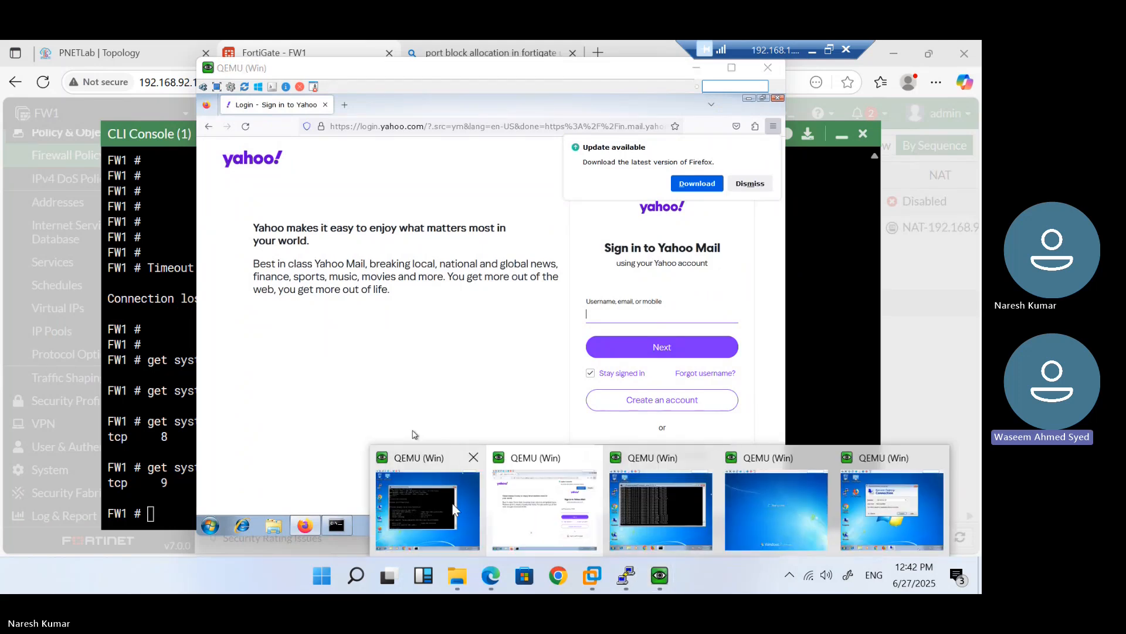
left_click(427, 504)
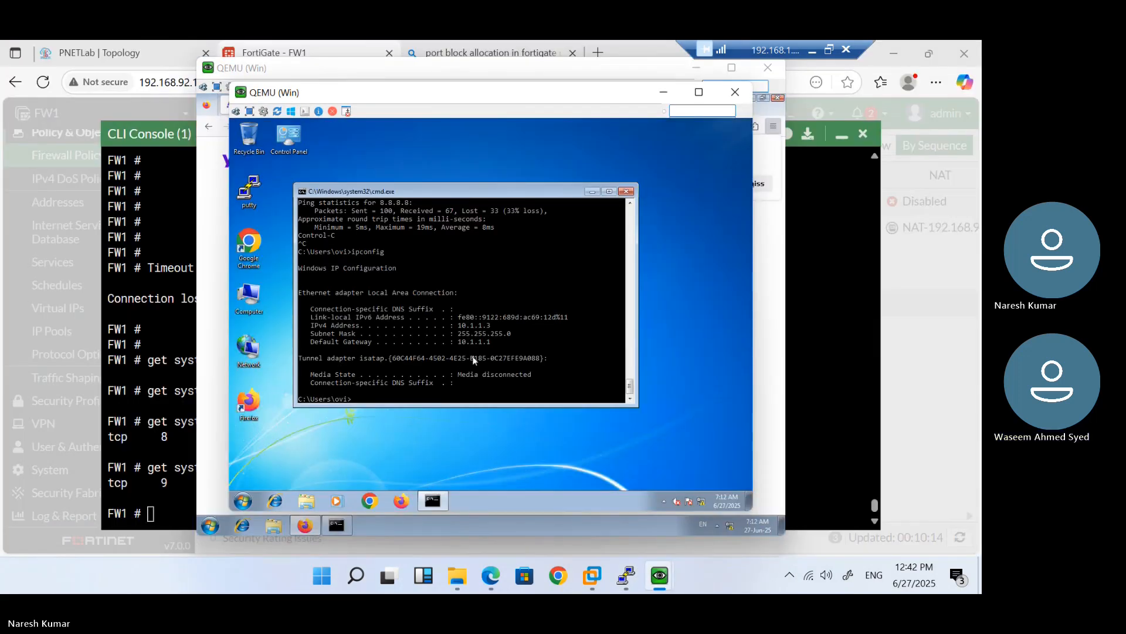
Turn off Windows Firewall for all networks via firewall.cpl and close the window
left_click(238, 500)
type("fi")
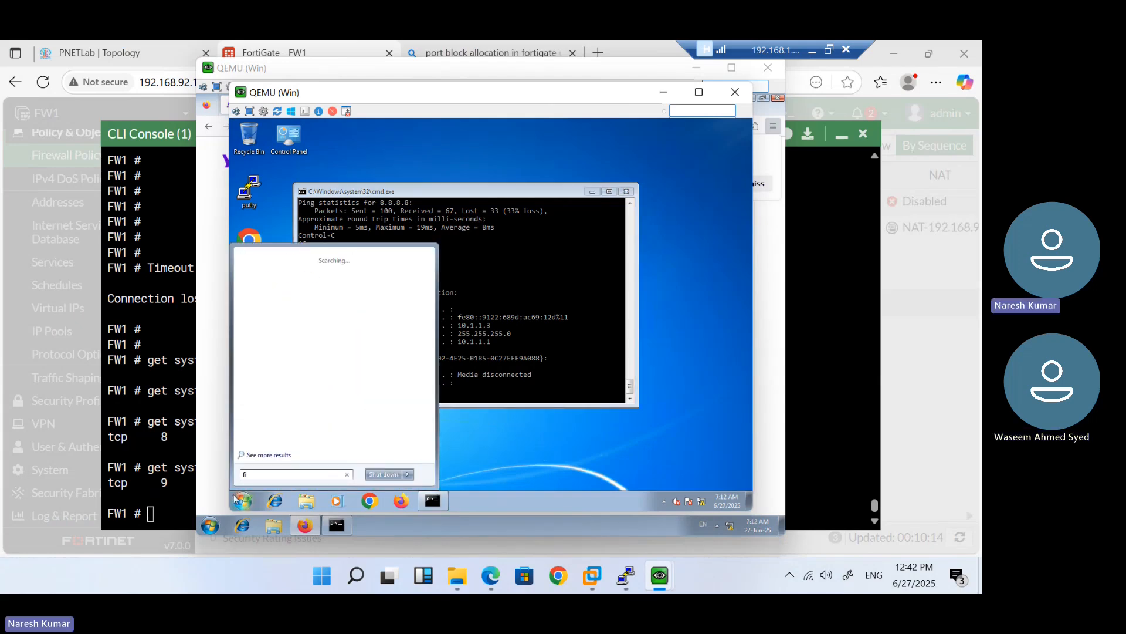
type("rewall.cpl")
key("Return")
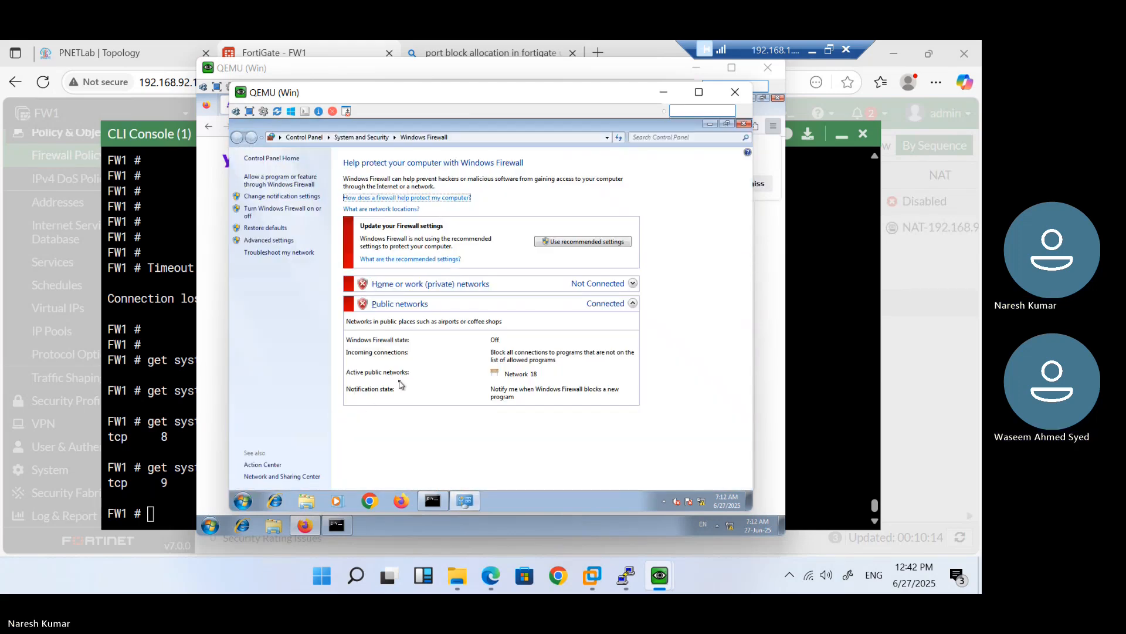
left_click(269, 213)
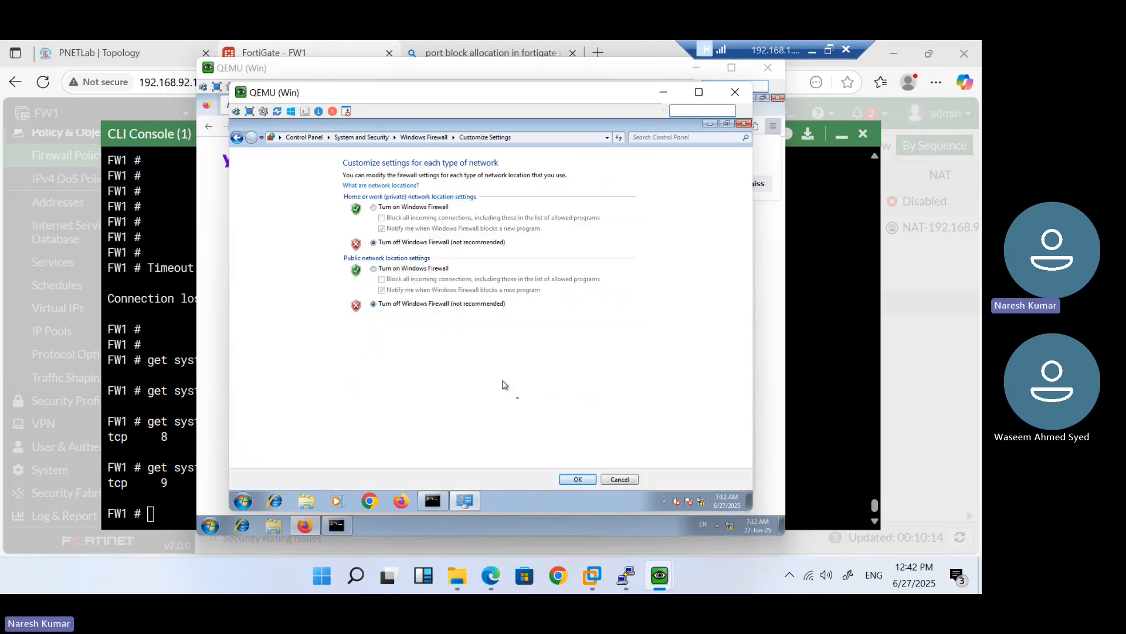
left_click(578, 480)
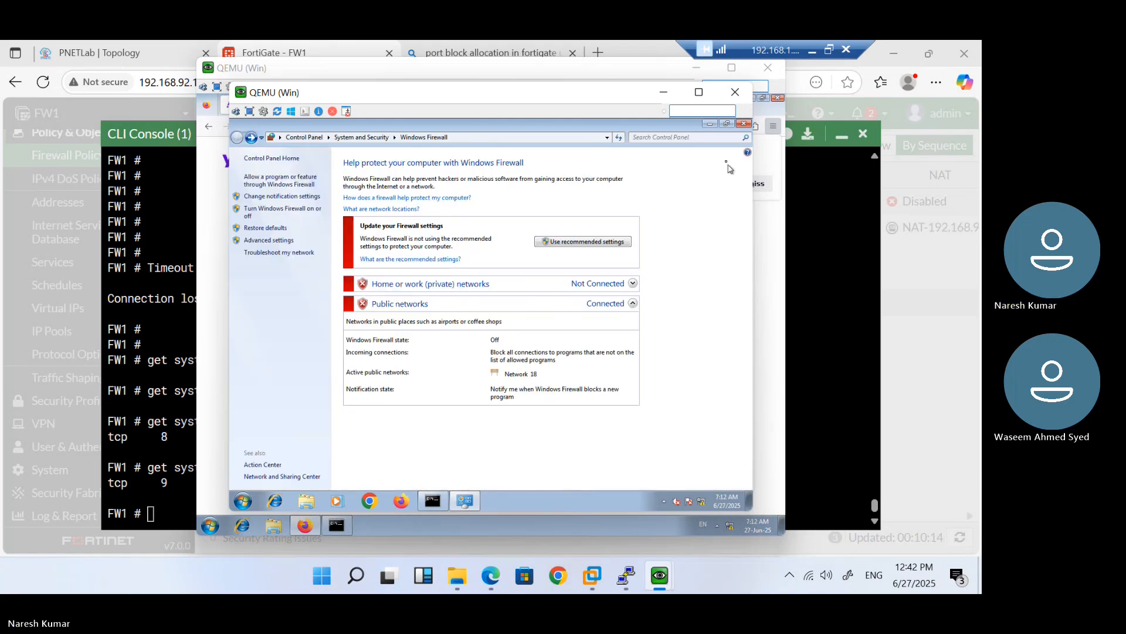
left_click(745, 124)
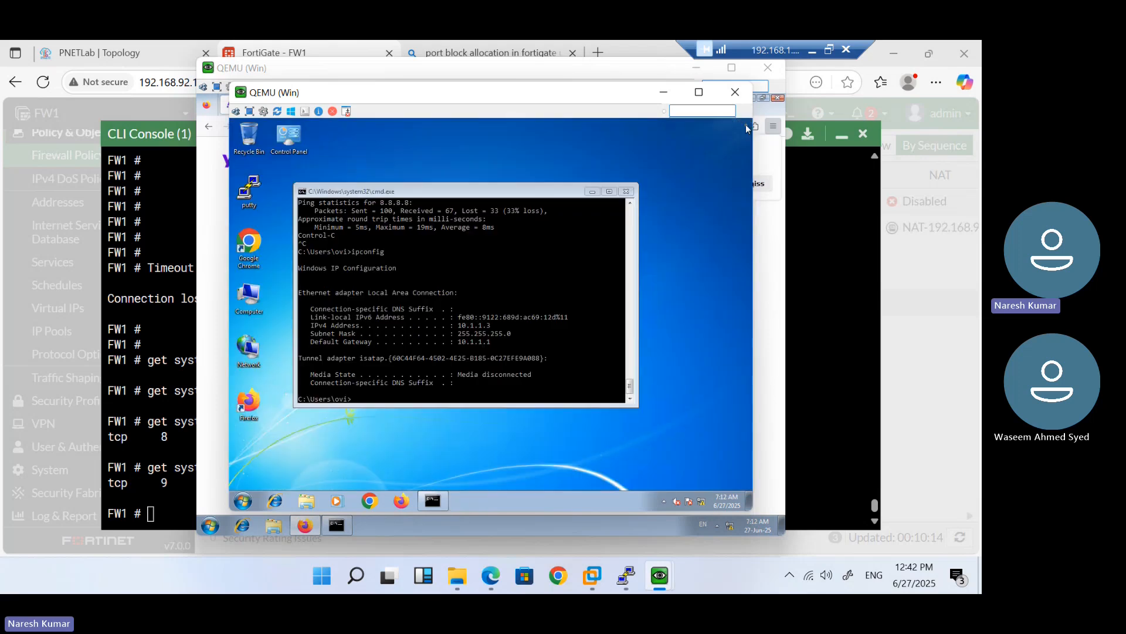
Minimize the server and Yahoo VM windows and close the client's Remote Desktop dialog
mouse_move(659, 587)
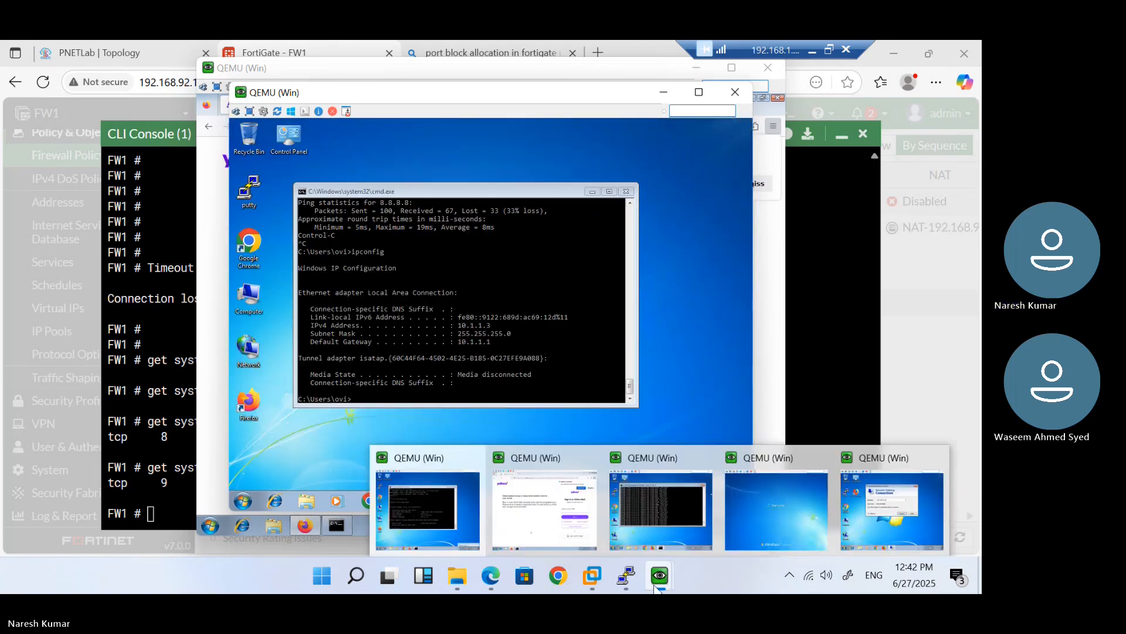
left_click(891, 512)
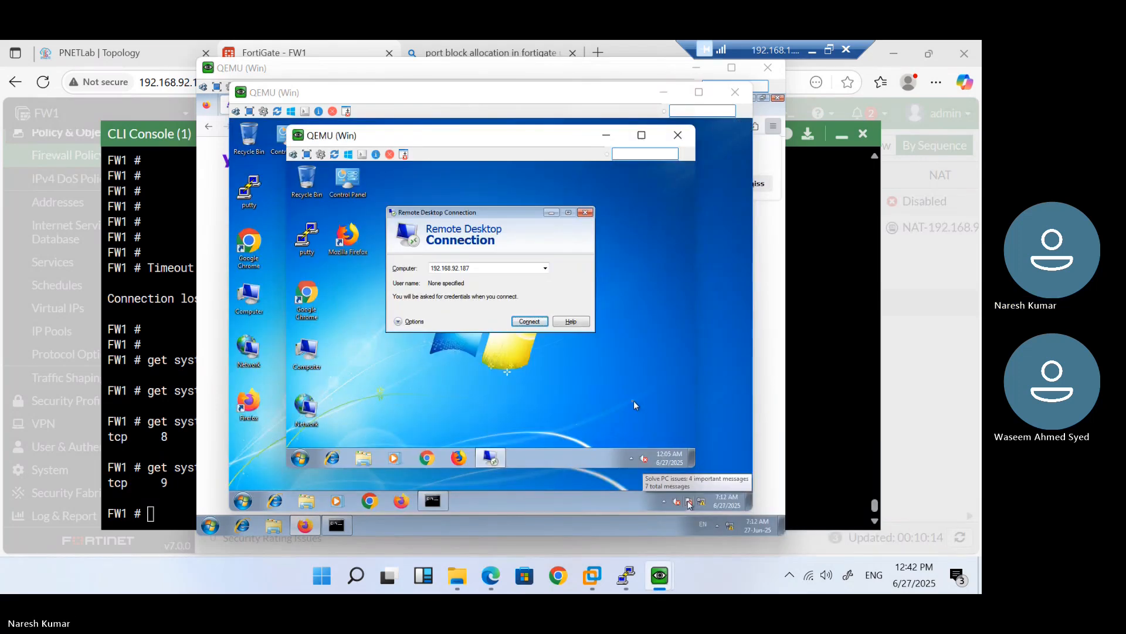
left_click(663, 94)
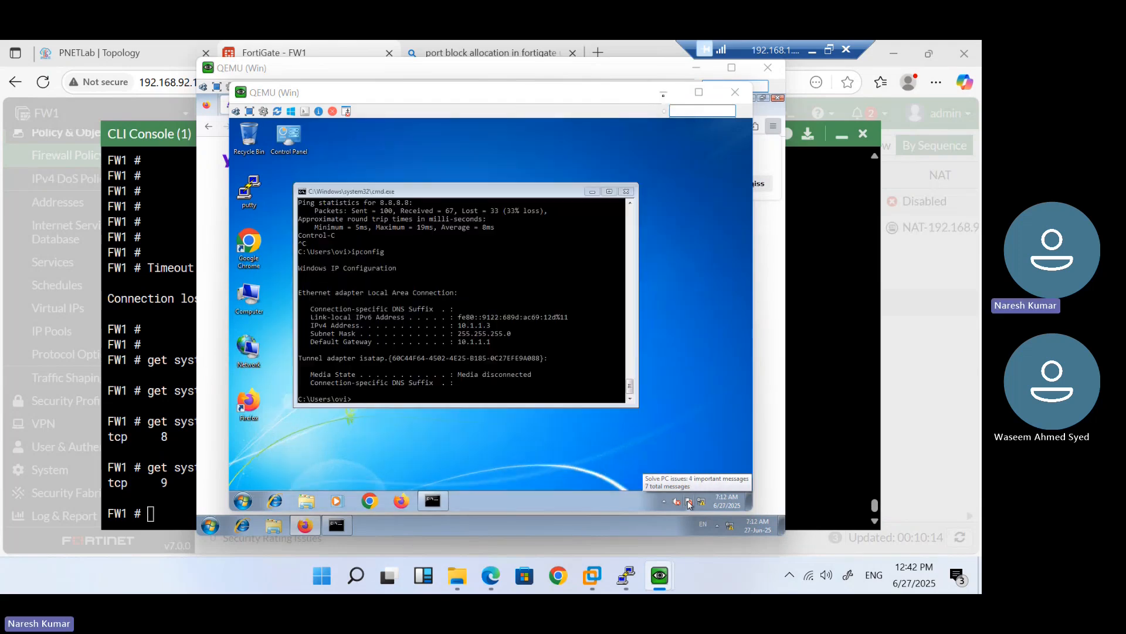
left_click(698, 69)
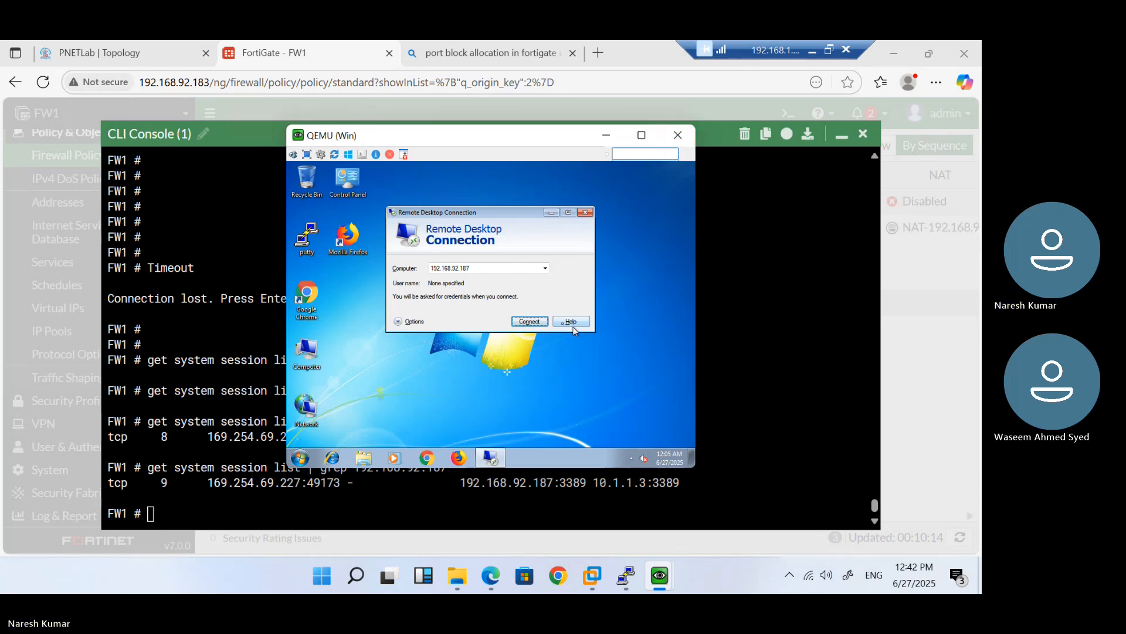
left_click(585, 213)
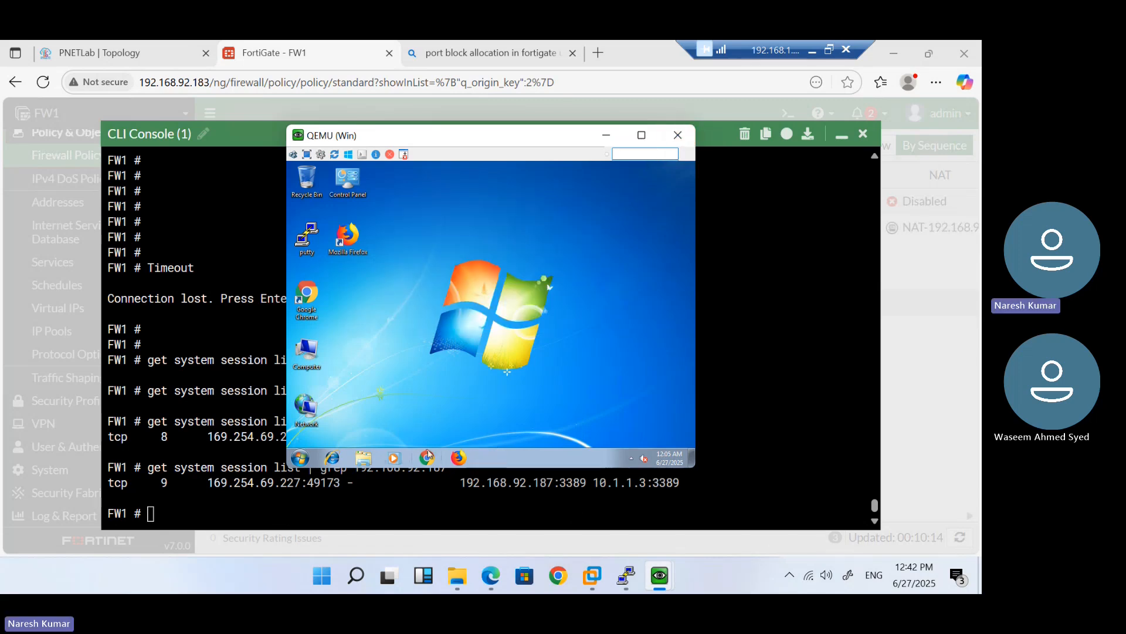
In a command prompt, run ipconfig twice and then ipconfig /renew
left_click(300, 458)
type("cmd")
key("Return")
type("ipconf")
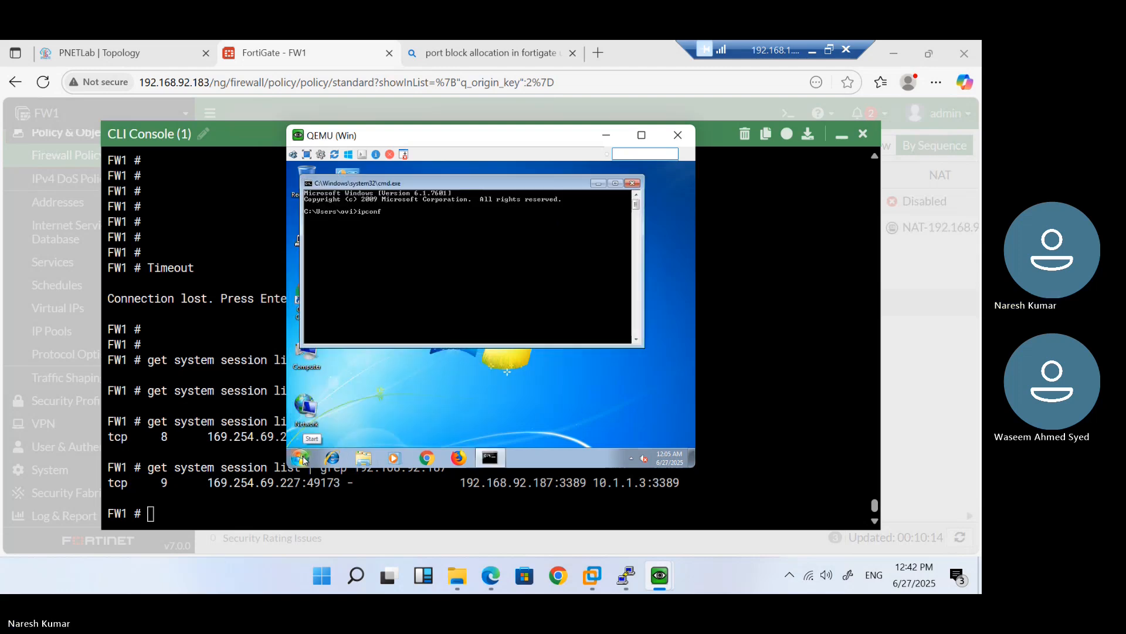
type("ig")
key("Return")
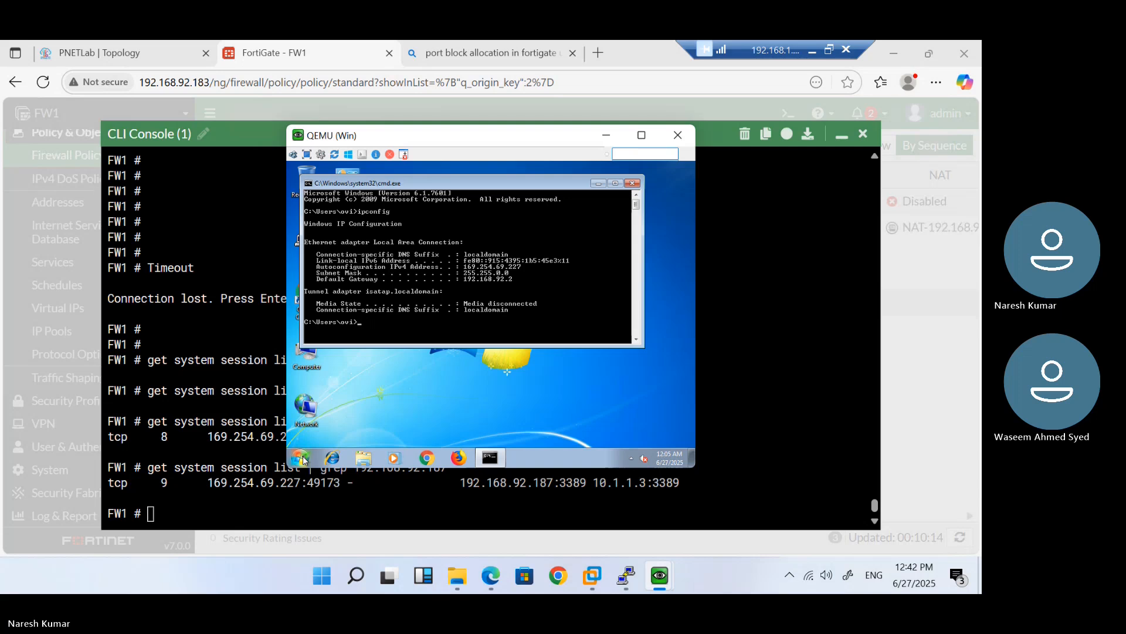
type("ipconfig")
key("Return")
type("ipconfi")
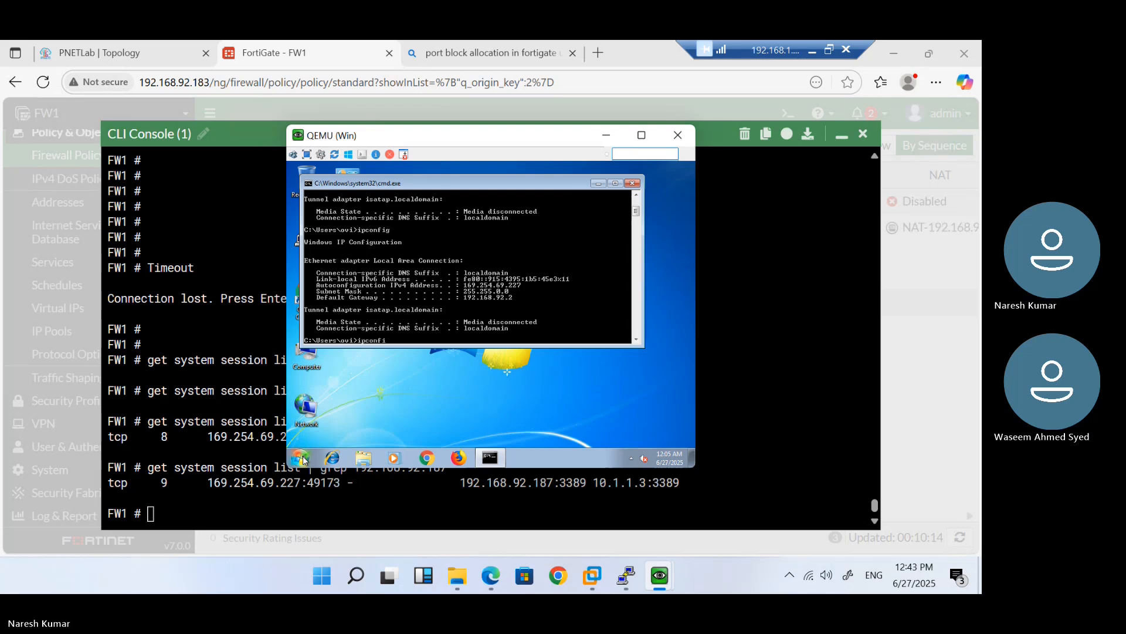
type("g /renew")
key("Return")
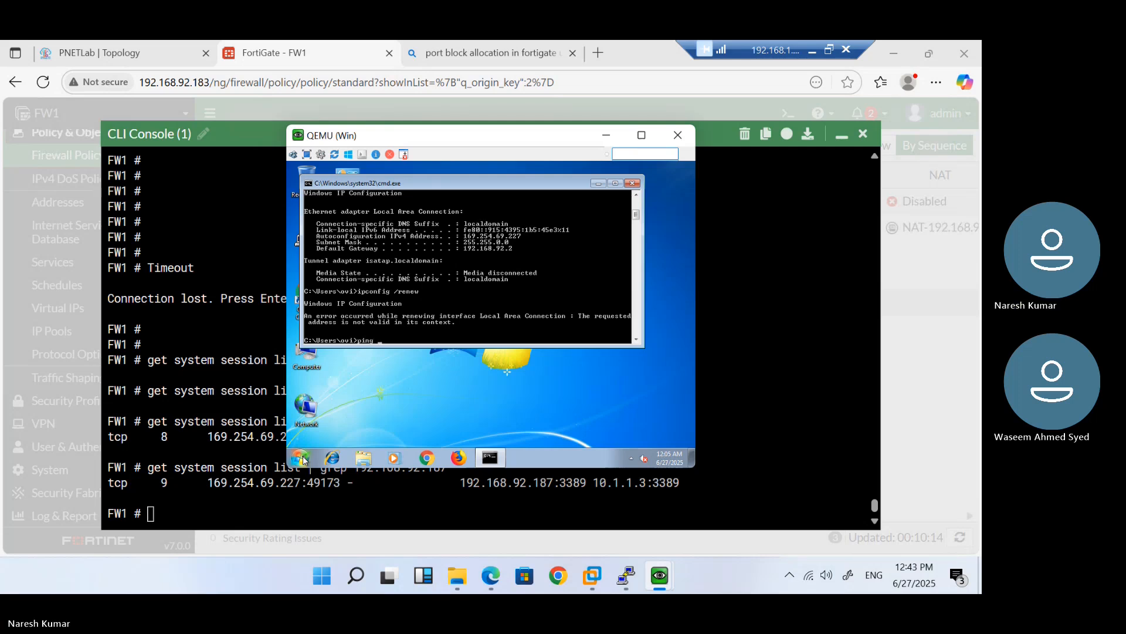
Ping 1.1.1.1, stop it after the general failure, and close the VM console
type("ping 1.1.1.1")
key("Return")
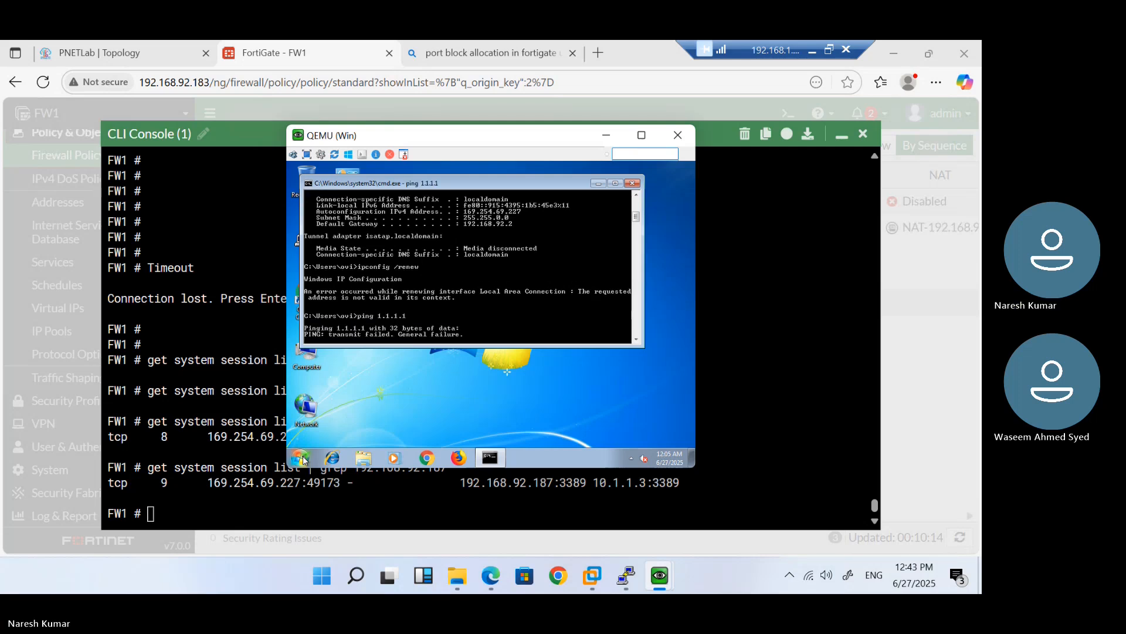
key("ctrl+c")
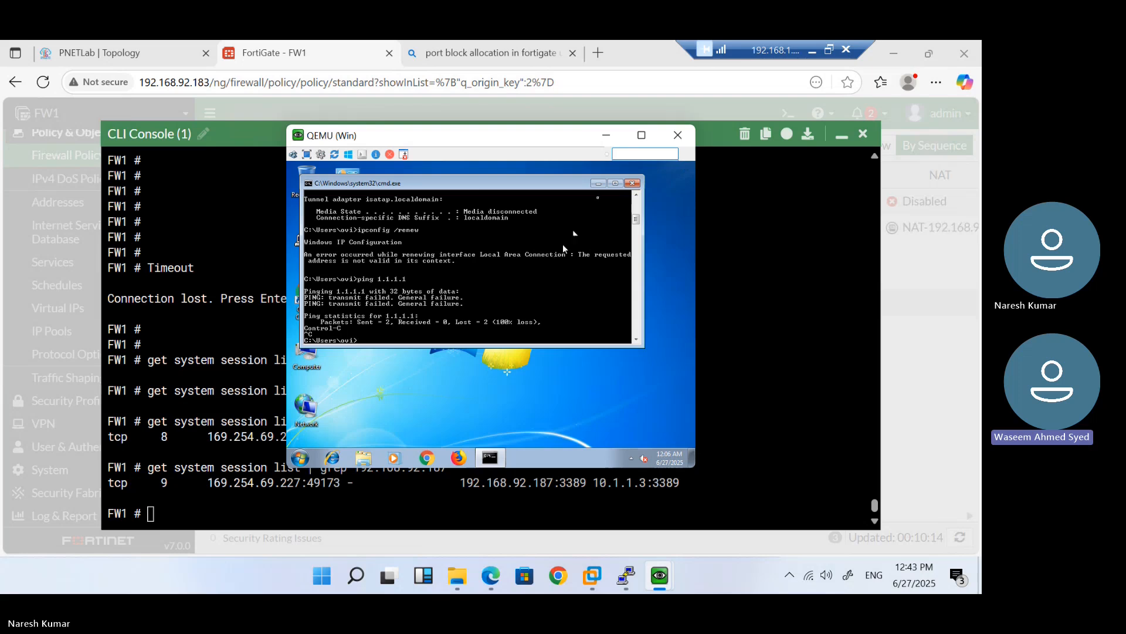
left_click(675, 135)
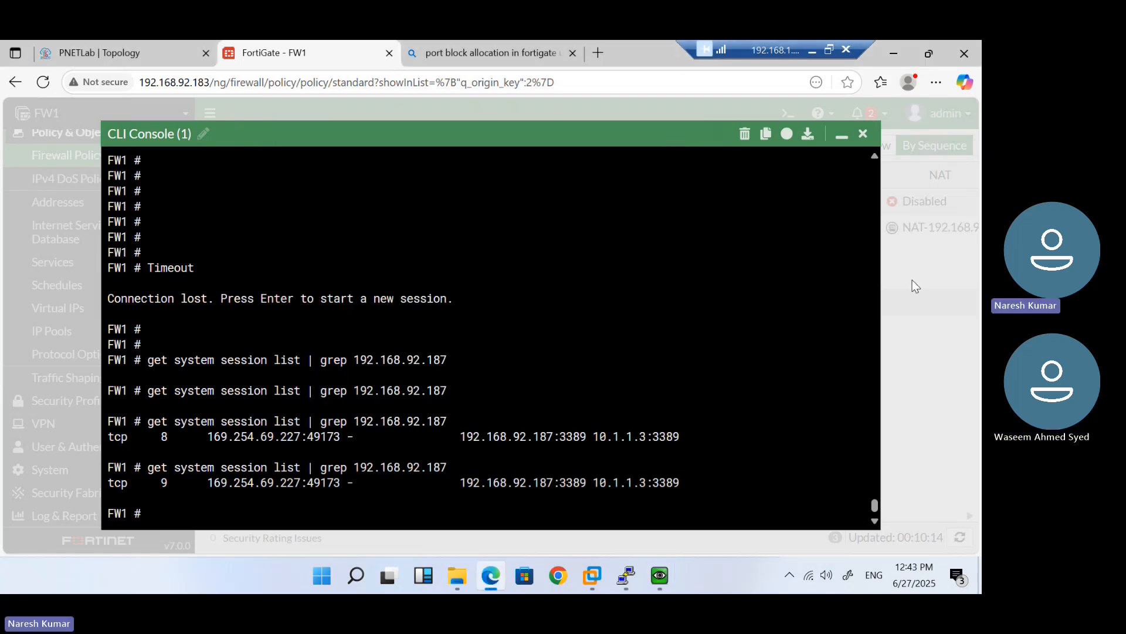
left_click(192, 47)
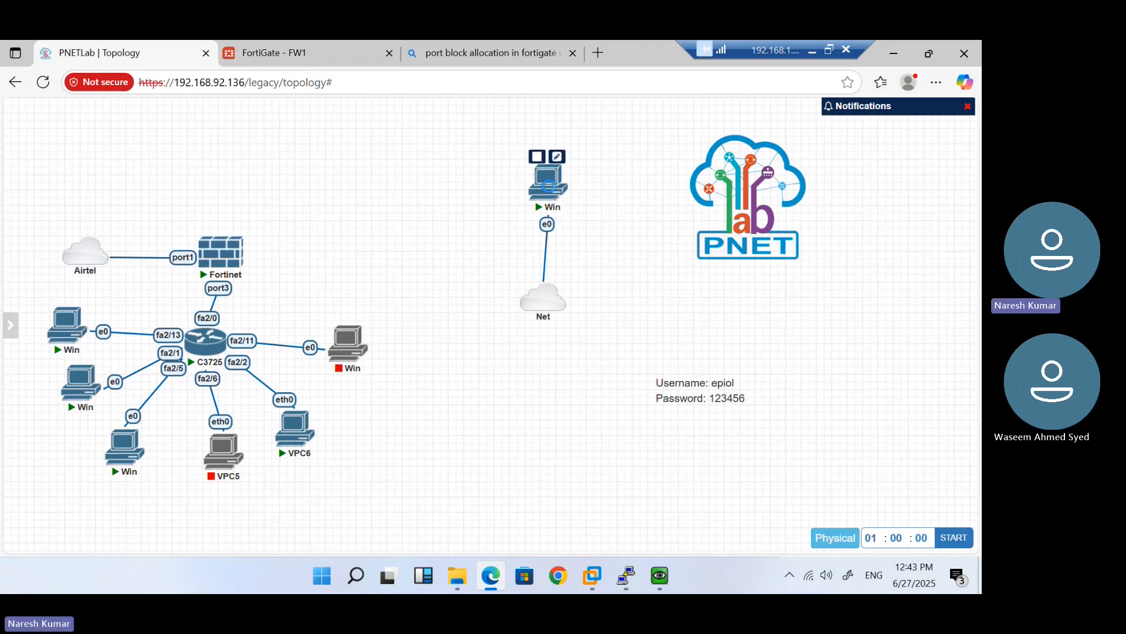
Reopen the Win node console and view Local Area Connection details showing IPv4 192.168.92.184
left_click(548, 186)
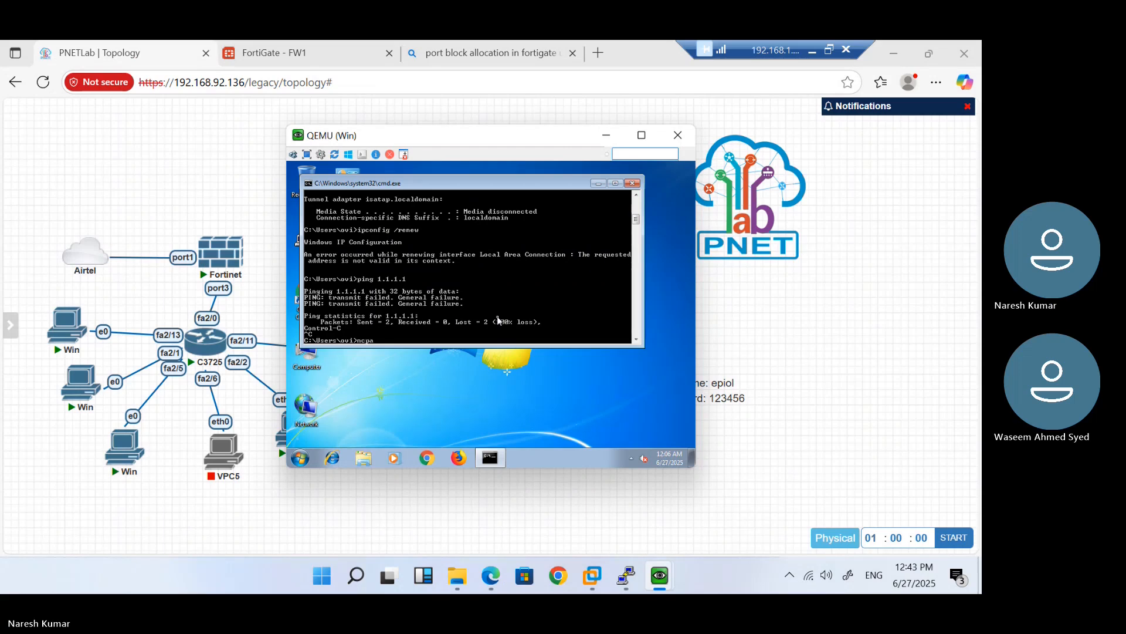
key("Return")
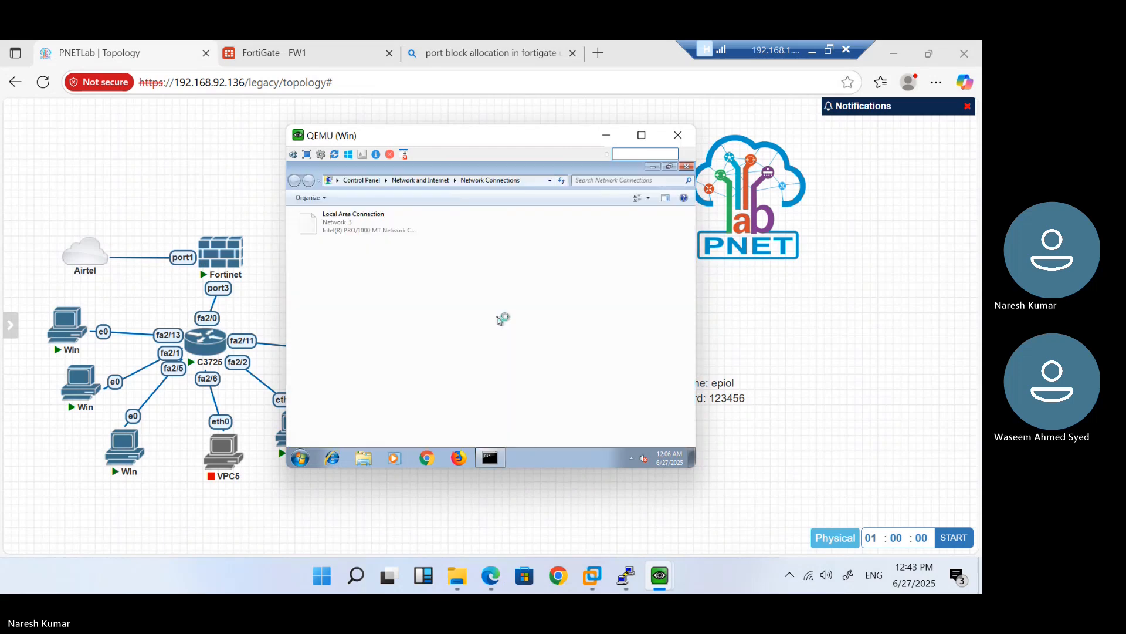
double_click(327, 225)
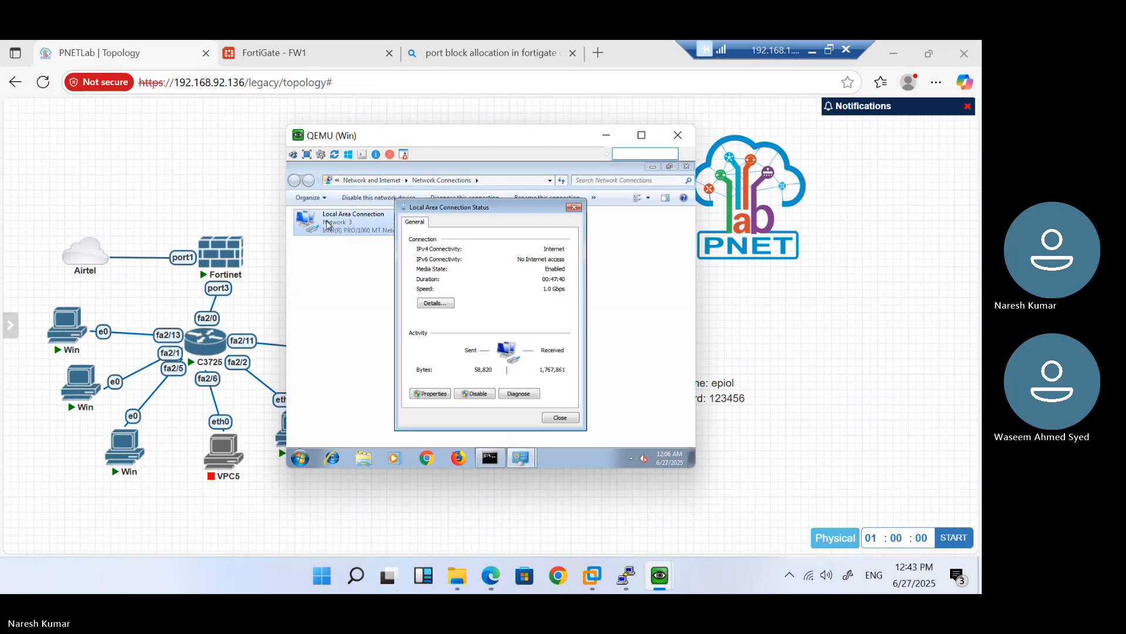
left_click(438, 305)
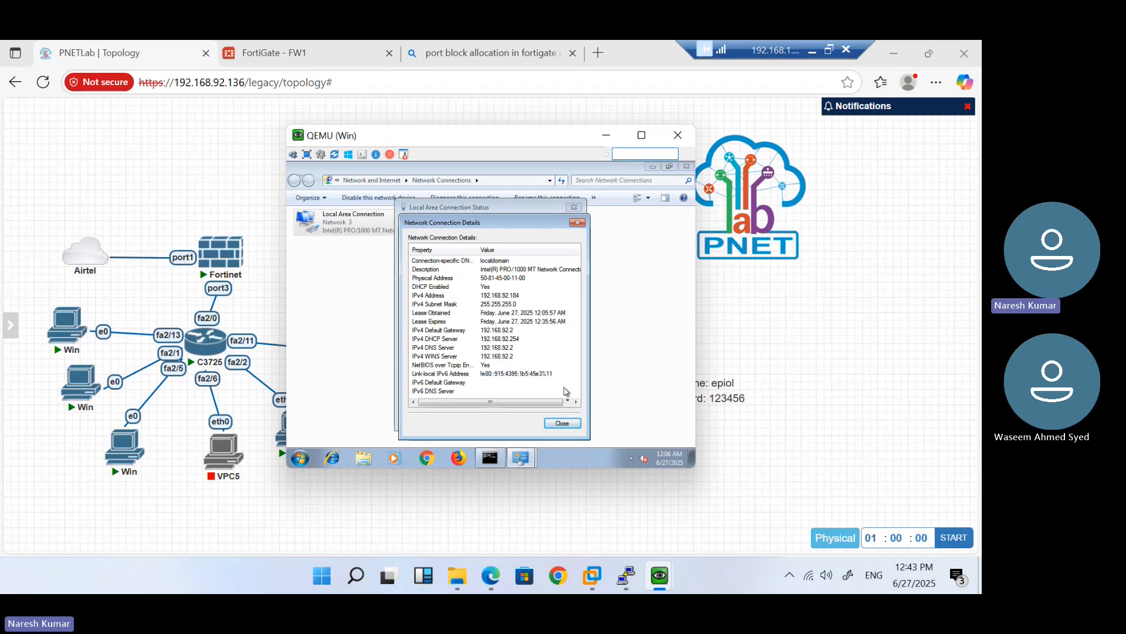
left_click(566, 430)
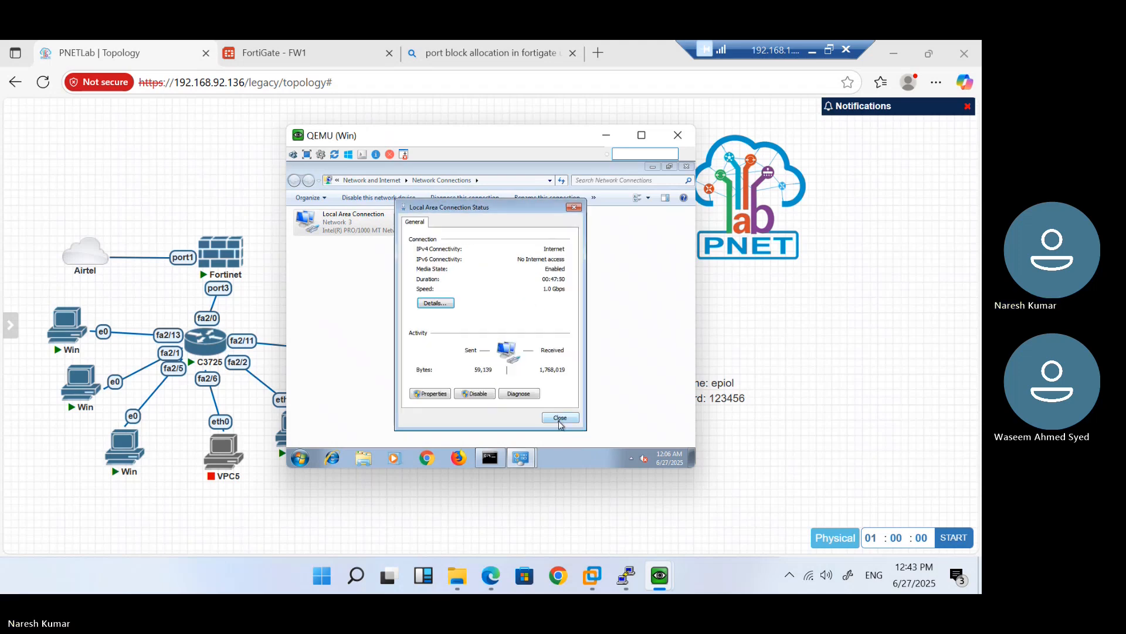
left_click(559, 423)
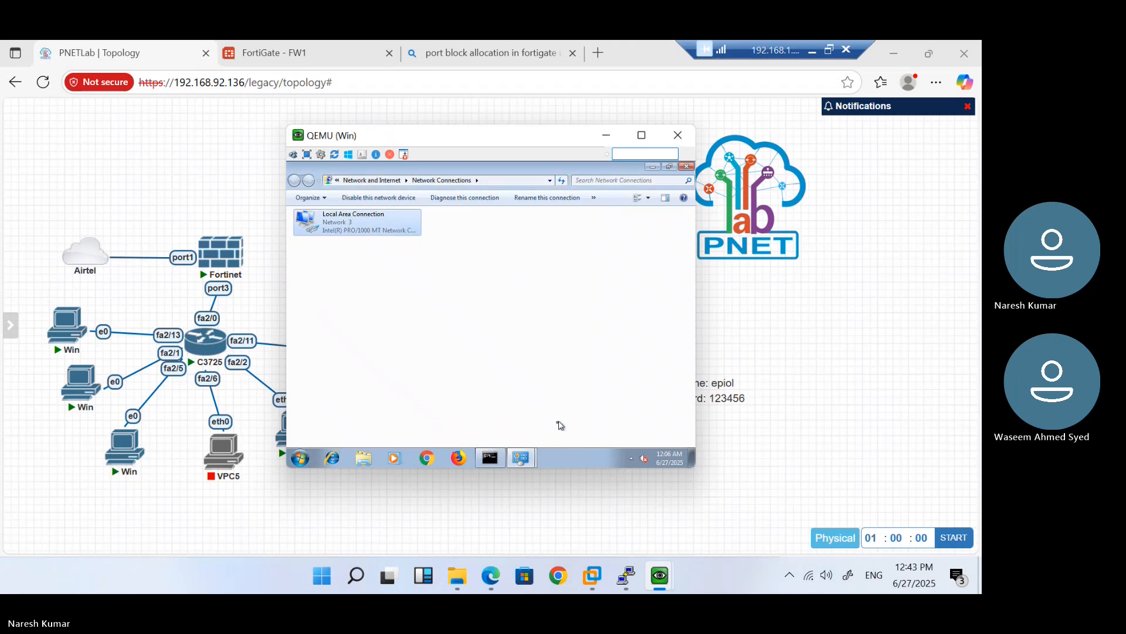
Rerun ncpa.cpl from the command prompt
left_click(490, 464)
key("Up")
key("Return")
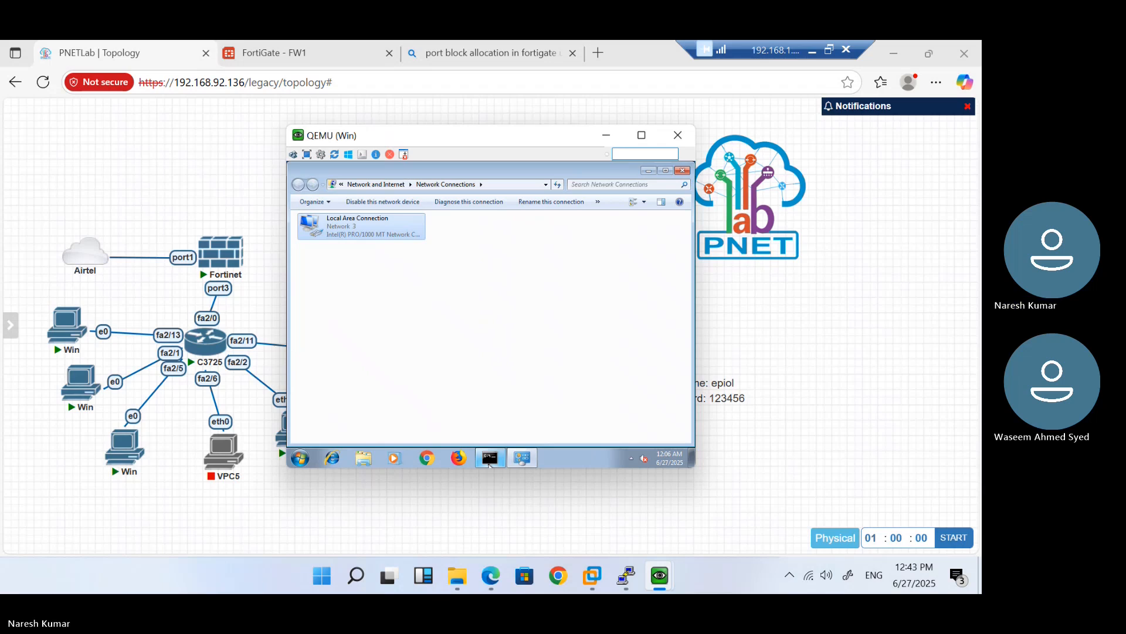
Rerun ping 1.1.1.1 and stop it once replies arrive
left_click(490, 459)
key("Up")
key("Up")
key("Return")
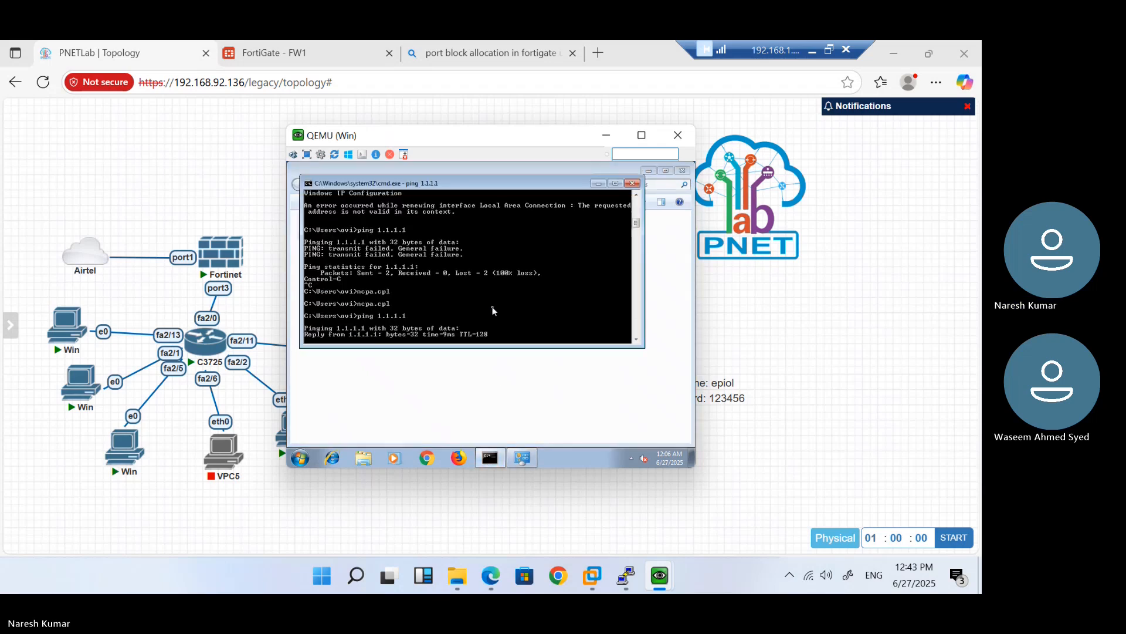
key("ctrl+c")
Launch mstsc and connect to 192.168.92.187, reaching the credentials prompt
type("mstsc")
key("Return")
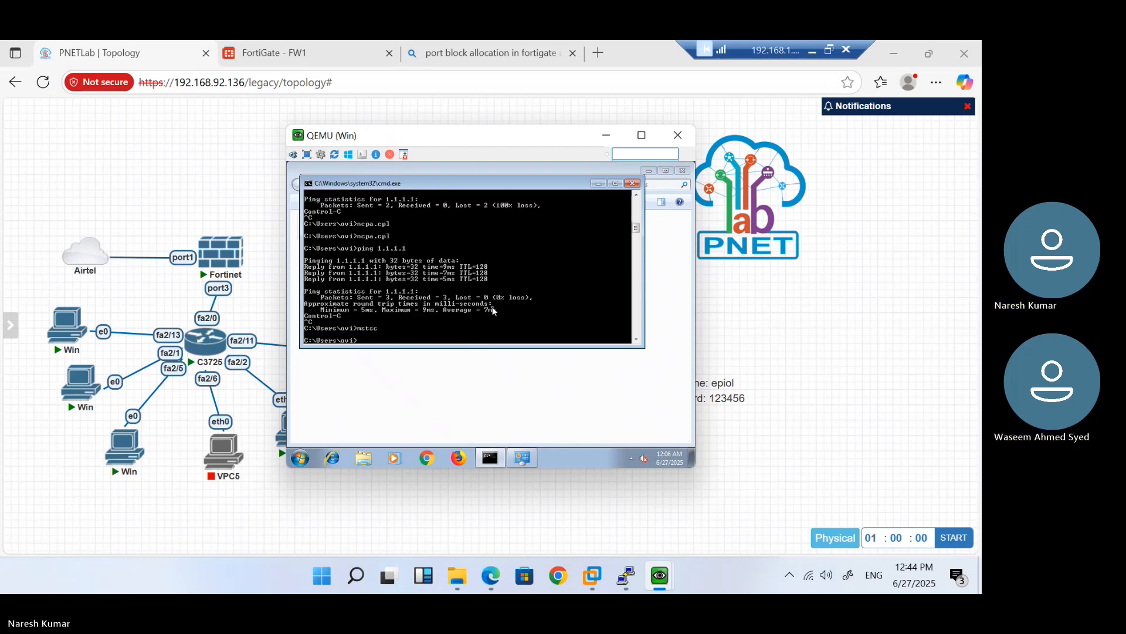
type("192.168.92.187")
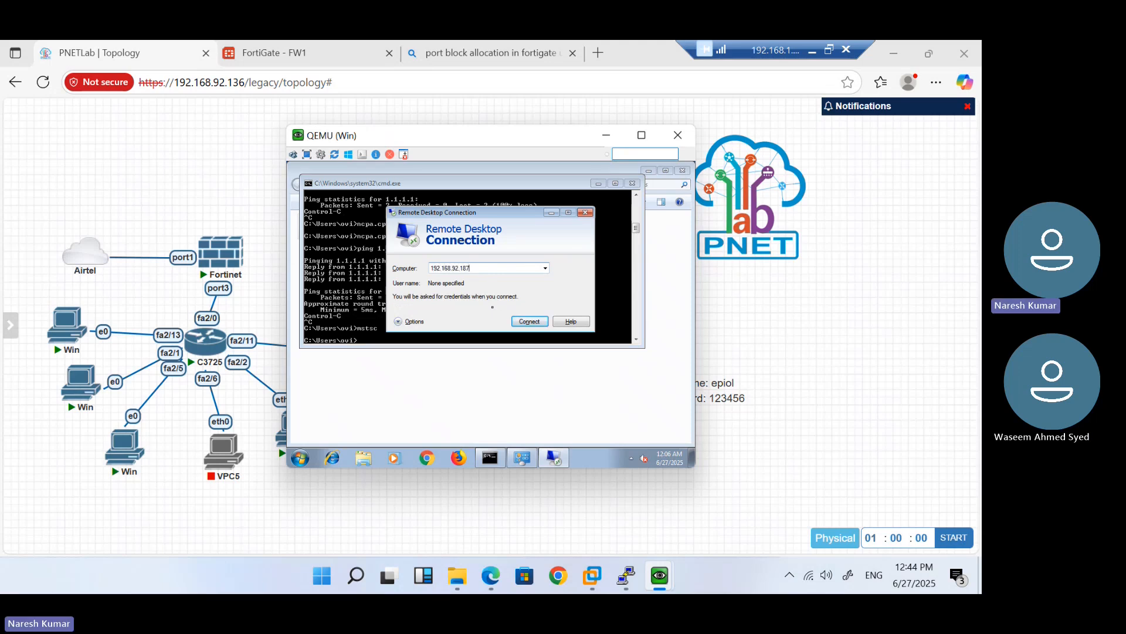
key("Return")
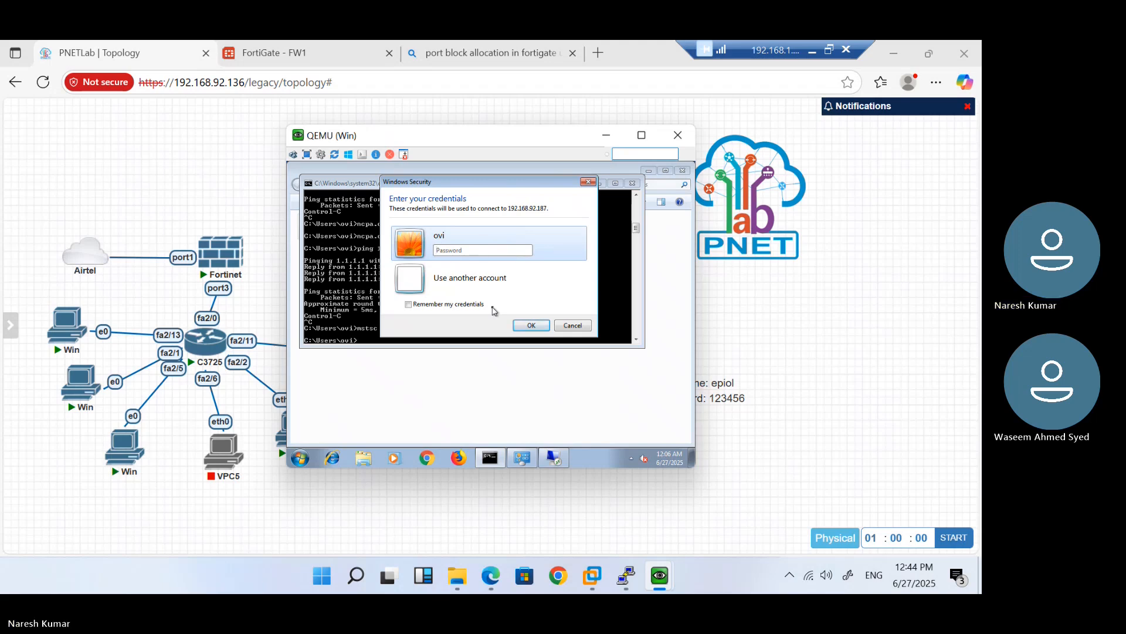
Disable the Mohan-RDP-Access firewall policy via its Set Status menu
left_click(278, 54)
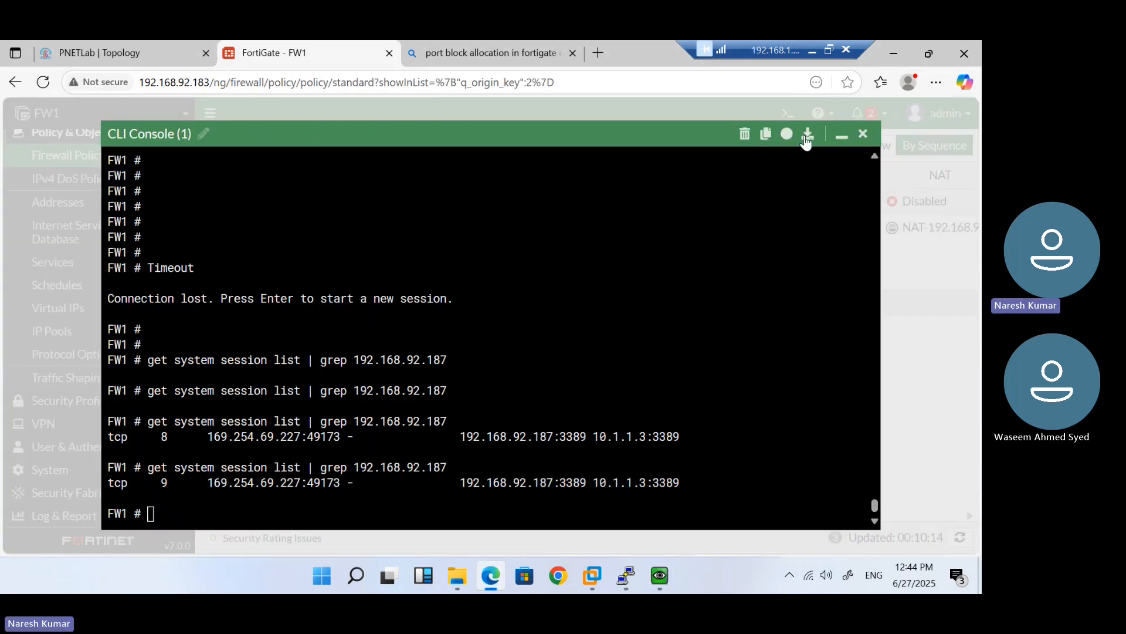
left_click(844, 135)
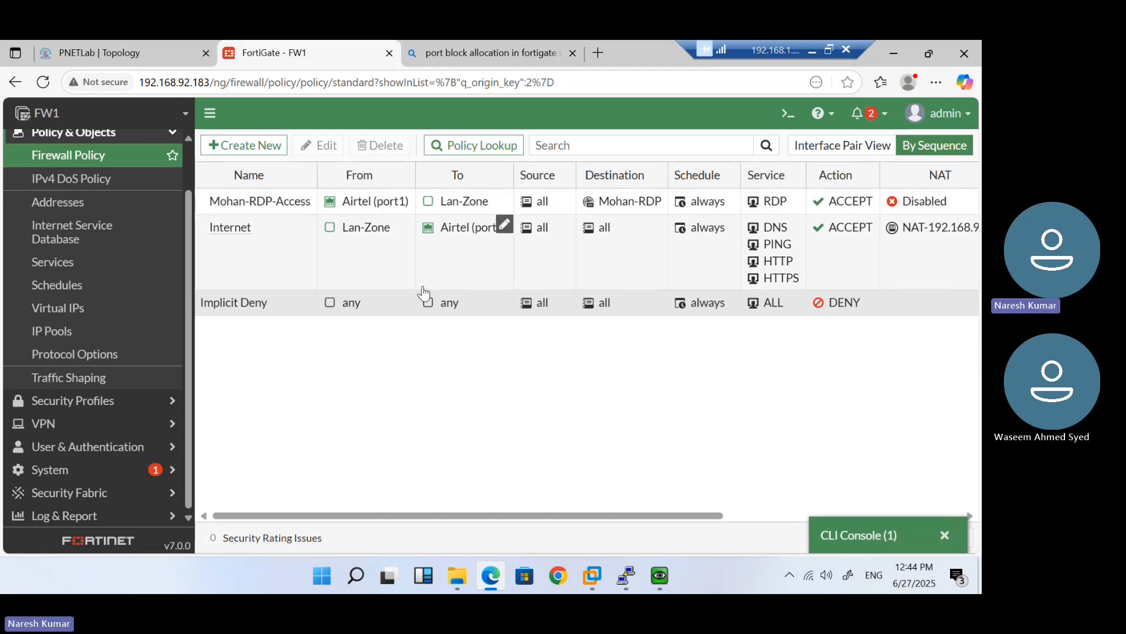
left_click(248, 209)
right_click(248, 210)
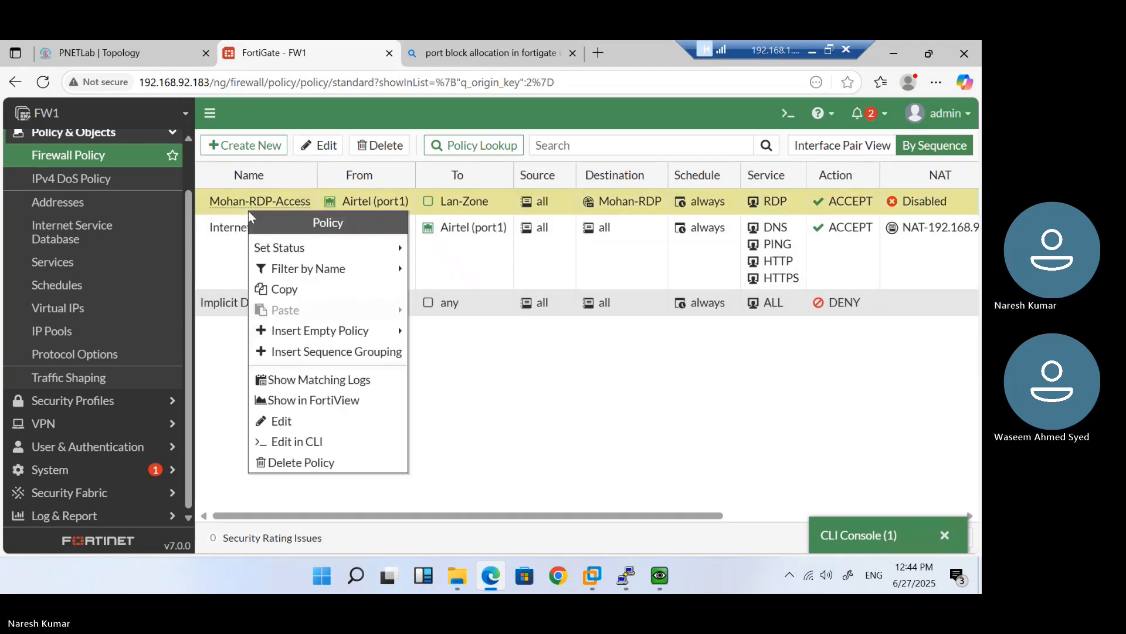
mouse_move(390, 258)
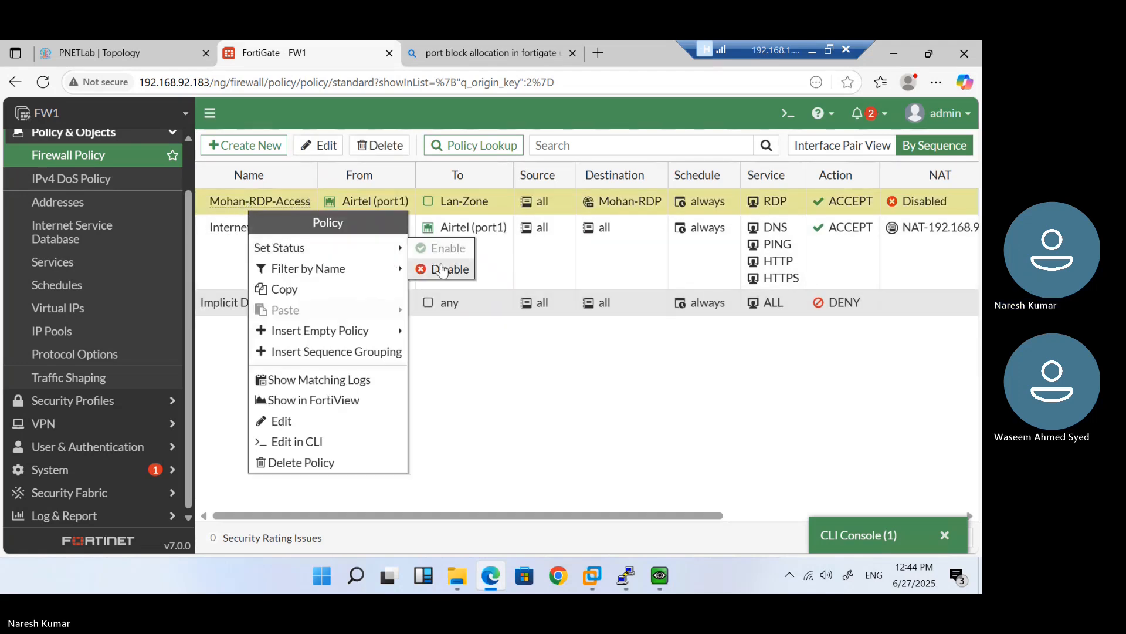
left_click(442, 270)
On the client VM, cancel the credentials prompt and retry Remote Desktop to 192.168.92.187
mouse_move(656, 574)
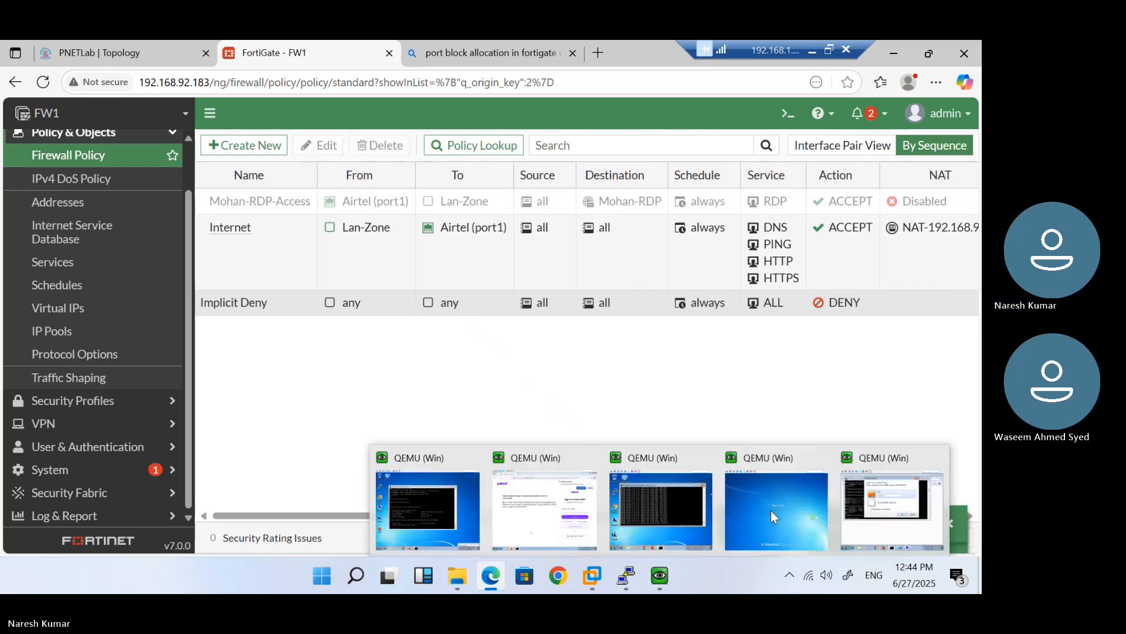
left_click(882, 502)
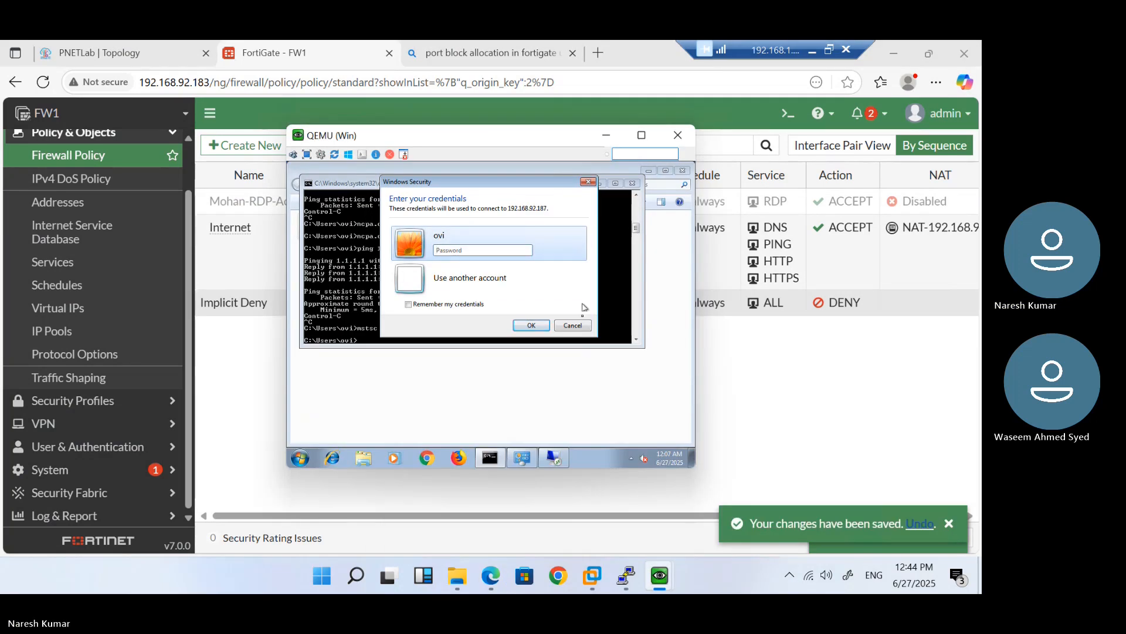
left_click(575, 325)
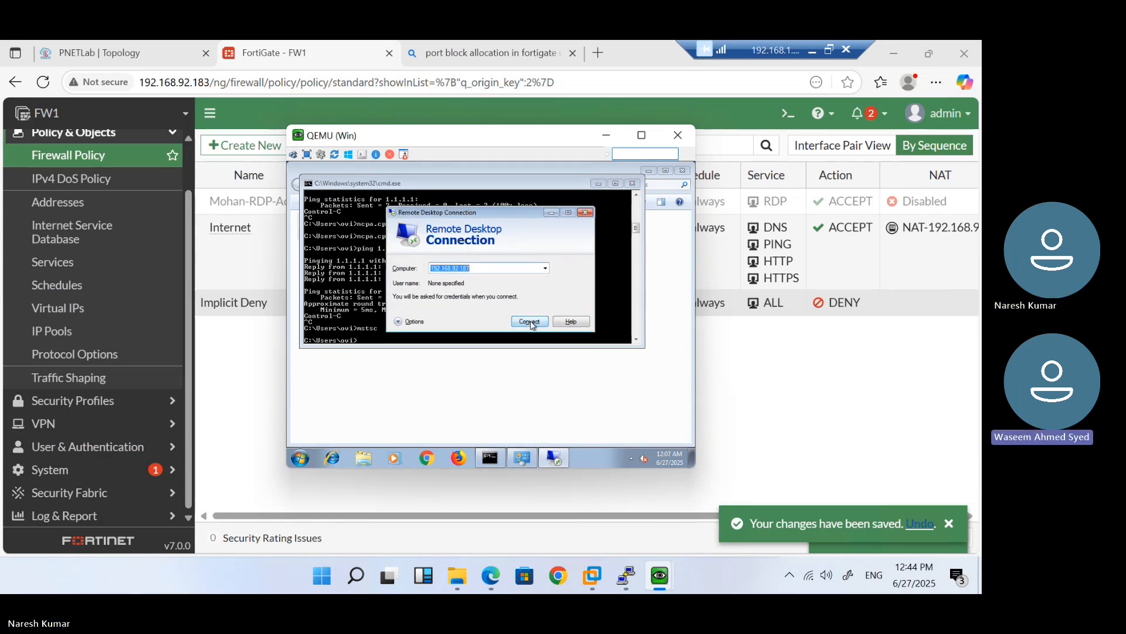
left_click(530, 321)
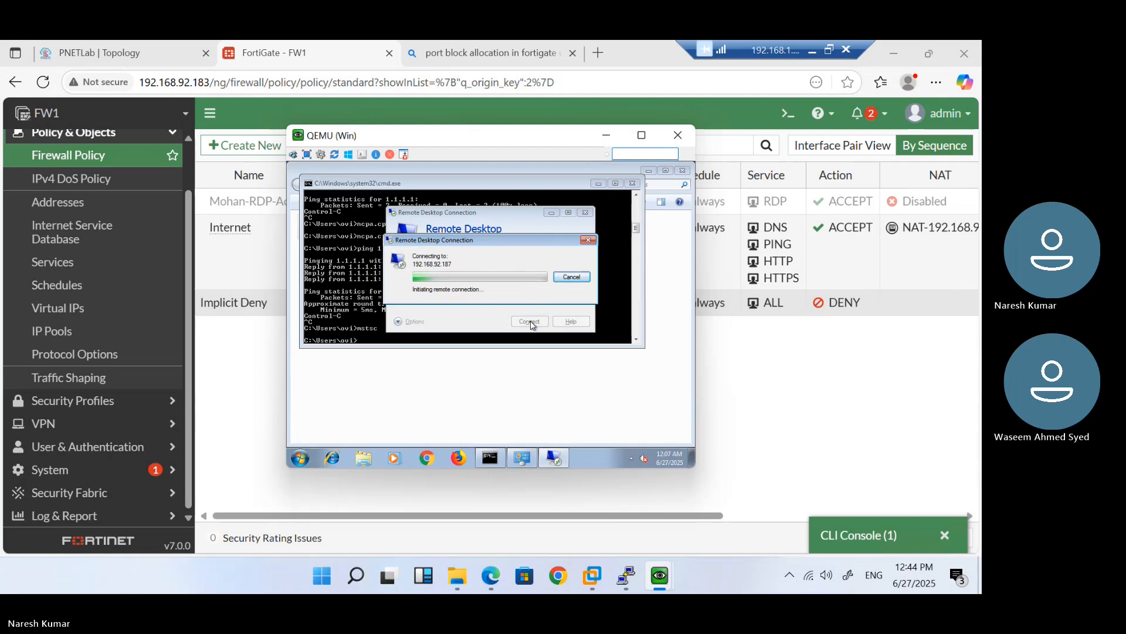
left_click(213, 206)
Re-enable the Mohan-RDP-Access firewall policy
right_click(214, 203)
mouse_move(325, 244)
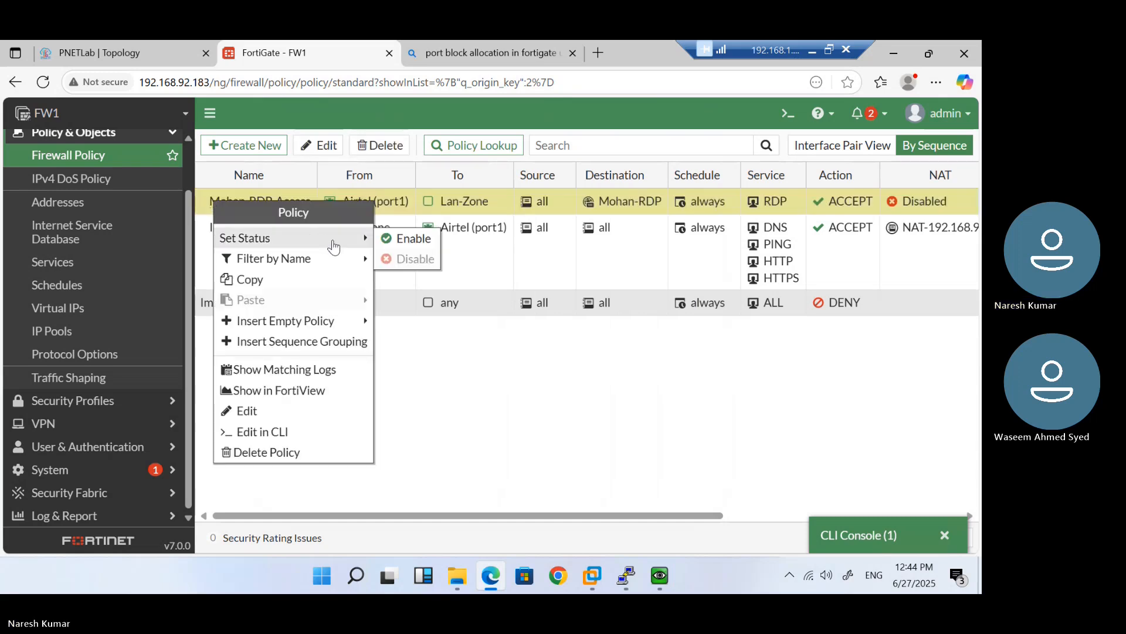
left_click(391, 238)
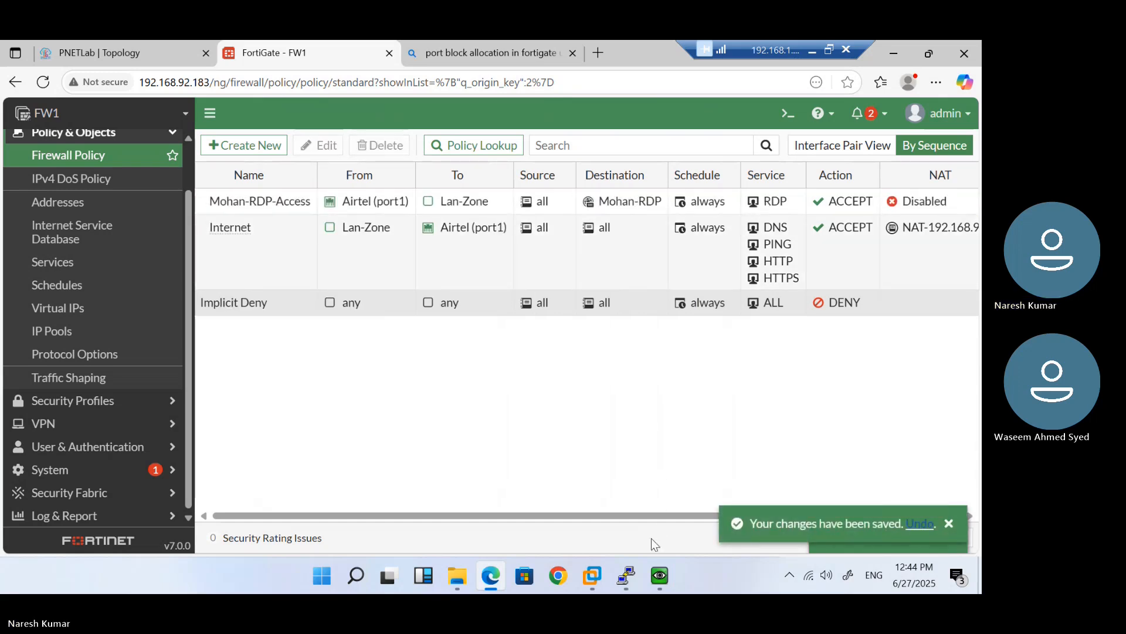
On the client VM, cancel the stalled attempt and reconnect Remote Desktop to 192.168.92.187
mouse_move(662, 571)
left_click(880, 505)
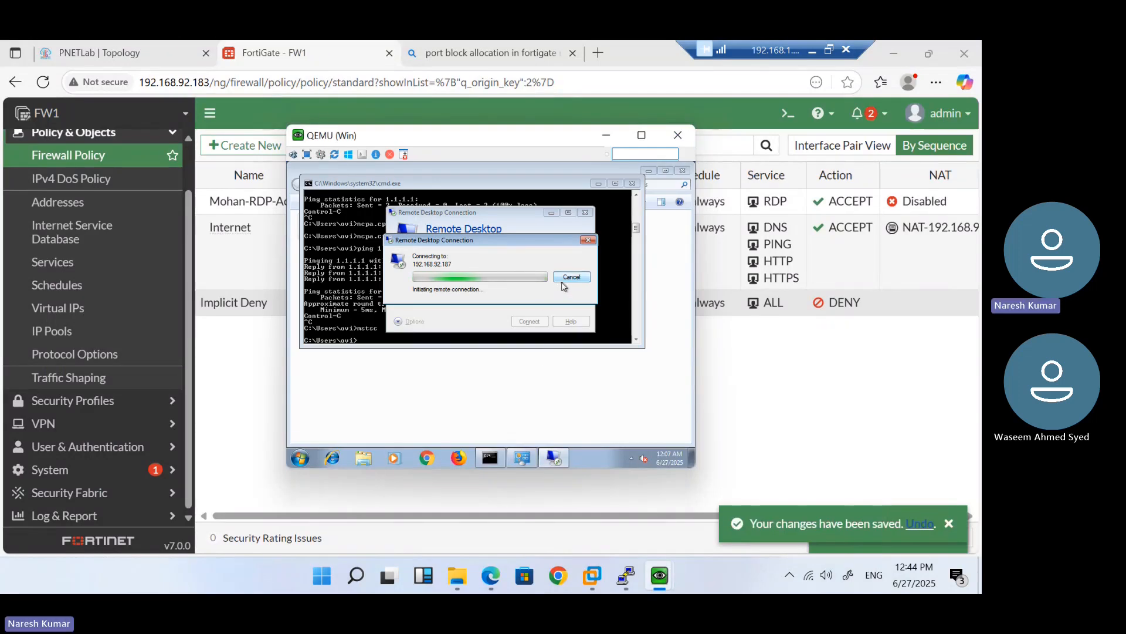
left_click(567, 278)
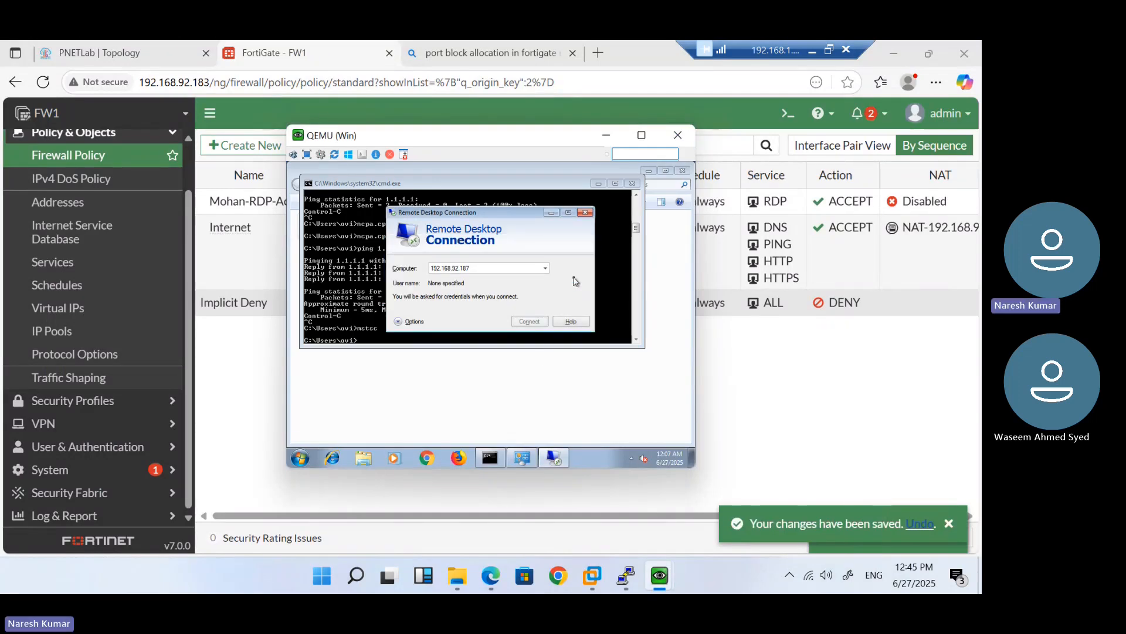
left_click(531, 324)
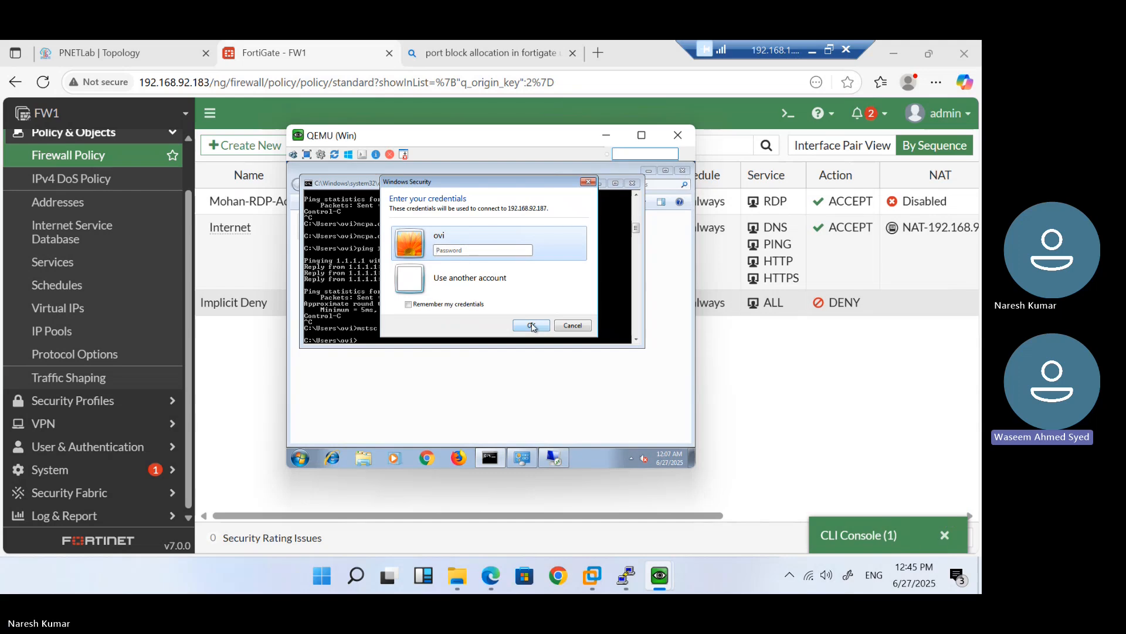
left_click(862, 534)
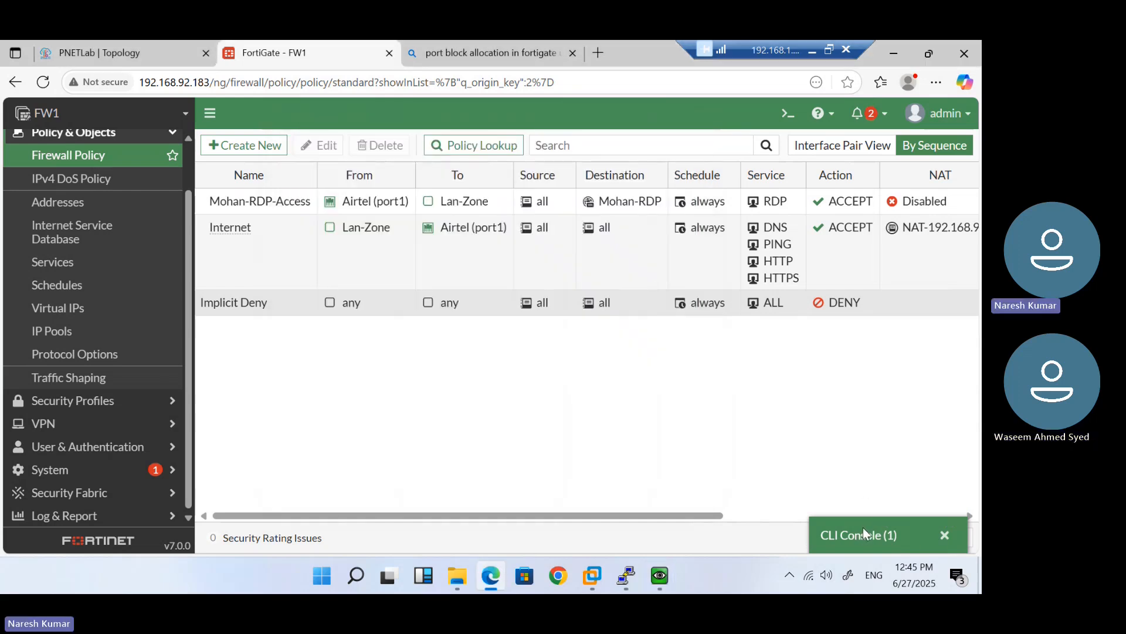
Rerun the 192.168.92.187 session-list query and highlight the 192.168.92.184 → 10.1.1.3:3389 translation
key("Up")
key("Return")
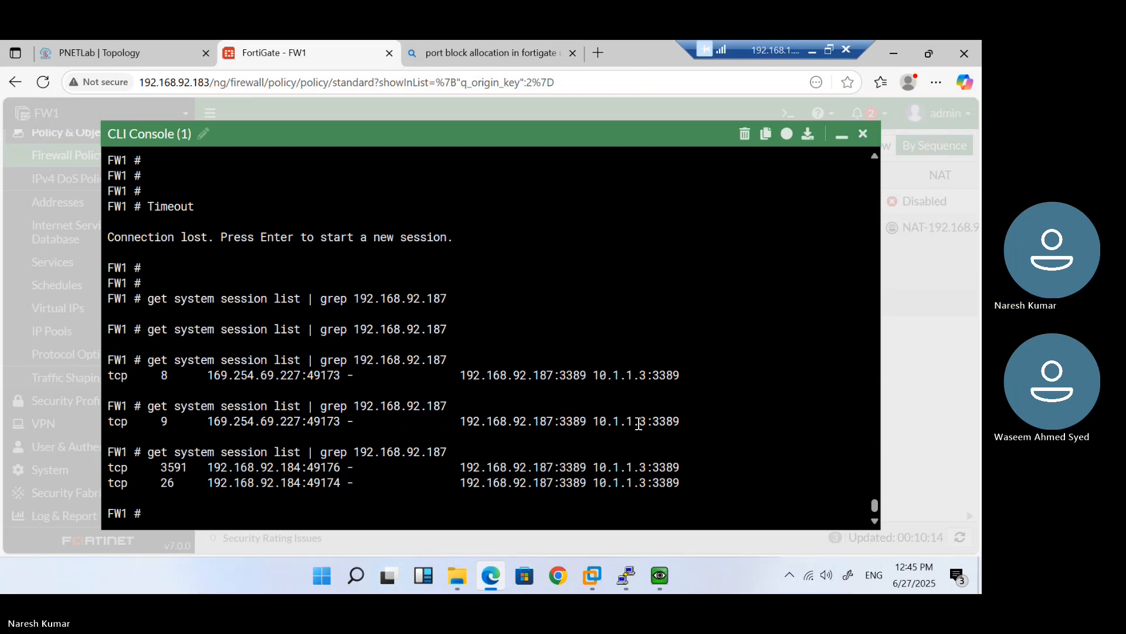
double_click(271, 466)
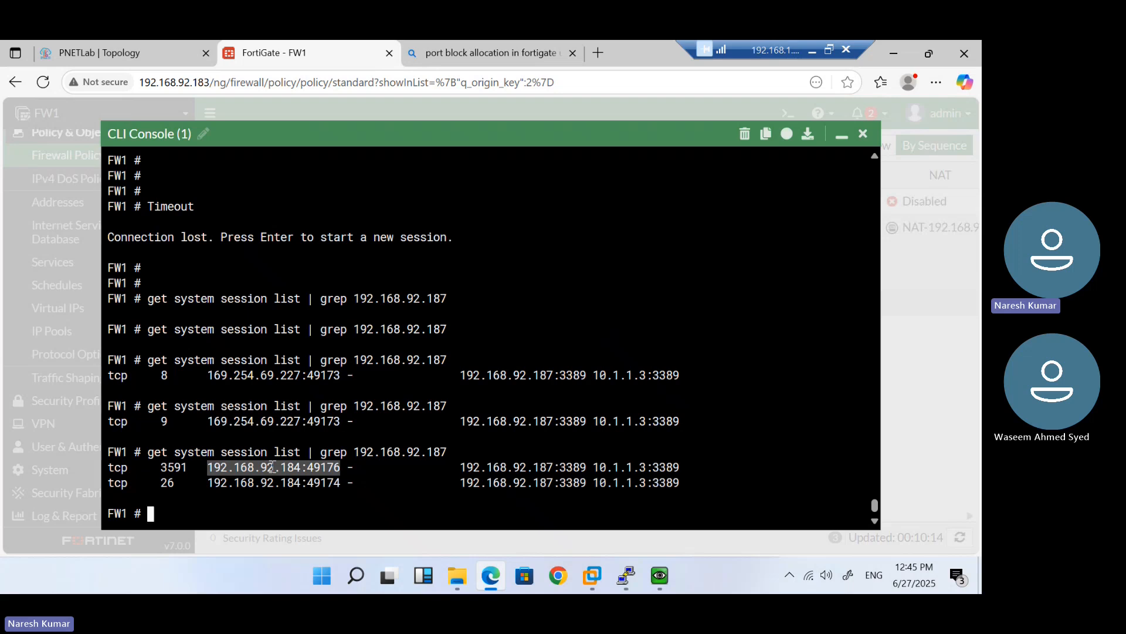
double_click(492, 469)
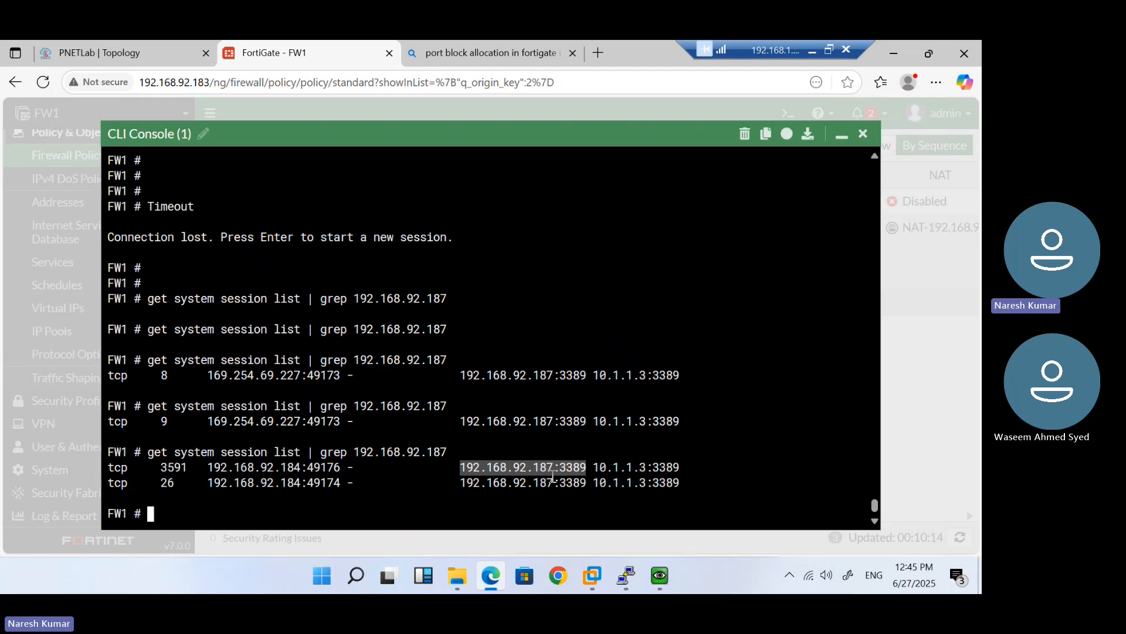
double_click(581, 469)
double_click(620, 468)
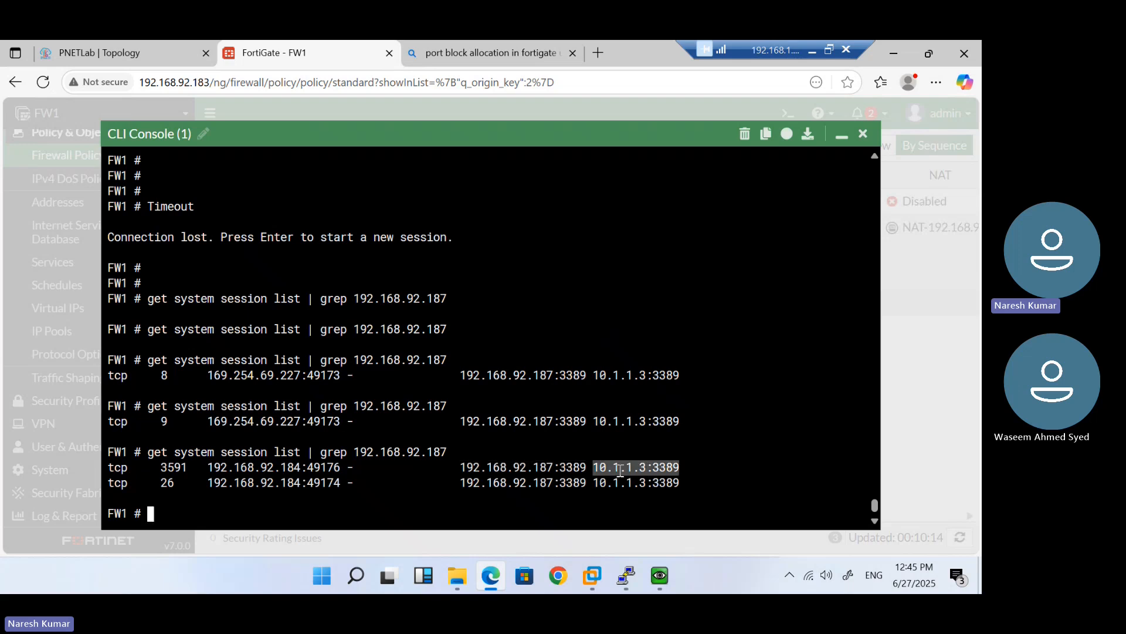
left_click(667, 466)
double_click(667, 466)
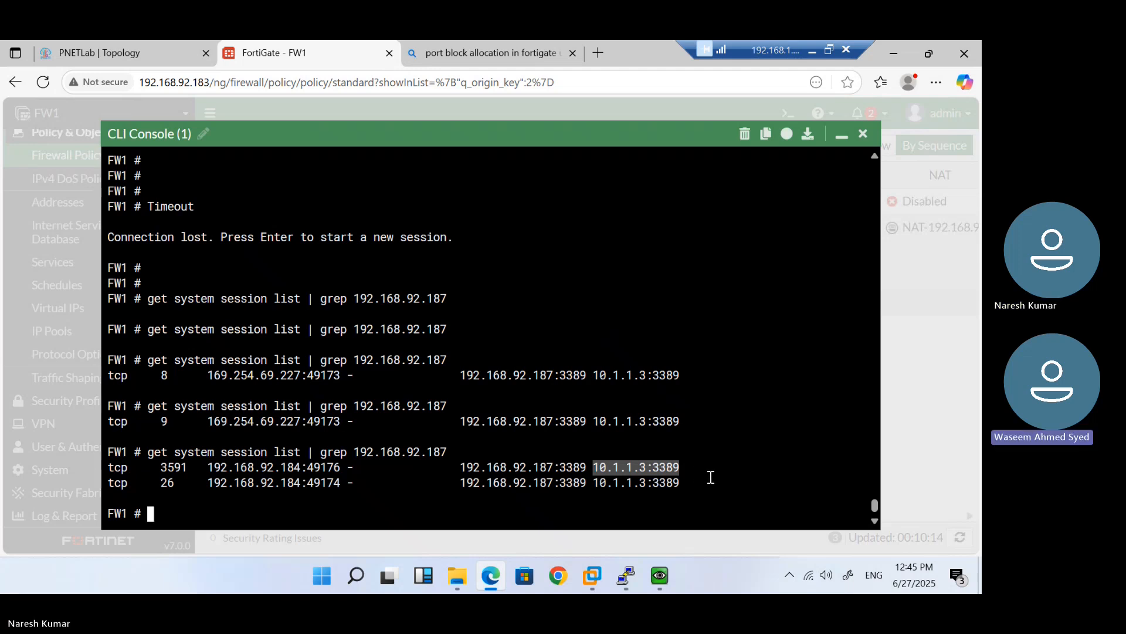
mouse_move(660, 575)
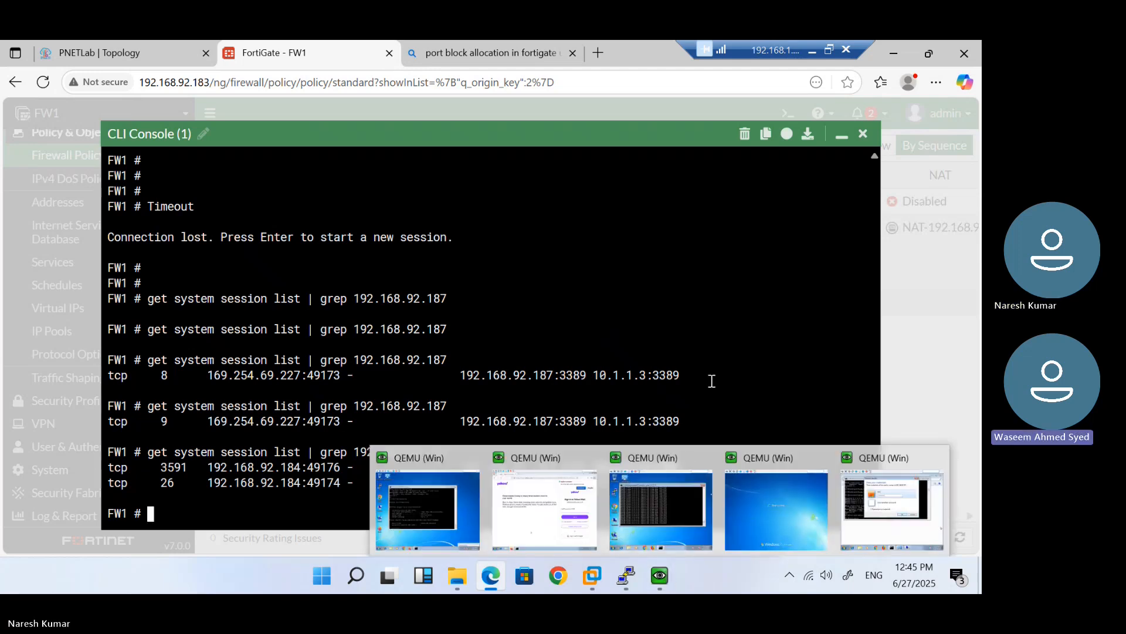
key("Return")
key("Return")
key("Return")
key("Return")
key("Return")
key("Return")
key("Return")
key("Return")
key("Return")
key("Return")
key("Return")
key("Return")
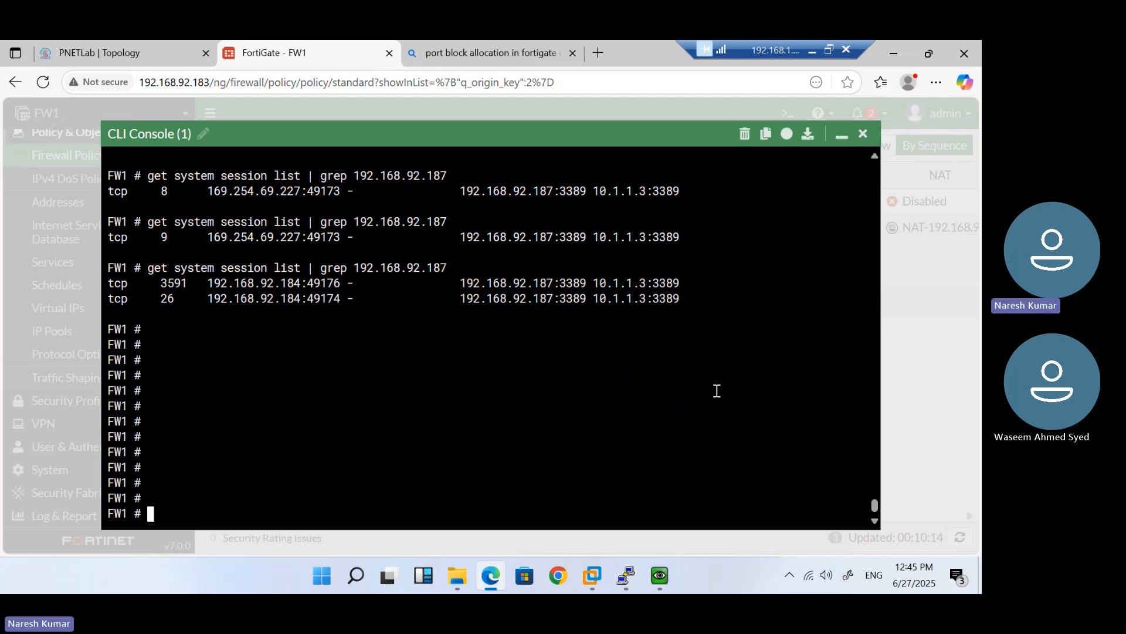
Edit the Mohan-RDP virtual IP to use external IP 192.168.92.183, save, and reload the list
left_click(842, 135)
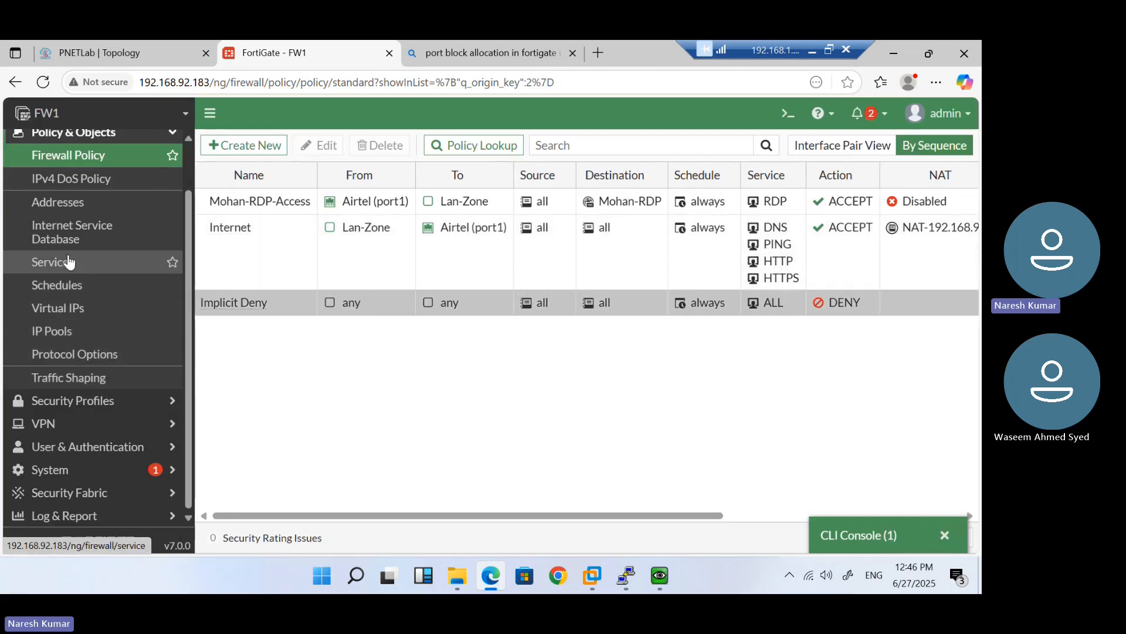
left_click(75, 320)
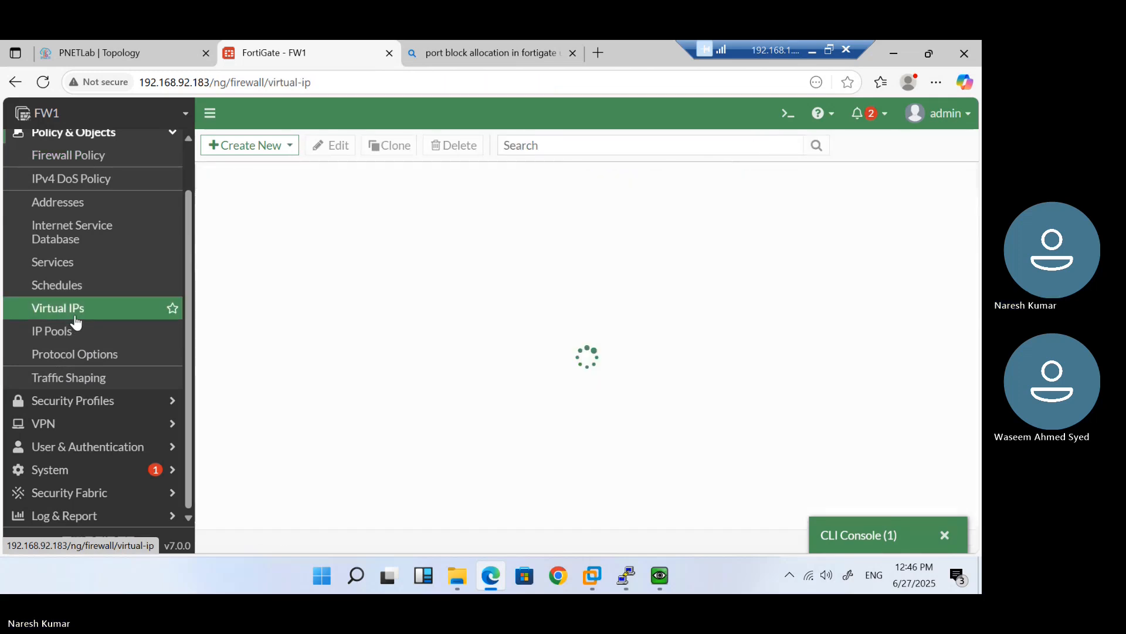
double_click(298, 227)
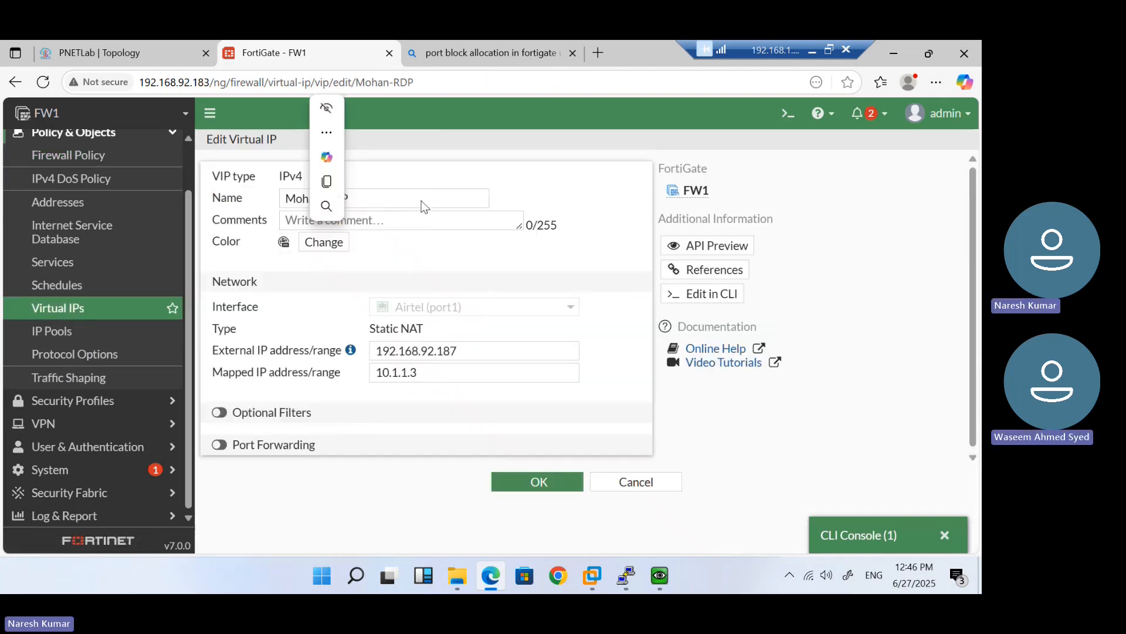
left_click(477, 346)
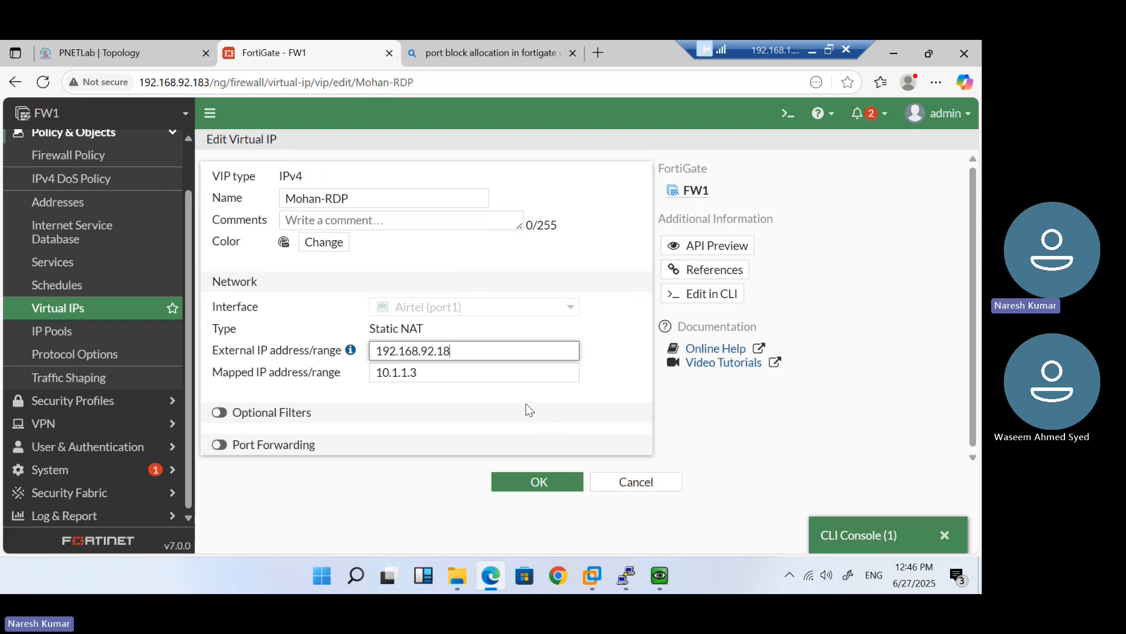
type("3")
left_click(554, 491)
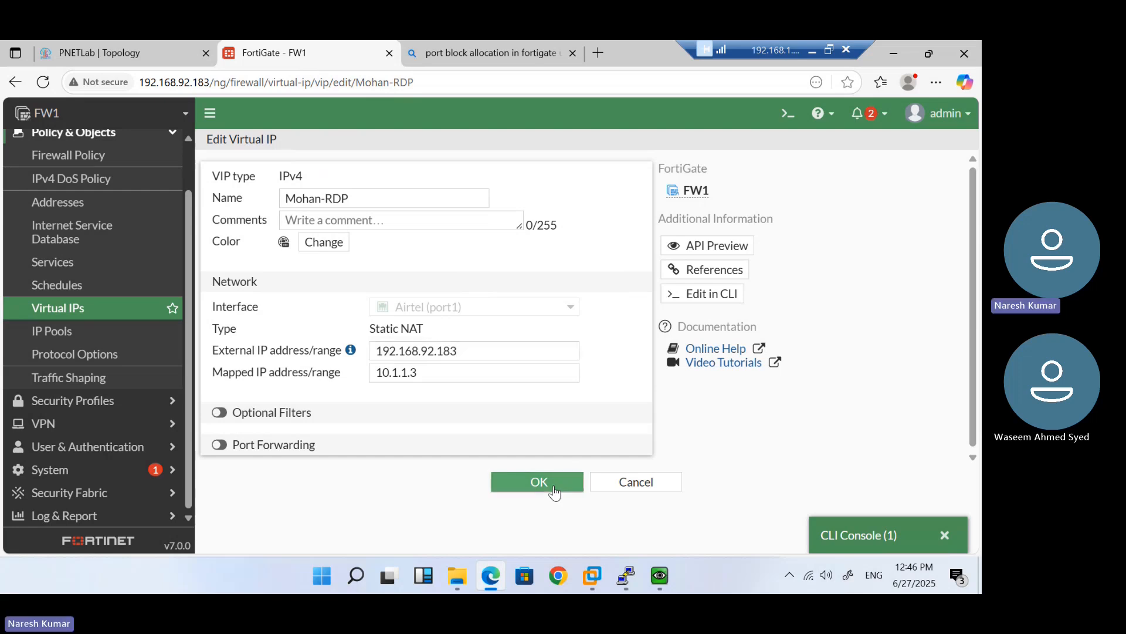
left_click(68, 307)
left_click(50, 85)
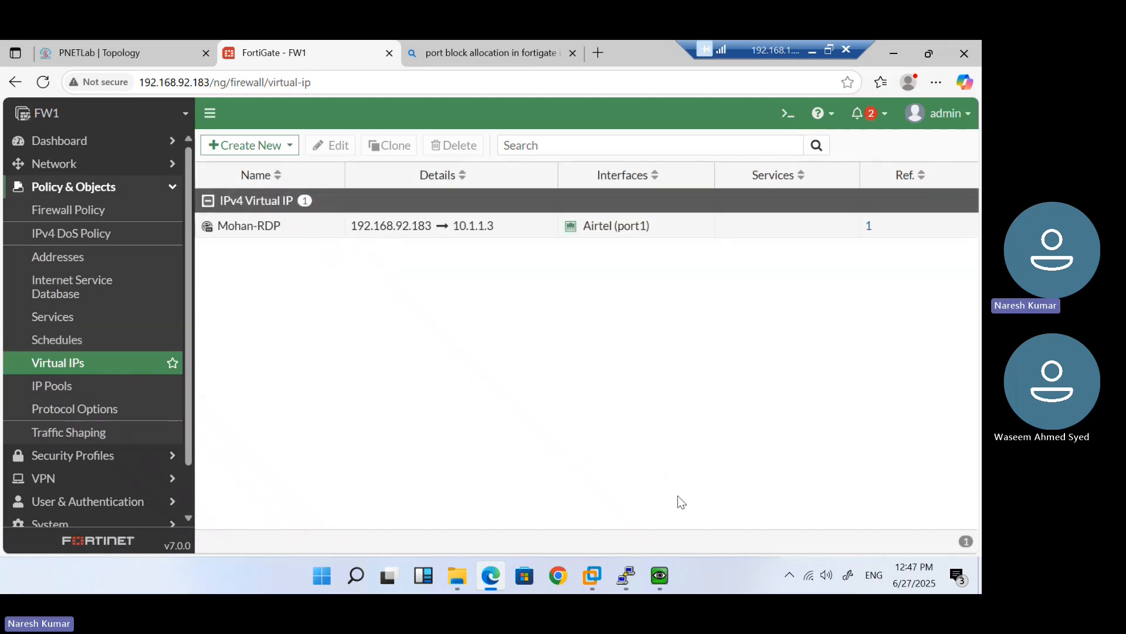
On the client VM, dismiss the credentials prompt, retry 192.168.92.187, then cancel
mouse_move(660, 581)
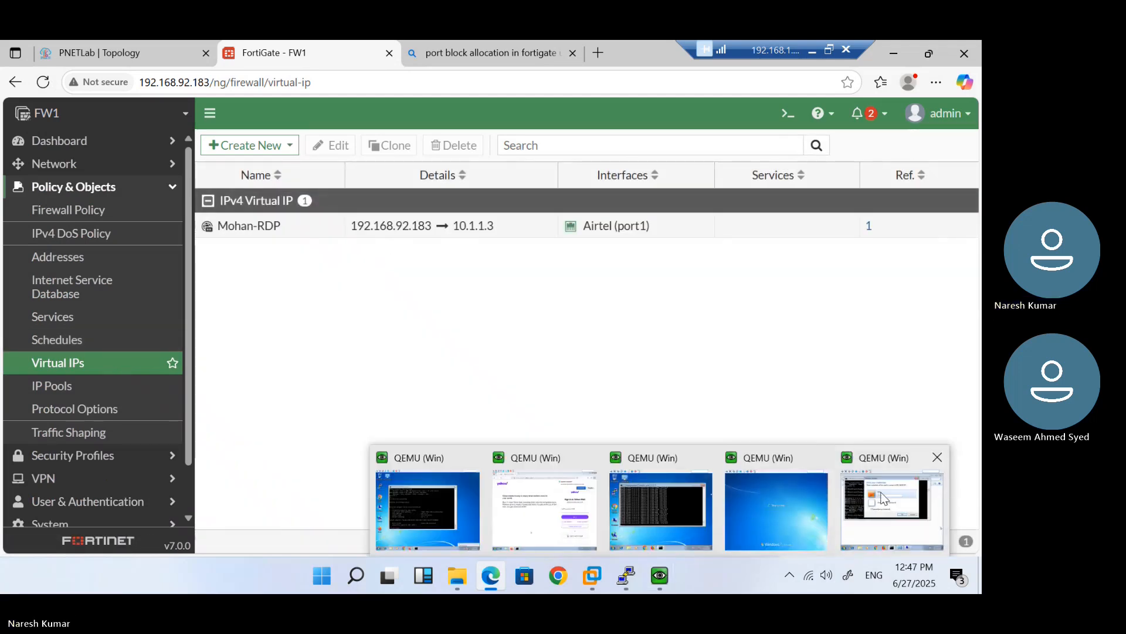
left_click(880, 504)
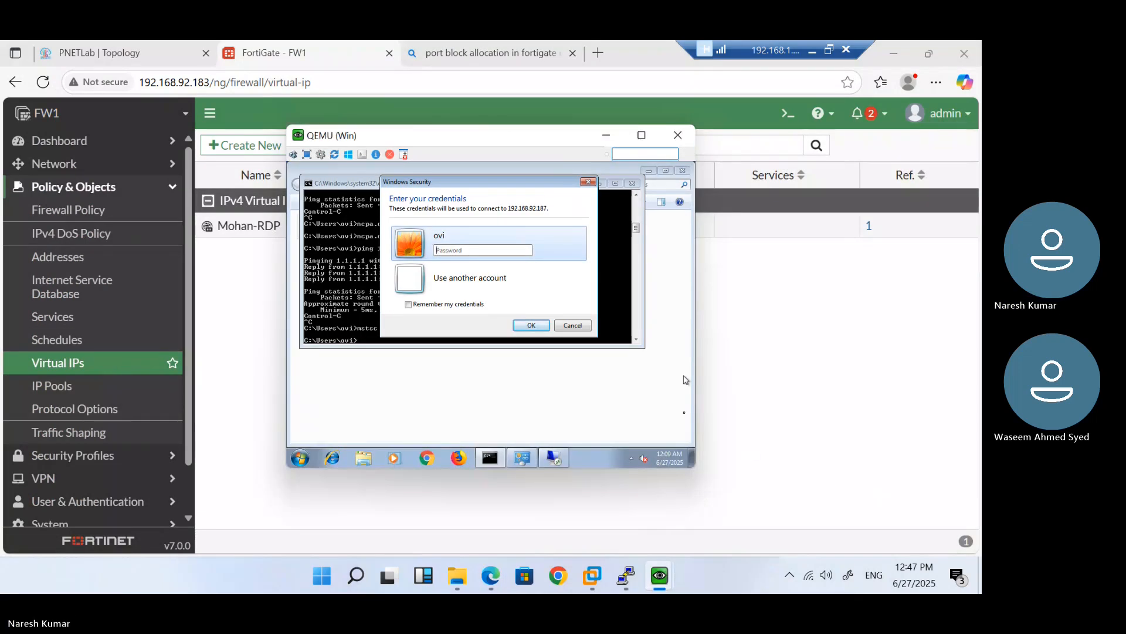
left_click(577, 325)
left_click(528, 324)
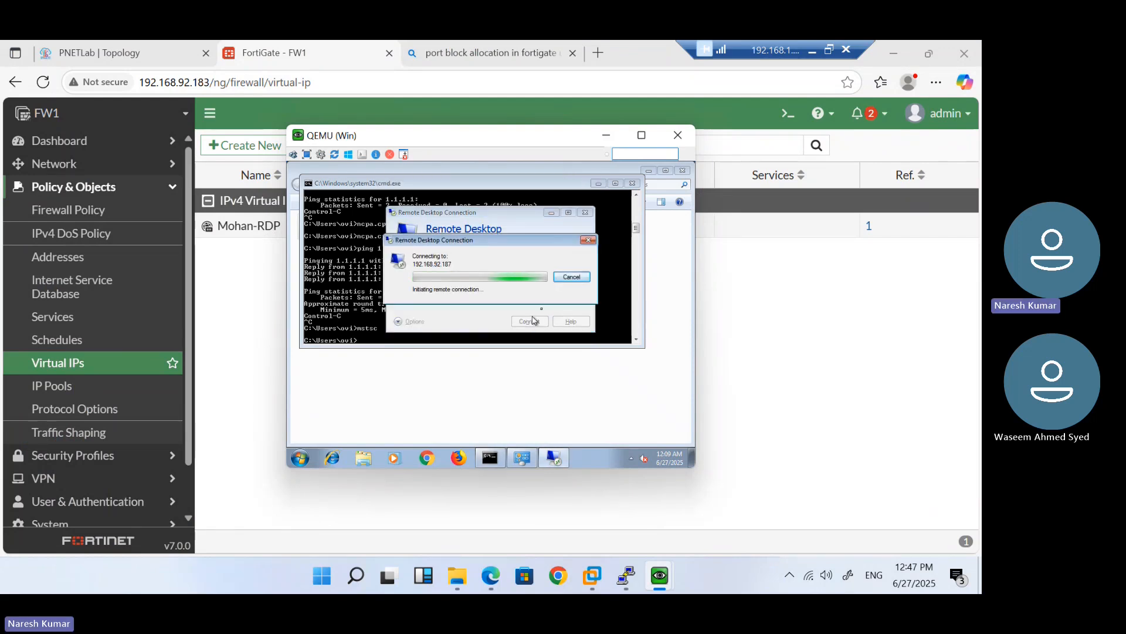
left_click(572, 278)
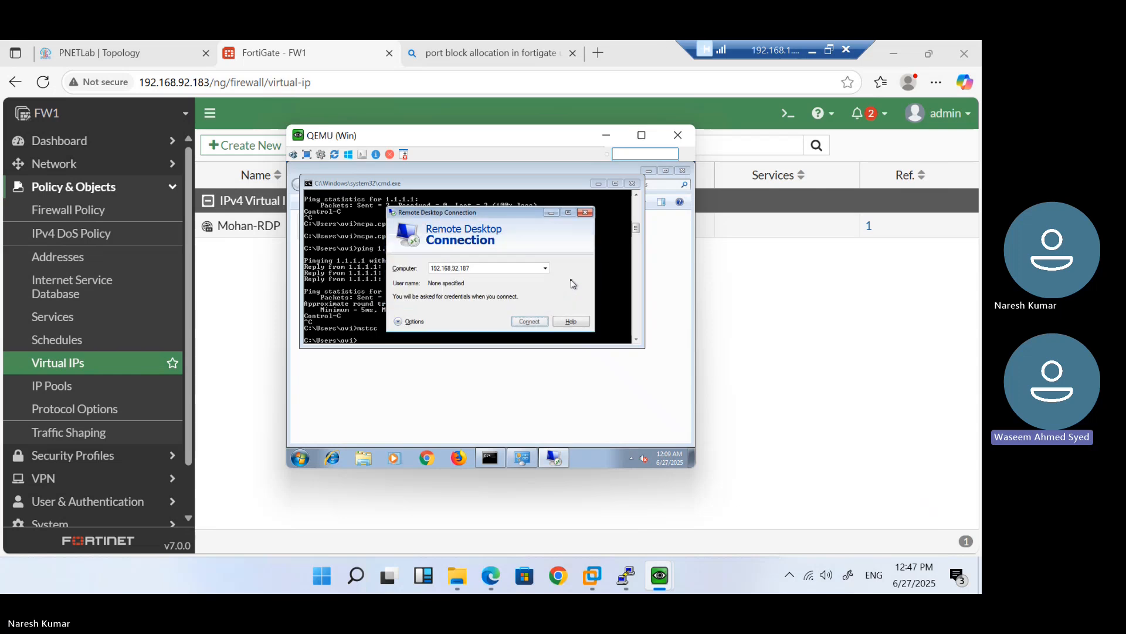
Connect Remote Desktop to 192.168.92.183, then cancel its credentials prompt
left_click(519, 269)
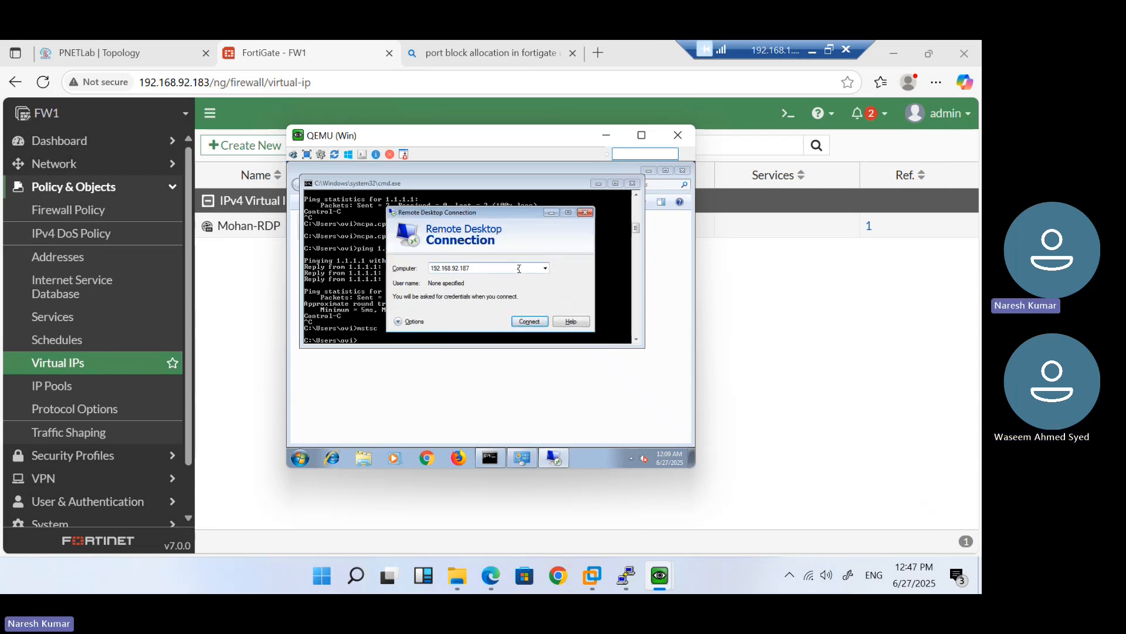
key("Return")
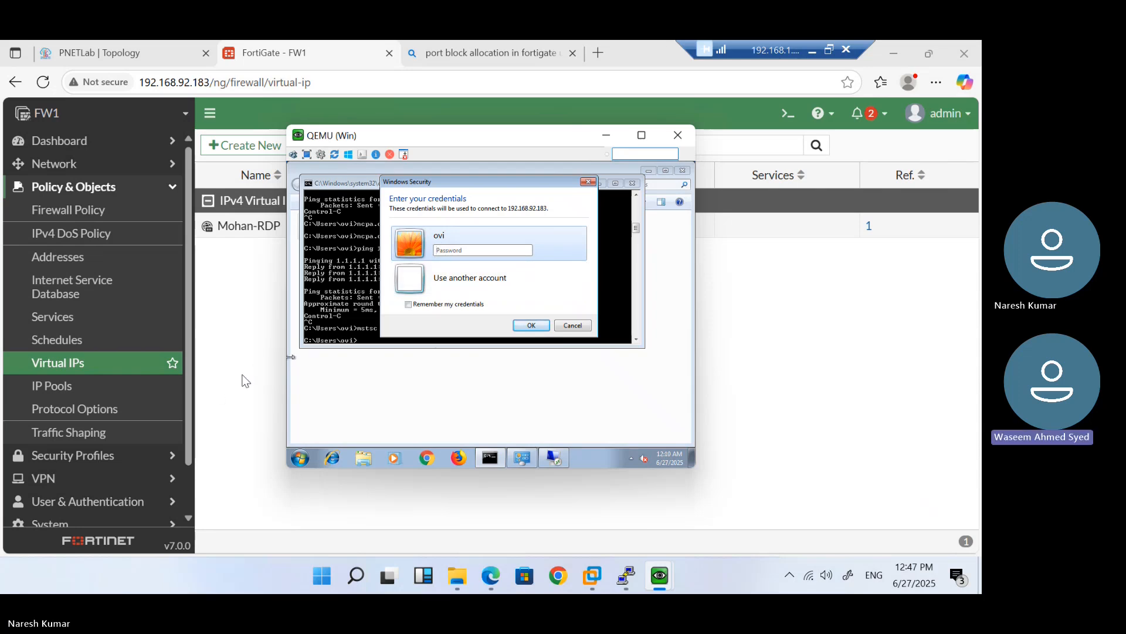
left_click(573, 326)
left_click(729, 308)
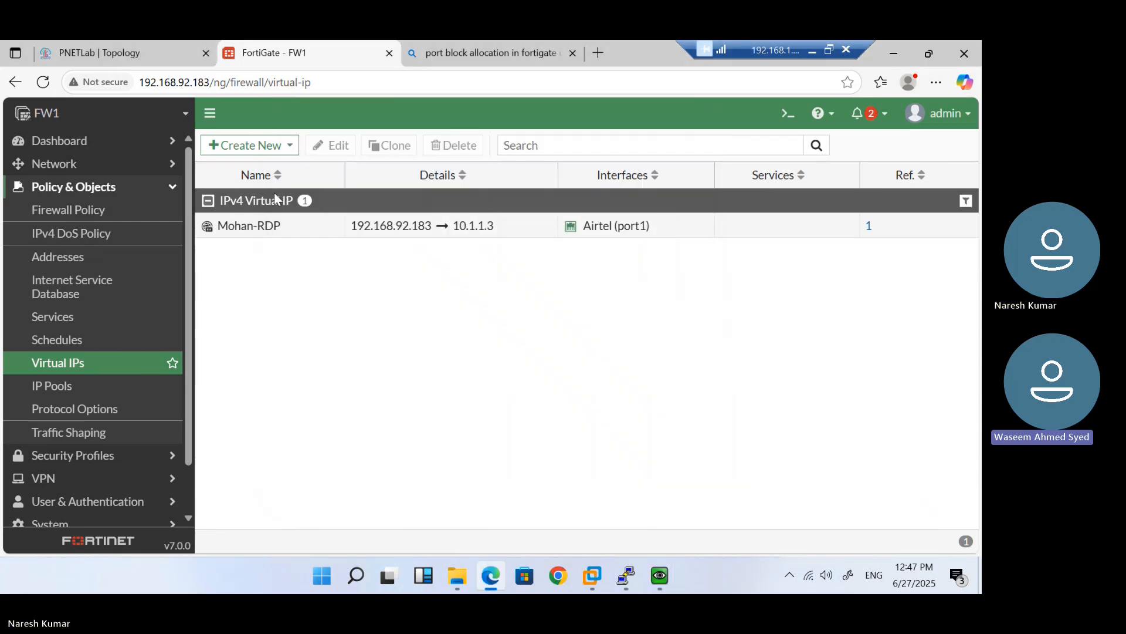
Reload the FortiGate management page, which now loses its connection to the firewall
left_click(315, 86)
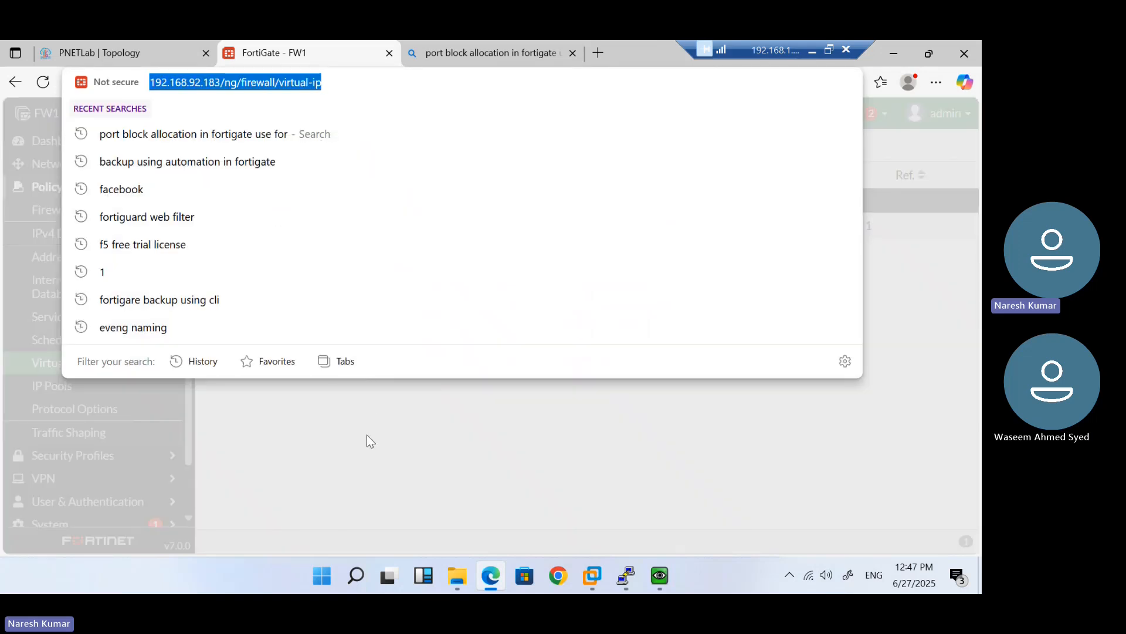
left_click(367, 435)
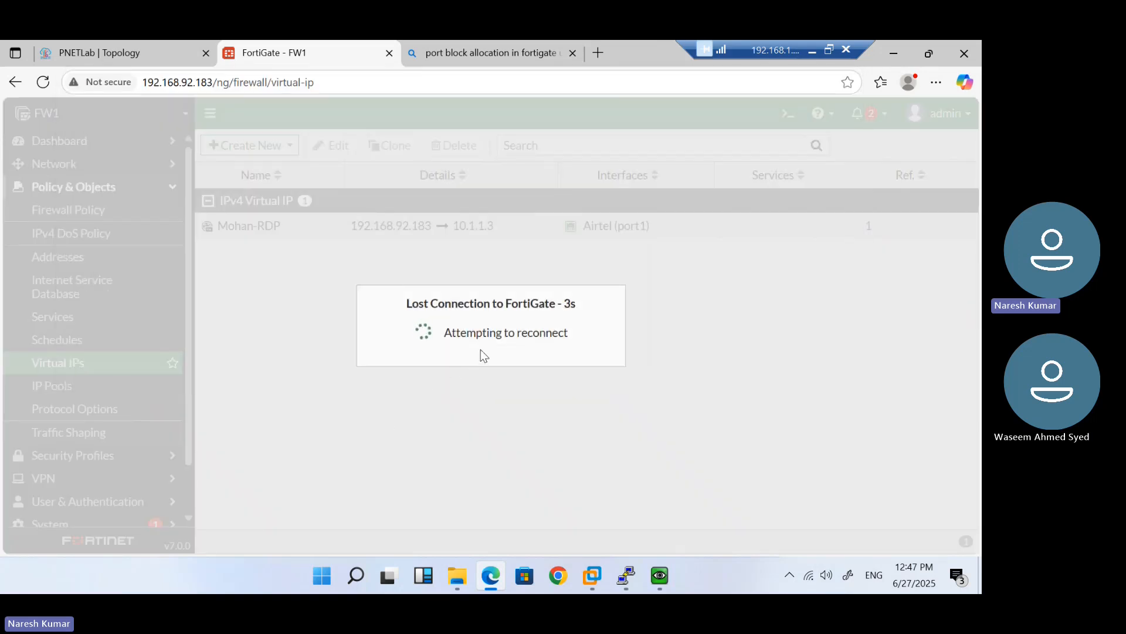
left_click(42, 82)
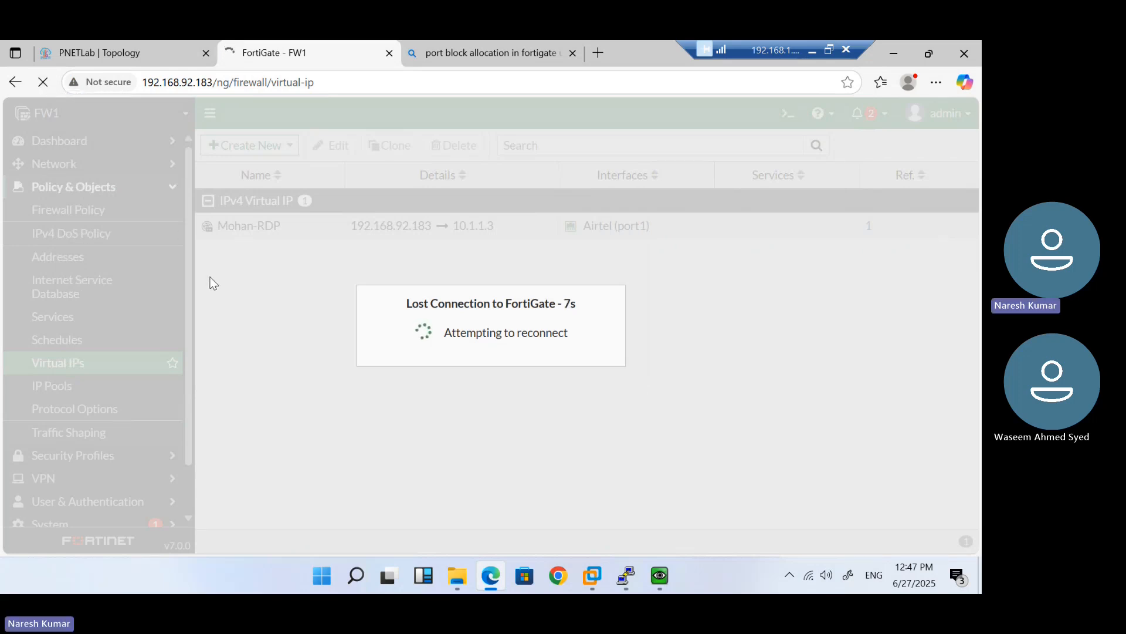
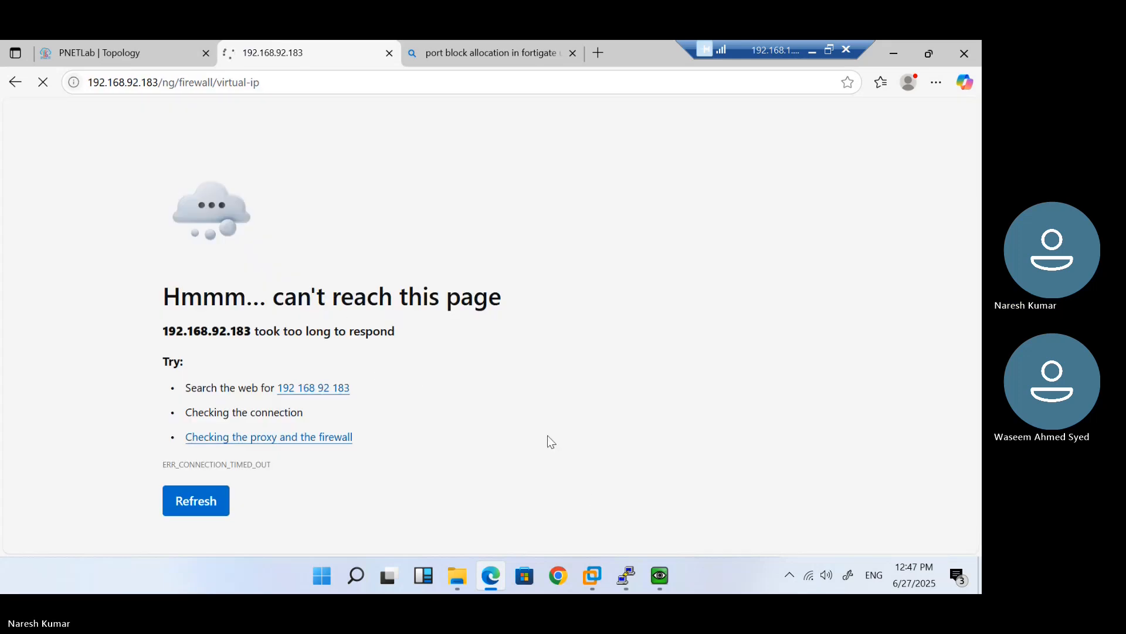
Leave the timed-out FortiGate page and bring the VPC6 console window forward
mouse_move(630, 577)
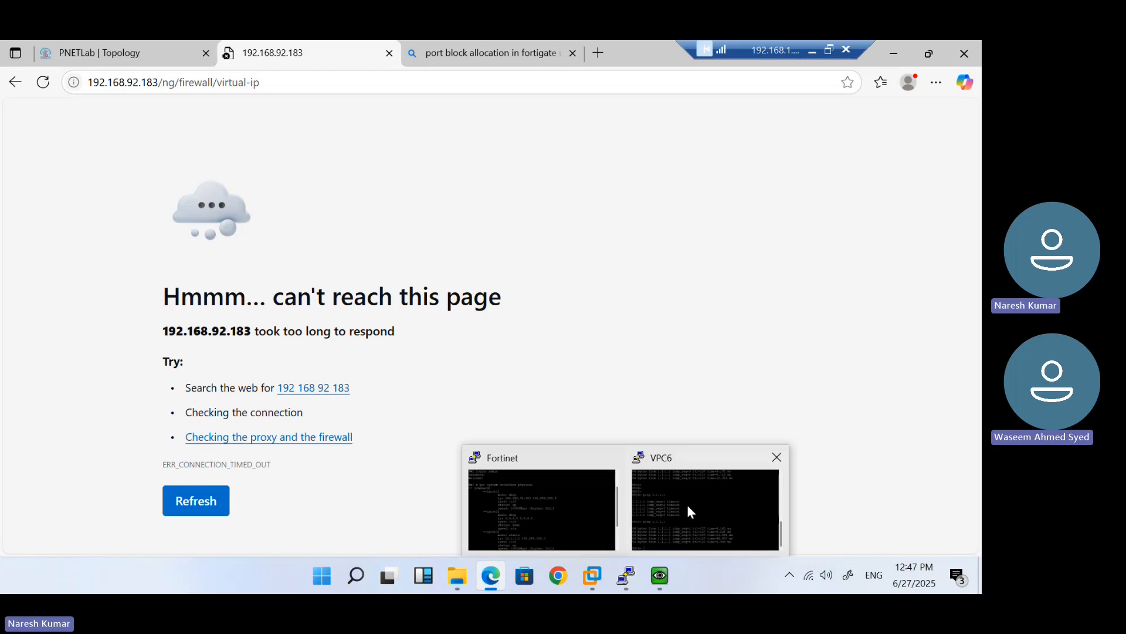
mouse_move(687, 505)
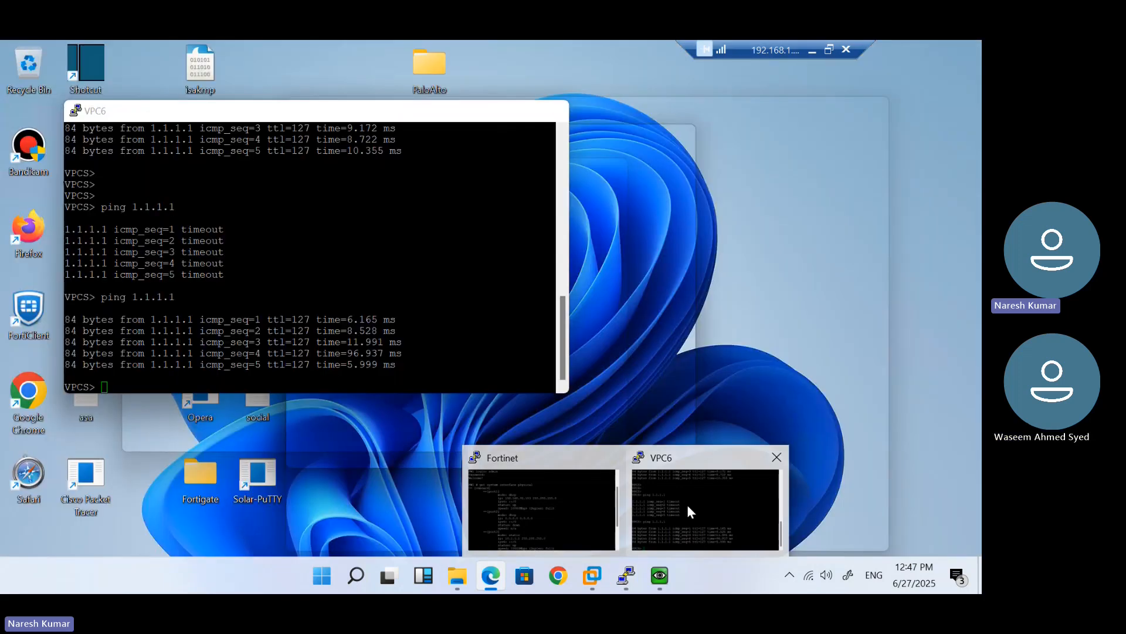
left_click(687, 504)
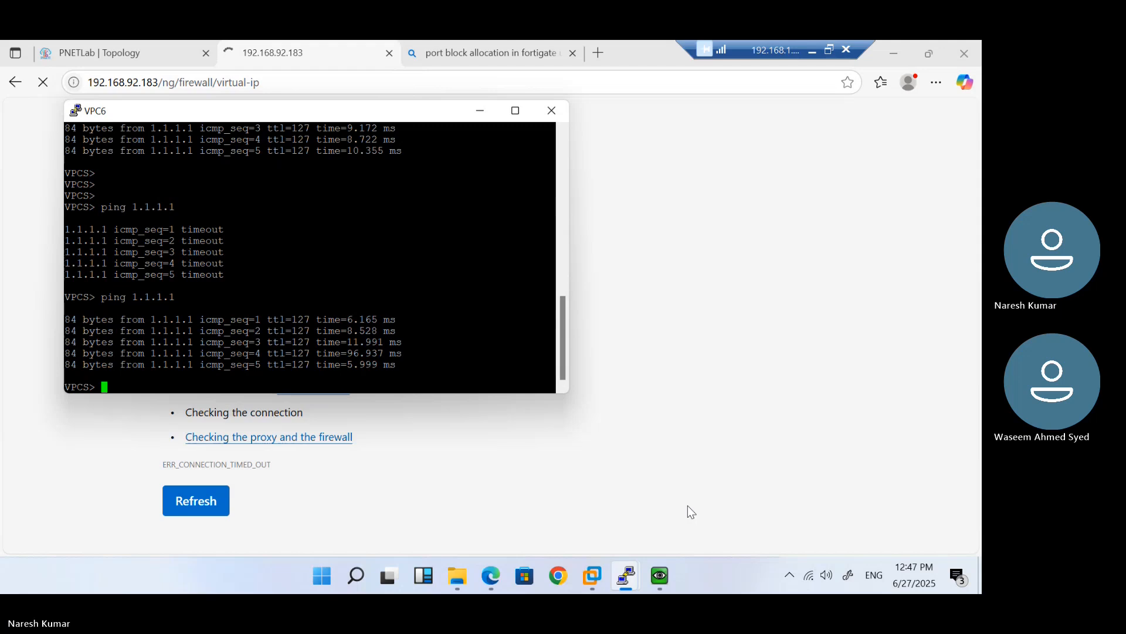
Bring the Fortinet console forward and log back in as admin
mouse_move(625, 583)
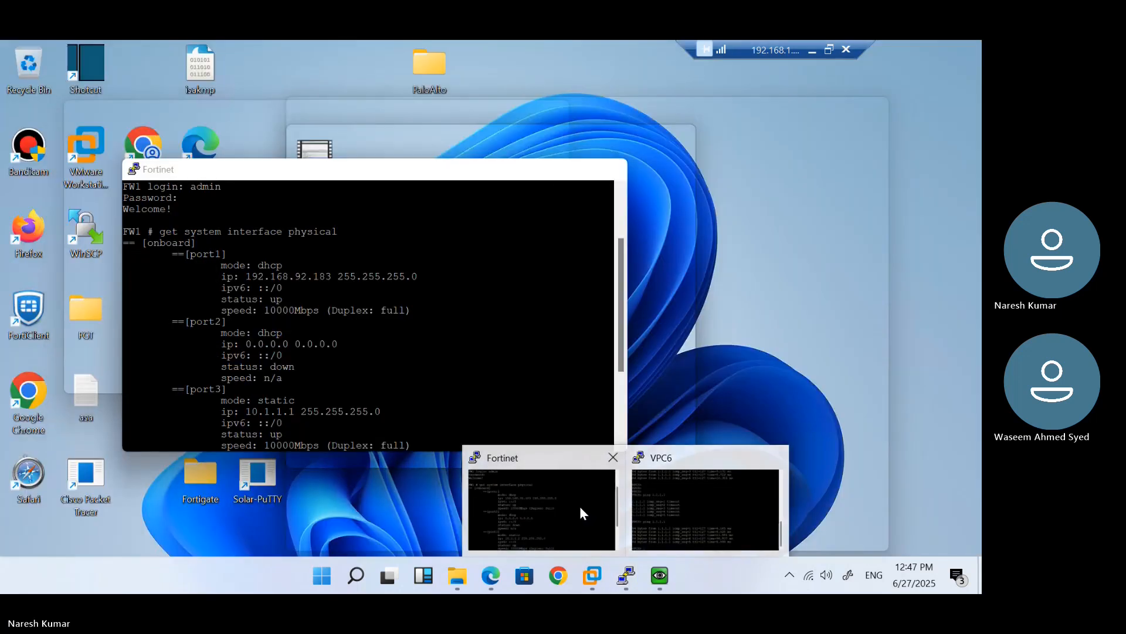
left_click(580, 506)
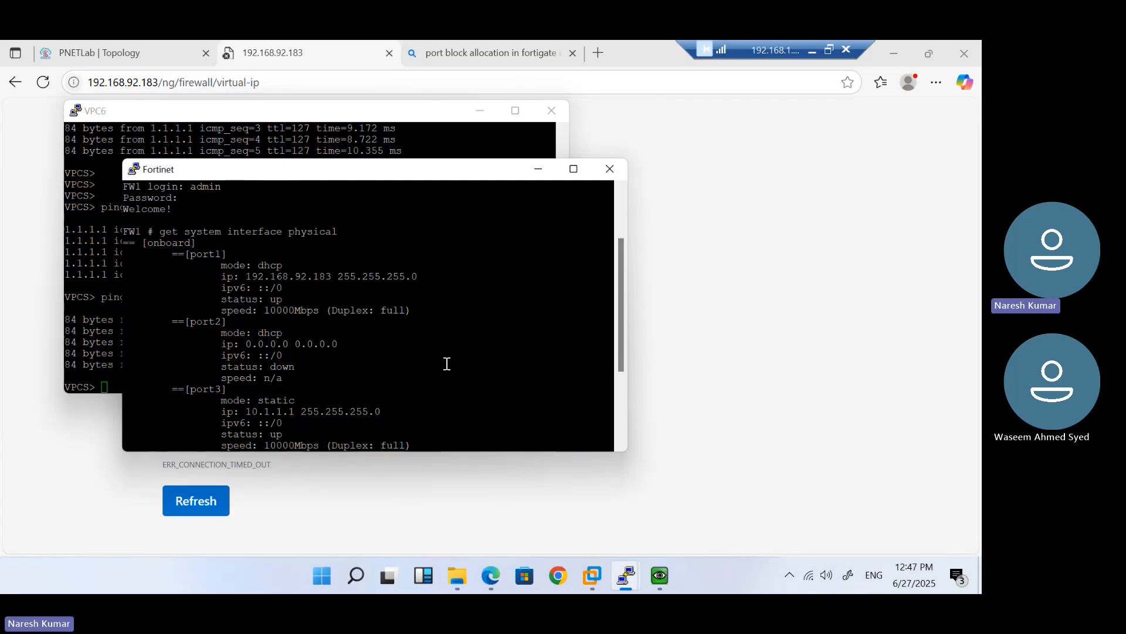
key("Return")
key("Return")
key("Return")
key("Return")
key("Return")
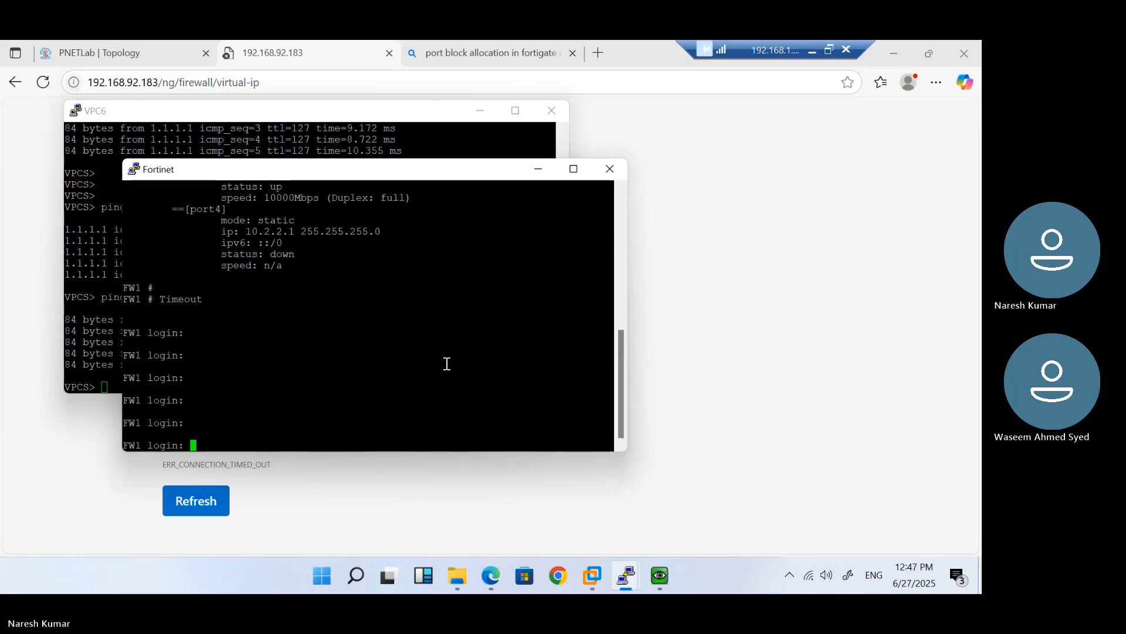
type("confi")
key("BackSpace")
key("BackSpace")
key("BackSpace")
key("BackSpace")
key("BackSpace")
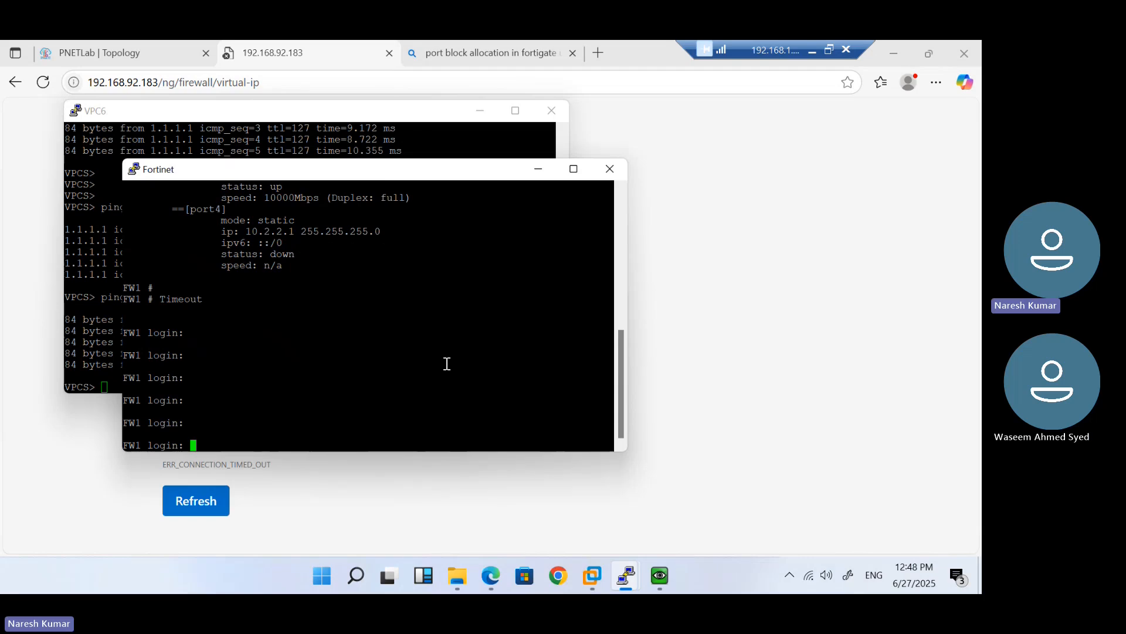
type("admin")
key("Return")
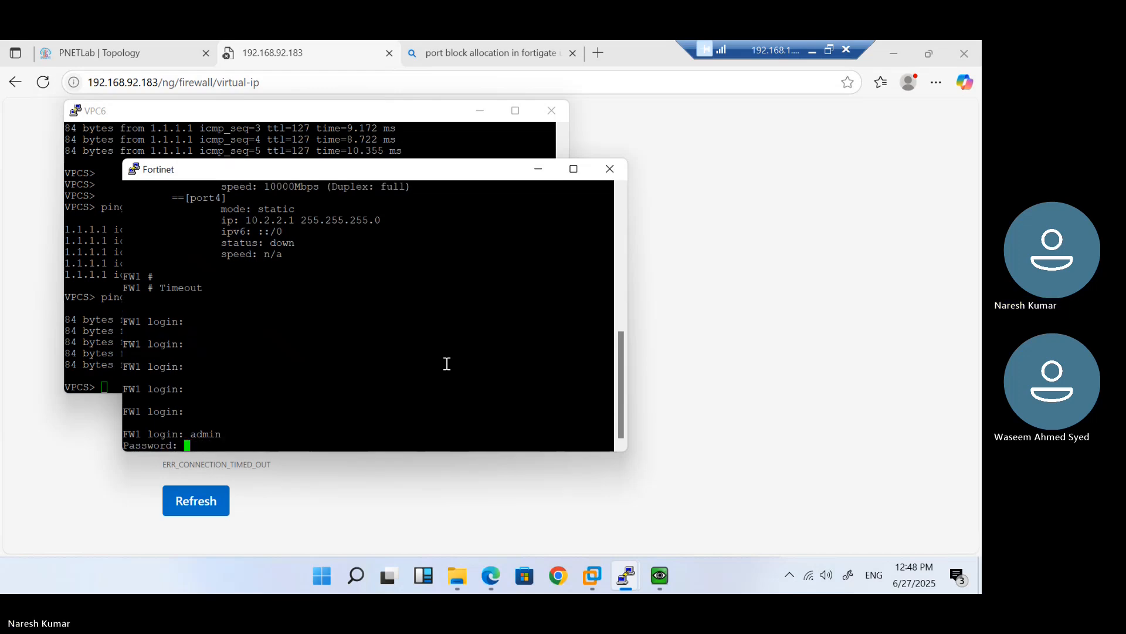
key("Return")
key("Return")
key("Return")
List the firewall policies and disable policy 2 (Mohan-RDP-Access) with set status disable
type("confi firewall policy")
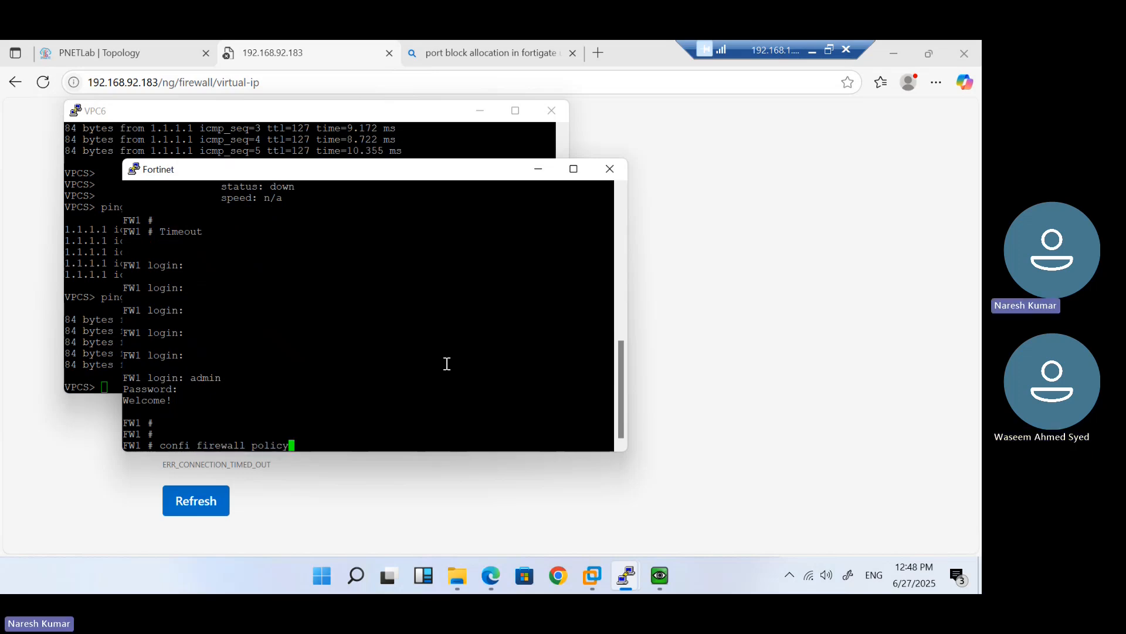
key("Return")
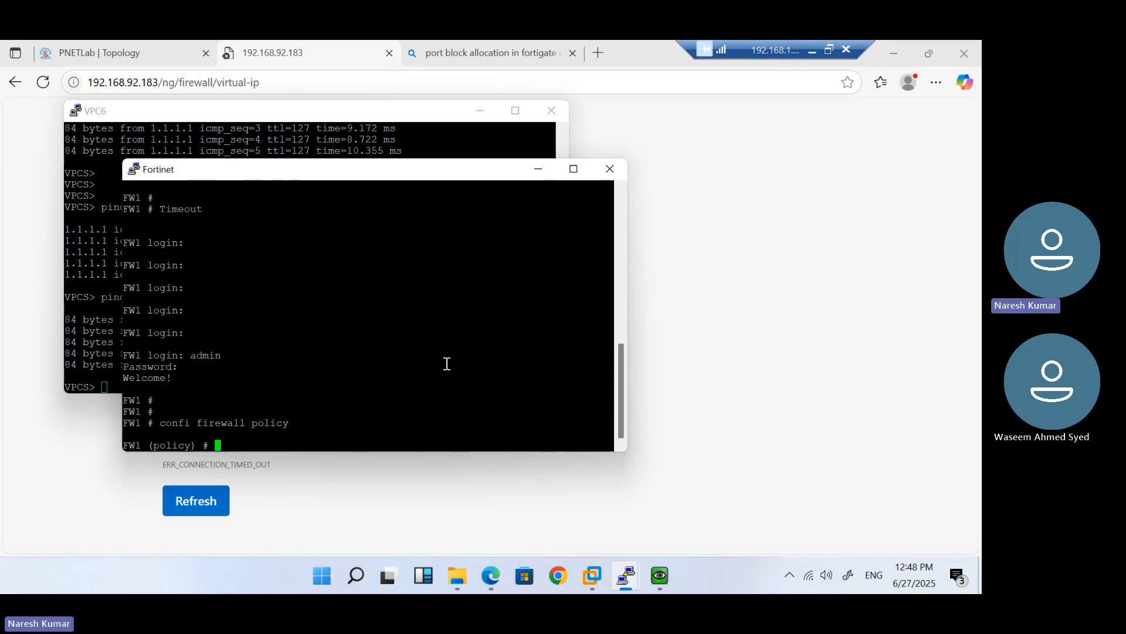
type("show")
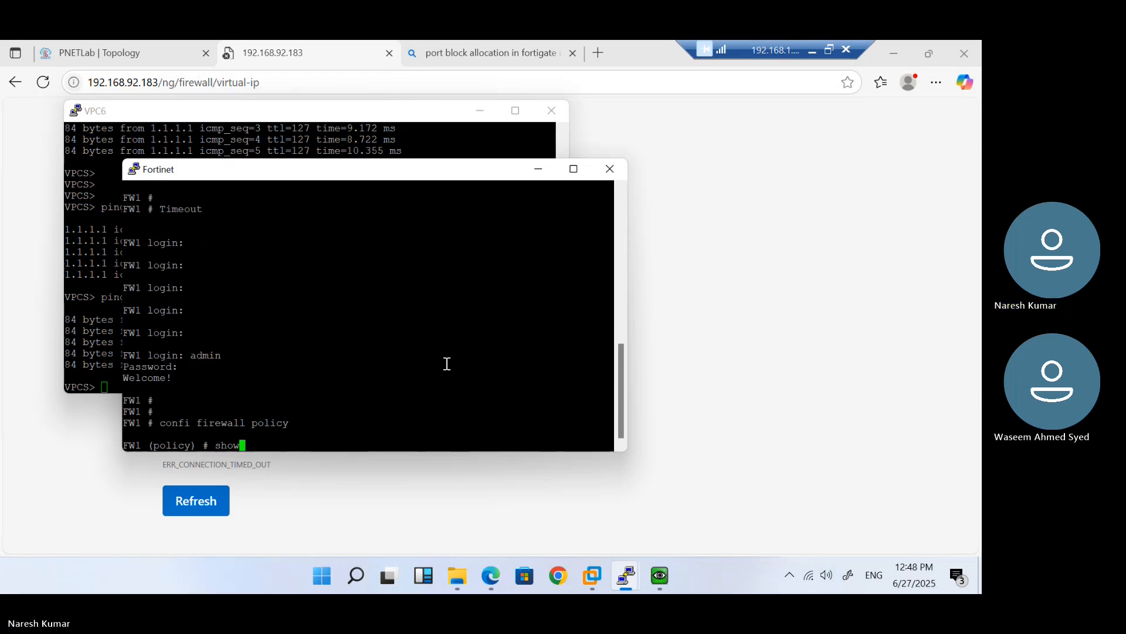
key("Return")
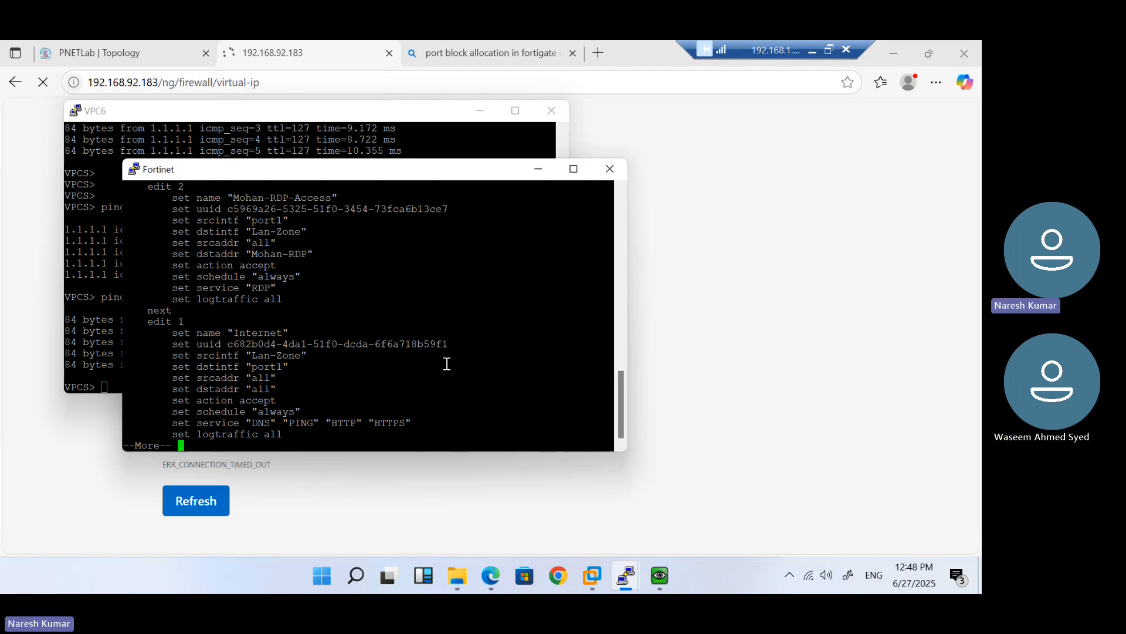
key("space")
type("edit ")
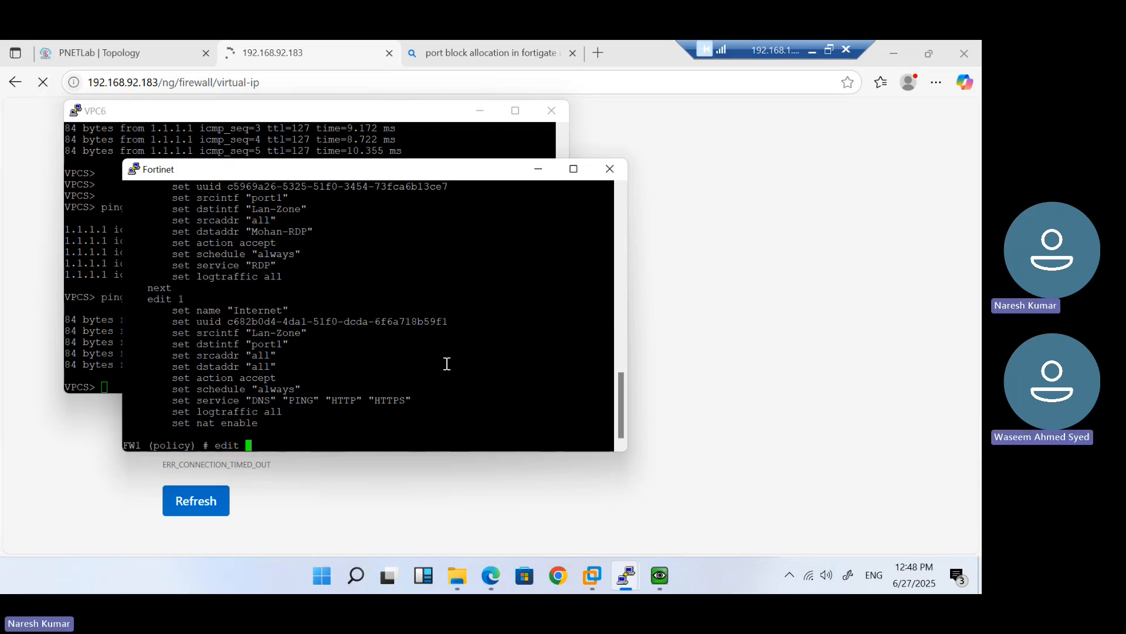
type("2")
key("Return")
type("se")
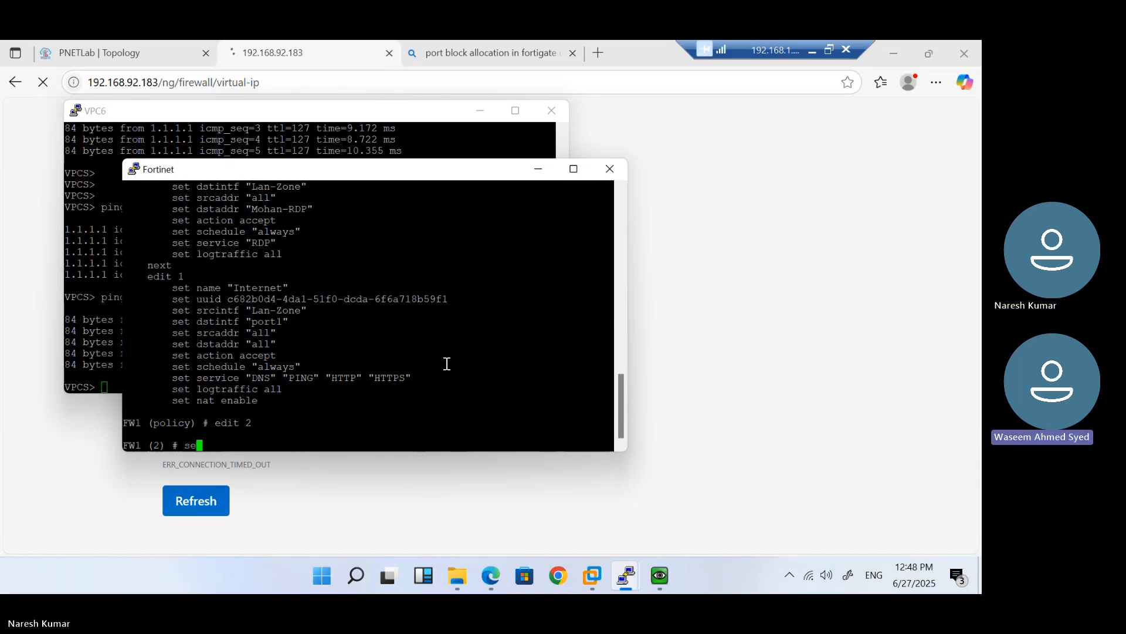
type("t status disable")
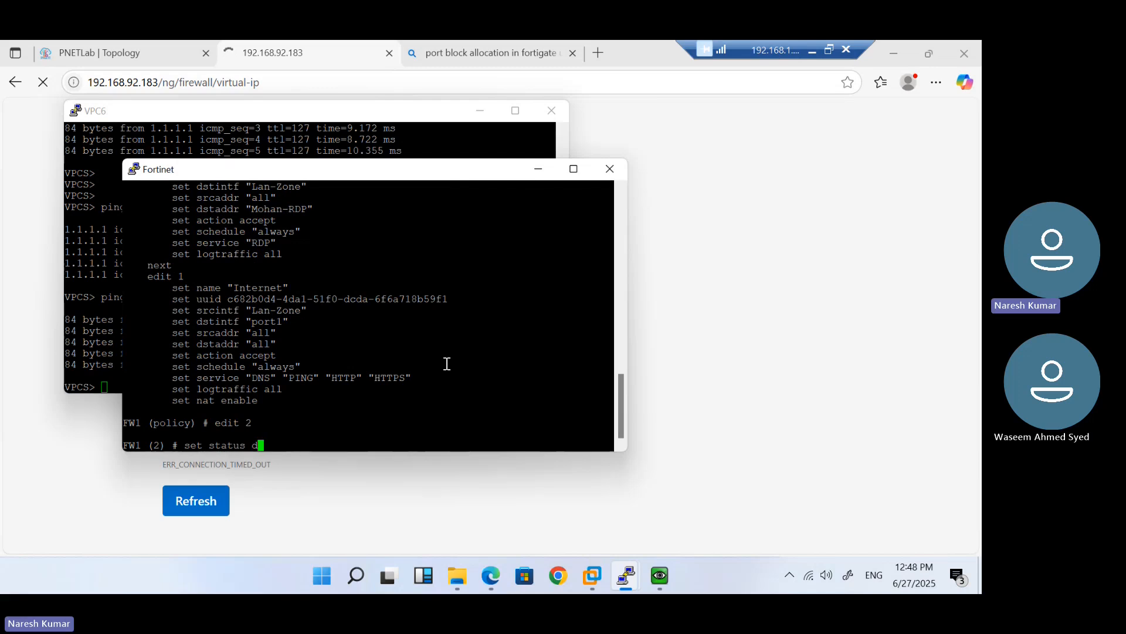
key("Return")
key("Return")
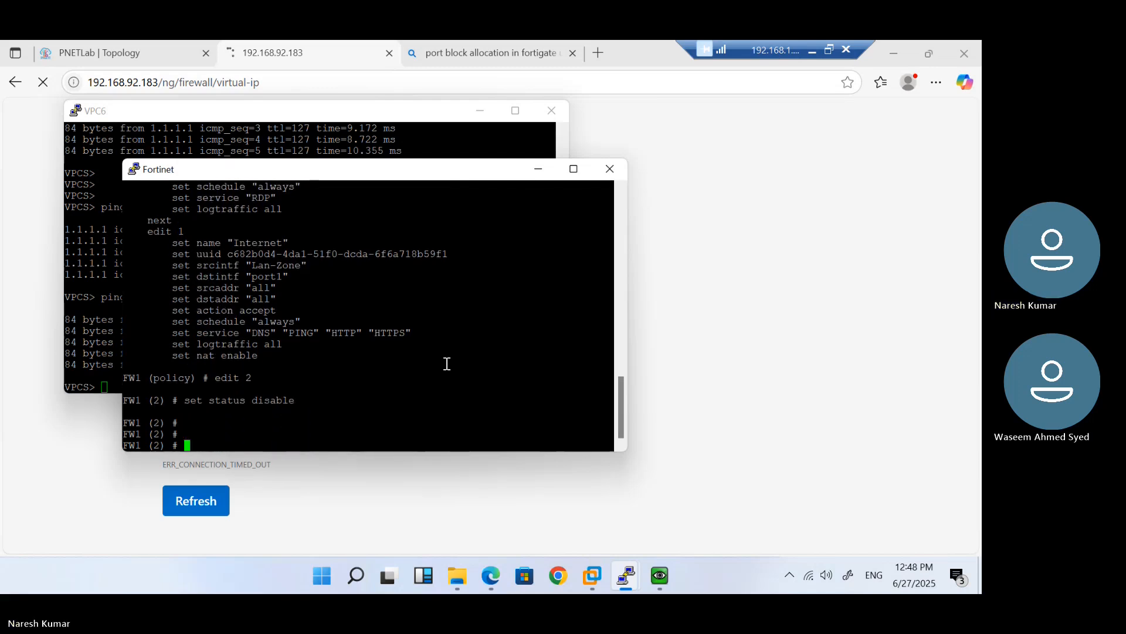
left_click(801, 234)
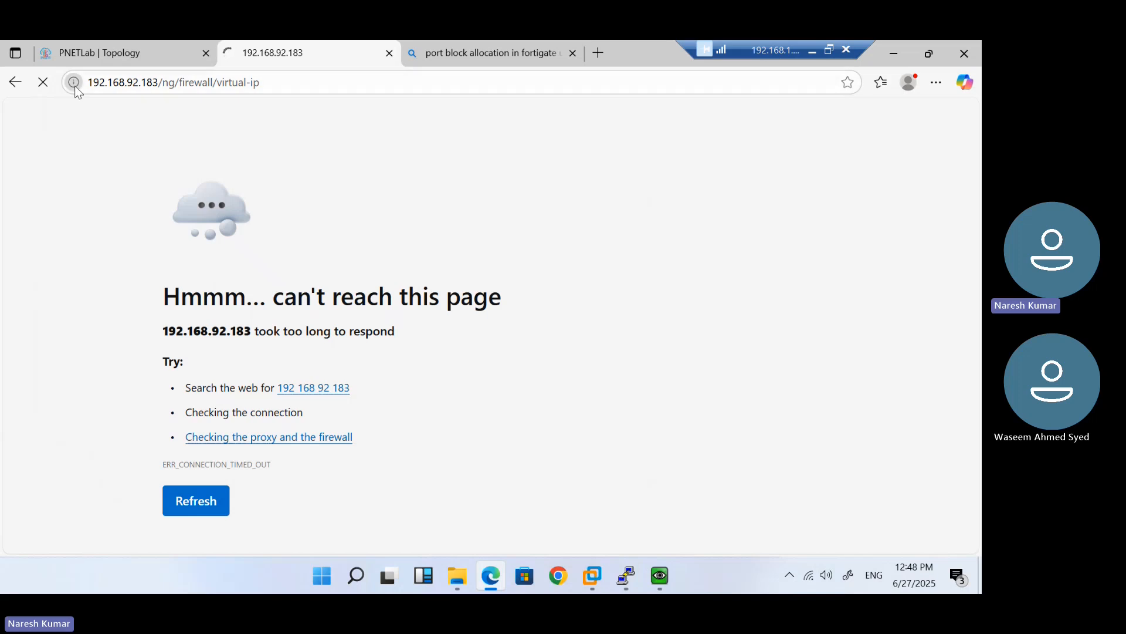
Save the policy change with end and reload the FortiGate virtual IP page
mouse_move(650, 581)
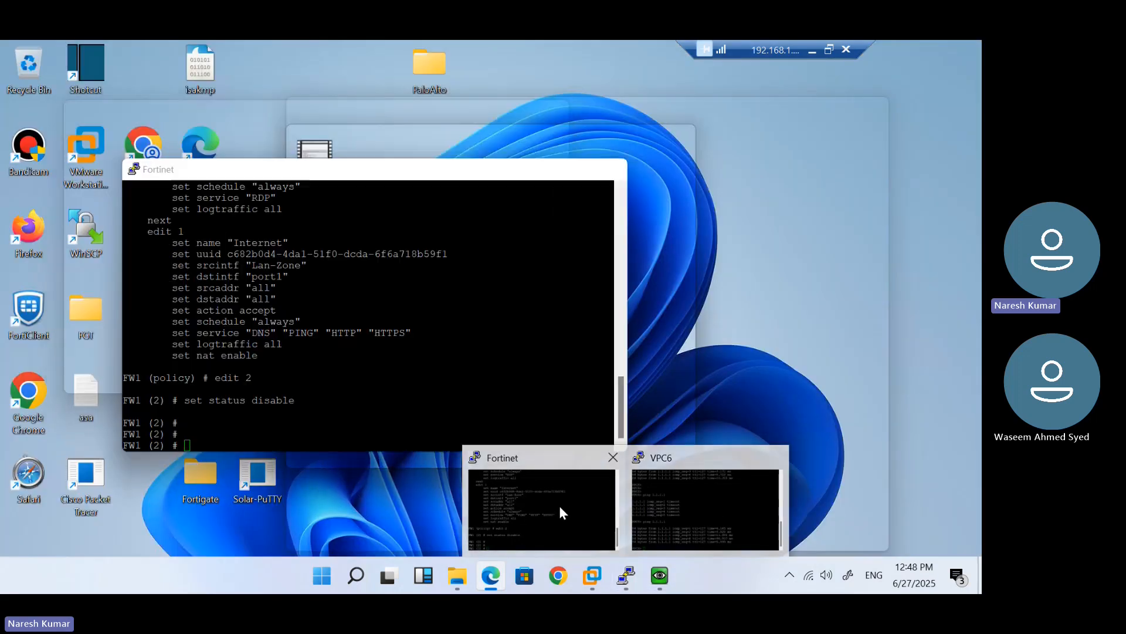
left_click(558, 509)
type("end")
key("Return")
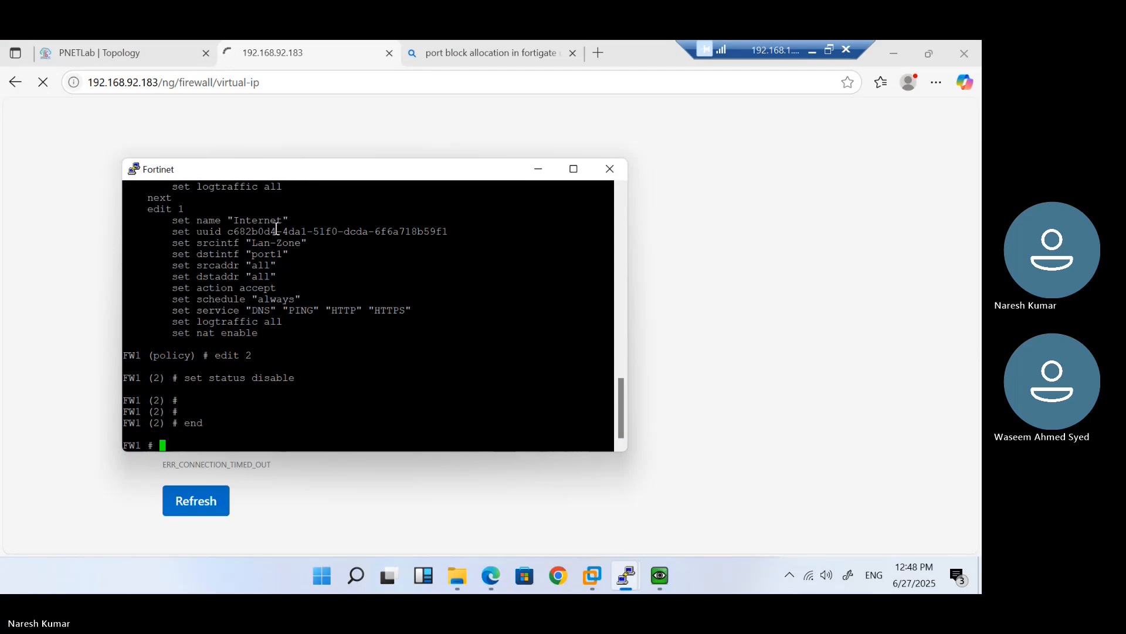
left_click(231, 129)
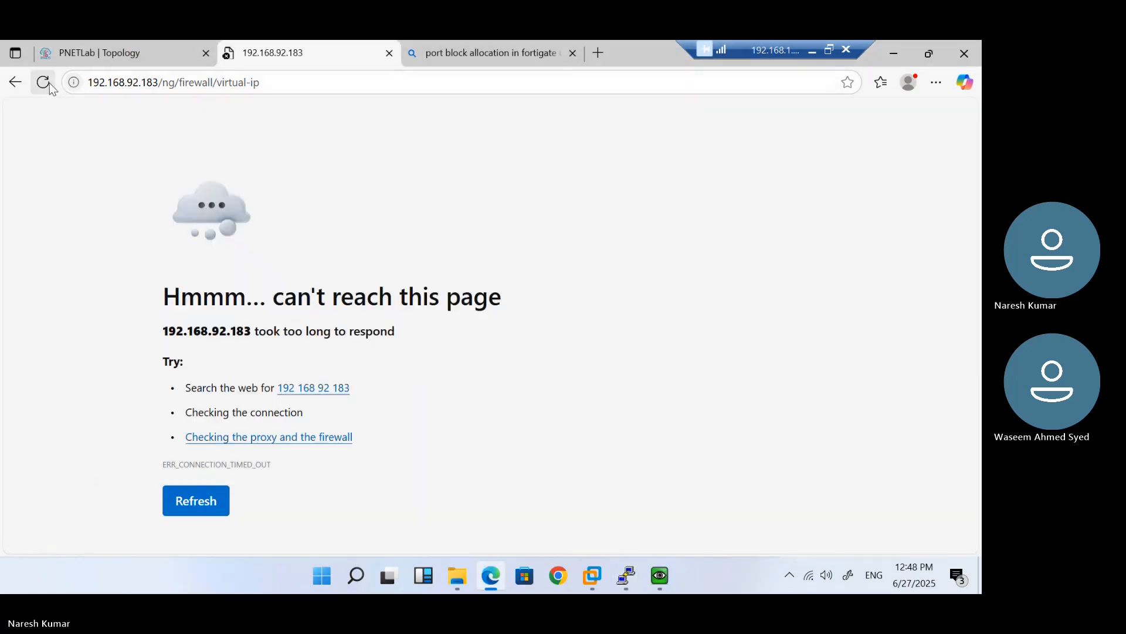
left_click(43, 82)
left_click(284, 82)
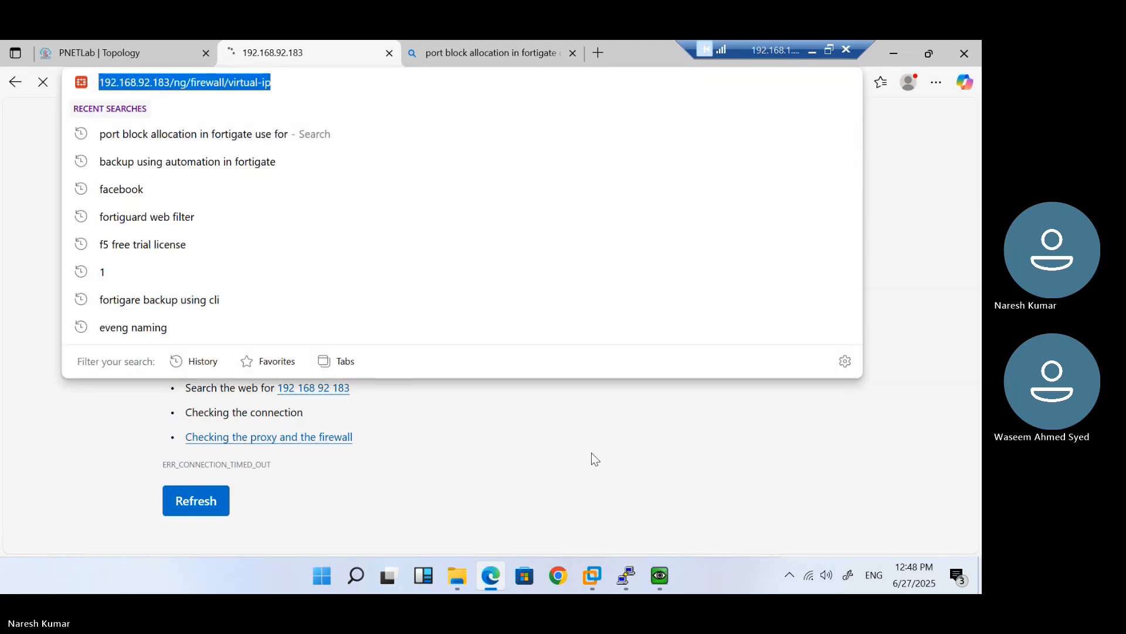
List the firewall's port addresses with get system interface physical
mouse_move(626, 576)
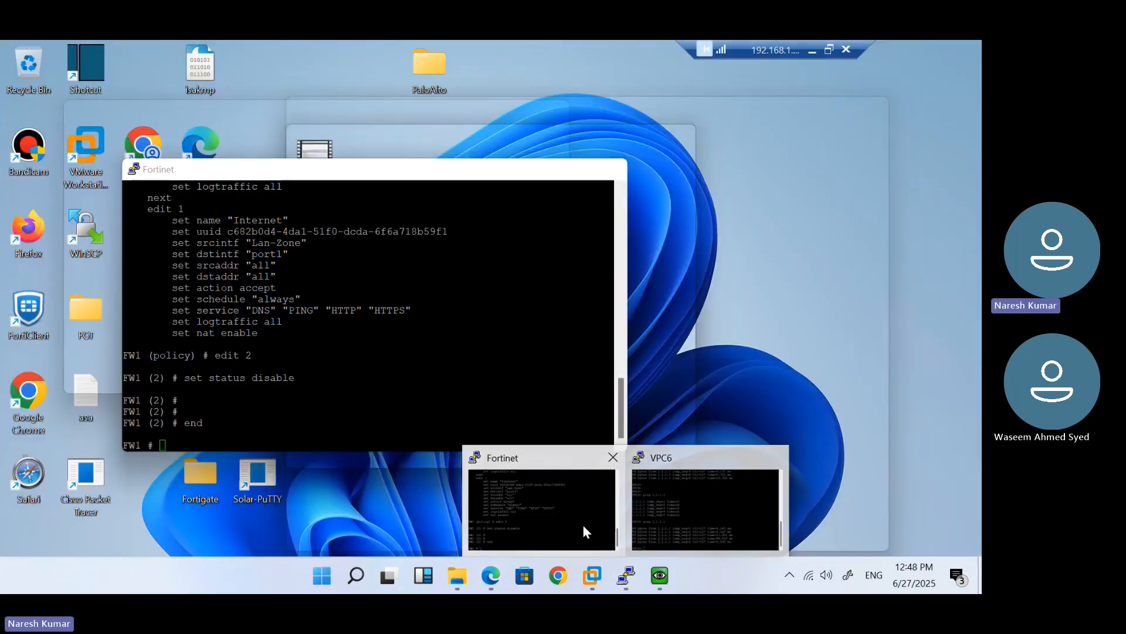
left_click(583, 527)
type("get system info")
key("Tab")
type("p")
key("Tab")
key("Return")
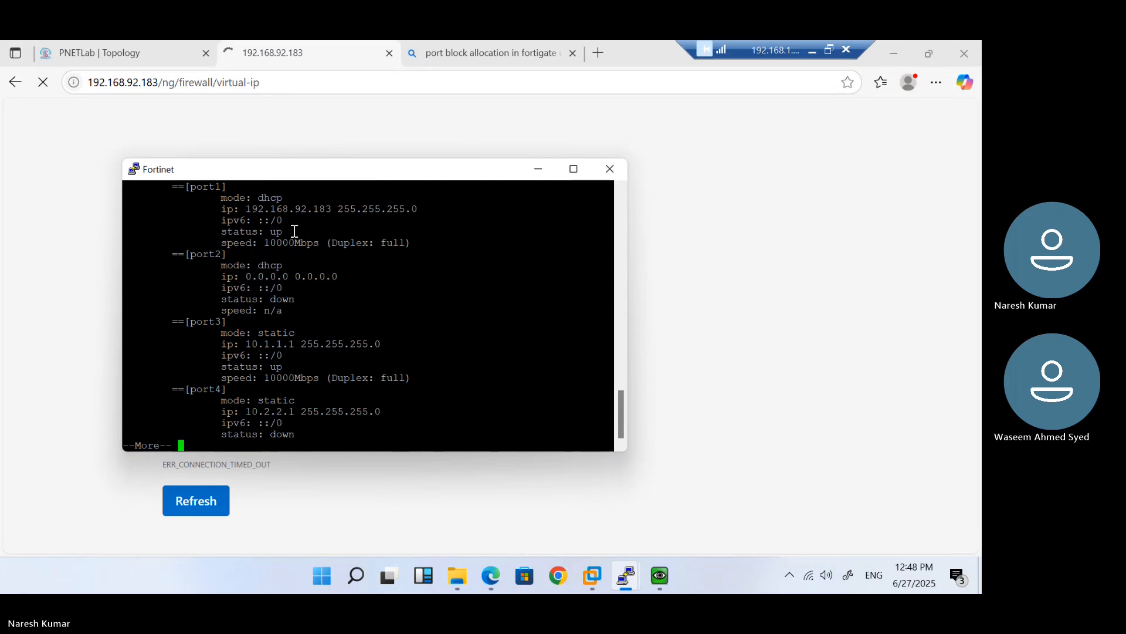
left_click(176, 82)
left_click_drag(262, 85, 219, 85)
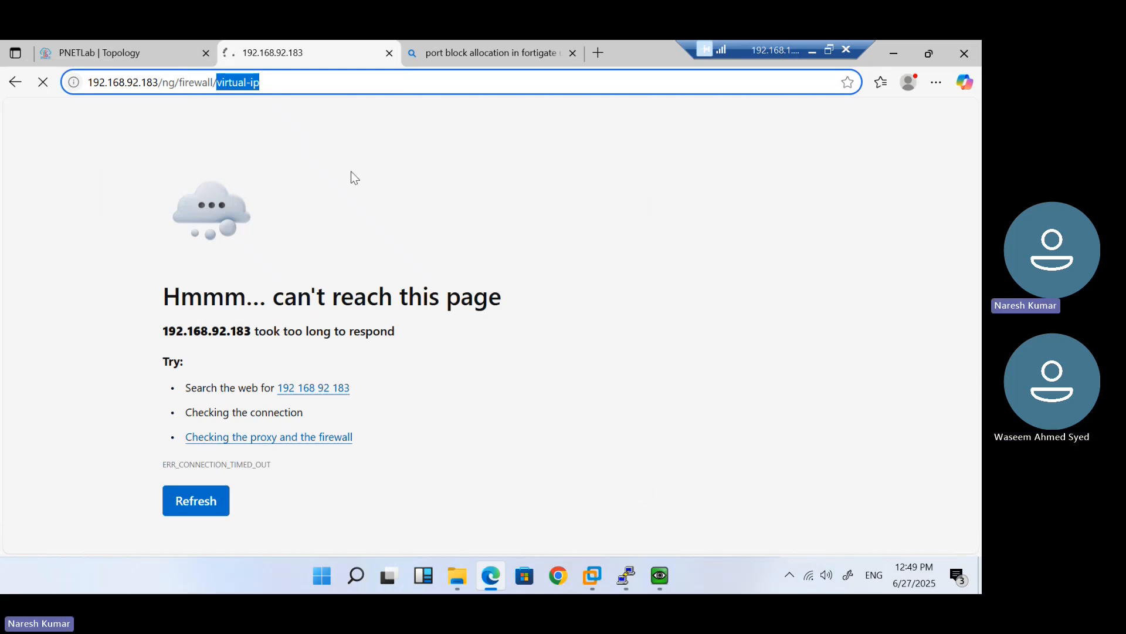
key("BackSpace")
key("BackSpace")
key("Return")
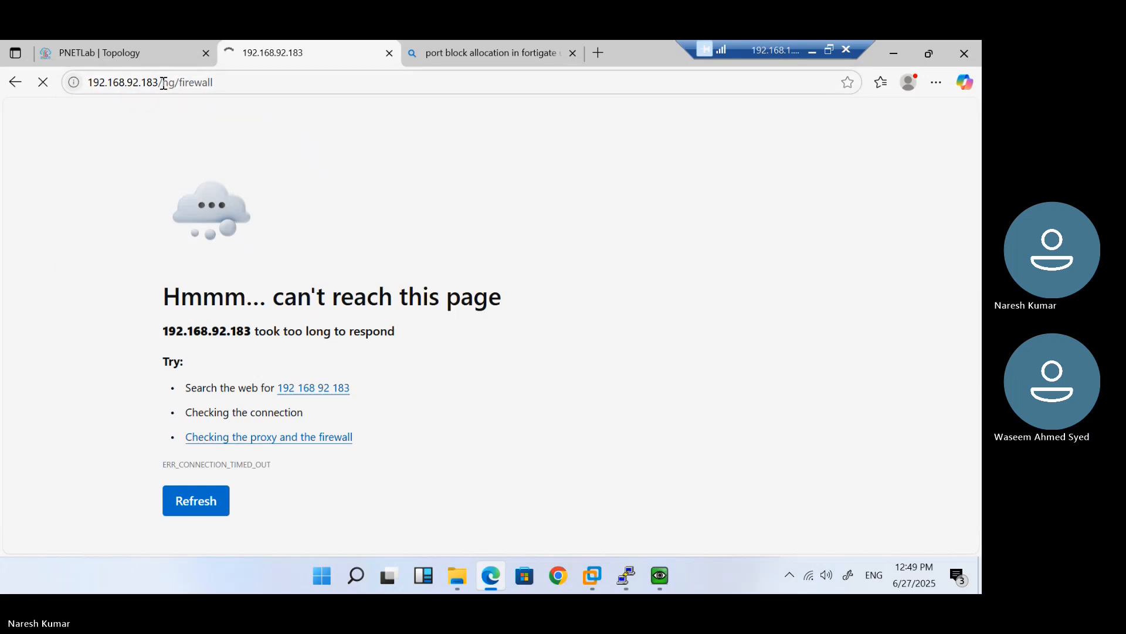
left_click_drag(163, 84, 372, 111)
key("BackSpace")
key("BackSpace")
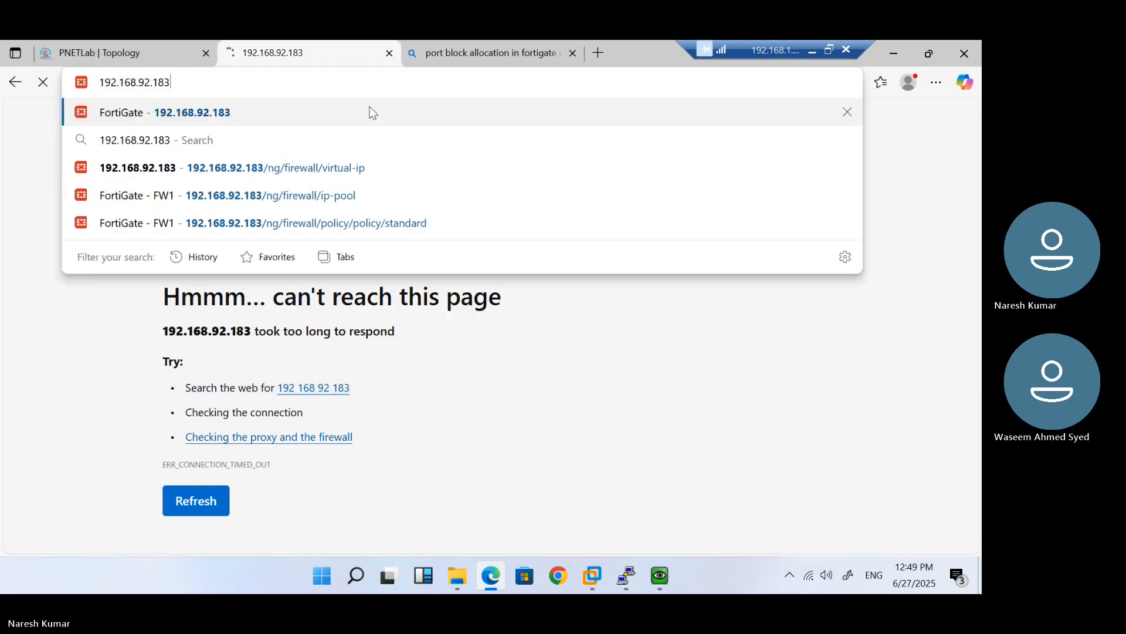
key("Return")
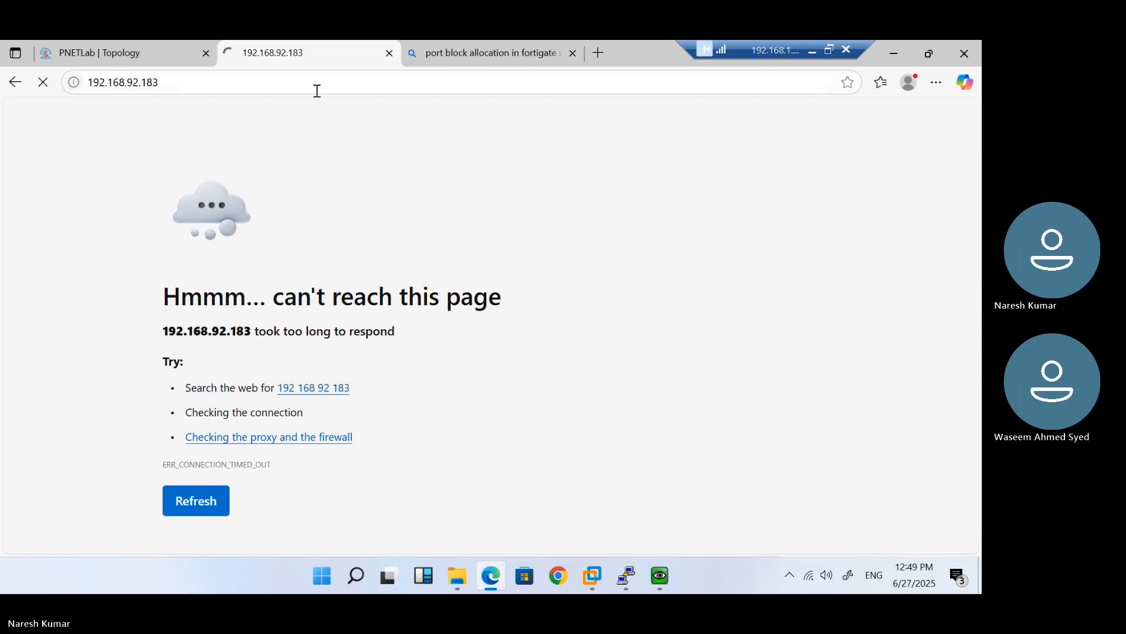
left_click(294, 88)
key("Home")
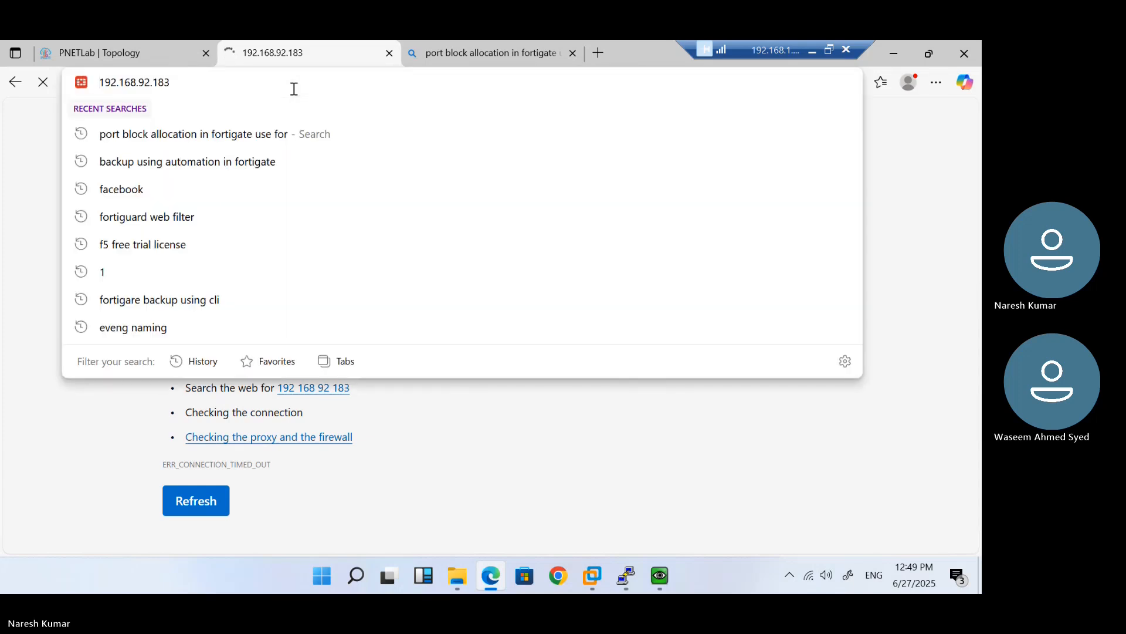
type("http")
type("://")
key("Return")
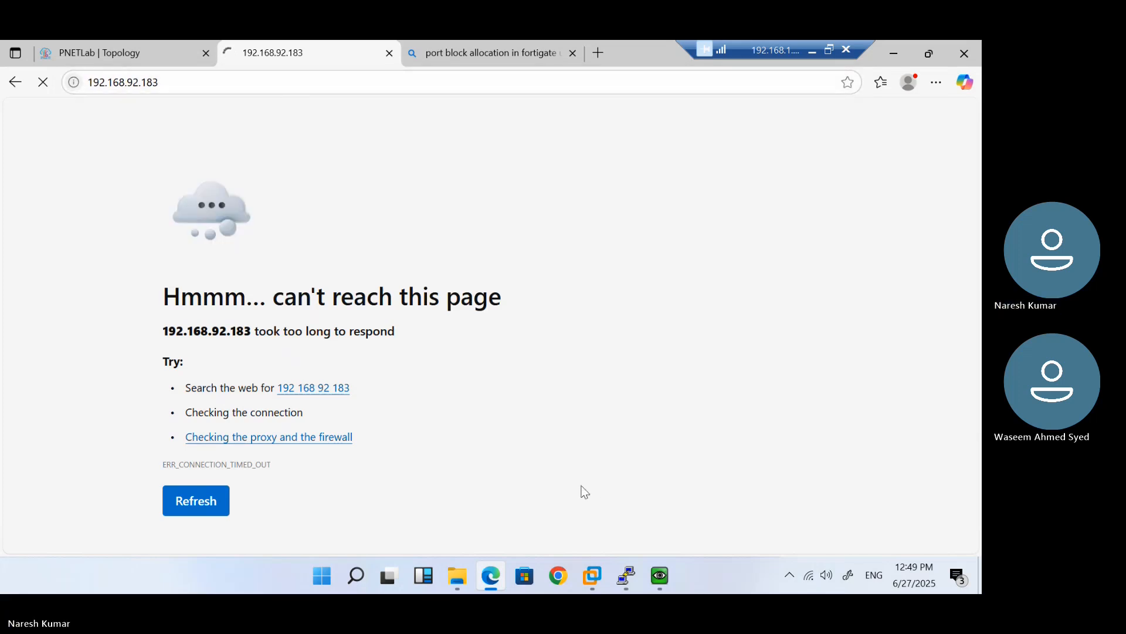
In the Fortinet console, try pinging port1's address 192.168.92.183
mouse_move(626, 576)
left_click(573, 508)
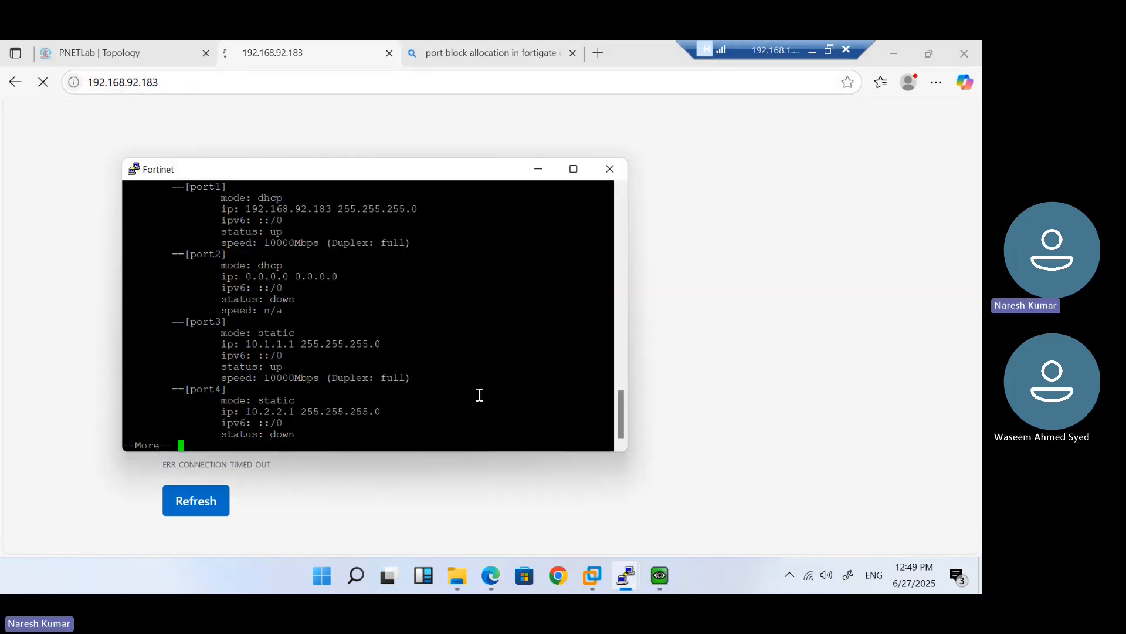
key("Return")
key("Return")
key("Return")
key("Return")
key("Return")
key("Return")
key("Return")
key("Return")
key("Return")
key("Return")
key("Return")
key("Return")
key("Return")
key("Return")
key("Return")
key("Return")
key("Return")
key("Return")
key("Return")
key("Return")
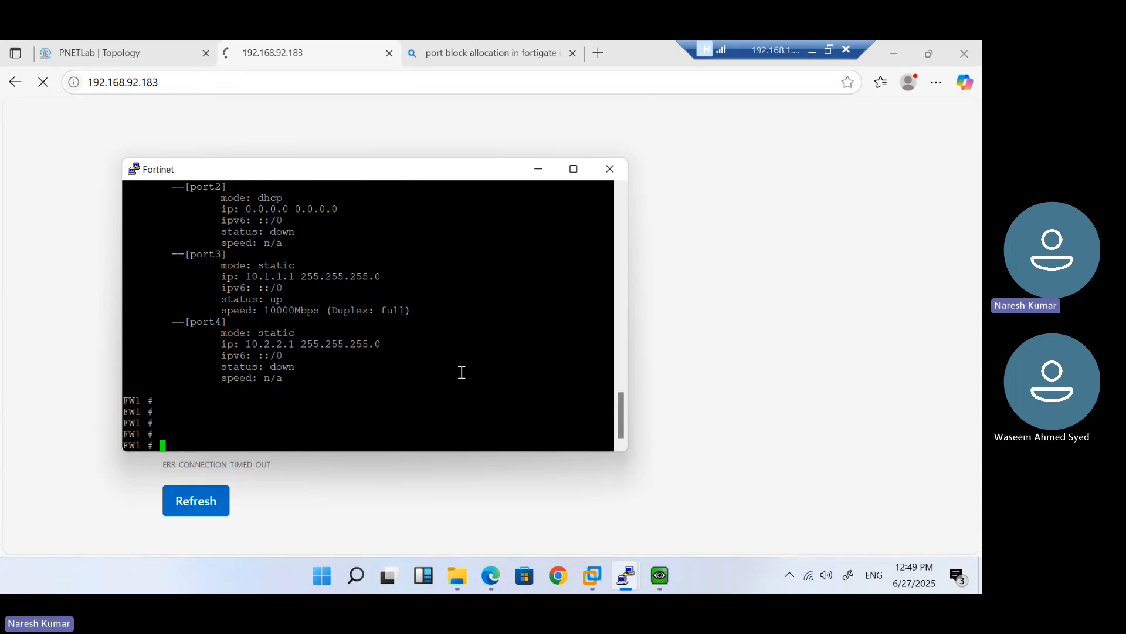
type("ping ")
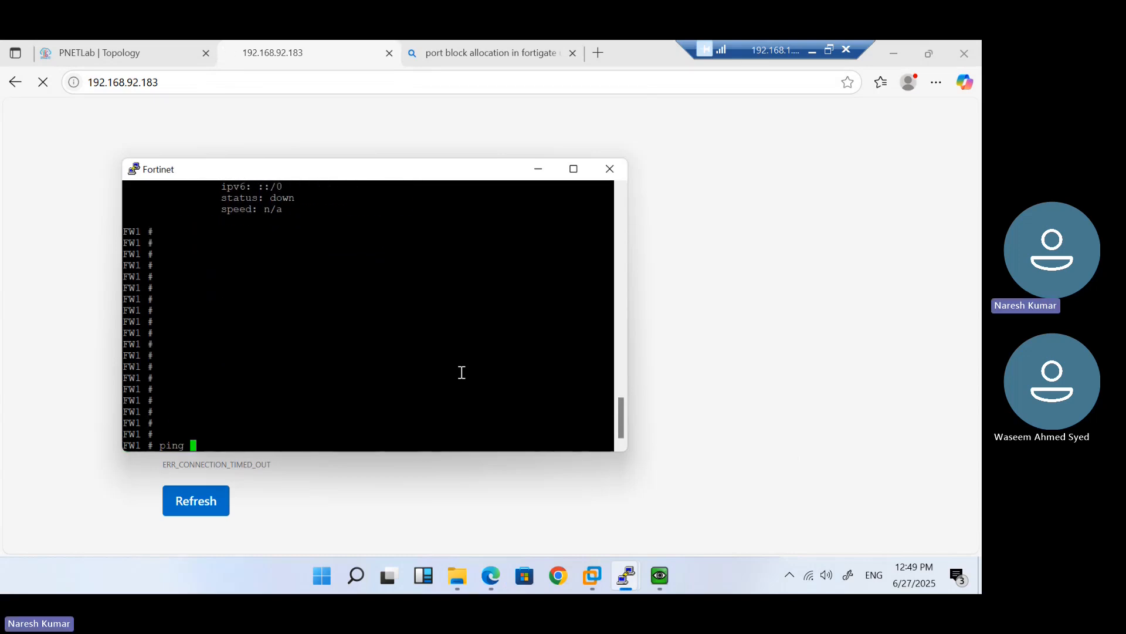
type("192.168.92.183")
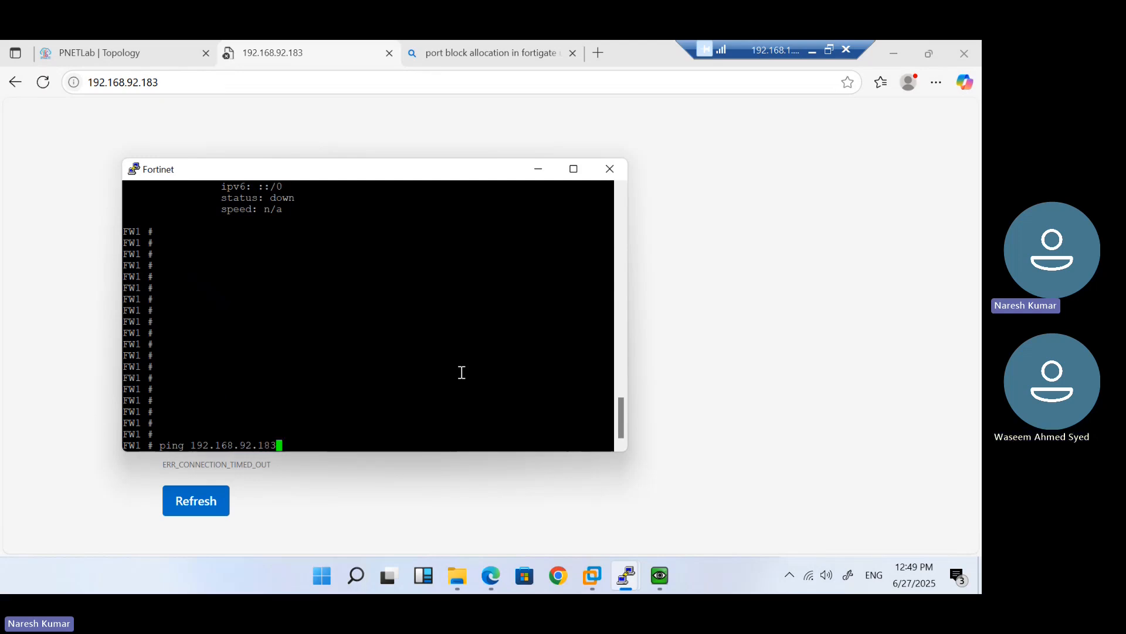
key("Return")
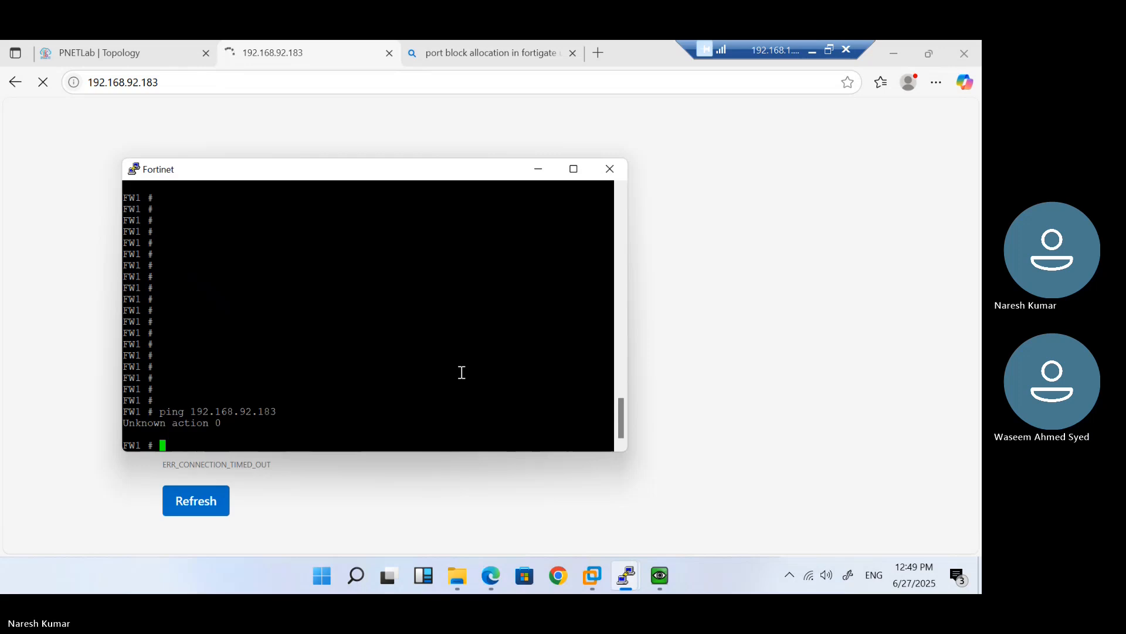
Rerun it as execute ping 192.168.92.183, stopping after two replies with 0% loss
type("pin")
key("BackSpace")
key("BackSpace")
key("BackSpace")
key("Up")
key("Left")
key("Left")
key("Left")
key("Left")
key("Left")
key("Left")
key("Left")
key("Left")
key("Left")
key("Left")
key("Left")
key("Left")
key("Left")
key("Left")
key("Left")
key("Left")
key("Left")
key("Left")
key("Left")
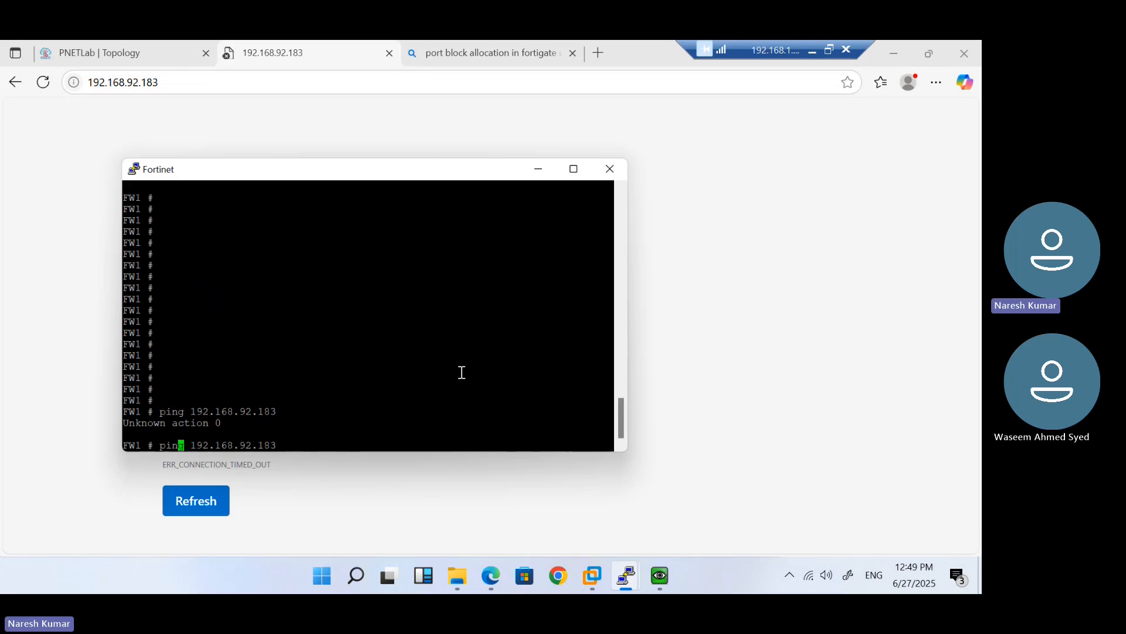
type("execute")
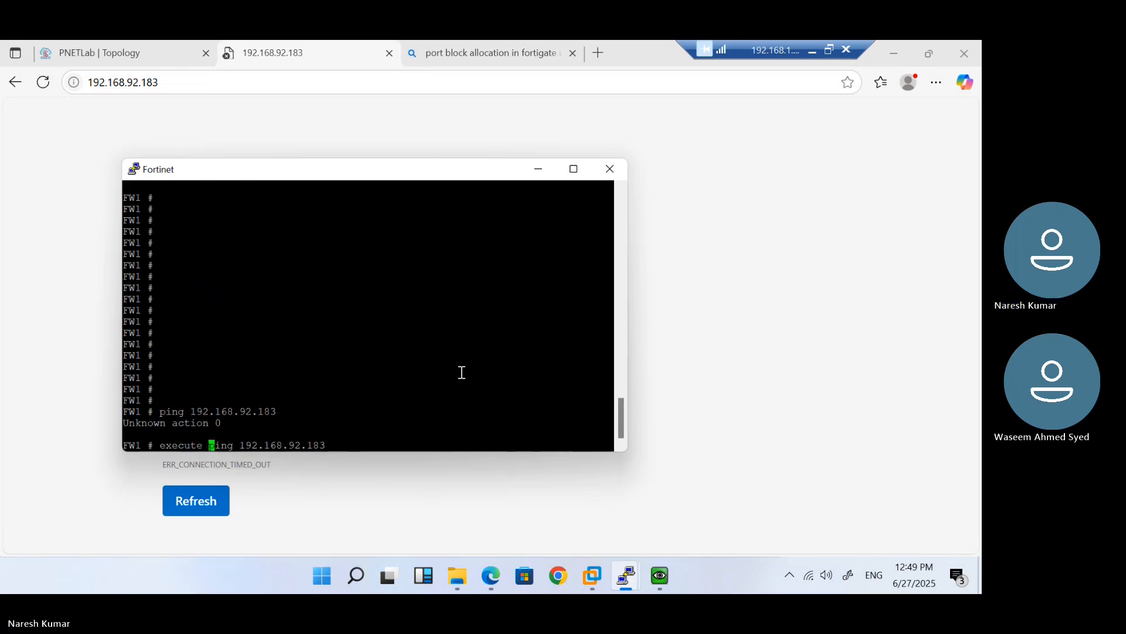
key("Return")
key("ctrl+c")
key("Return")
type("confi firewall policy")
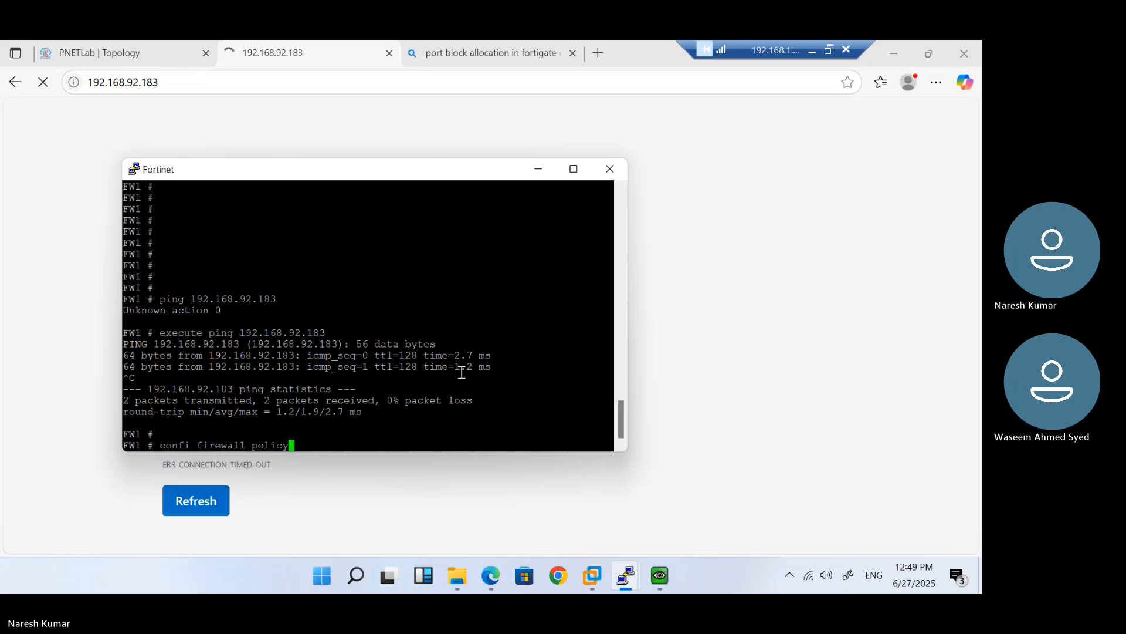
List the firewall policies and open policy 2 for editing
key("Return")
type("set")
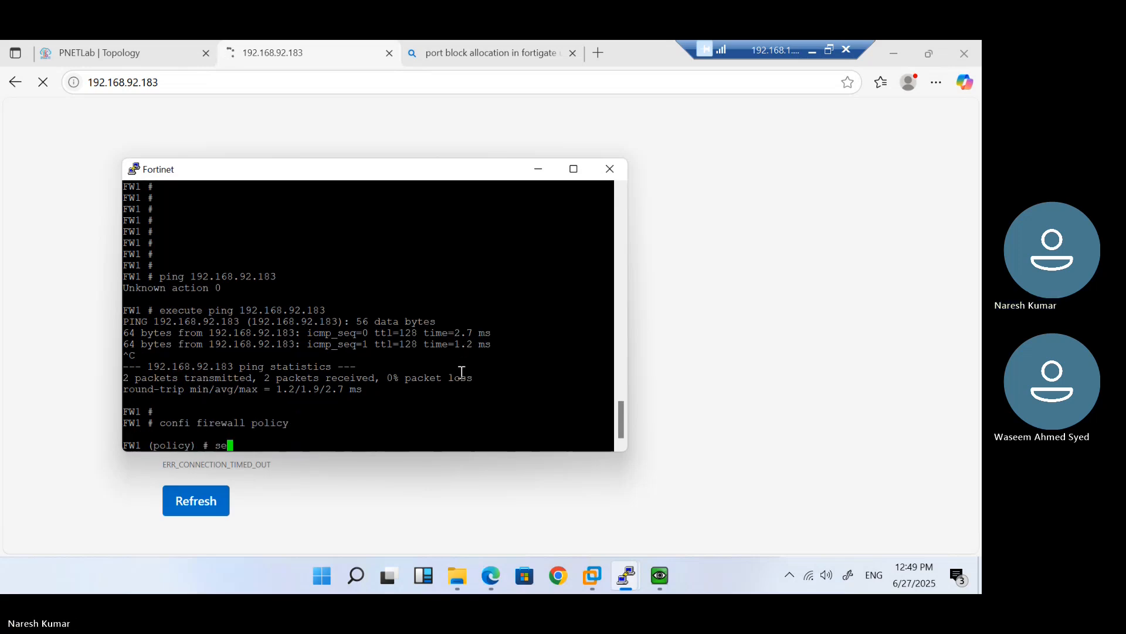
key("BackSpace")
key("BackSpace")
key("BackSpace")
type("edit")
key("BackSpace")
key("BackSpace")
key("BackSpace")
key("BackSpace")
key("BackSpace")
type("show")
key("Return")
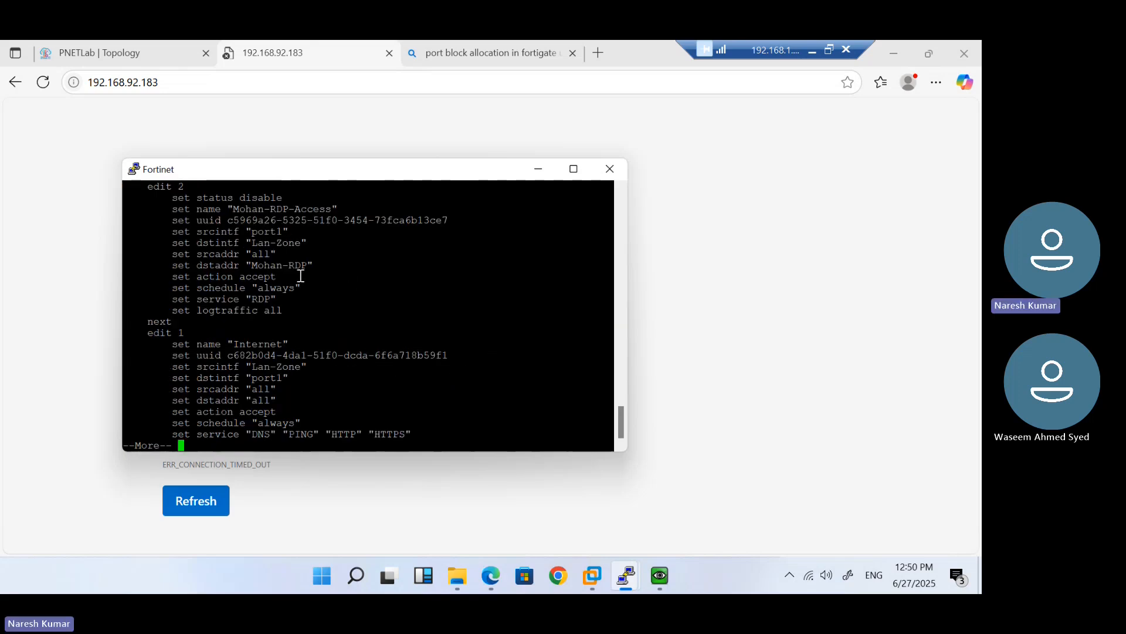
scroll(301, 276, "up", 2)
scroll(265, 343, "down", 2)
key("space")
type("ed")
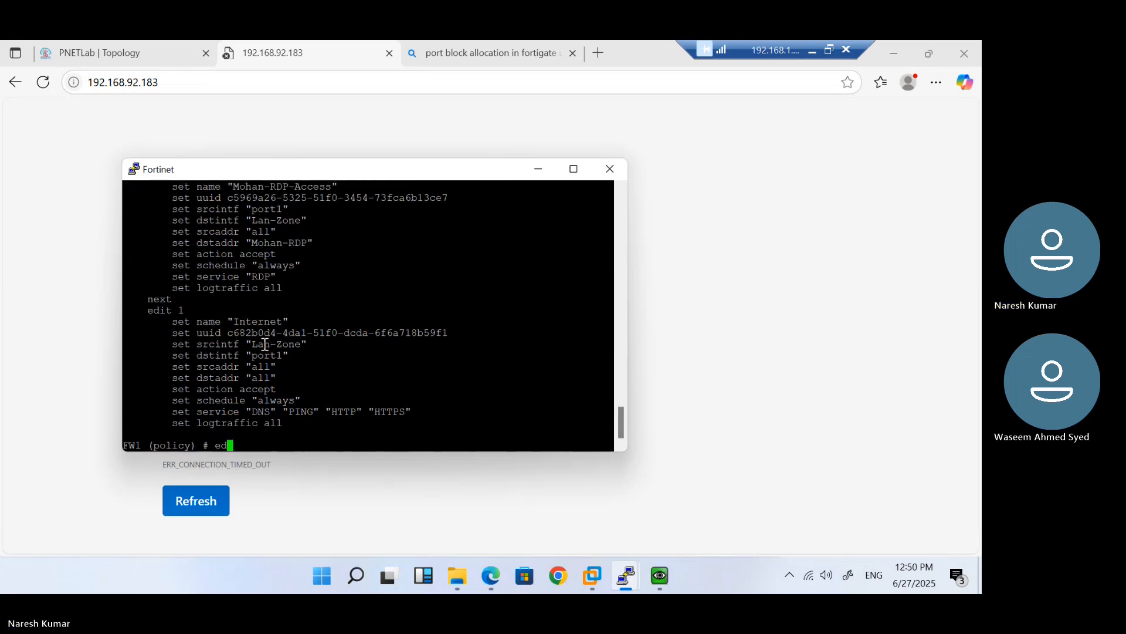
type("it 2")
key("Return")
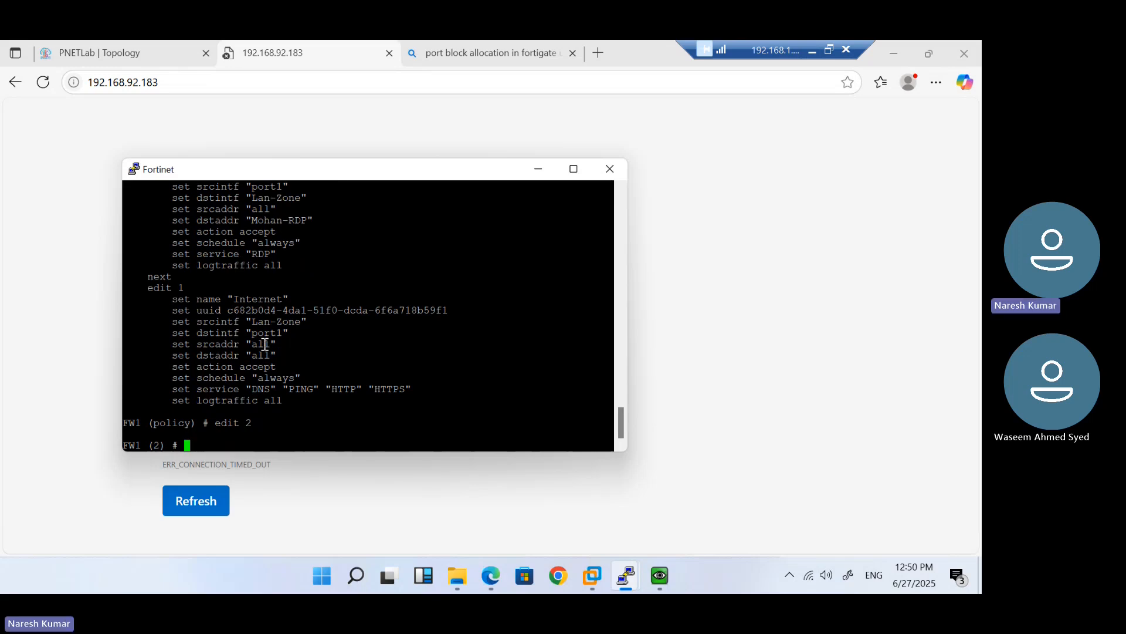
Disable NAT on policy 2 with set nat disable
type("set name")
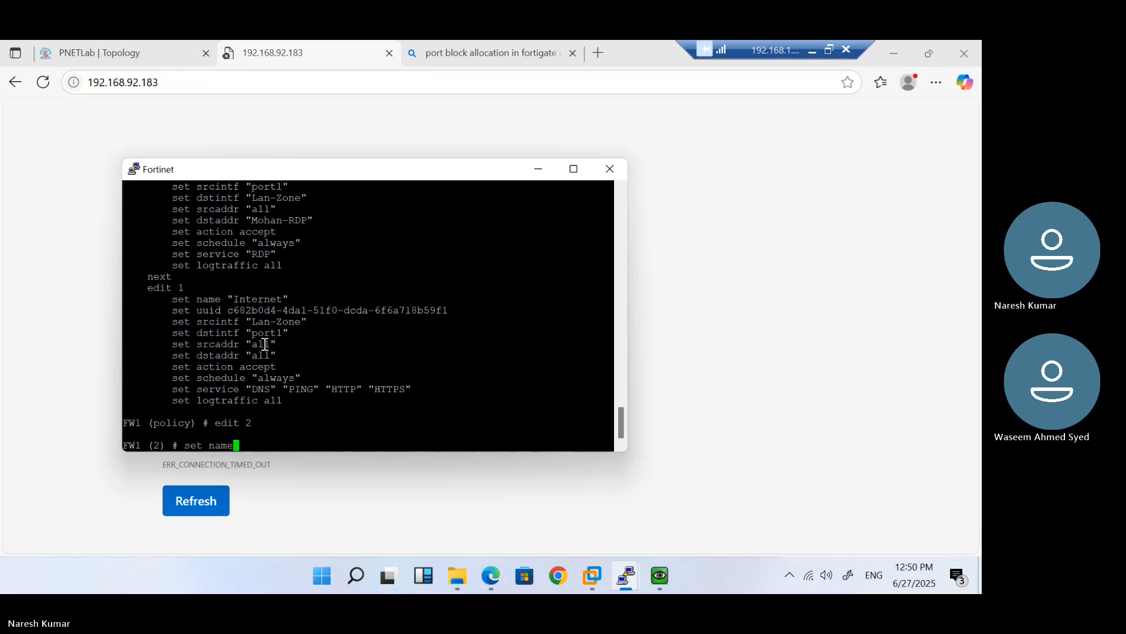
key("BackSpace")
key("BackSpace")
type("t disable")
key("Return")
Re-enable policy 2 with set status enable and save it with end
type("set status up")
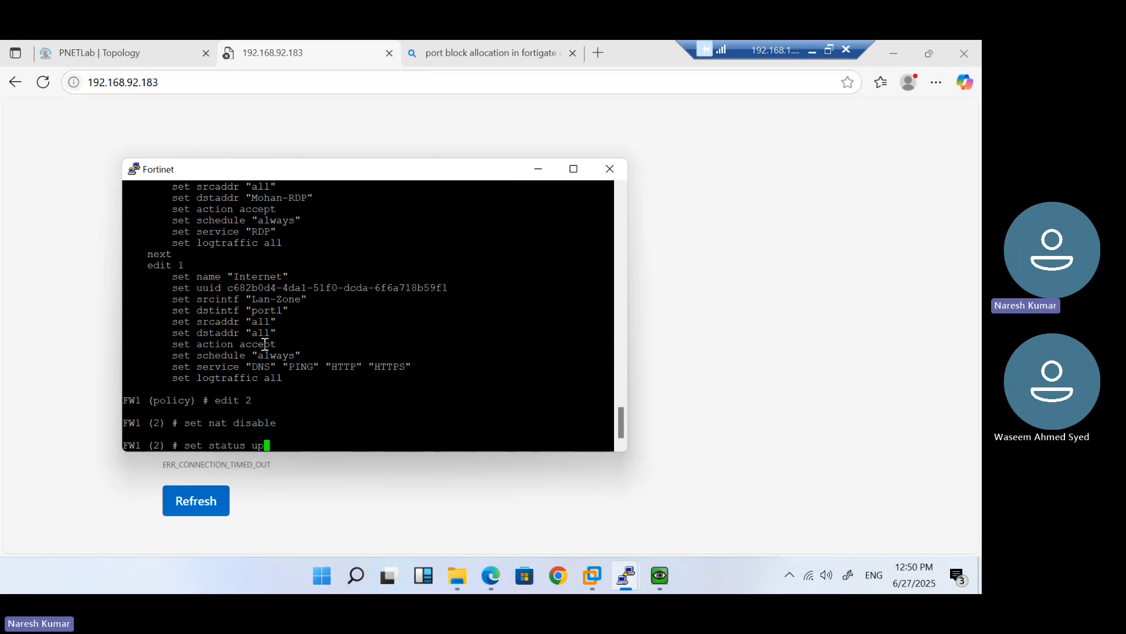
key("Return")
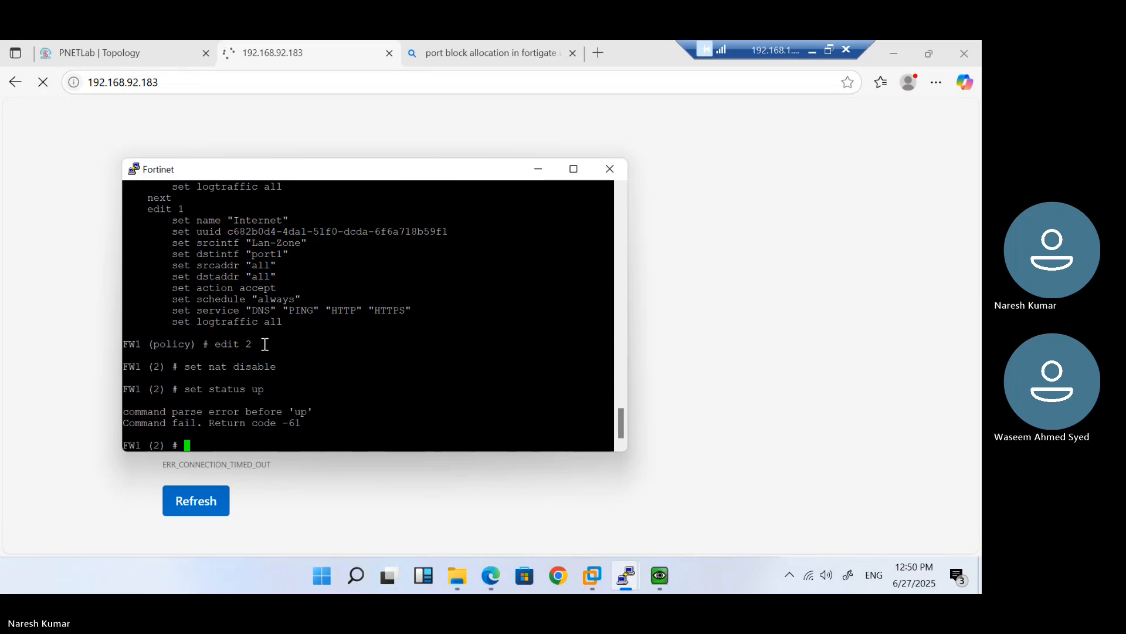
key("Return")
key("Return")
key("Return")
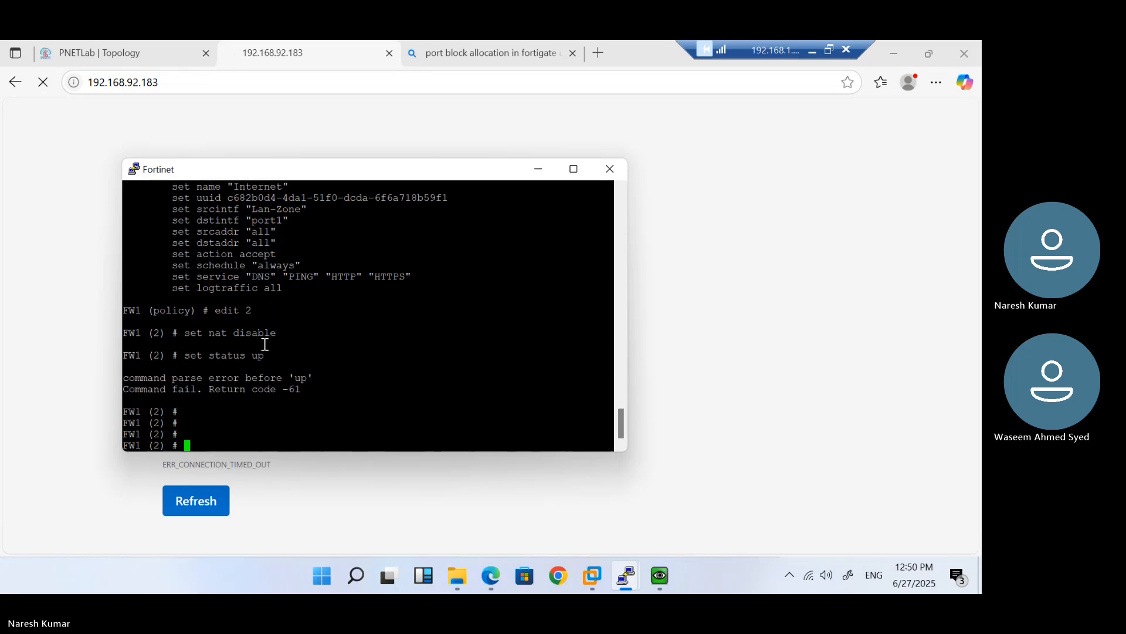
key("Up")
key("BackSpace")
key("BackSpace")
key("question")
type("enable")
key("Return")
key("Return")
type("e")
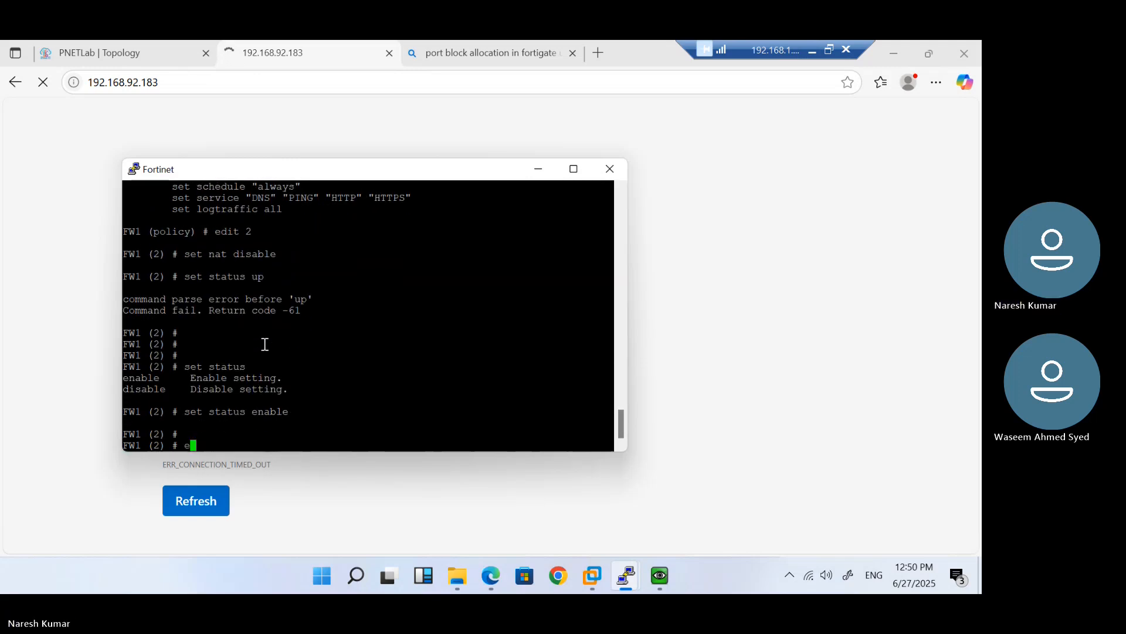
type("nd")
key("Return")
key("Return")
key("Return")
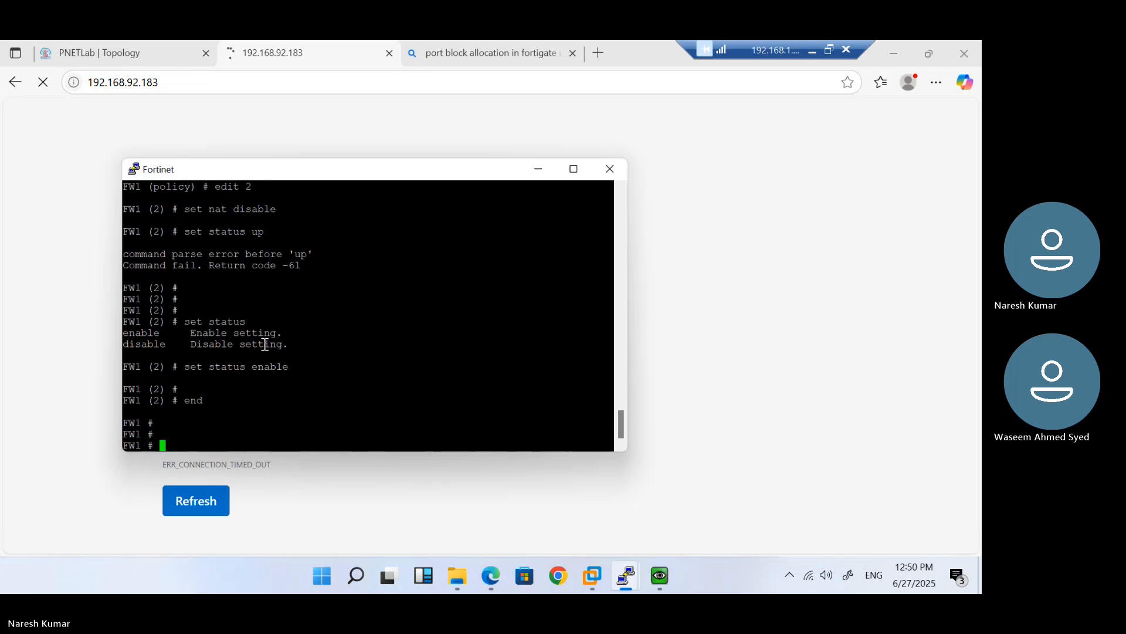
Check the still-unreachable FortiGate page in Edge, then return to the Fortinet console
left_click(216, 141)
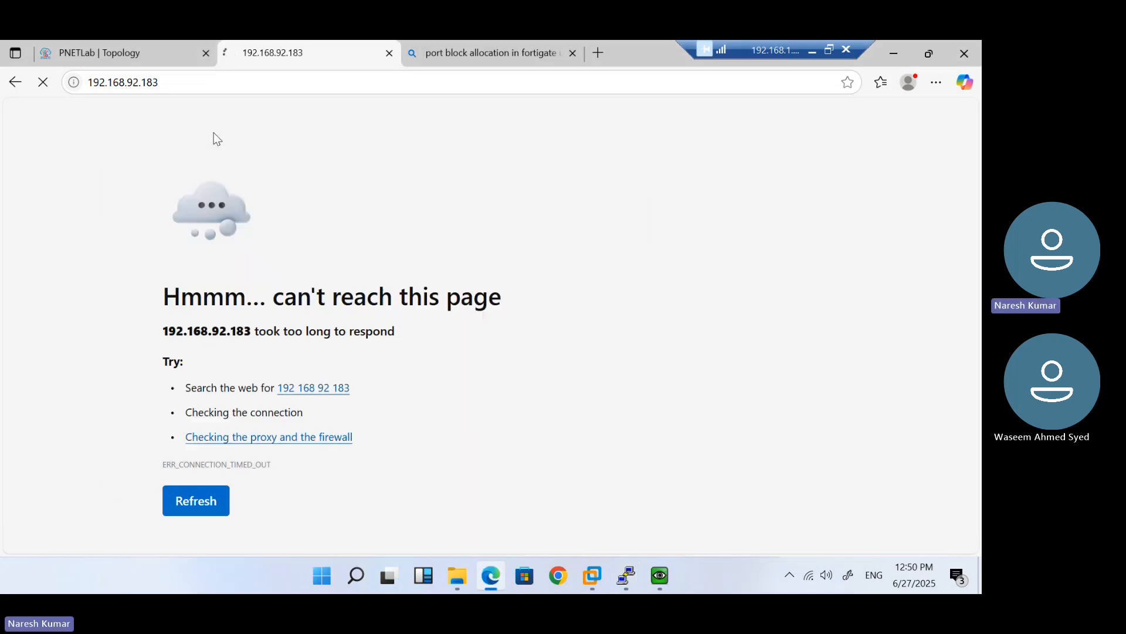
left_click(192, 87)
left_click(192, 87)
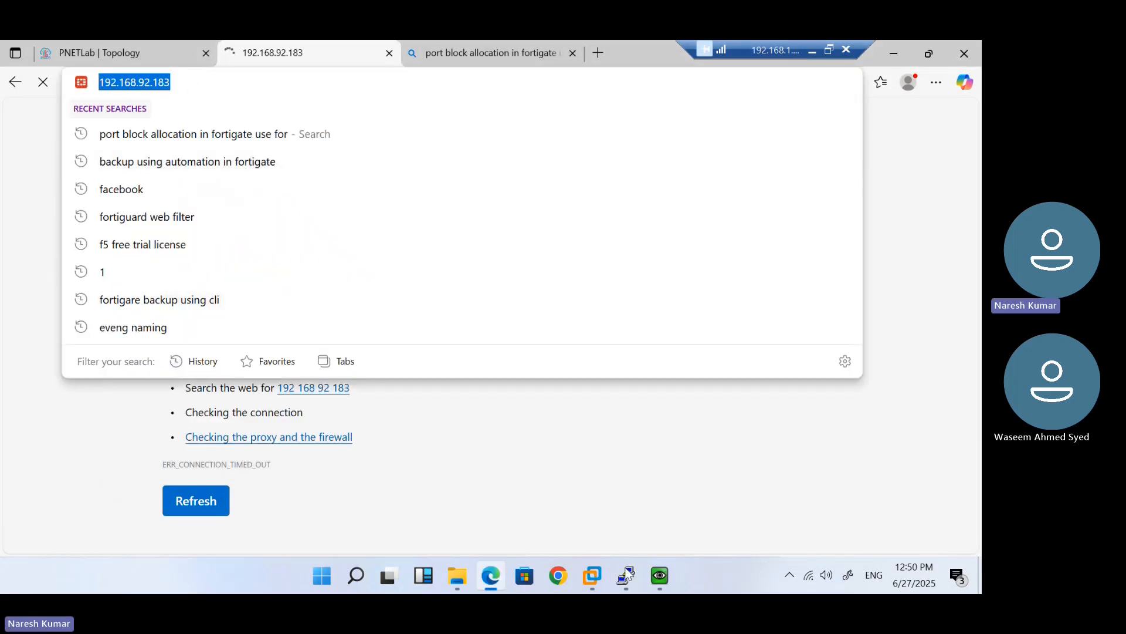
mouse_move(625, 575)
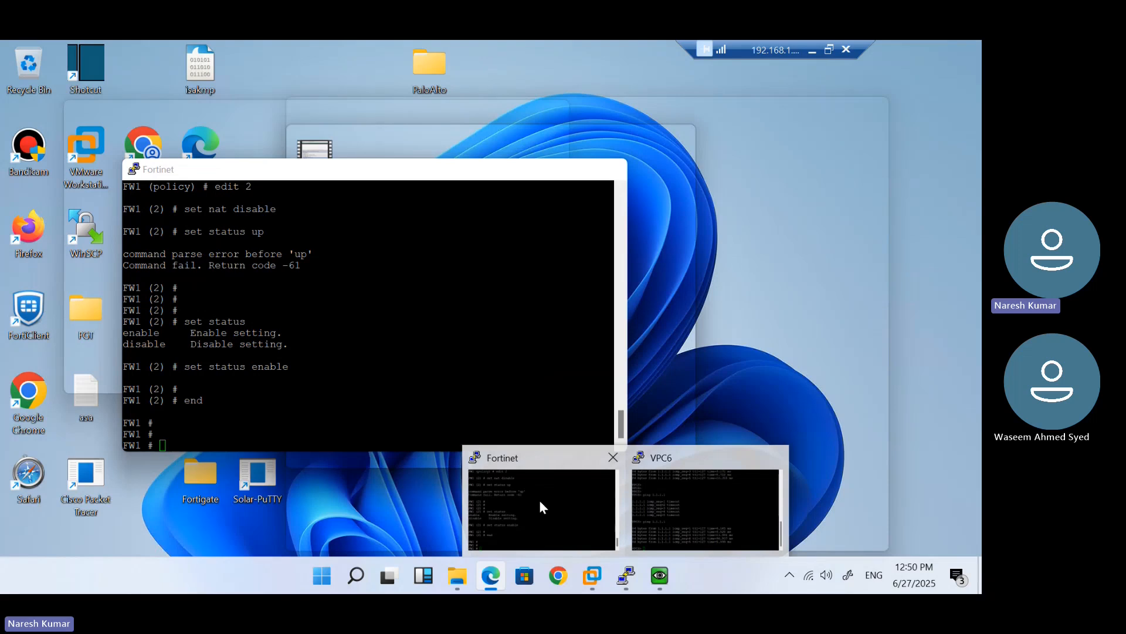
left_click(539, 500)
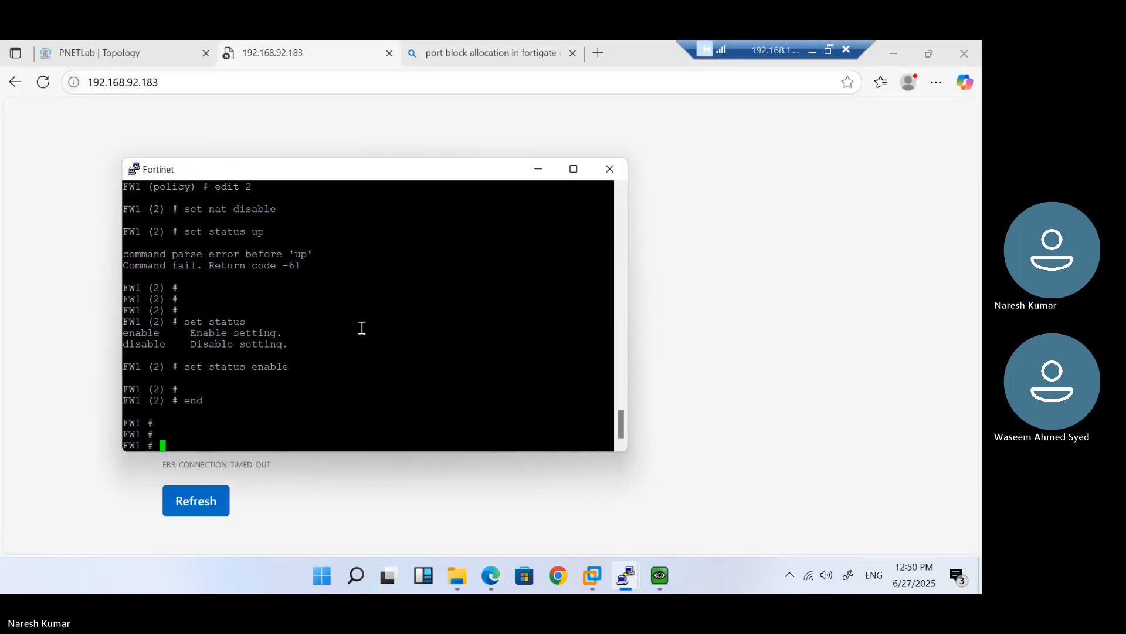
Enter config firewall policy and open policy 2 for editing
type("confi fire")
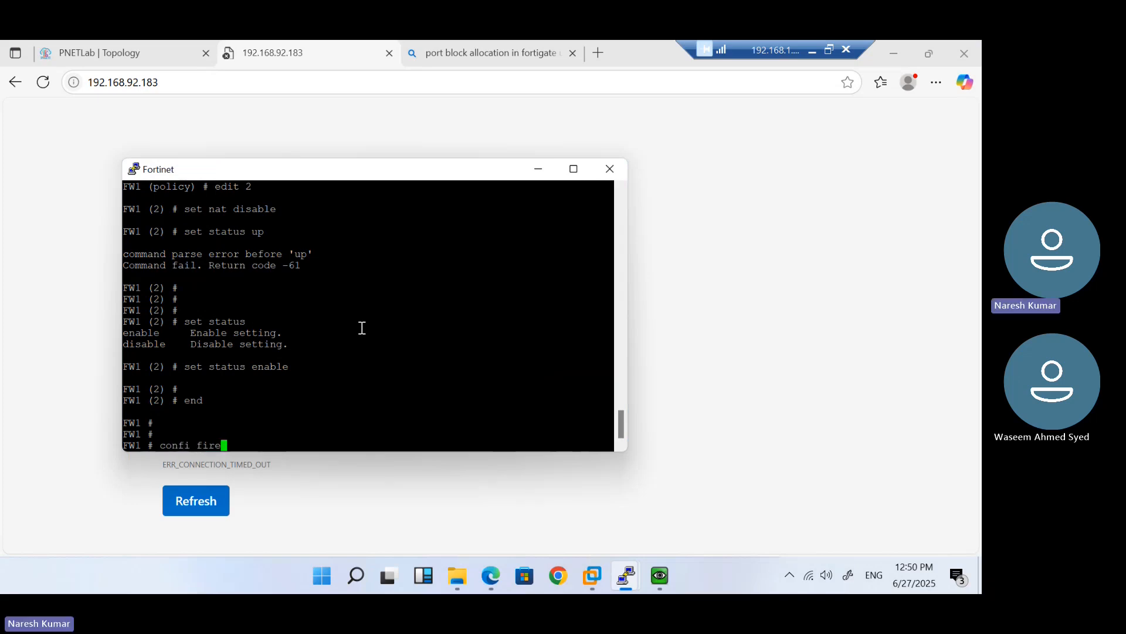
type("wall policy")
key("Return")
type("edit port")
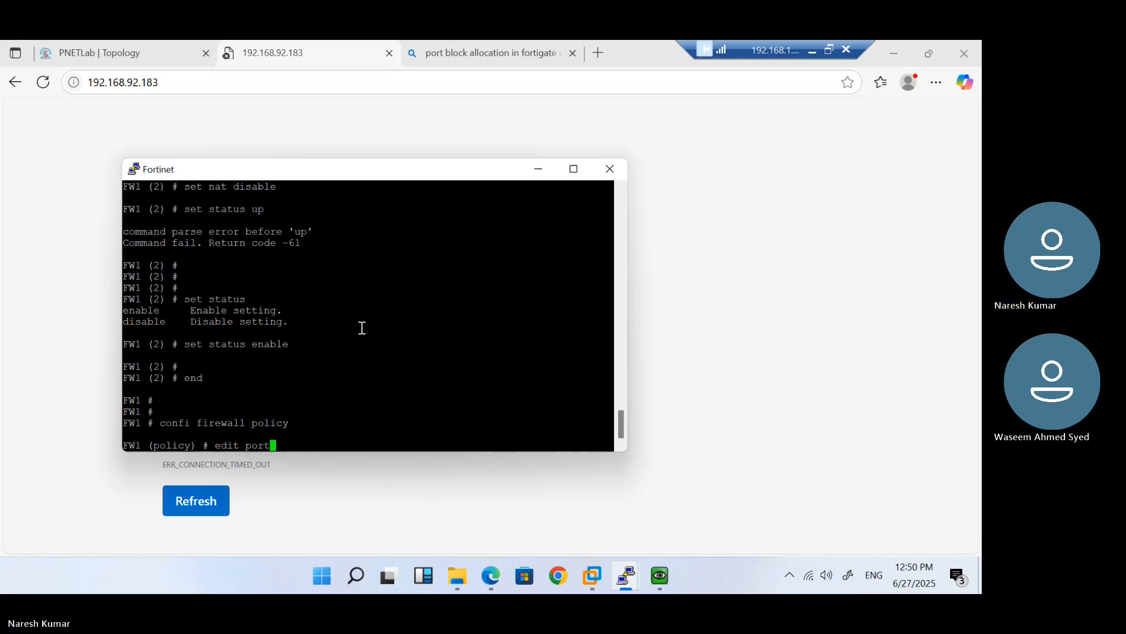
key("BackSpace")
key("BackSpace")
key("BackSpace")
type("2")
key("Return")
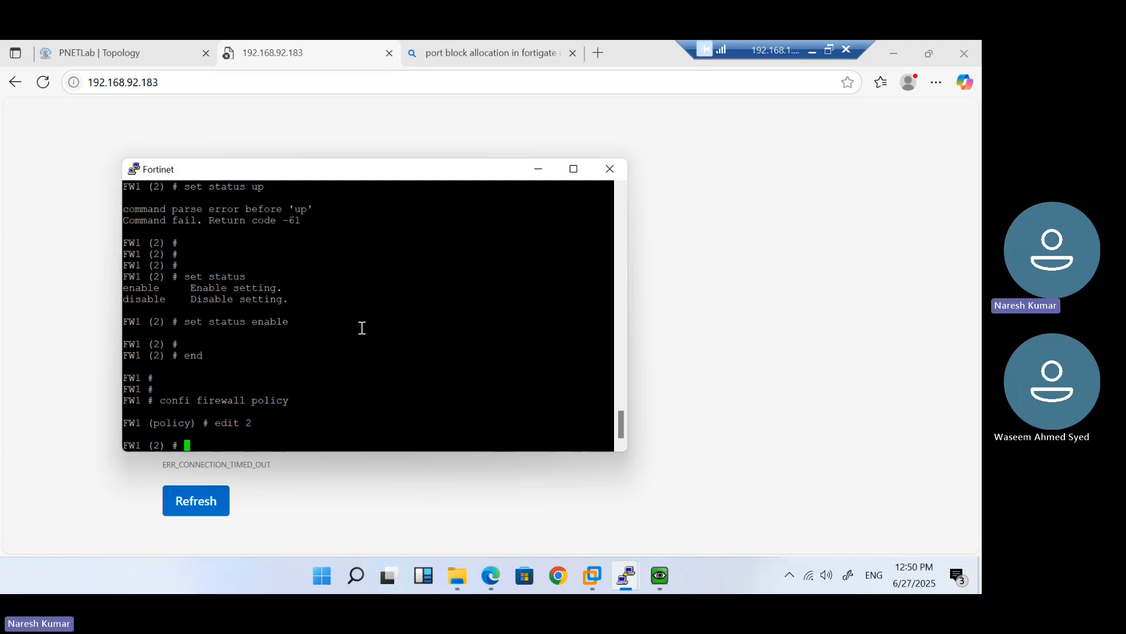
Try setting policy 2's destination to 1.1.1.1, then 10.1.1.1/32
type("set dstintf")
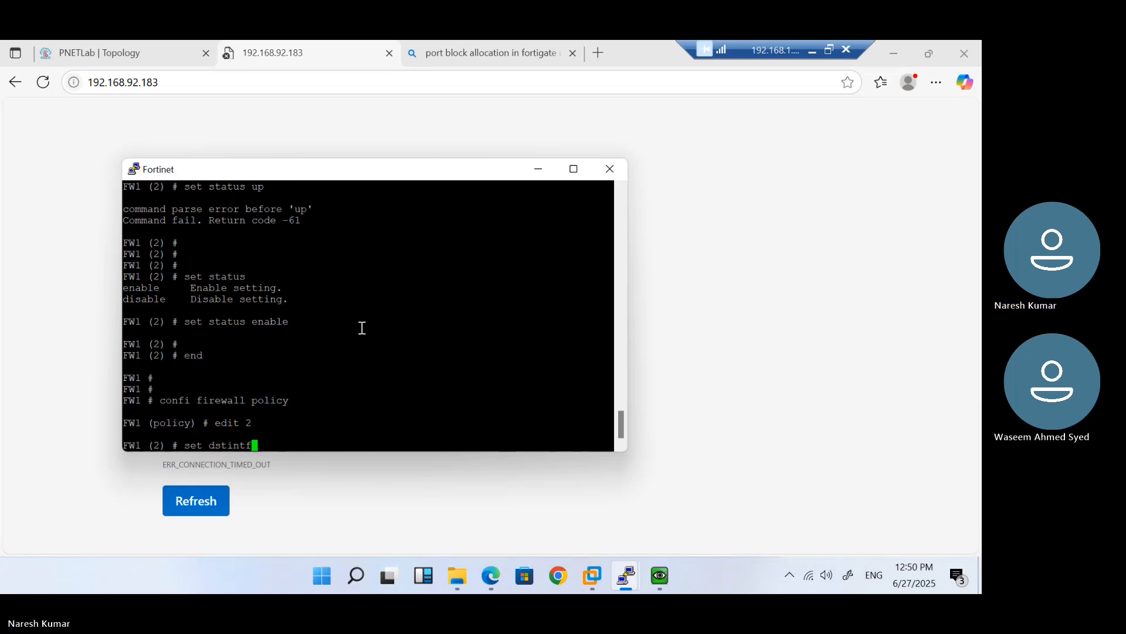
key("BackSpace")
key("BackSpace")
key("BackSpace")
key("BackSpace")
type("addr 1.1.1.1")
key("Return")
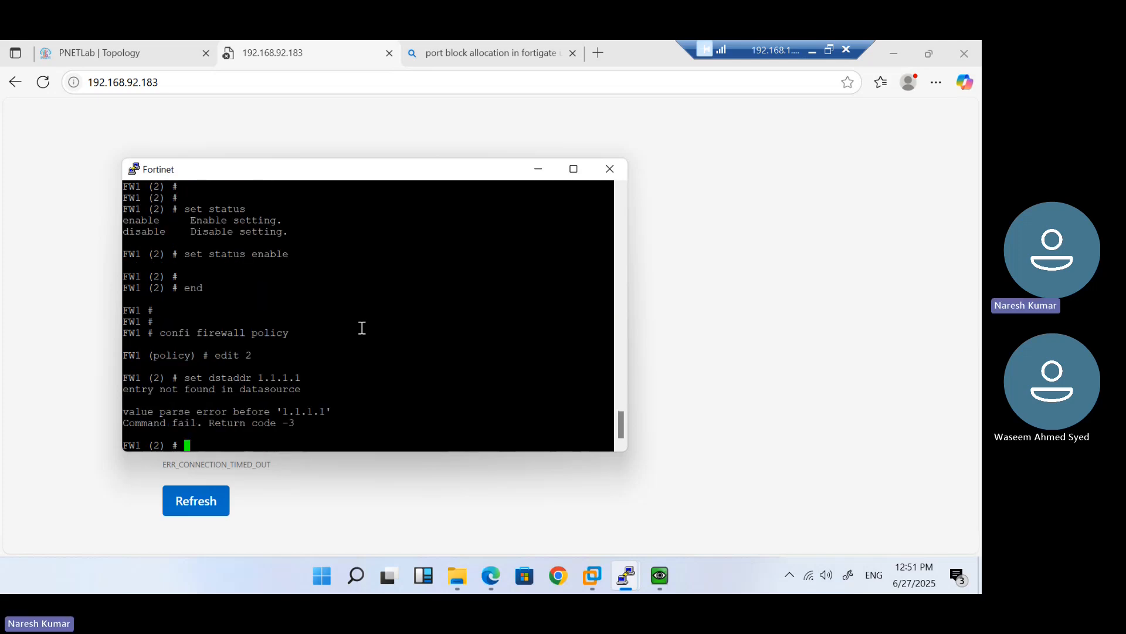
key("Up")
type("/2")
key("BackSpace")
key("BackSpace")
key("BackSpace")
key("BackSpace")
key("BackSpace")
key("BackSpace")
key("BackSpace")
key("BackSpace")
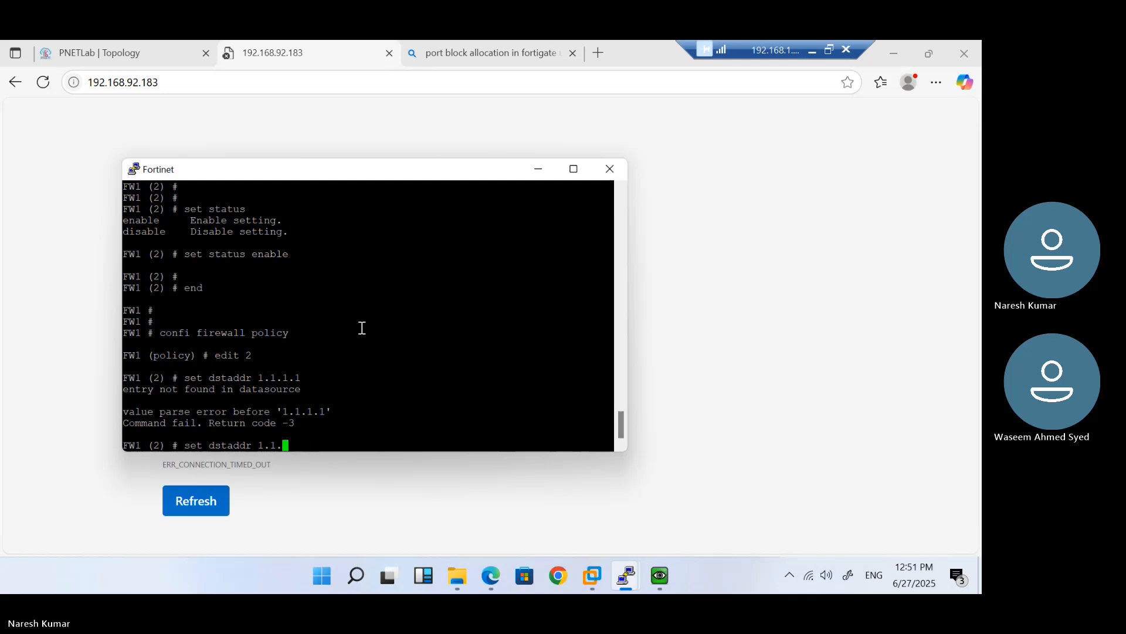
key("BackSpace")
type("192.16")
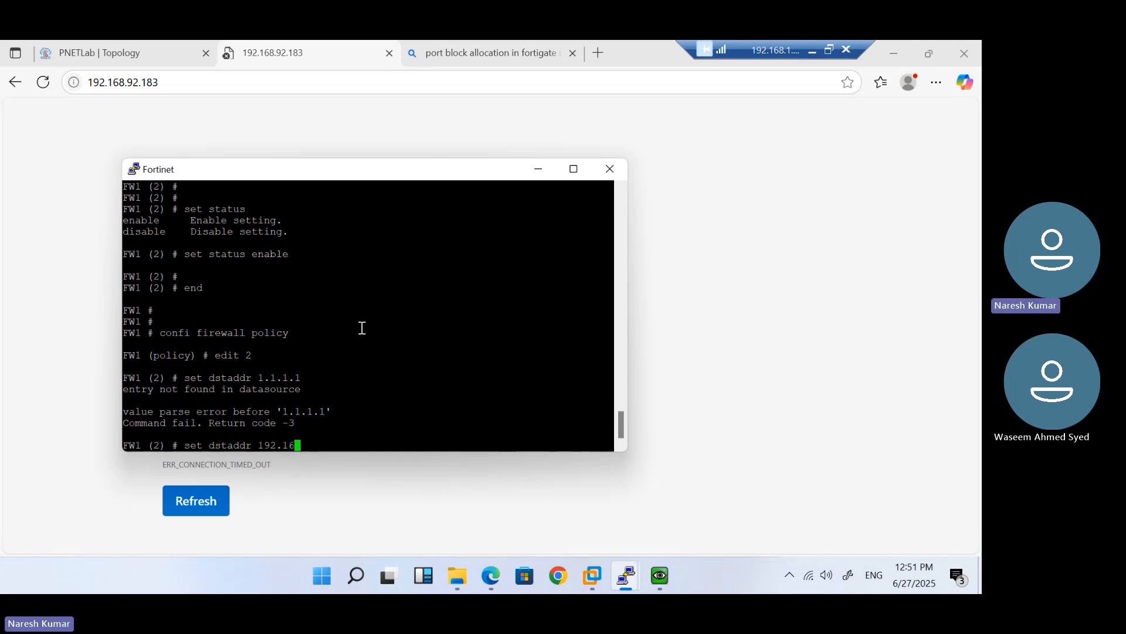
key("BackSpace")
key("BackSpace")
key("BackSpace")
key("BackSpace")
key("BackSpace")
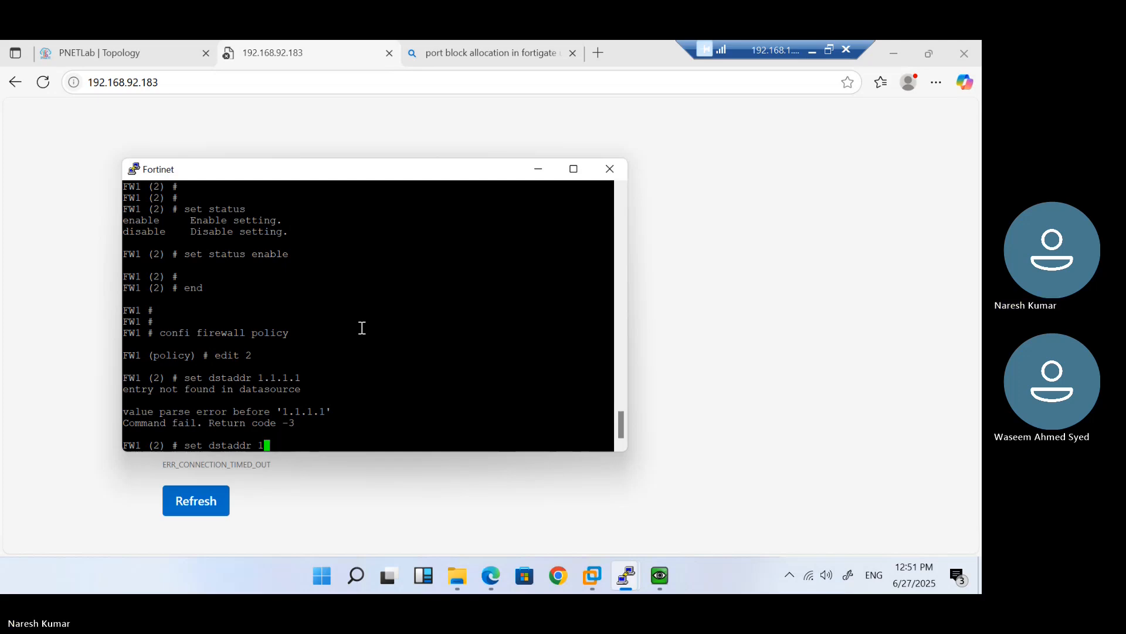
type("0.1.1.1/32")
key("Return")
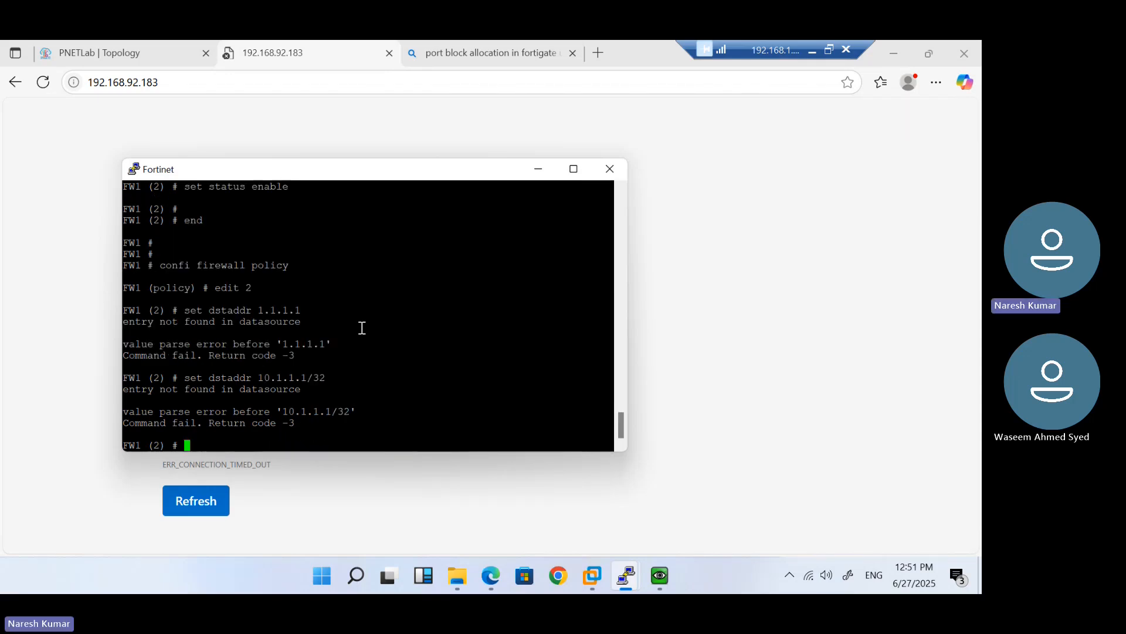
List the available destination address names with '?' and discard the unfinished command
key("Up")
key("BackSpace")
key("BackSpace")
key("BackSpace")
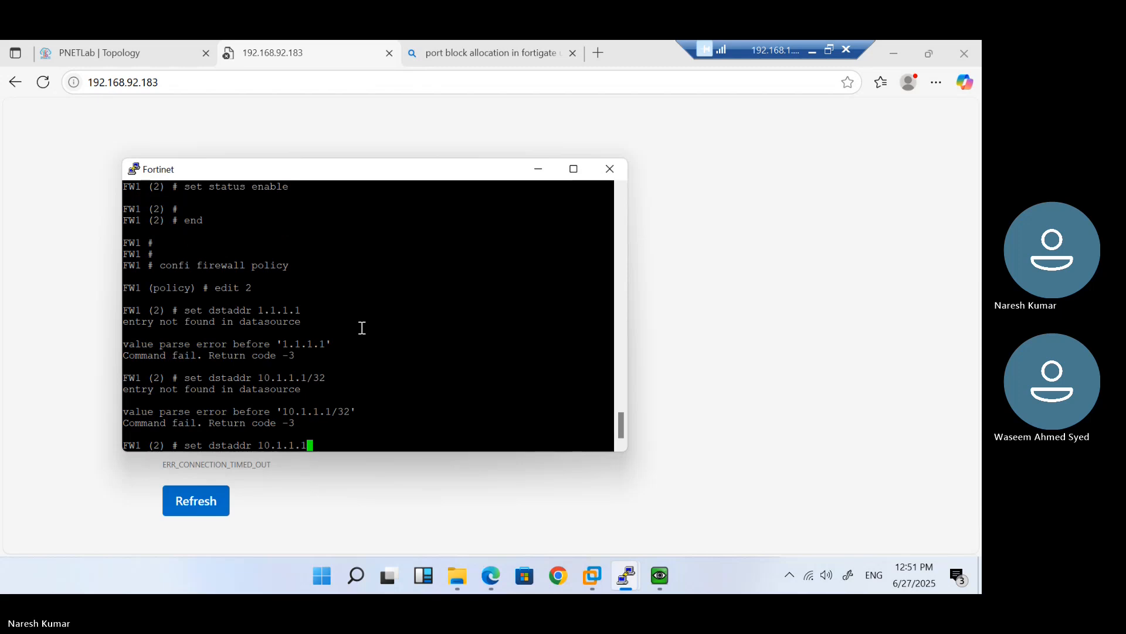
type("?")
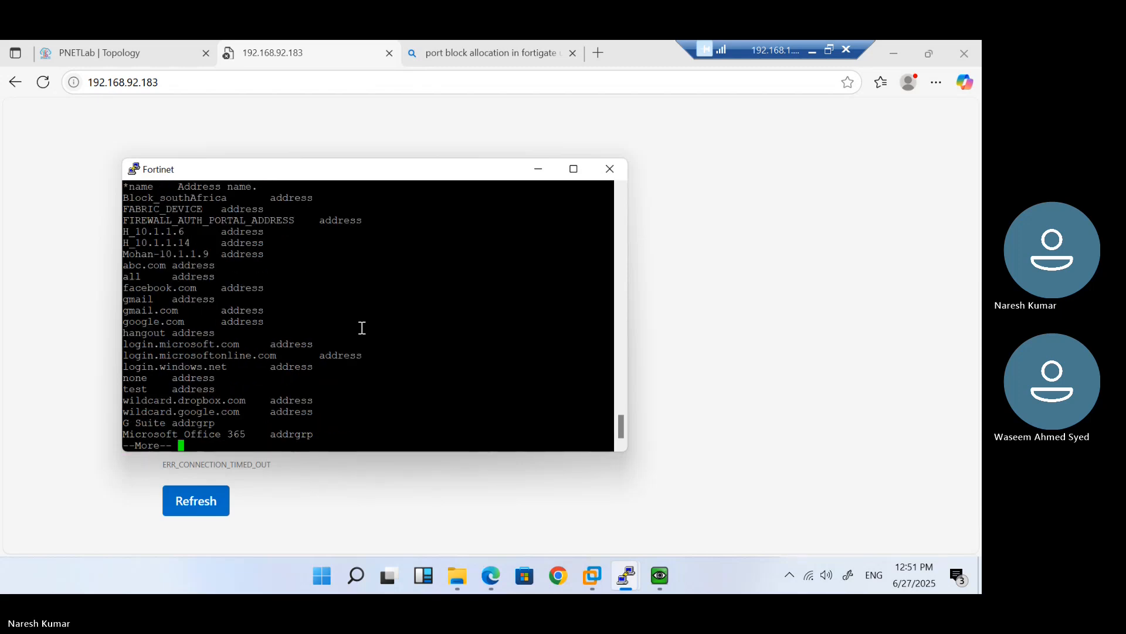
key("space")
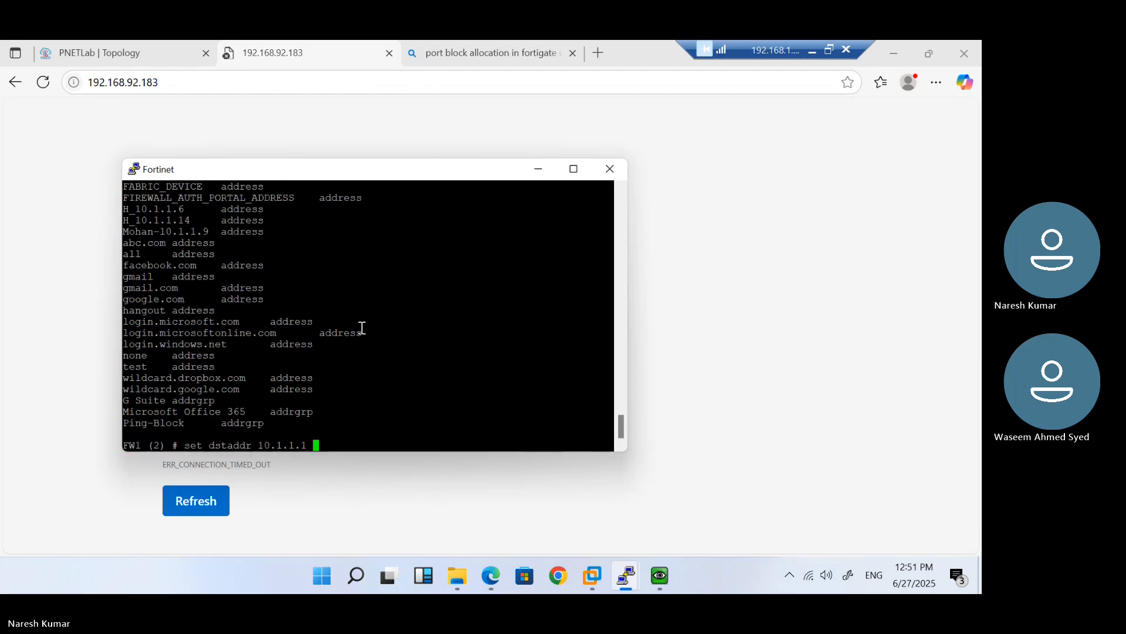
key("BackSpace")
key("BackSpace")
key("BackSpace")
key("BackSpace")
key("BackSpace")
key("BackSpace")
key("BackSpace")
key("BackSpace")
key("BackSpace")
key("BackSpace")
key("BackSpace")
key("BackSpace")
key("BackSpace")
key("BackSpace")
key("BackSpace")
key("BackSpace")
key("BackSpace")
key("BackSpace")
key("BackSpace")
key("BackSpace")
Leave policy 2 with exit and end, then re-enter config firewall policy
type("exit")
key("Return")
type("end")
key("Return")
type("config firewall policy")
key("Return")
Delete firewall policy 2 and list the remaining firewall policies
type("delete 2")
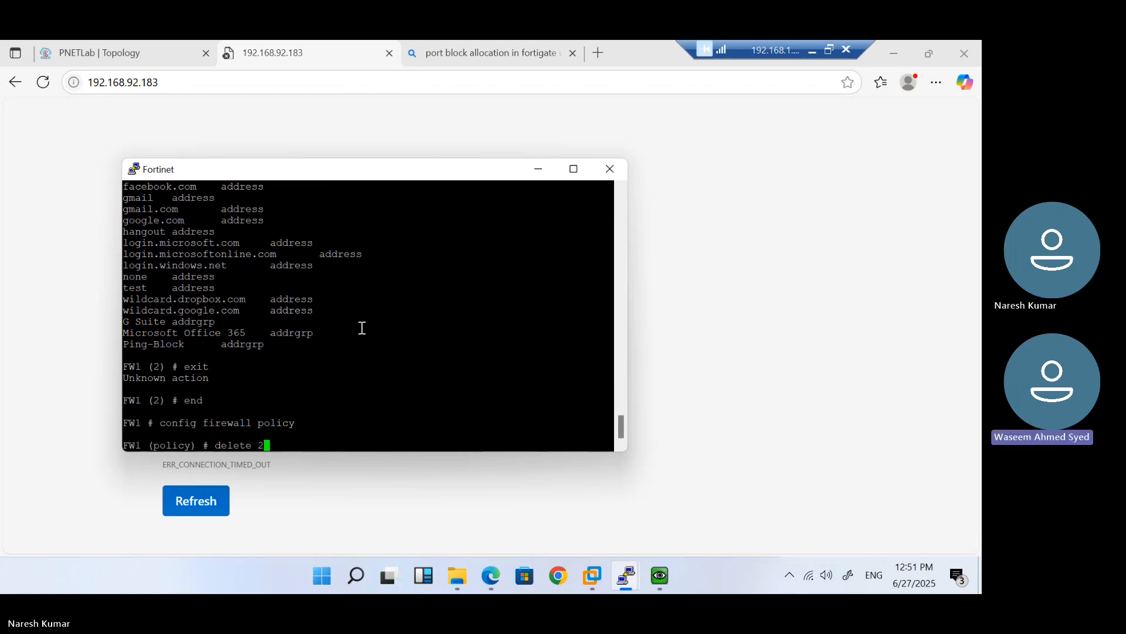
key("Return")
key("Return")
type("end")
key("Return")
type("show file-filter")
key("Tab")
type("policy")
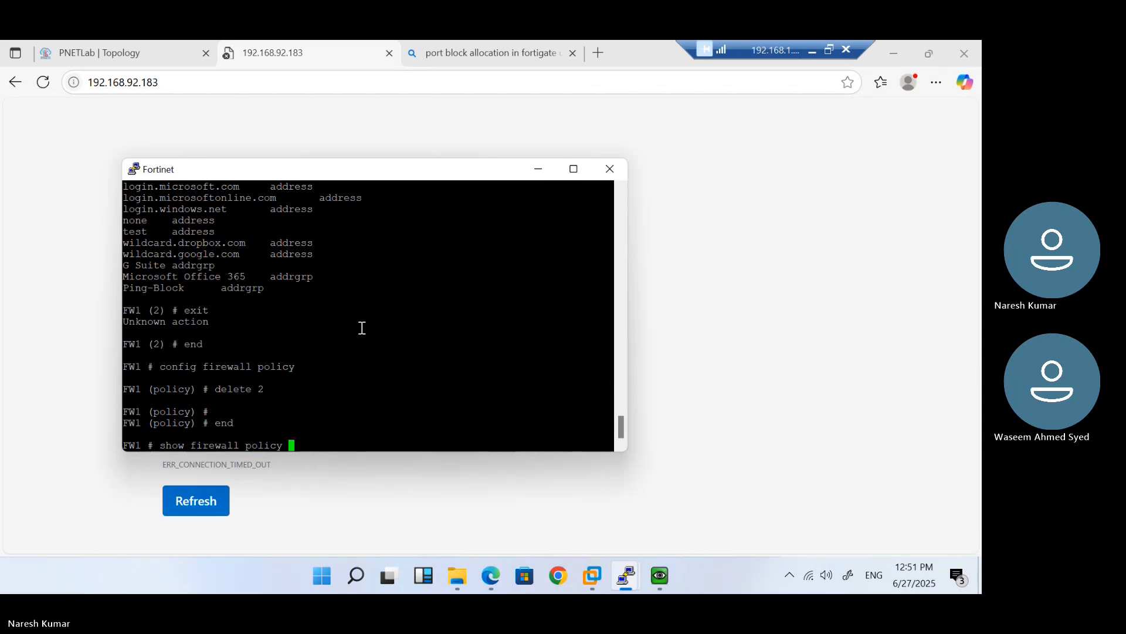
key("Return")
List physical interfaces and confirm port1 still holds 192.168.92.183
type("get system info i")
key("BackSpace")
key("BackSpace")
key("BackSpace")
key("BackSpace")
type("t")
key("Tab")
type("physical")
key("Return")
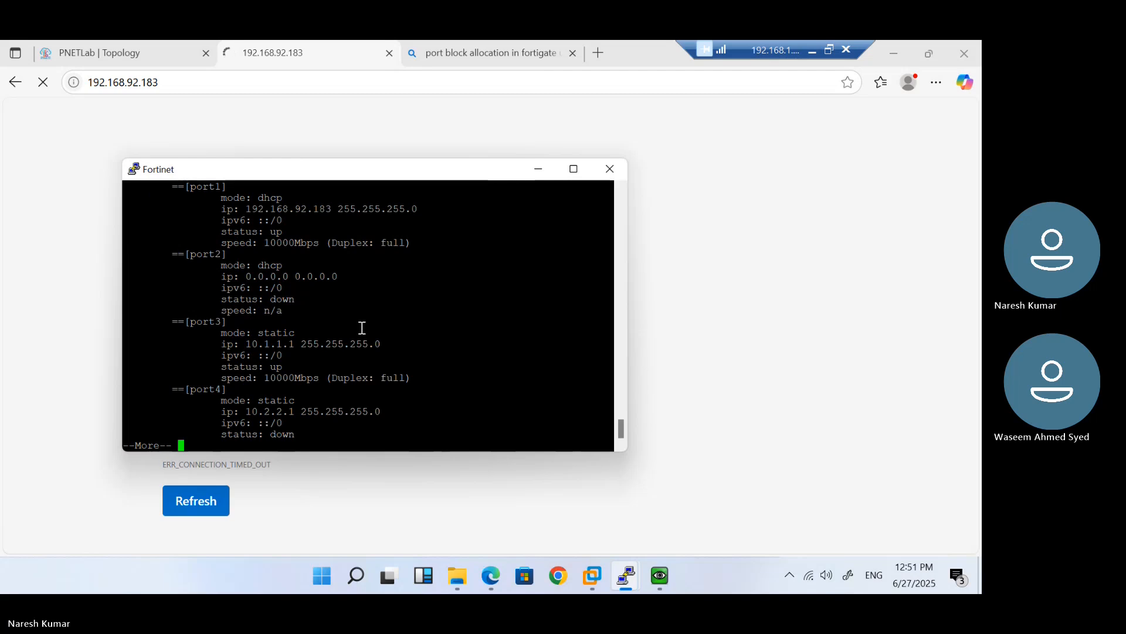
double_click(302, 212)
key("ctrl+c")
left_click(105, 180)
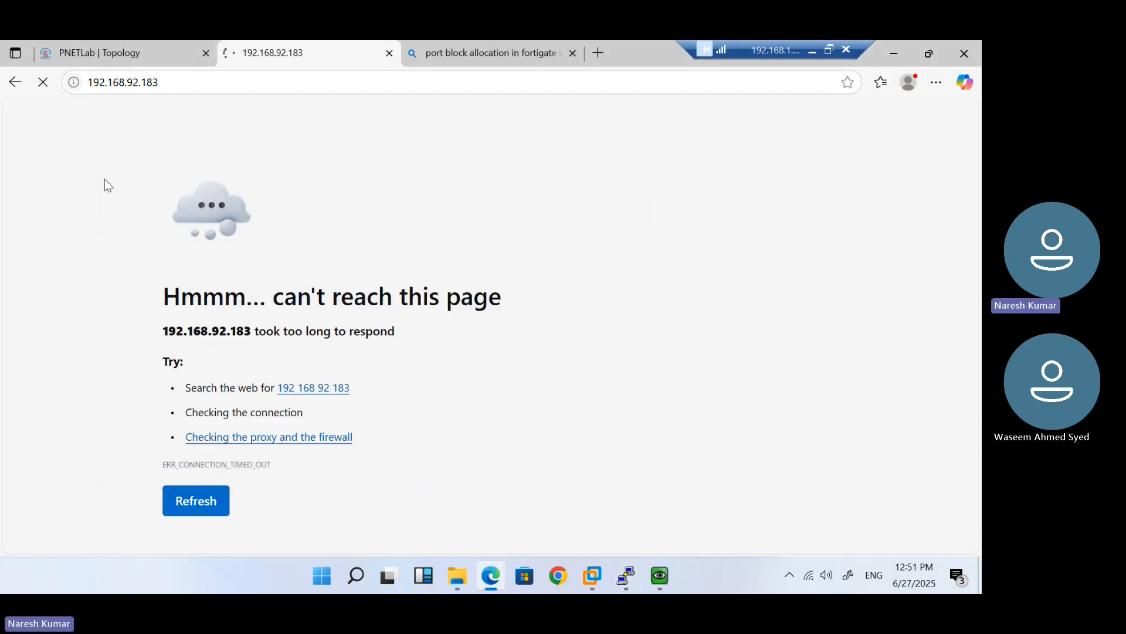
left_click(173, 92)
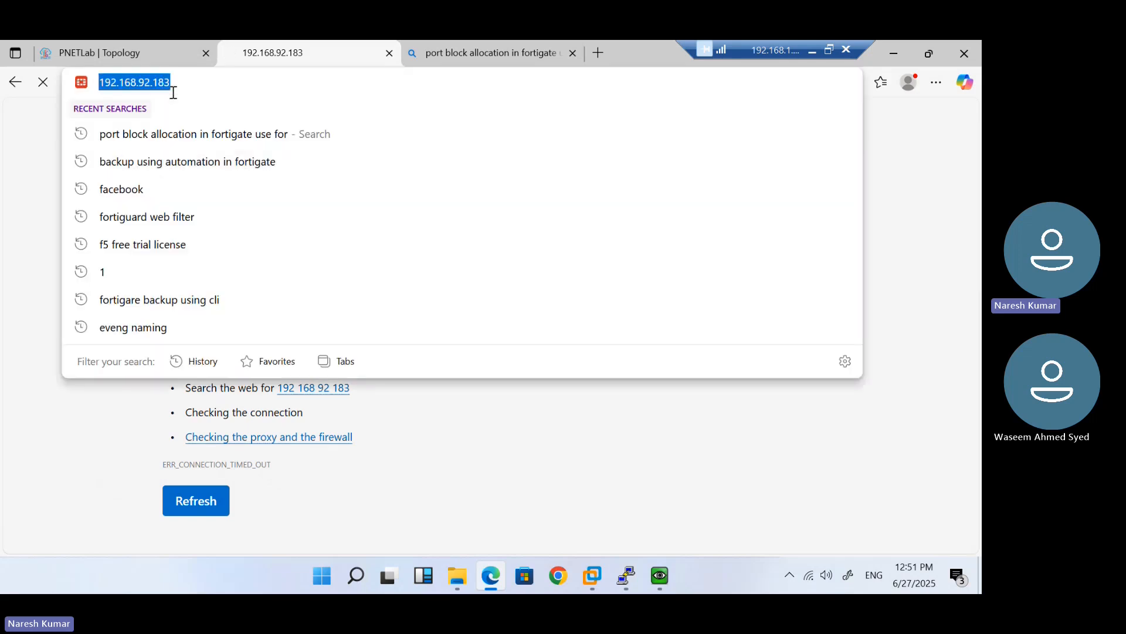
key("Left")
type("http")
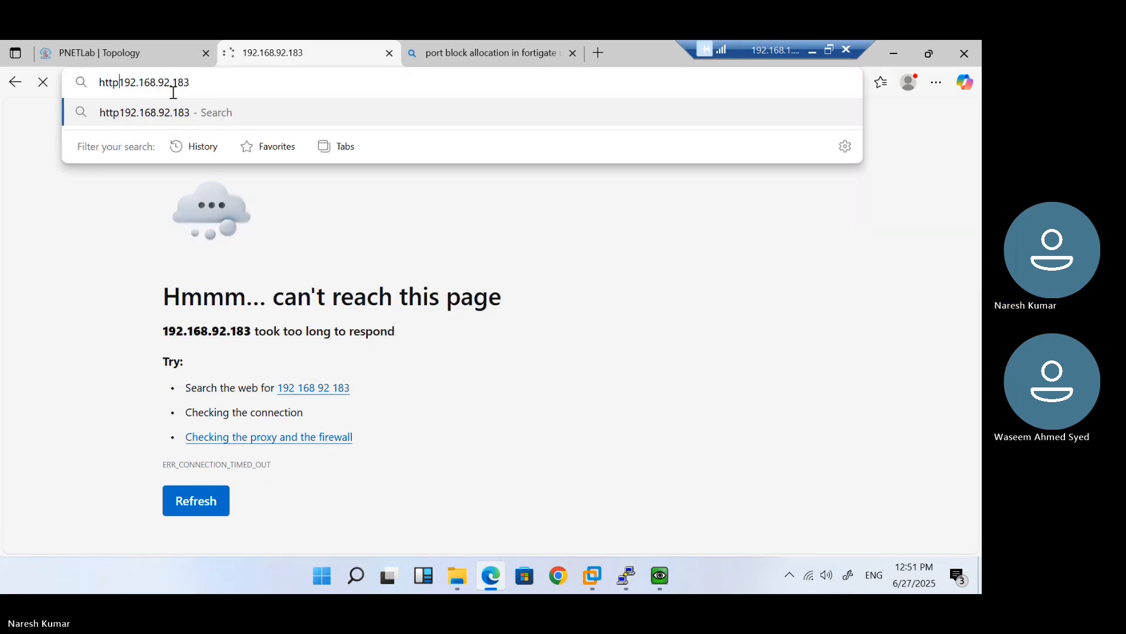
type("://")
key("Return")
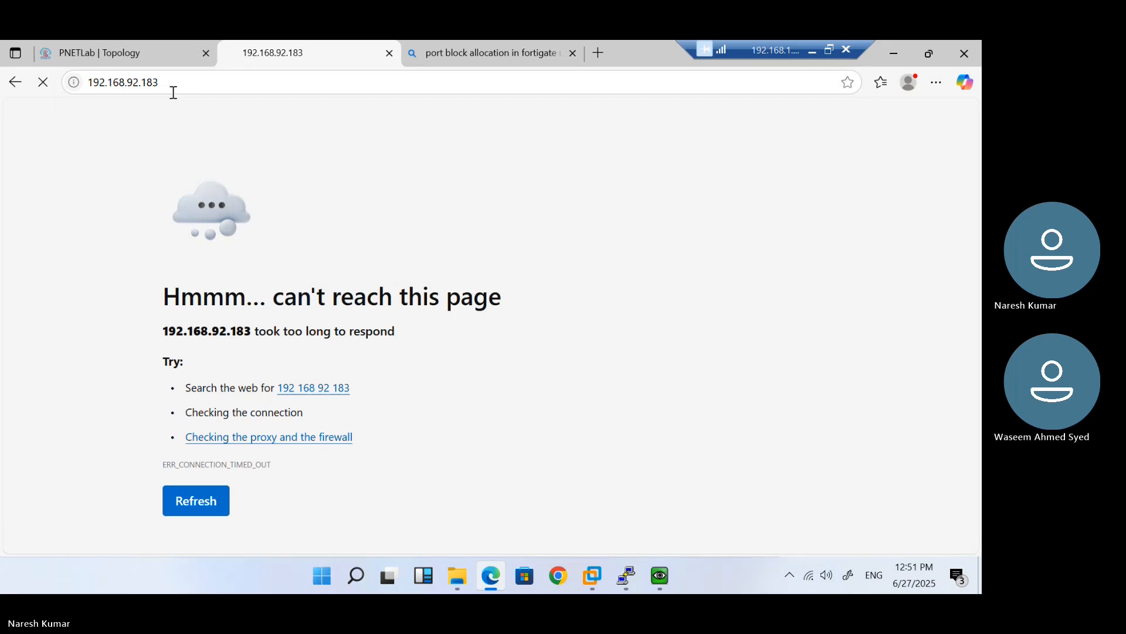
left_click(437, 52)
left_click(418, 82)
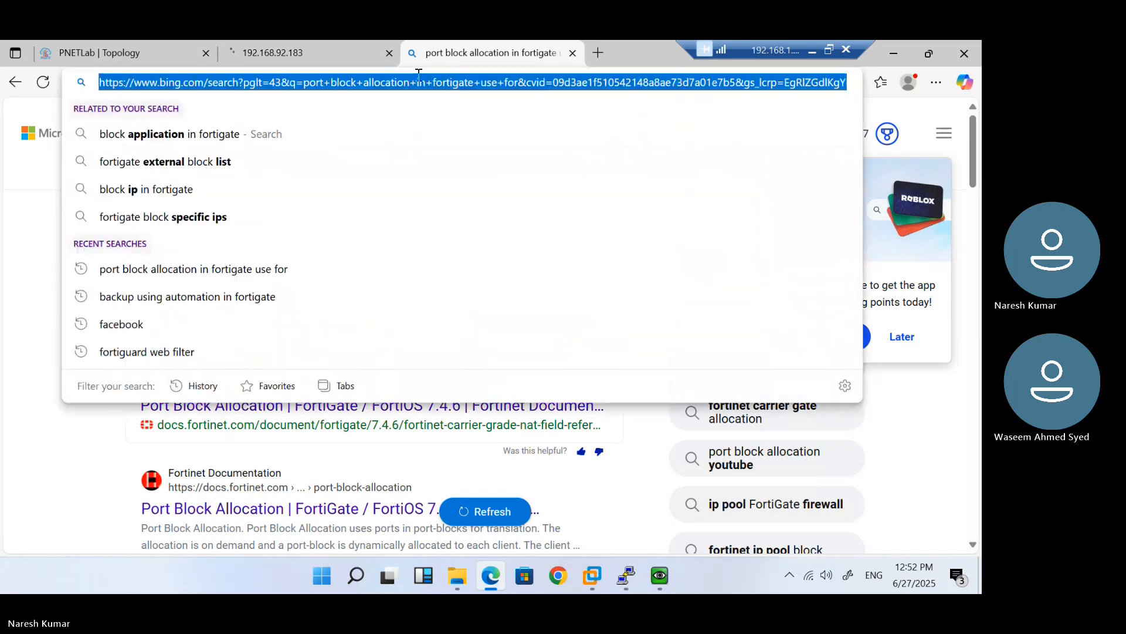
type("http")
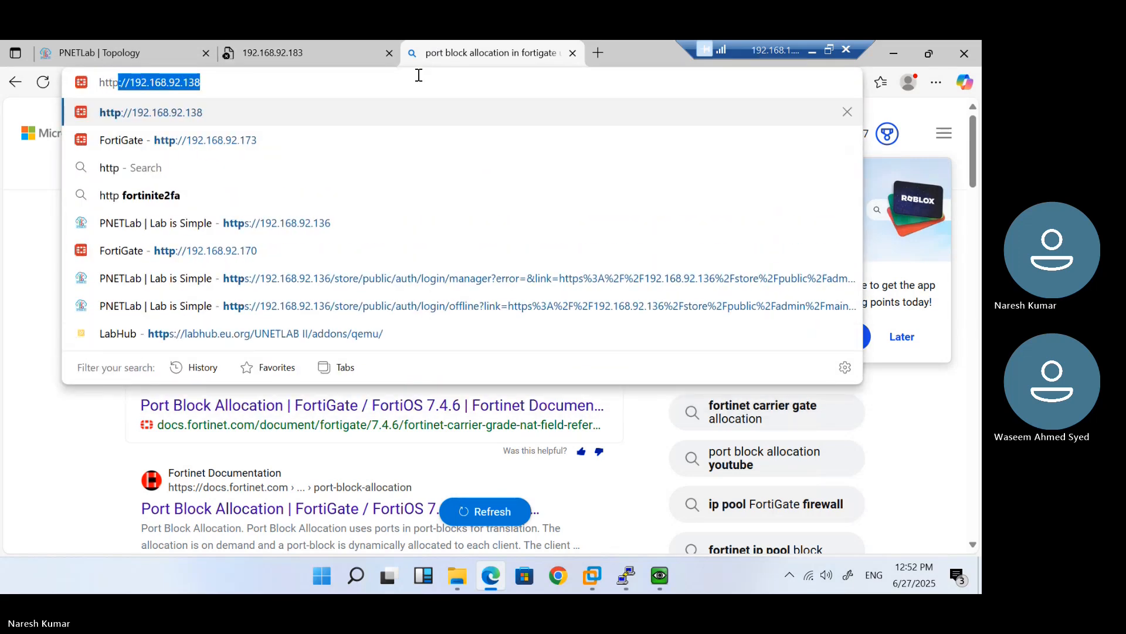
type("://192.168.92.")
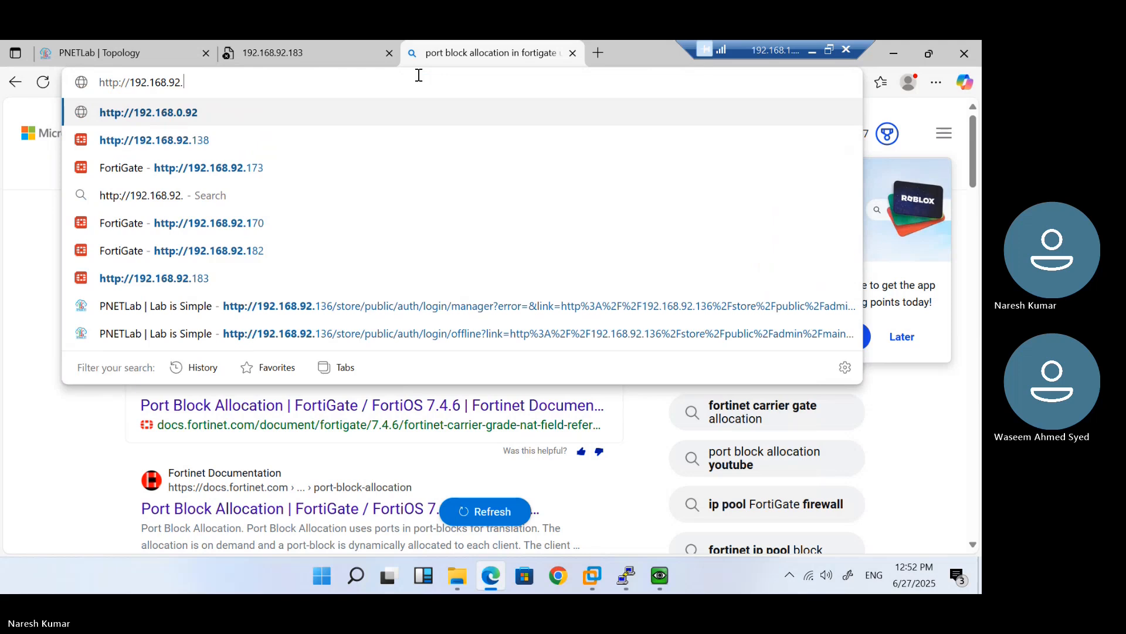
type("83")
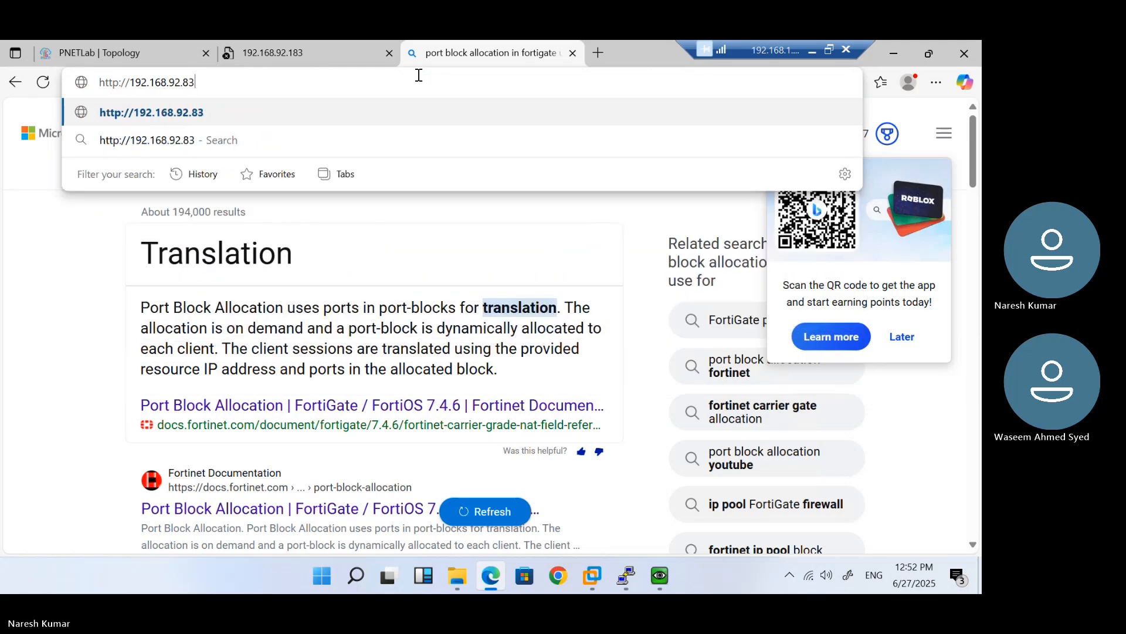
key("Return")
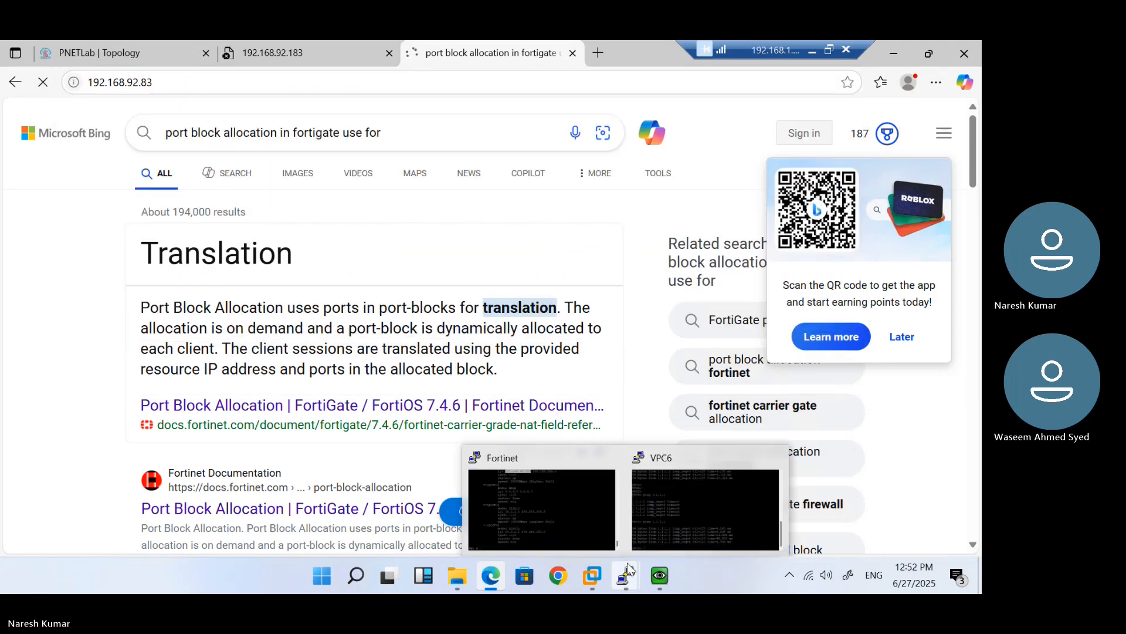
mouse_move(626, 572)
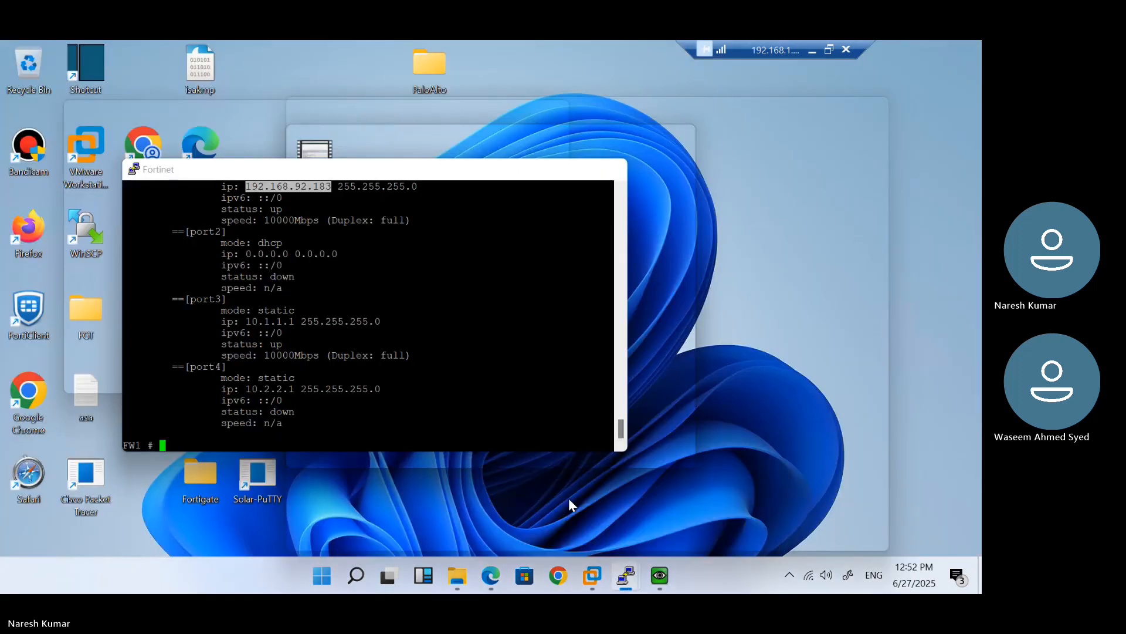
left_click(568, 498)
Reboot FW1 with 'execute reboot', confirm with y, and wait for the login prompt
type("execute reboot")
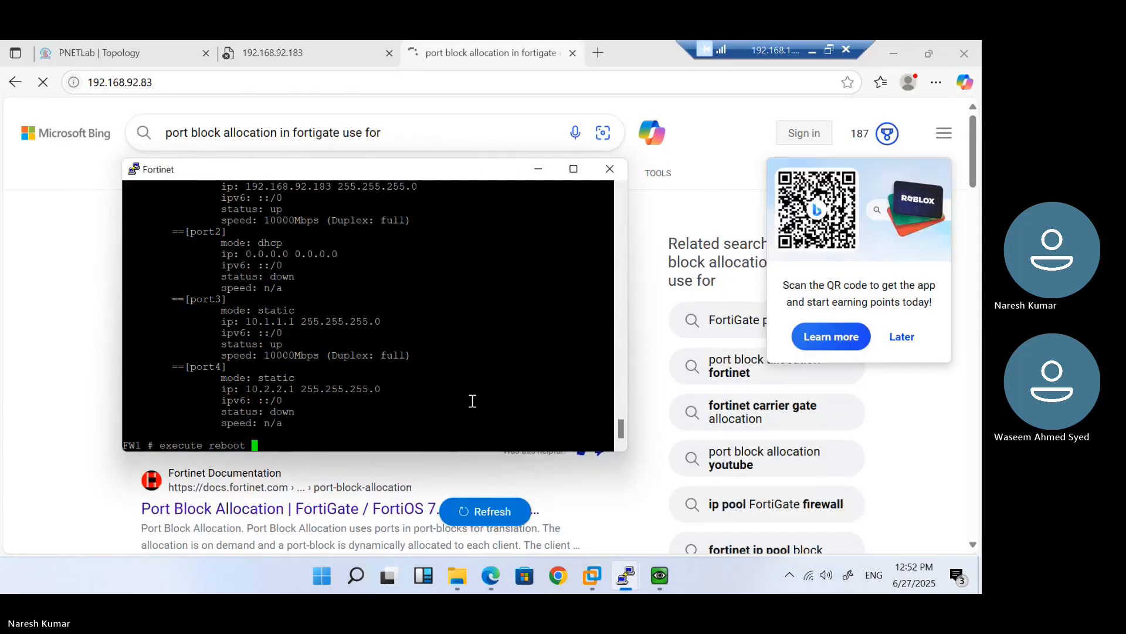
key("Return")
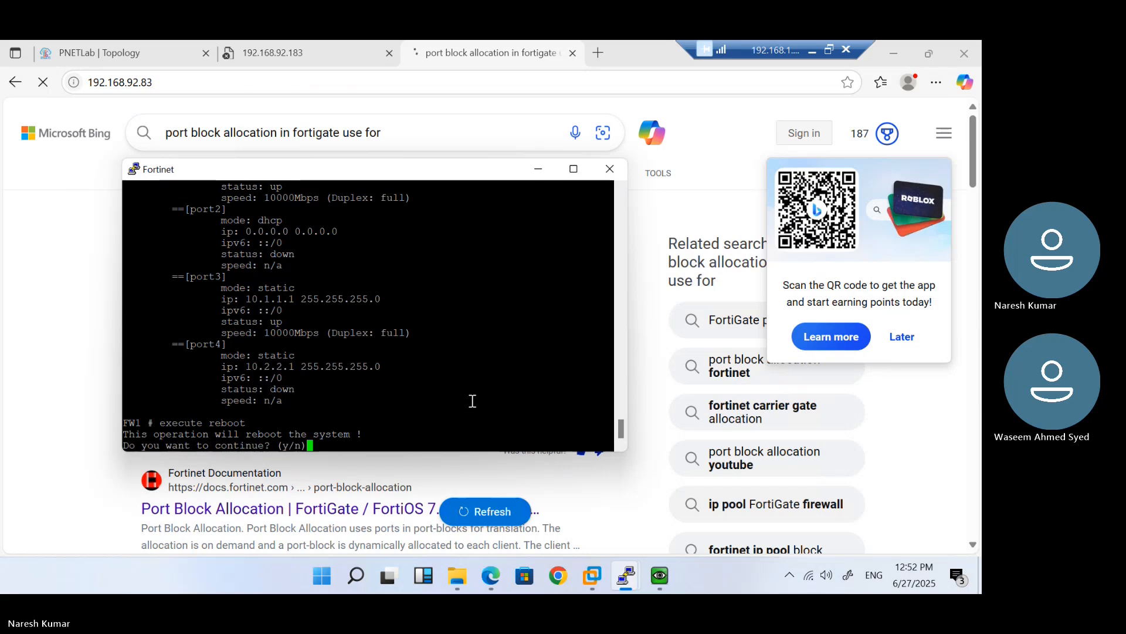
type("y")
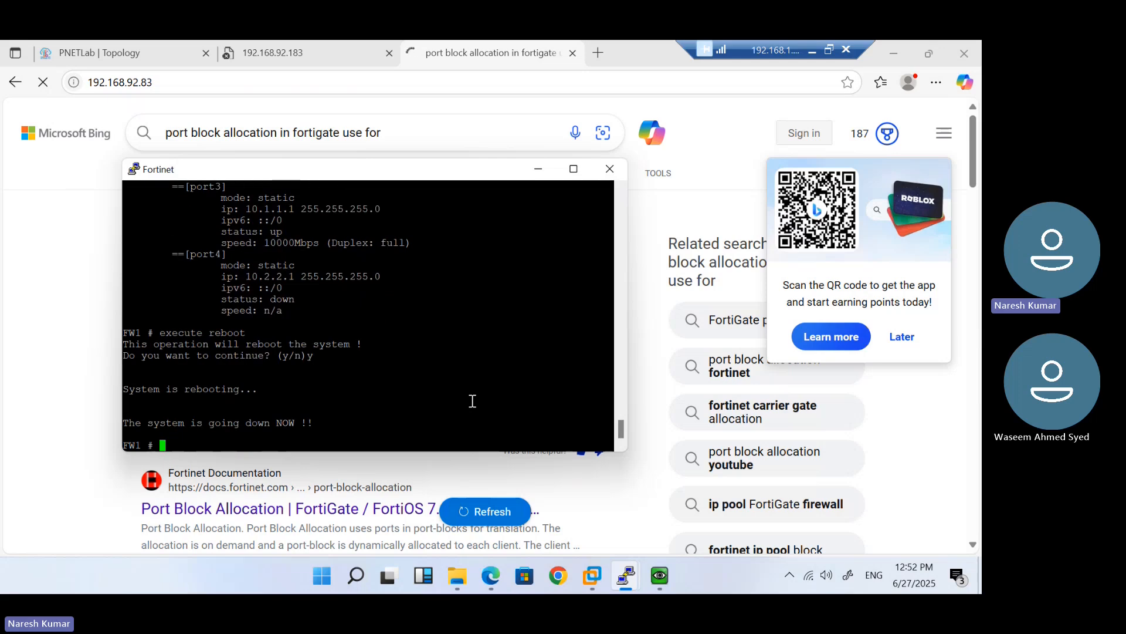
type("ge")
key("BackSpace")
key("BackSpace")
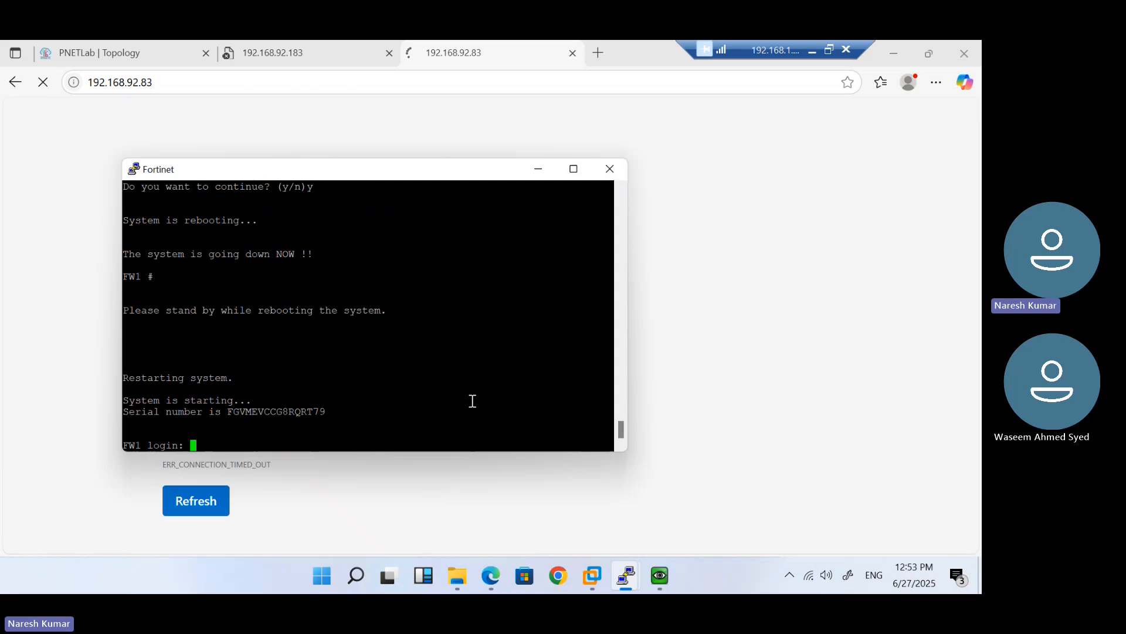
Log in as admin and run 'get system interface physical'
type("admin")
key("Return")
key("Return")
type("get system interface physical")
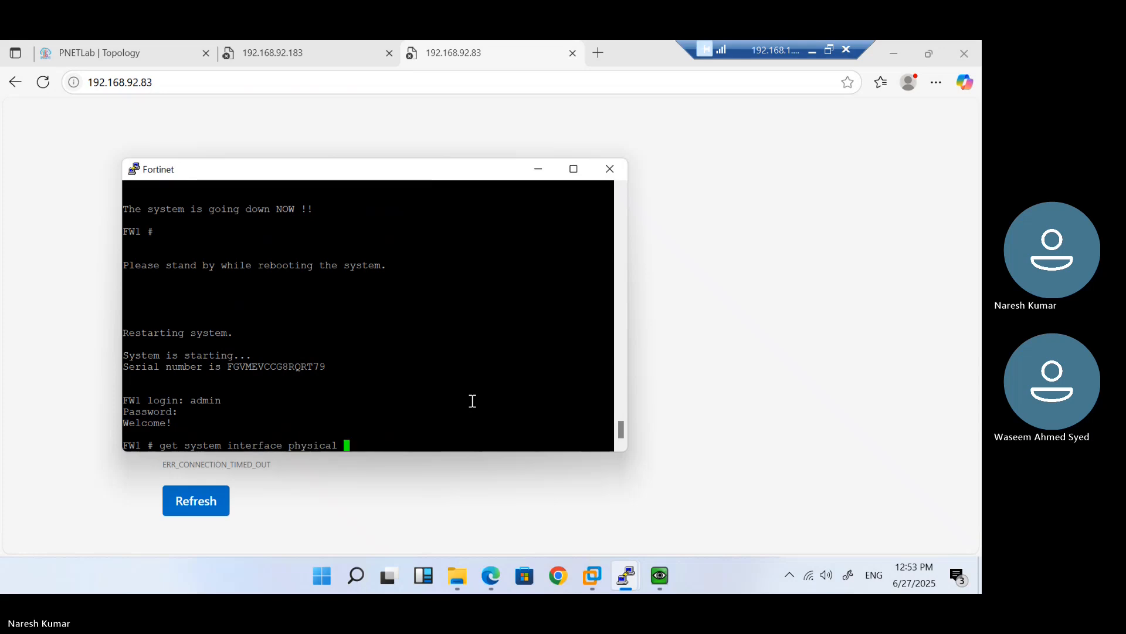
key("Return")
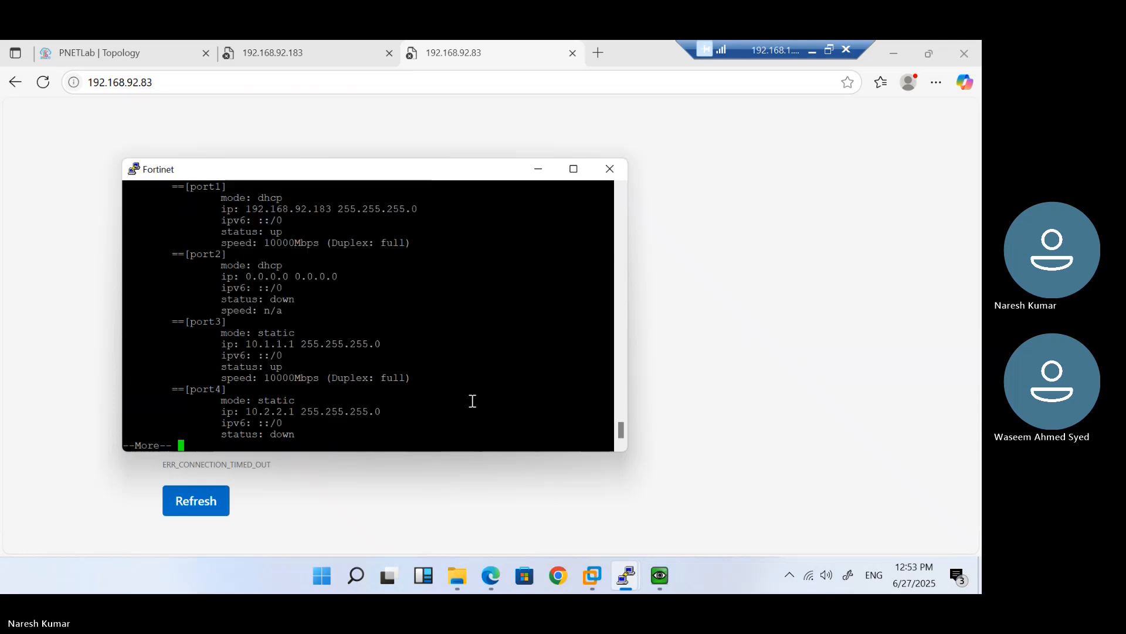
Retry the firewall address over http in Edge, close the old tab, and return to the console
left_click(176, 90)
left_click(179, 91)
key("Home")
type("http")
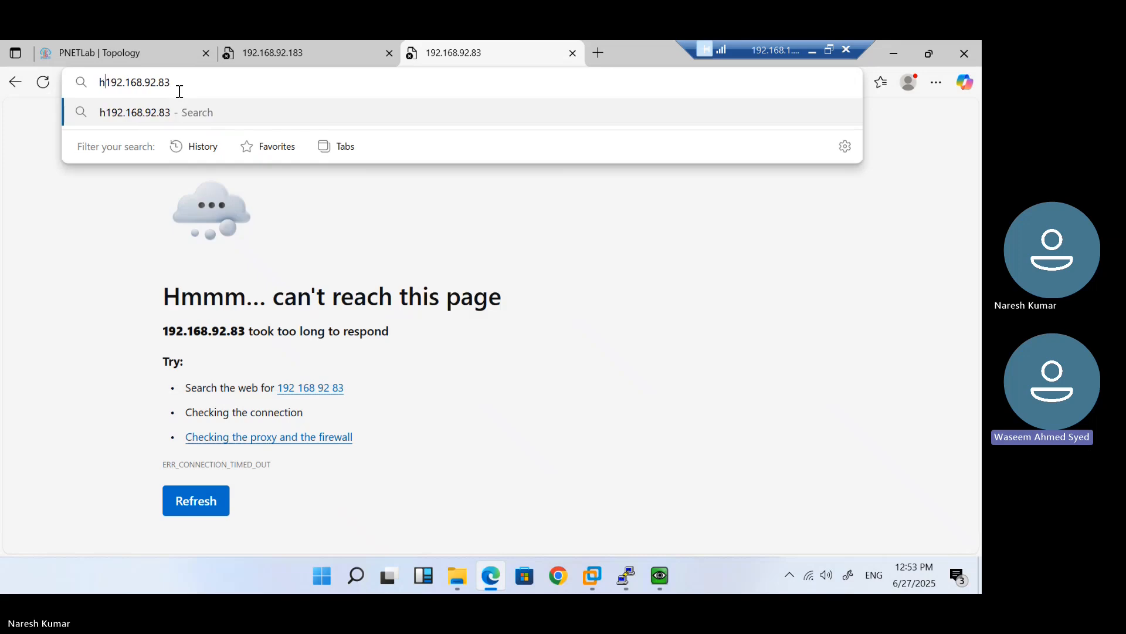
type("://")
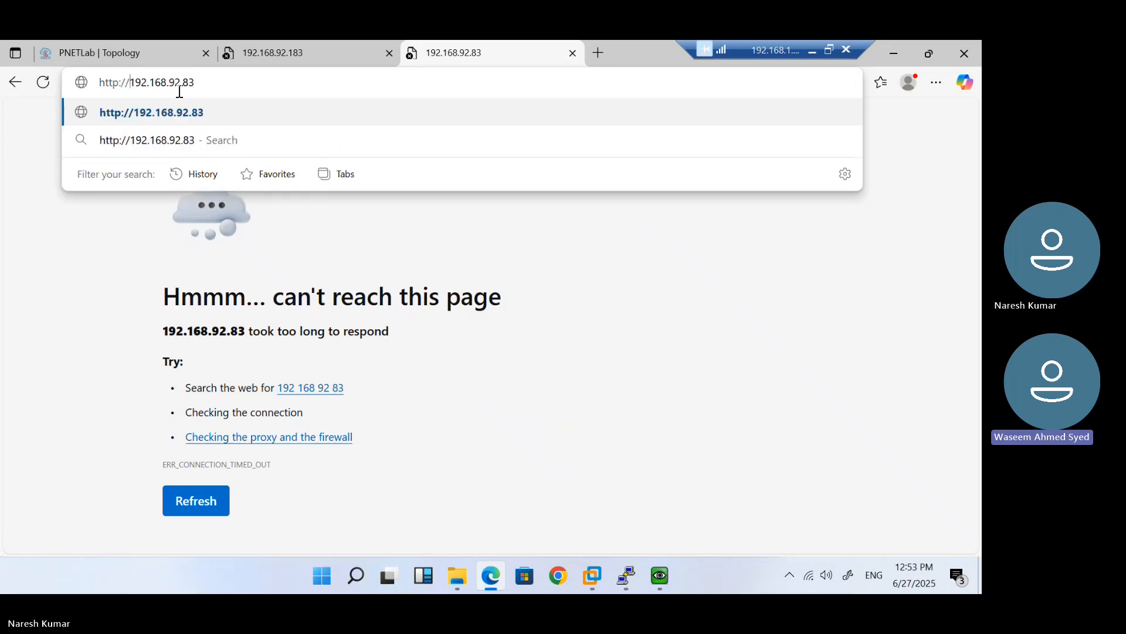
key("Return")
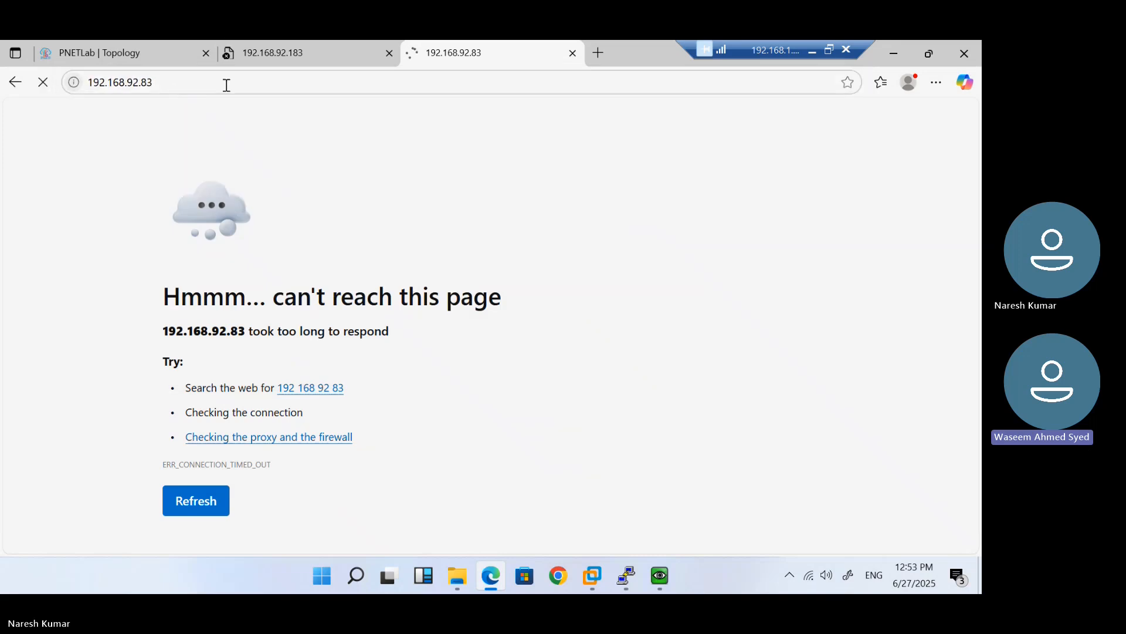
left_click(390, 53)
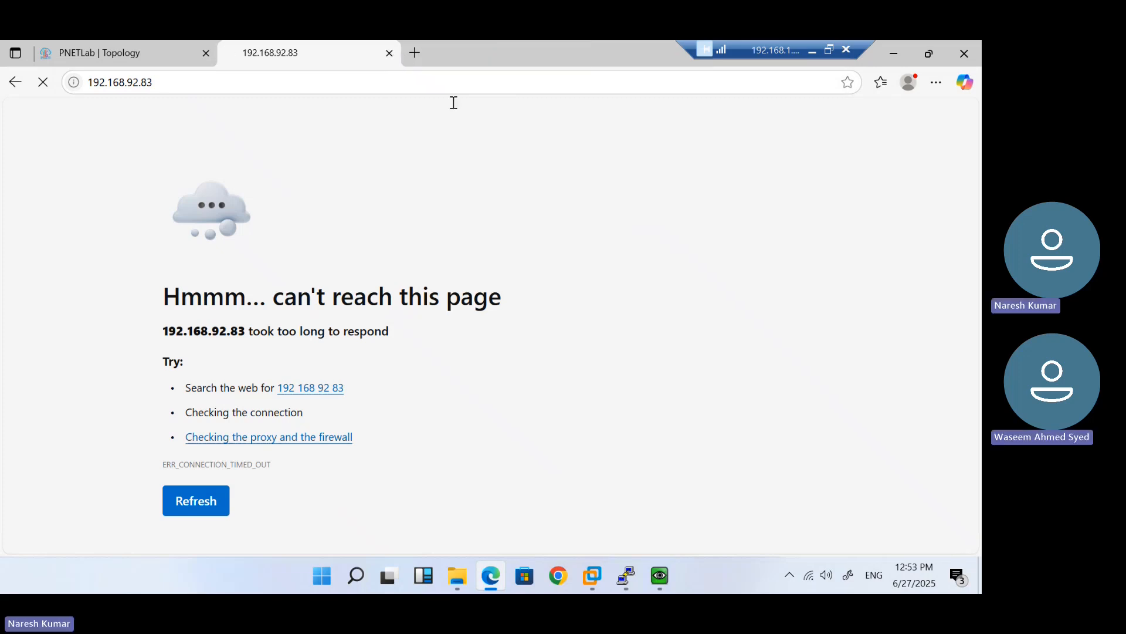
mouse_move(626, 576)
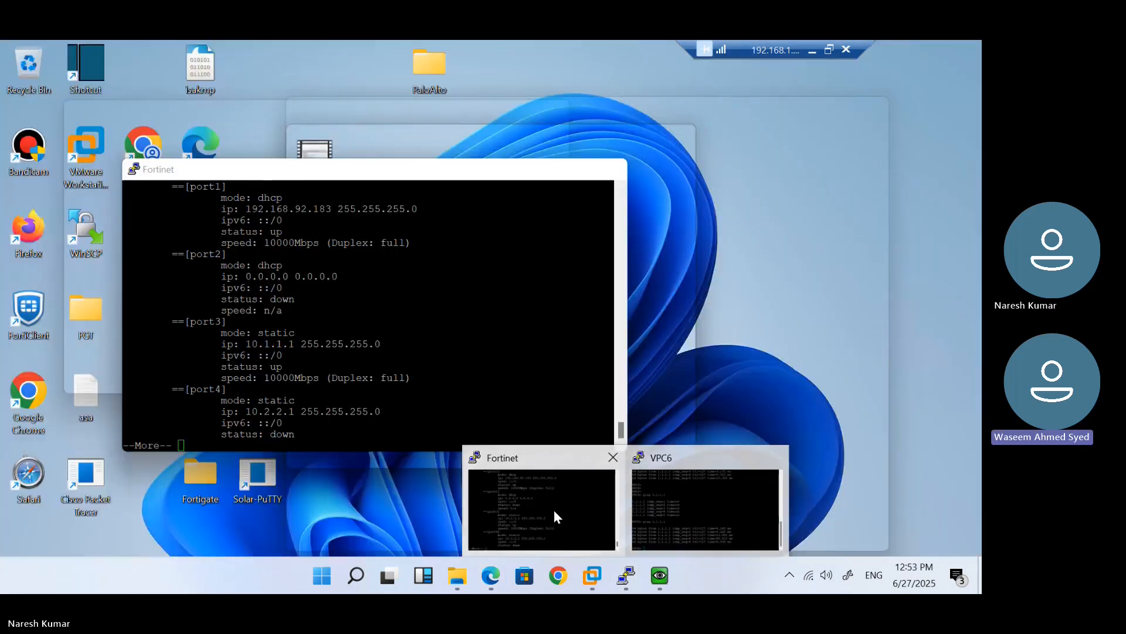
left_click(554, 509)
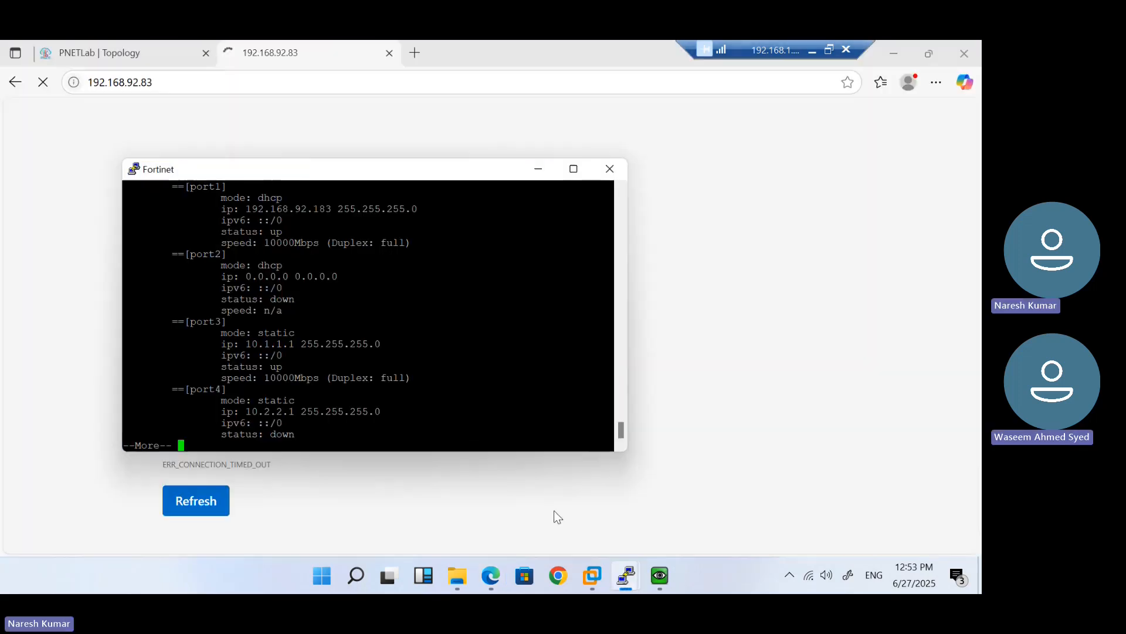
Finish the paged interface listing and start typing 'config system ike'
key("Return")
key("Return")
key("Return")
key("Return")
type("q")
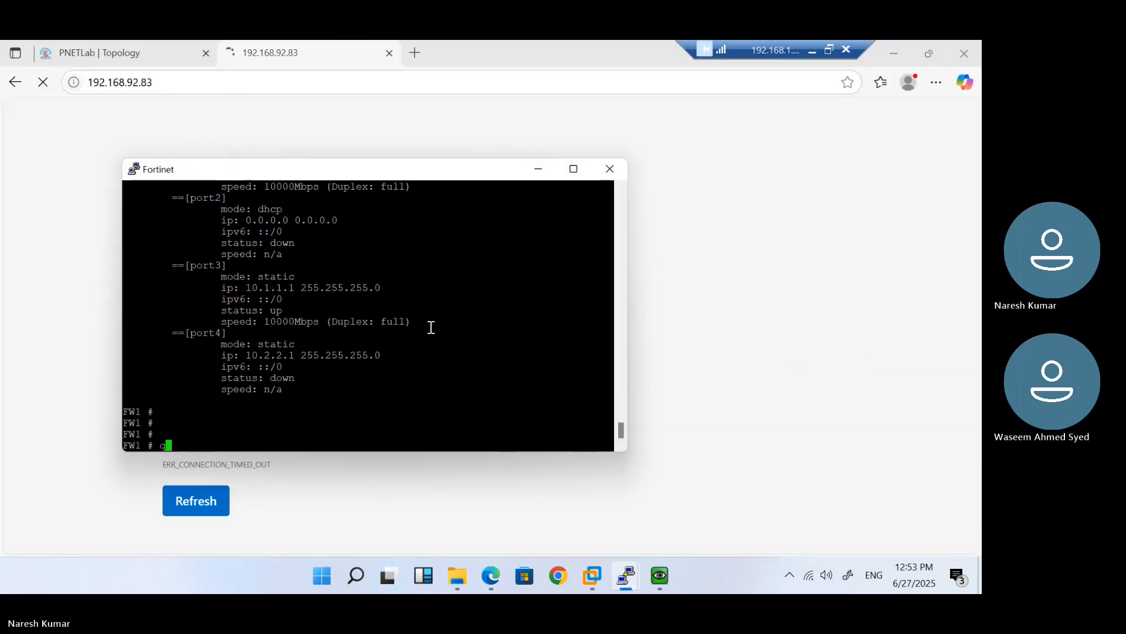
type("con")
key("BackSpace")
key("BackSpace")
key("BackSpace")
key("BackSpace")
type("config system ike")
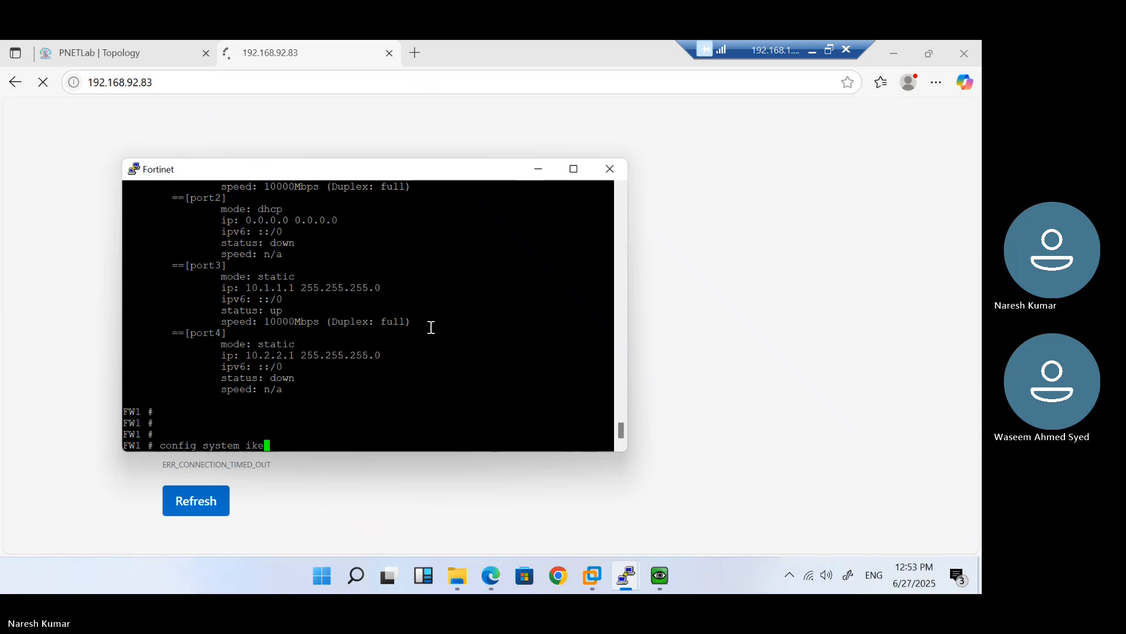
Enter the config system interface context and move the console aside to see the lab topology
key("Tab")
key("Return")
type("edit")
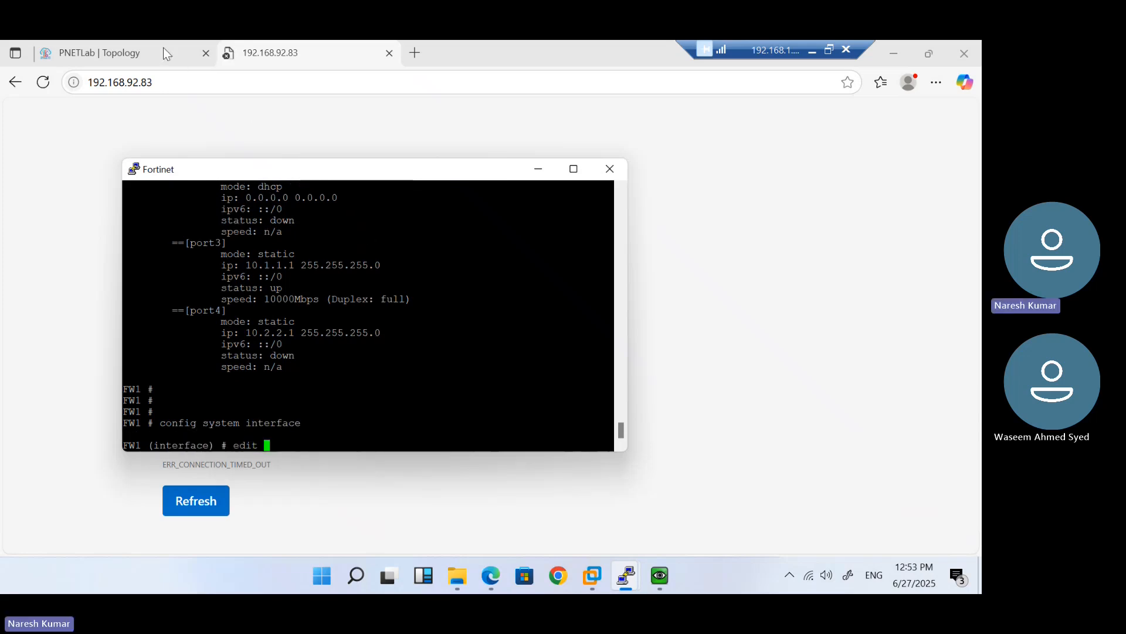
left_click(129, 41)
left_click(129, 41)
key("alt+Tab")
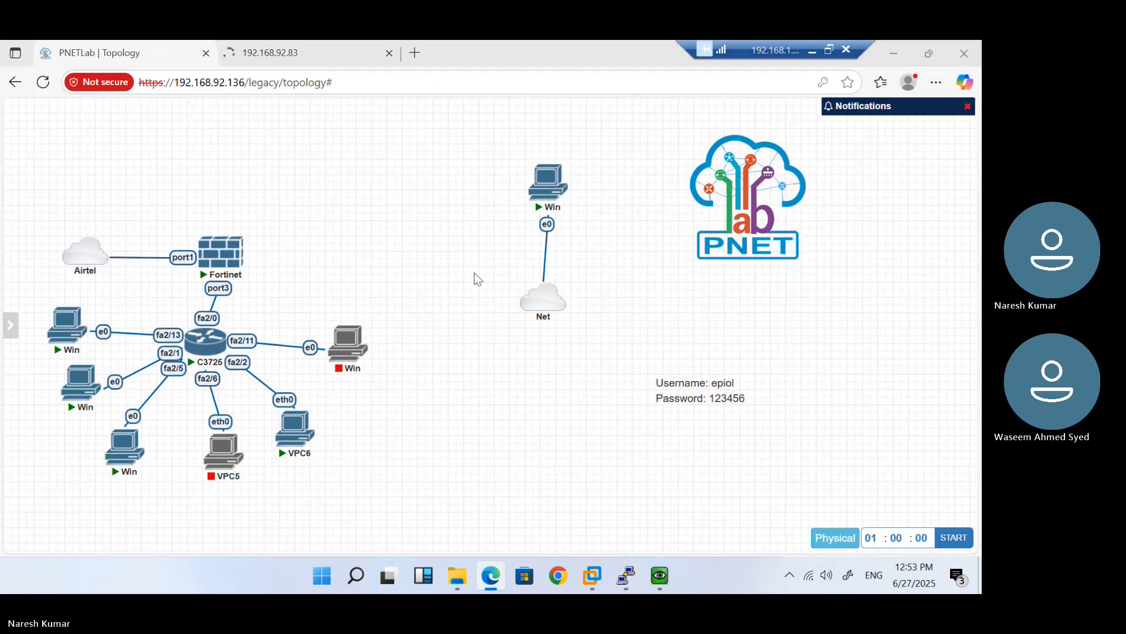
key("super+Tab")
left_click(419, 175)
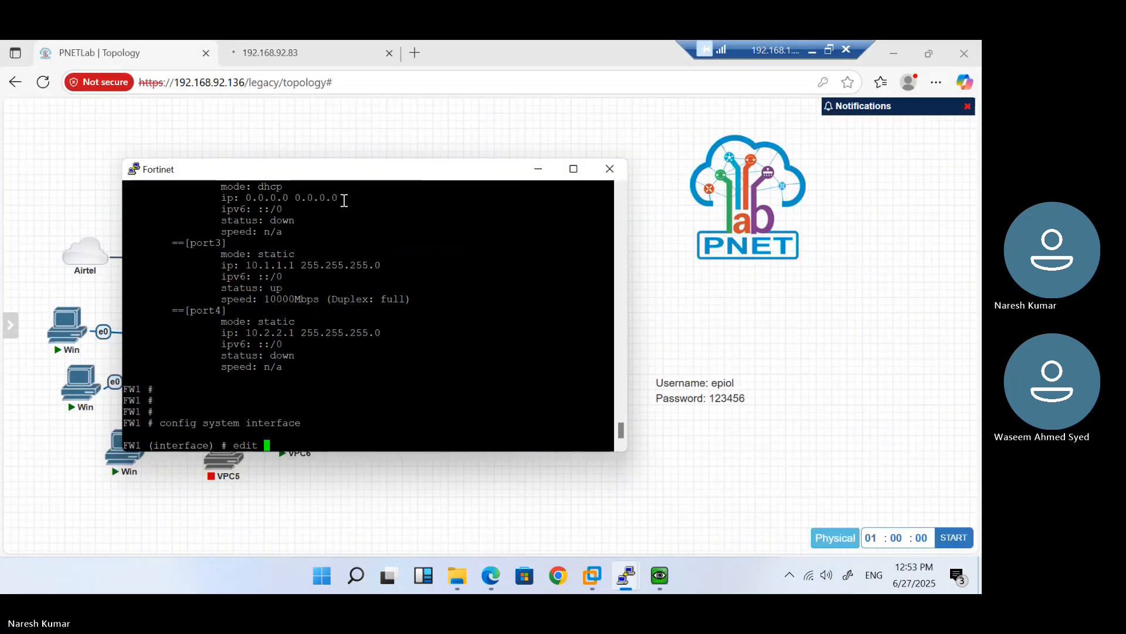
left_click_drag(317, 180, 601, 207)
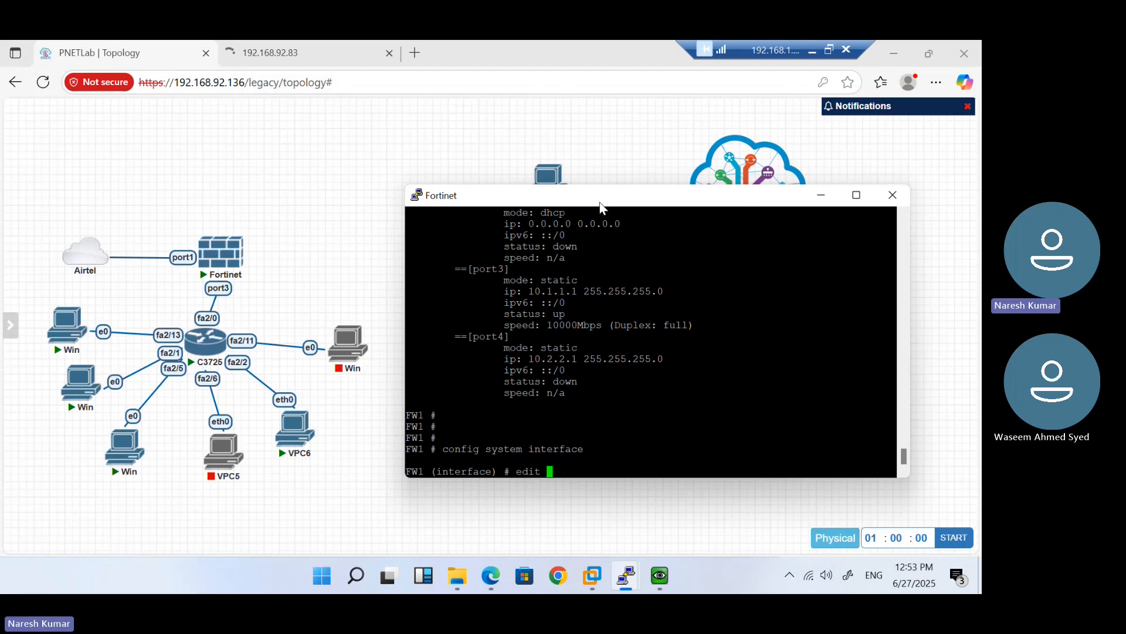
Edit port3 and show its settings (10.1.1.1/24, ping, alias LAN)
type("port1")
key("BackSpace")
type("2")
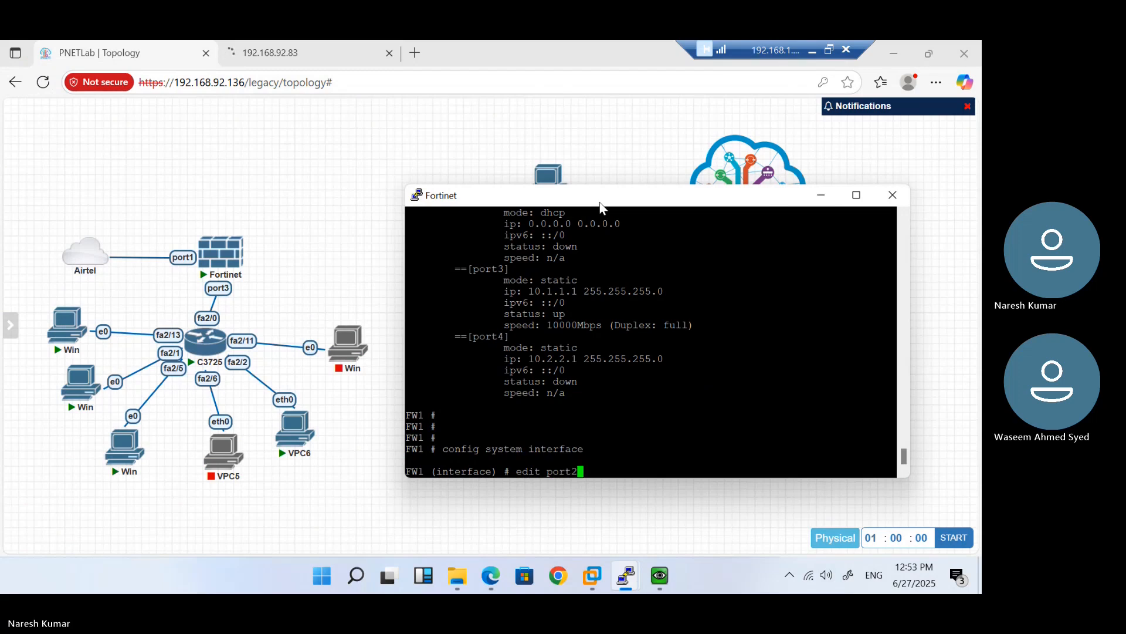
key("Return")
type("show")
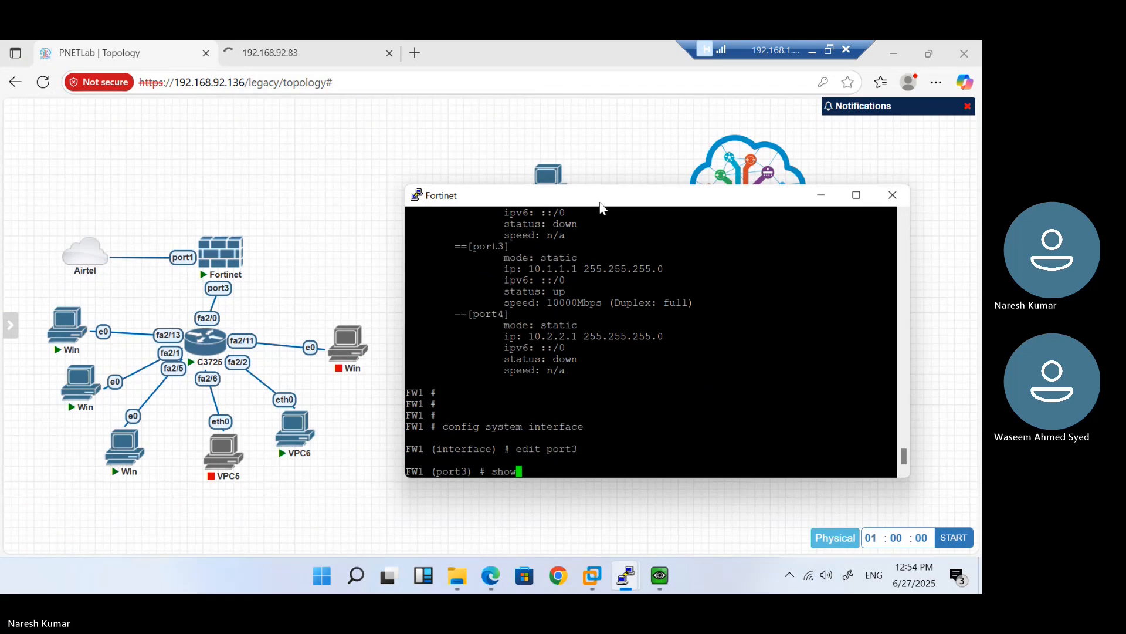
key("Return")
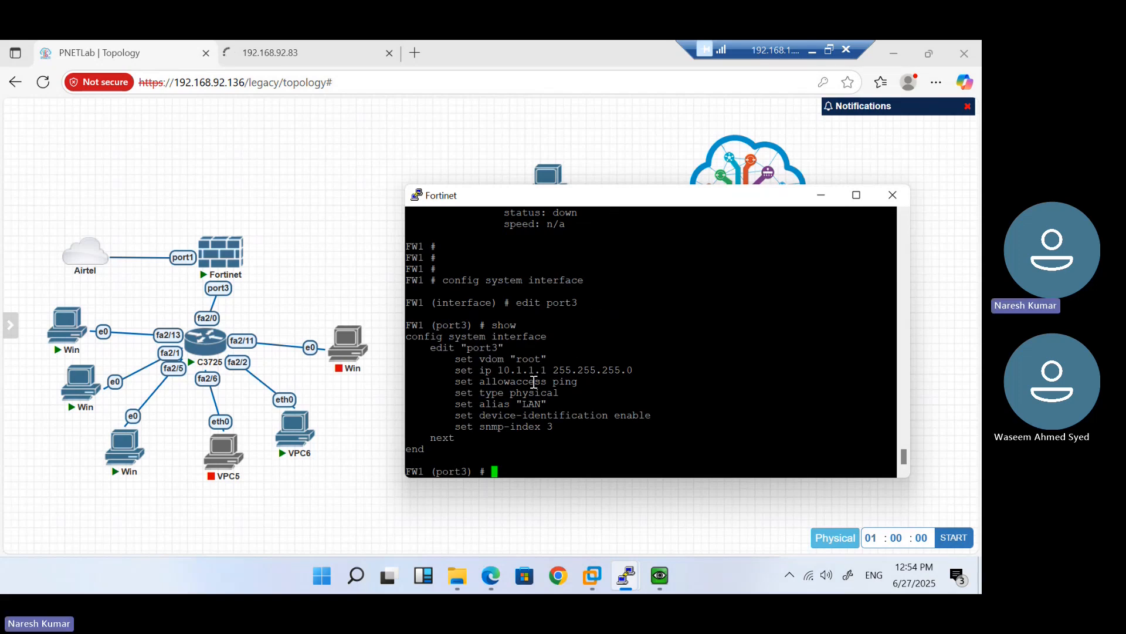
Try switching to port2 and port1, then try 'exit' from port3's context
type("edit port3")
key("BackSpace")
type("2")
key("Return")
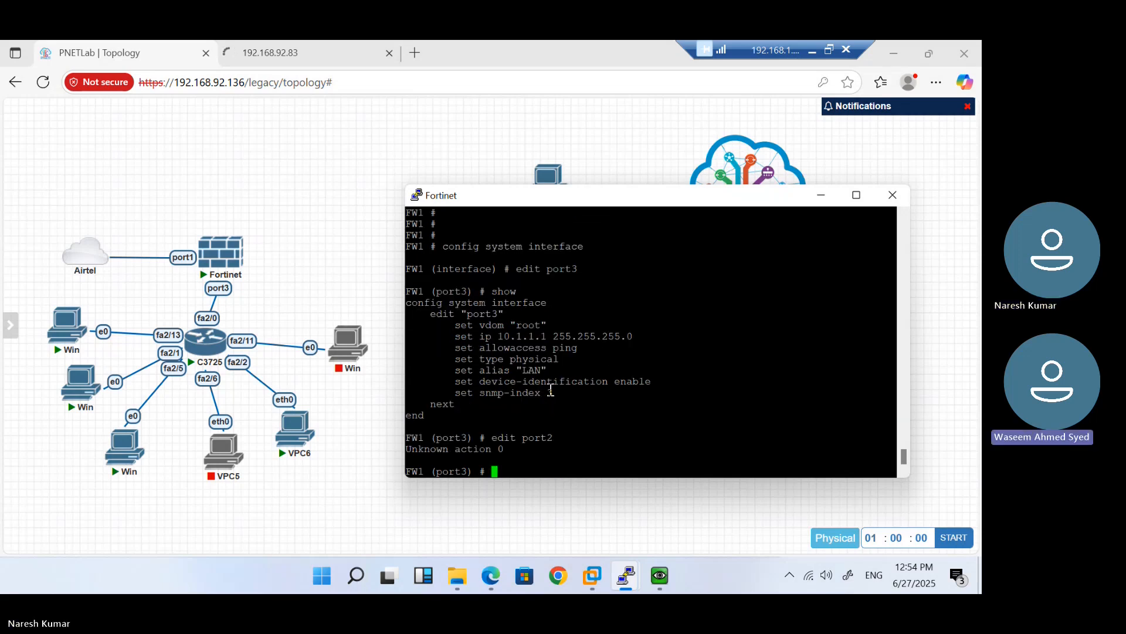
type("edit port")
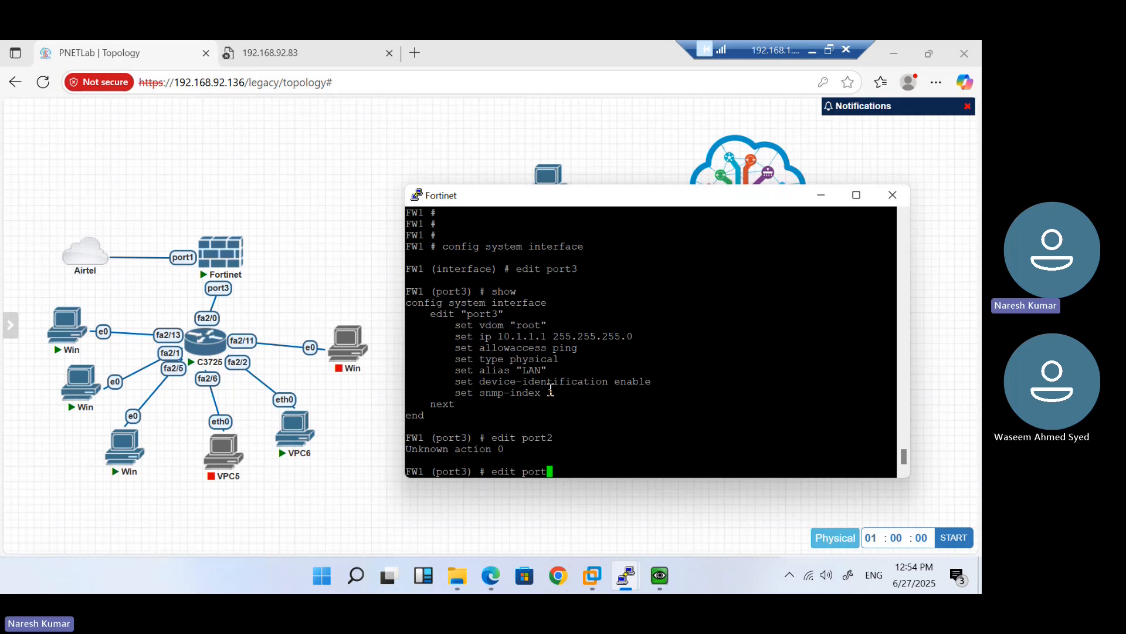
type("1")
key("Return")
type("ex")
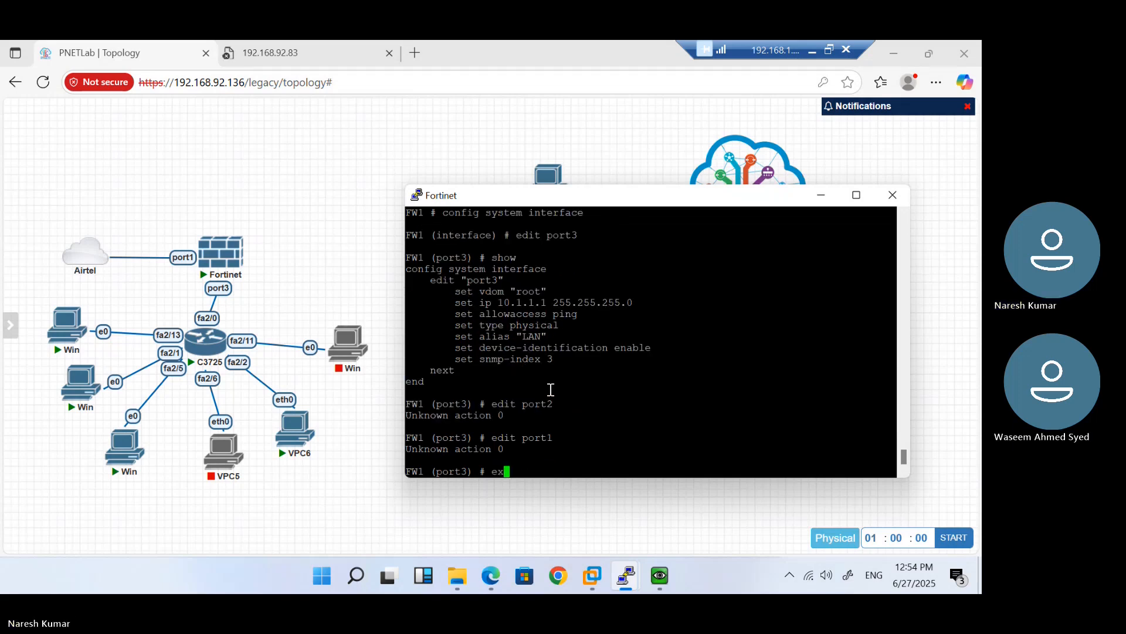
type("it")
key("Return")
Return to the FW1 prompt with 'end' and re-enter 'config system interface'
type("e")
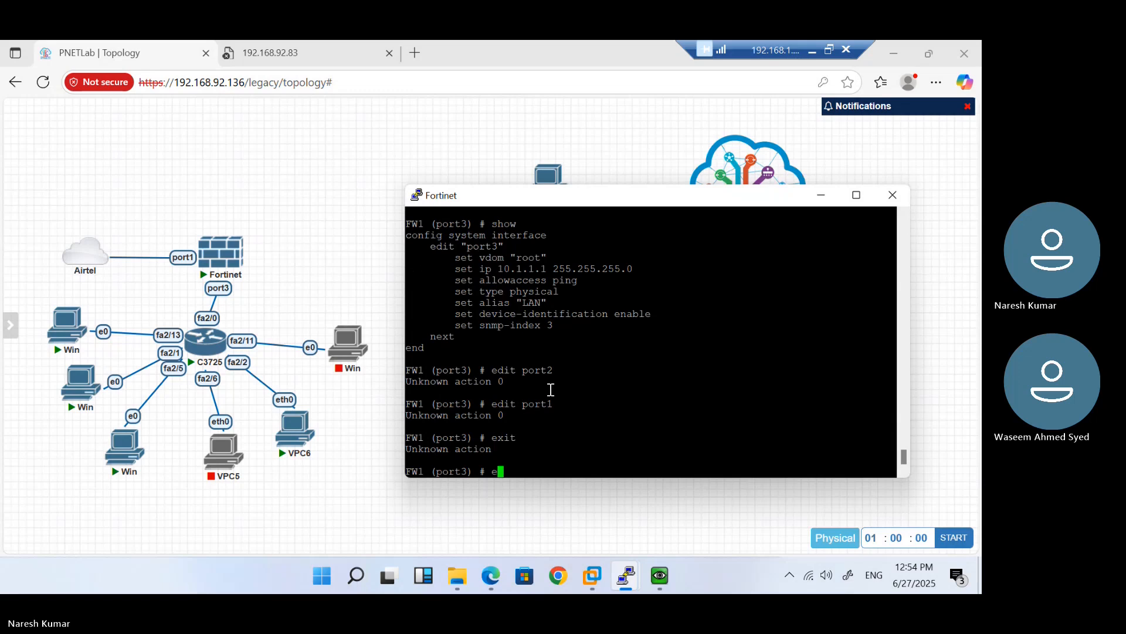
type("nd")
key("Return")
type("config system interface")
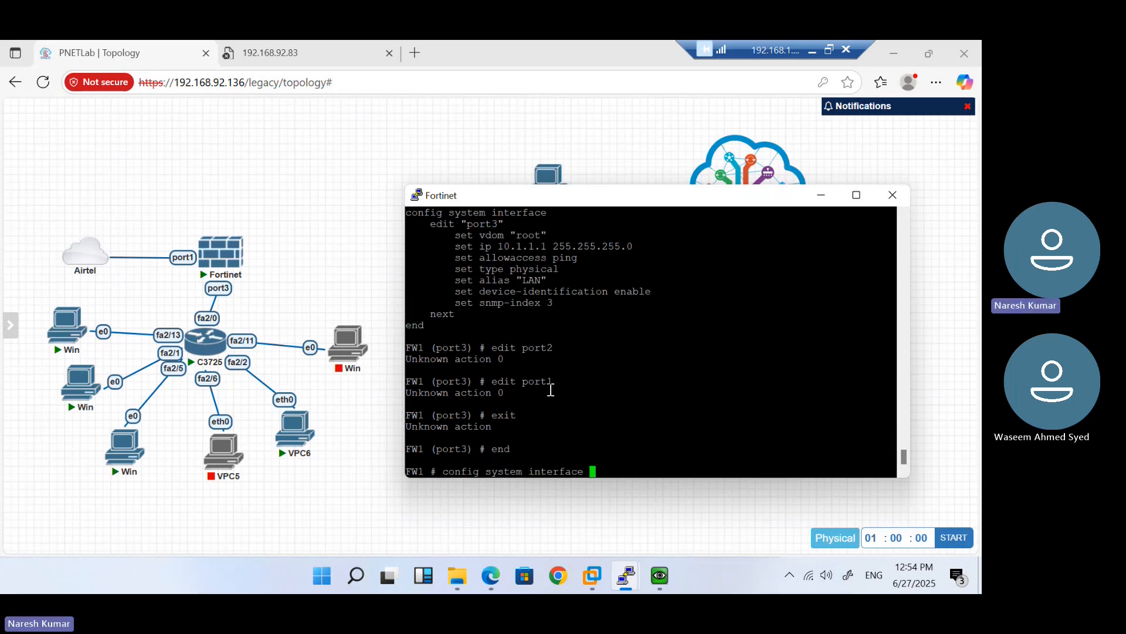
key("Return")
Review port1's configuration and set its status up, then save with 'end'
type("edit port1")
key("Return")
type("show")
key("Return")
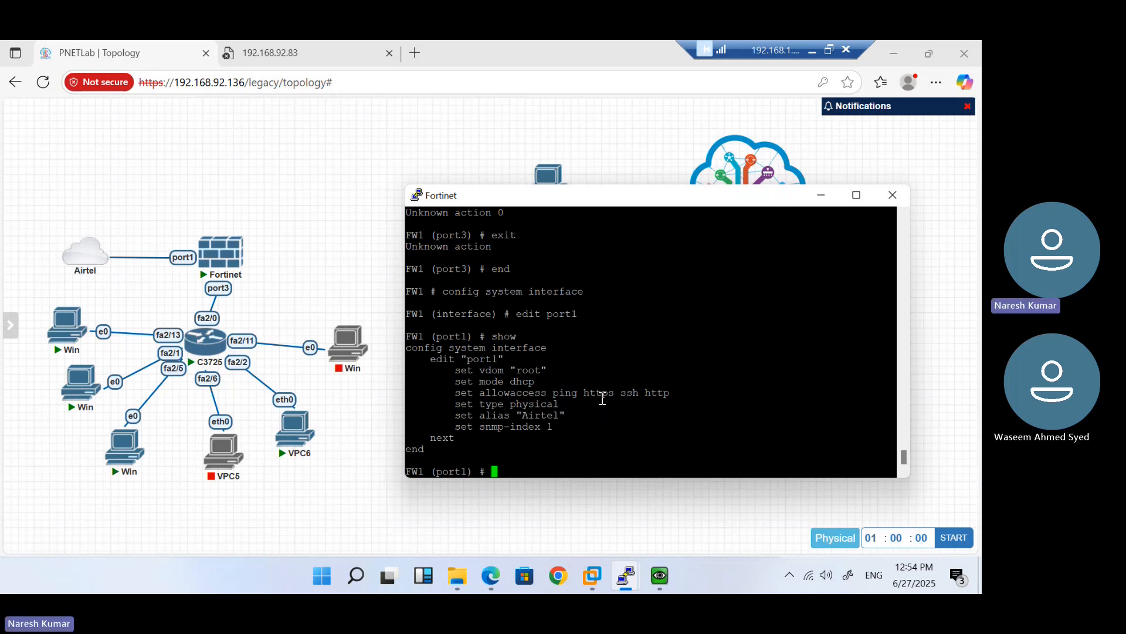
type("get syin")
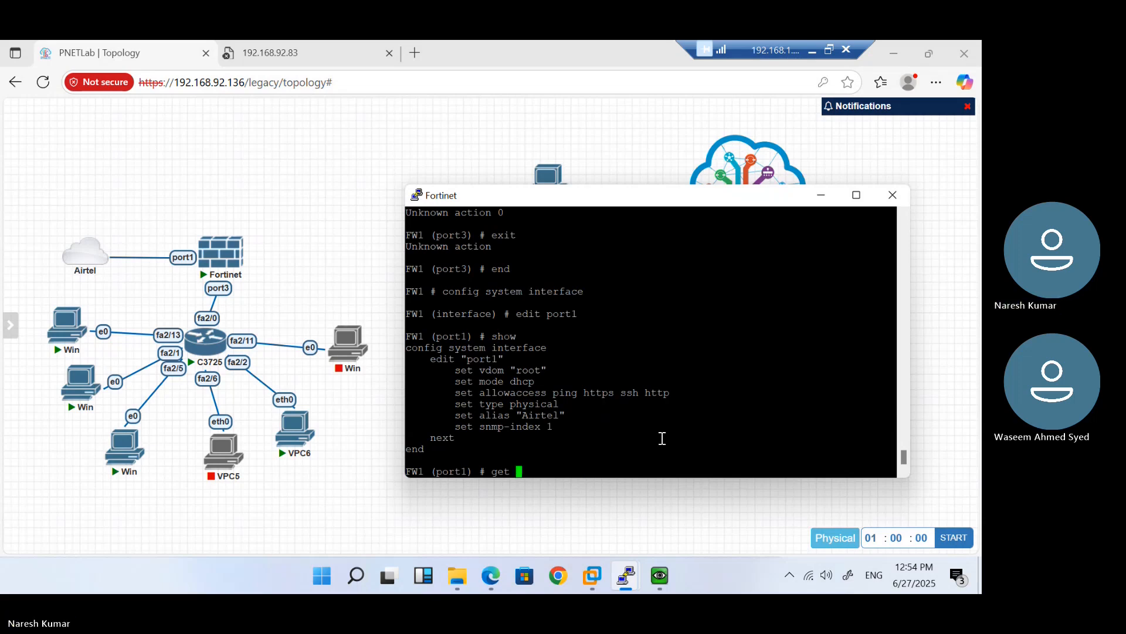
key("BackSpace")
key("BackSpace")
key("BackSpace")
key("BackSpace")
key("BackSpace")
key("BackSpace")
key("BackSpace")
key("BackSpace")
type("set stpforward")
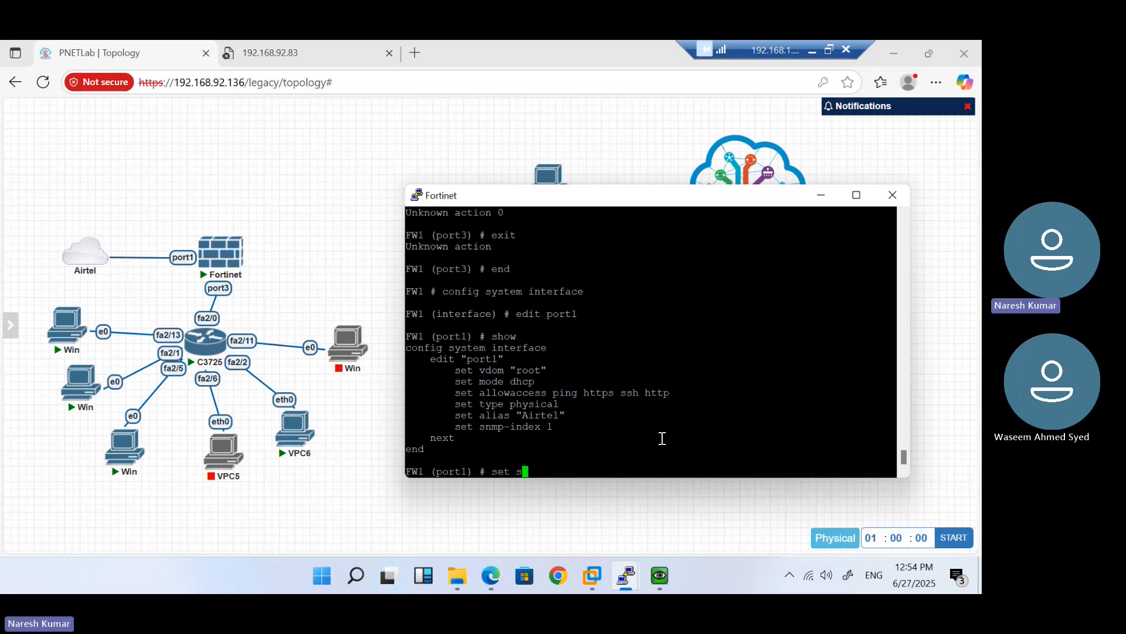
key("BackSpace")
key("BackSpace")
key("BackSpace")
key("BackSpace")
key("BackSpace")
key("BackSpace")
key("BackSpace")
key("BackSpace")
key("BackSpace")
type("tatus up")
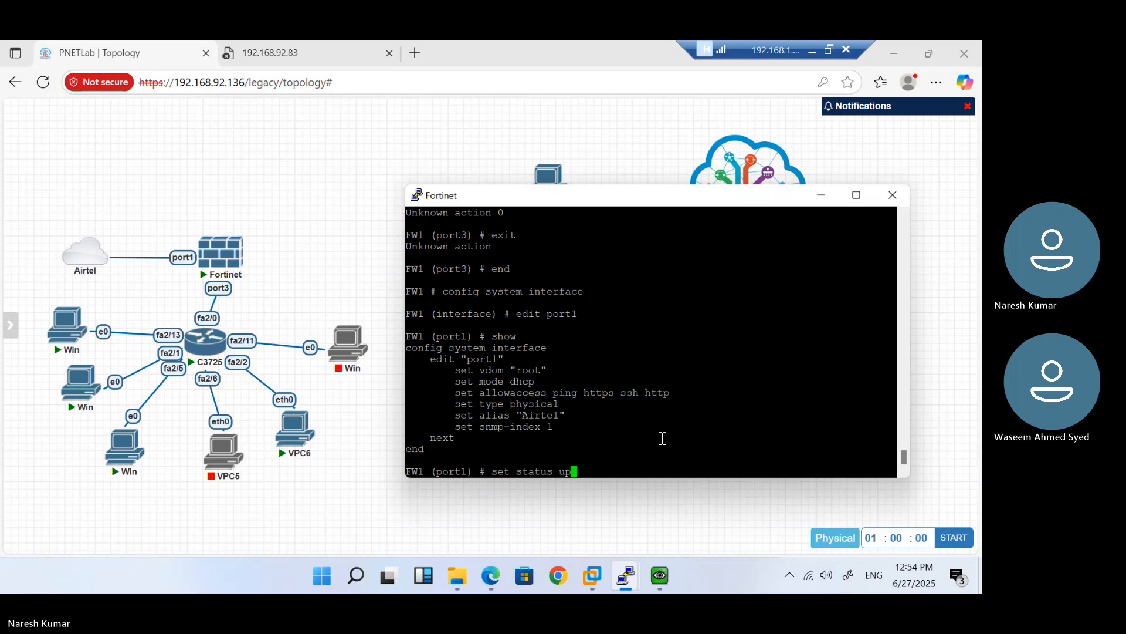
key("Return")
type("end")
key("Return")
List physical interfaces, note port1's address 192.168.92.183, and open the Run box
type("ge")
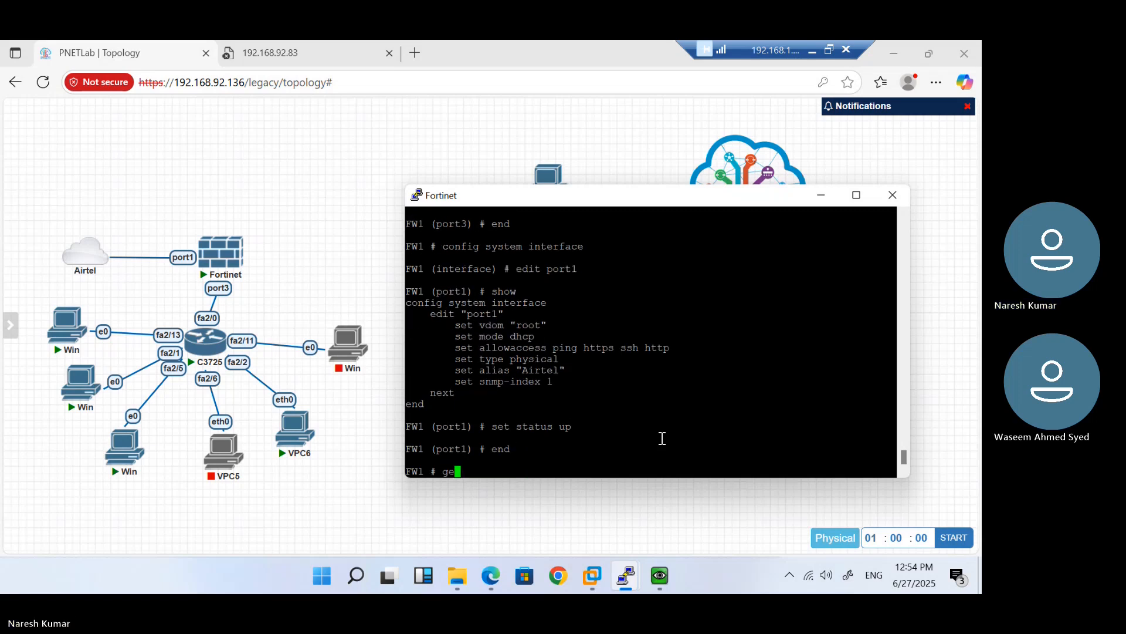
type("t system interface physical")
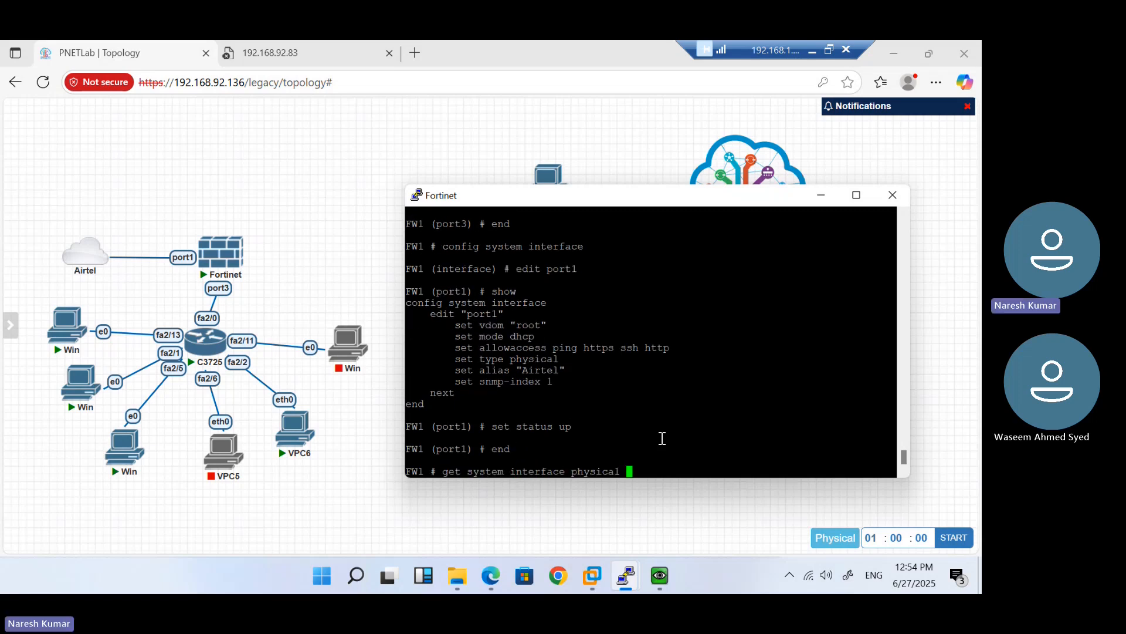
key("Return")
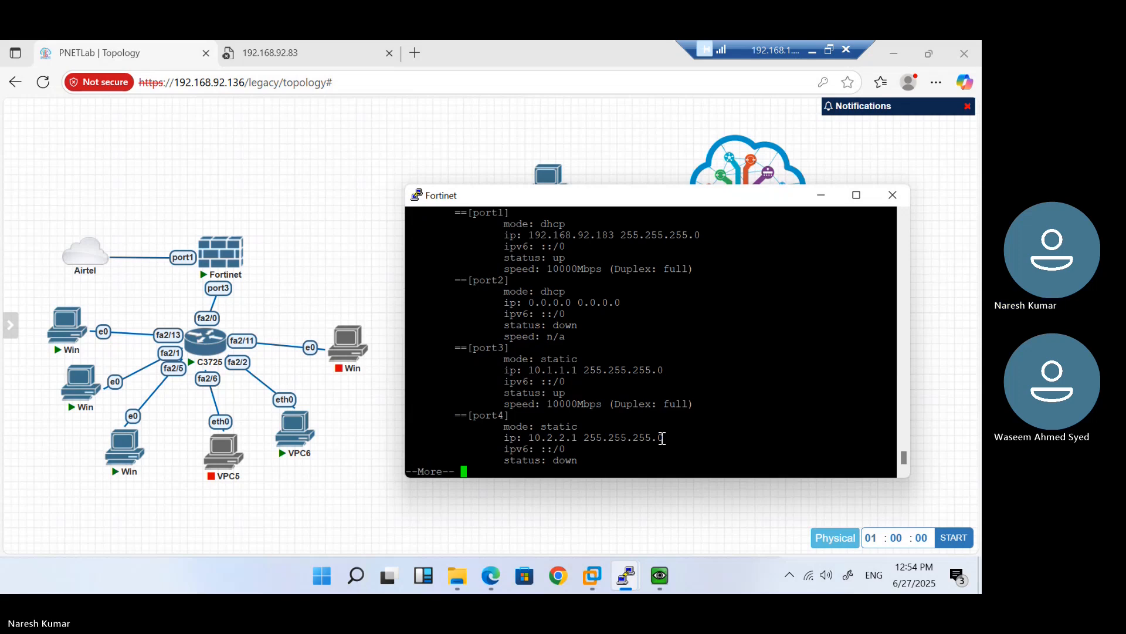
double_click(583, 237)
key("space")
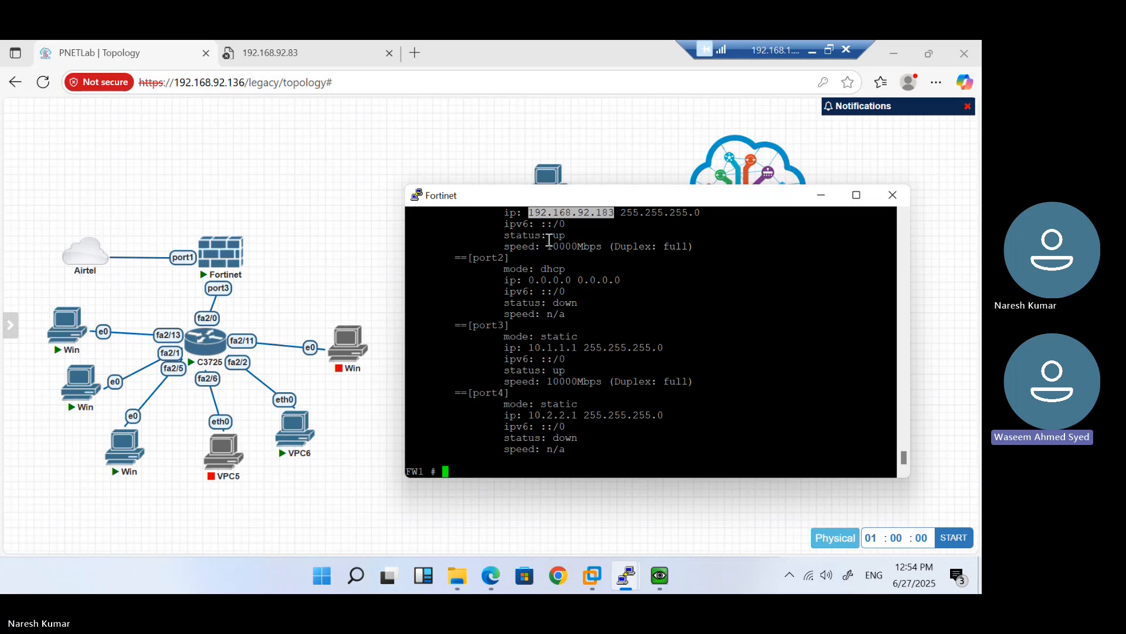
left_click(332, 189)
key("super+r")
Flush the DNS cache with 'ipconfig /flushdns' in cmd and close it
type("cmd")
key("Return")
type("ipconf")
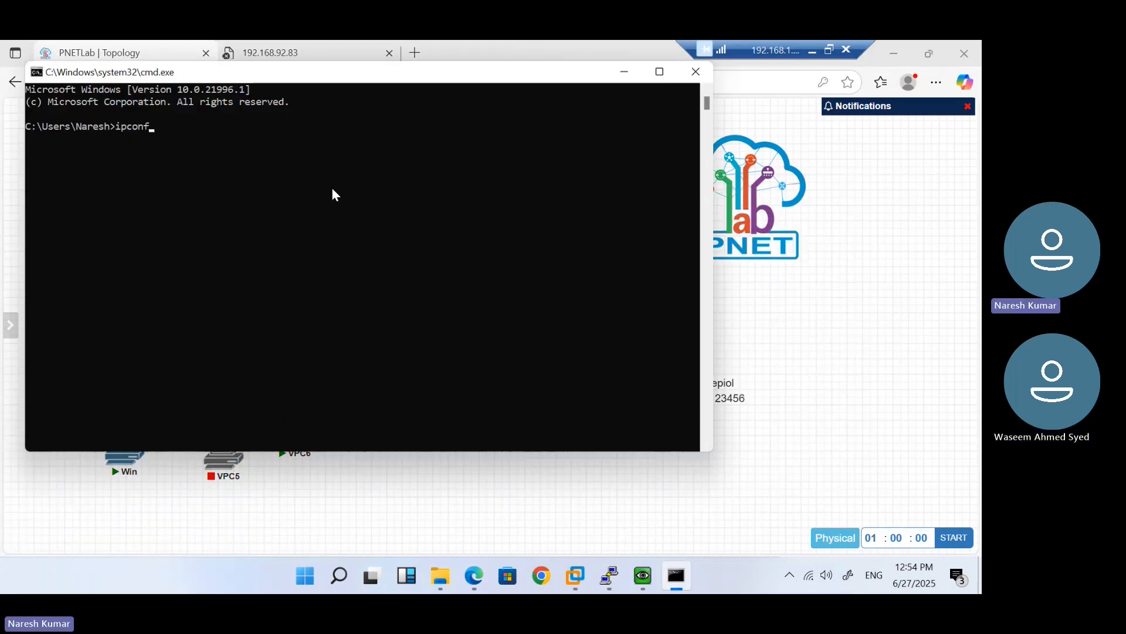
type("ig /flush")
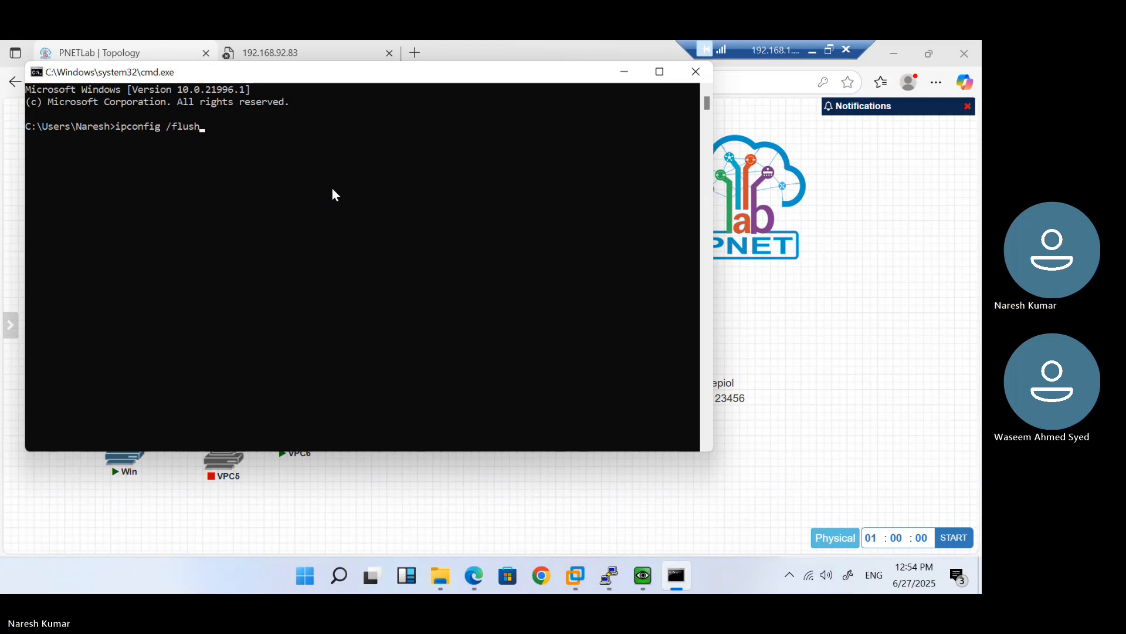
type("dns")
key("Return")
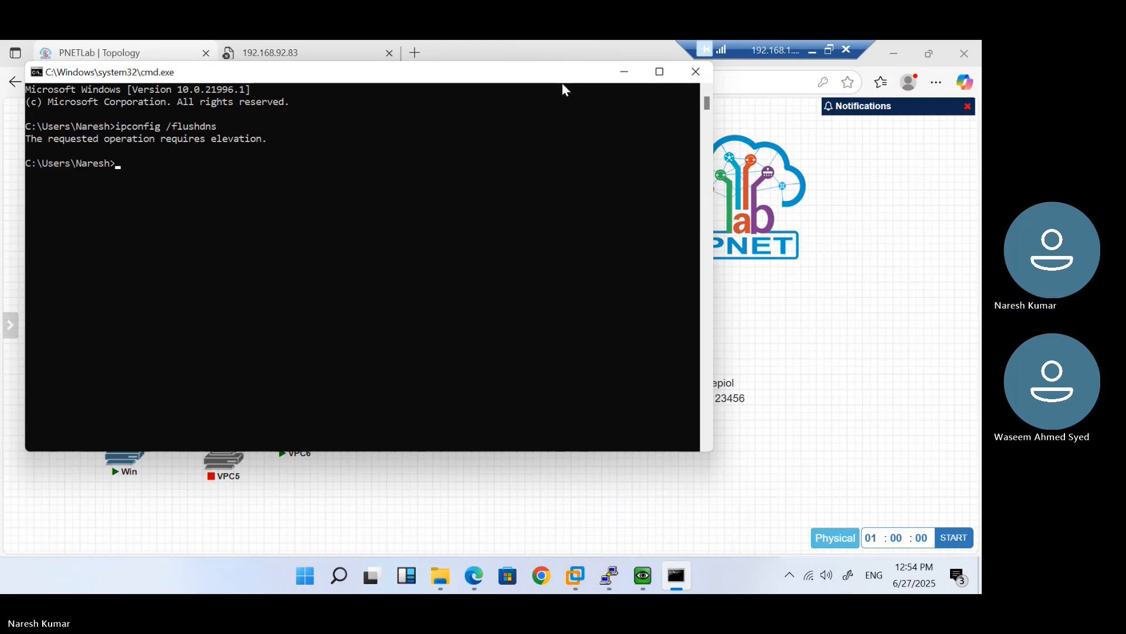
left_click(673, 79)
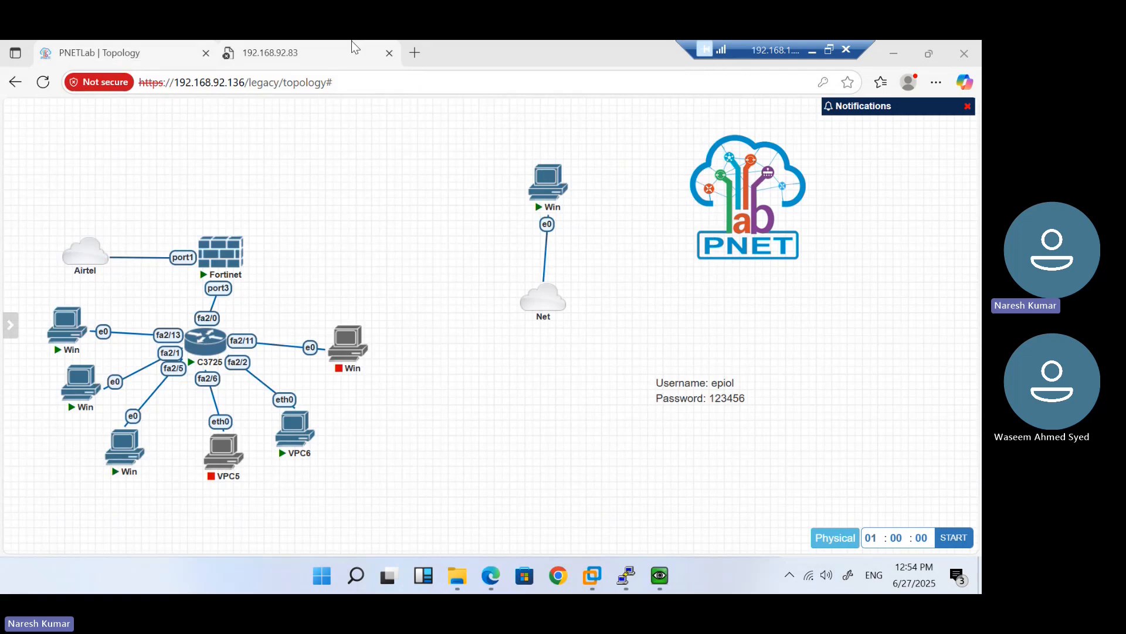
left_click(351, 47)
left_click(315, 73)
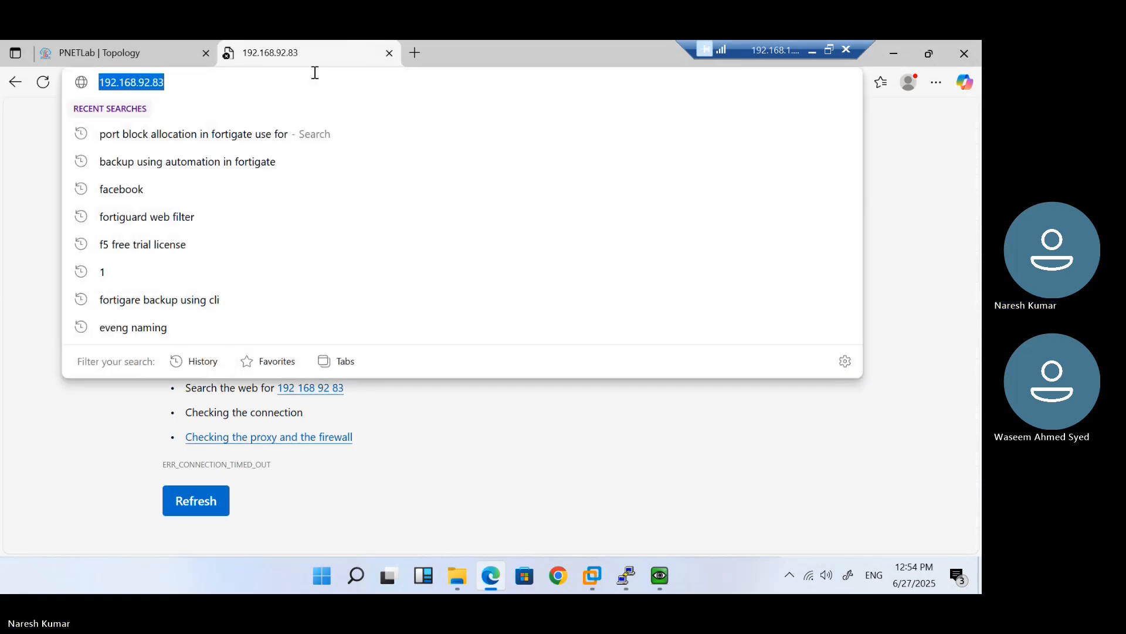
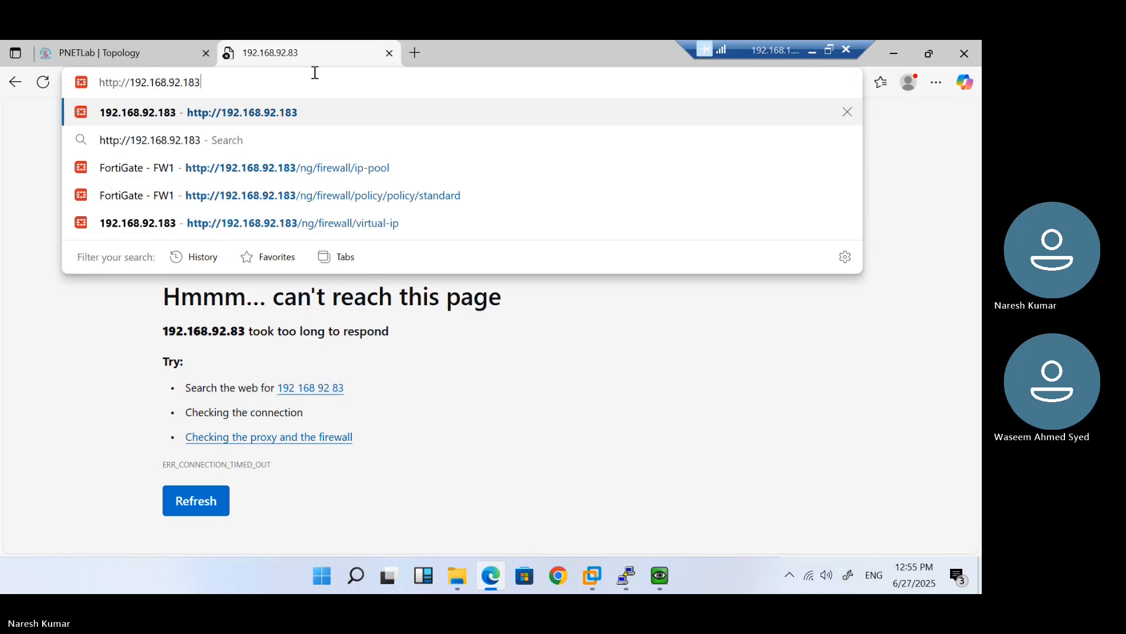
key("Return")
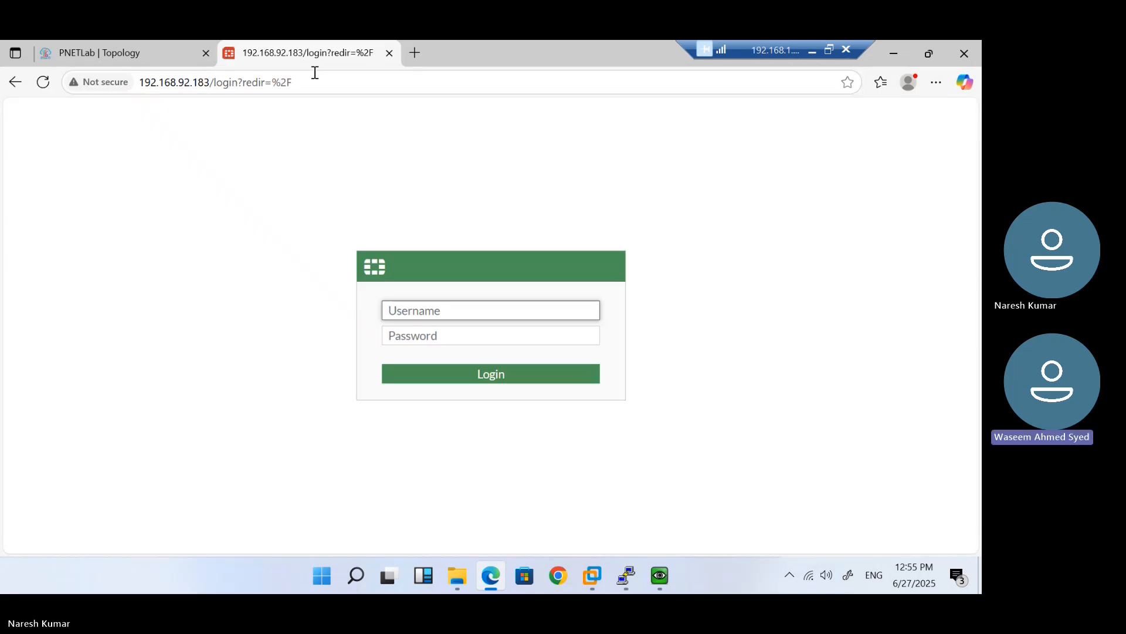
key("Tab")
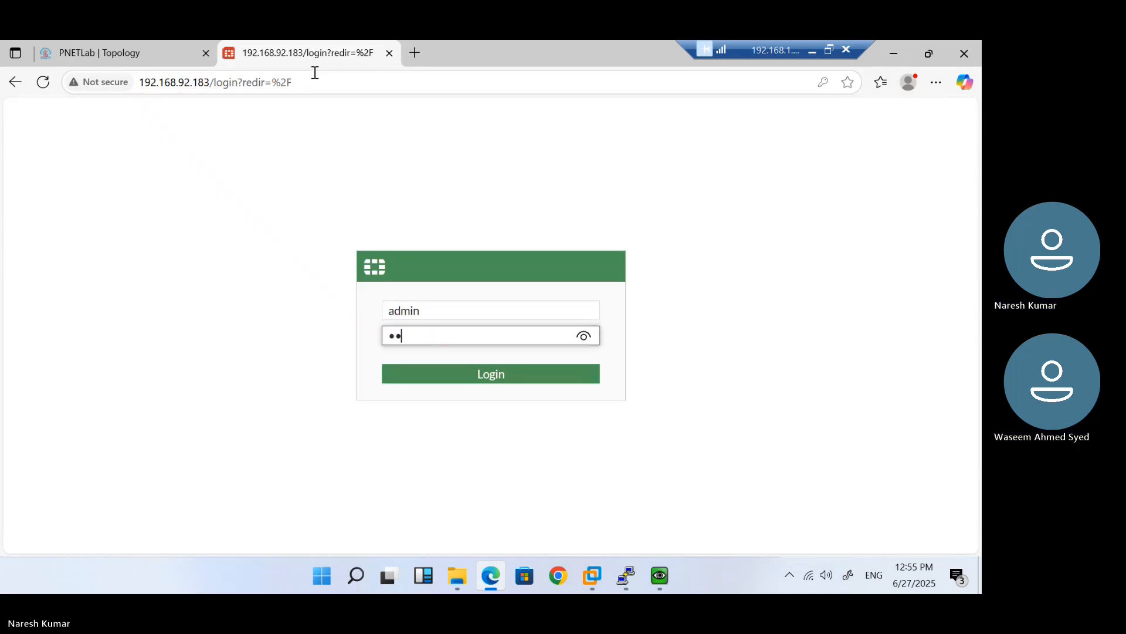
key("Return")
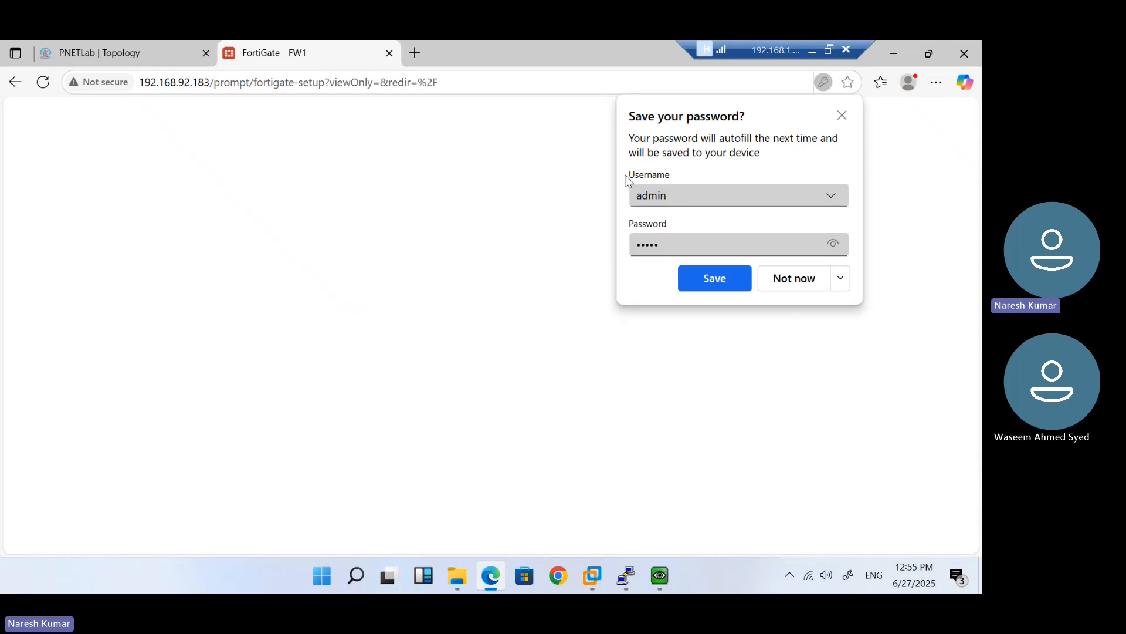
left_click(783, 279)
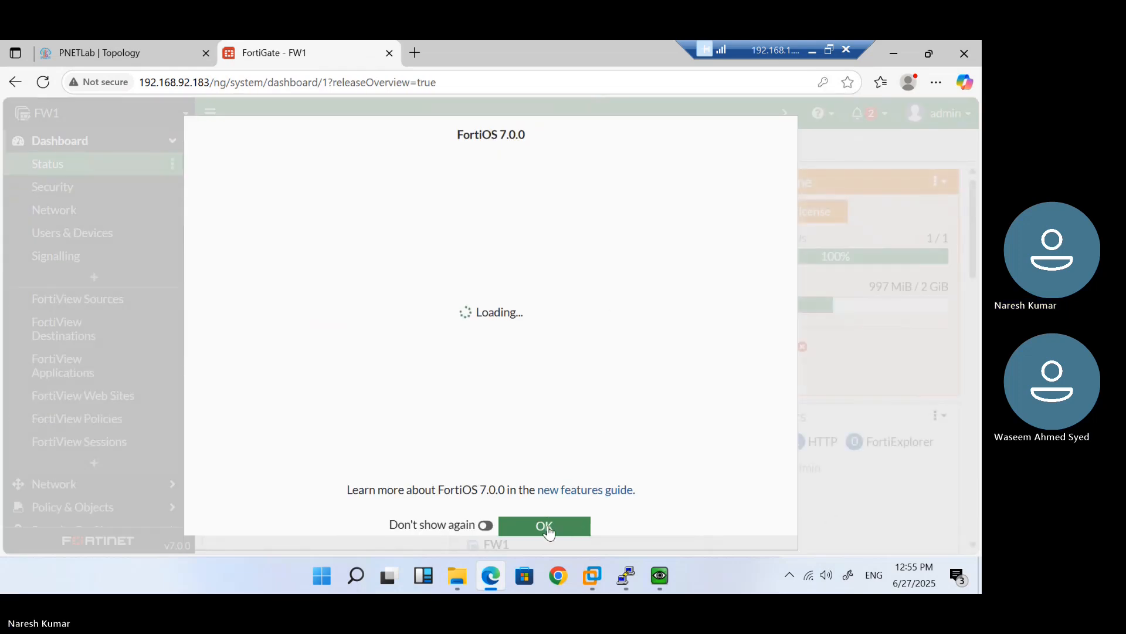
Dismiss the FortiOS 7.0.0 overview and go to Policy & Objects > Virtual IPs
left_click(547, 527)
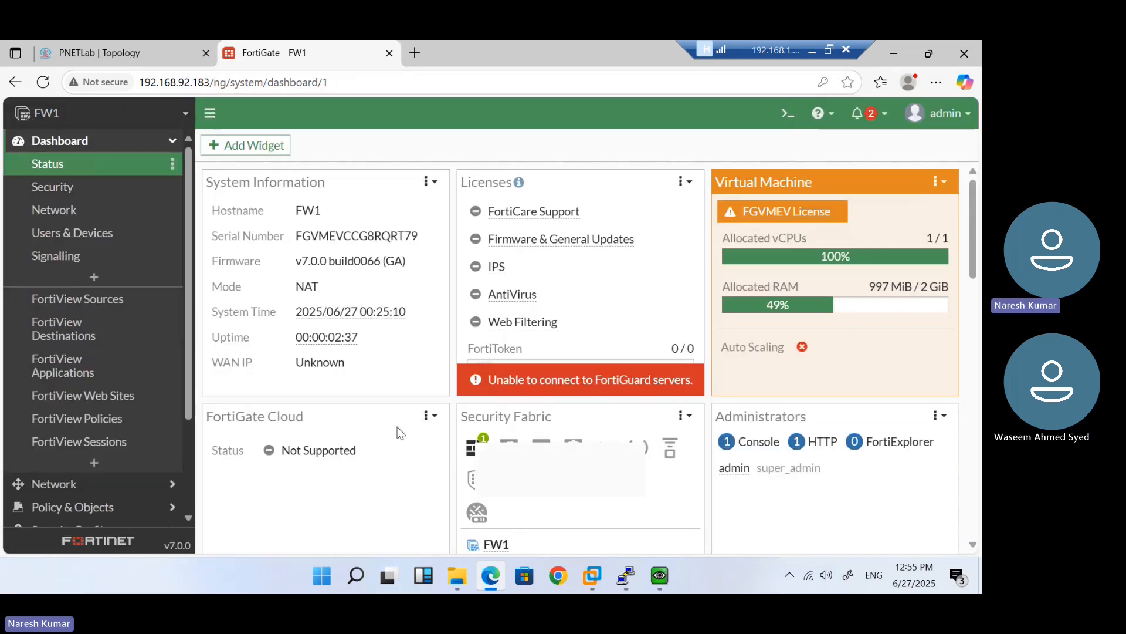
scroll(124, 348, "down", 3)
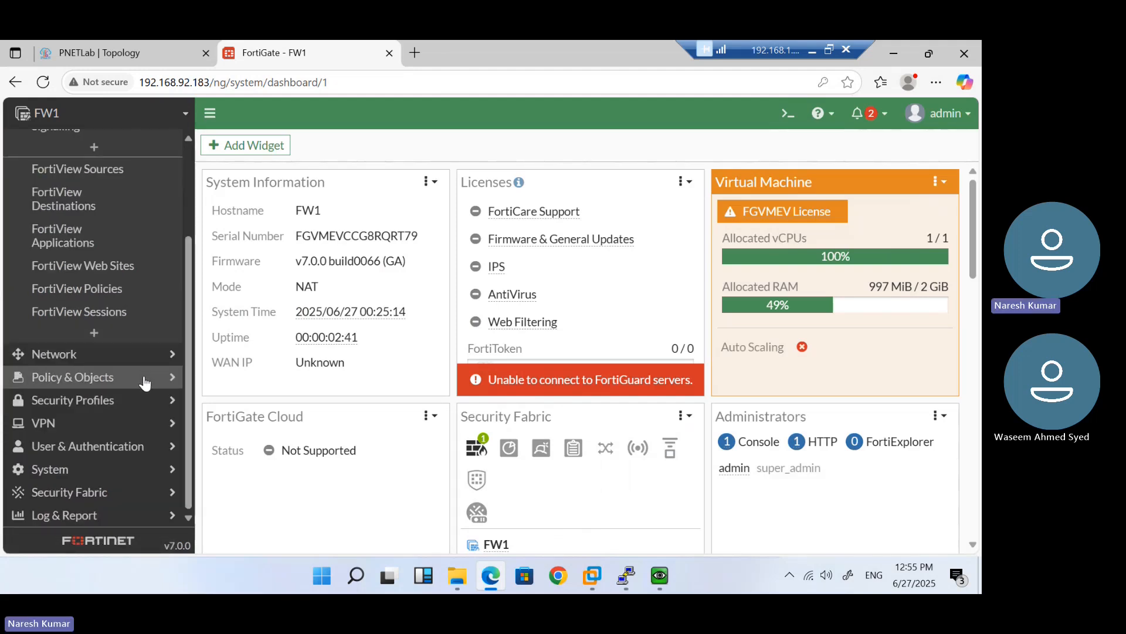
scroll(126, 288, "up", 2)
scroll(105, 375, "down", 2)
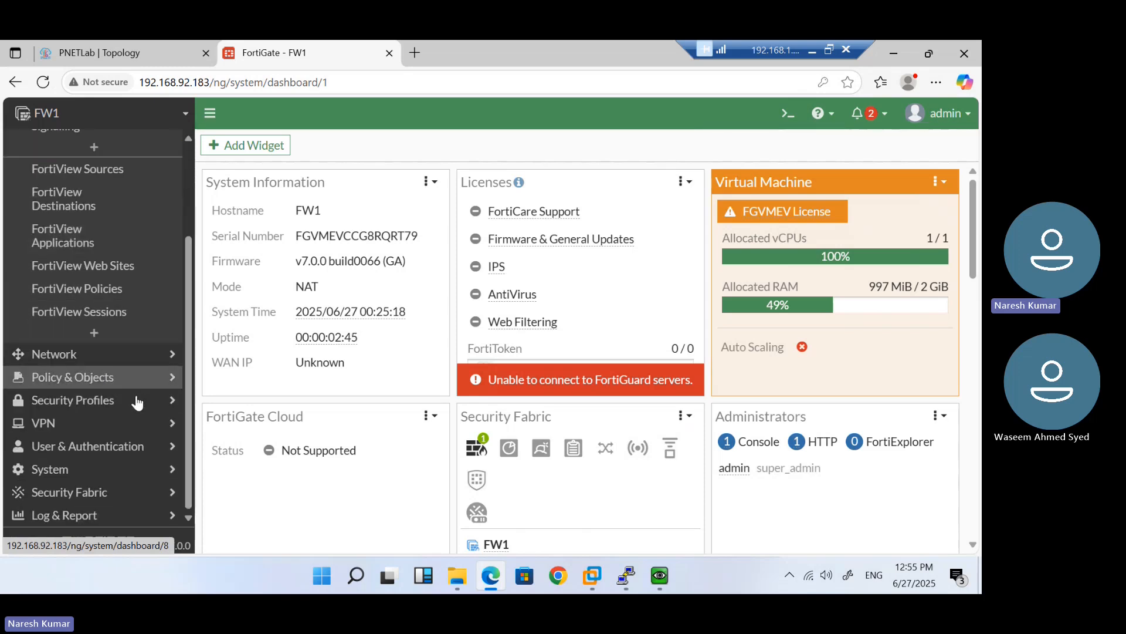
left_click(134, 364)
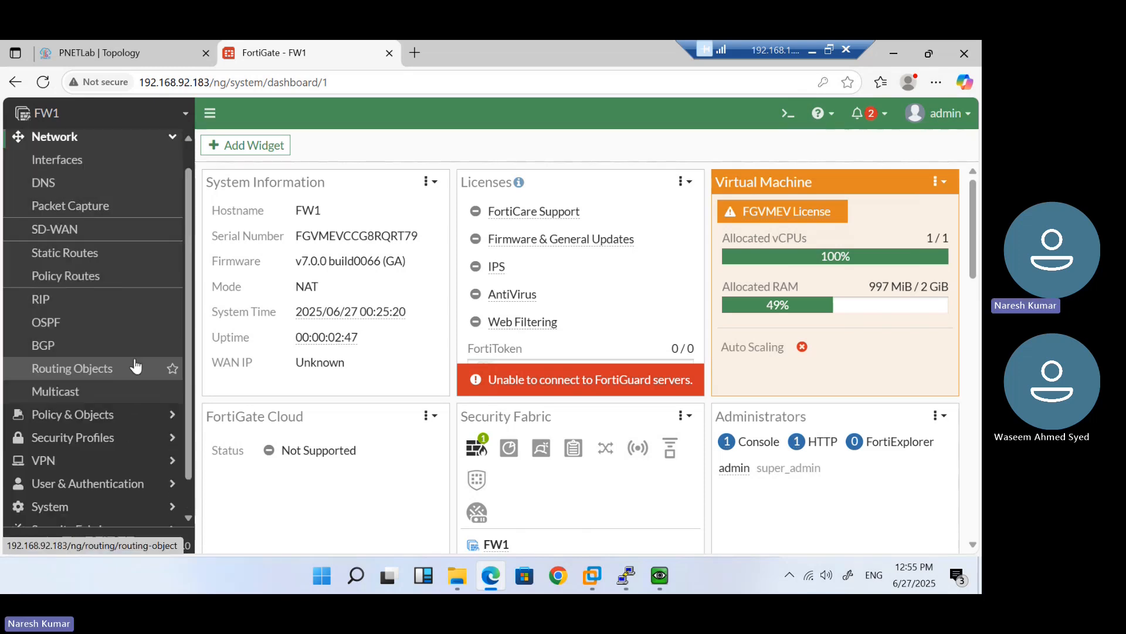
left_click(115, 415)
left_click(82, 335)
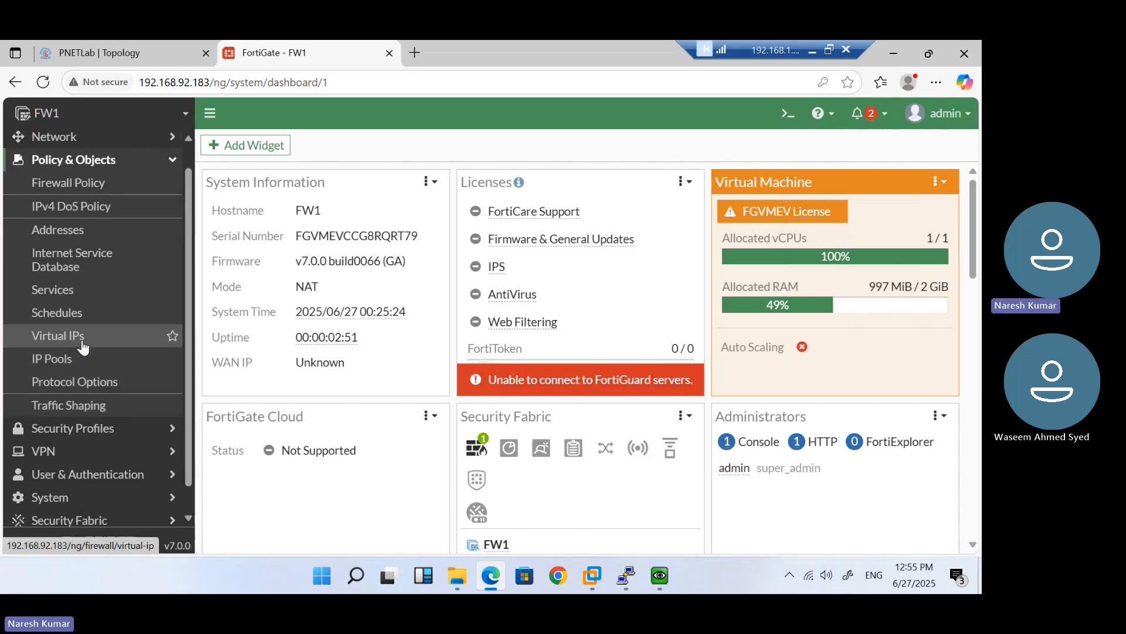
Inspect Mohan-RDP (192.168.92.183 to 10.1.1.3), toggling Optional Filters and Port Forwarding, then cancel
double_click(330, 235)
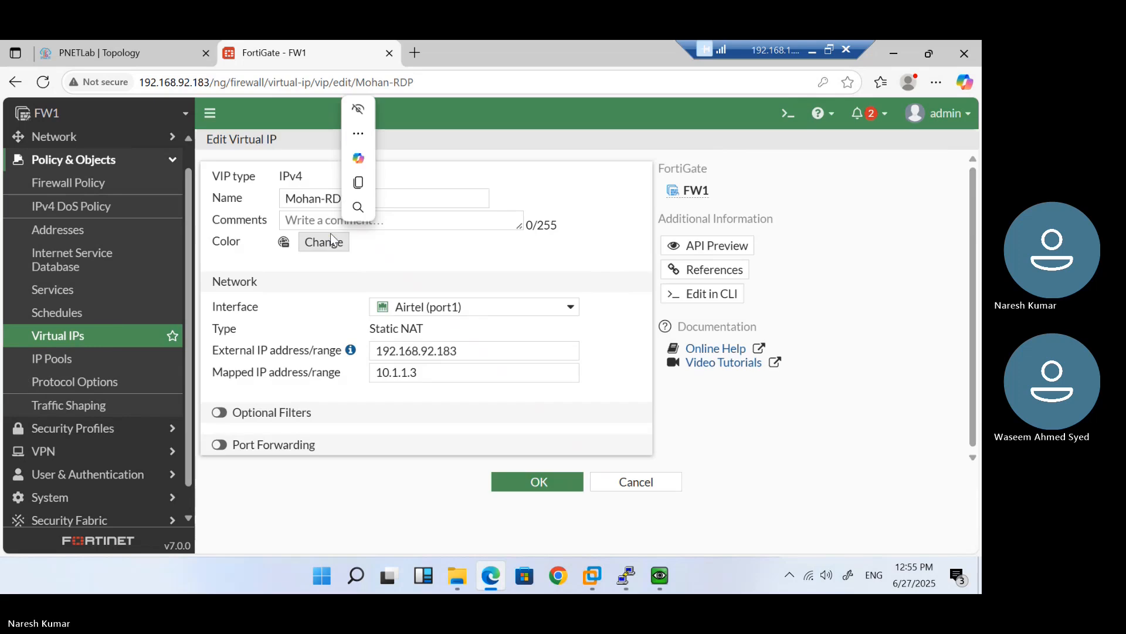
left_click(220, 413)
left_click(219, 498)
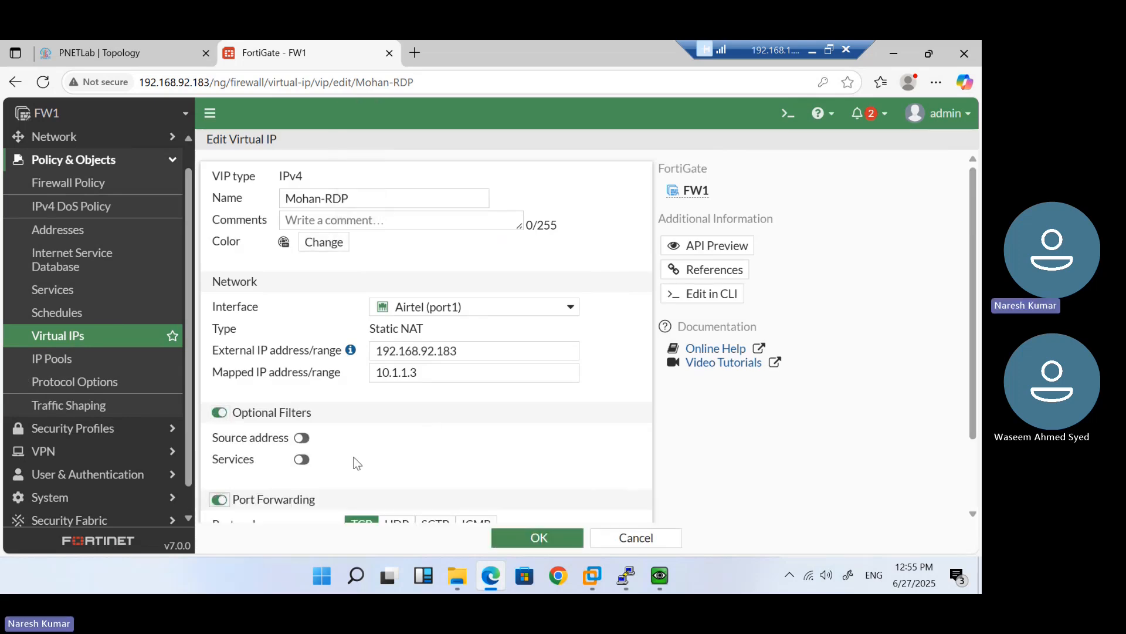
scroll(357, 463, "down", 2)
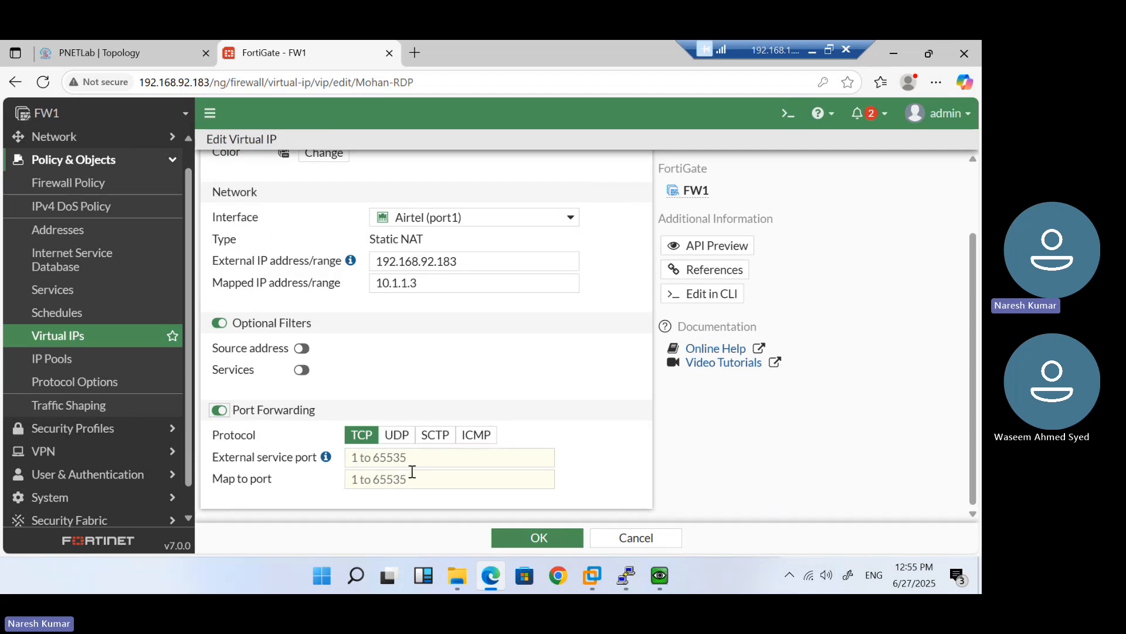
left_click(613, 537)
Check the Windows VM holds 10.1.1.3, close its command prompt, and minimize the remote session
mouse_move(660, 578)
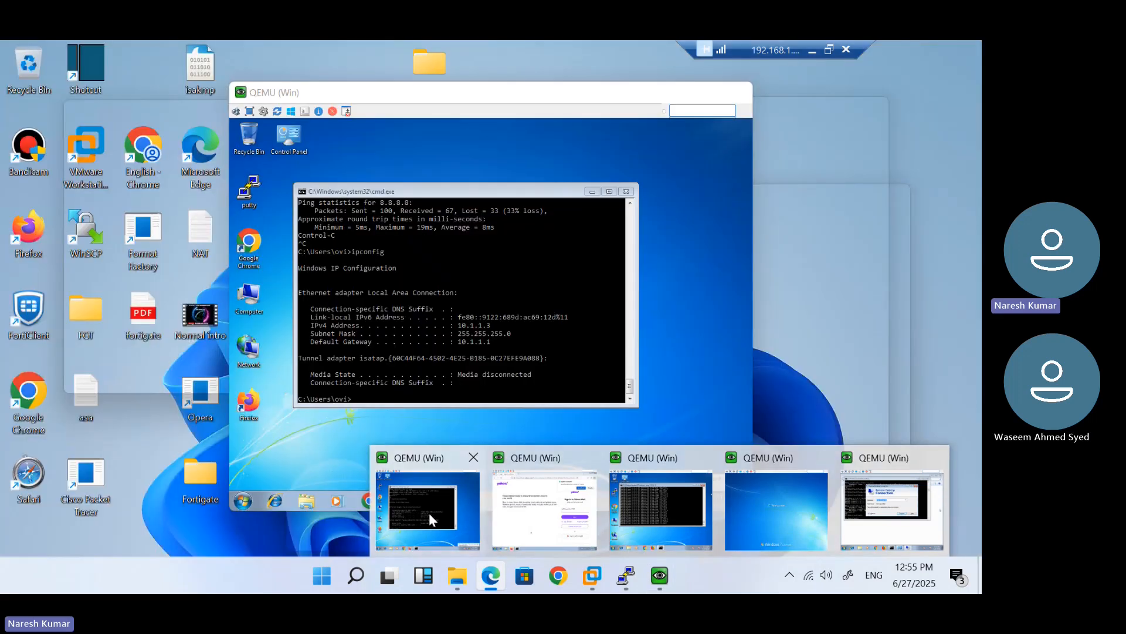
left_click(429, 515)
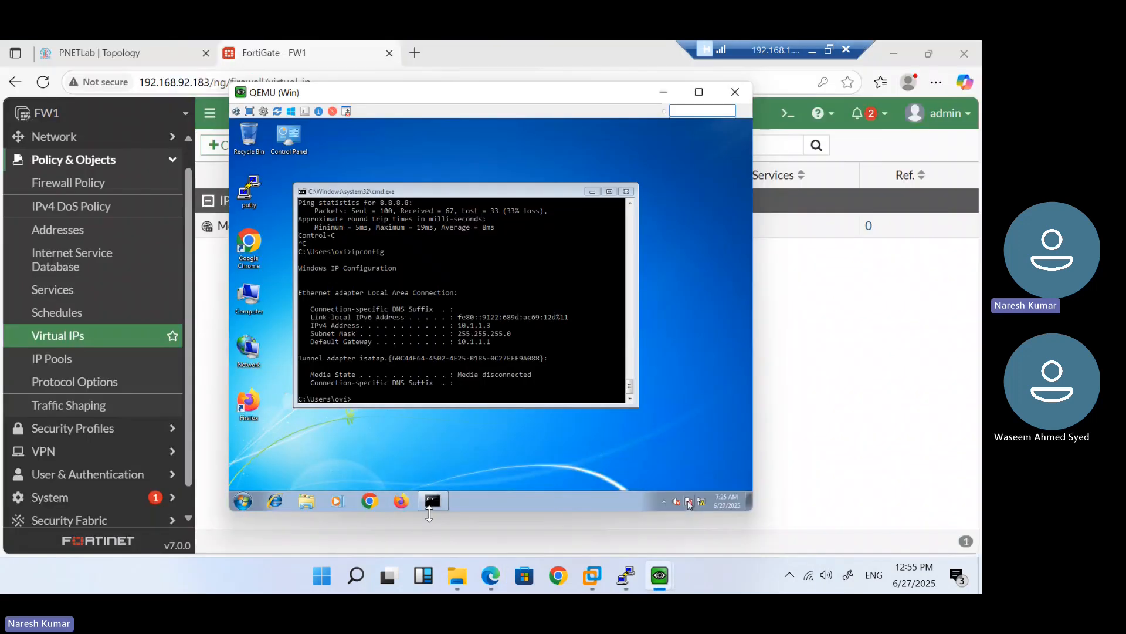
left_click(625, 191)
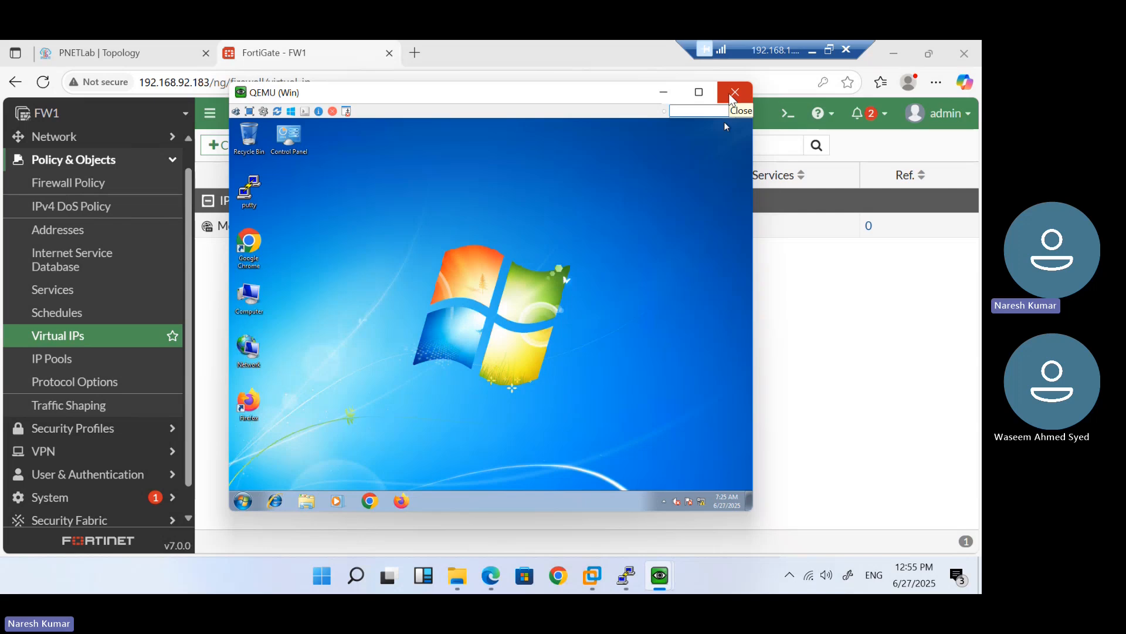
left_click(812, 50)
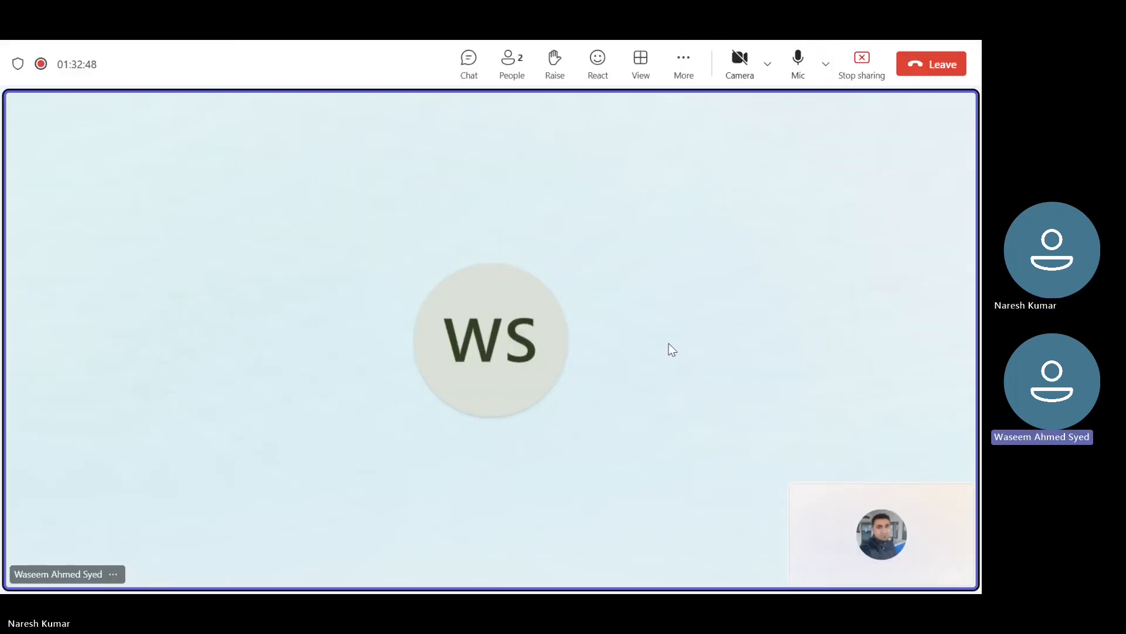